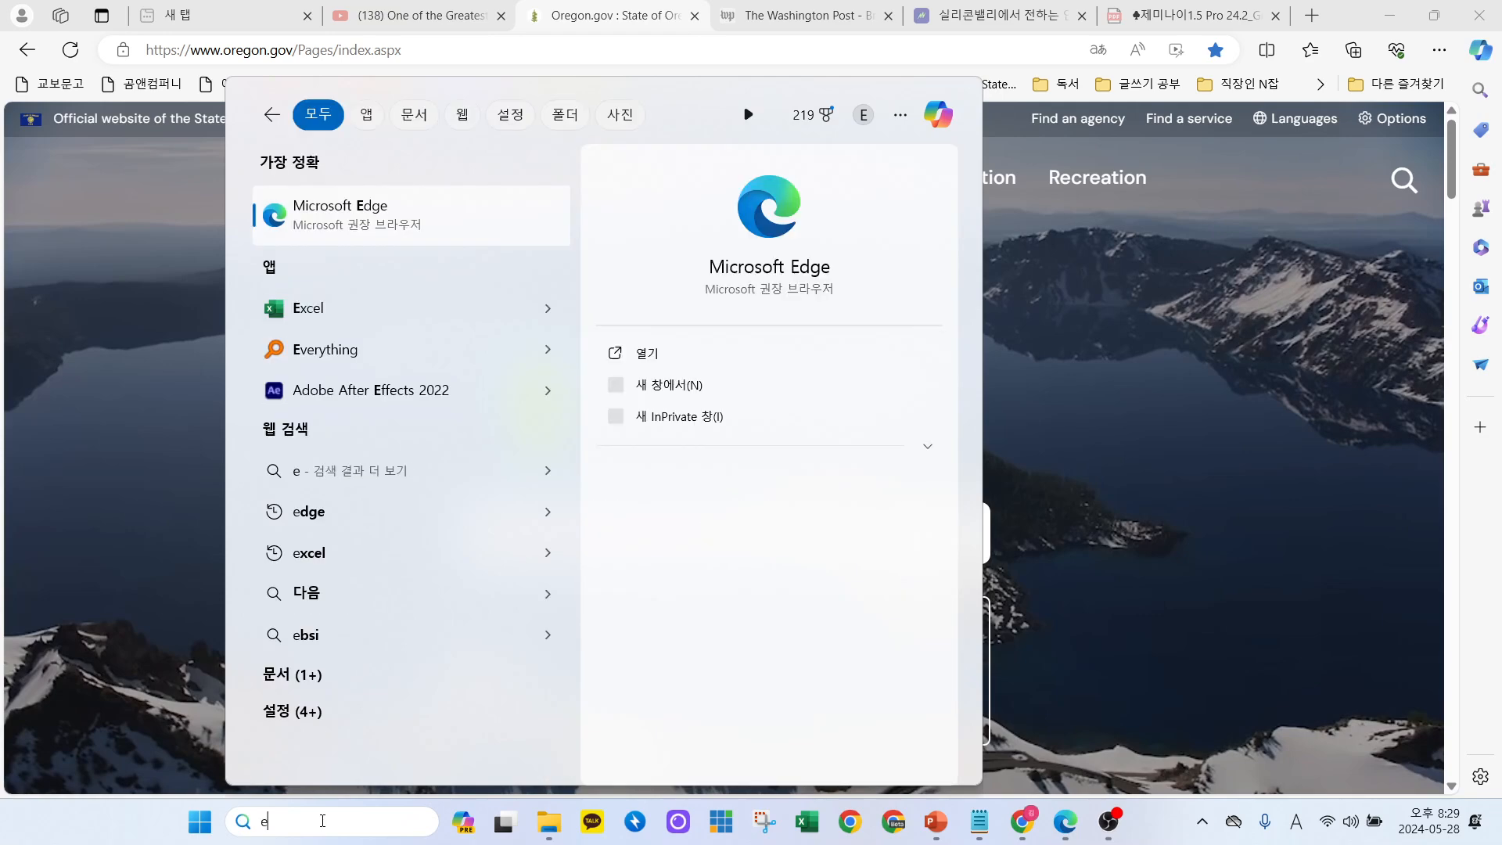
Search the computer for Edge, open Microsoft Edge and launch Copilot from the new-tab page.
{"action": "type", "text": "dge"}
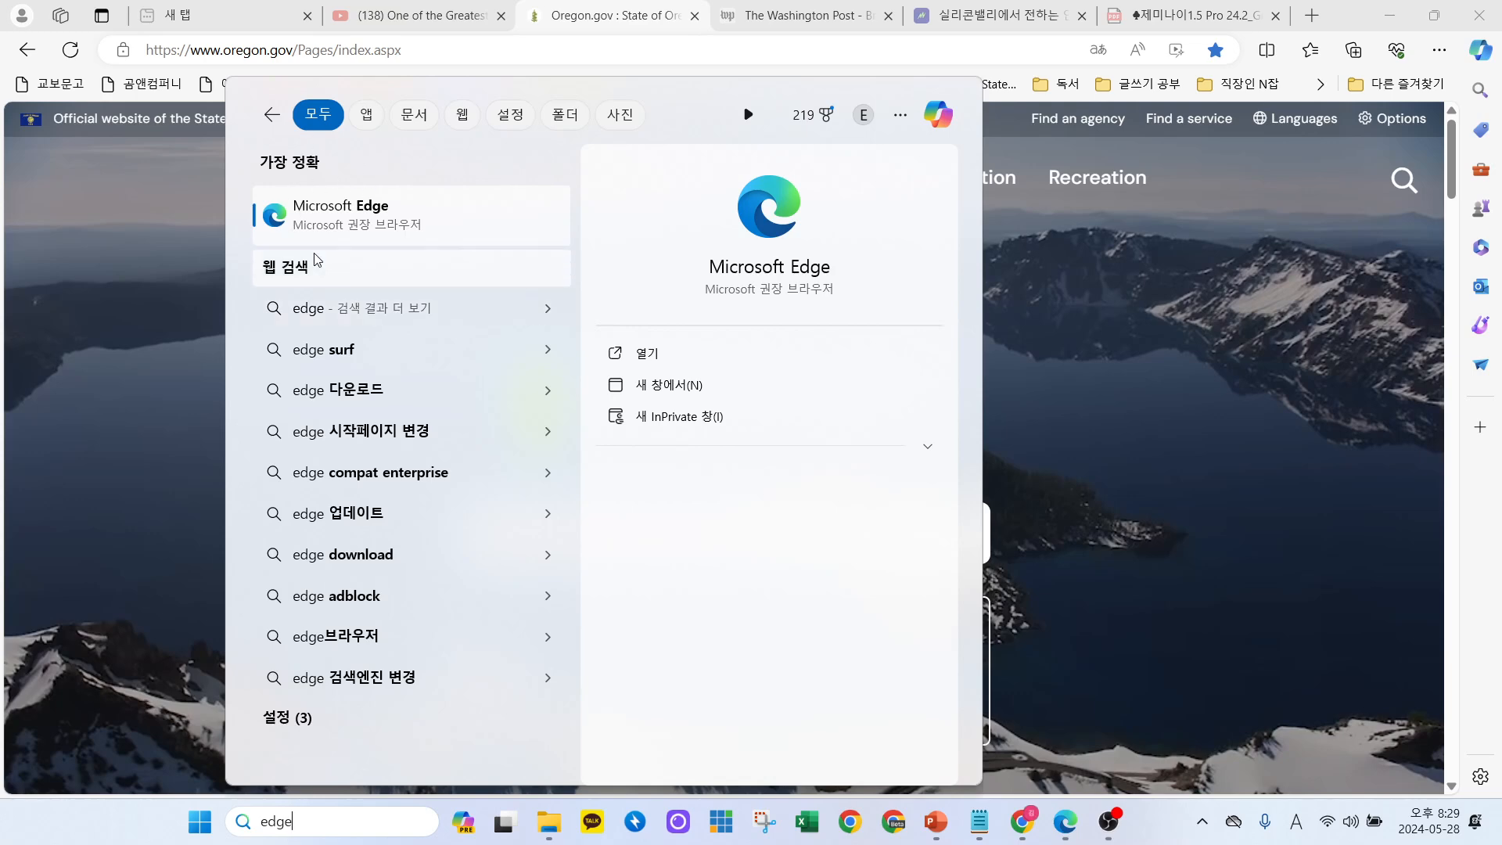
{"action": "left_click", "coordinate": [366, 224]}
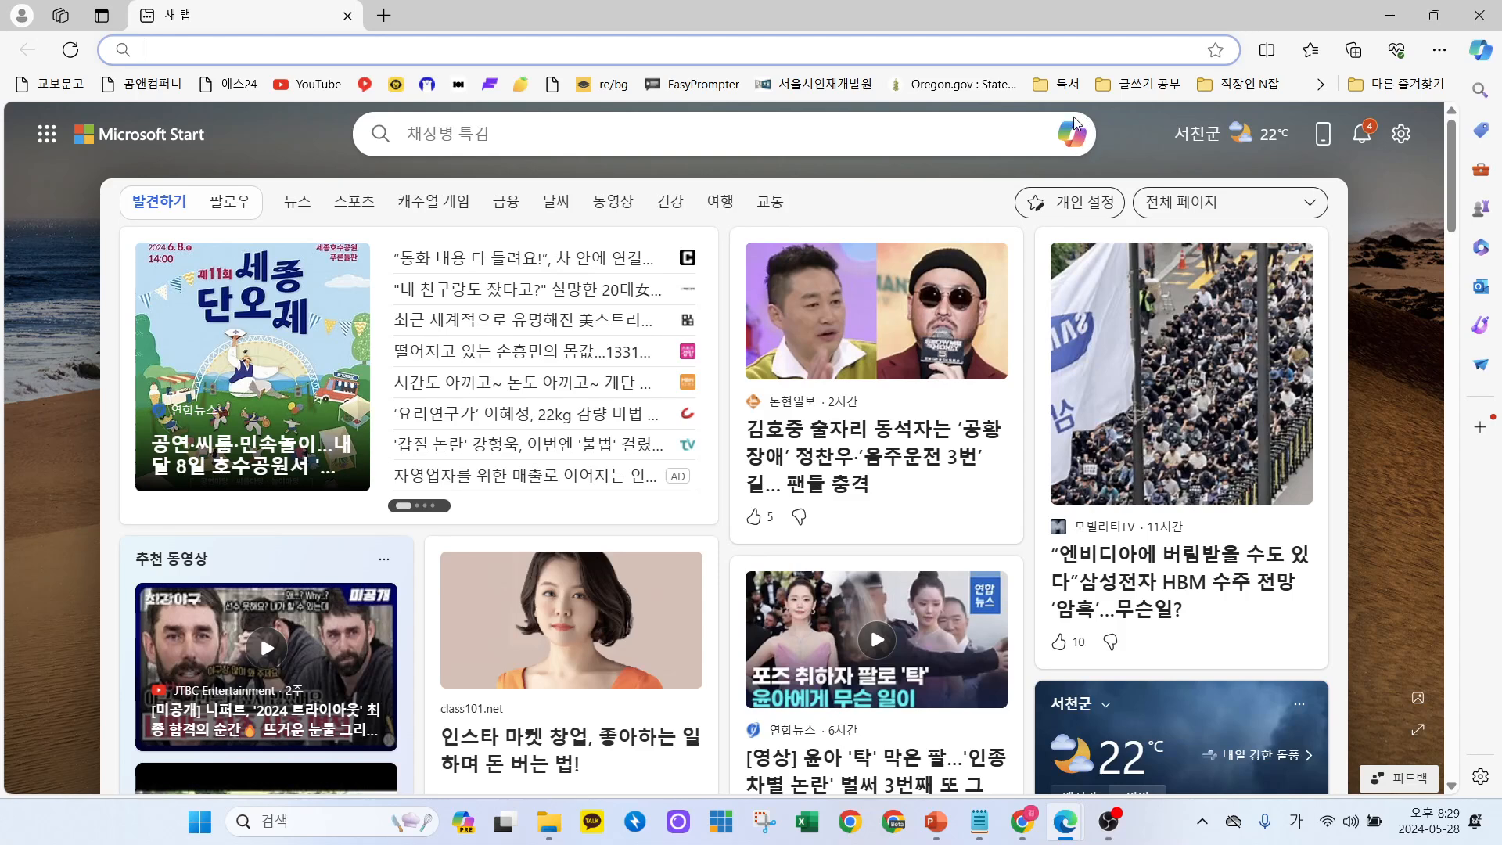
{"action": "left_click", "coordinate": [1082, 140]}
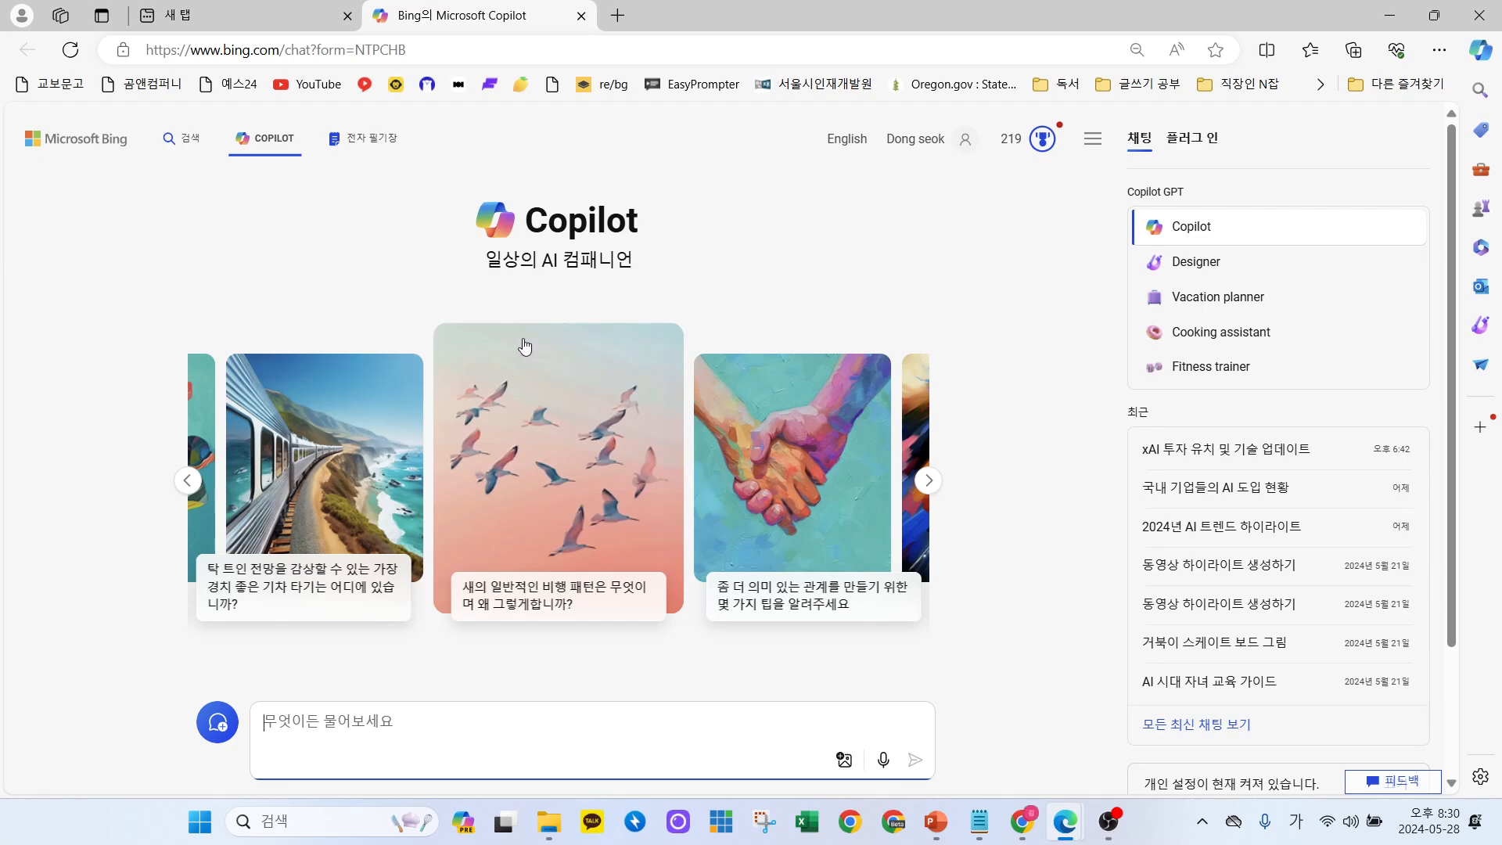
Try the 창의적인, 균형 있는 and 정밀한 conversation styles, ending on 균형 있는.
{"action": "scroll", "coordinate": [804, 350], "scroll_direction": "down", "scroll_amount": 2}
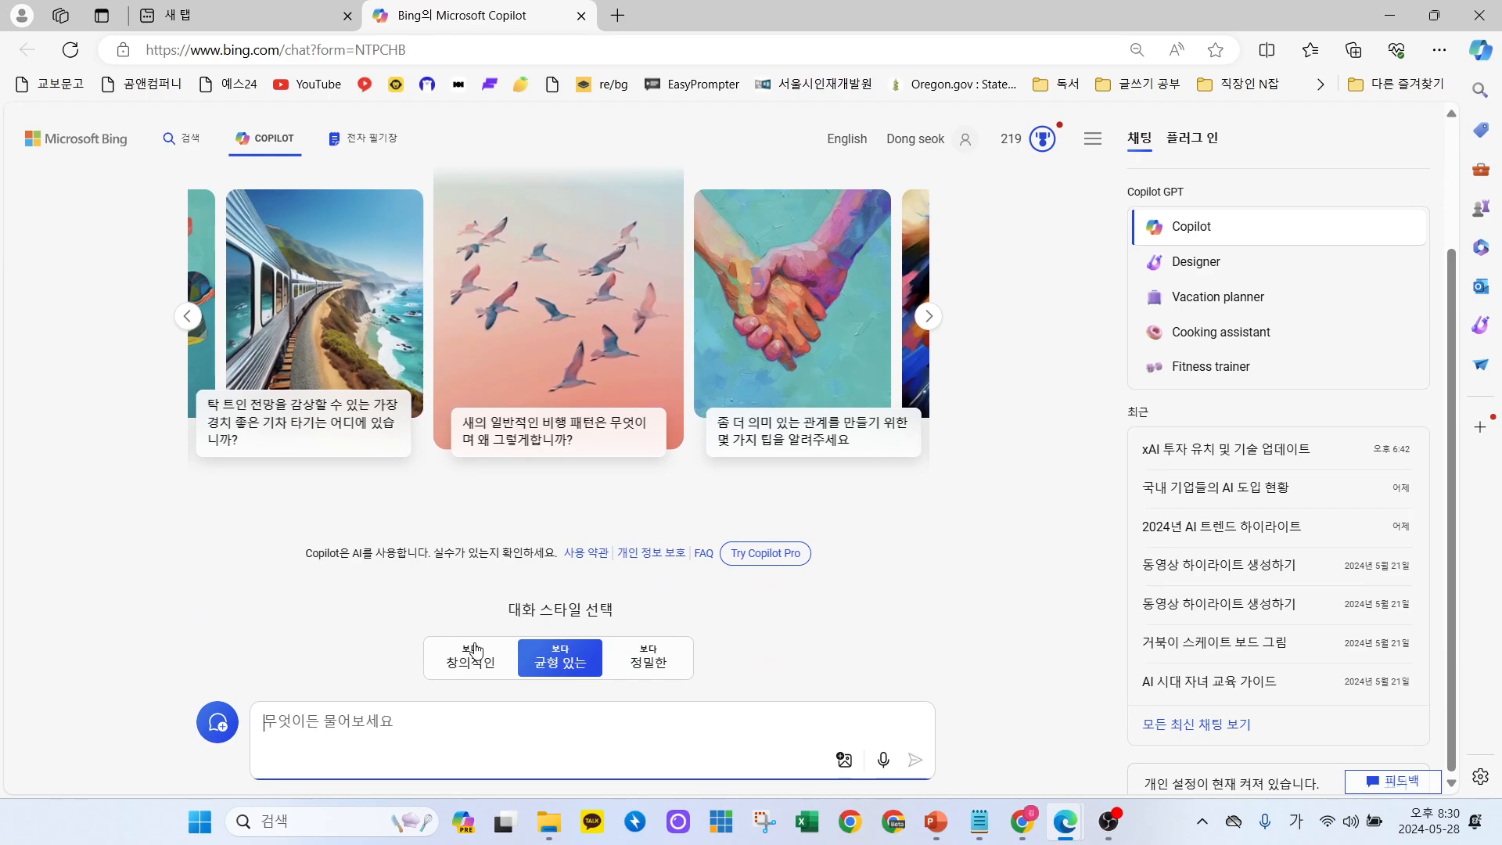
{"action": "left_click", "coordinate": [1118, 821]}
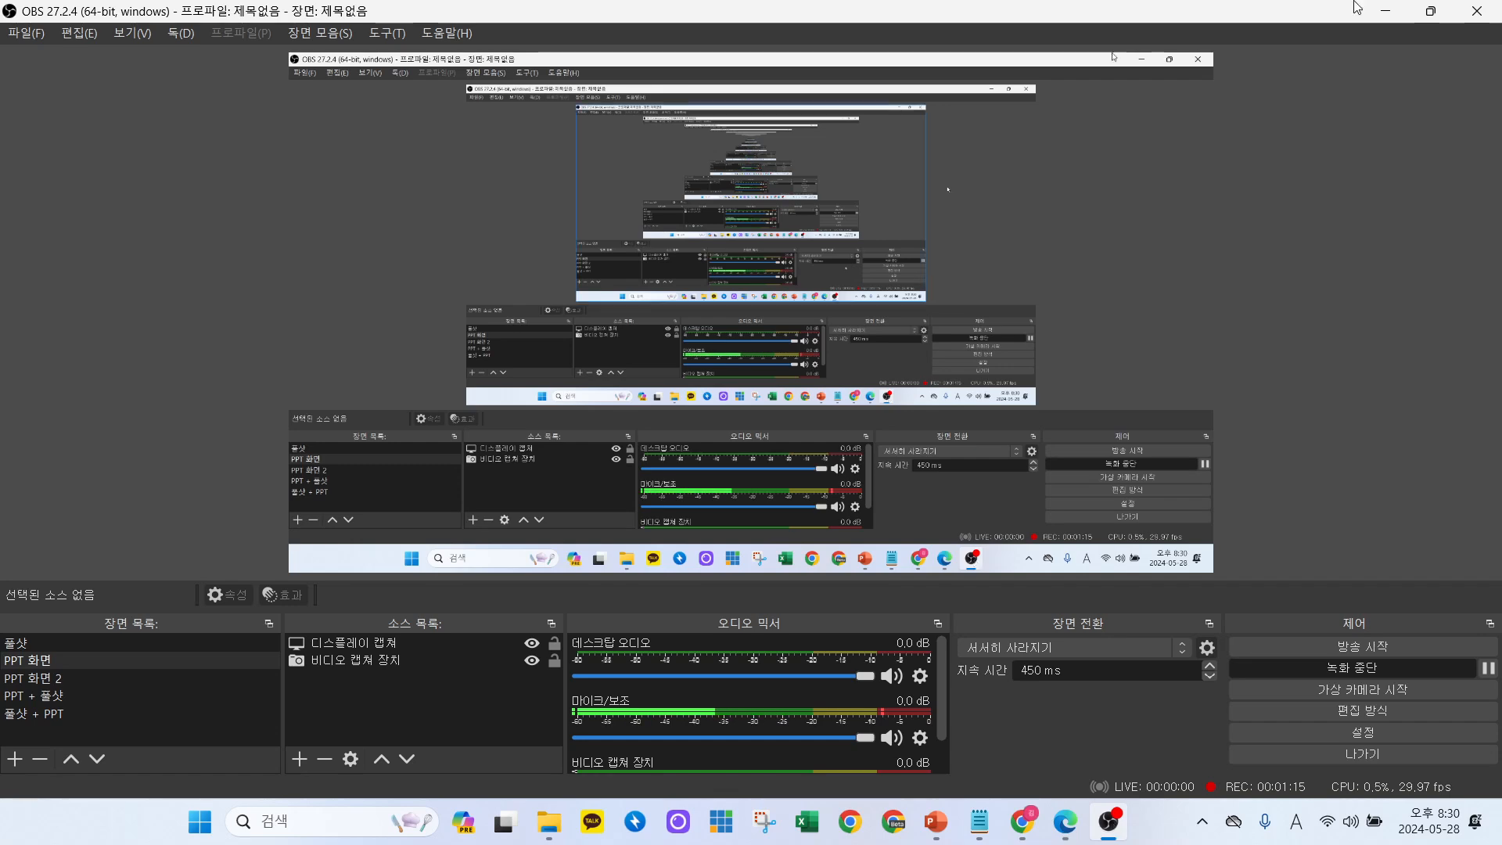
{"action": "left_click", "coordinate": [1386, 11]}
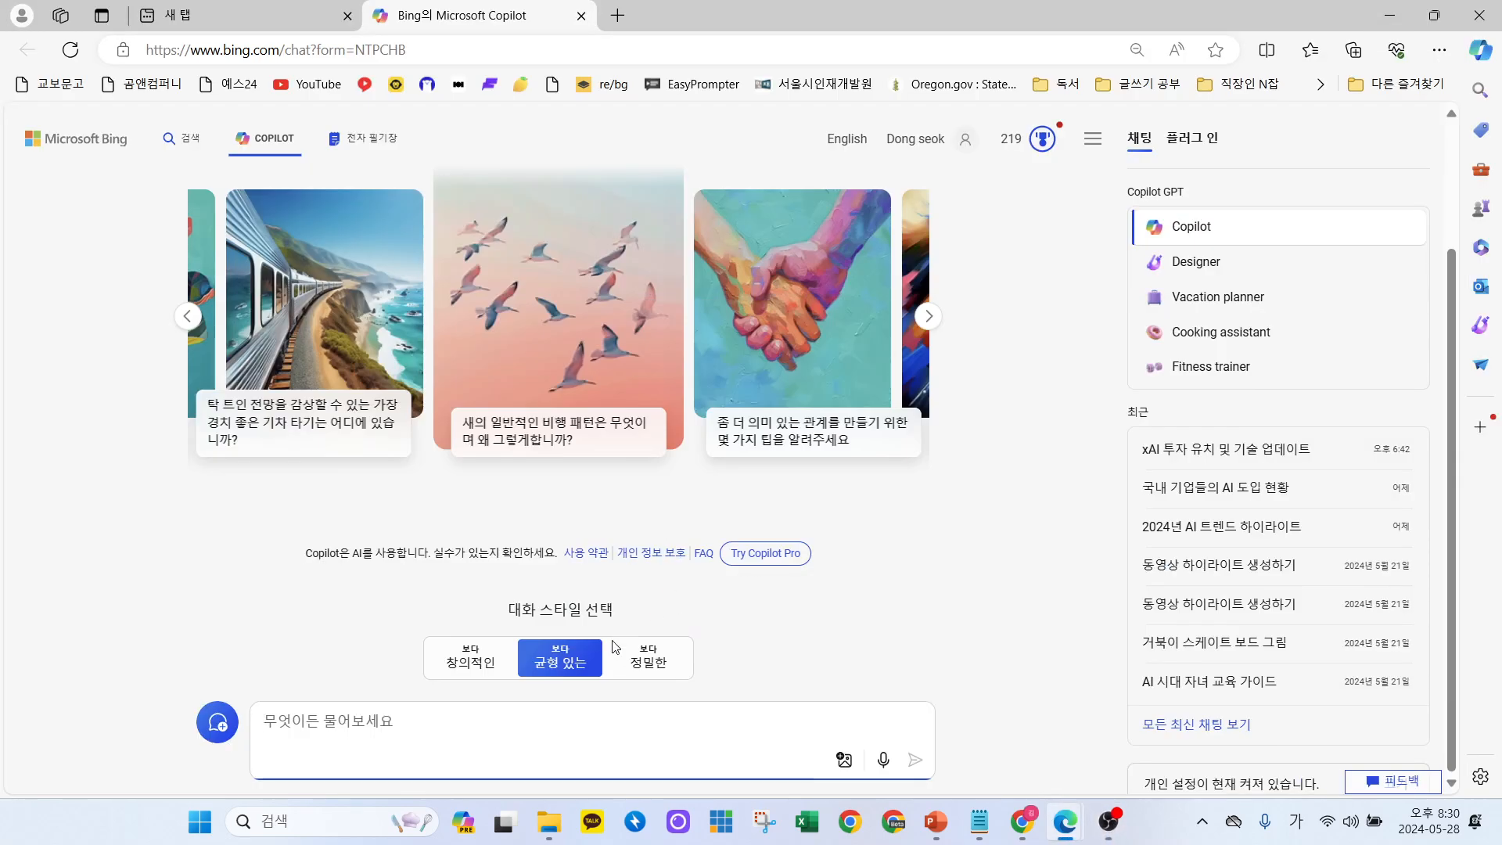
{"action": "left_click", "coordinate": [467, 661]}
{"action": "left_click", "coordinate": [614, 660]}
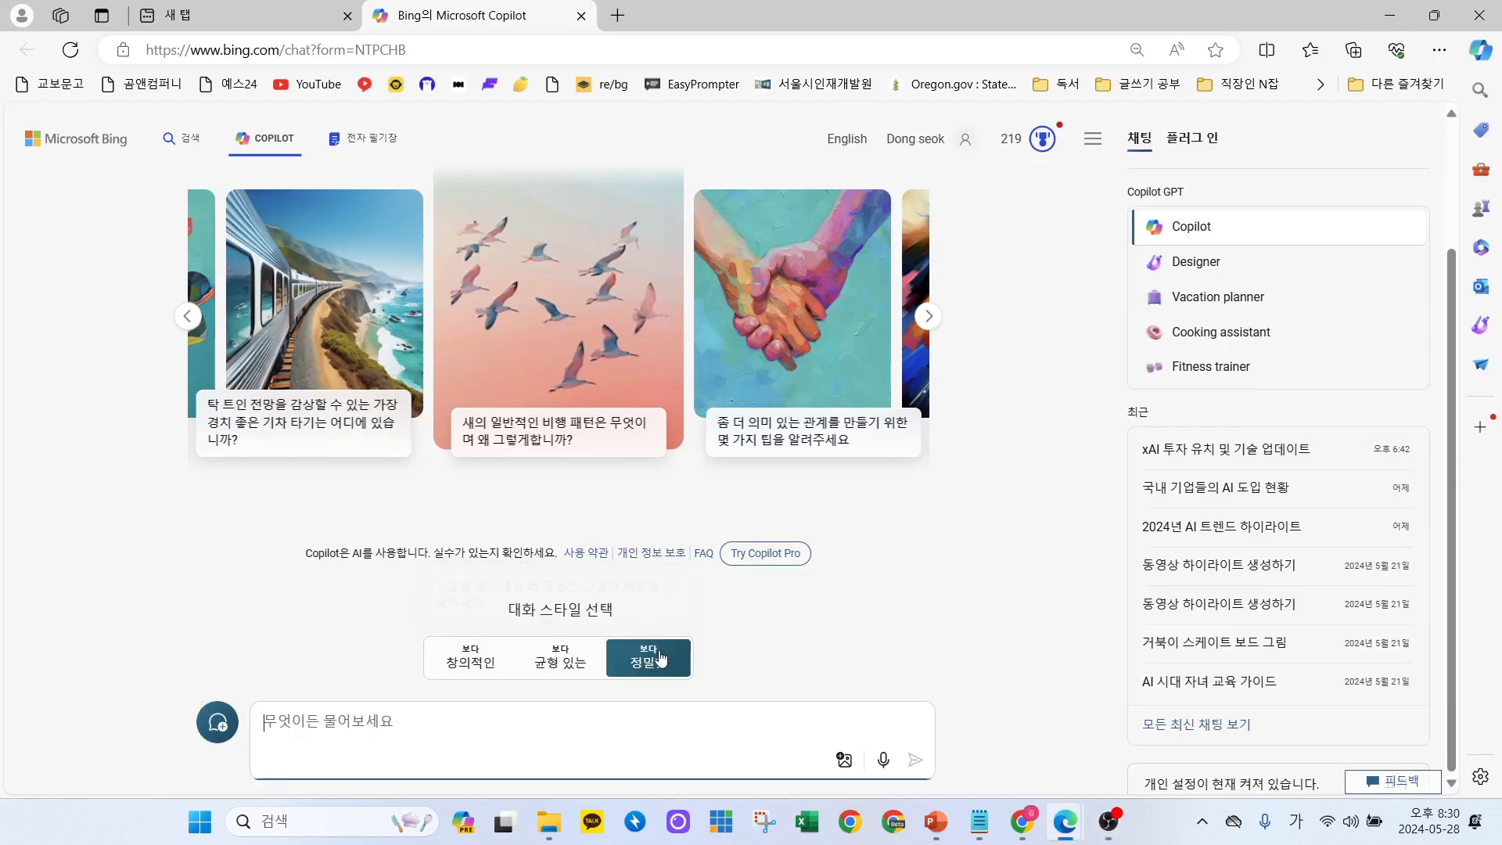
{"action": "left_click", "coordinate": [565, 663]}
{"action": "left_click", "coordinate": [481, 666]}
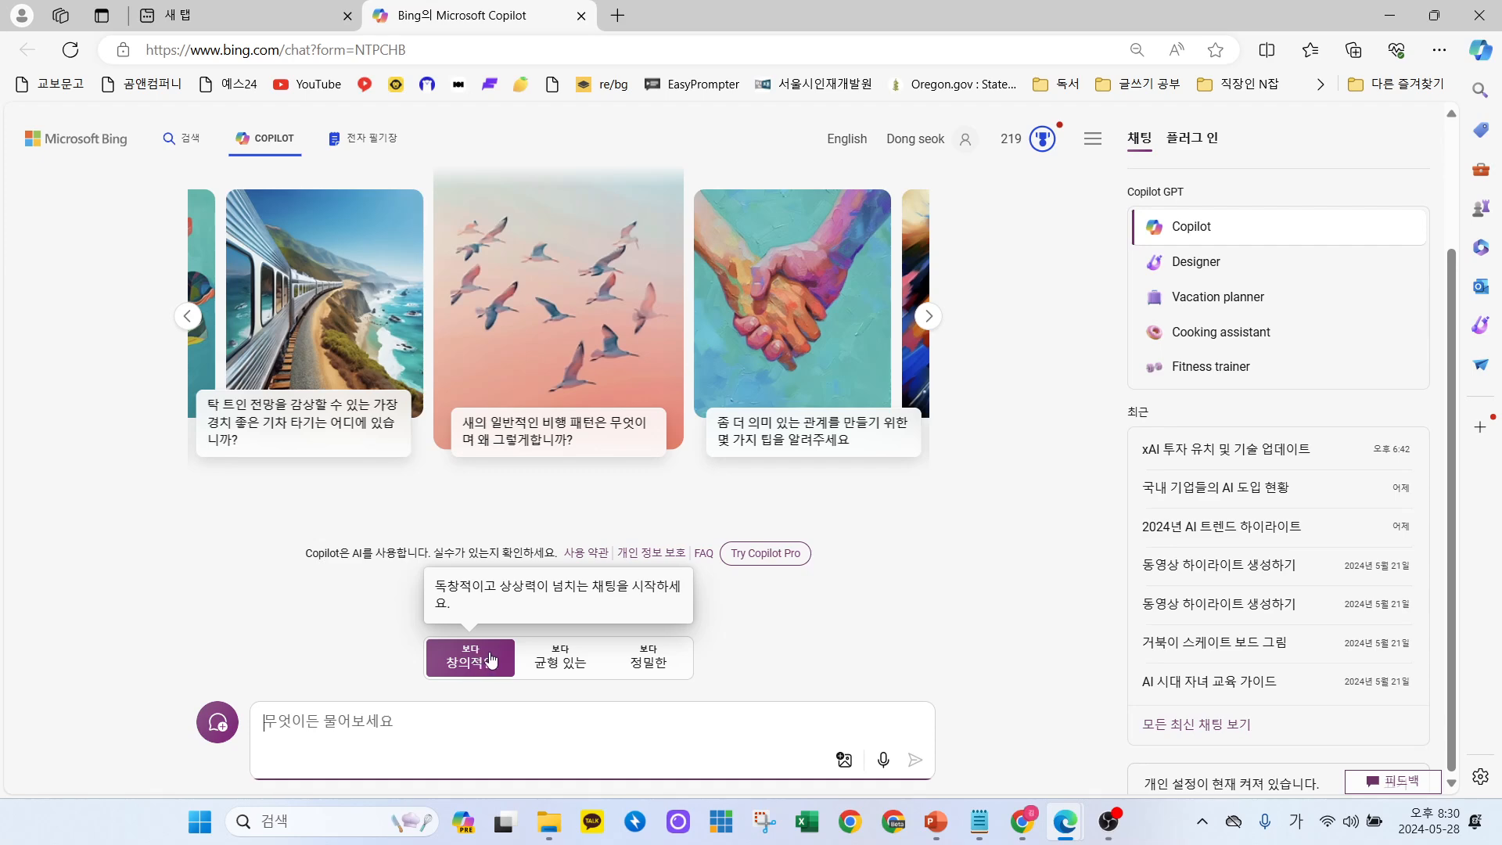
{"action": "left_click", "coordinate": [560, 662]}
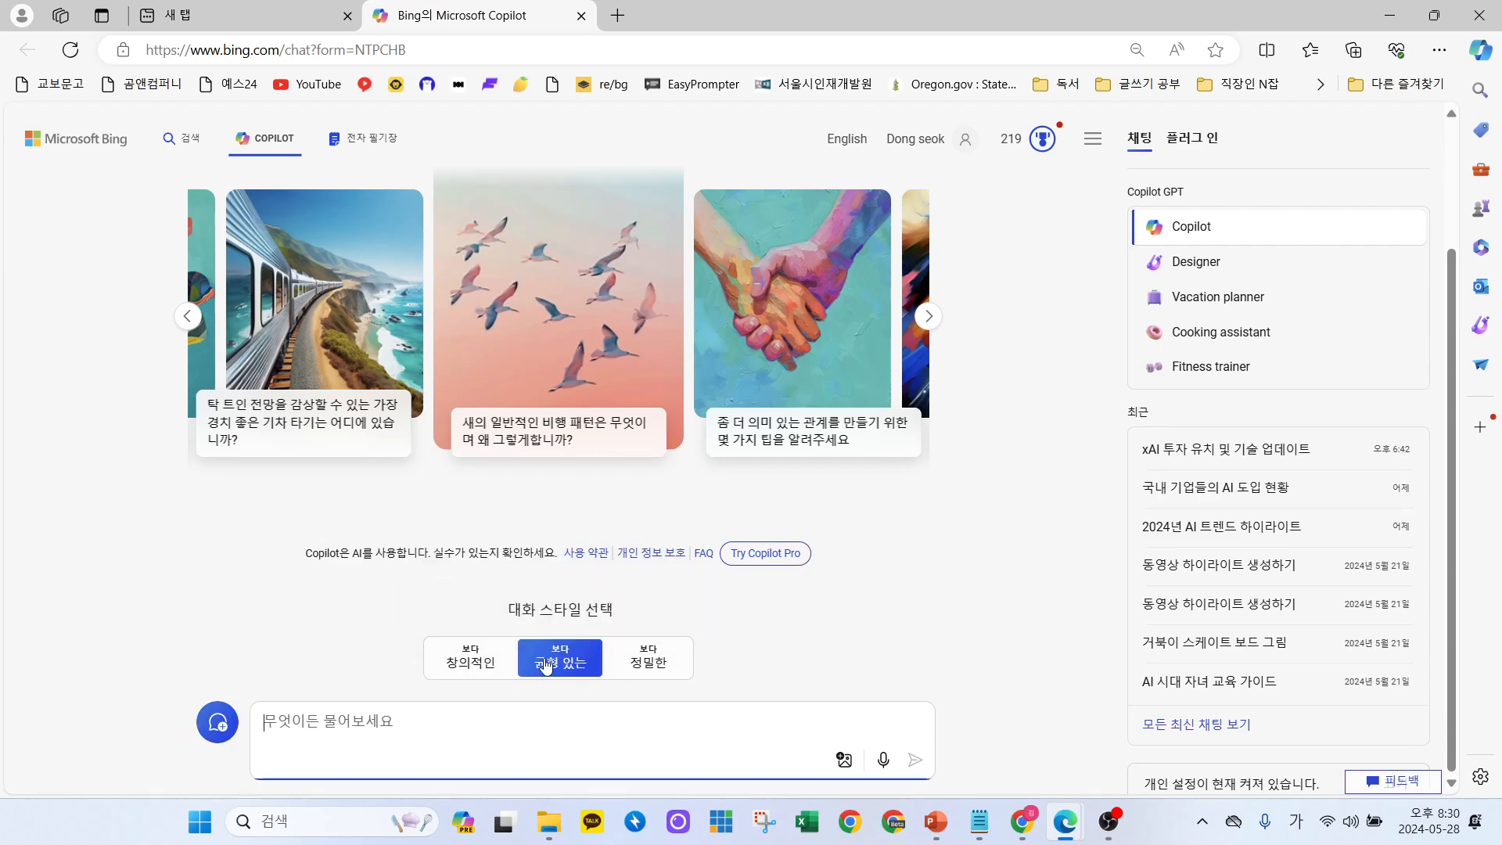
{"action": "left_click", "coordinate": [639, 658]}
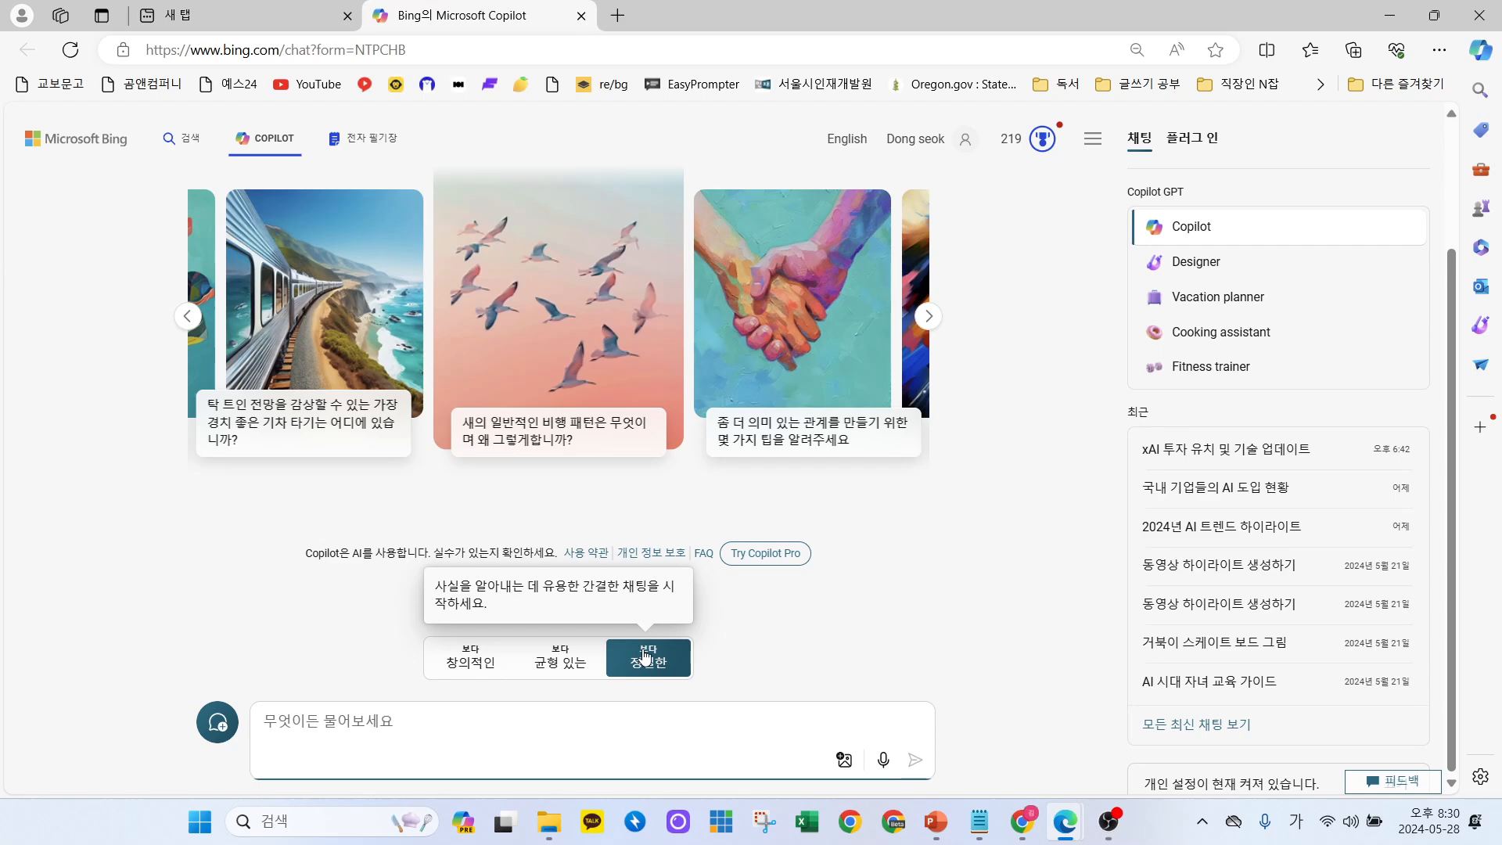
{"action": "left_click", "coordinate": [560, 661]}
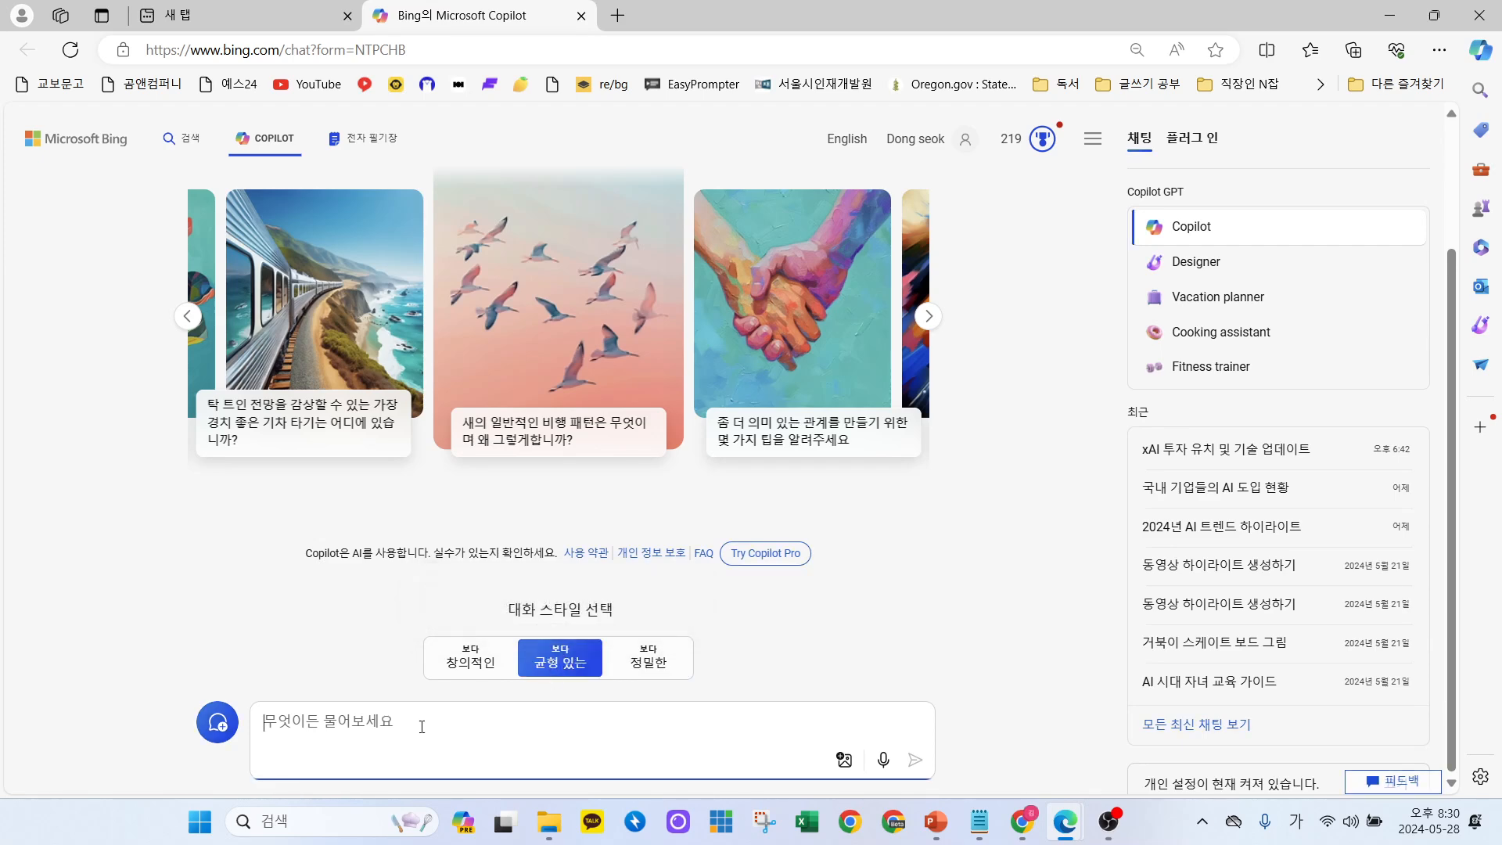
Ask Copilot "한국 청소년들의 oecd 국가 독서량에 대한 내용을 정리해줘".
{"action": "type", "text": "핸"}
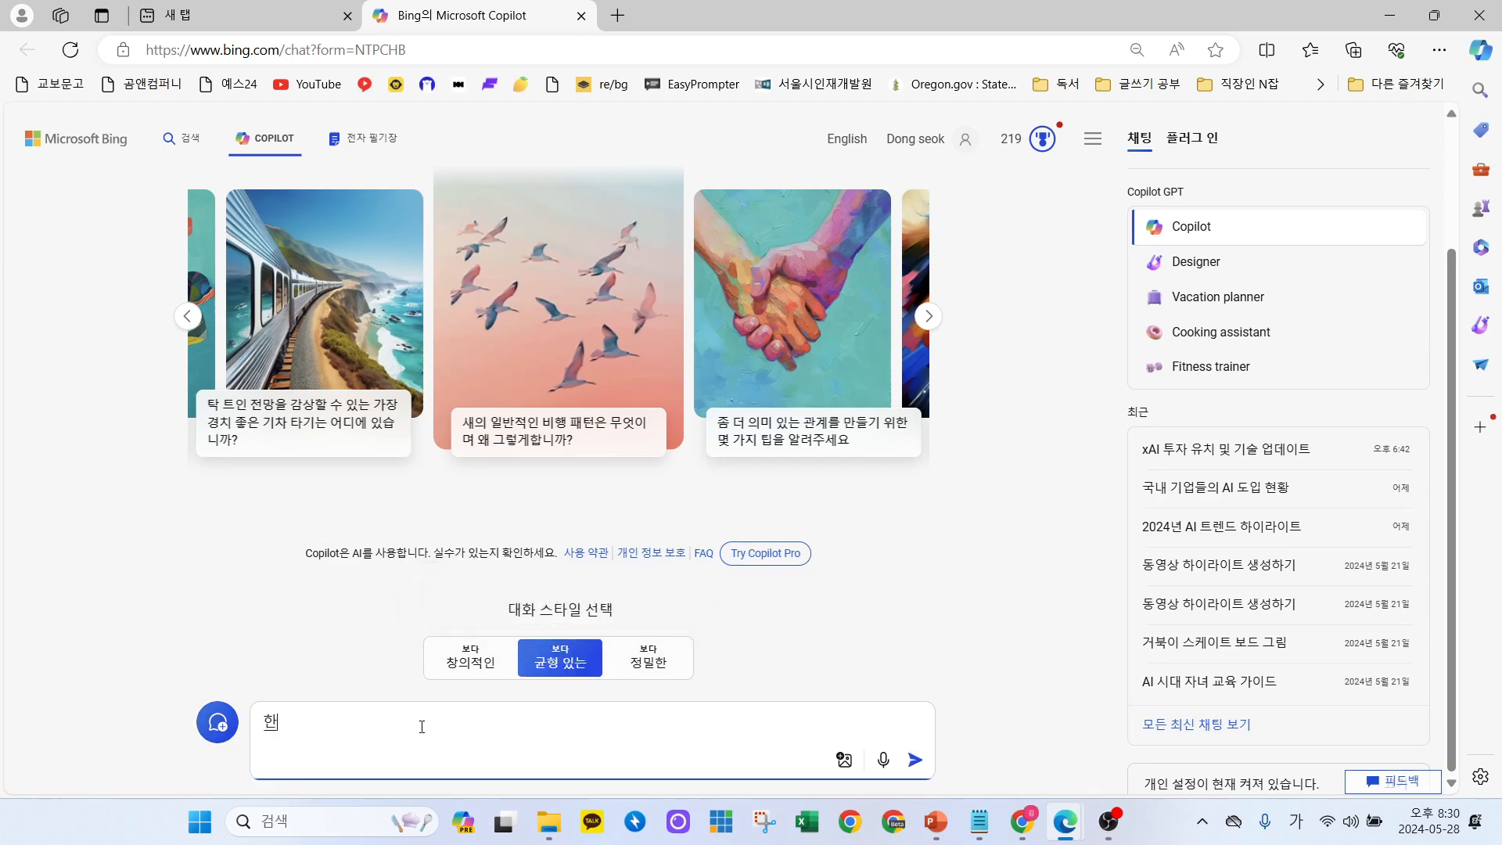
{"action": "type", "text": "국"}
{"action": "key", "text": "BackSpace"}
{"action": "key", "text": "BackSpace"}
{"action": "type", "text": "청소년들의"}
{"action": "type", "text": "oecd"}
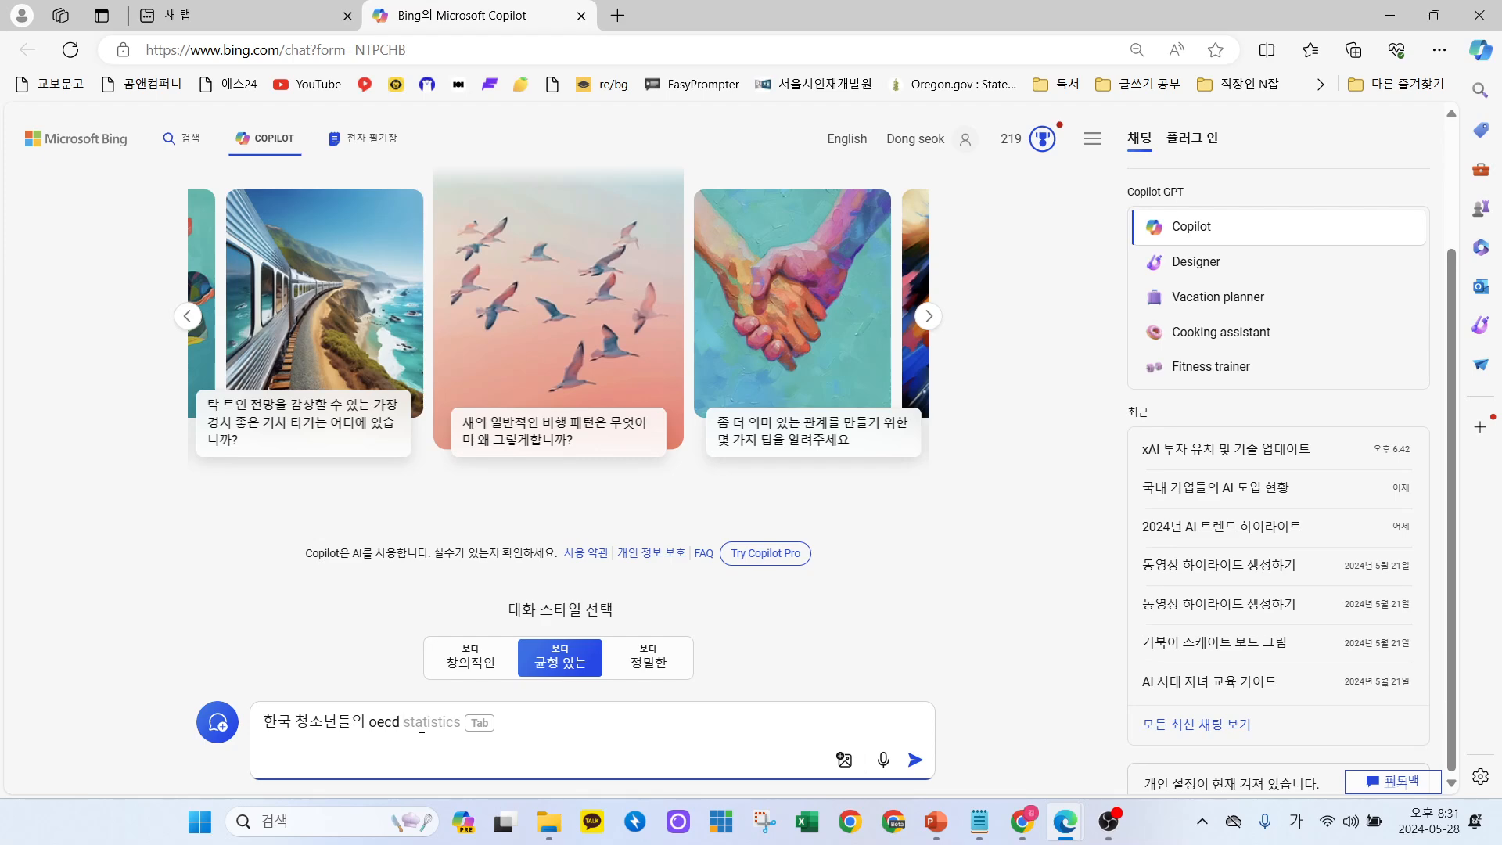
{"action": "type", "text": " 미"}
{"action": "type", "text": "국한"}
{"action": "type", "text": " 독서량에 대한 내용을 "}
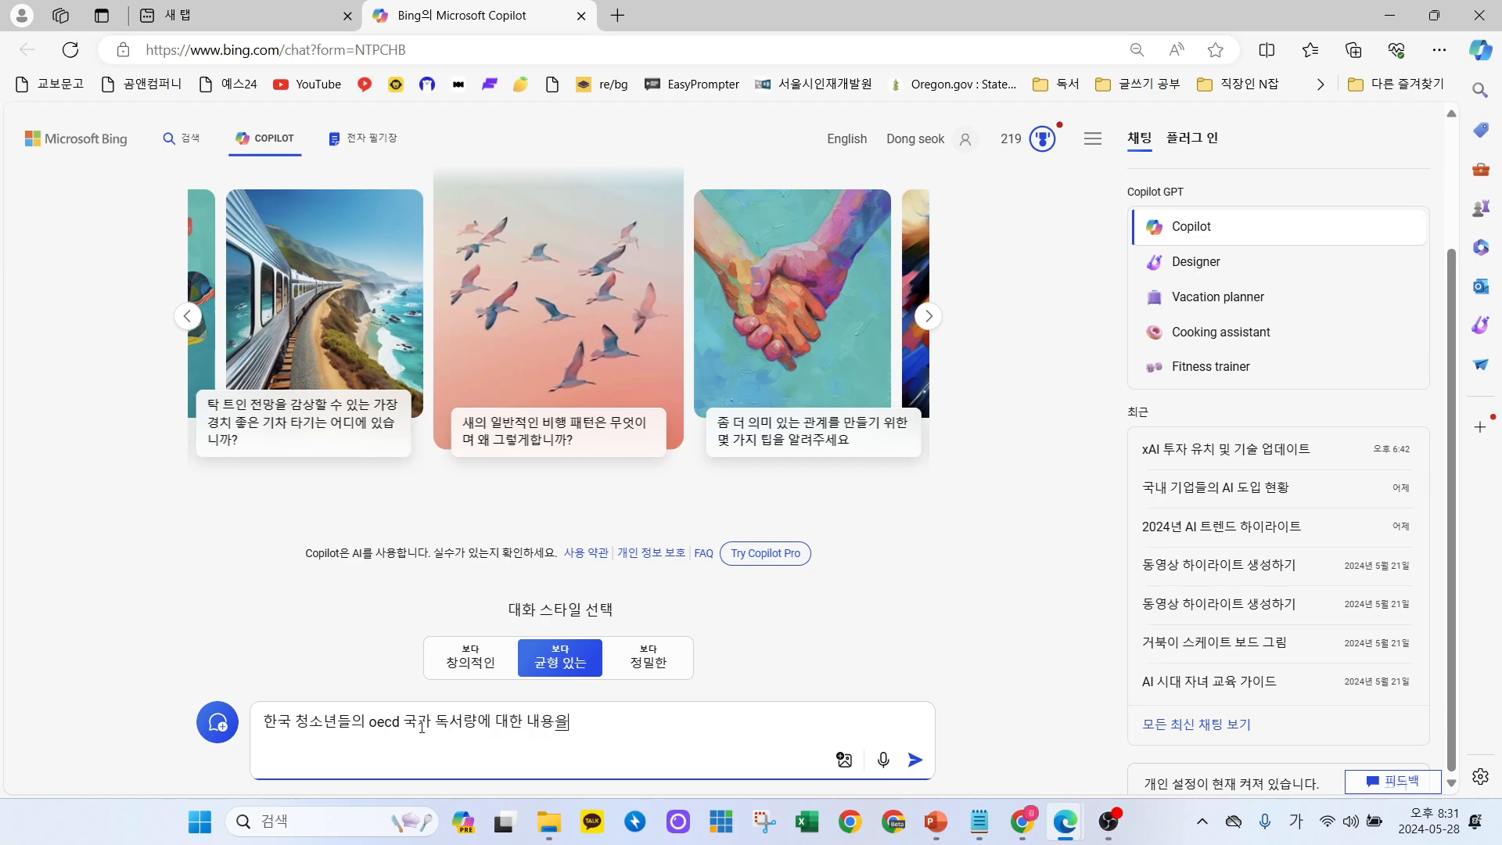
{"action": "type", "text": "ㅈ"}
{"action": "type", "text": "리해줘"}
{"action": "key", "text": "Return"}
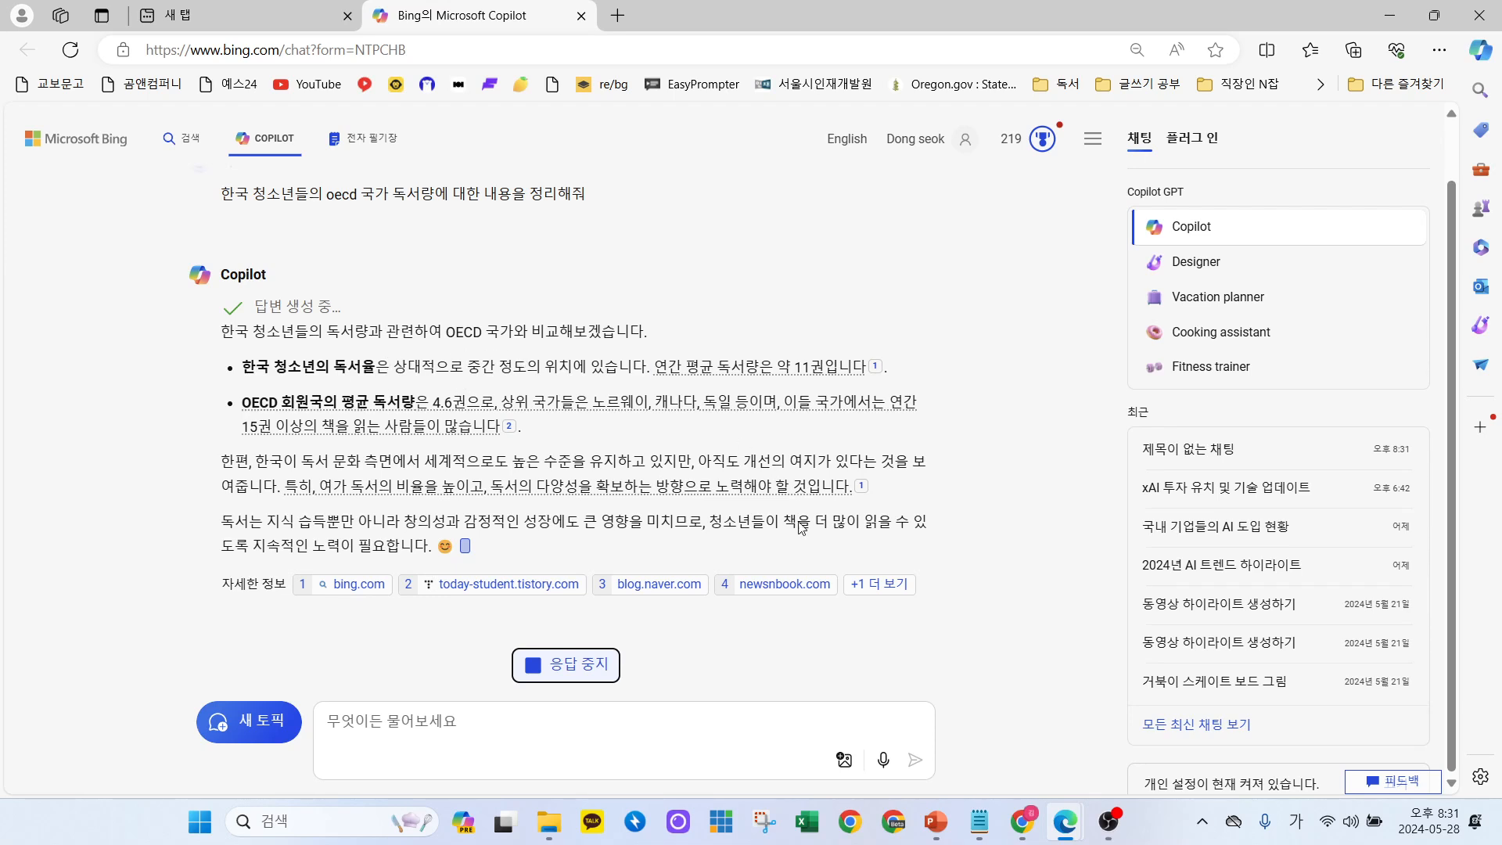
Open the newsnbook.com source cited in the reading answer, skim the article and return to the chat.
{"action": "left_click", "coordinate": [777, 591]}
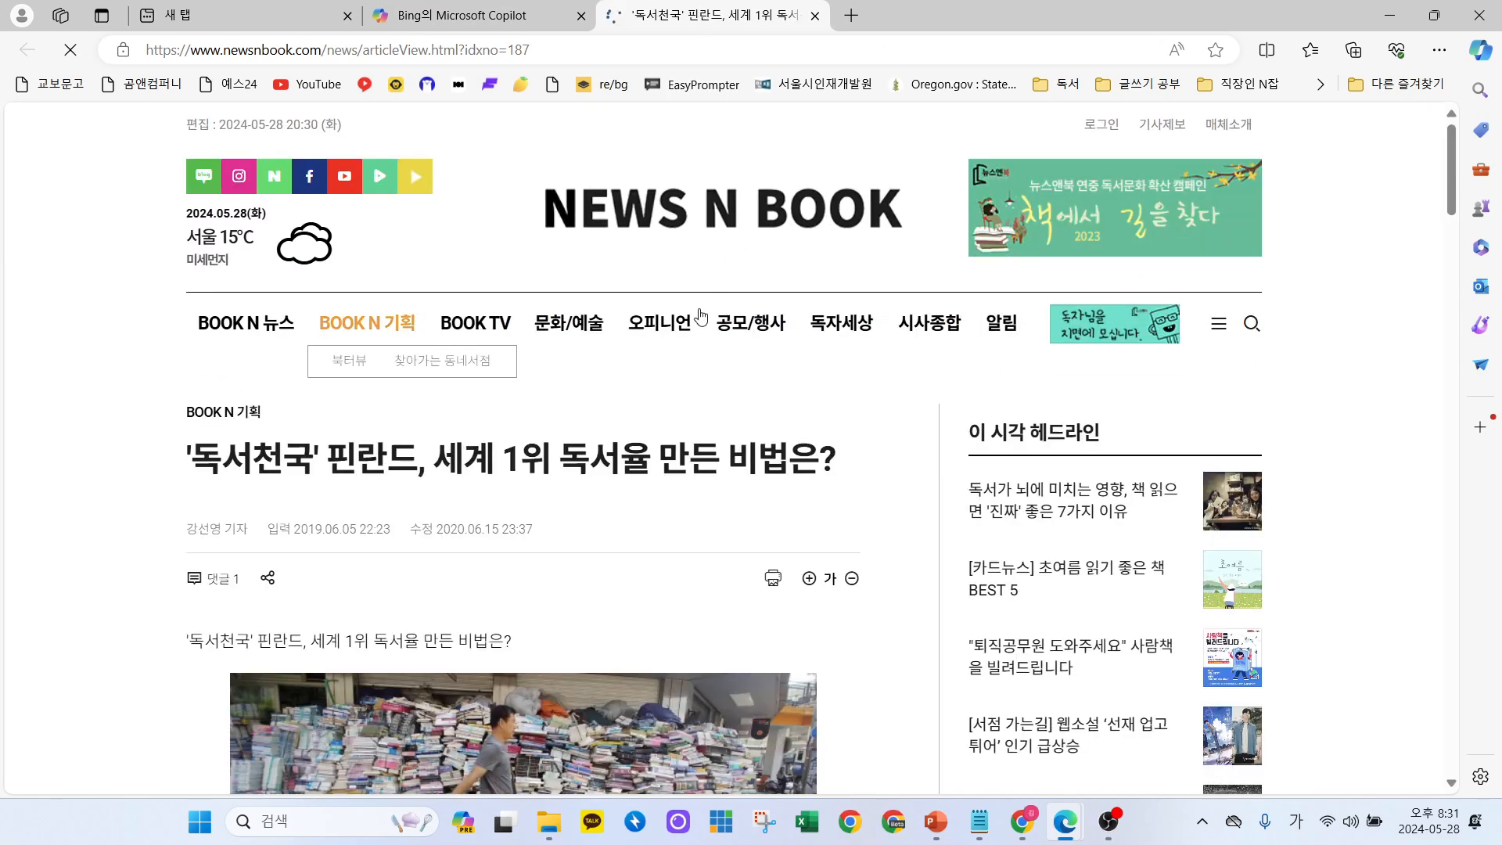
{"action": "scroll", "coordinate": [508, 613], "scroll_direction": "down", "scroll_amount": 10}
{"action": "scroll", "coordinate": [509, 613], "scroll_direction": "down", "scroll_amount": 4}
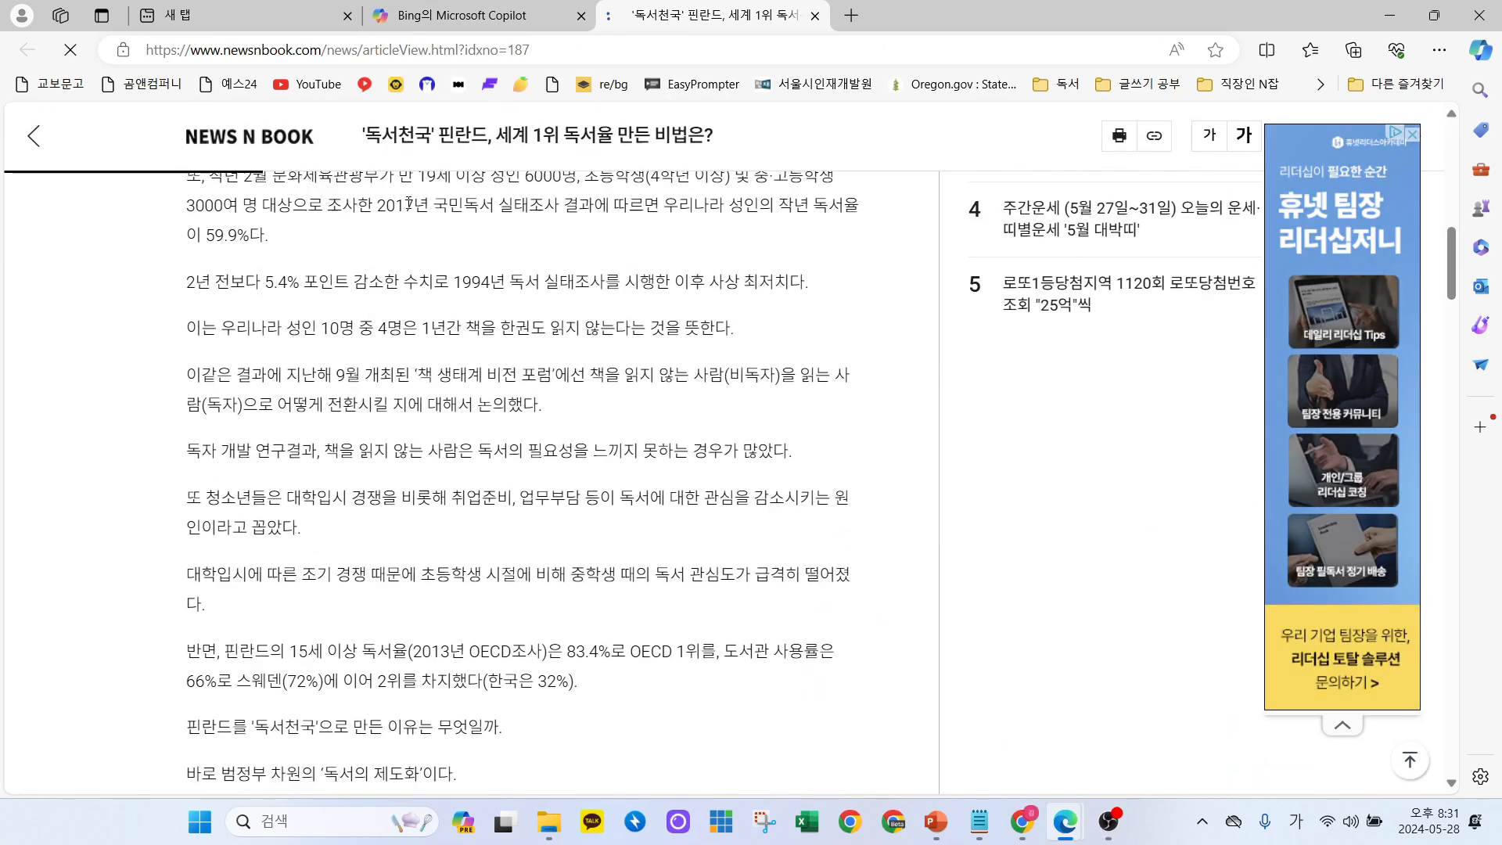
{"action": "left_click", "coordinate": [462, 15]}
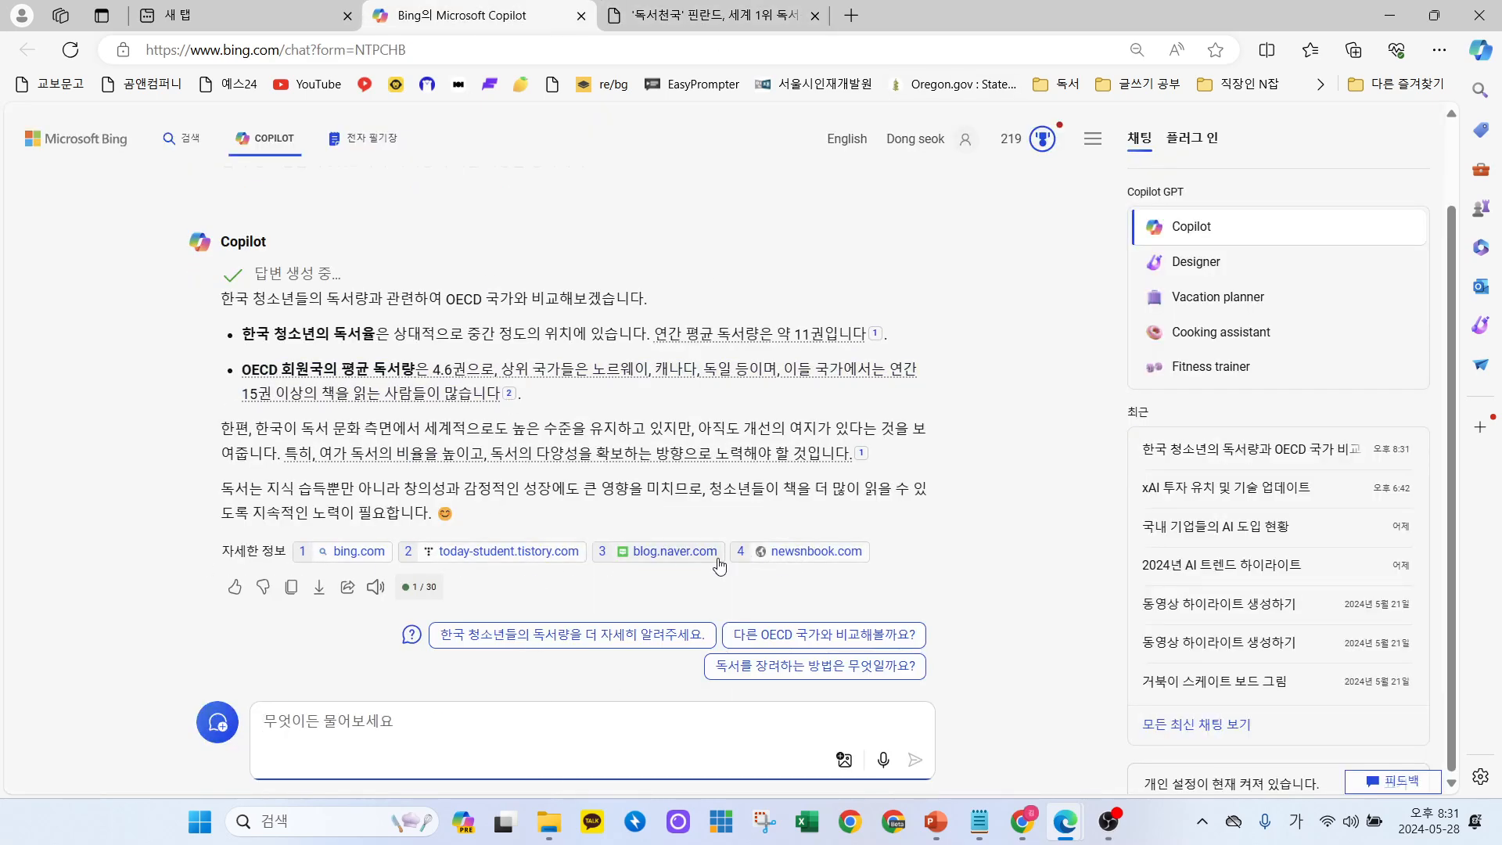
Ask Copilot "oecd 국가별 출산률에 대해서 알려줘".
{"action": "left_click", "coordinate": [401, 725]}
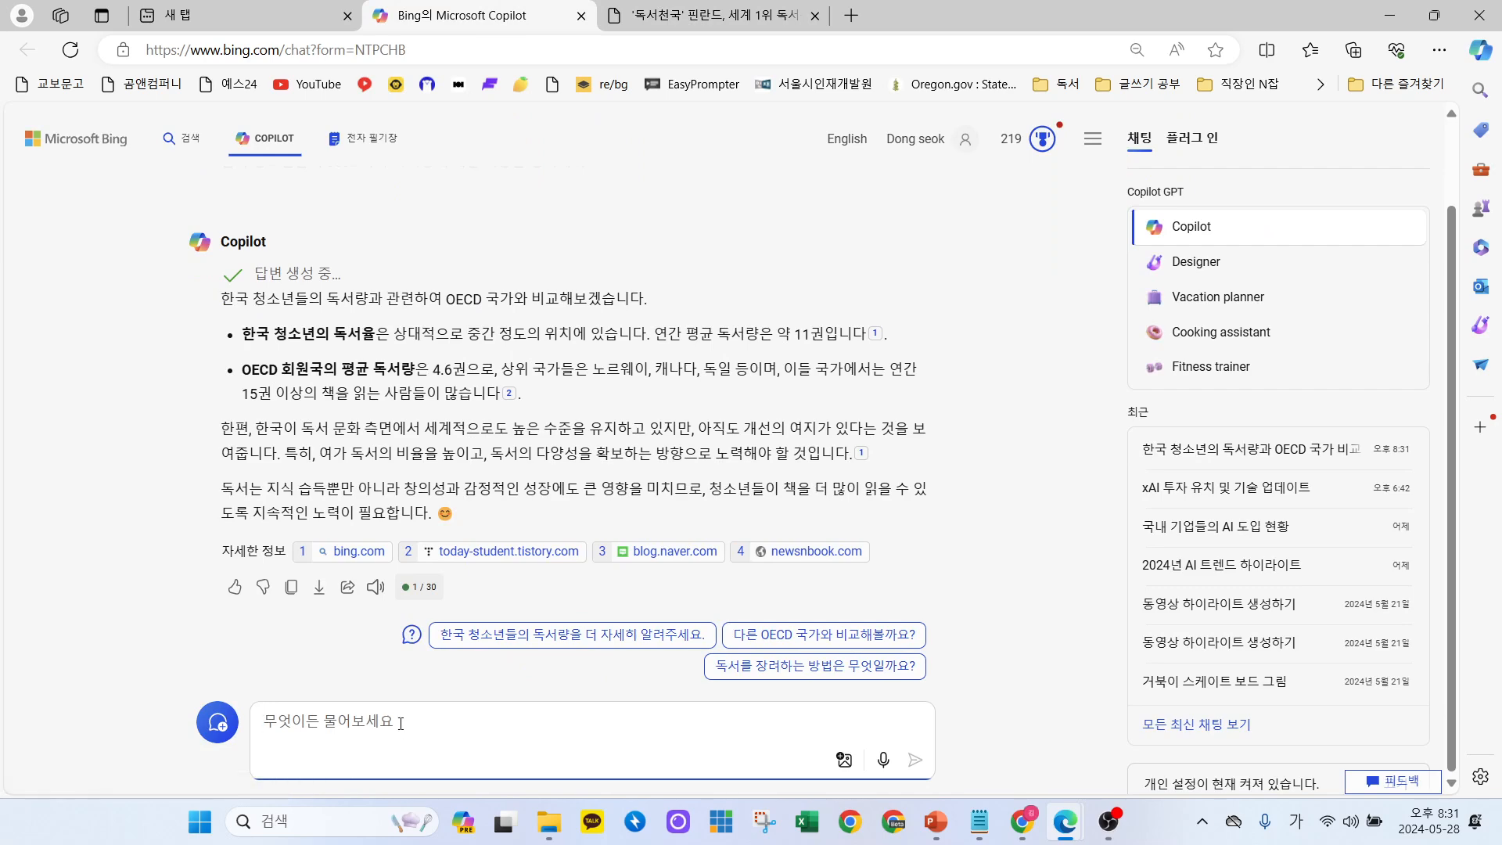
{"action": "key", "text": "Hangul"}
{"action": "type", "text": "oecd"}
{"action": "key", "text": "Hangul"}
{"action": "type", "text": "국"}
{"action": "type", "text": "가별 ㅊ"}
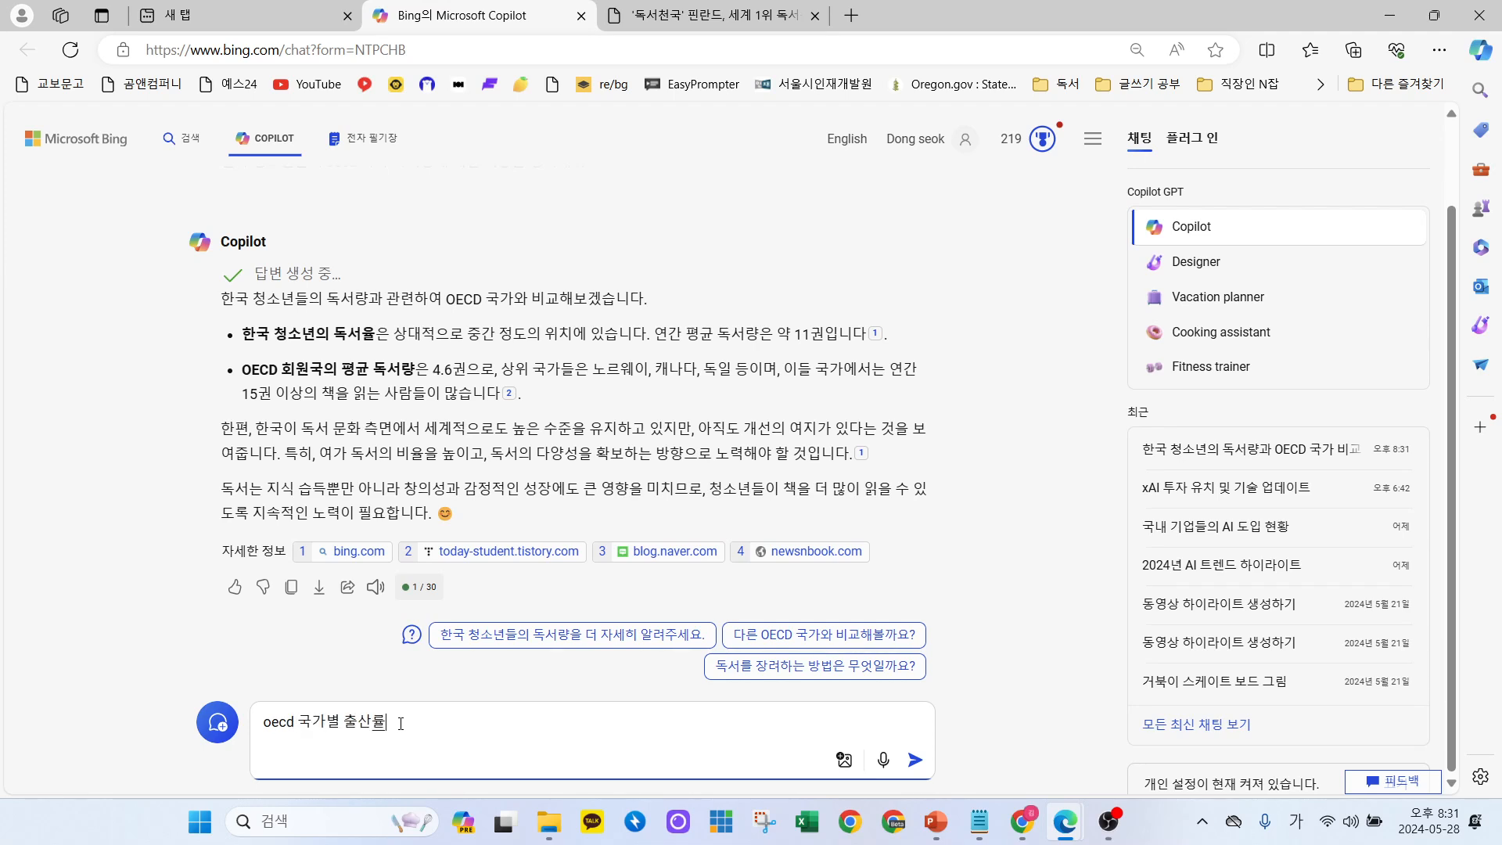
{"action": "type", "text": "출산률에 대해세"}
{"action": "key", "text": "BackSpace"}
{"action": "type", "text": "서 알려줘"}
{"action": "key", "text": "Return"}
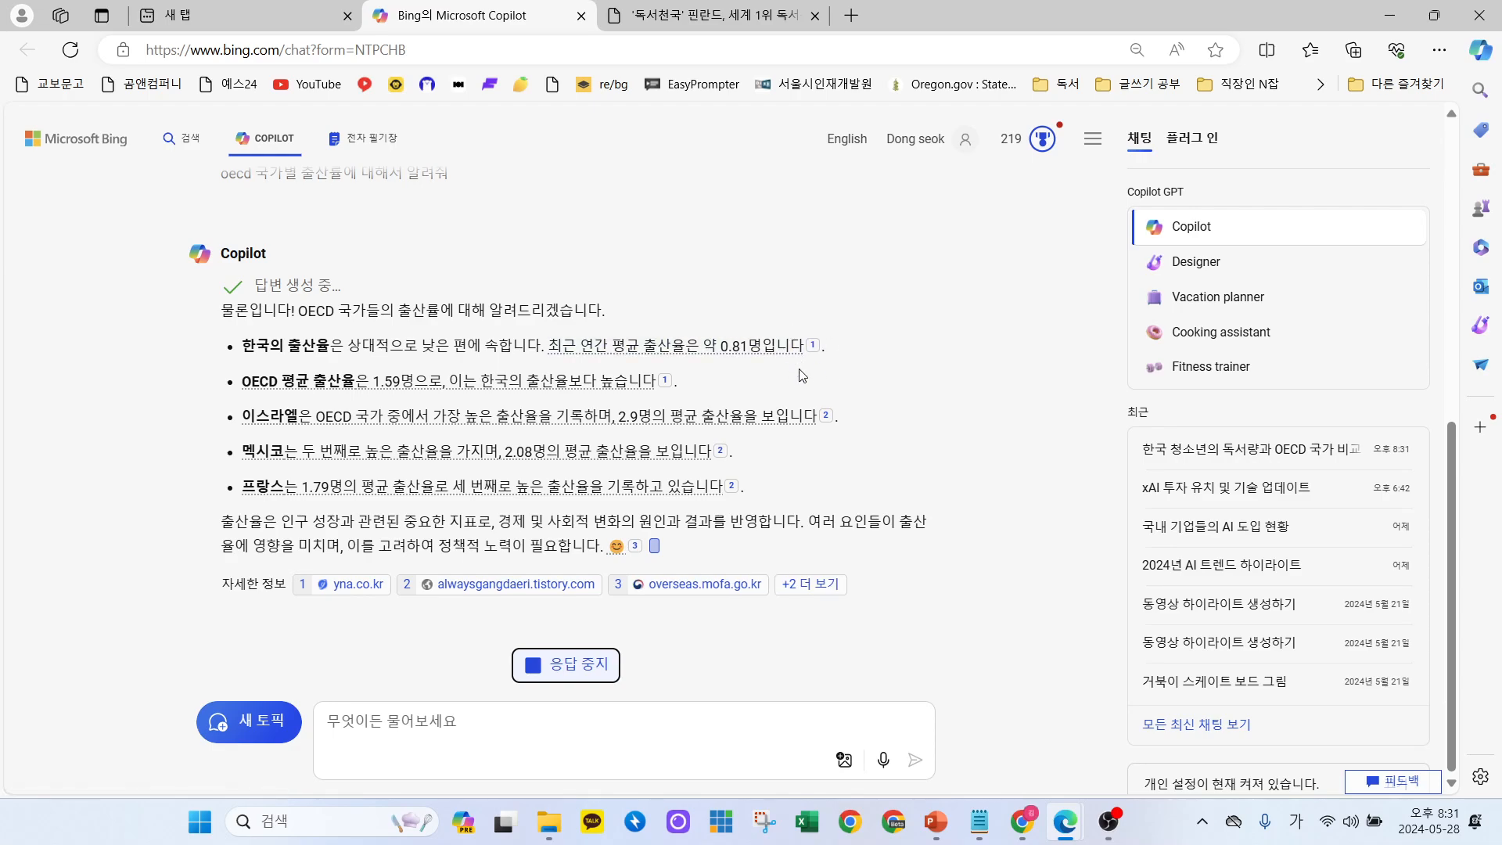
Skim the yna.co.kr source cited in the birth-rate answer, then return to the chat and review both answers' cited statements.
{"action": "left_click", "coordinate": [345, 592]}
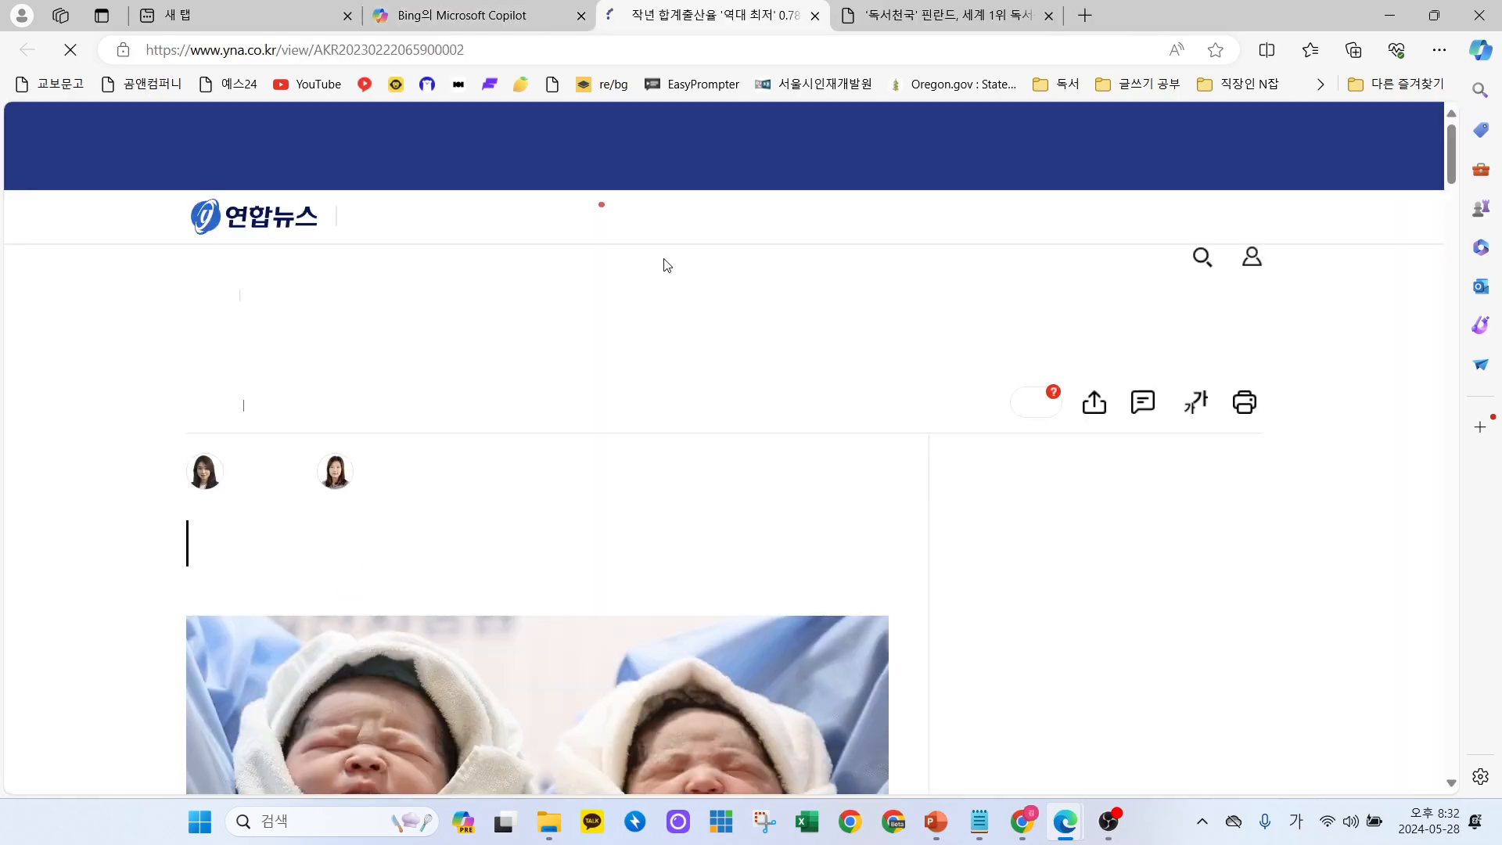
{"action": "scroll", "coordinate": [440, 334], "scroll_direction": "down", "scroll_amount": 10}
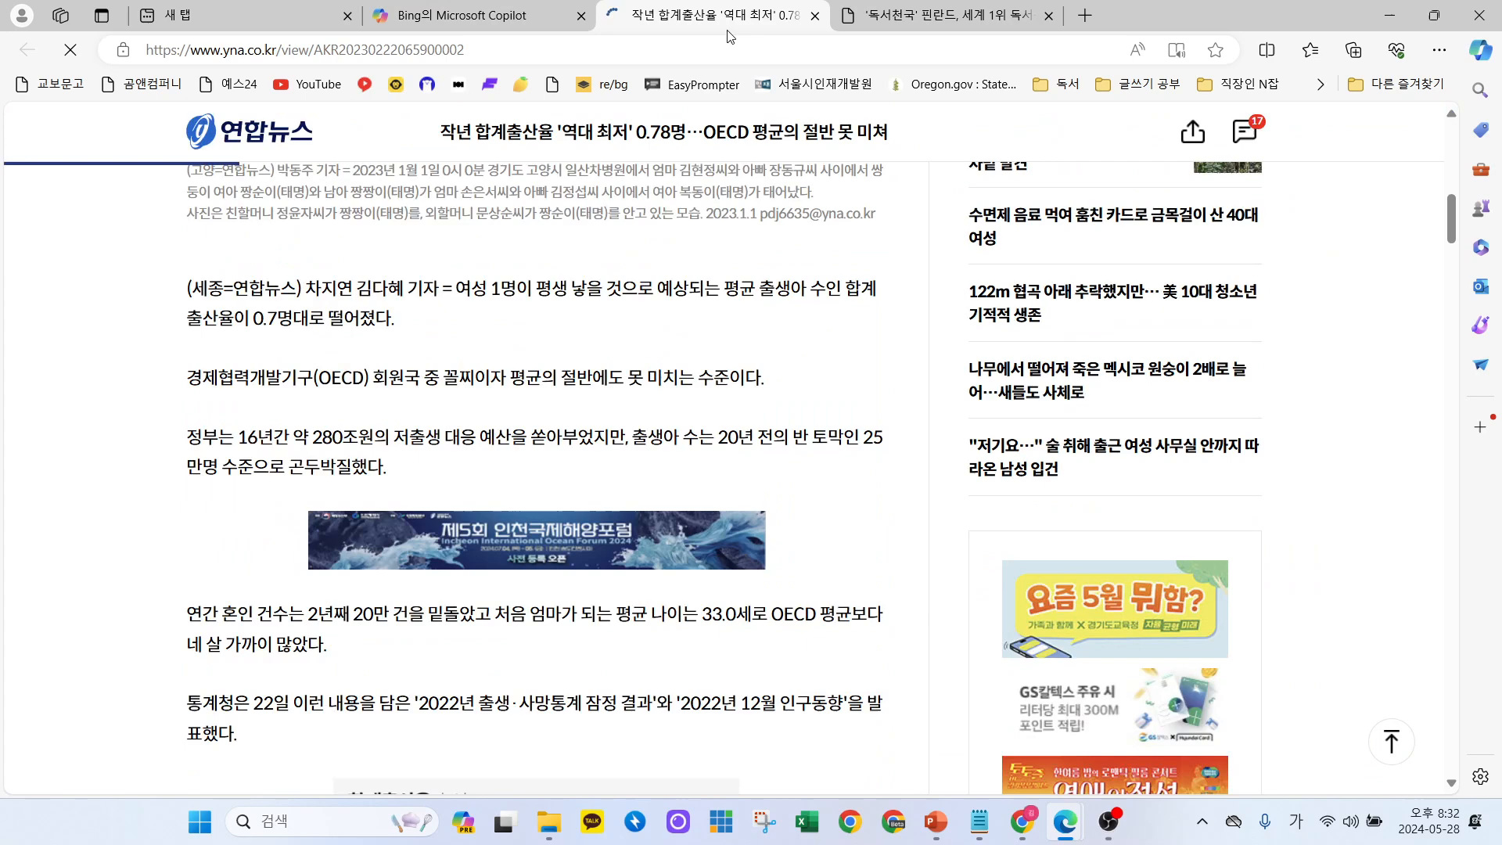
{"action": "left_click", "coordinate": [500, 15]}
{"action": "mouse_move", "coordinate": [612, 450]}
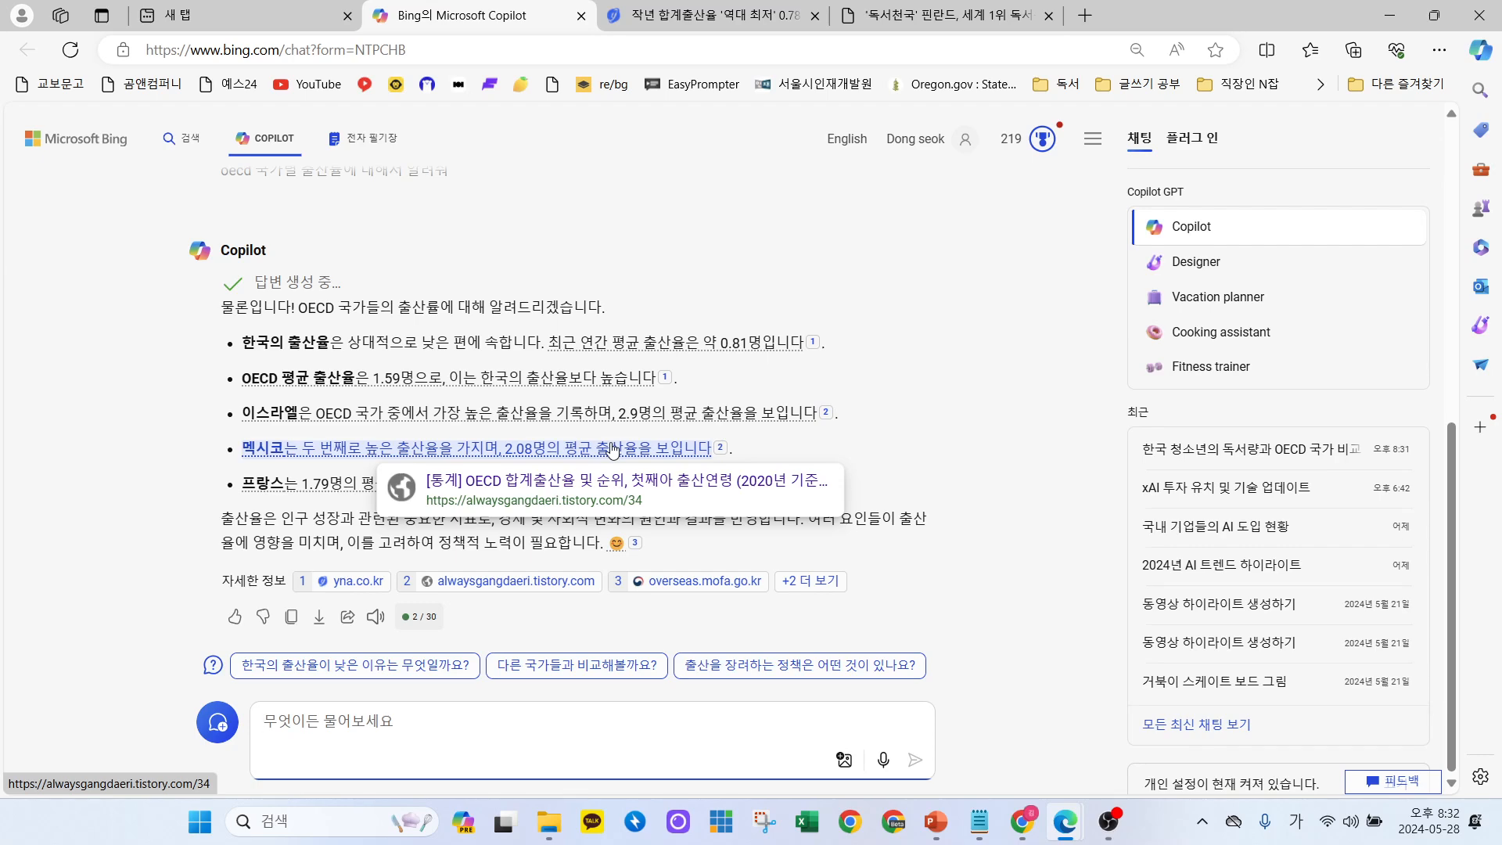
{"action": "scroll", "coordinate": [613, 451], "scroll_direction": "up", "scroll_amount": 6}
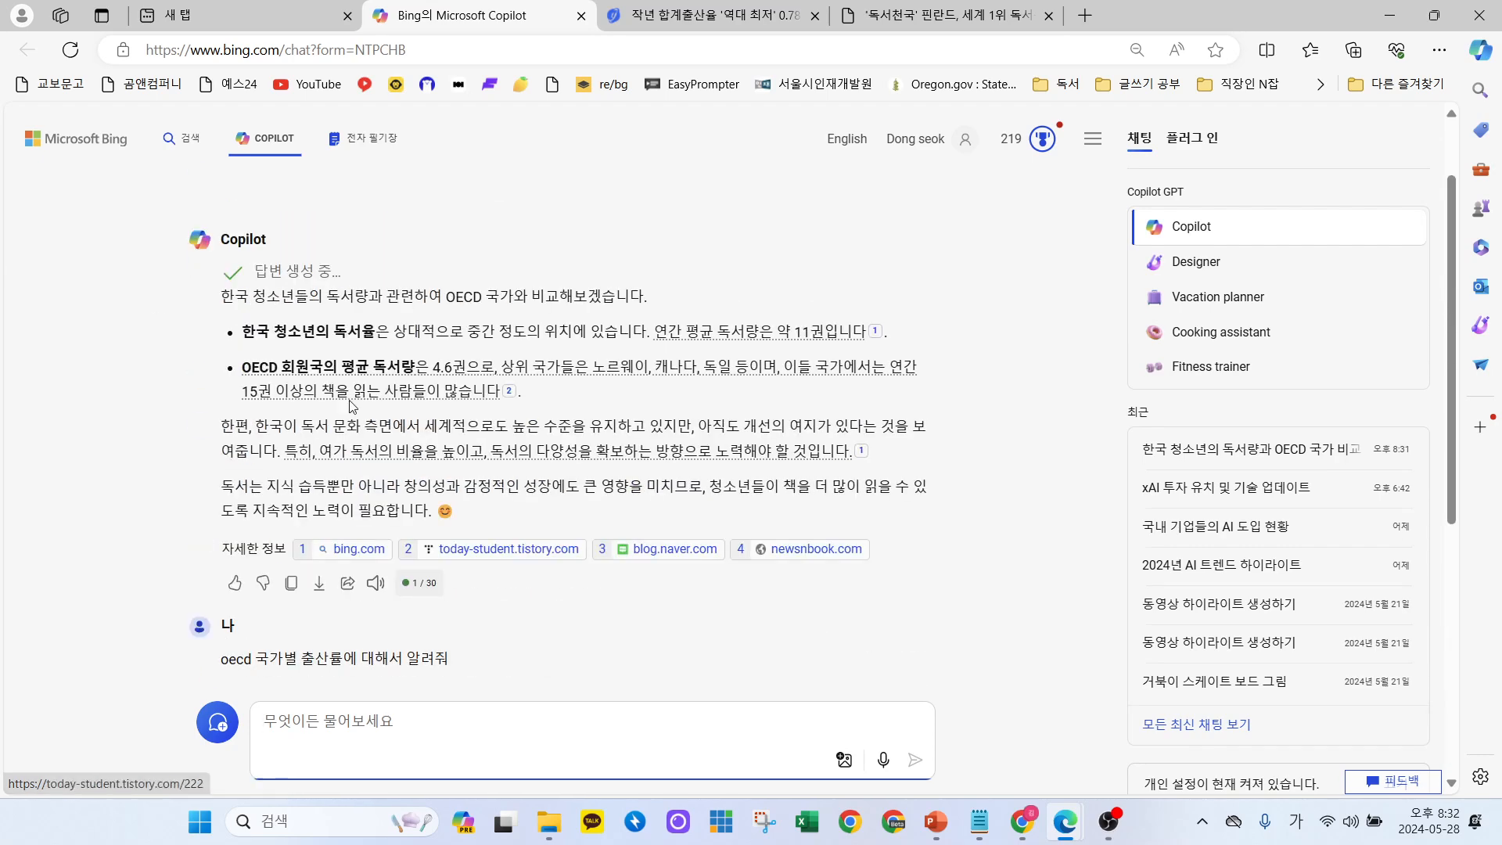
{"action": "scroll", "coordinate": [500, 385], "scroll_direction": "down", "scroll_amount": 6}
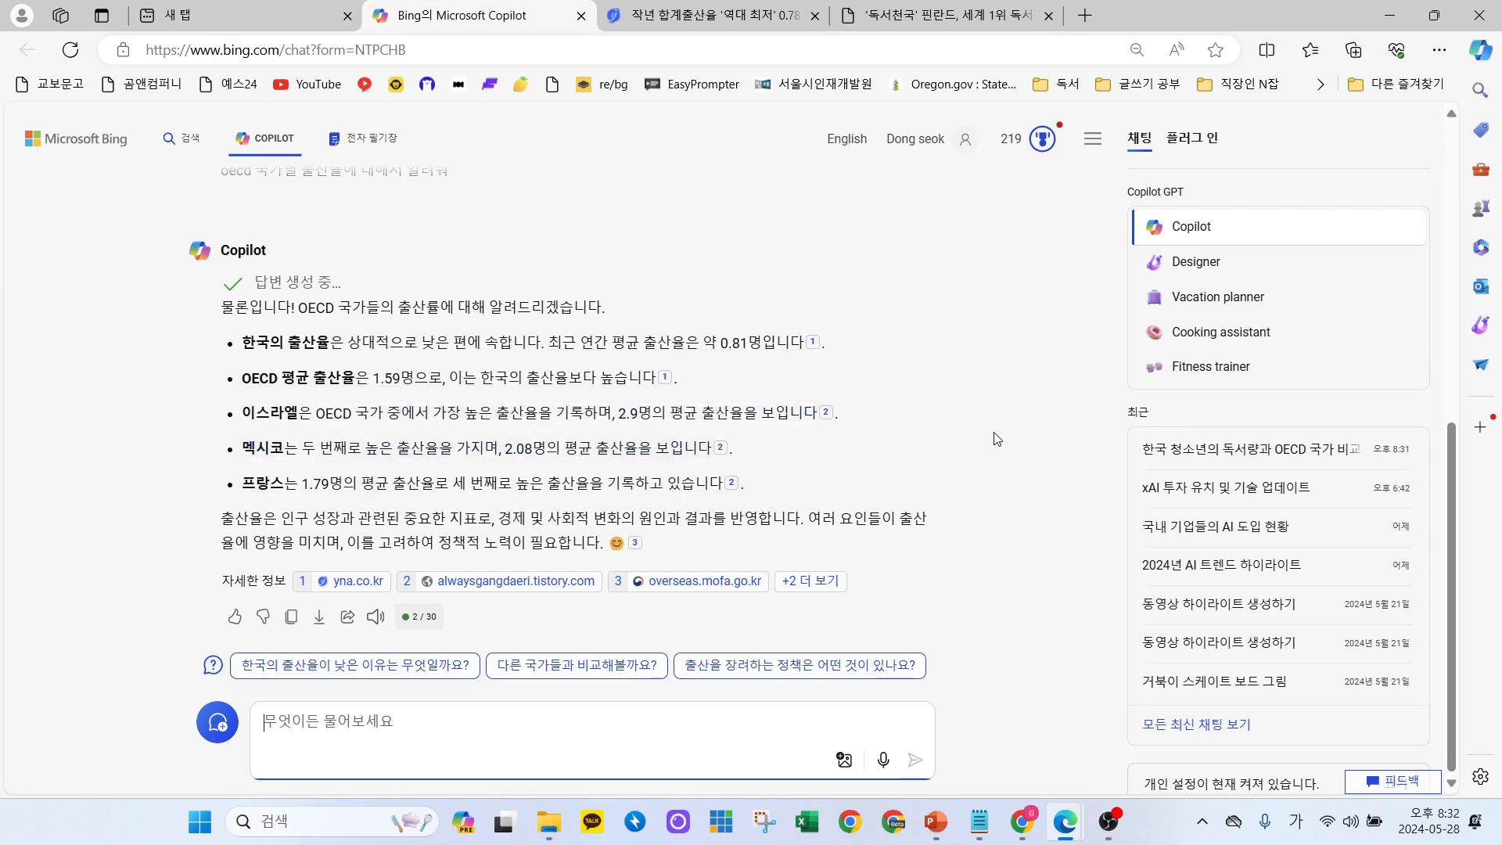
Submit the suggested follow-ups "한국의 출산율이 낮은 이유는 무엇일까요?" and "다른 국가들은 출산율을 어떻게 높이고 있나요?" and review the conversation.
{"action": "left_click", "coordinate": [396, 673]}
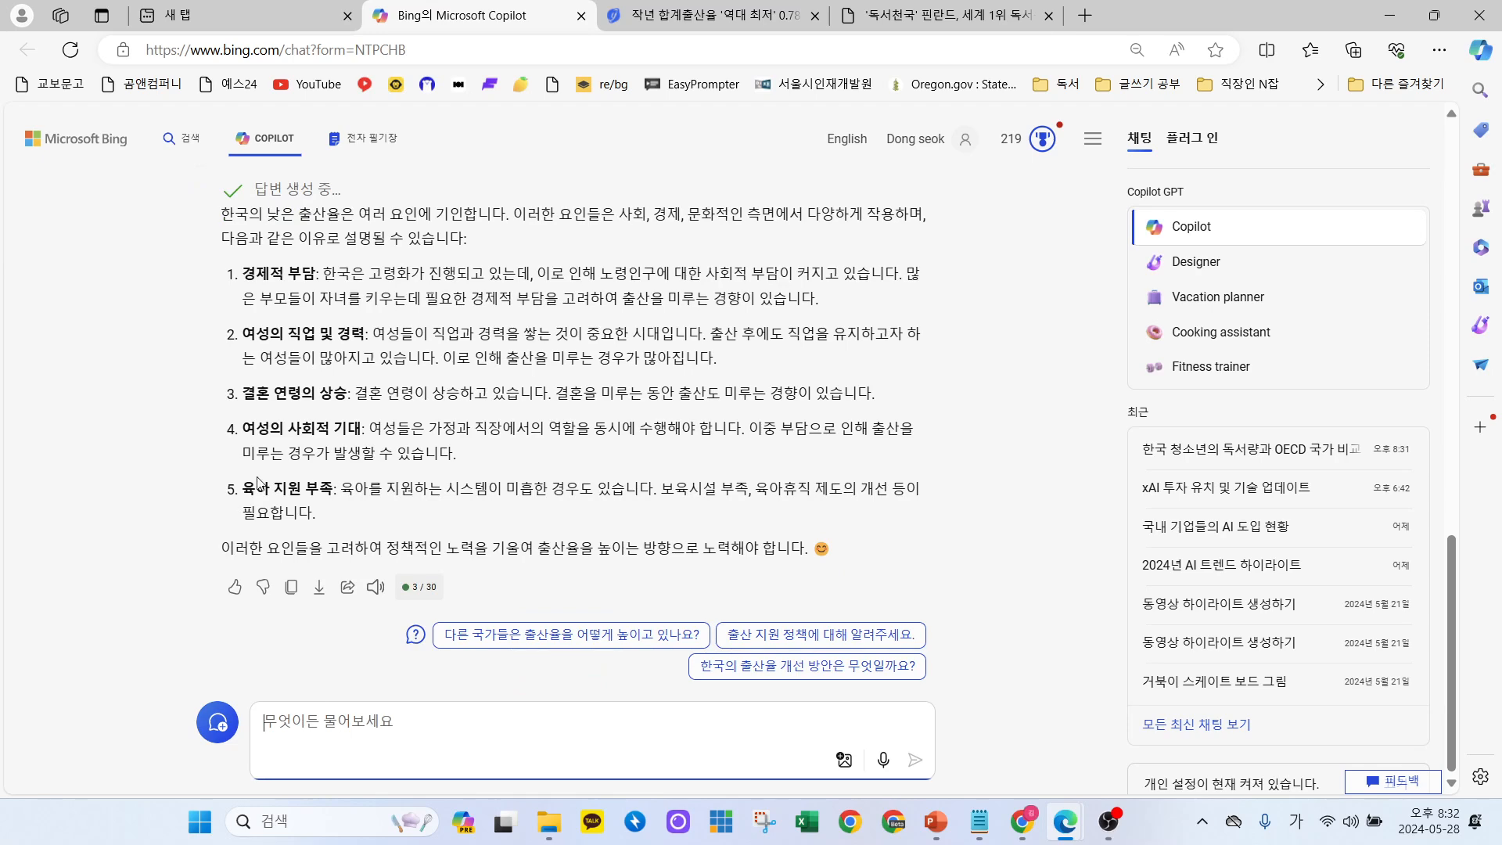
{"action": "left_click", "coordinate": [571, 639]}
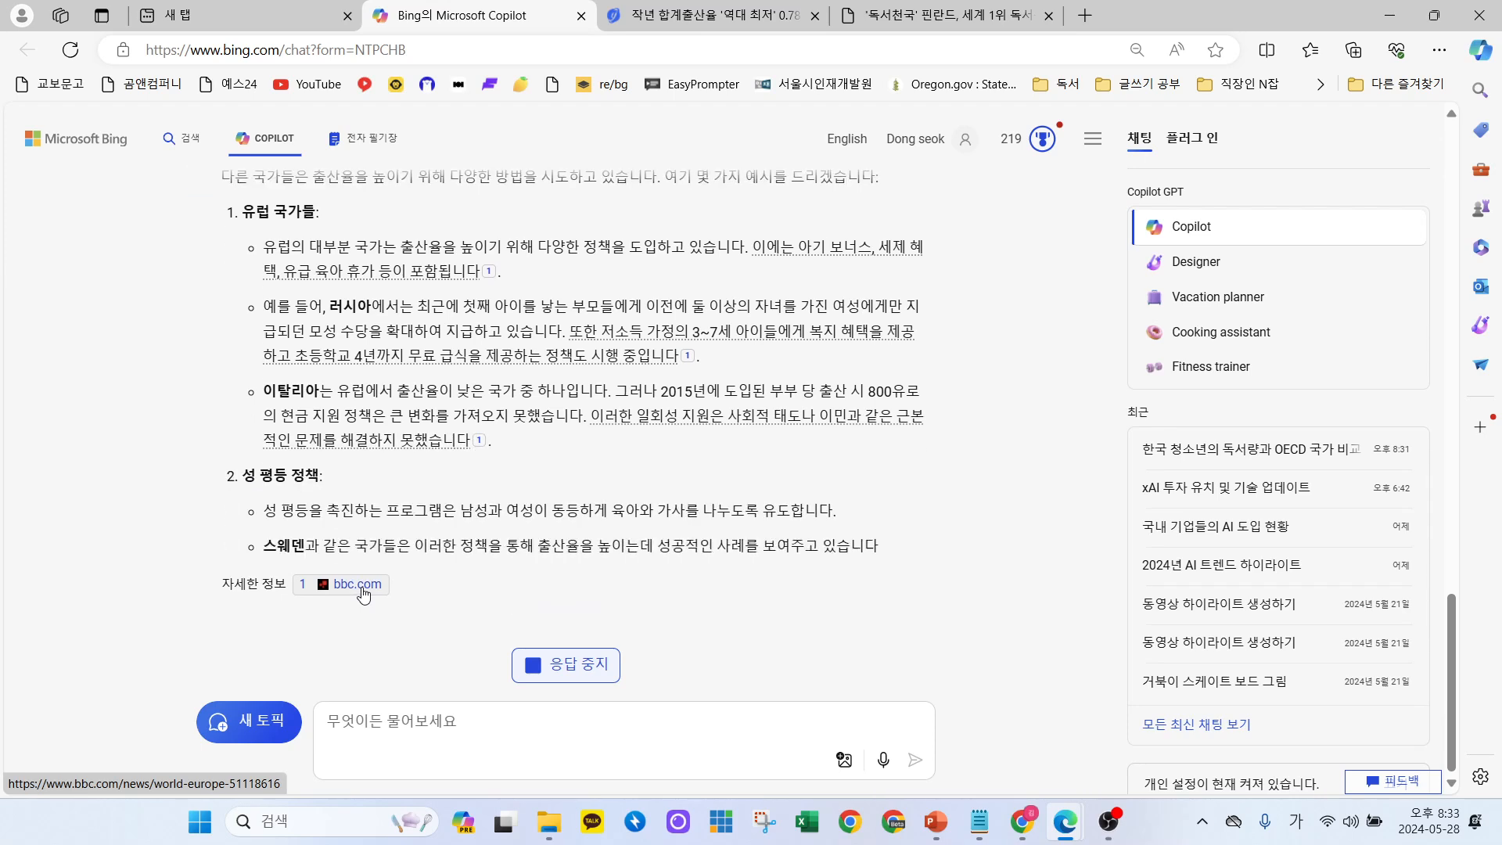
{"action": "scroll", "coordinate": [780, 418], "scroll_direction": "up", "scroll_amount": 4}
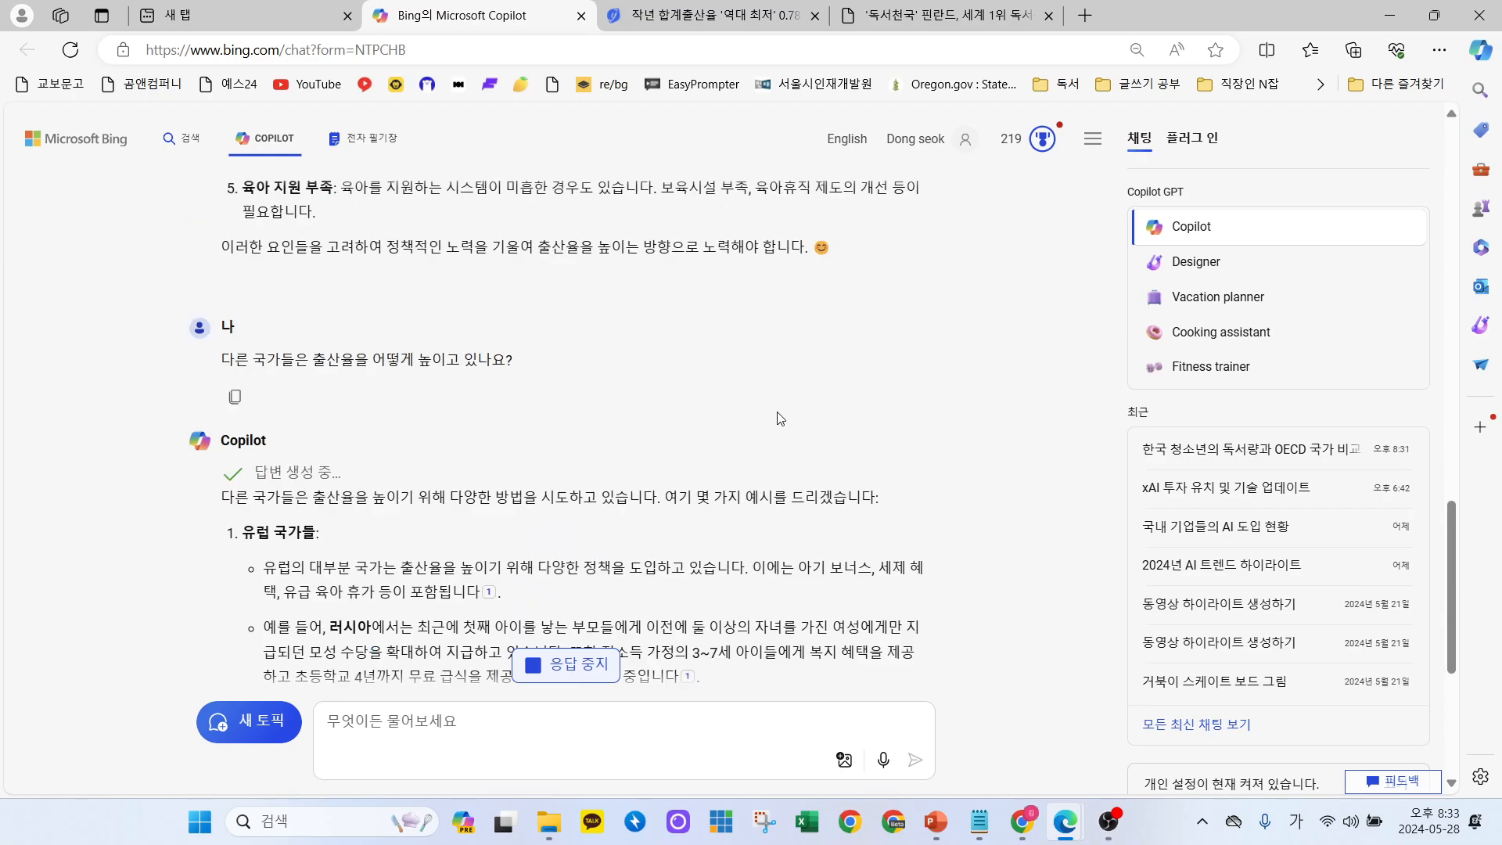
{"action": "scroll", "coordinate": [780, 418], "scroll_direction": "up", "scroll_amount": 15}
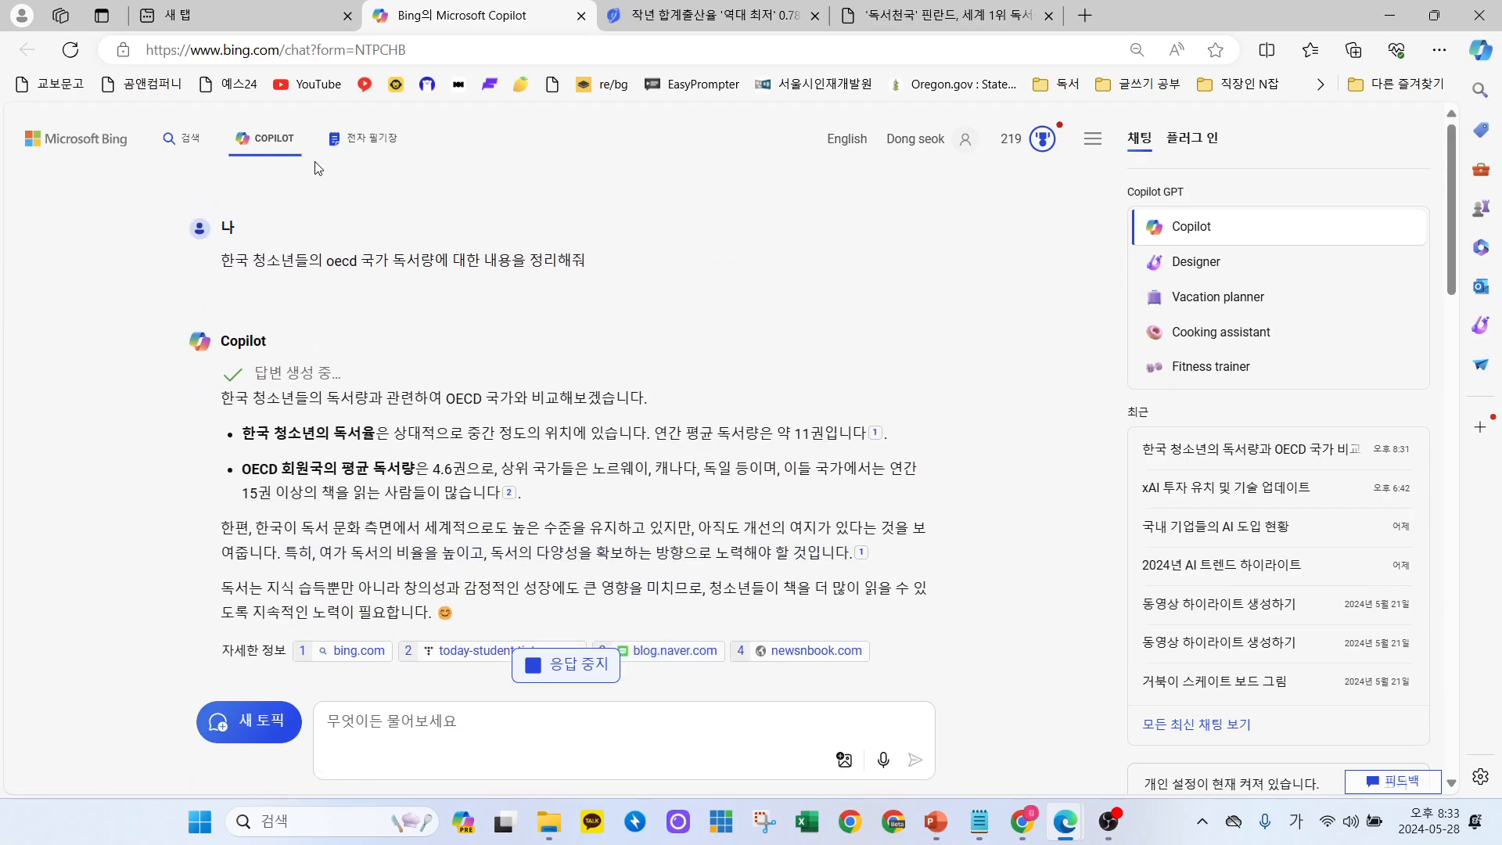
{"action": "scroll", "coordinate": [499, 548], "scroll_direction": "down", "scroll_amount": 4}
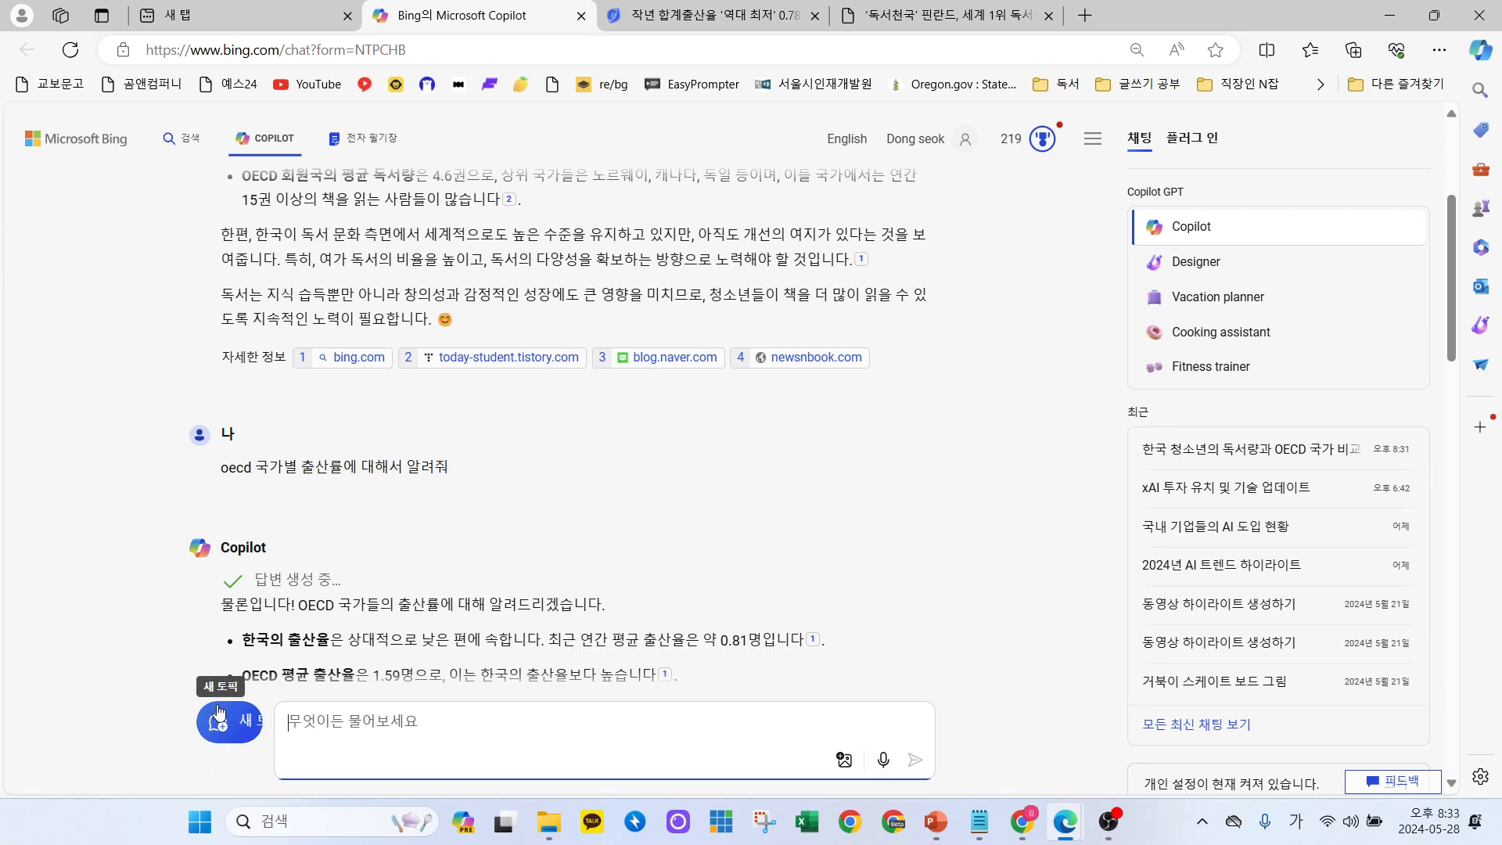
Start a new chat topic and return from the Bing AI search results to the Copilot chat.
{"action": "left_click", "coordinate": [217, 737]}
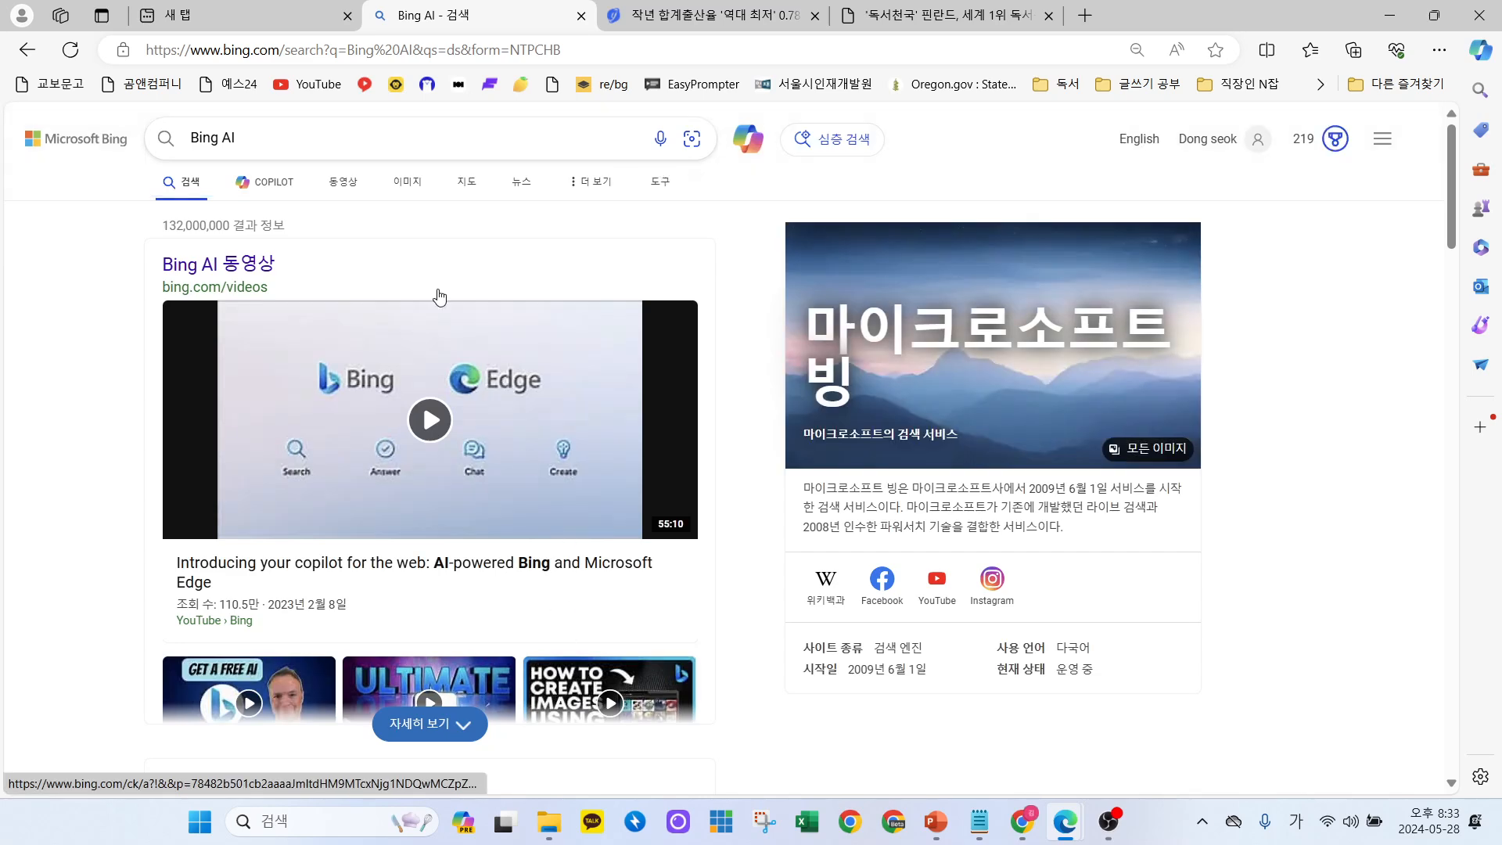
{"action": "left_click", "coordinate": [747, 139]}
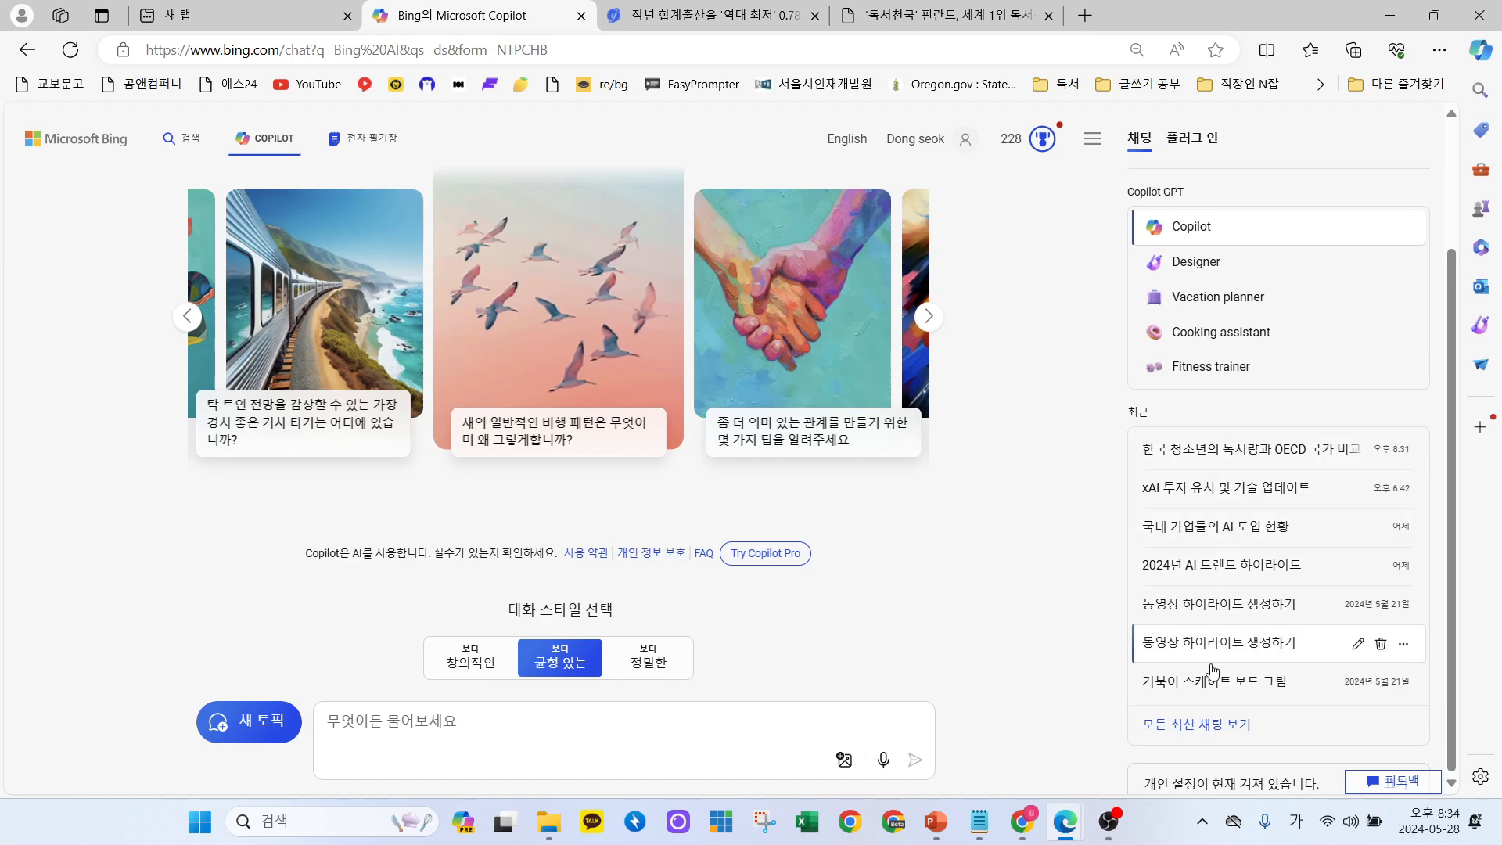
Ask Copilot "madong 이라는 글자가 들어간 마동초등학교의 홍보용 이미지를 그려줘" and review its response.
{"action": "left_click", "coordinate": [499, 735]}
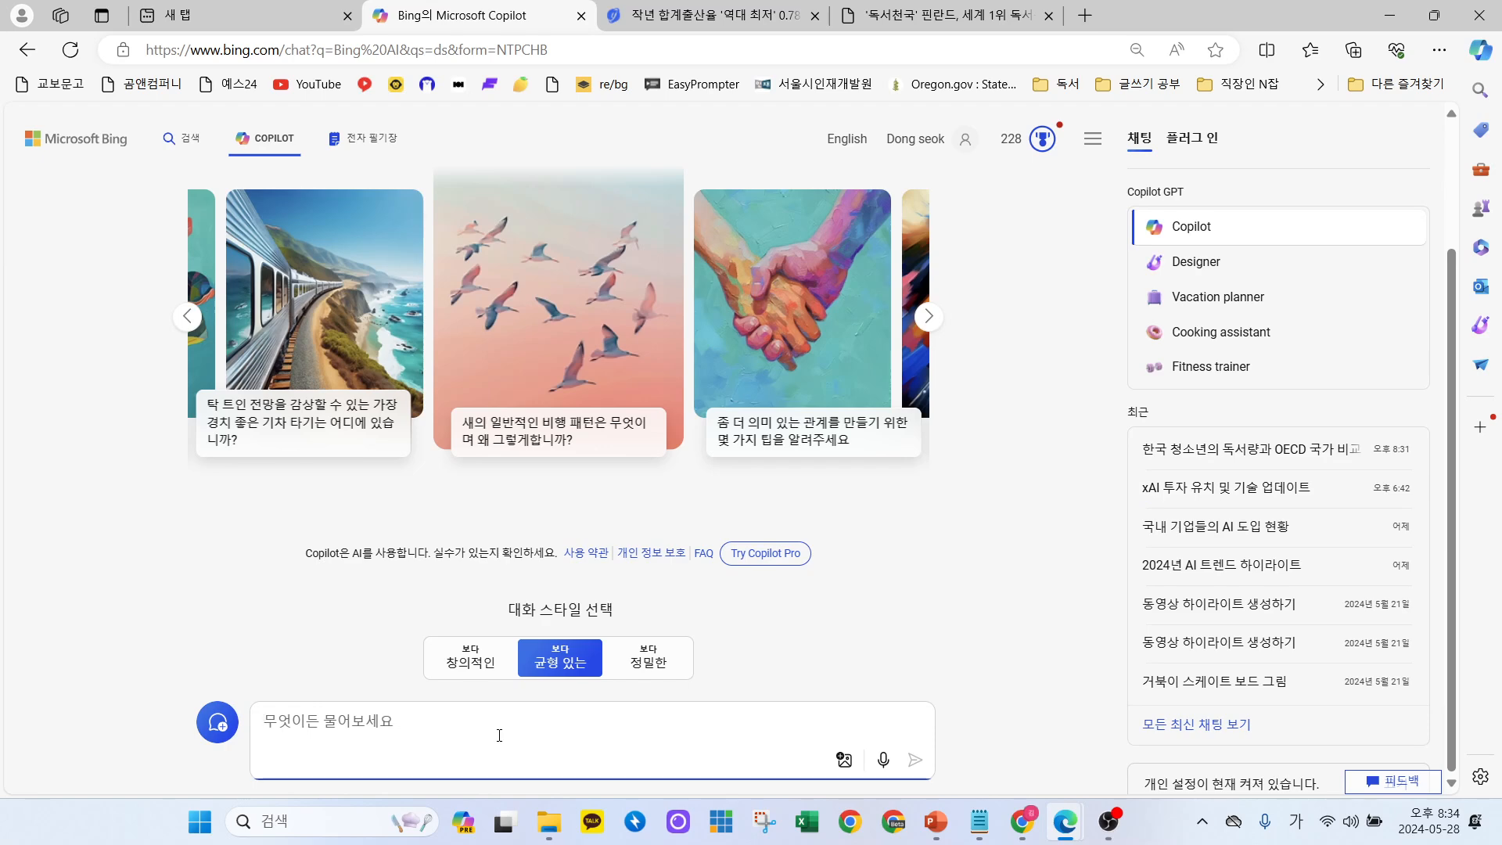
{"action": "key", "text": "Hangul"}
{"action": "type", "text": "ma"}
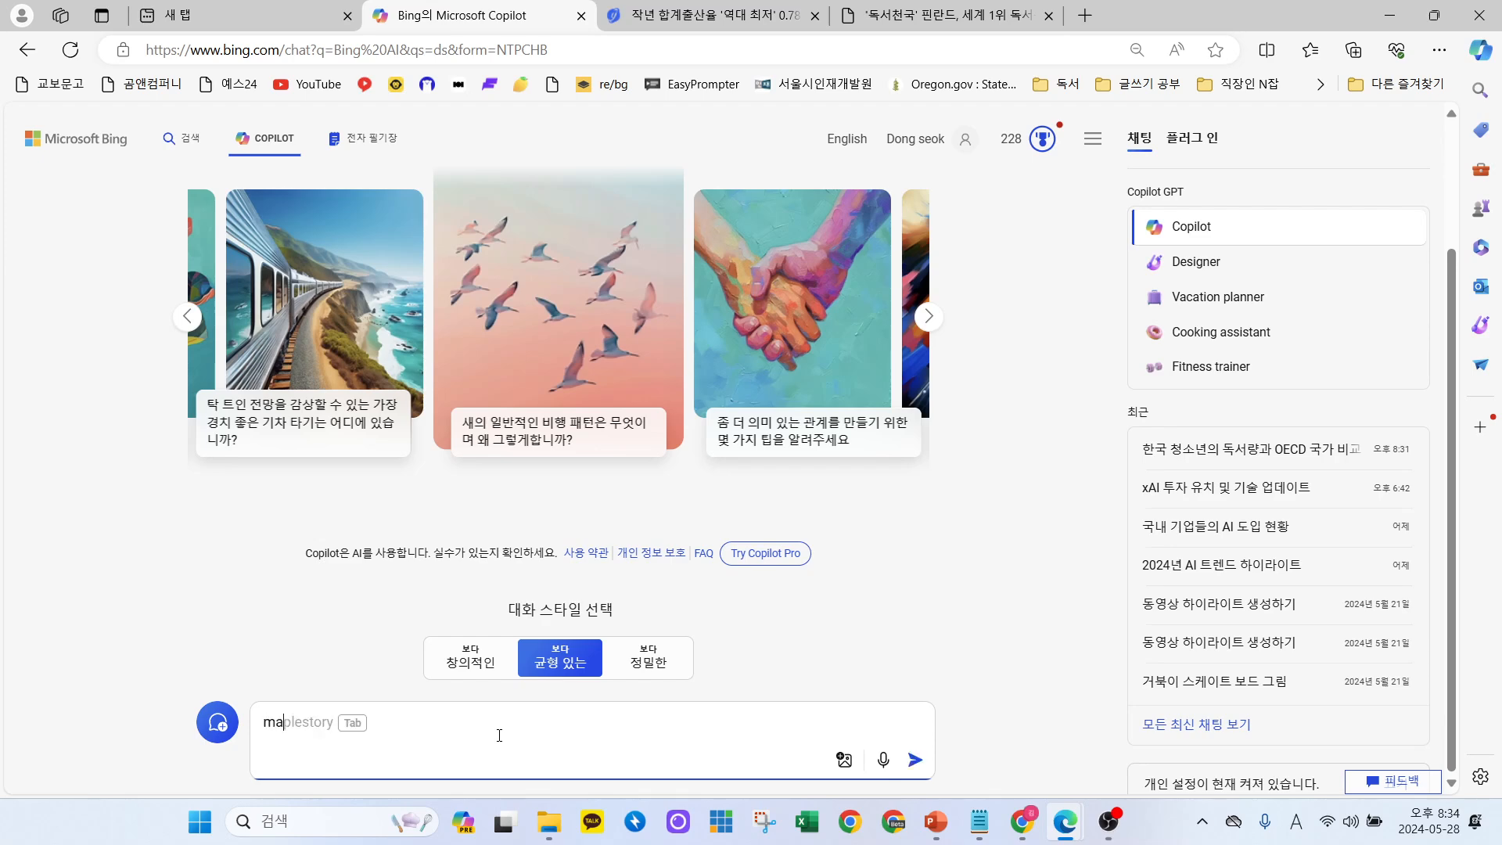
{"action": "type", "text": "dong"}
{"action": "key", "text": "Hangul"}
{"action": "type", "text": "이라는 글자가 드"}
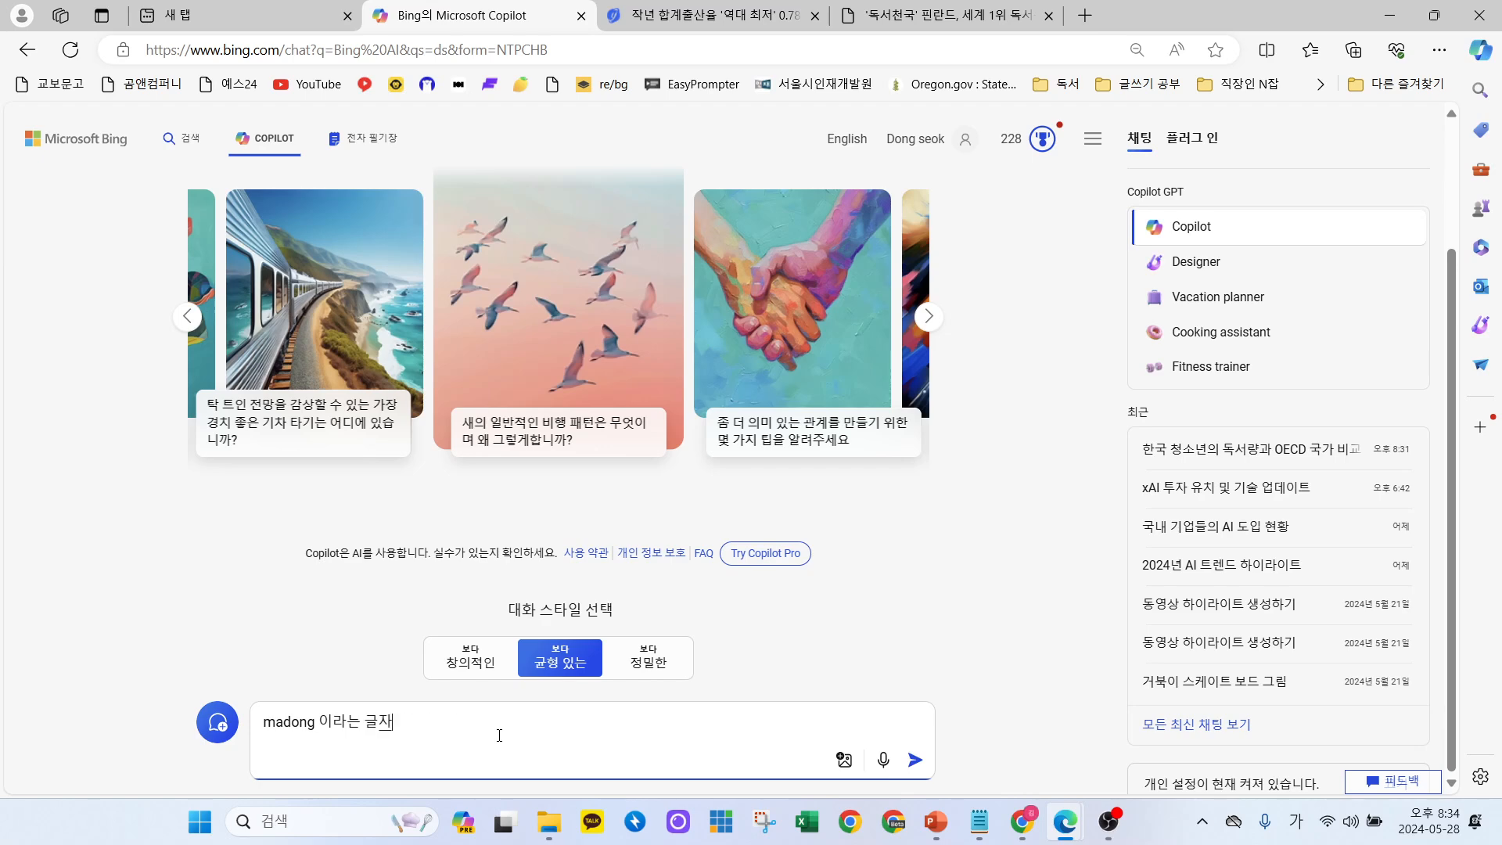
{"action": "type", "text": "ㄹ어간"}
{"action": "type", "text": "마동초등히"}
{"action": "type", "text": "ㄱ교의 "}
{"action": "type", "text": "홍보용 엠"}
{"action": "type", "text": "ㅣ지를 "}
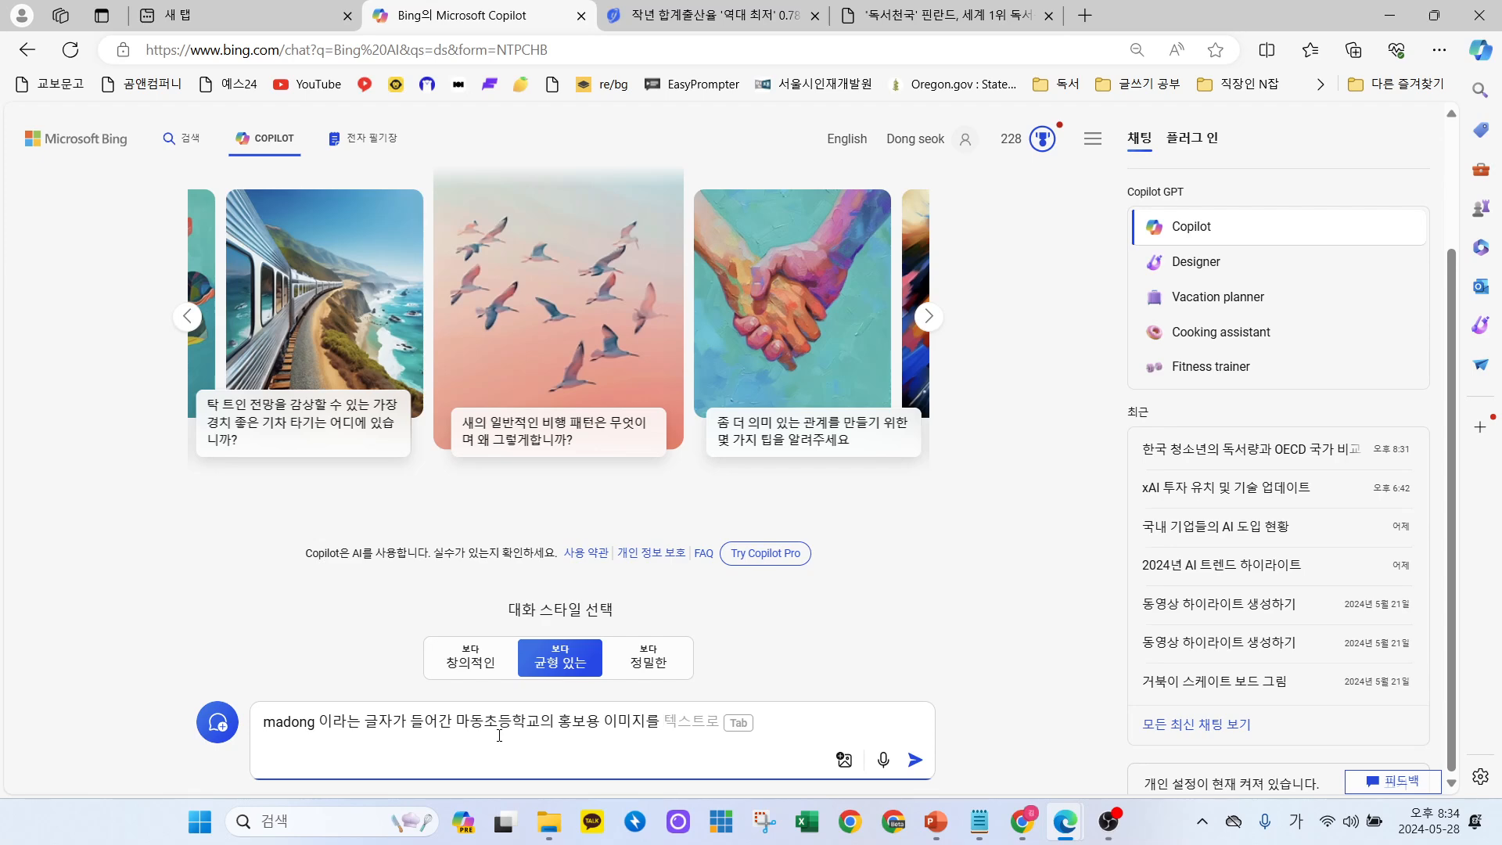
{"action": "type", "text": "생서"}
{"action": "key", "text": "BackSpace"}
{"action": "key", "text": "BackSpace"}
{"action": "key", "text": "BackSpace"}
{"action": "key", "text": "BackSpace"}
{"action": "type", "text": "만들어"}
{"action": "key", "text": "BackSpace"}
{"action": "key", "text": "BackSpace"}
{"action": "key", "text": "BackSpace"}
{"action": "key", "text": "BackSpace"}
{"action": "type", "text": "ㄱ그려줘"}
{"action": "key", "text": "Return"}
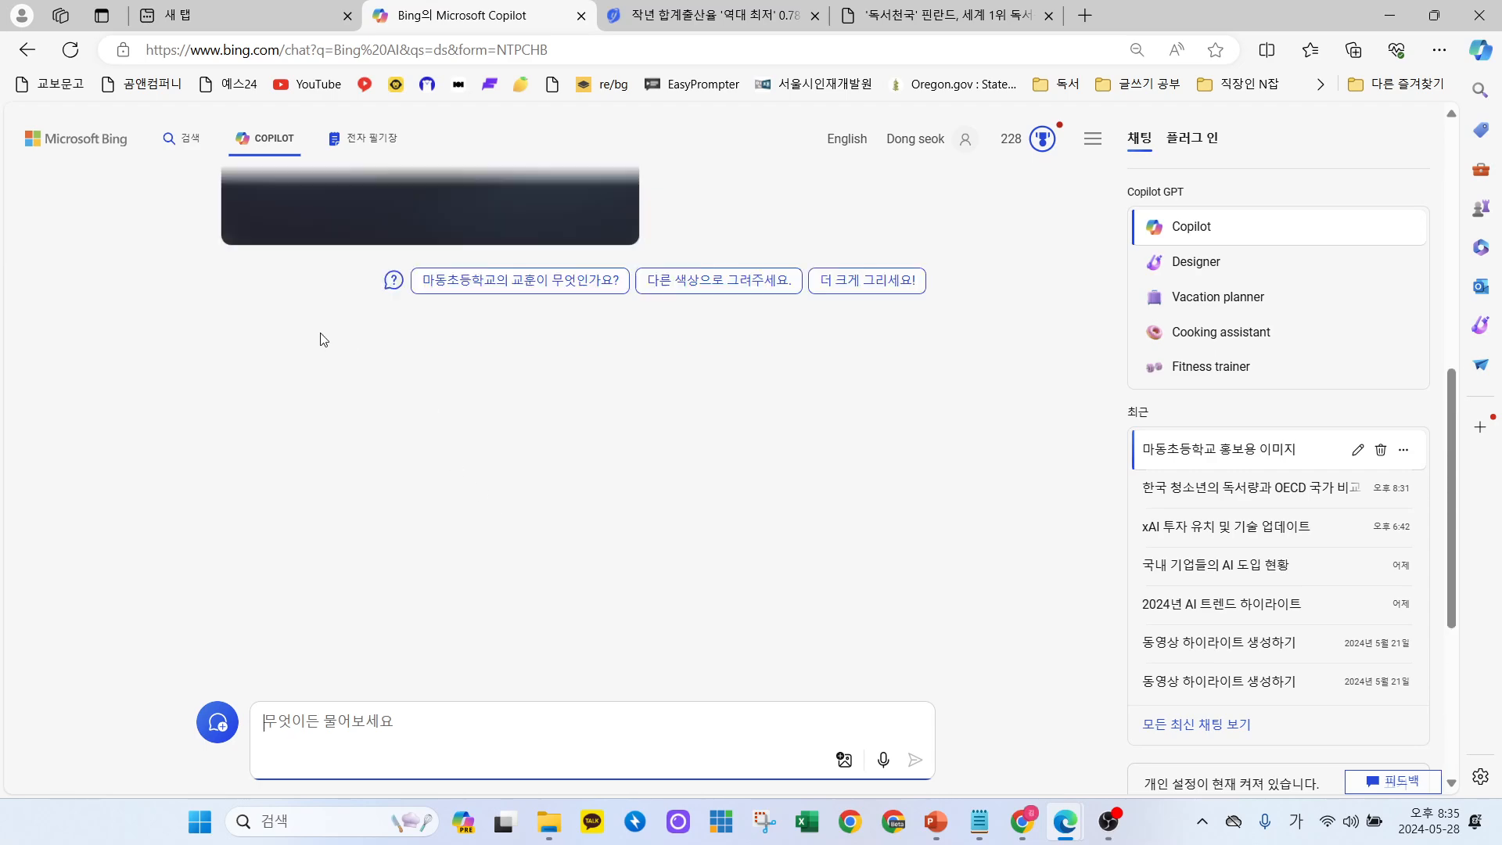
{"action": "scroll", "coordinate": [364, 414], "scroll_direction": "up", "scroll_amount": 1}
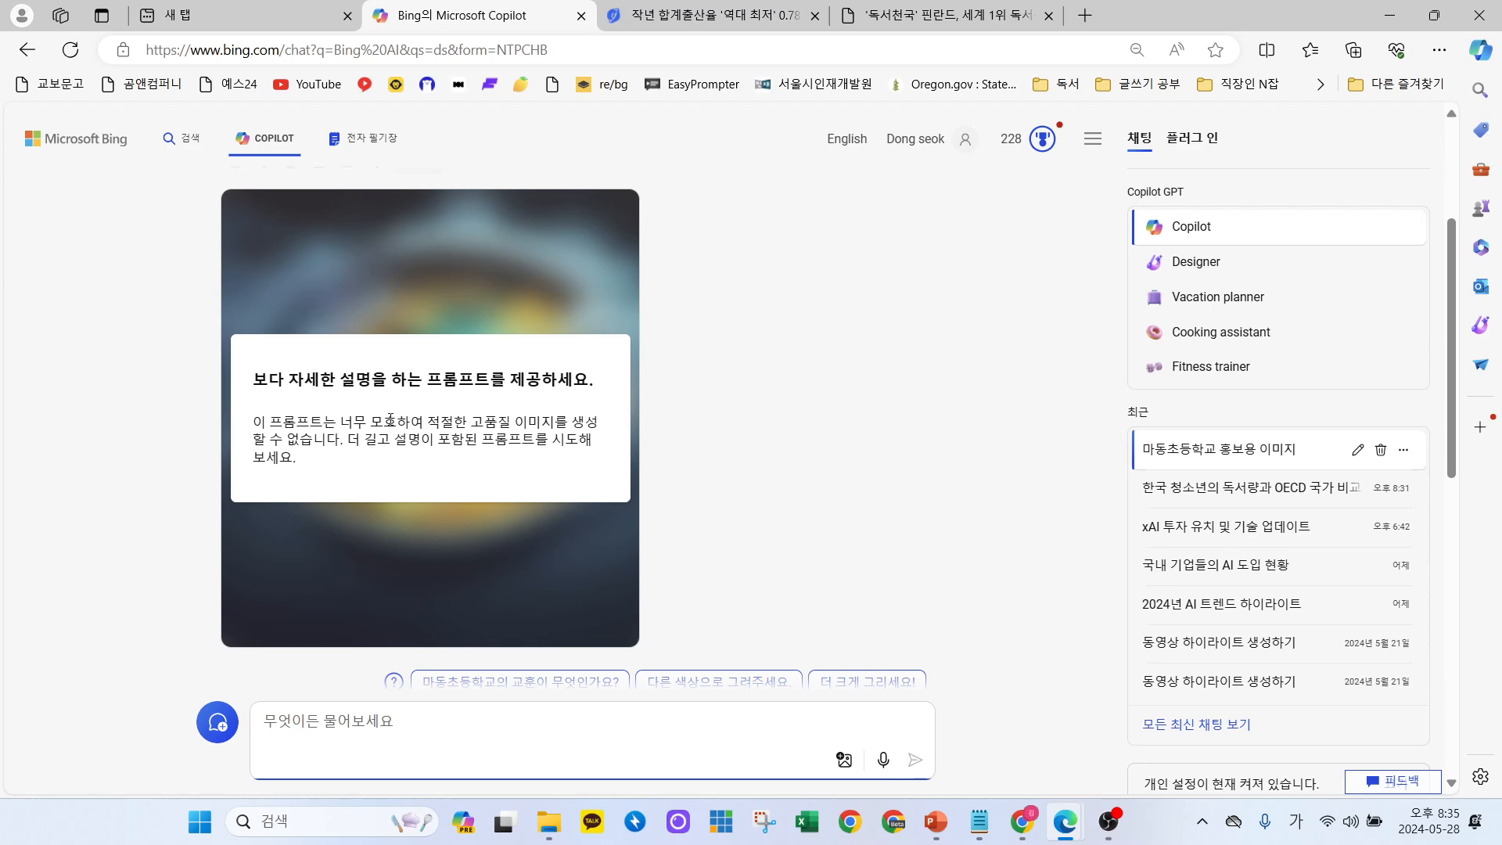
{"action": "scroll", "coordinate": [465, 438], "scroll_direction": "up", "scroll_amount": 2}
{"action": "scroll", "coordinate": [492, 458], "scroll_direction": "down", "scroll_amount": 4}
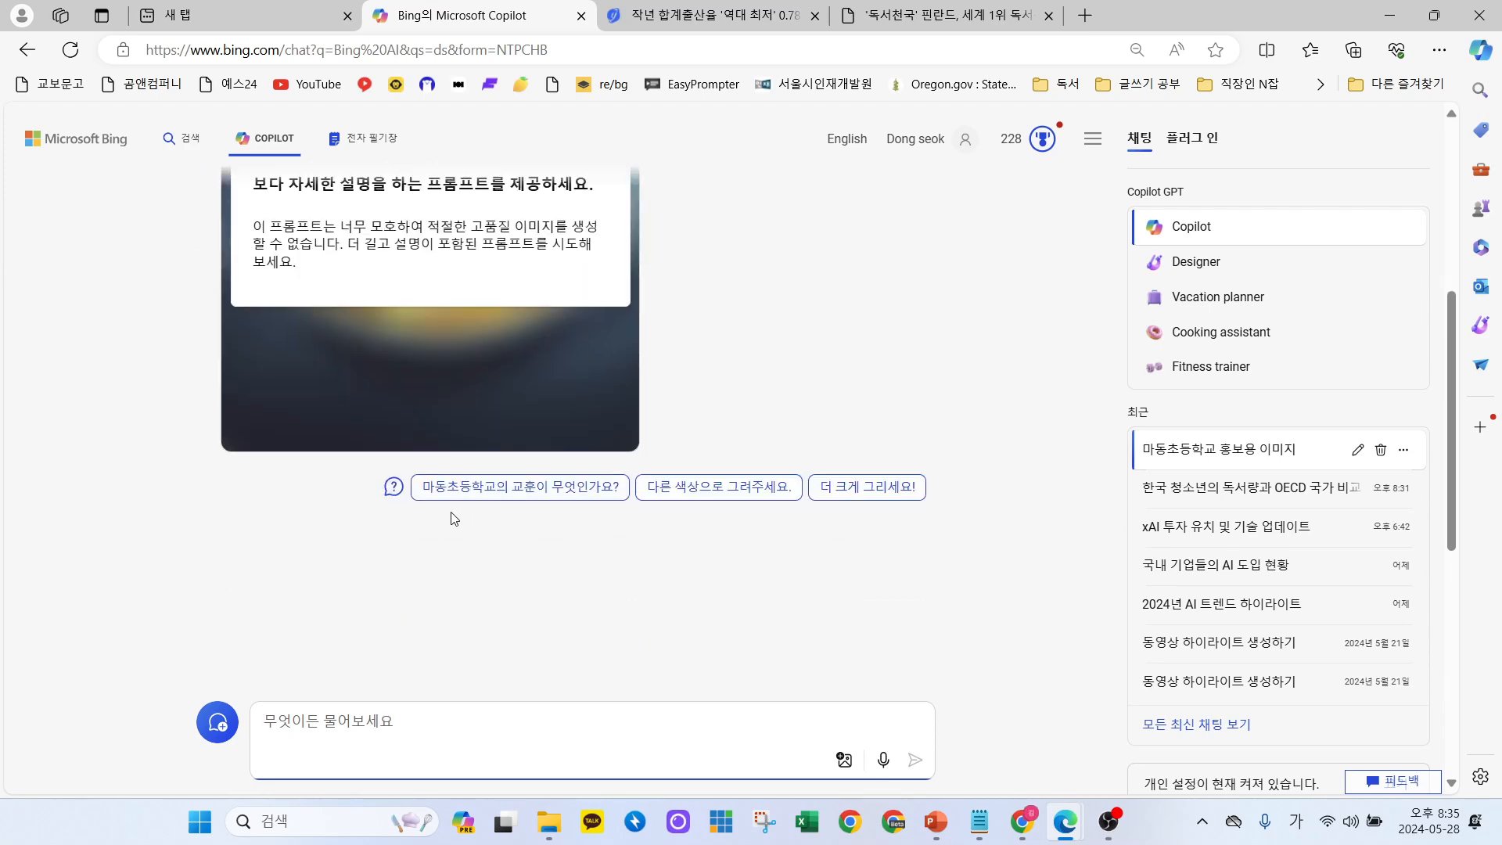
{"action": "scroll", "coordinate": [458, 519], "scroll_direction": "up", "scroll_amount": 5}
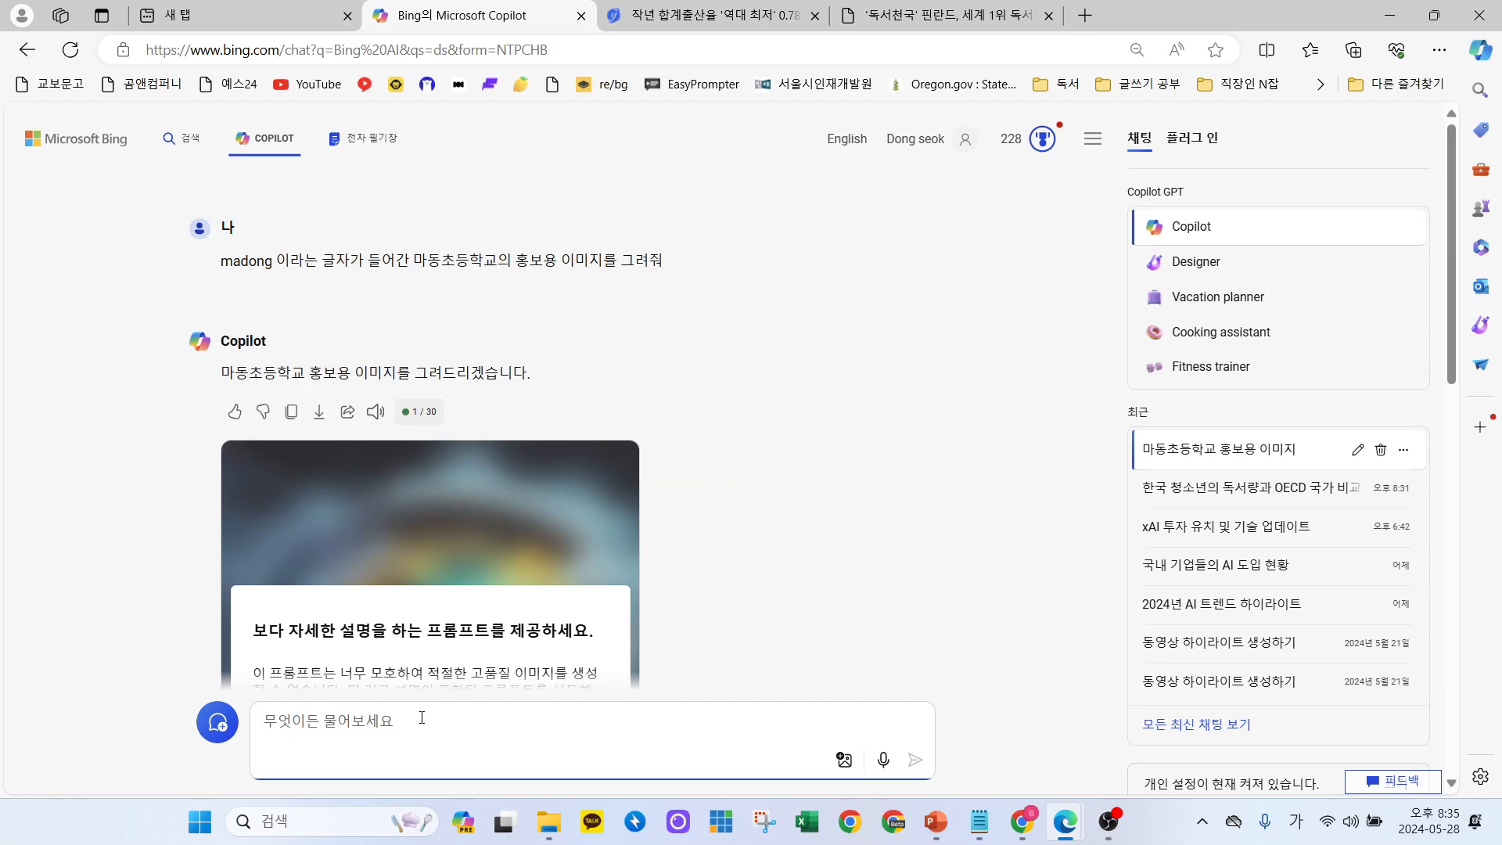
{"action": "type", "text": "고양이개"}
{"action": "key", "text": "BackSpace"}
{"action": "type", "text": "가 스케이드 뵈"}
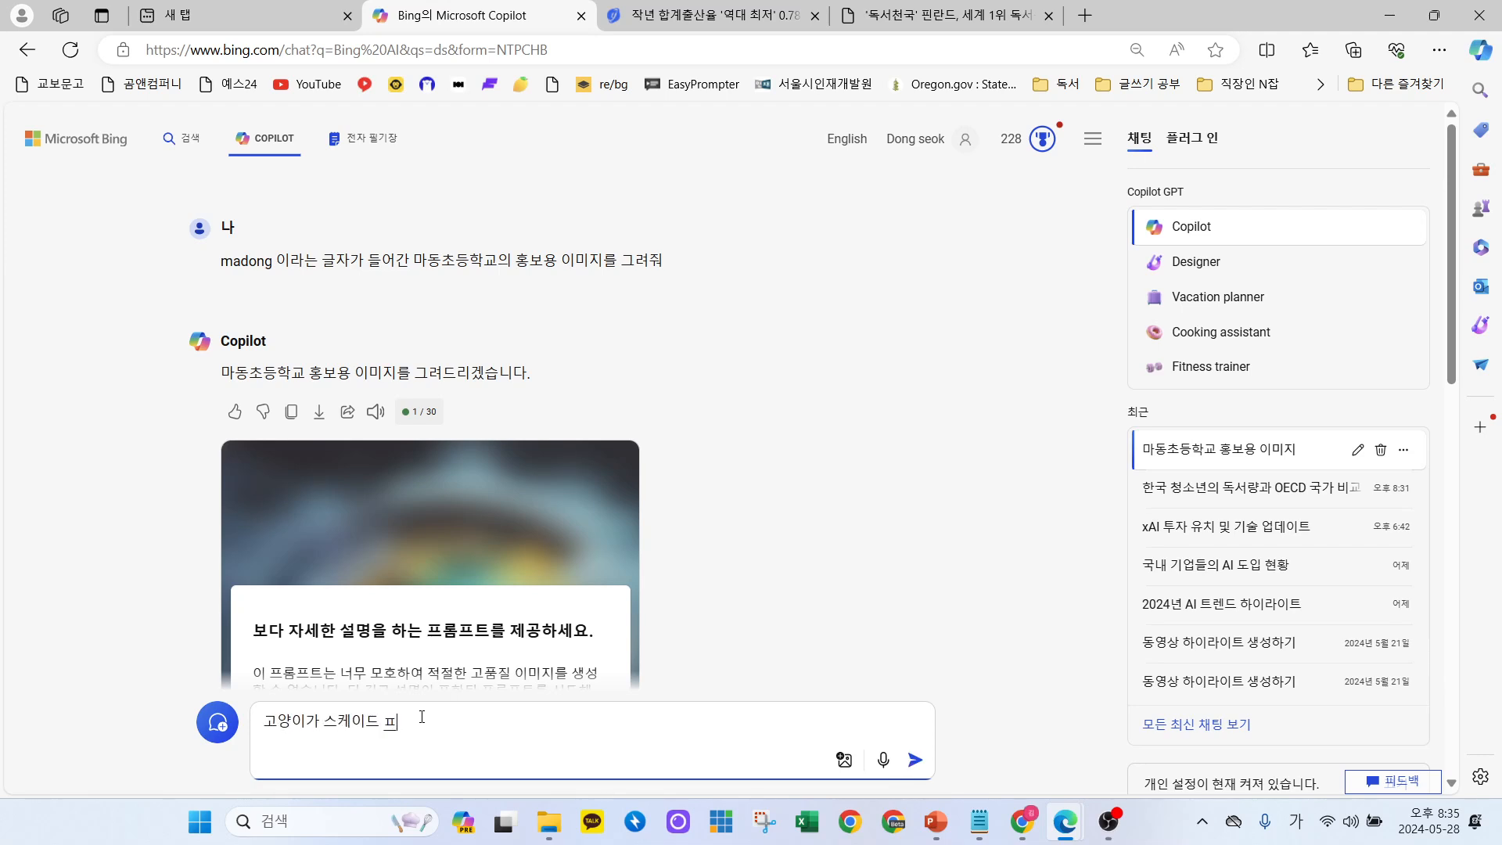
{"action": "type", "text": "드 타는"}
{"action": "key", "text": "BackSpace"}
{"action": "key", "text": "BackSpace"}
{"action": "key", "text": "BackSpace"}
{"action": "key", "text": "BackSpace"}
{"action": "key", "text": "BackSpace"}
{"action": "key", "text": "BackSpace"}
{"action": "key", "text": "BackSpace"}
{"action": "key", "text": "BackSpace"}
{"action": "key", "text": "BackSpace"}
{"action": "key", "text": "BackSpace"}
{"action": "key", "text": "BackSpace"}
{"action": "key", "text": "BackSpace"}
{"action": "key", "text": "BackSpace"}
{"action": "key", "text": "BackSpace"}
{"action": "key", "text": "BackSpace"}
{"action": "key", "text": "BackSpace"}
Ask Copilot "젊은 여성이 이어폰을 끼고 조깅을 하는 모습을 실사 형태로 그려줘".
{"action": "type", "text": "점"}
{"action": "key", "text": "BackSpace"}
{"action": "key", "text": "BackSpace"}
{"action": "key", "text": "BackSpace"}
{"action": "type", "text": "젊은 여성이 이"}
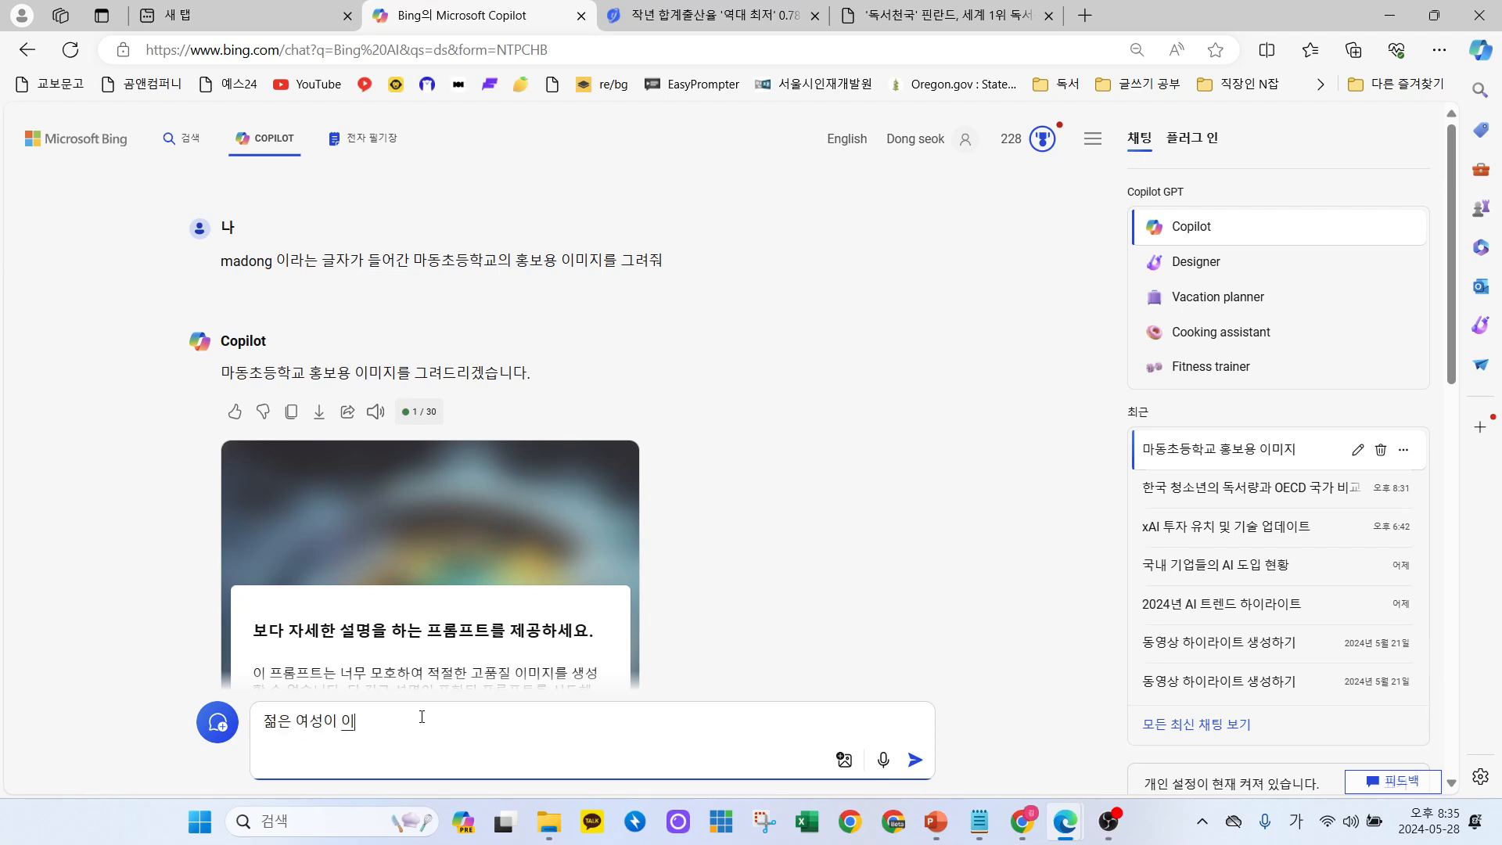
{"action": "type", "text": "어폰을 끼고 조깅을 하는 모습을 "}
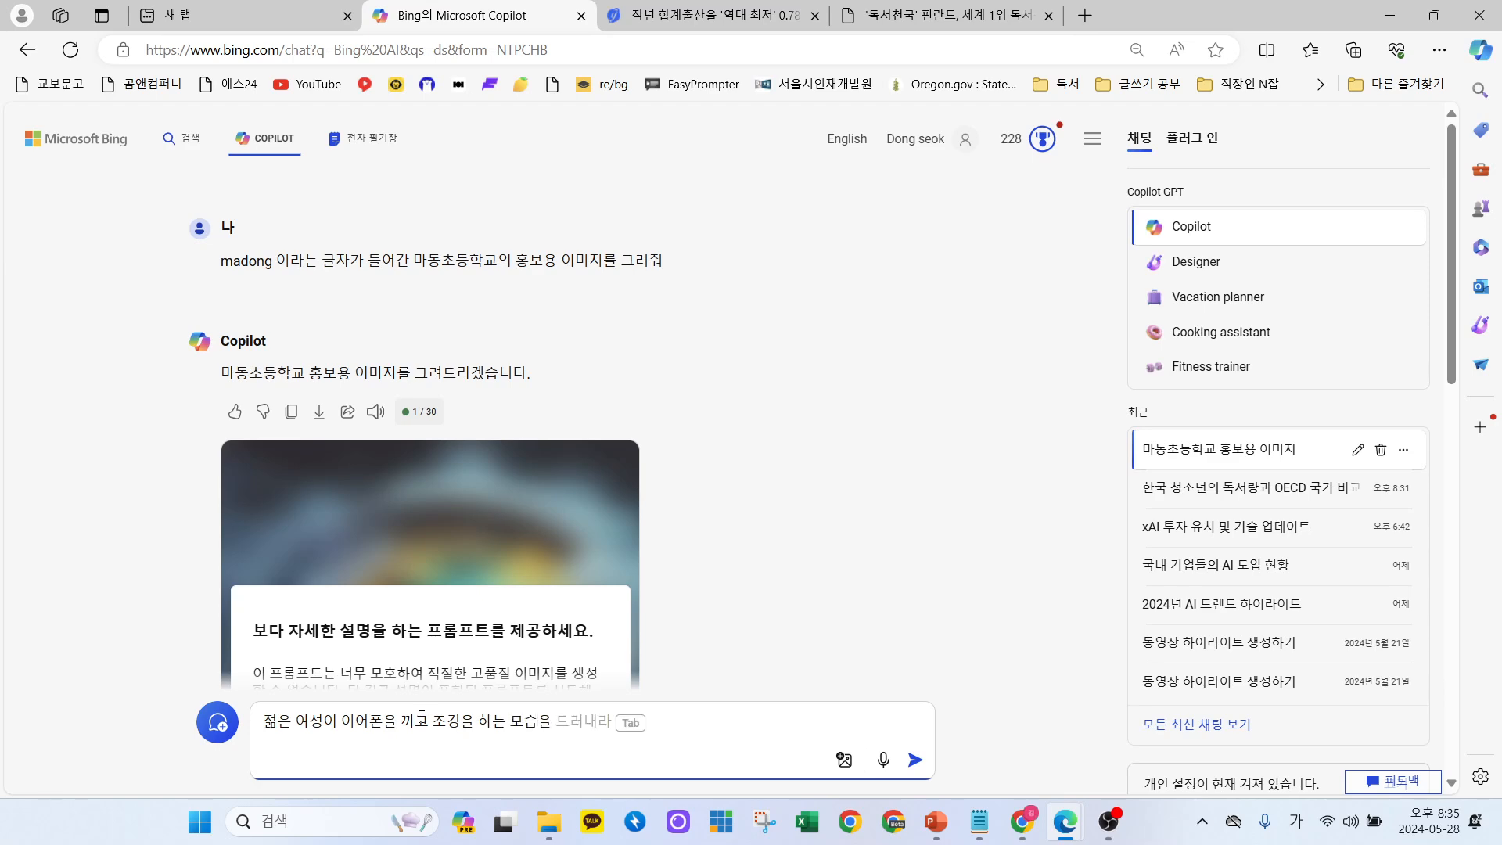
{"action": "type", "text": "실사 형태로 글"}
{"action": "type", "text": "려줘"}
{"action": "key", "text": "Return"}
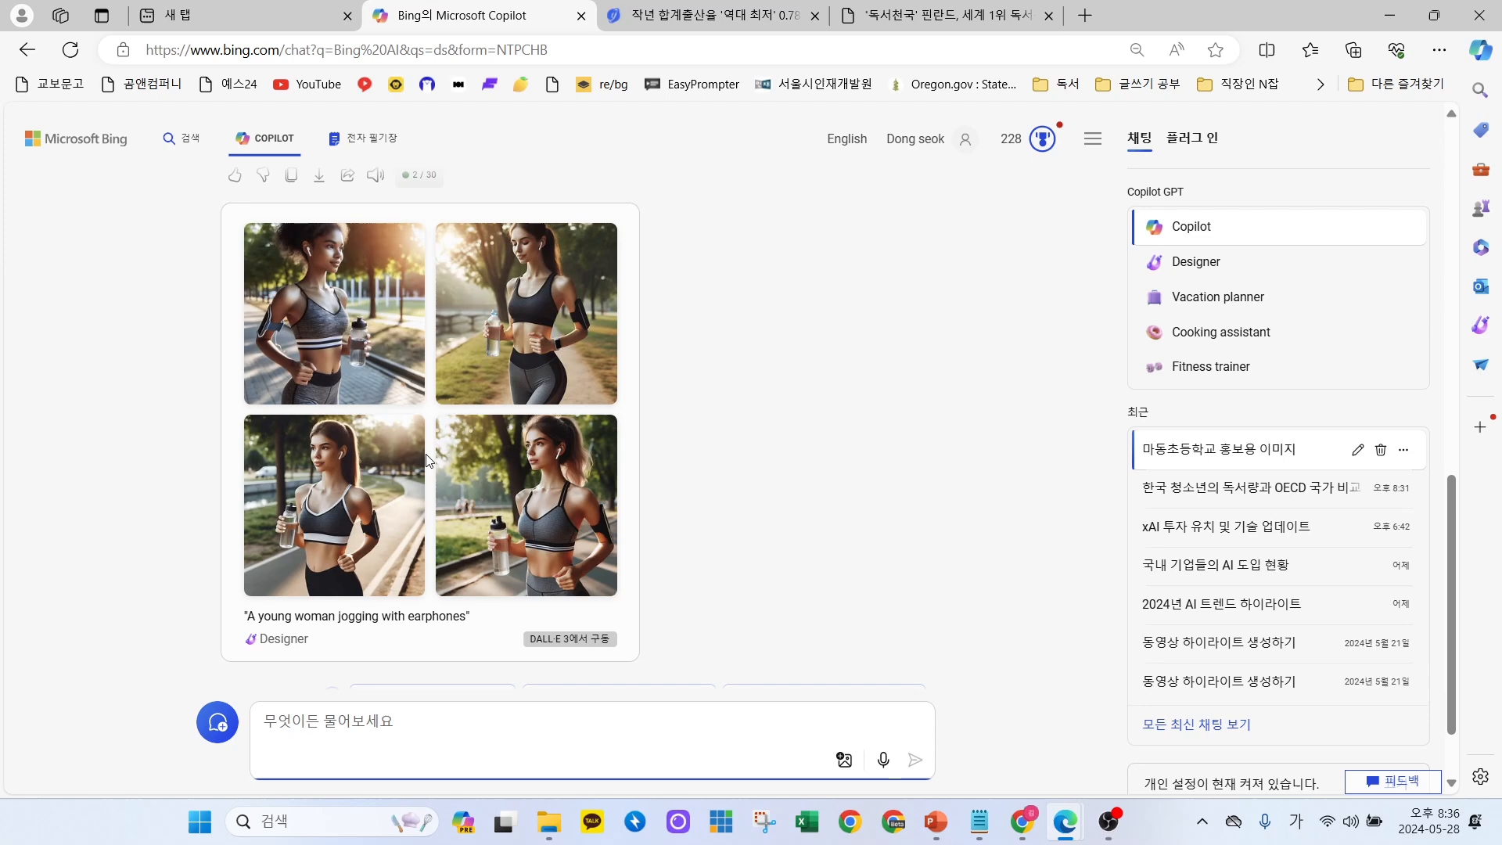
View the first generated jogging images enlarged in Designer, then close the viewer to return to the chat.
{"action": "left_click", "coordinate": [286, 292]}
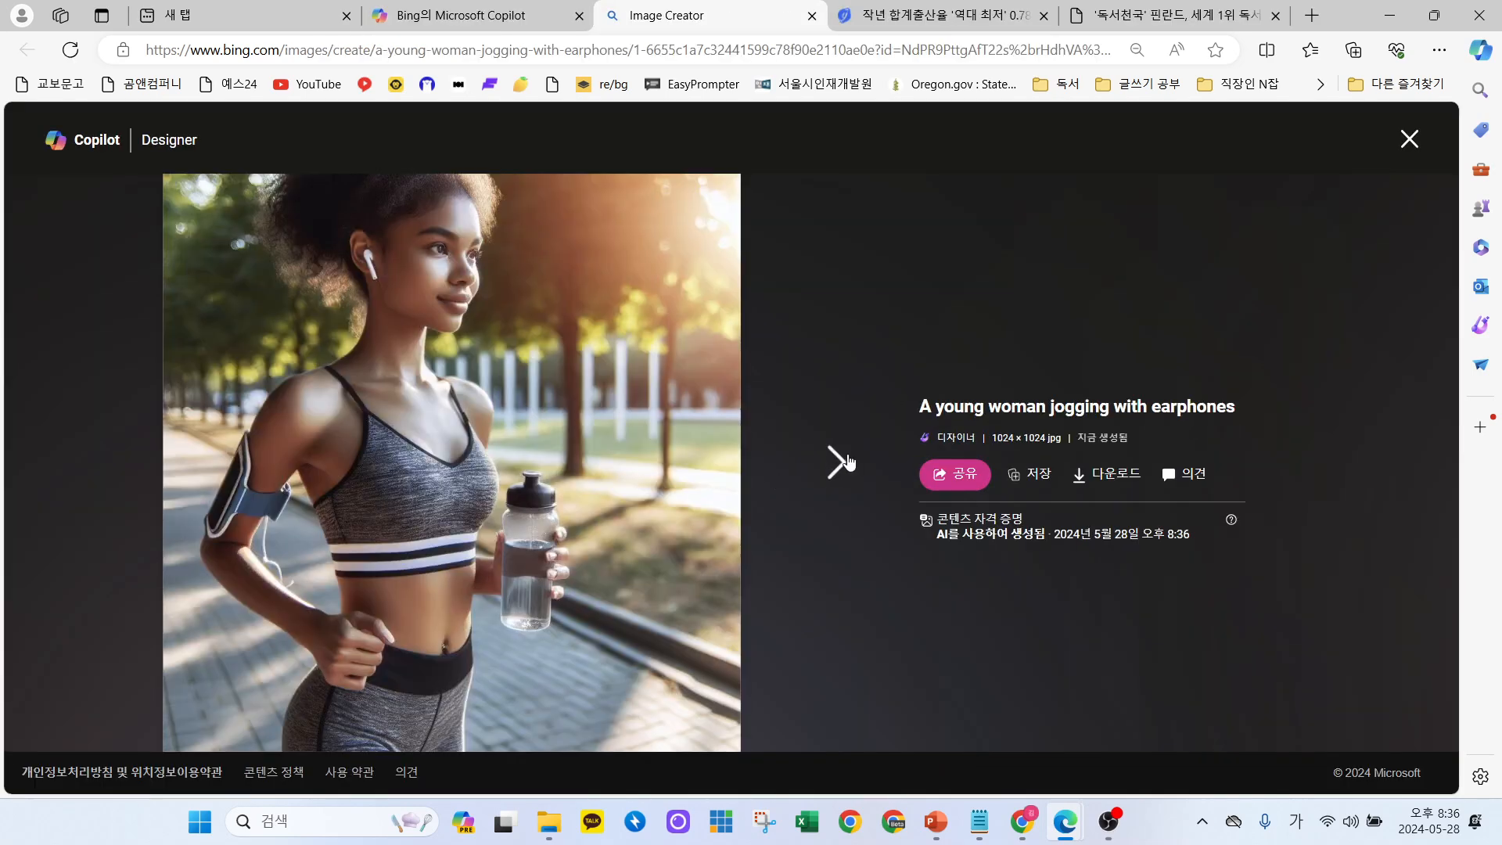
{"action": "left_click", "coordinate": [842, 463]}
{"action": "left_click", "coordinate": [1411, 146]}
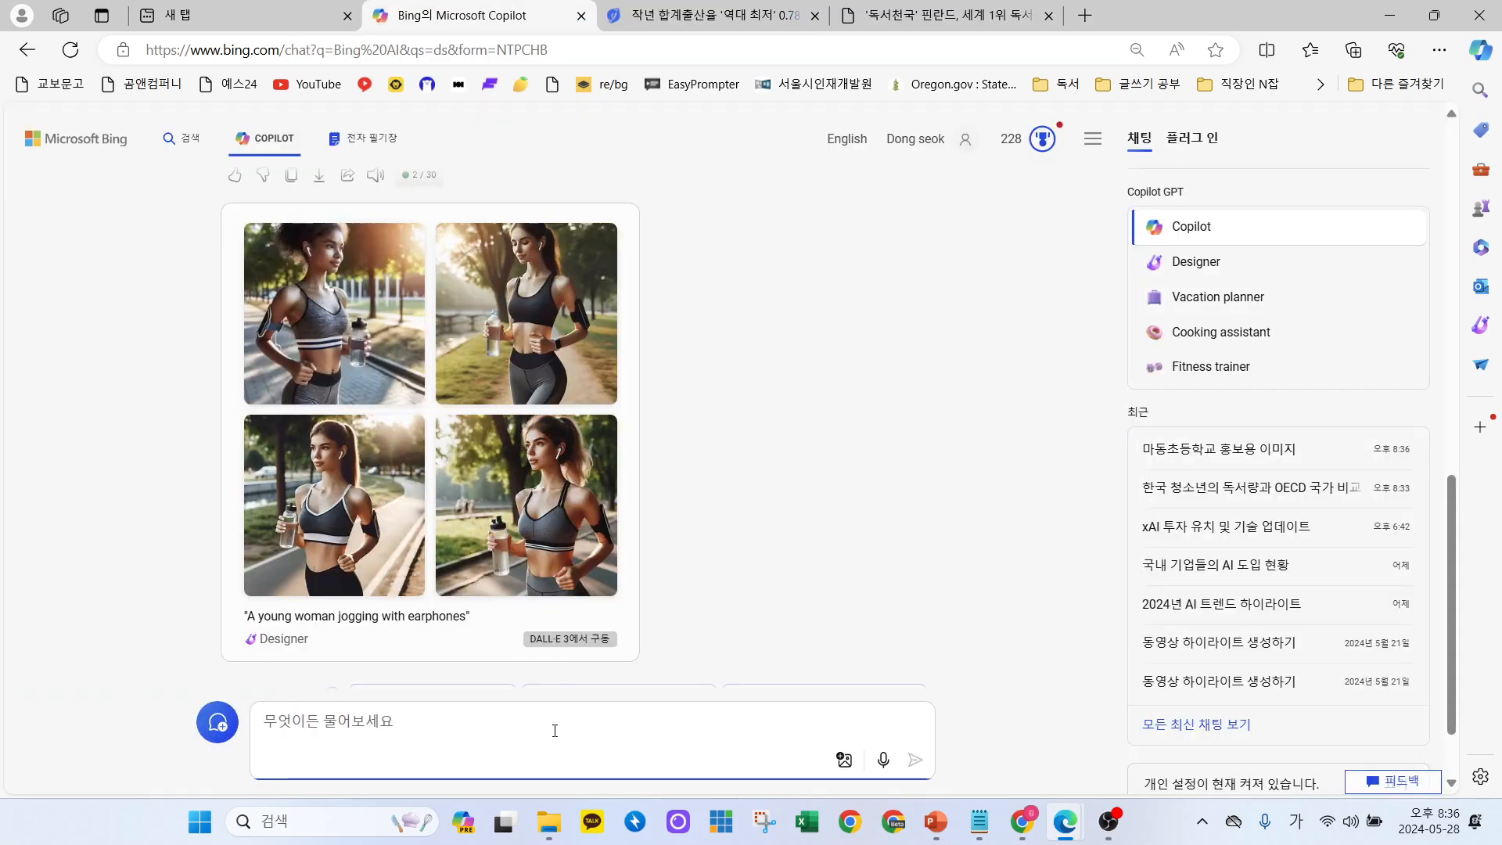
Ask Copilot to redraw the jogging woman in origami style with "종이접기 스타일로 다시 그려줘".
{"action": "type", "text": "깰끔한"}
{"action": "key", "text": "BackSpace"}
{"action": "key", "text": "BackSpace"}
{"action": "key", "text": "BackSpace"}
{"action": "key", "text": "BackSpace"}
{"action": "type", "text": "종이접기 스타일로"}
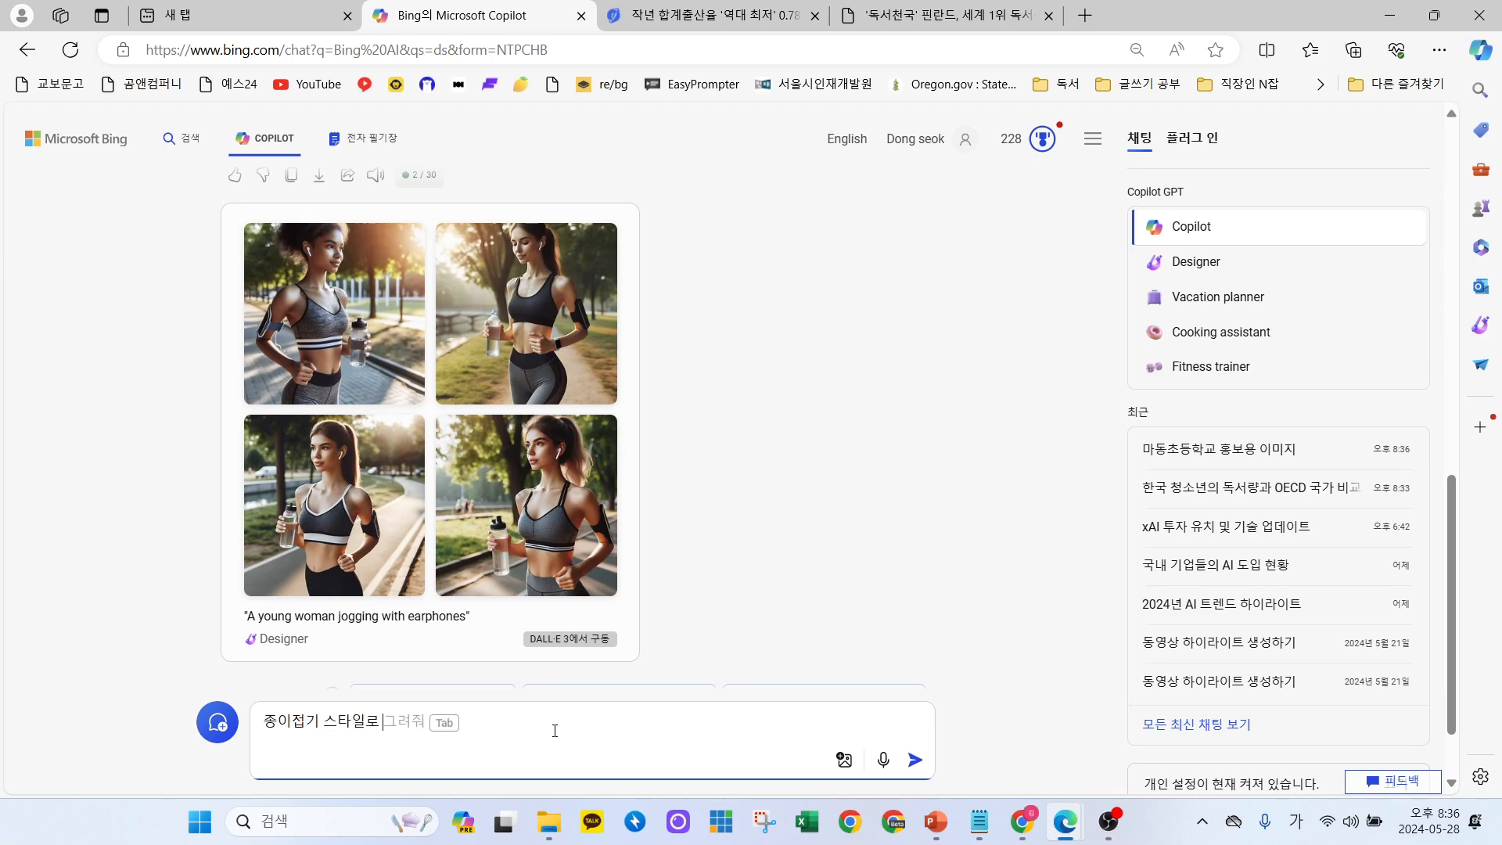
{"action": "type", "text": " 댓시 그려줘"}
{"action": "key", "text": "Return"}
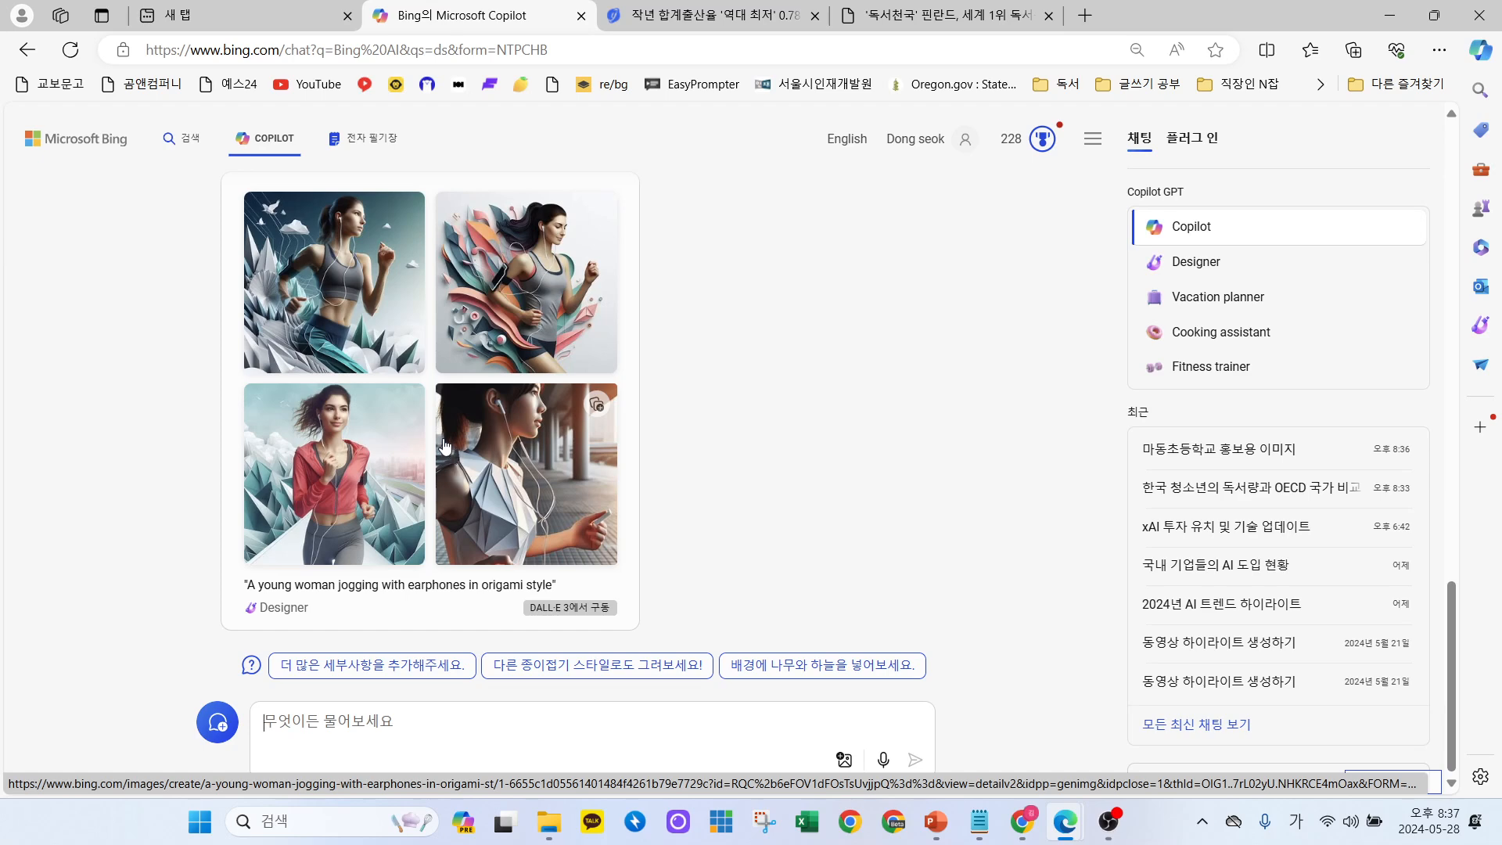
Open the origami image with the colourful paper shapes enlarged and compare it with the next image.
{"action": "left_click", "coordinate": [515, 263]}
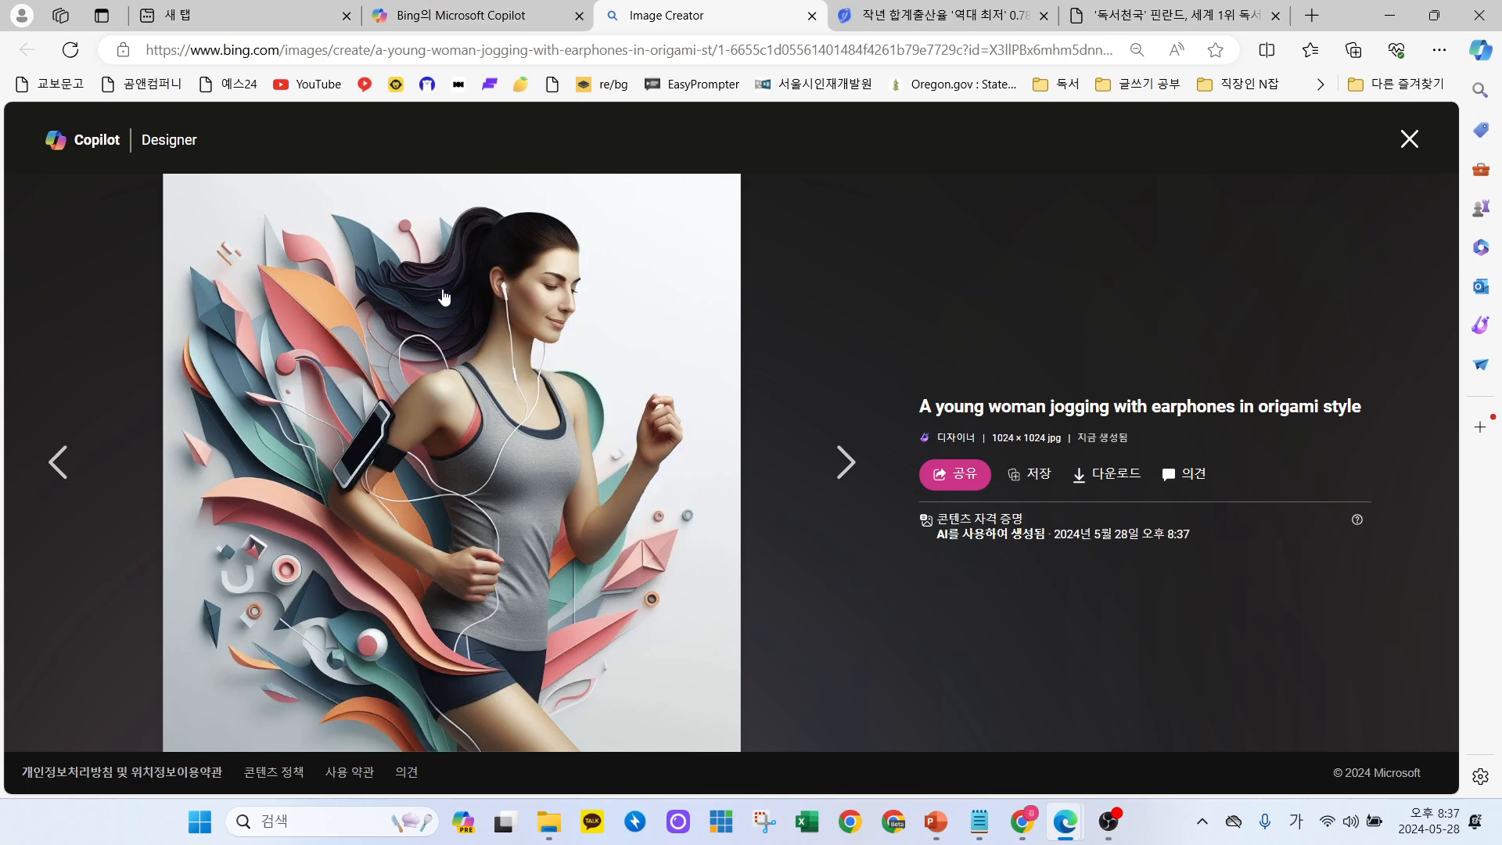
{"action": "key", "text": "Right"}
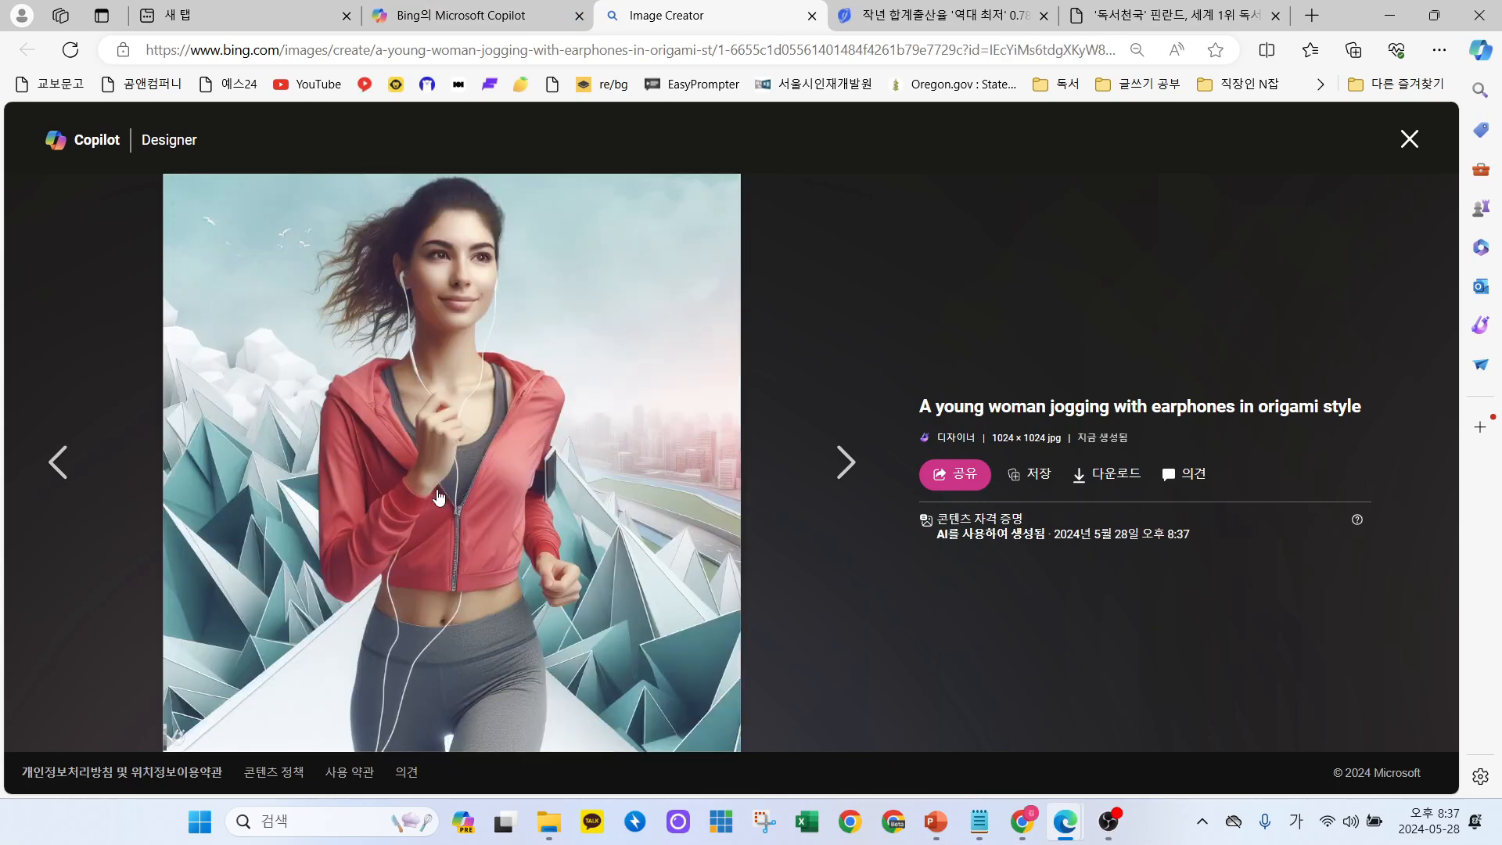
{"action": "left_click", "coordinate": [59, 461]}
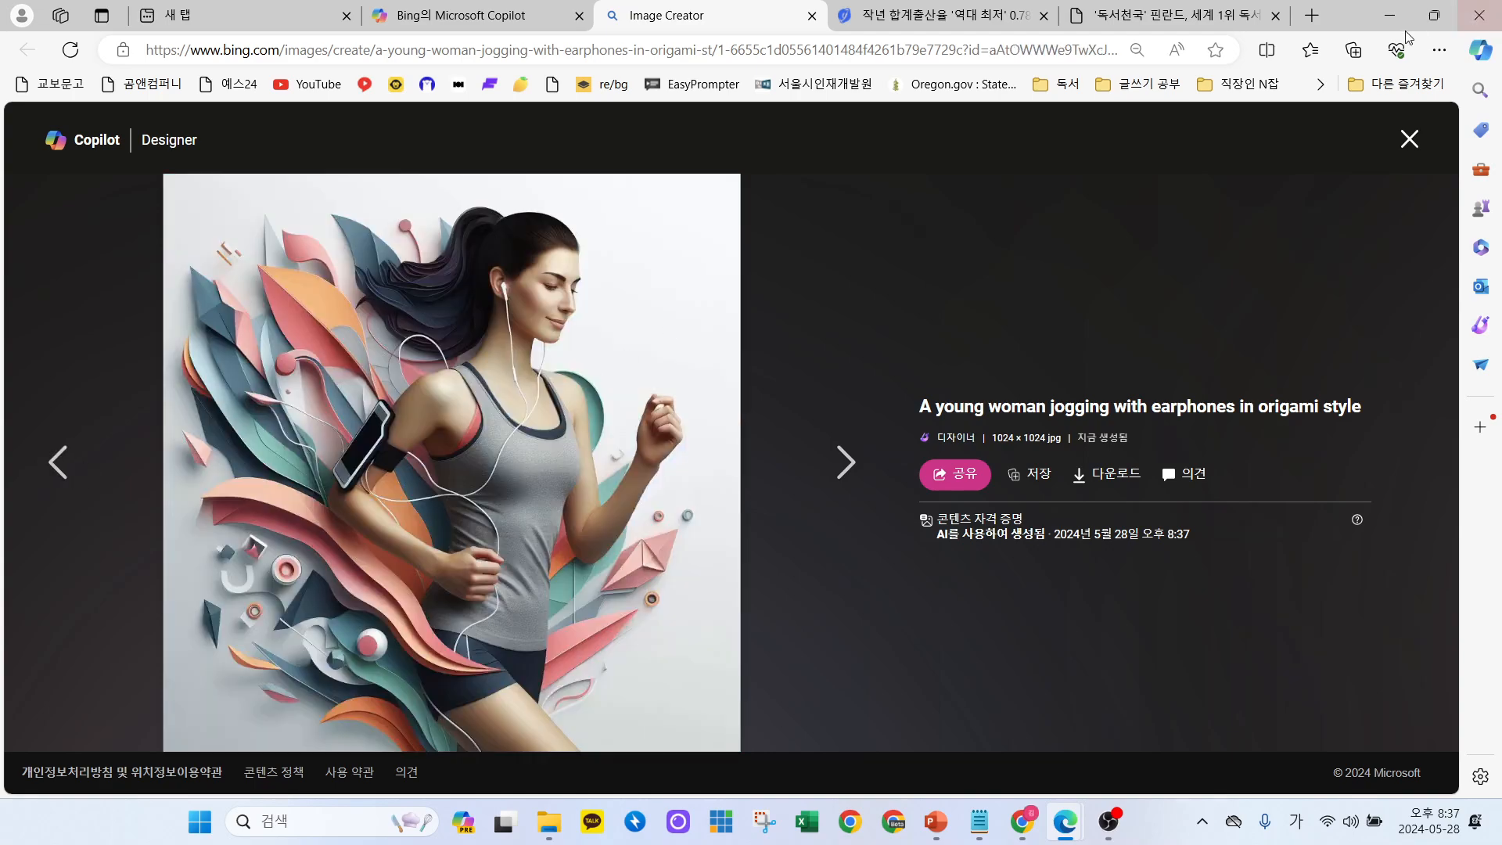
Switch to the 마동초등학교 presentation in PowerPoint, show slide 171 on image prompt elements full screen, then return to the browser.
{"action": "mouse_move", "coordinate": [938, 825]}
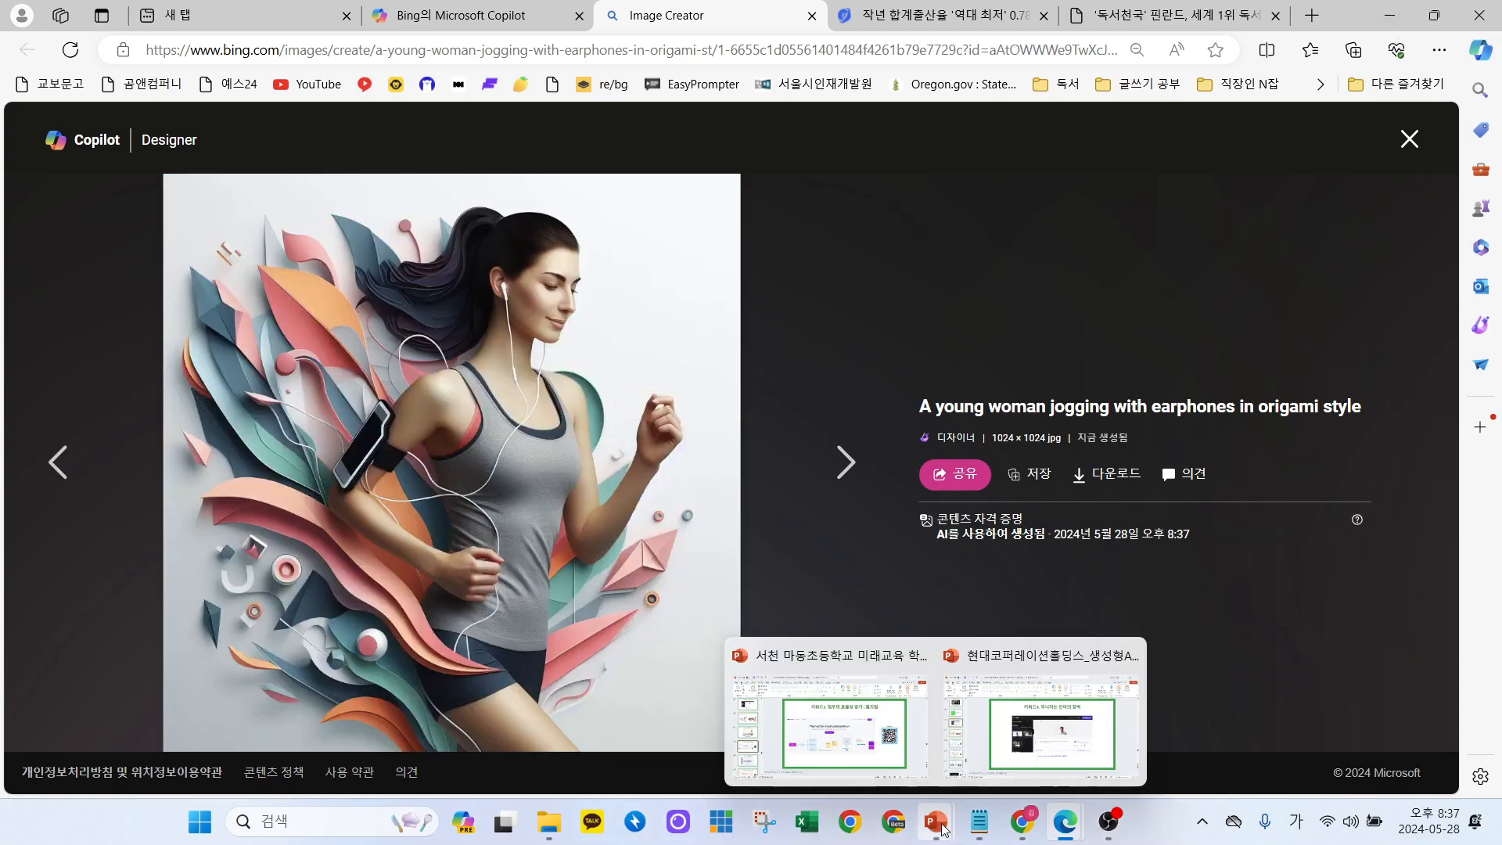
{"action": "left_click", "coordinate": [831, 727]}
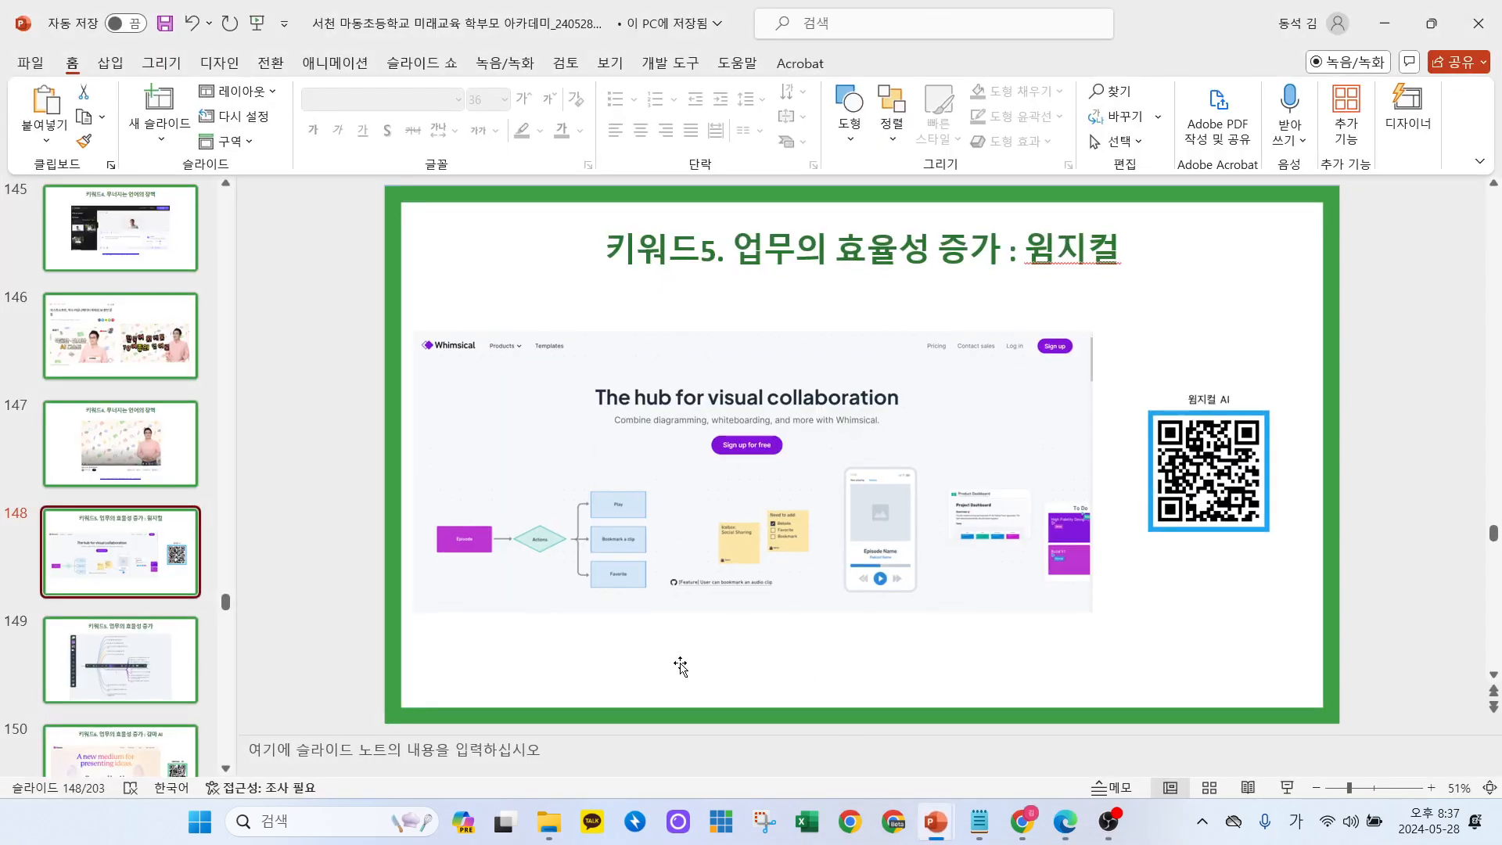
{"action": "left_click_drag", "start_coordinate": [231, 609], "coordinate": [251, 645]}
{"action": "scroll", "coordinate": [92, 592], "scroll_direction": "down", "scroll_amount": 5}
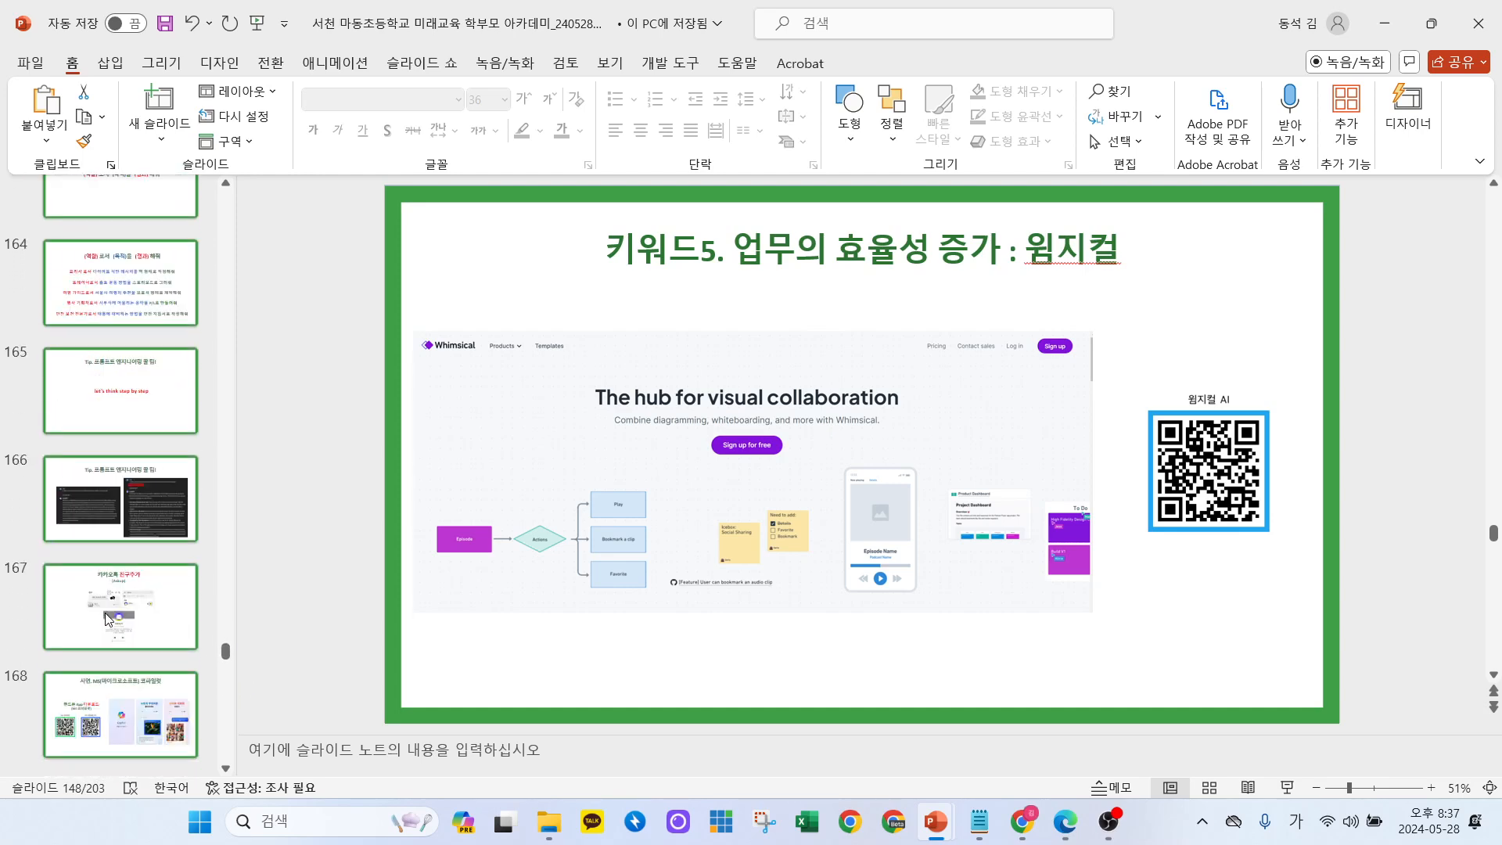
{"action": "left_click", "coordinate": [187, 579]}
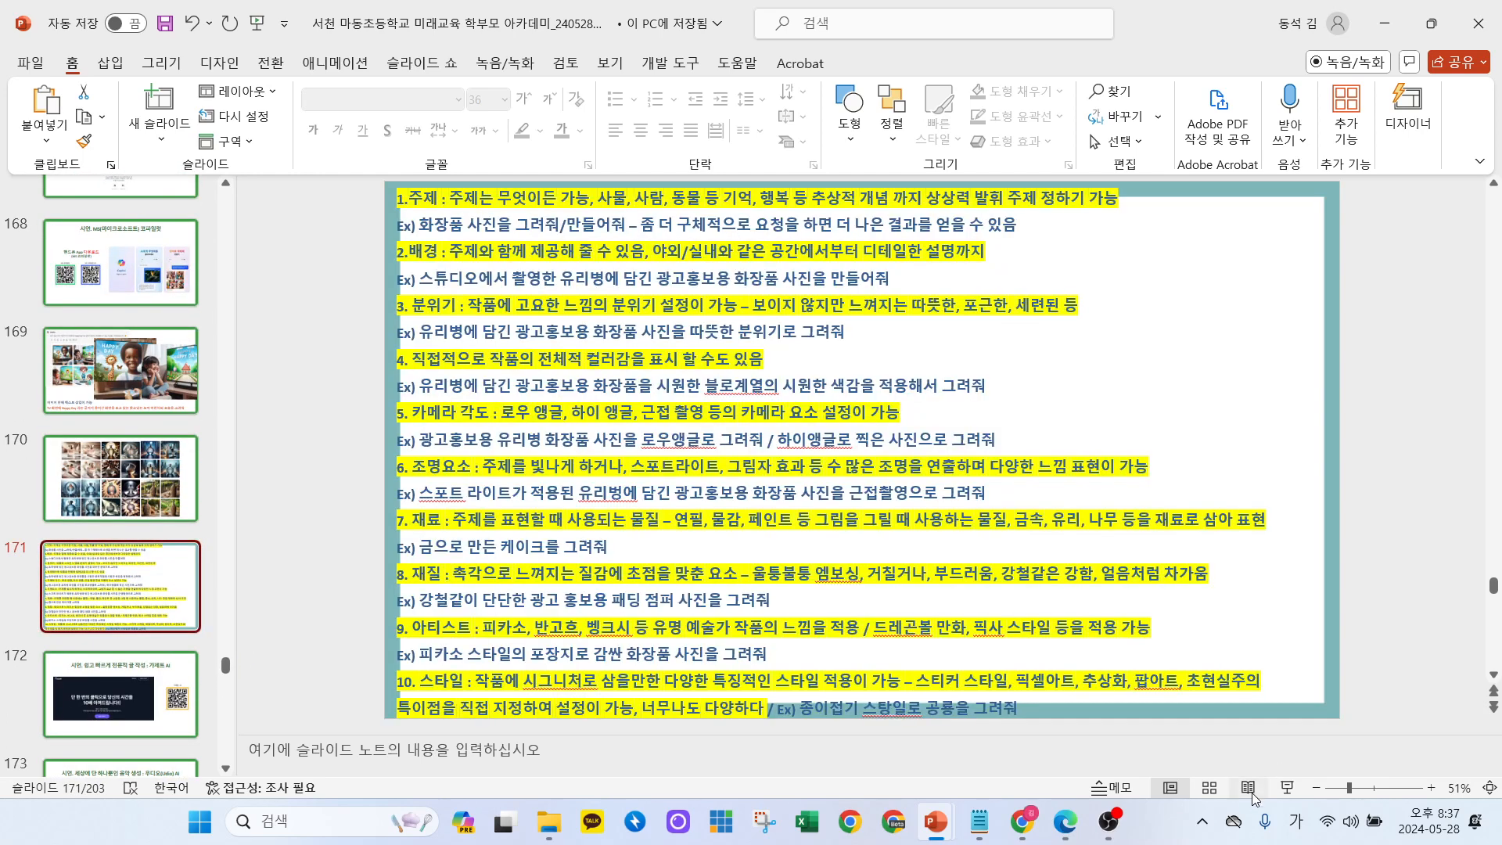
{"action": "left_click", "coordinate": [1287, 787]}
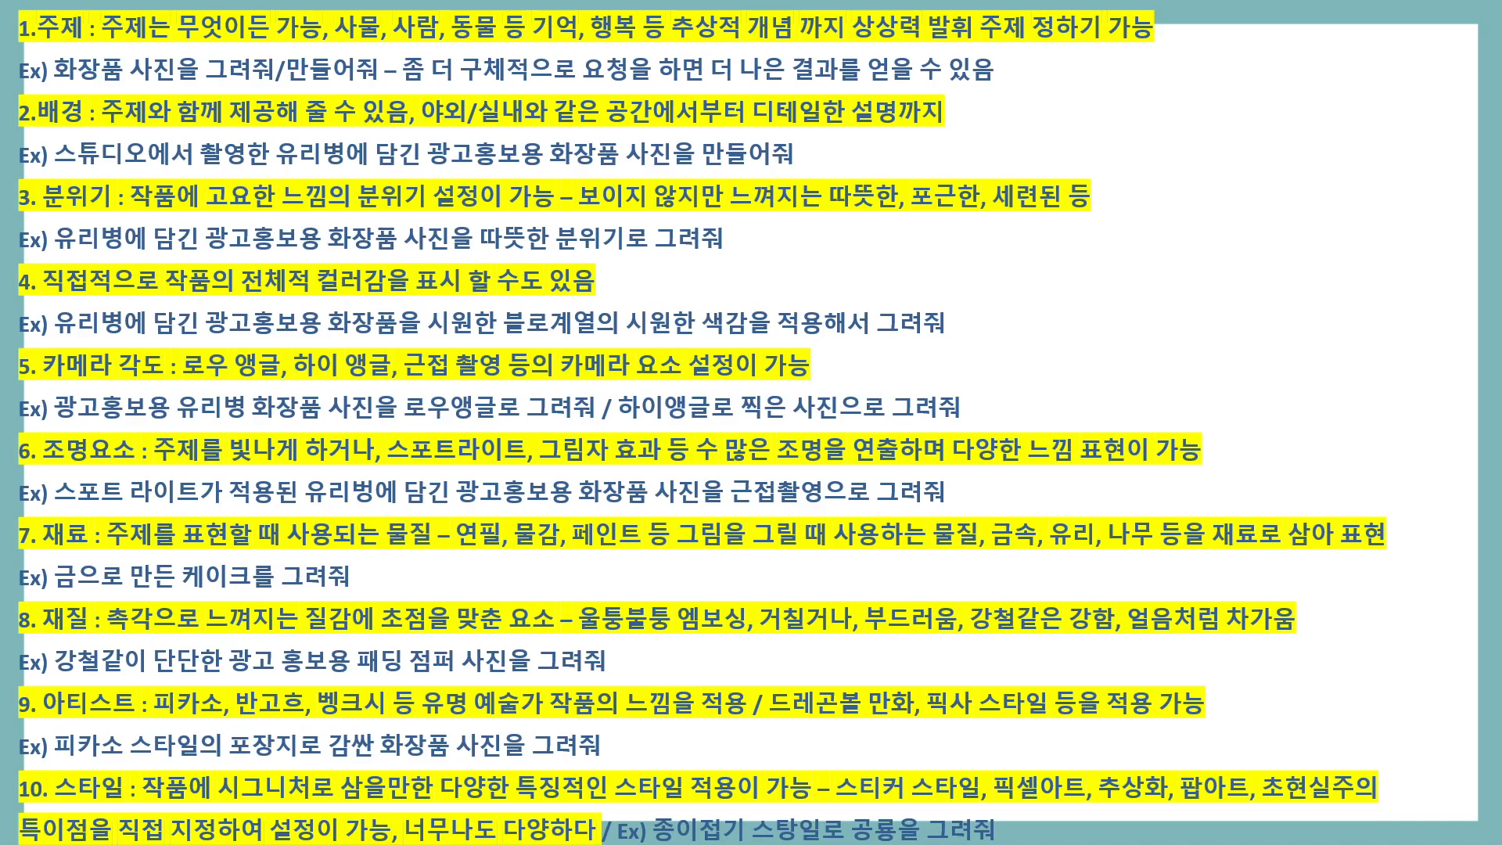
{"action": "key", "text": "Escape"}
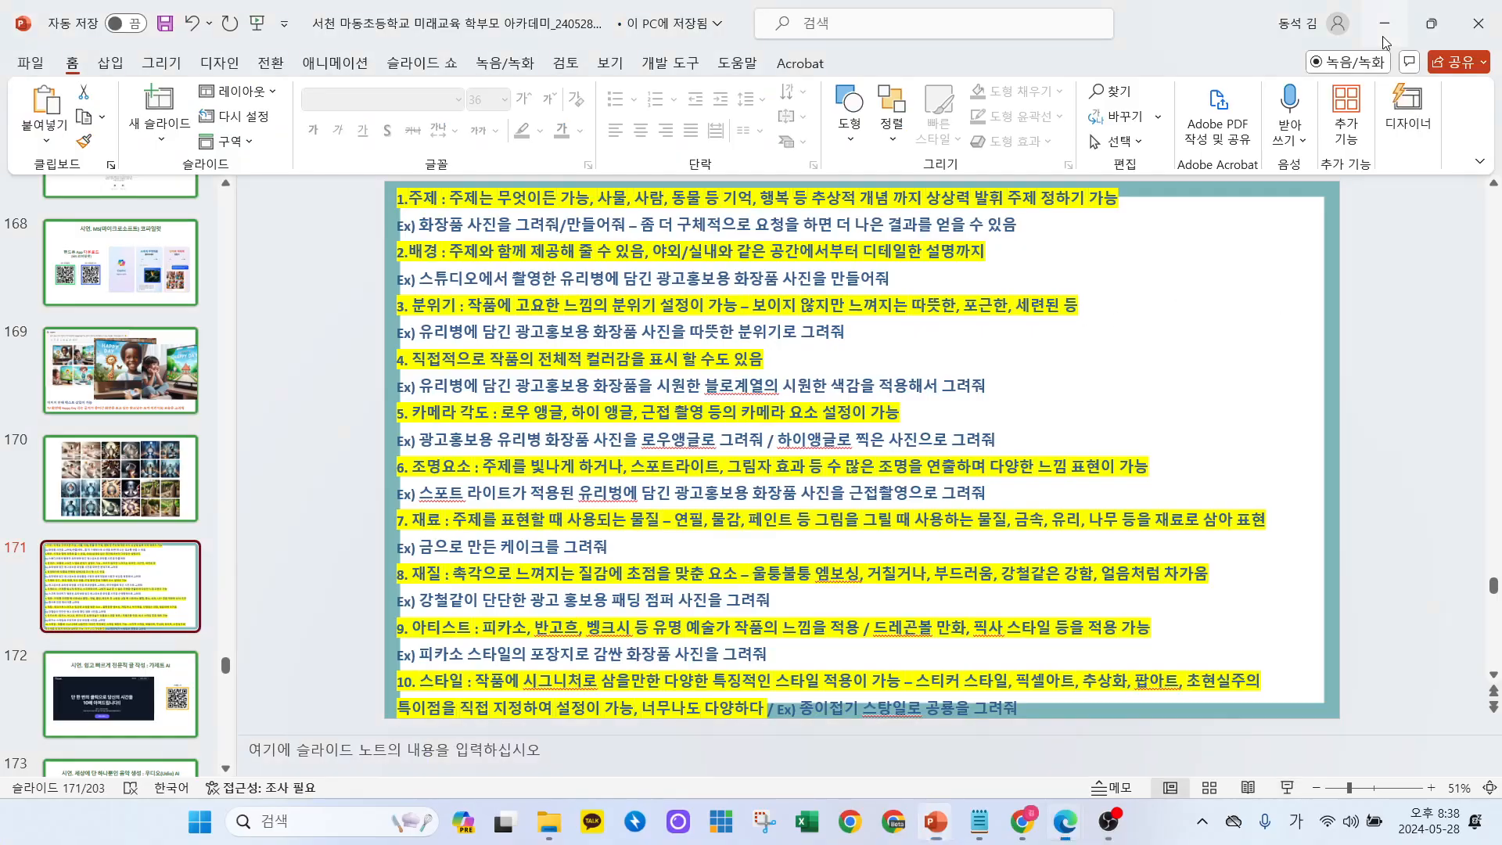
{"action": "left_click", "coordinate": [936, 822]}
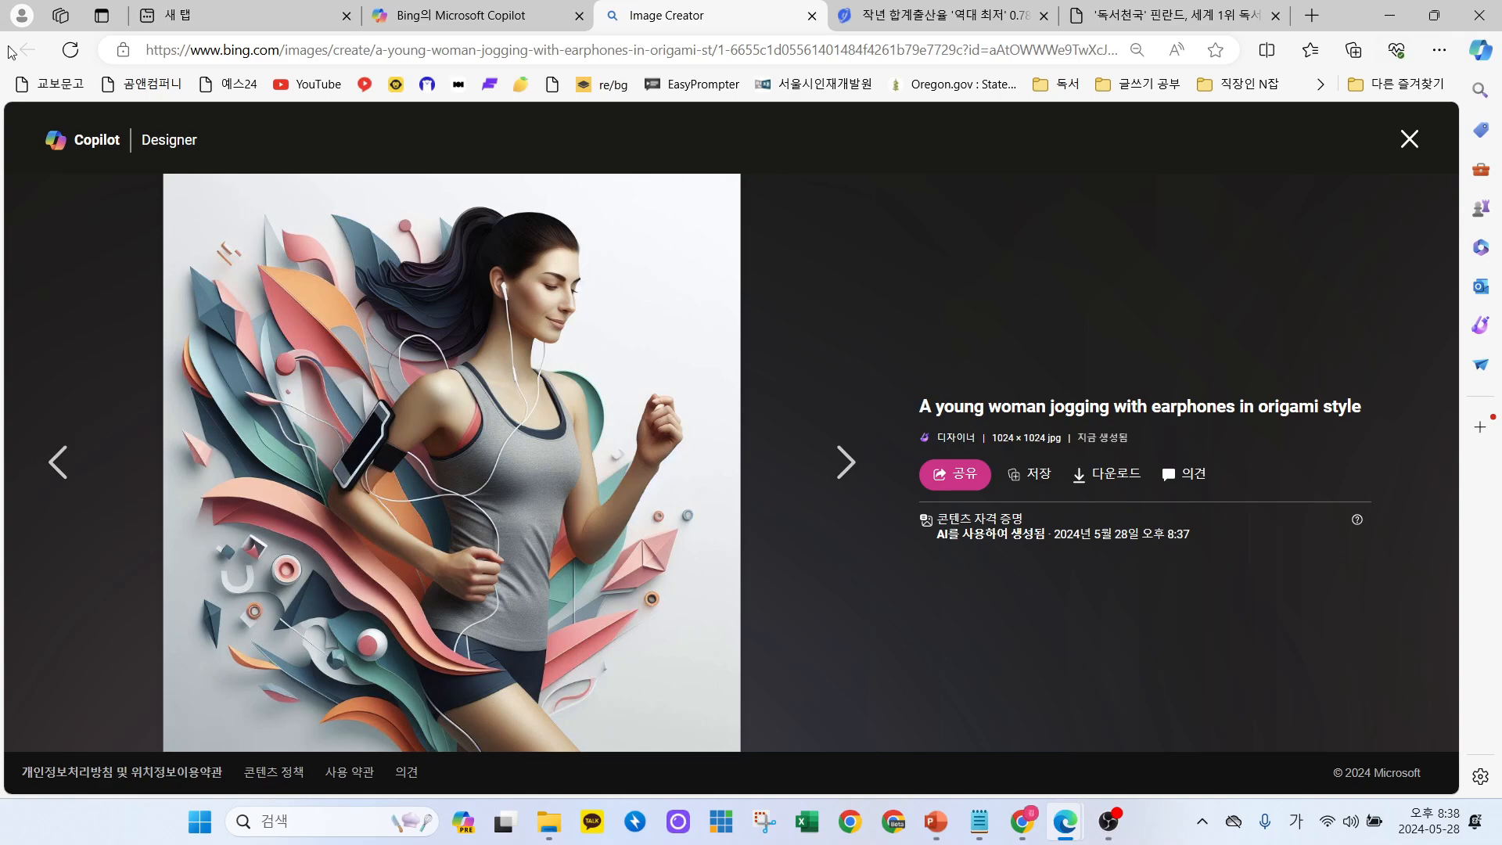
Close the image viewer, ask Copilot "피카소 화풍 스타일로 다시 그려줘" and review the generated images.
{"action": "left_click", "coordinate": [1410, 138]}
{"action": "left_click", "coordinate": [371, 741]}
{"action": "type", "text": "피카소 스화풍 스타일로 다시 그려줘"}
{"action": "key", "text": "Return"}
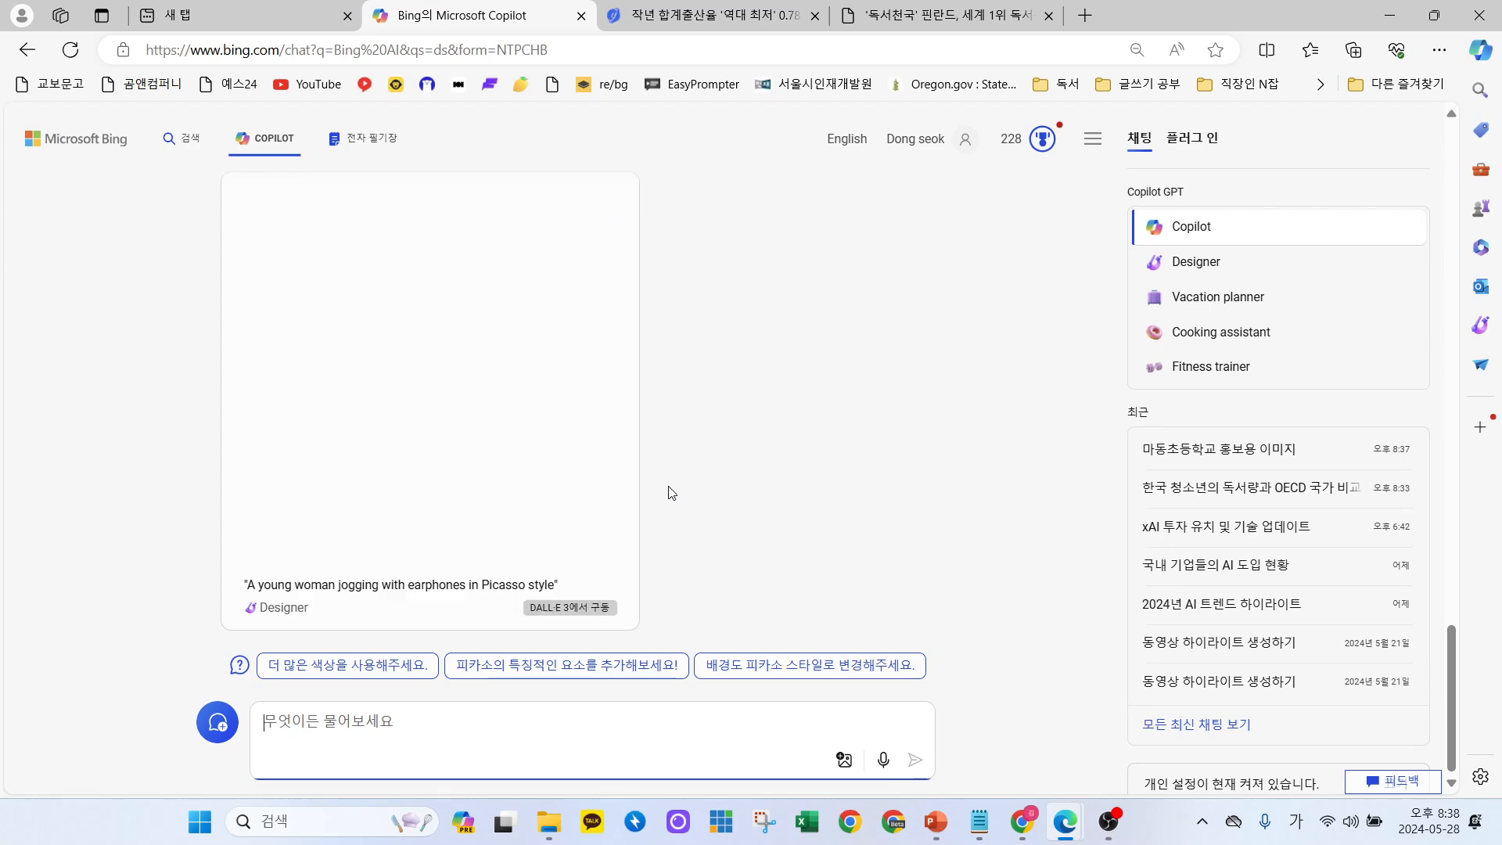
{"action": "scroll", "coordinate": [342, 540], "scroll_direction": "down", "scroll_amount": 3}
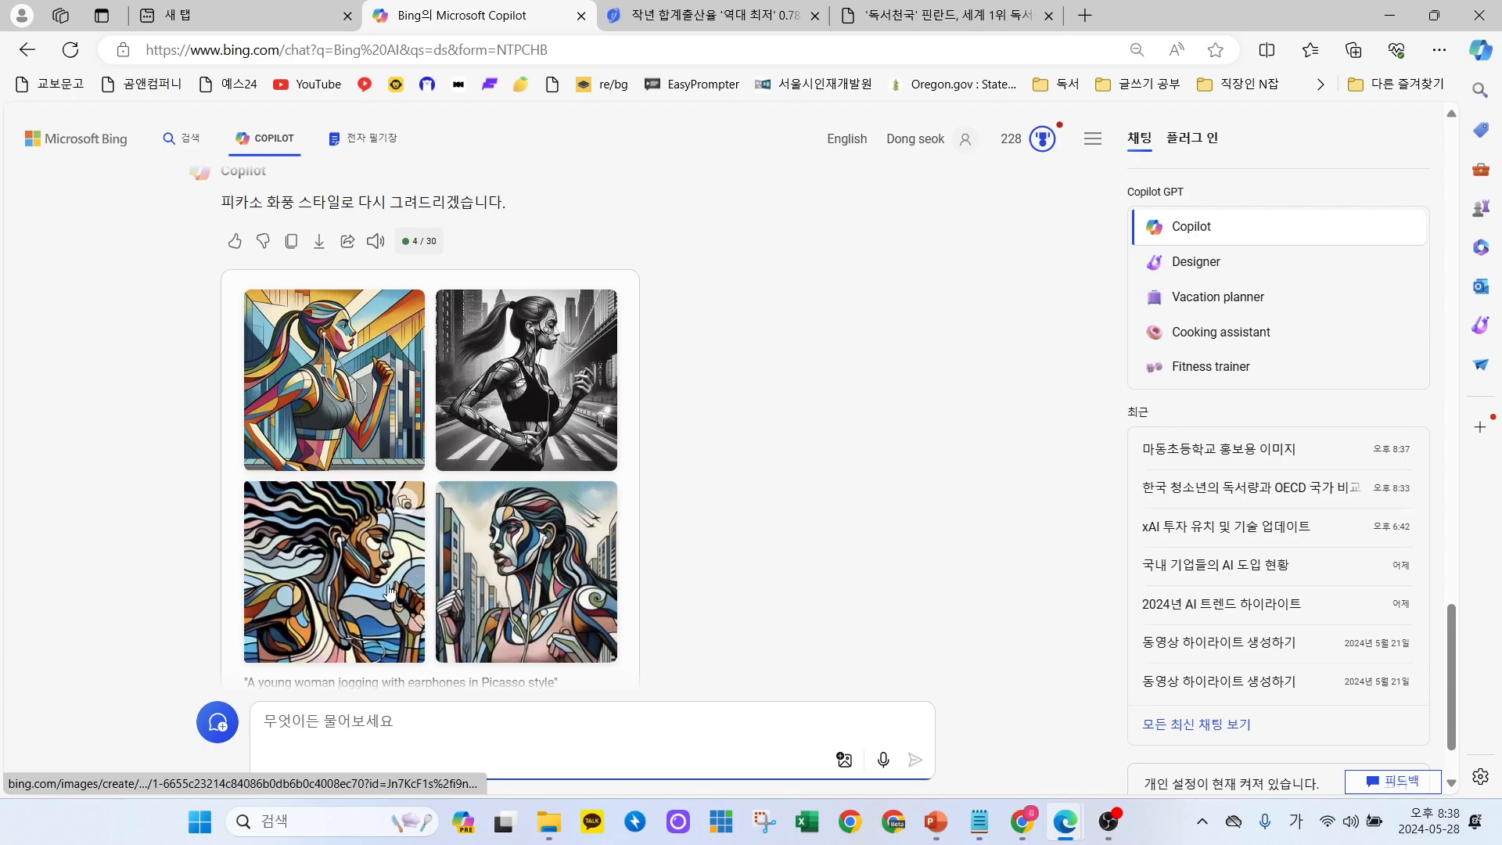
{"action": "scroll", "coordinate": [439, 538], "scroll_direction": "up", "scroll_amount": 3}
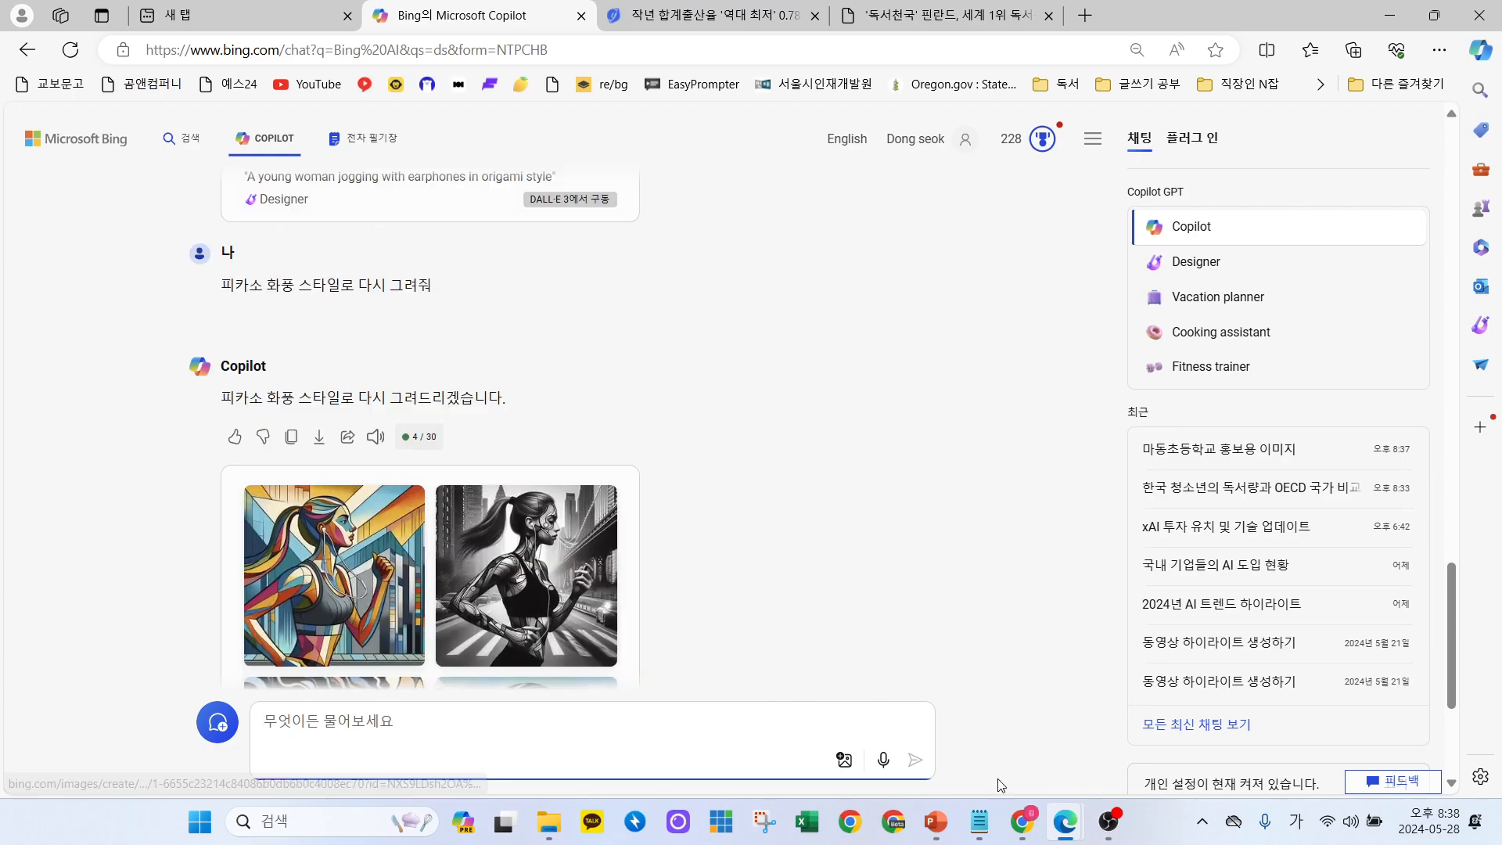
Switch to PowerPoint, view slide 170's sample images, and copy the orange "Happy Day" example prompt from slide 169.
{"action": "mouse_move", "coordinate": [936, 821]}
{"action": "left_click", "coordinate": [845, 746]}
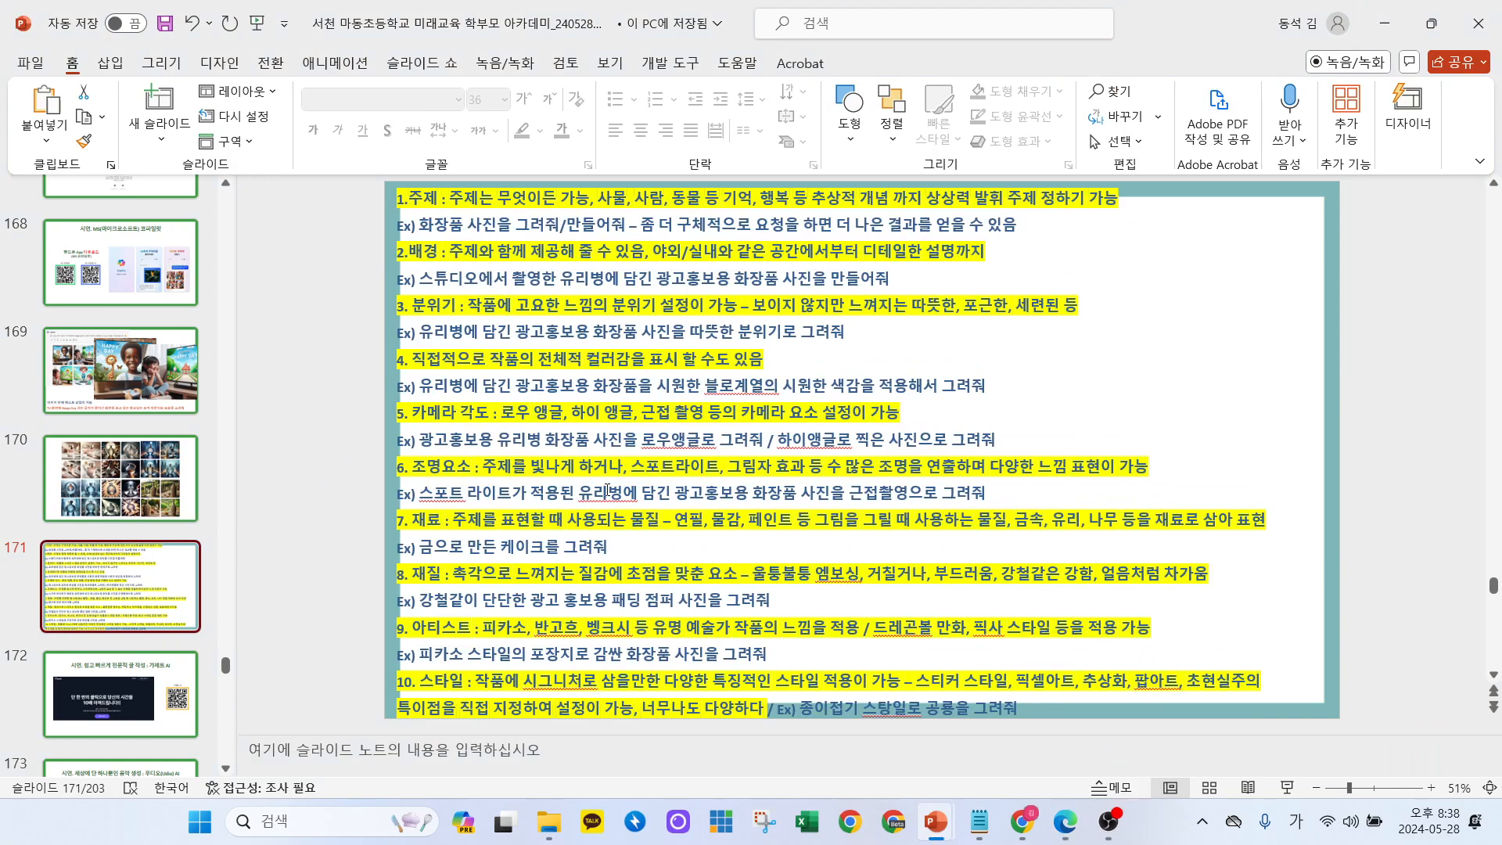
{"action": "left_click", "coordinate": [155, 465]}
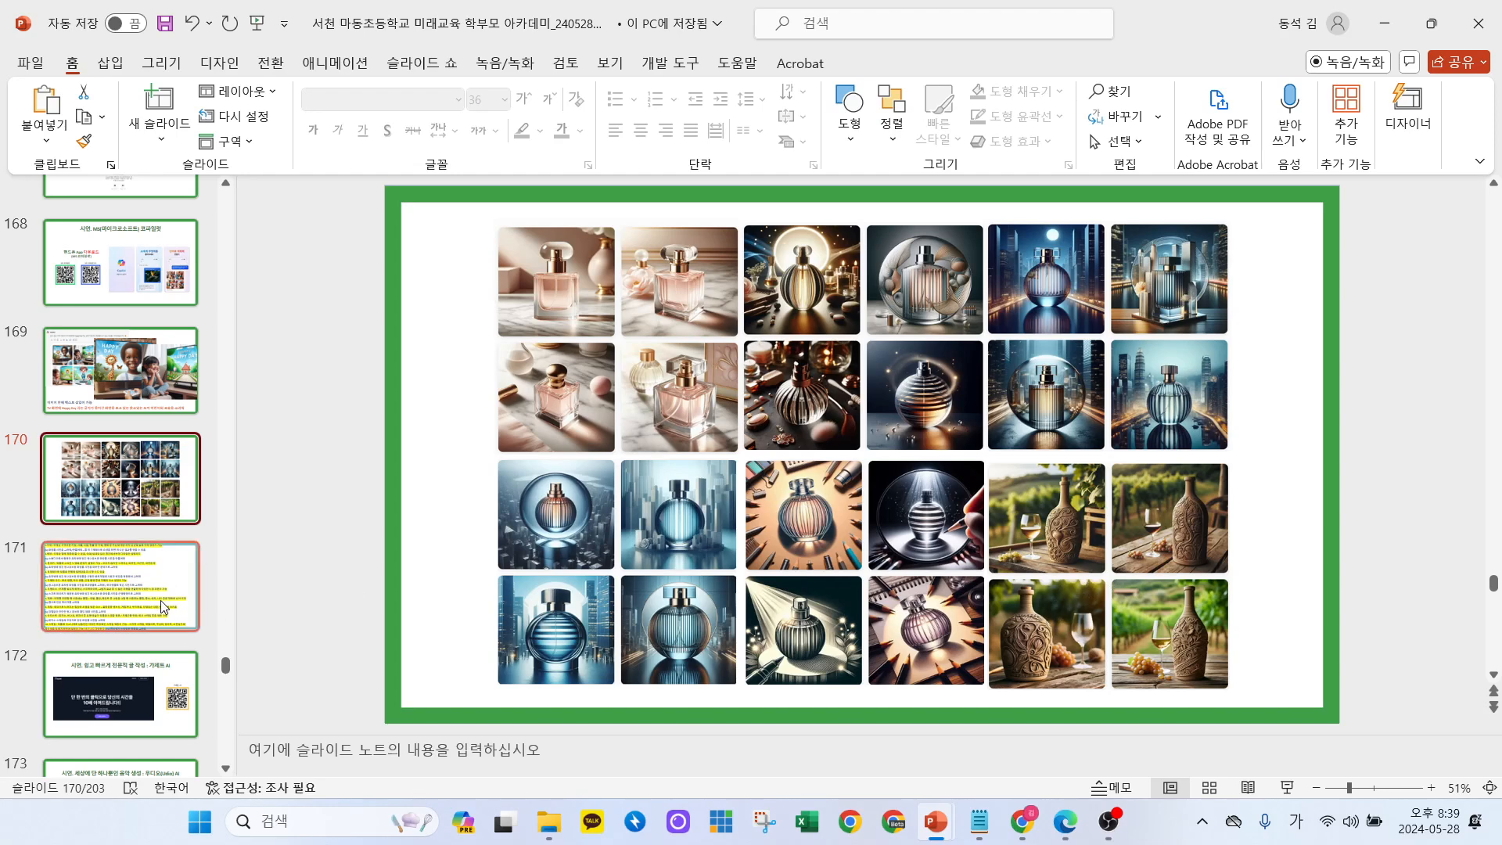
{"action": "left_click", "coordinate": [132, 380]}
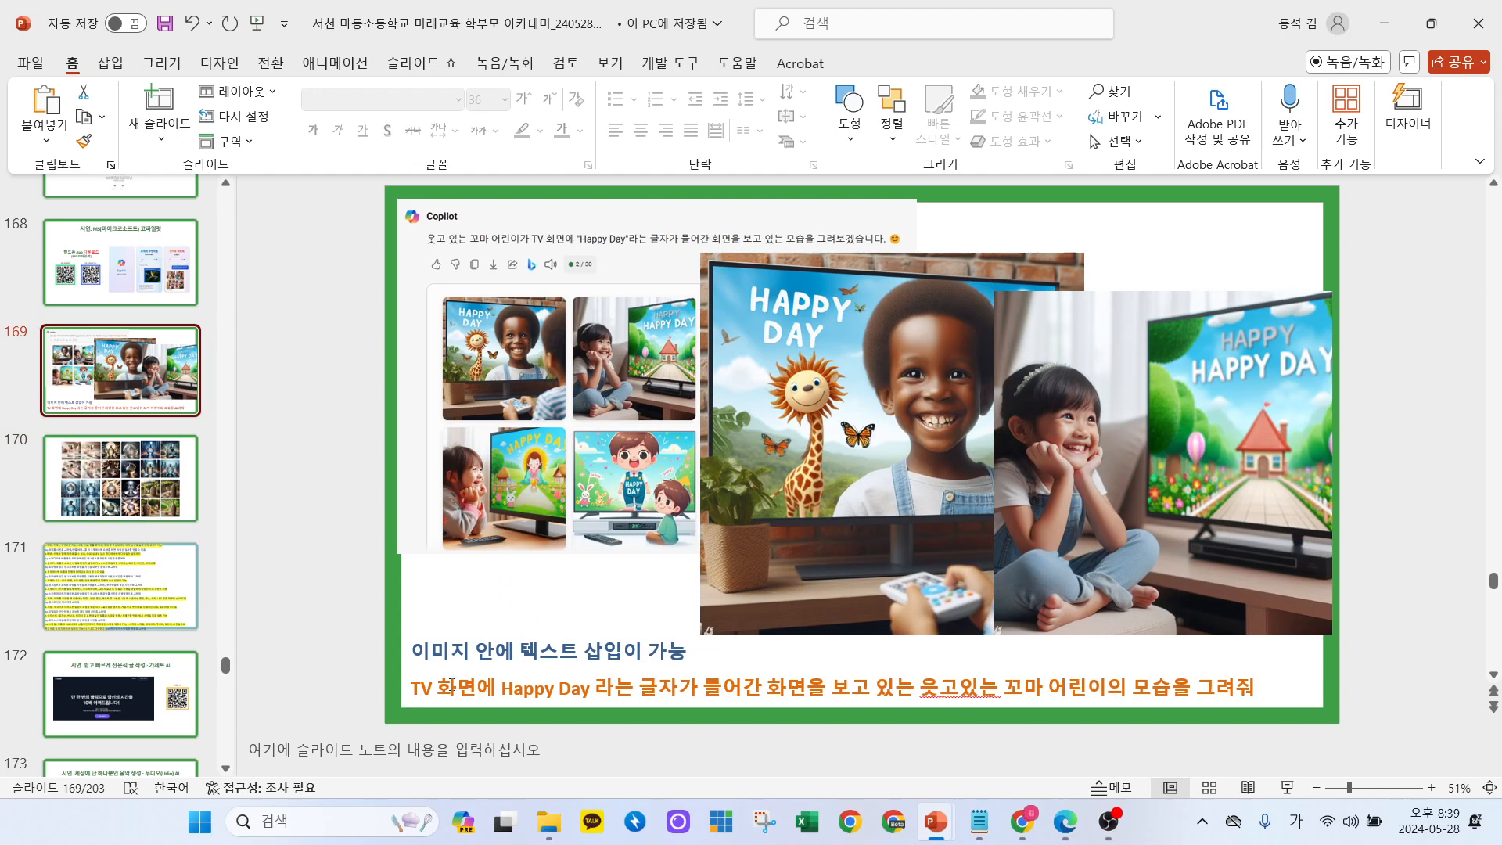
{"action": "left_click_drag", "start_coordinate": [415, 686], "coordinate": [1250, 687]}
{"action": "key", "text": "ctrl+c"}
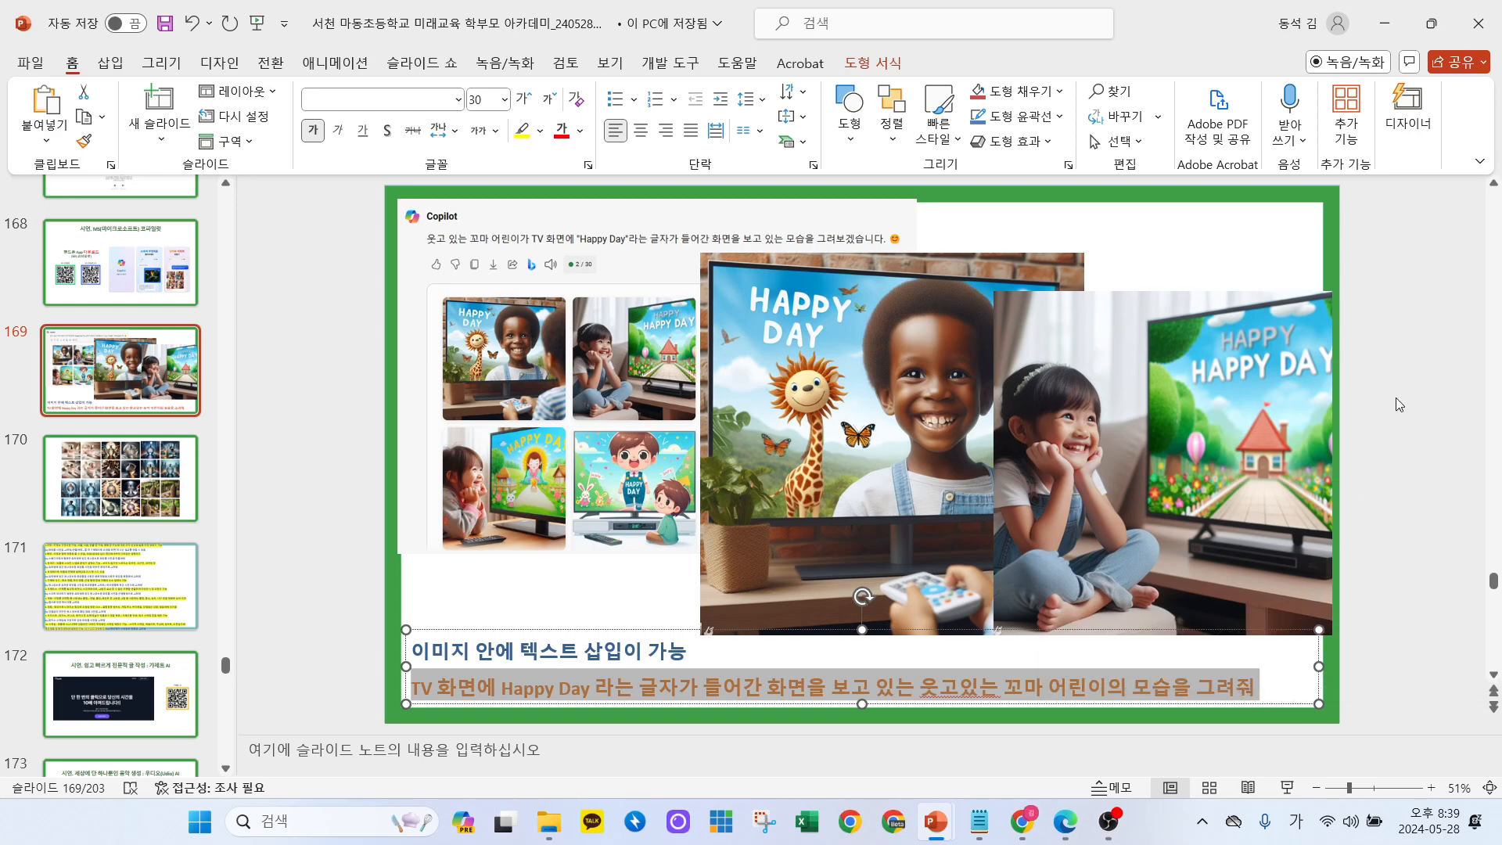
Return to Copilot in Edge, paste the copied "Happy Day" TV prompt without its image attachment, and submit it to generate images.
{"action": "left_click", "coordinate": [1396, 391]}
{"action": "left_click", "coordinate": [1385, 23]}
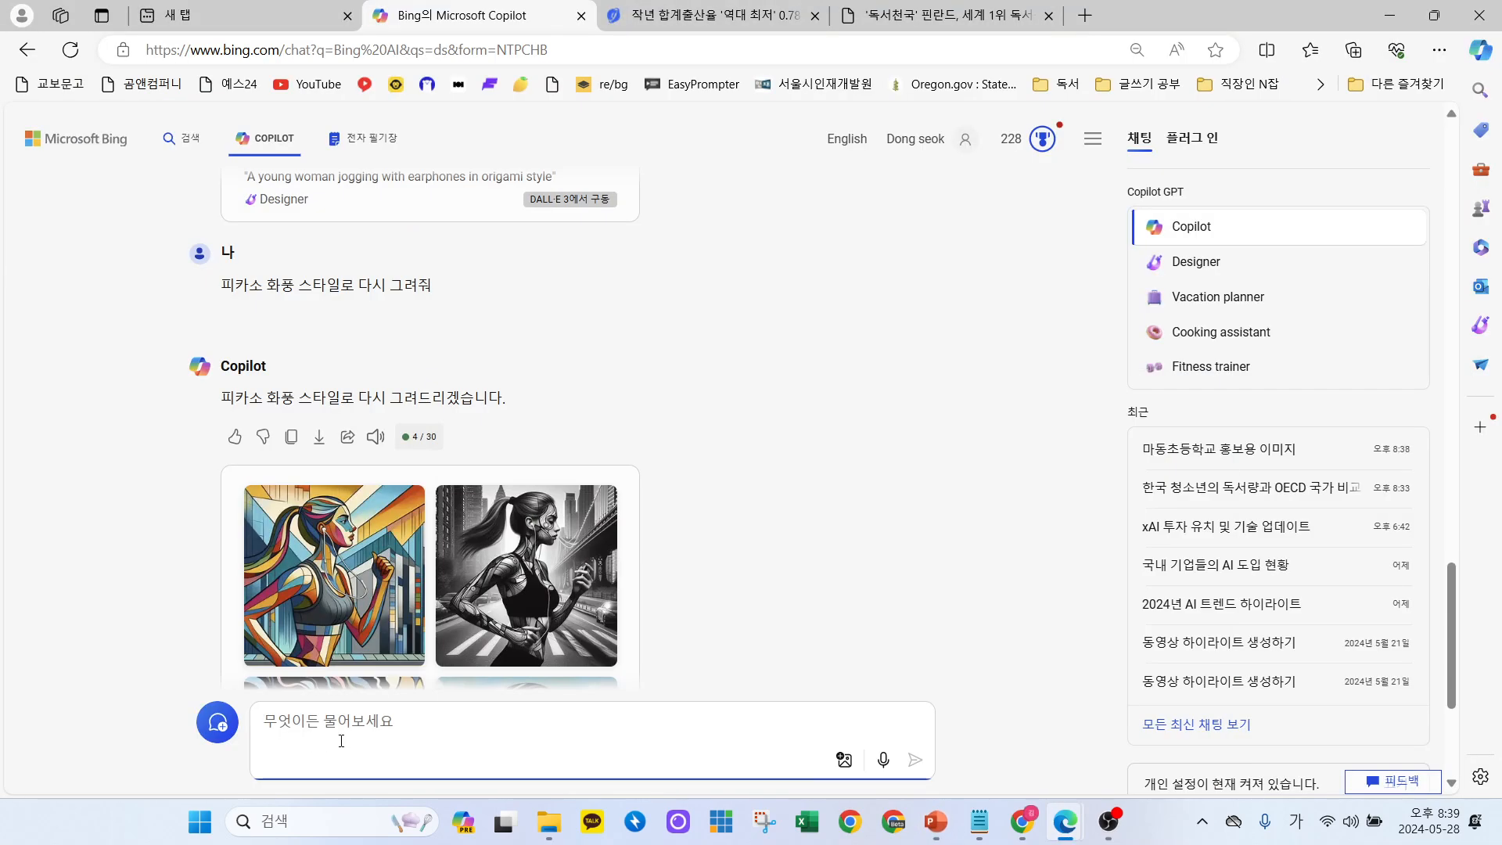
{"action": "key", "text": "ctrl+v"}
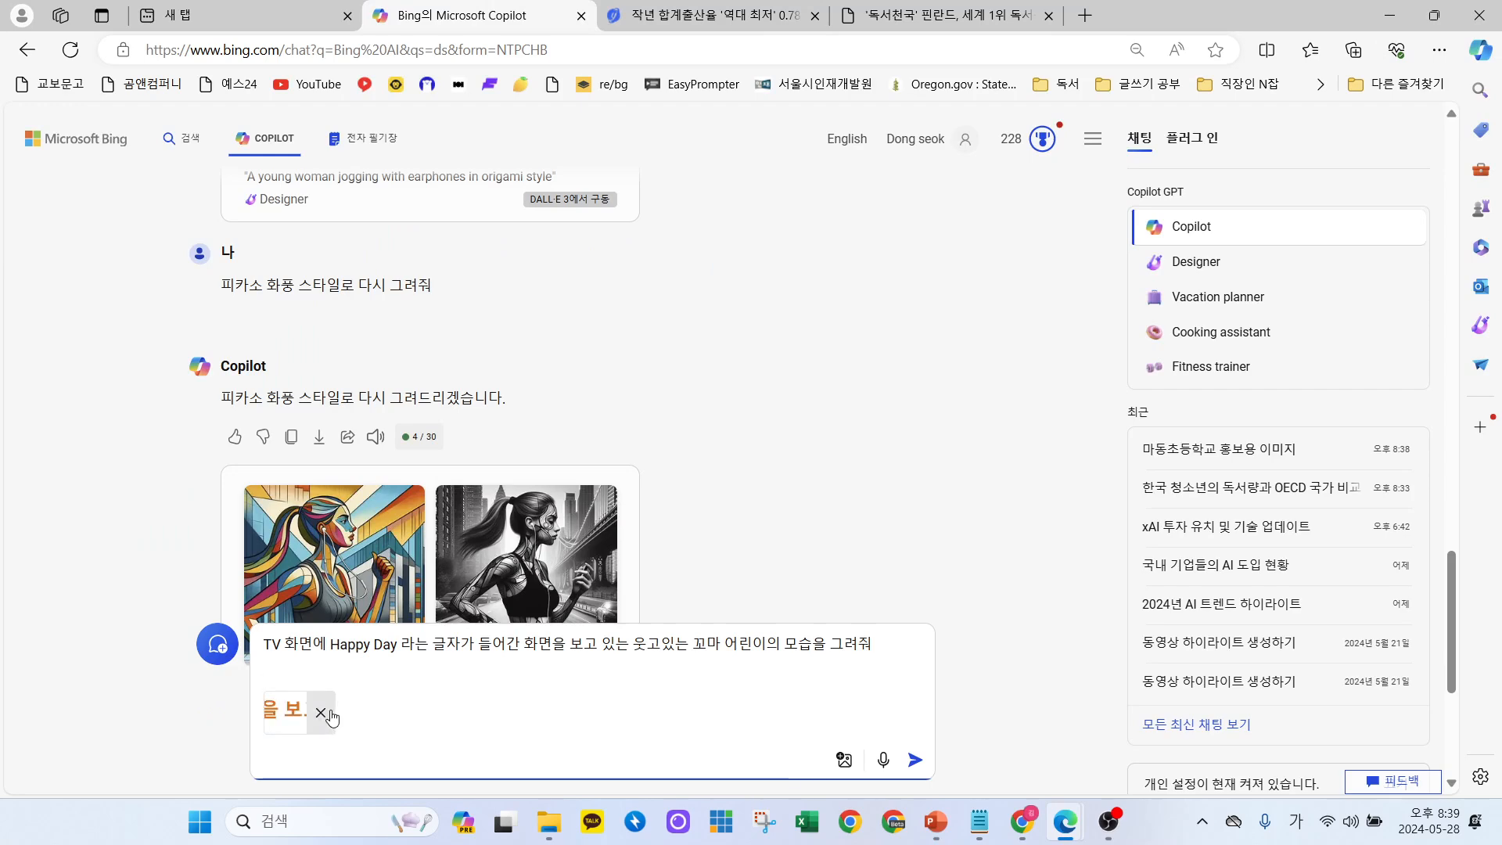
{"action": "left_click", "coordinate": [330, 713]}
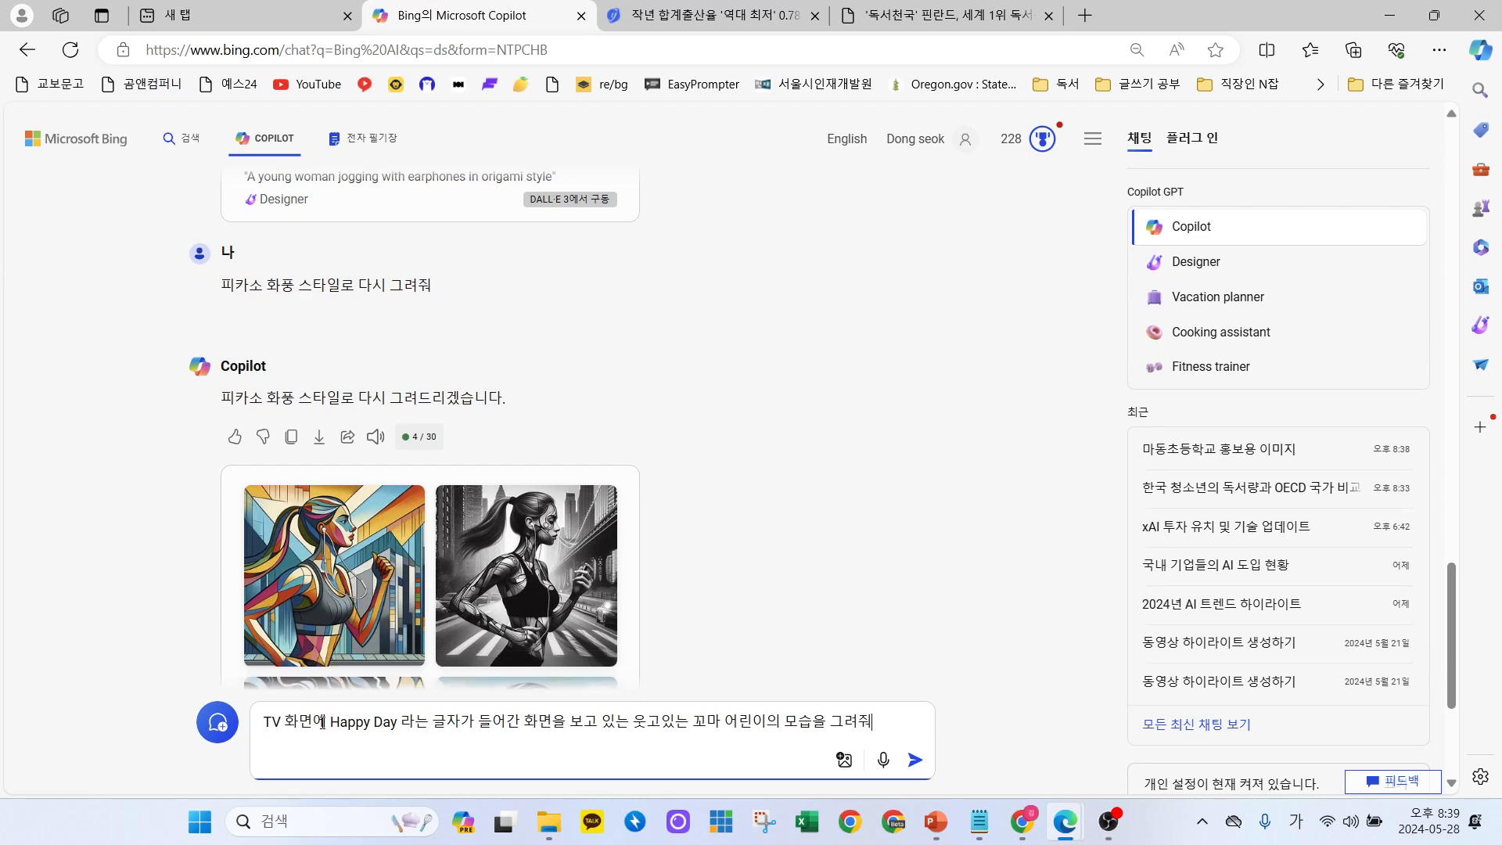
{"action": "key", "text": "Return"}
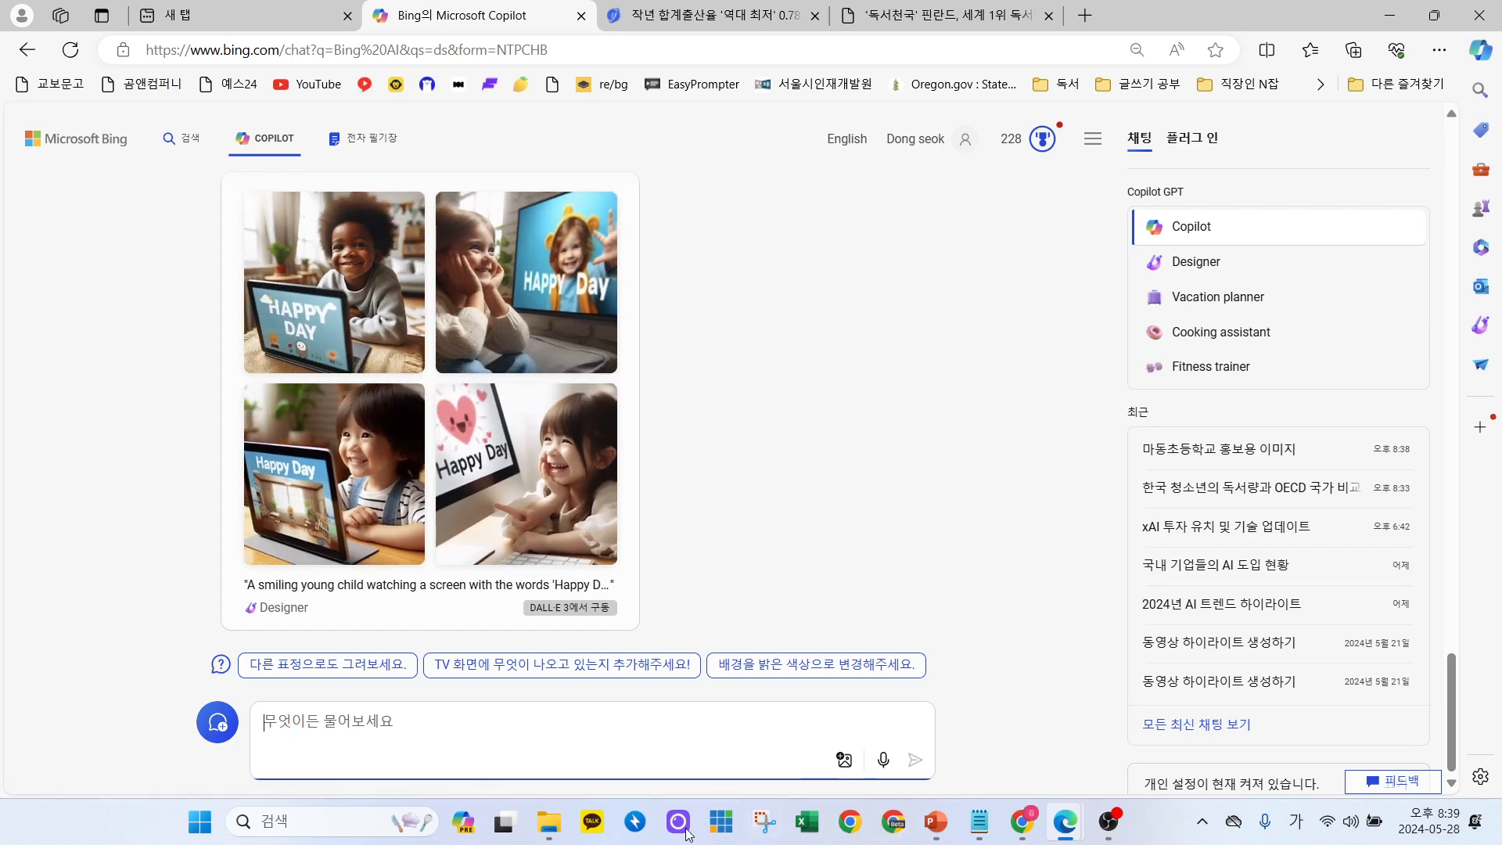
Open the DALL·E school album cover .webp from the Downloads folder in File Explorer, choosing 사진 as the app to always use.
{"action": "left_click", "coordinate": [550, 822]}
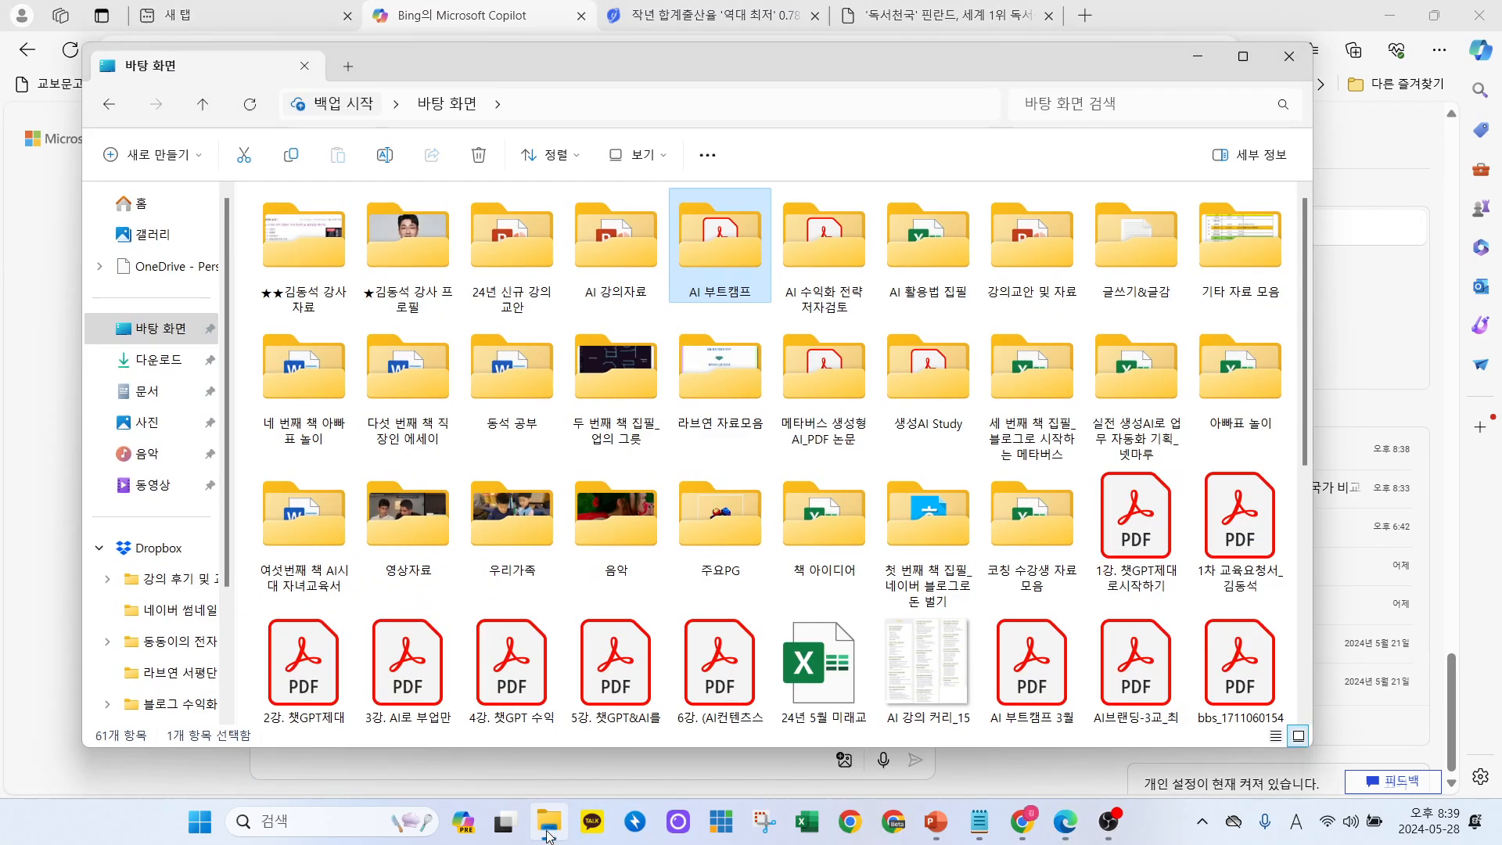
{"action": "left_click", "coordinate": [160, 360]}
{"action": "double_click", "coordinate": [403, 282]}
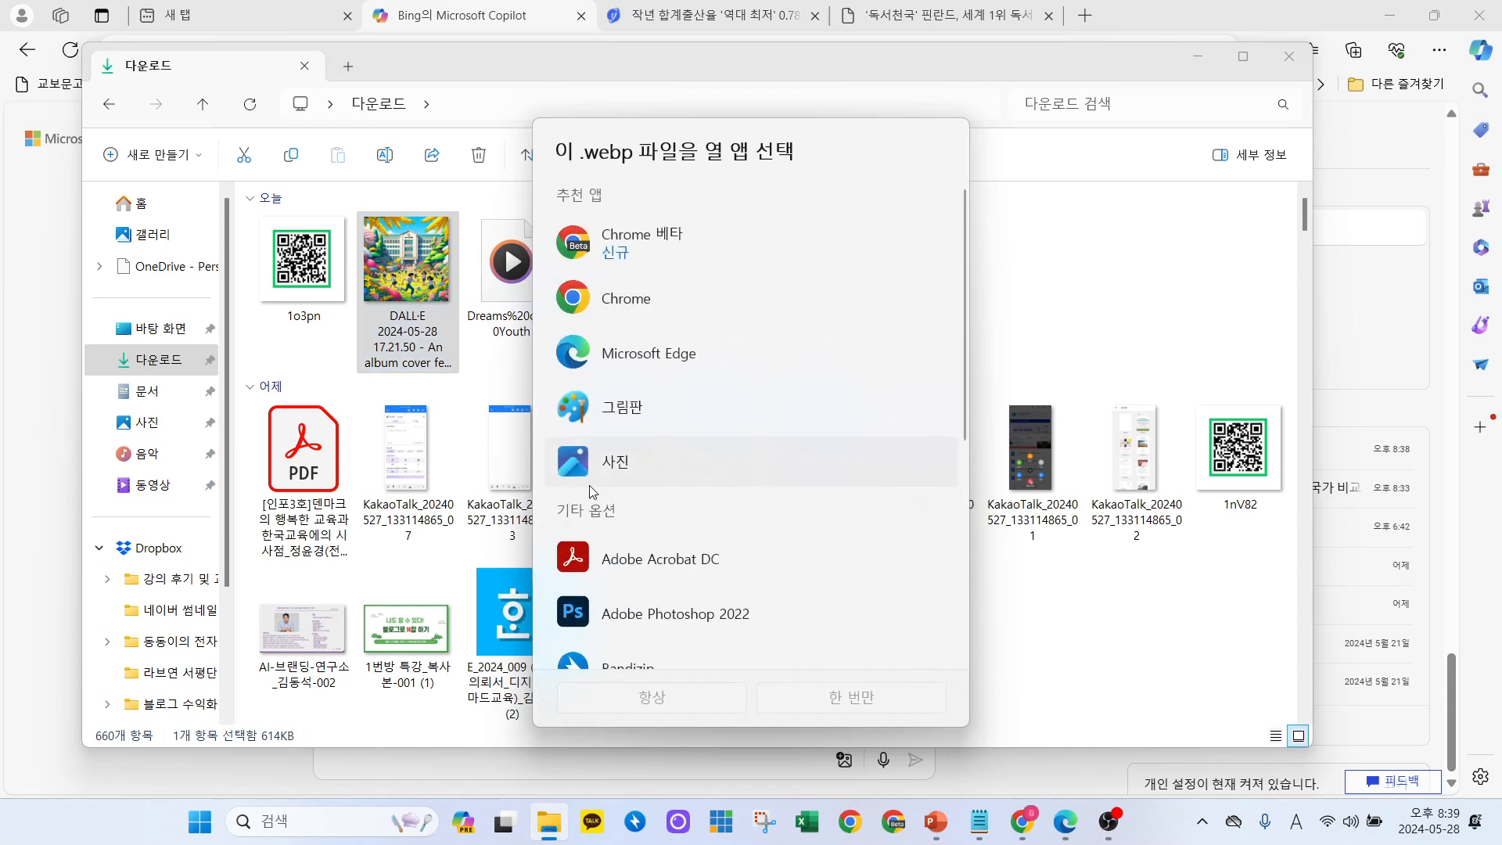
{"action": "left_click", "coordinate": [618, 462]}
{"action": "left_click", "coordinate": [713, 702]}
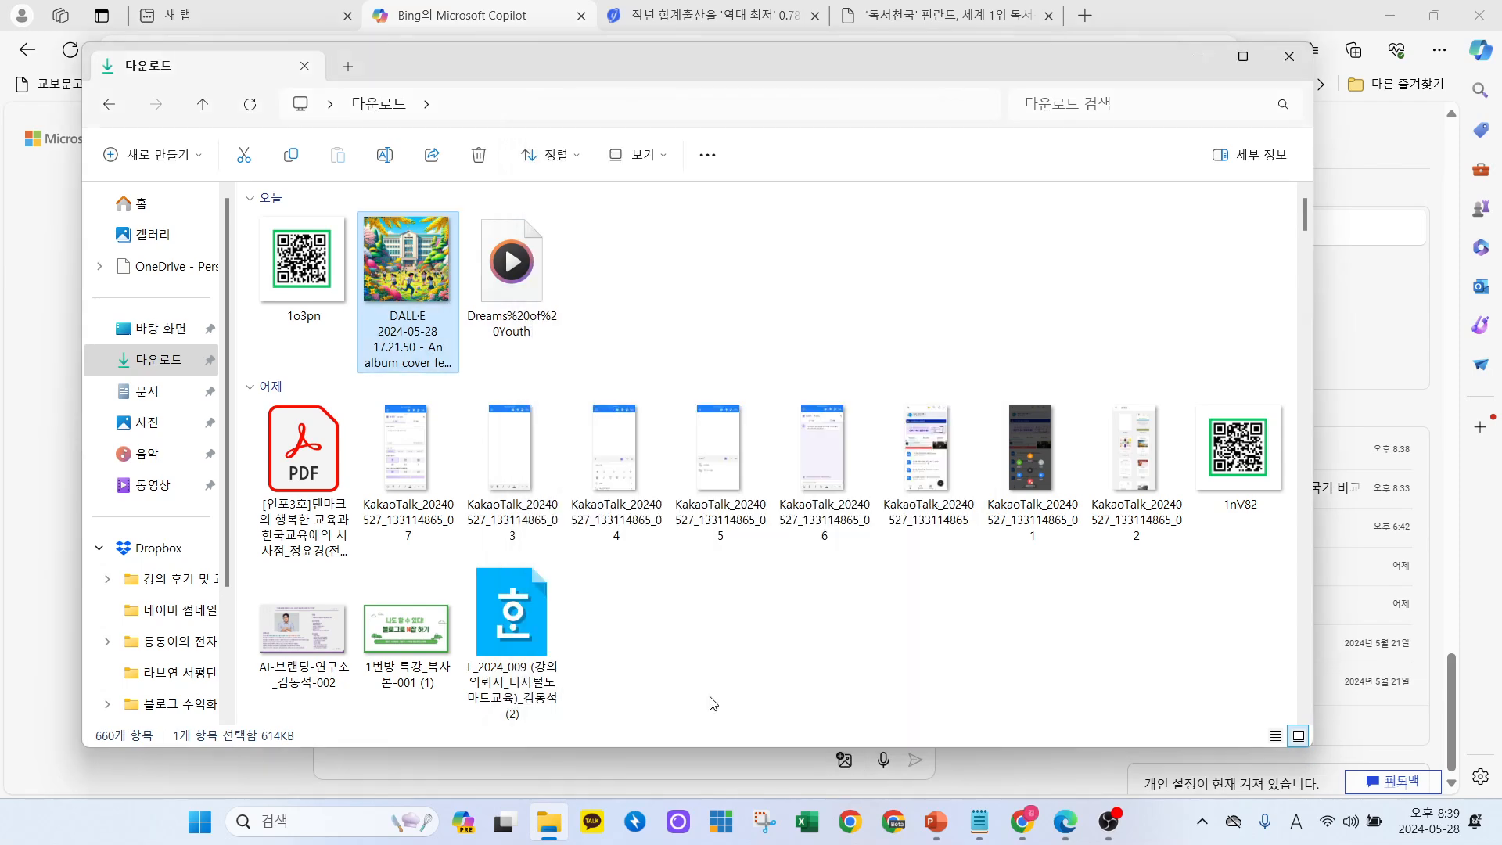
View the DALL·E school album cover image from Downloads maximized in the photo viewer, then close that viewer.
{"action": "double_click", "coordinate": [421, 283]}
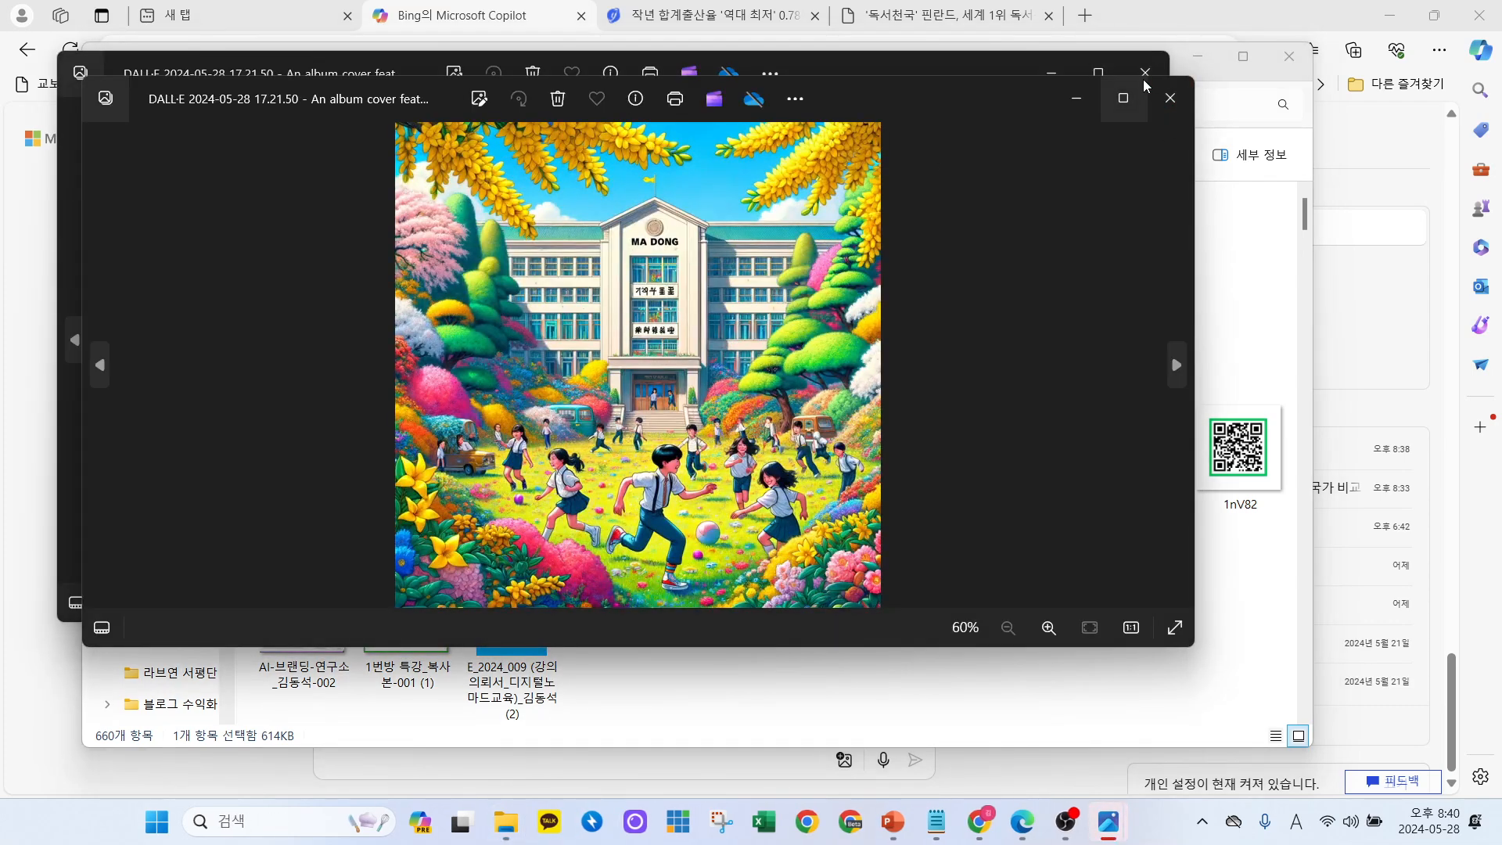
{"action": "left_click", "coordinate": [1170, 97]}
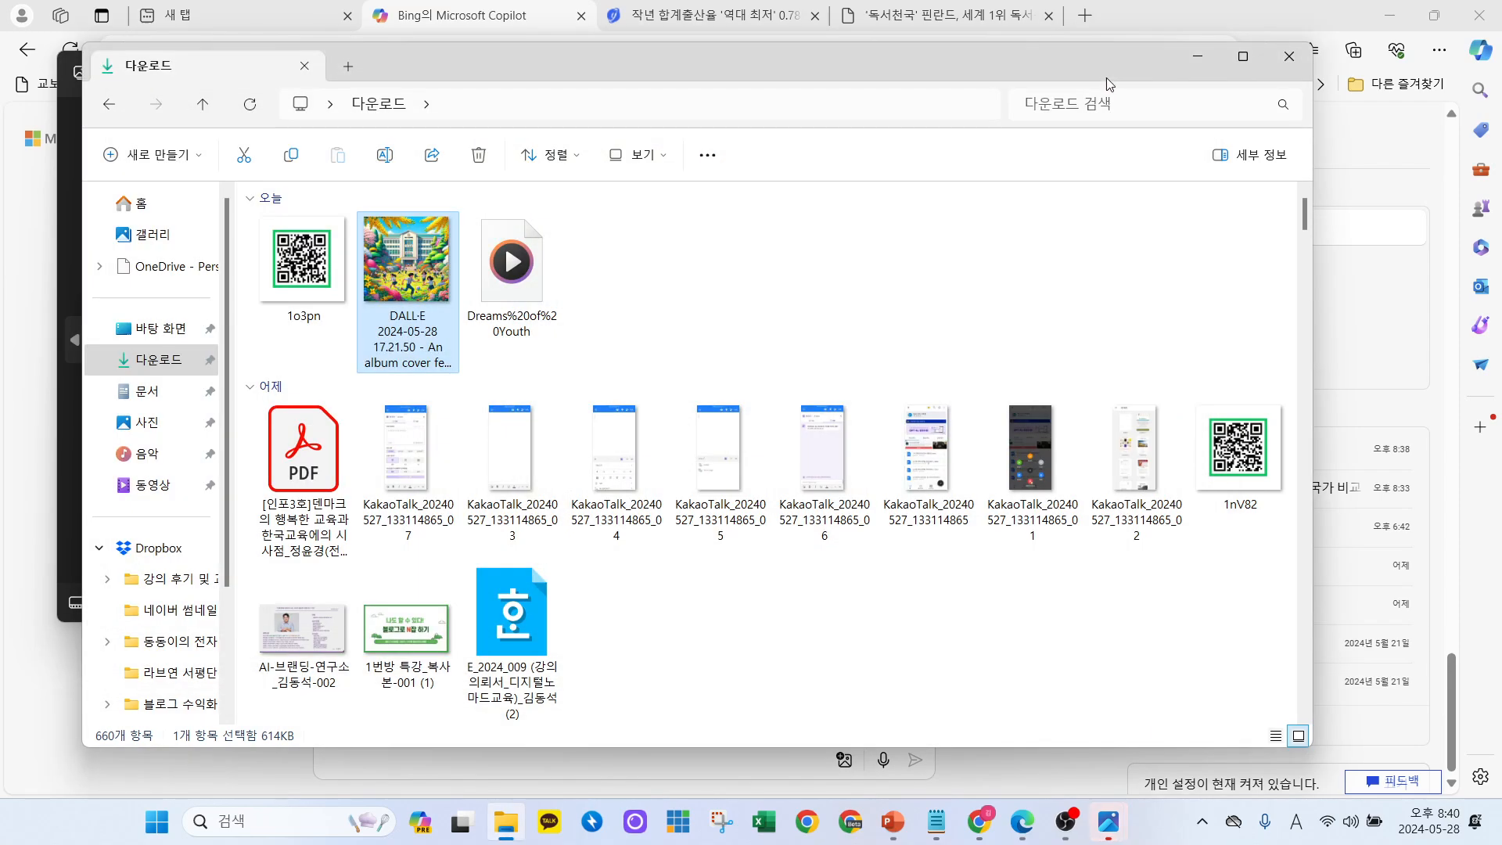
{"action": "double_click", "coordinate": [401, 251]}
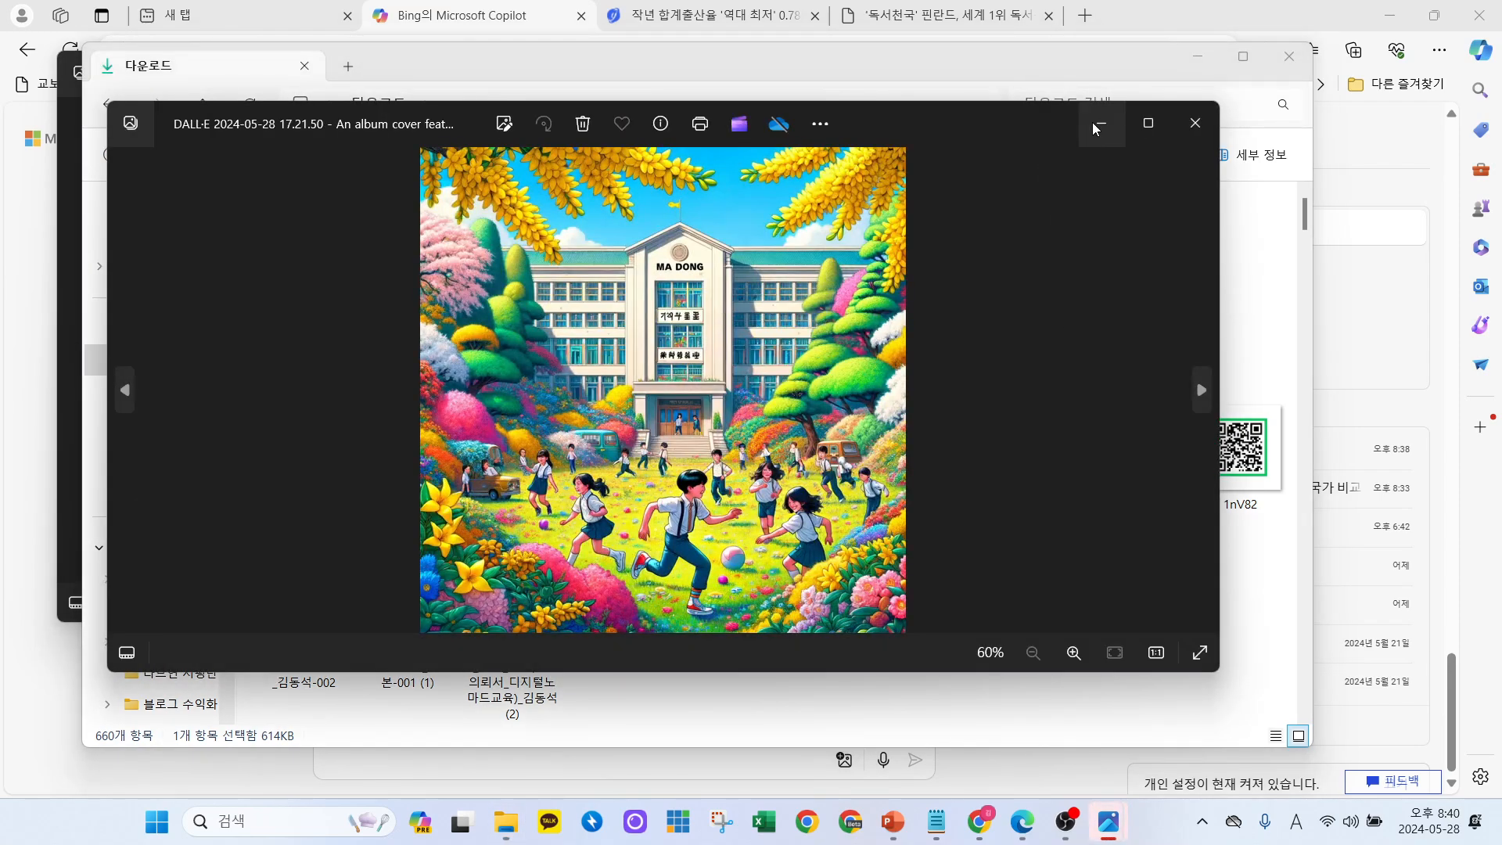
{"action": "left_click", "coordinate": [1148, 124]}
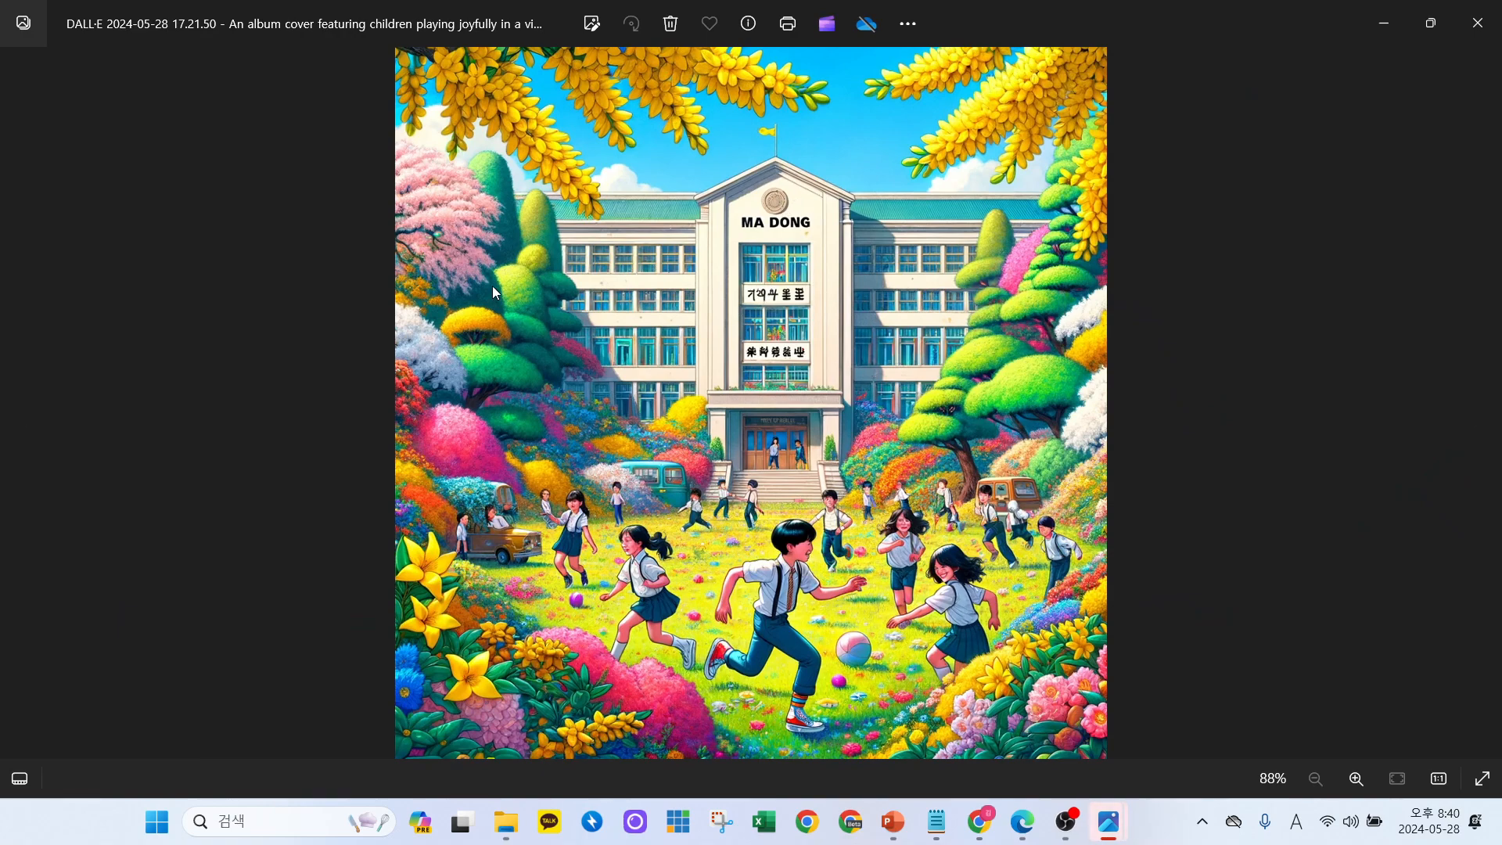
{"action": "left_click", "coordinate": [1477, 21]}
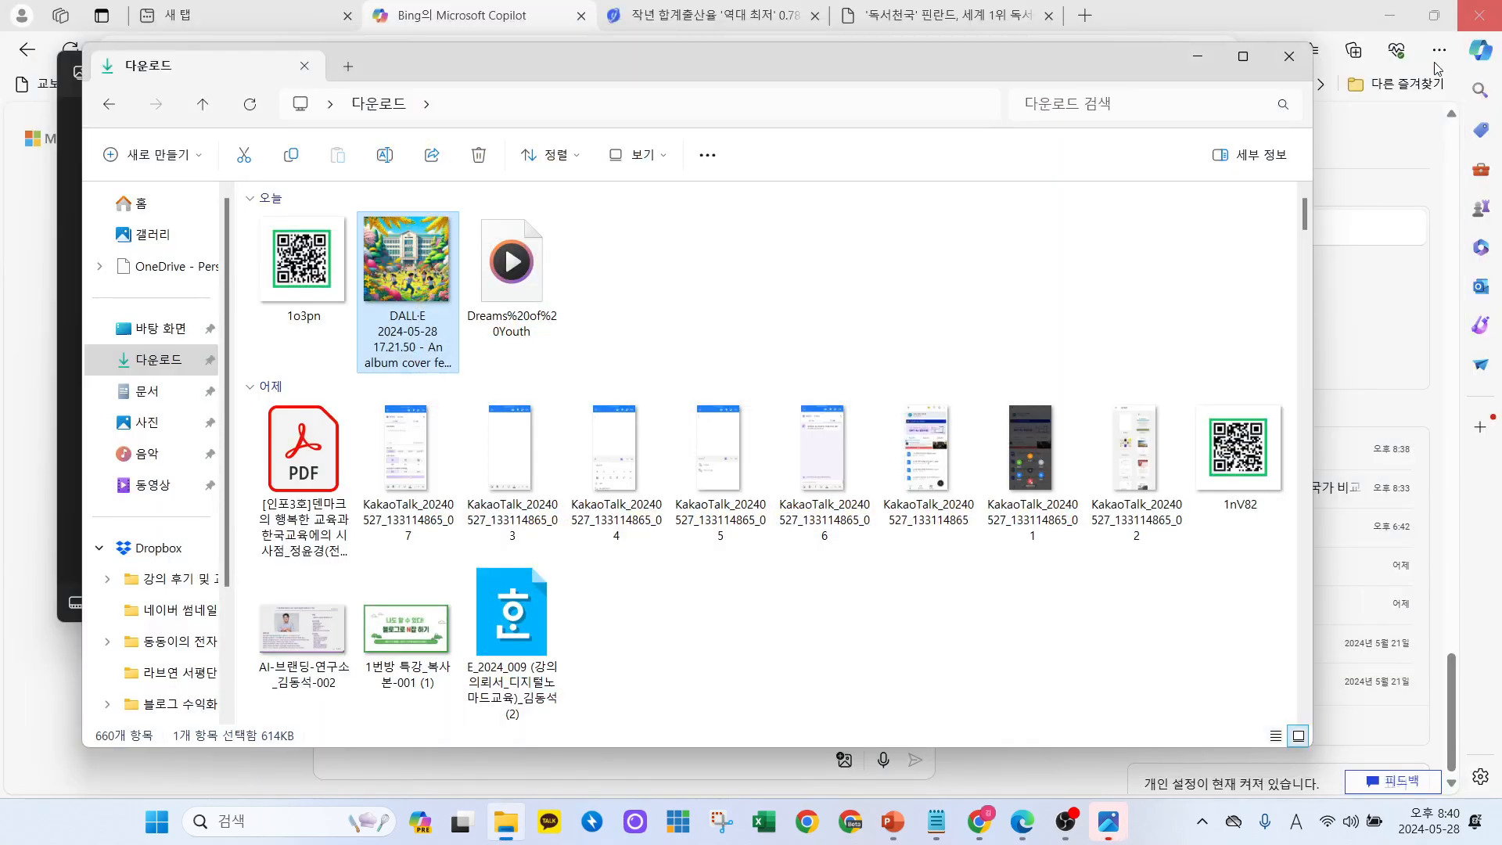
Open the starry-night Firefly fashion image from Downloads maximized and browse onward through the Firefly images to the video 영상 생성 AI의 발전과정.mp4.
{"action": "scroll", "coordinate": [655, 477], "scroll_direction": "down", "scroll_amount": 10}
{"action": "double_click", "coordinate": [707, 283]}
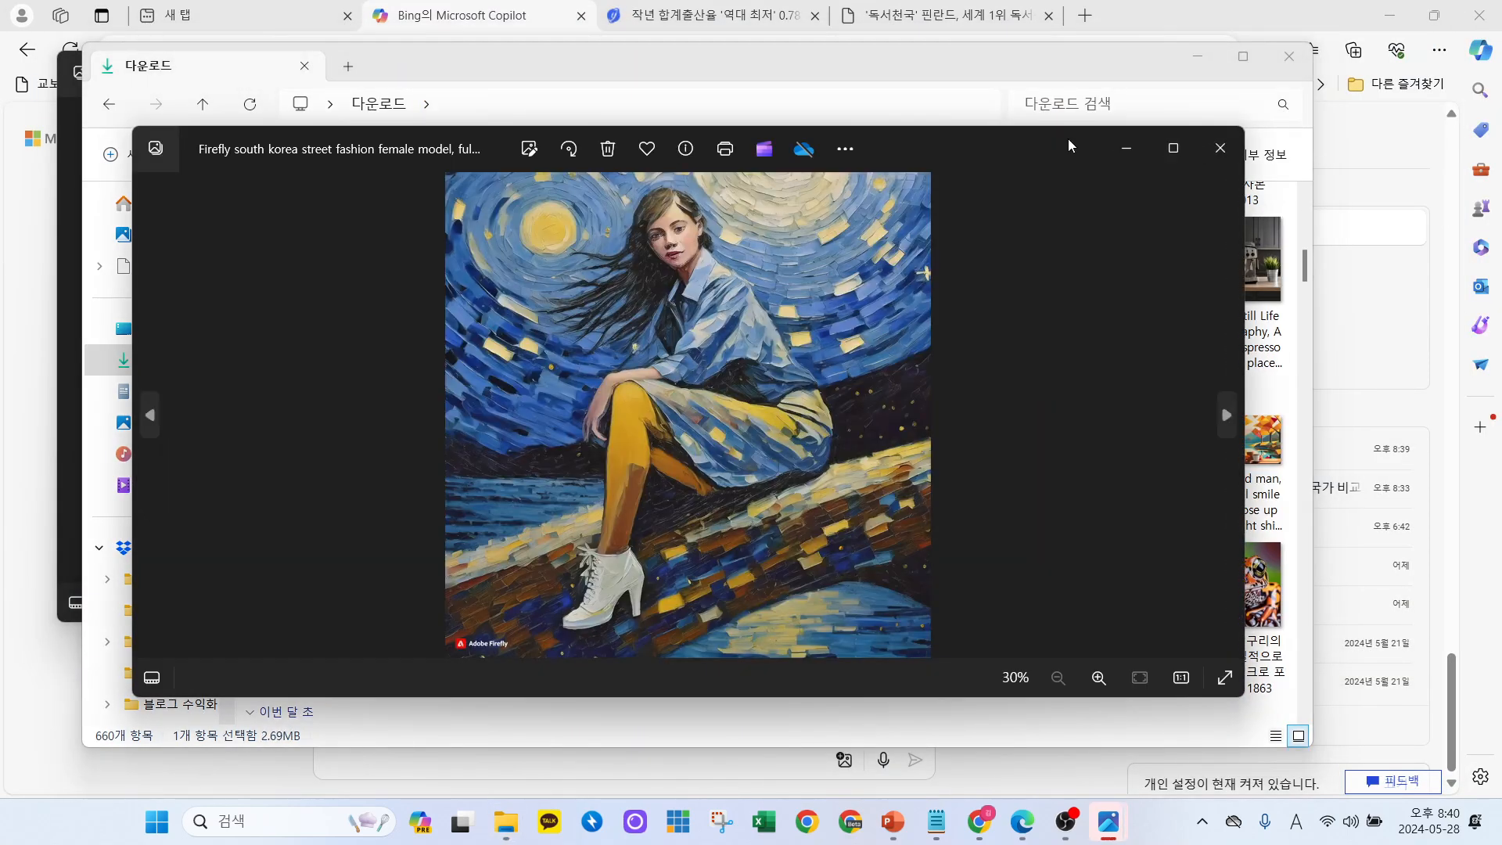
{"action": "left_click", "coordinate": [1173, 148]}
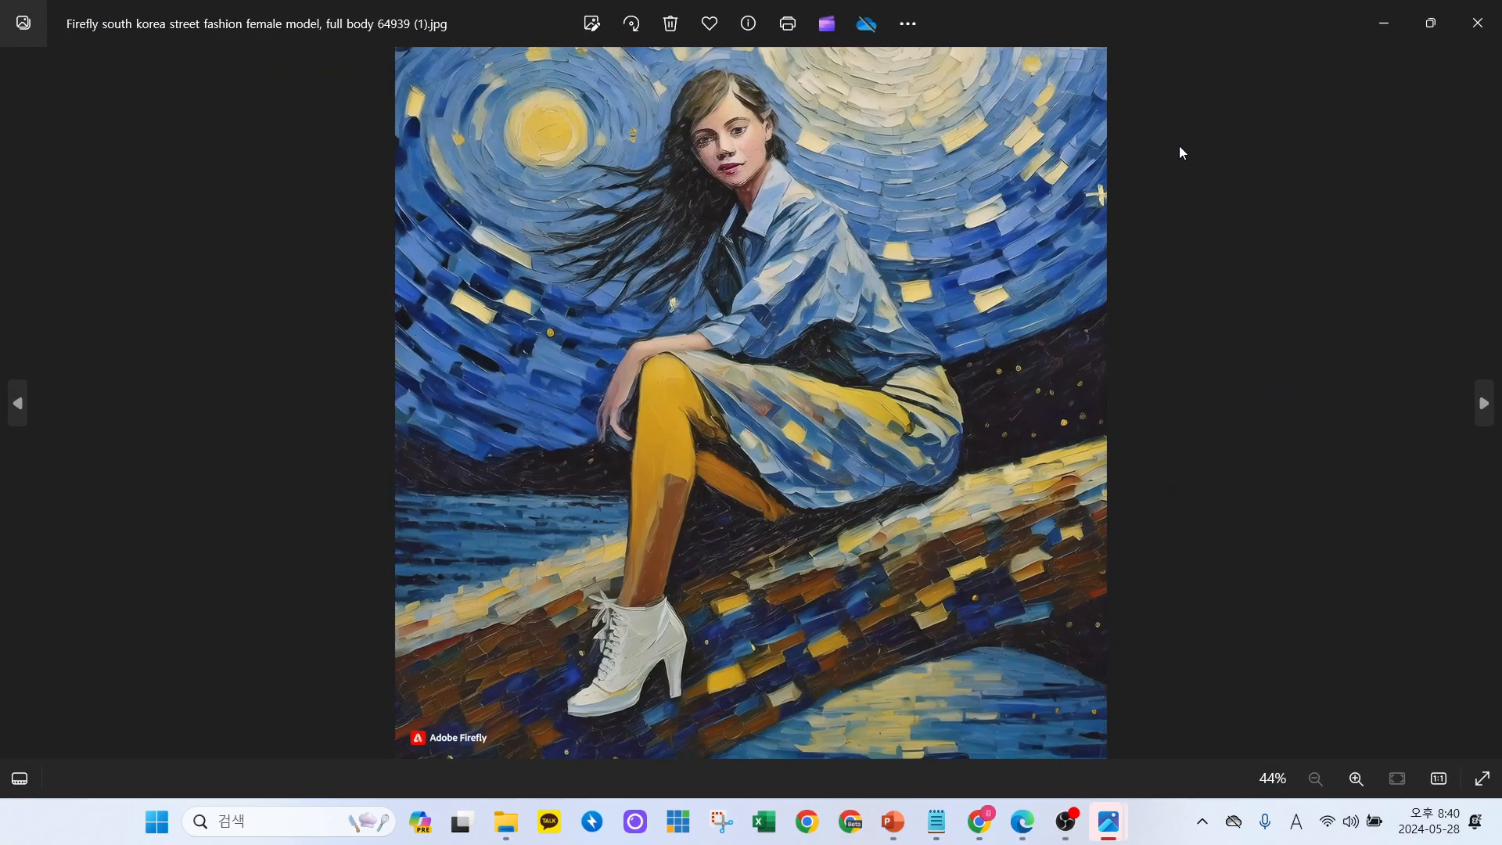
{"action": "key", "text": "Right"}
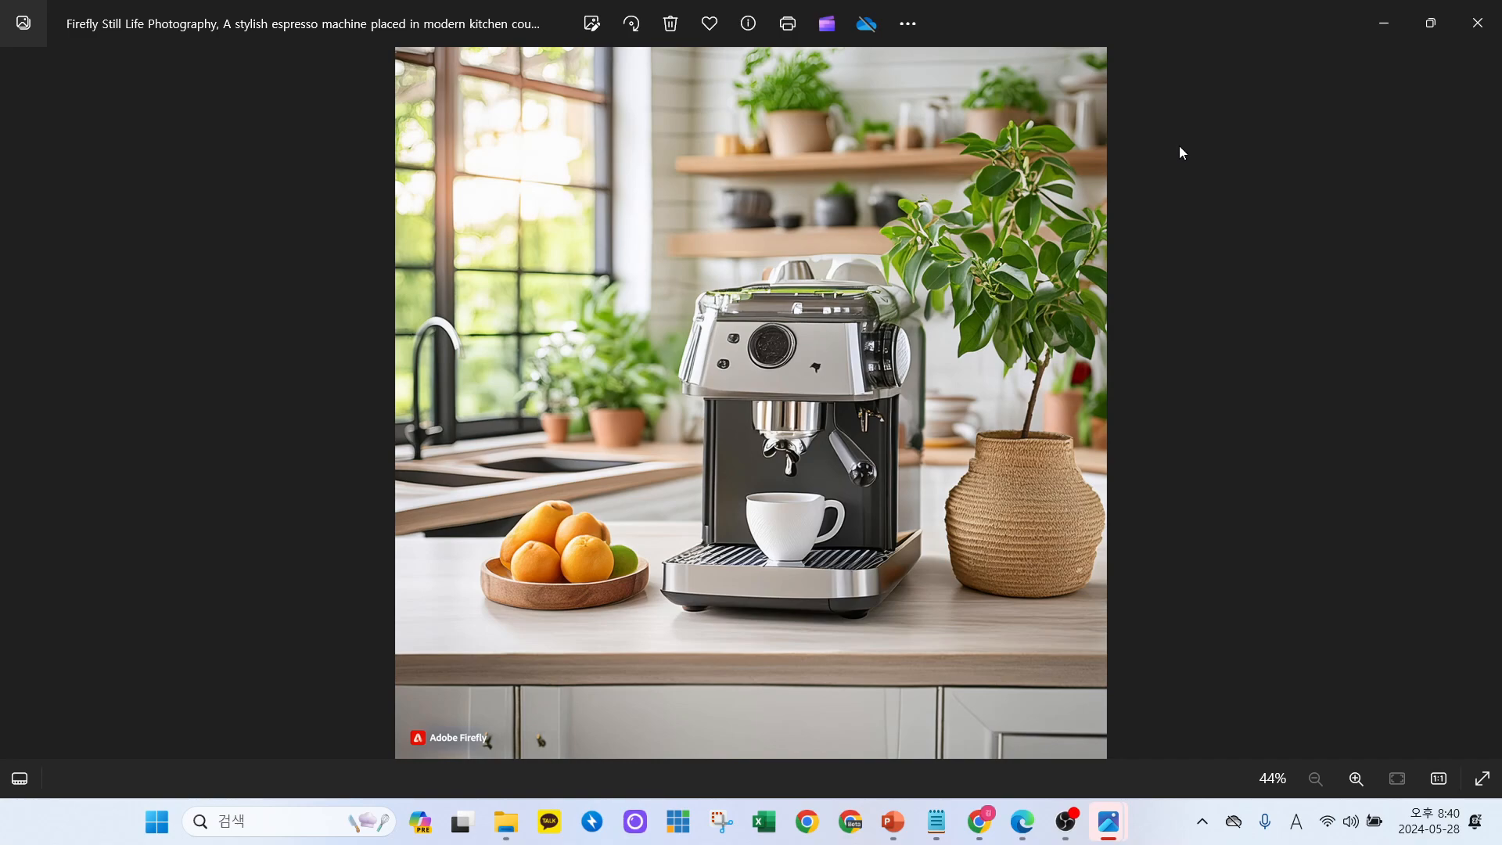
{"action": "key", "text": "Right"}
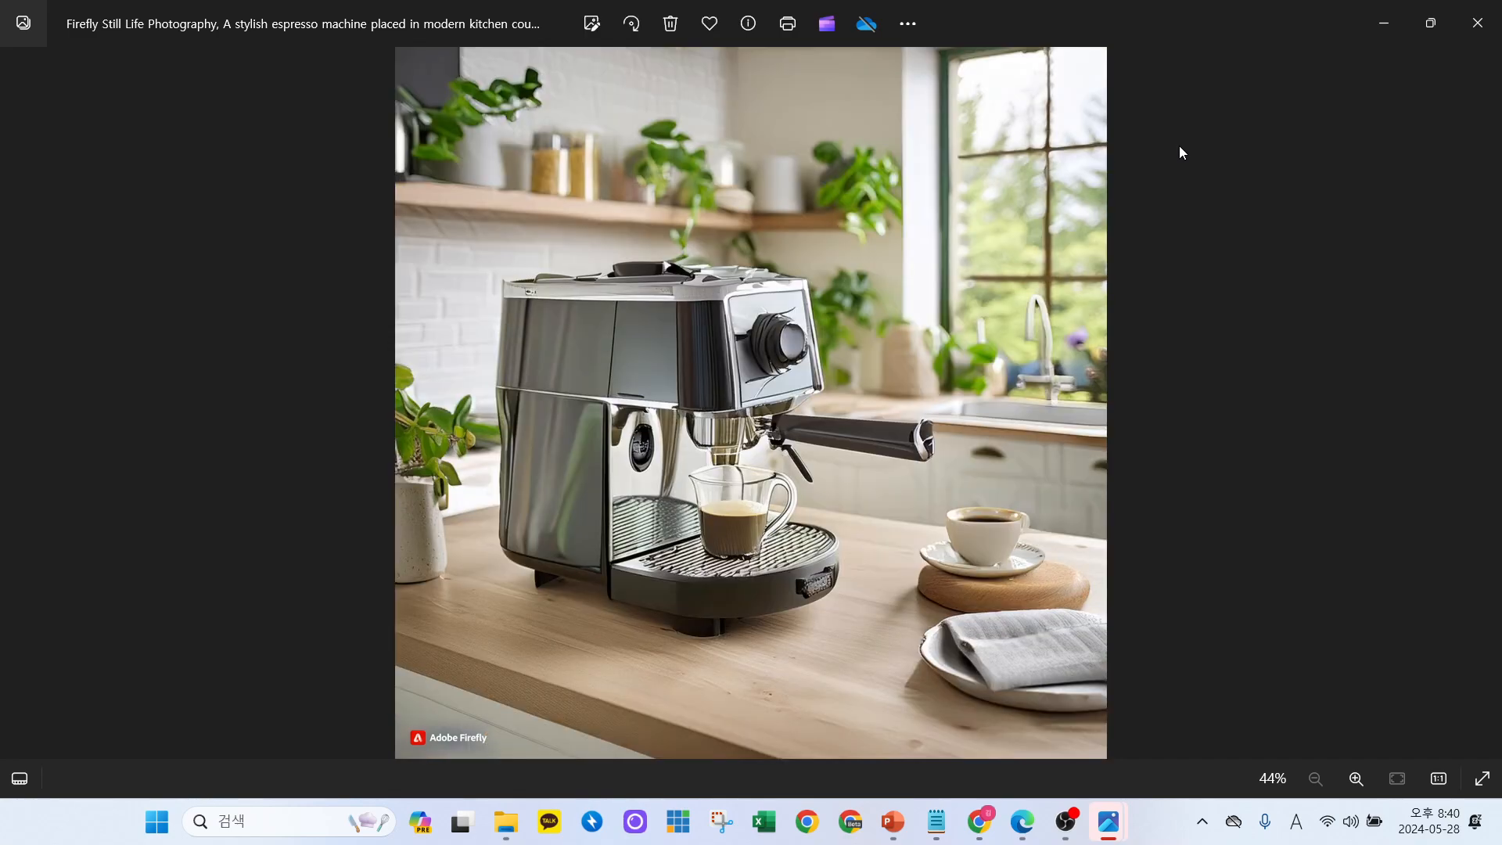
{"action": "key", "text": "Right"}
{"action": "key", "text": "Right"}
{"action": "key", "text": "Right"}
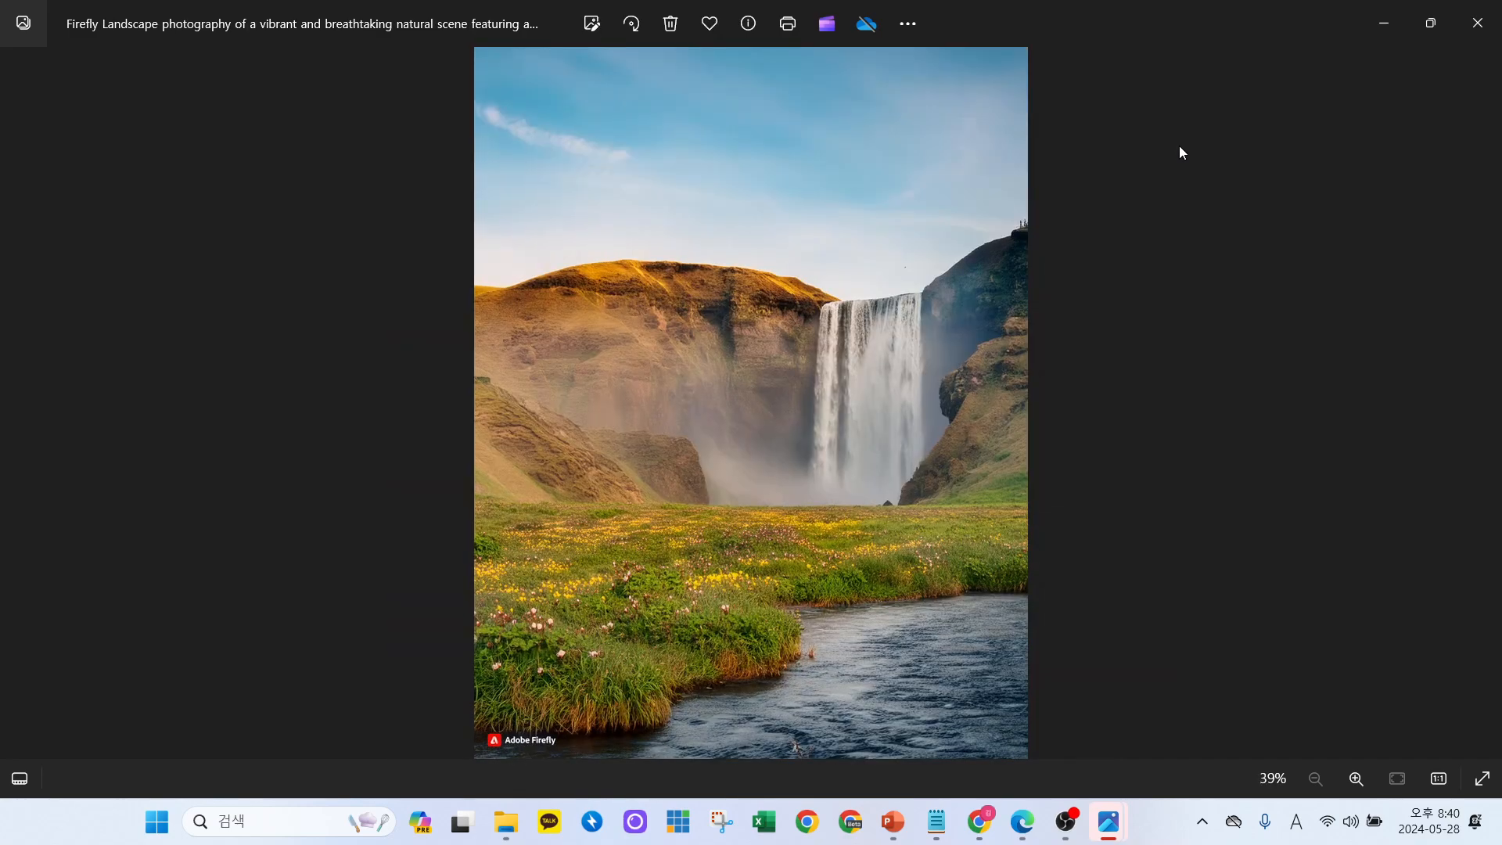
{"action": "key", "text": "Right"}
{"action": "key", "text": "Right"}
{"action": "key", "text": "Right"}
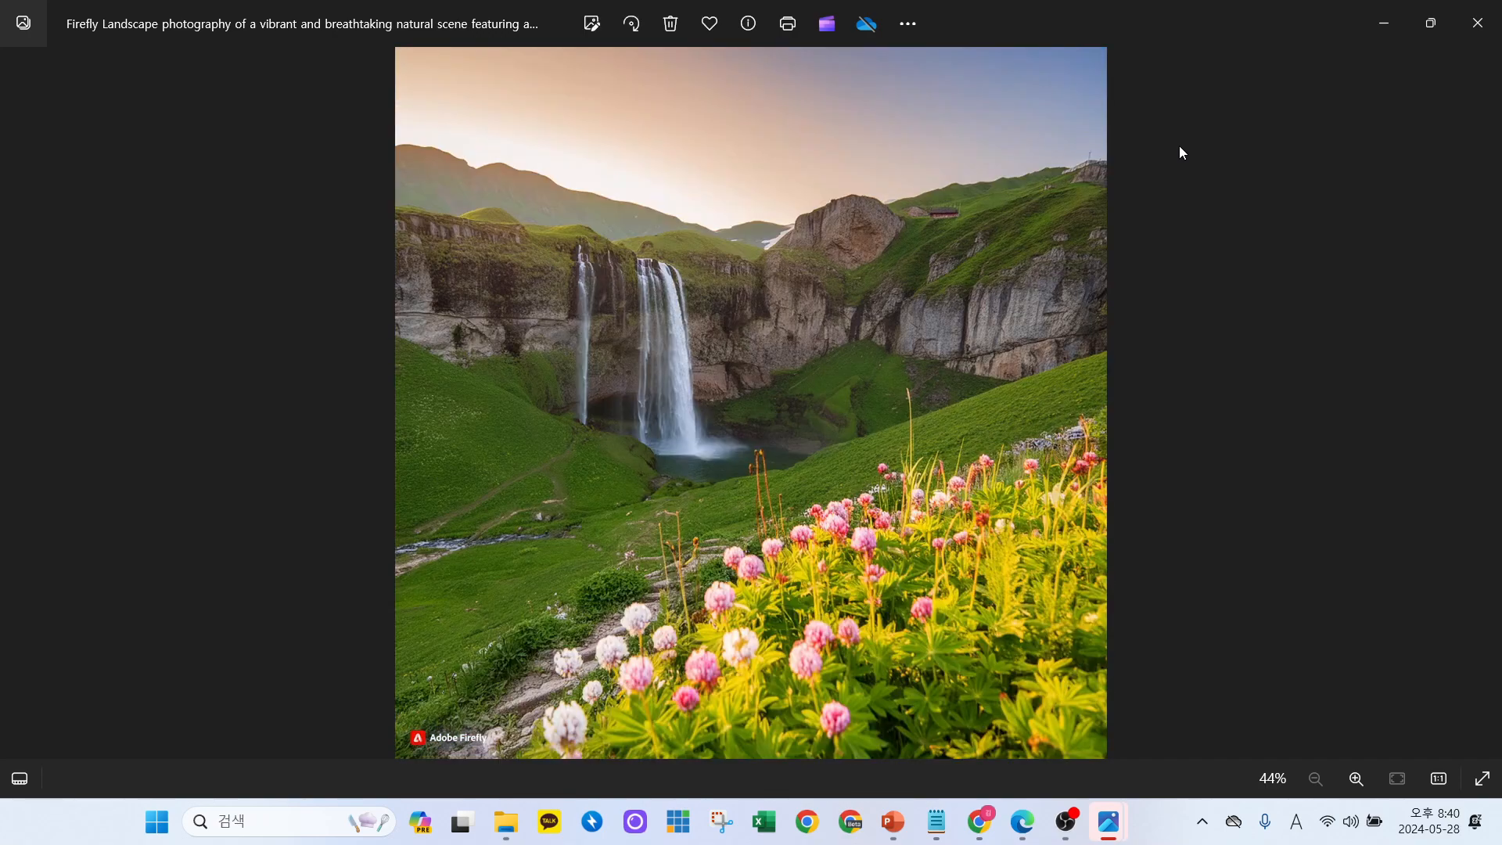
{"action": "key", "text": "Right"}
{"action": "key", "text": "Right"}
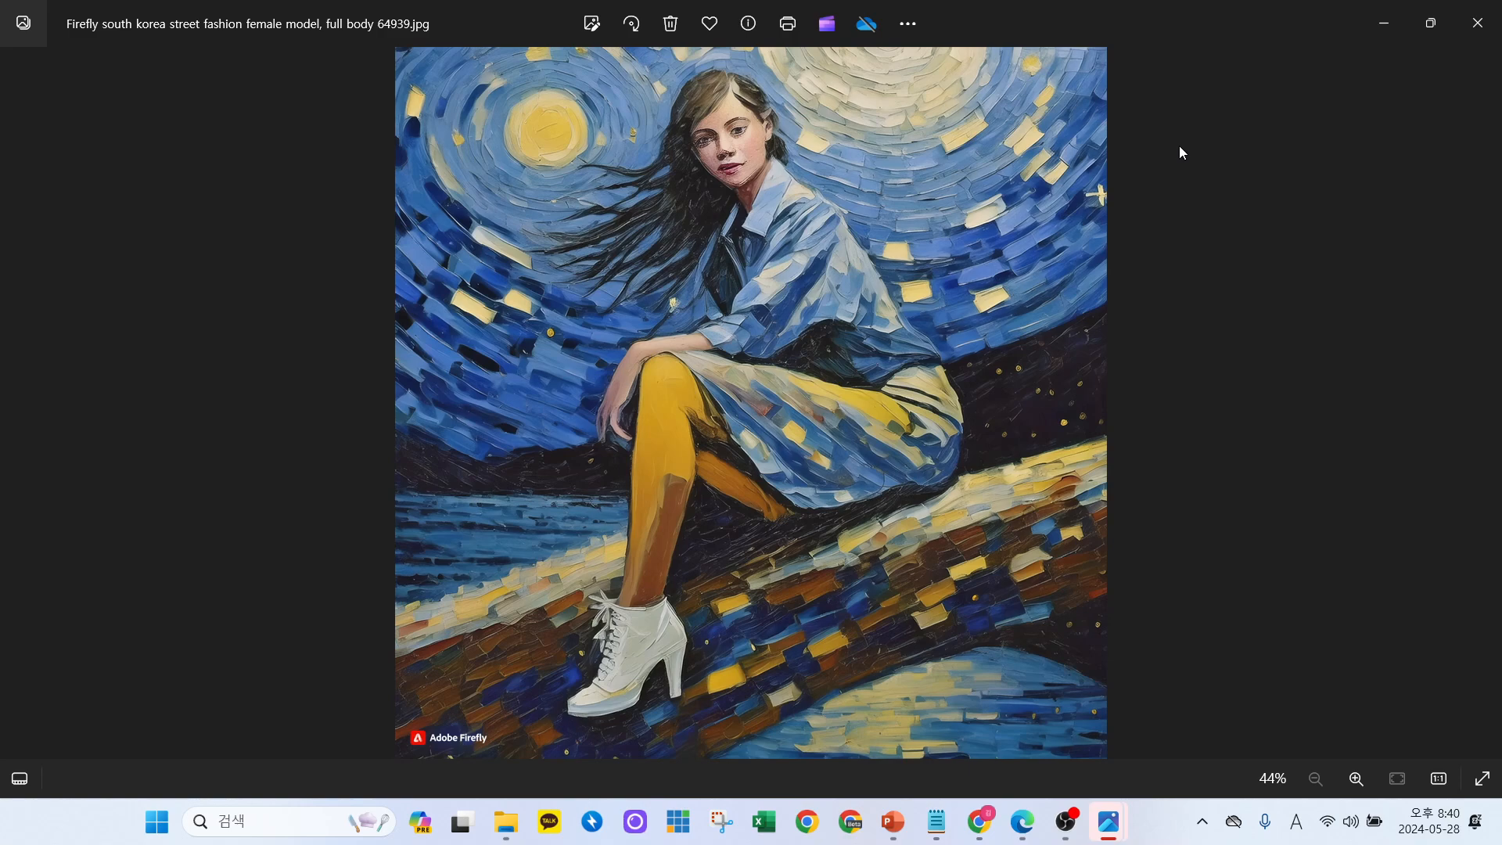
{"action": "key", "text": "Right"}
{"action": "key", "text": "Right"}
{"action": "key", "text": "Right"}
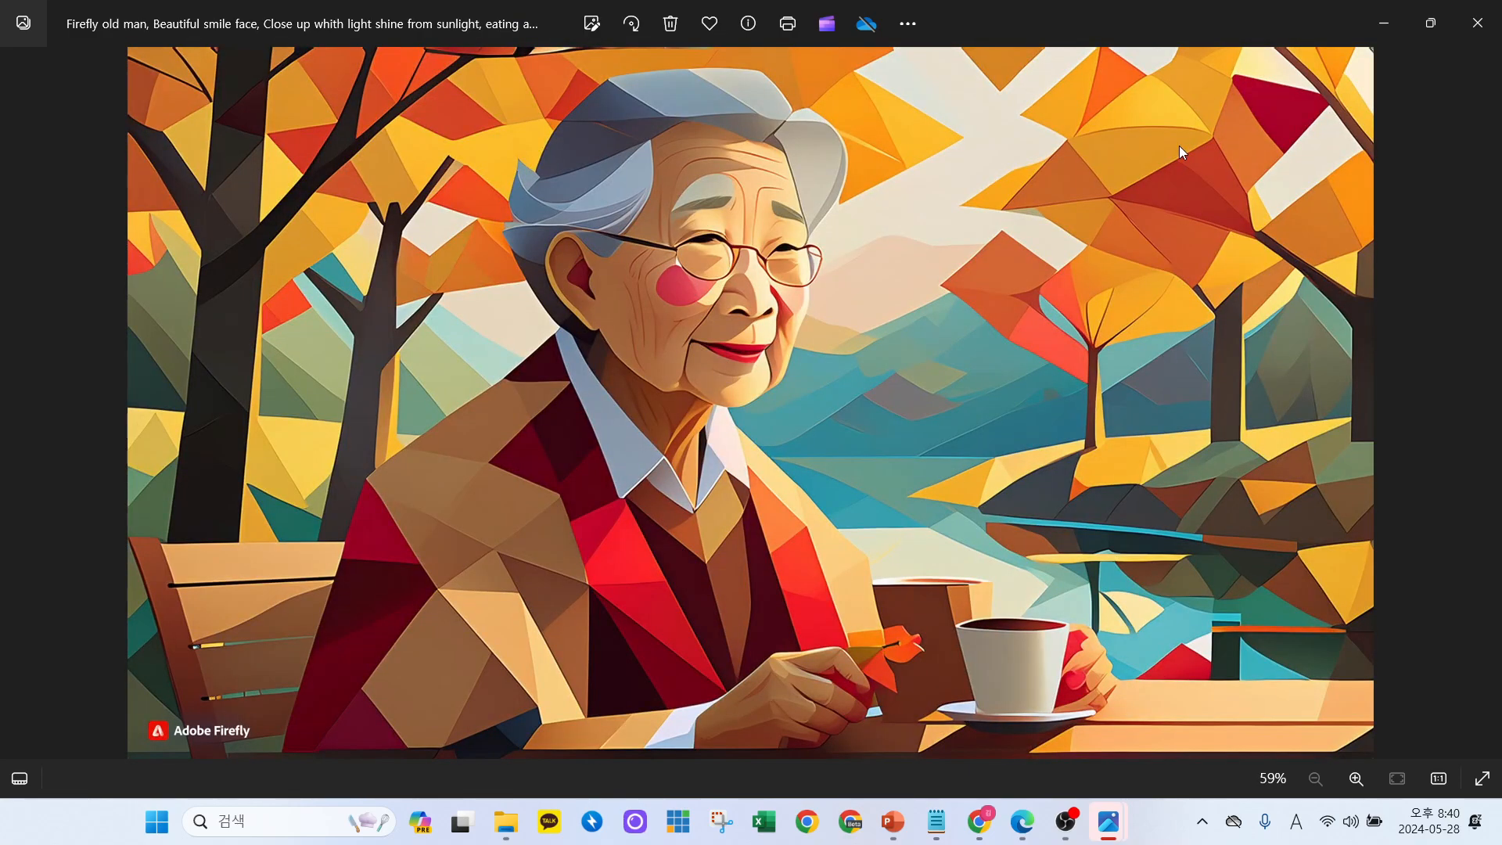
{"action": "key", "text": "Right"}
{"action": "key", "text": "Right"}
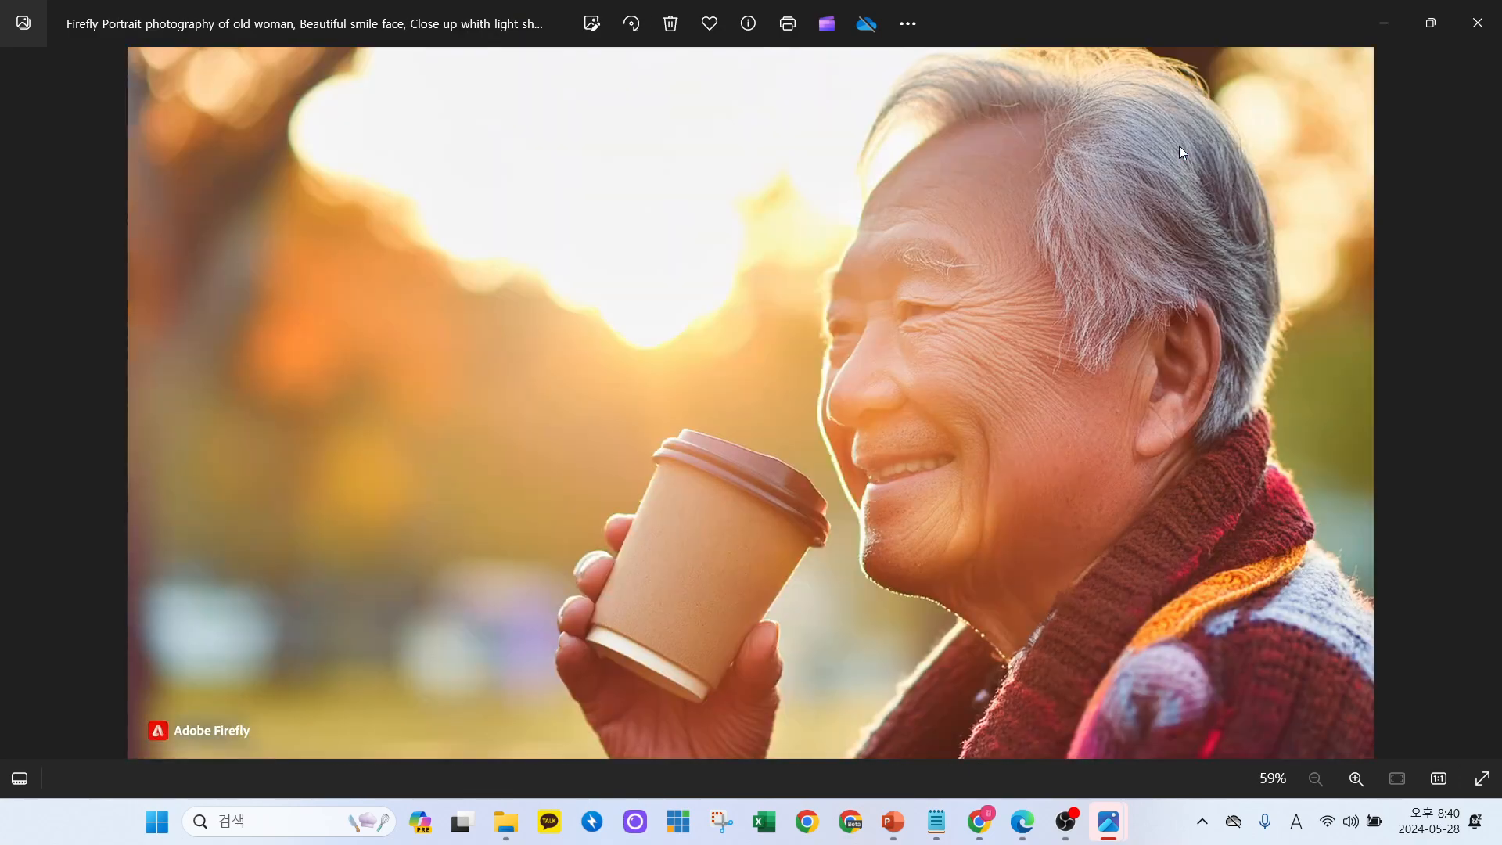
{"action": "key", "text": "Right"}
{"action": "key", "text": "Right"}
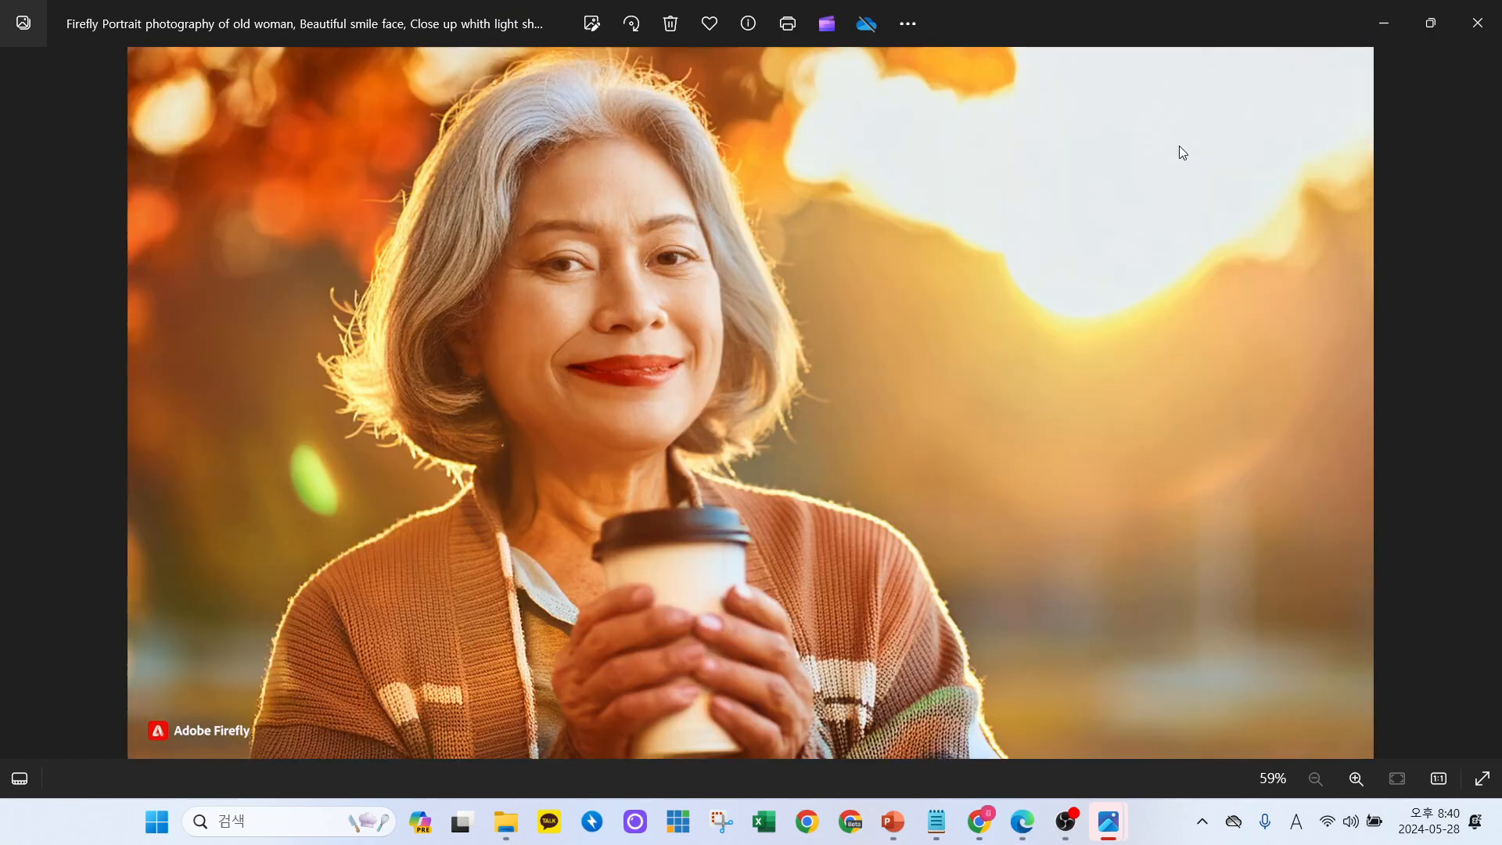
{"action": "key", "text": "Right"}
{"action": "key", "text": "Right"}
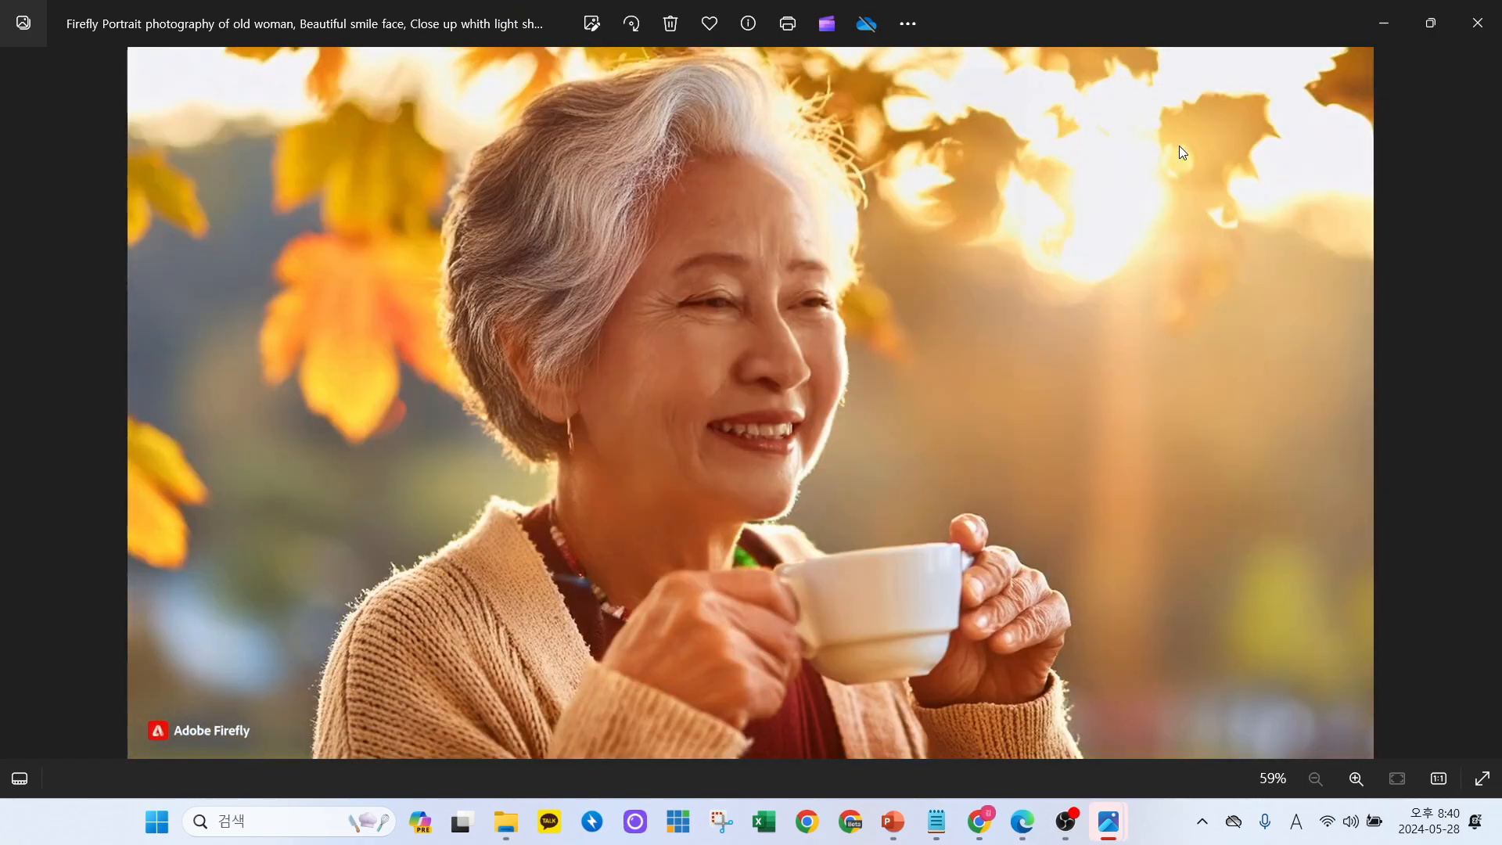
{"action": "key", "text": "Right"}
{"action": "key", "text": "Right"}
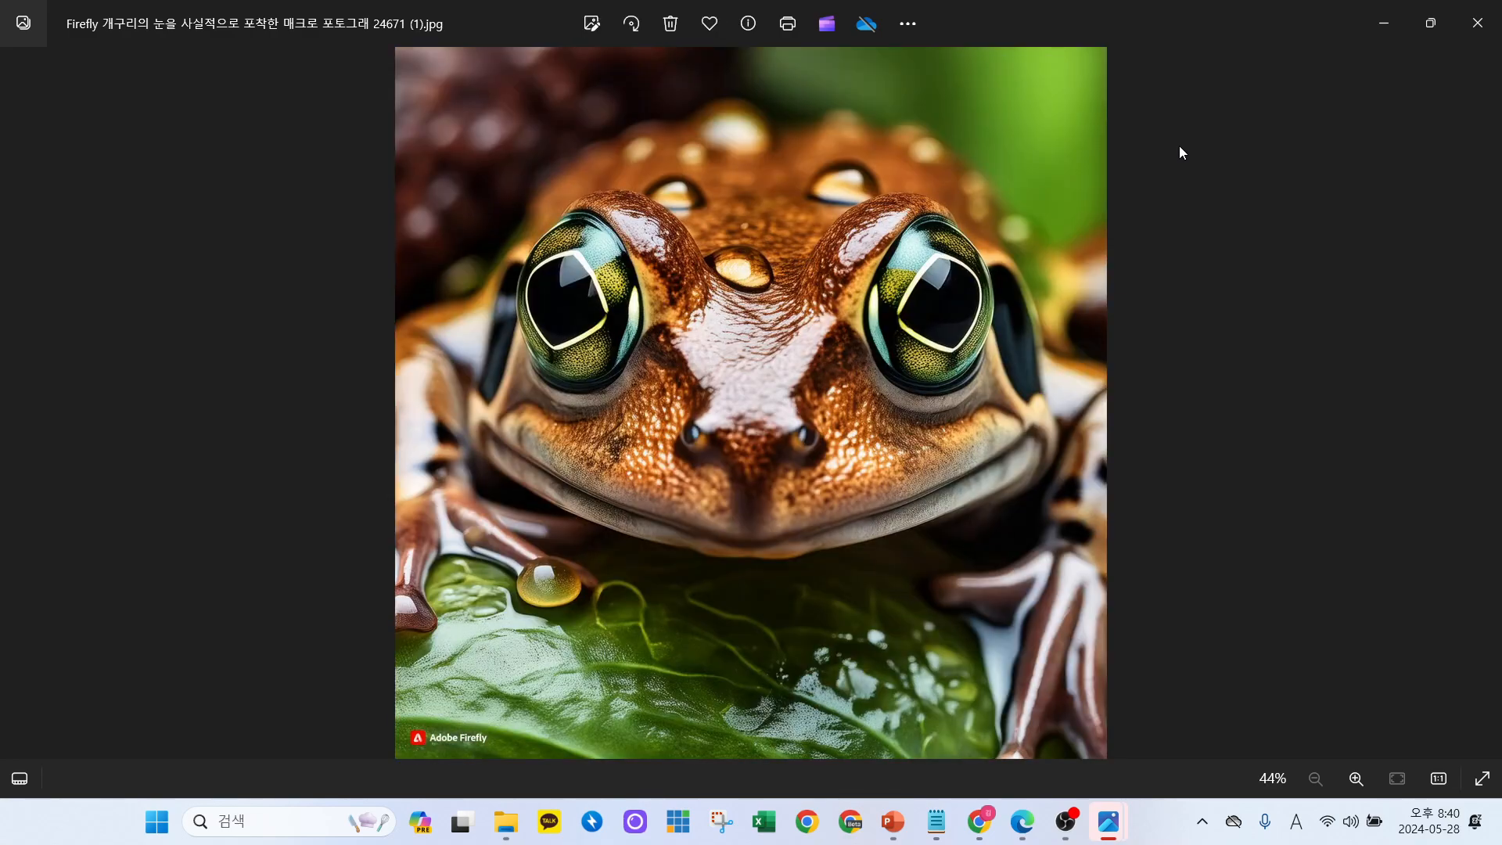
{"action": "key", "text": "Right"}
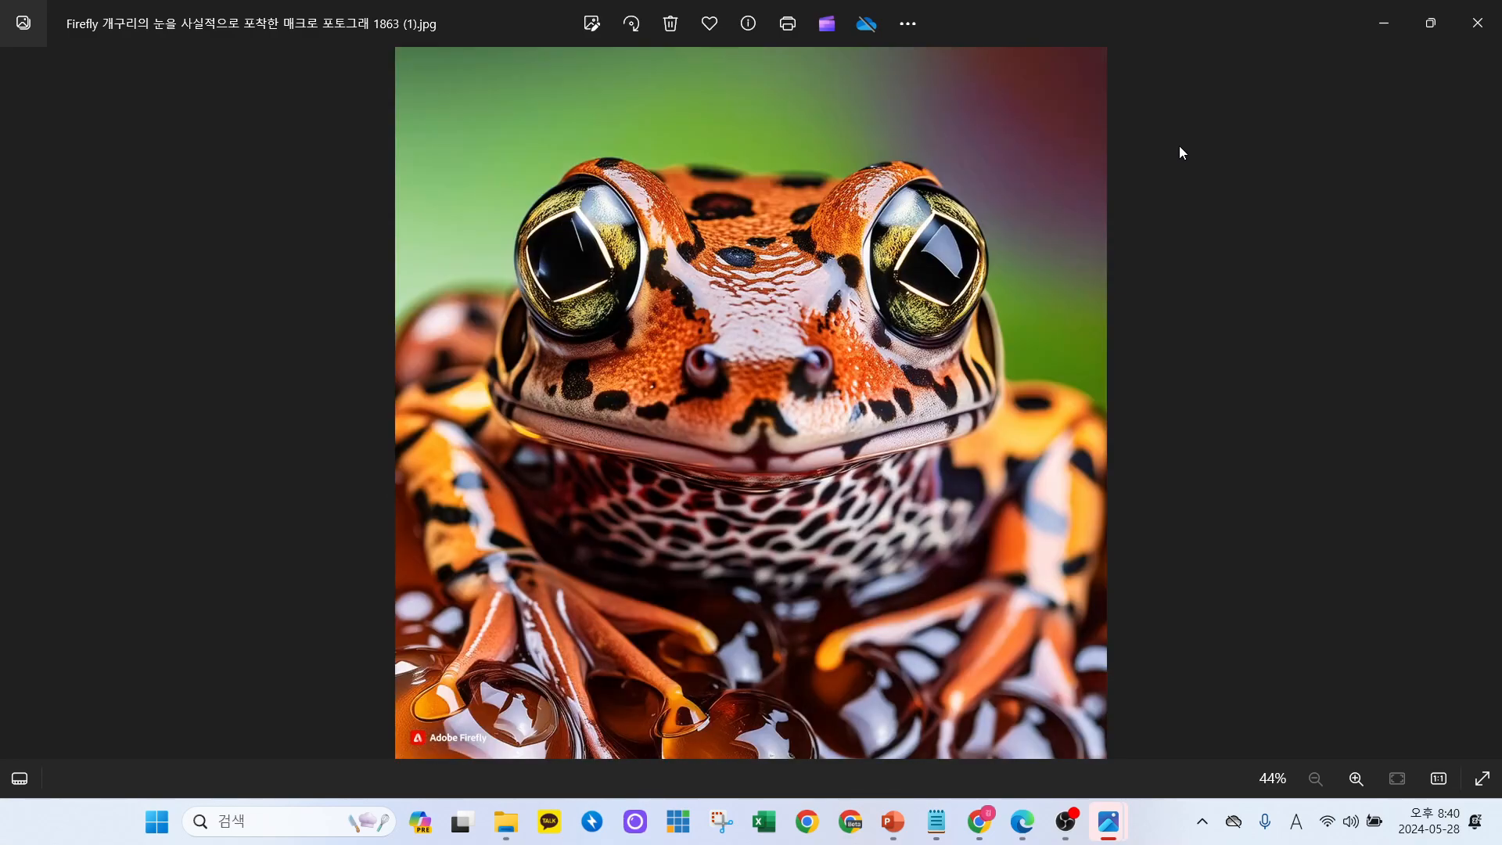
{"action": "key", "text": "Right"}
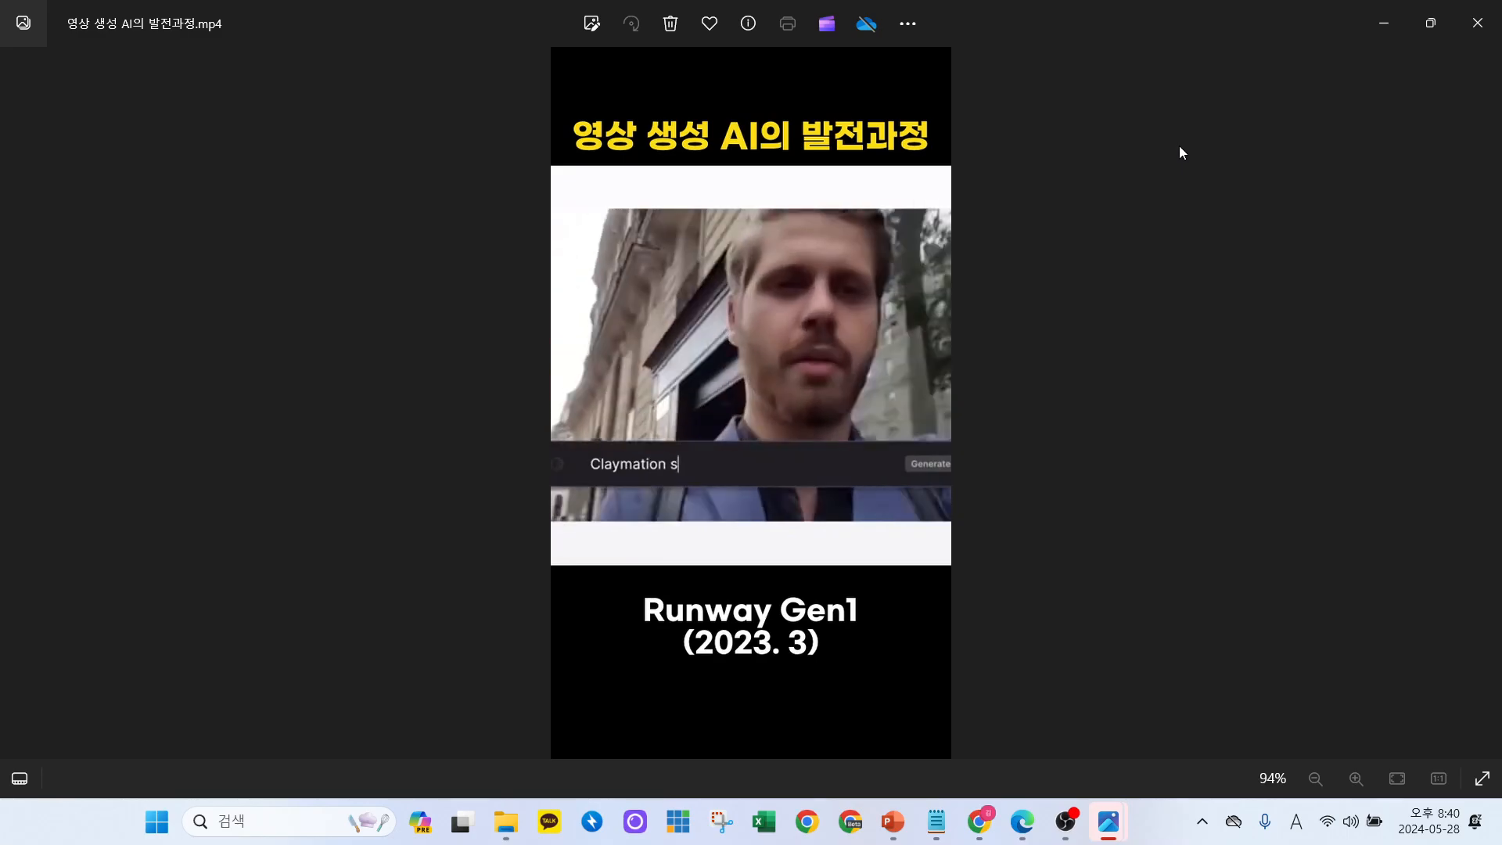
Leave the video, then close the Downloads window and the remaining school image viewer to return to Copilot.
{"action": "key", "text": "alt+Tab"}
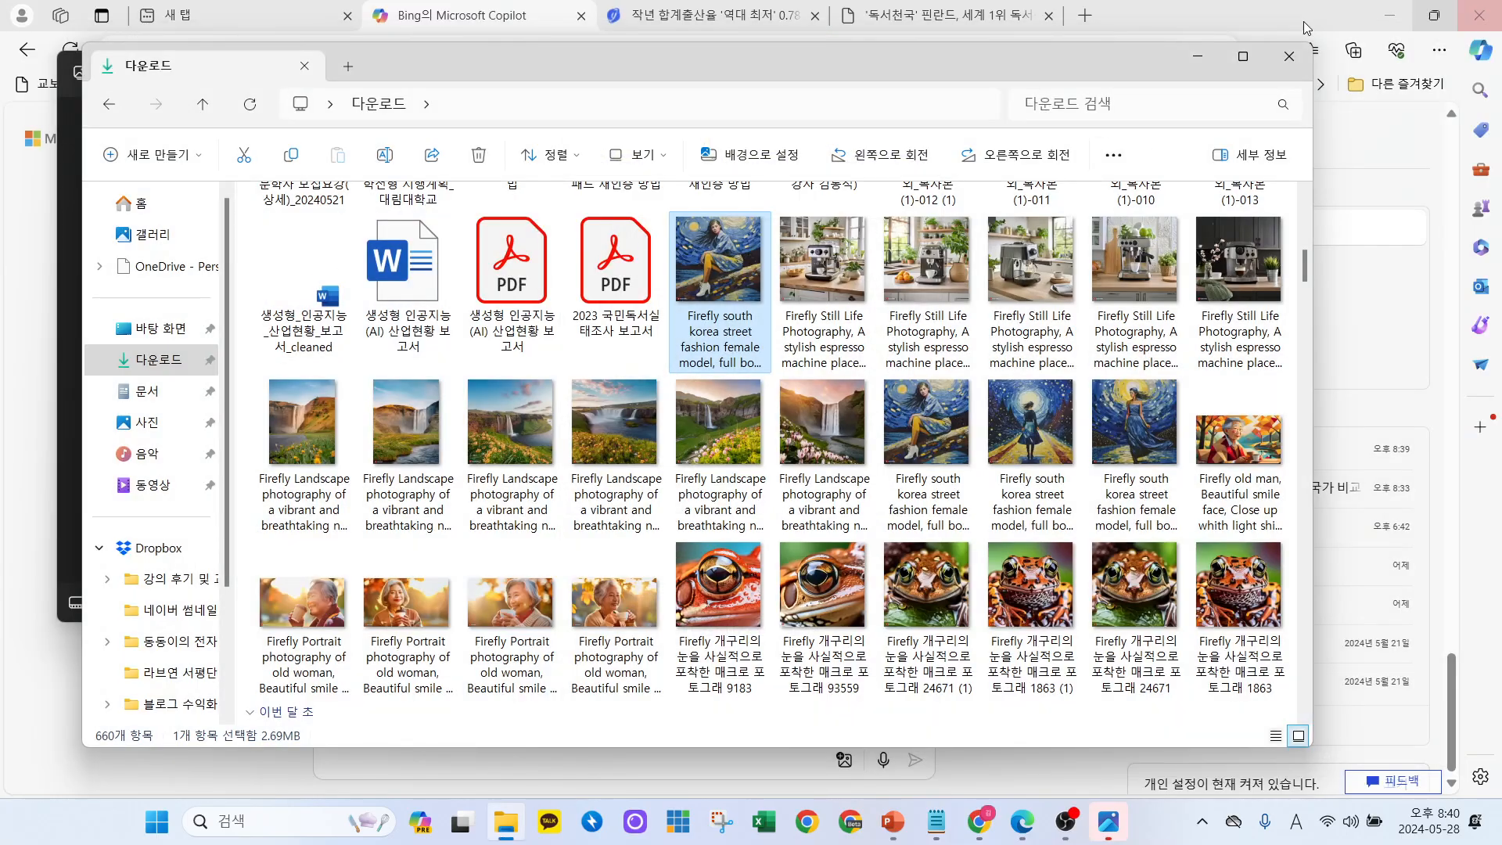
{"action": "left_click", "coordinate": [1288, 55]}
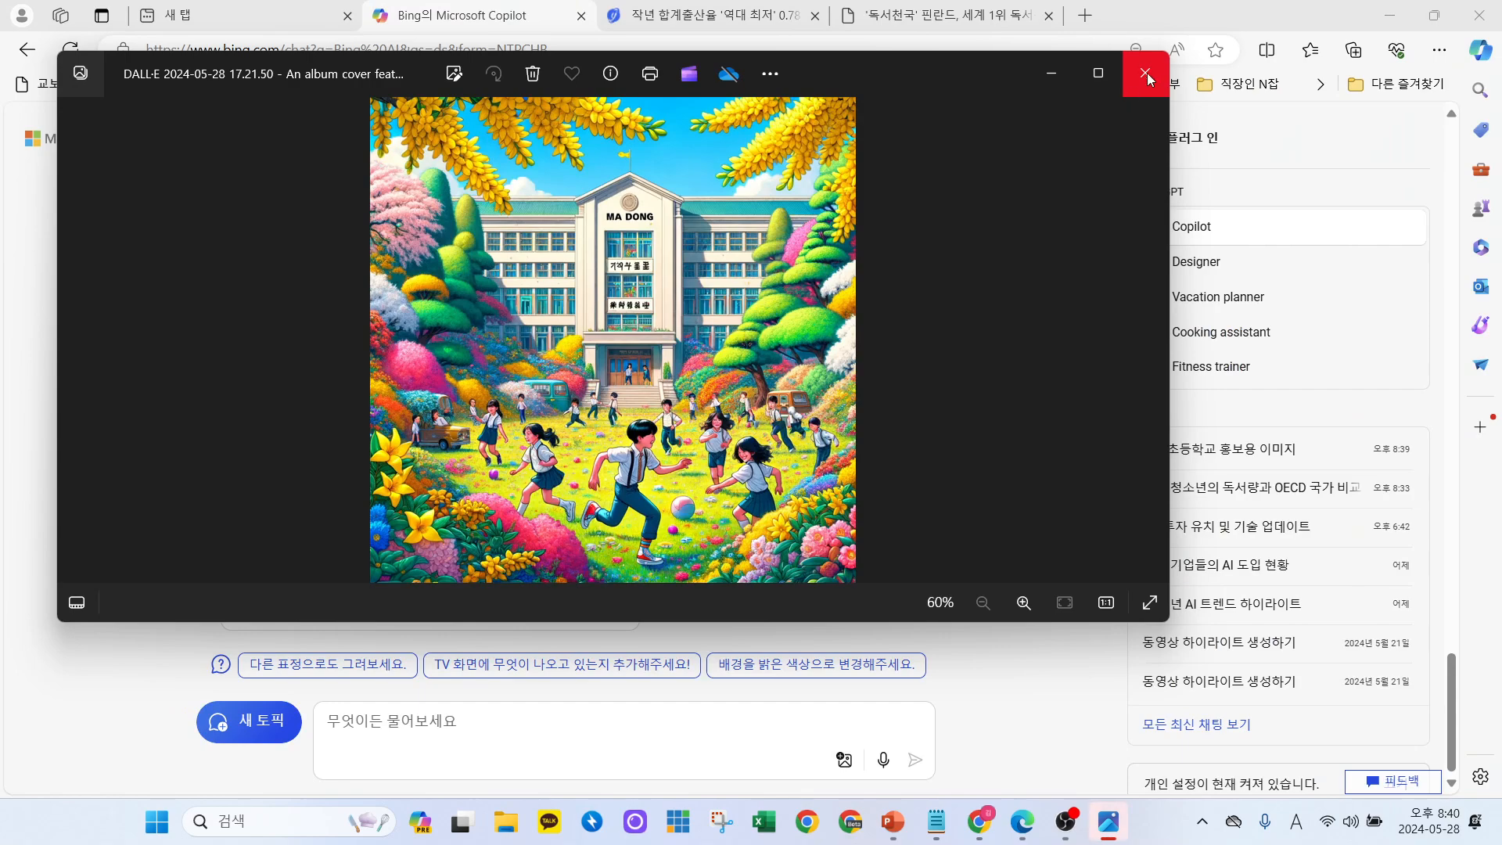
{"action": "left_click", "coordinate": [1145, 72]}
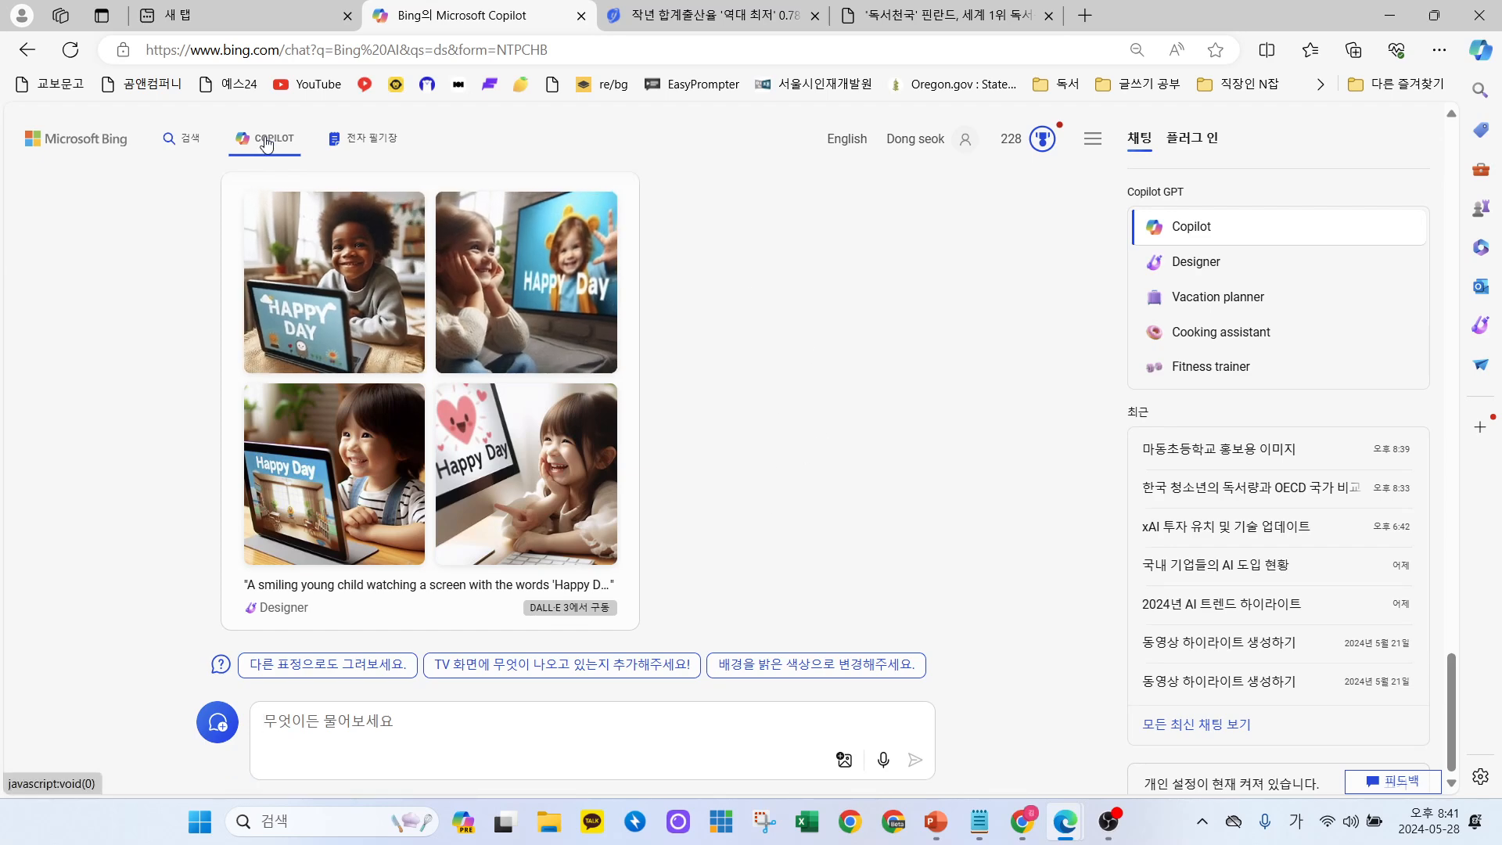
Start a new Copilot topic, then open the 전자 필기장 notebook page with its prompt field ready for entry.
{"action": "left_click", "coordinate": [218, 721]}
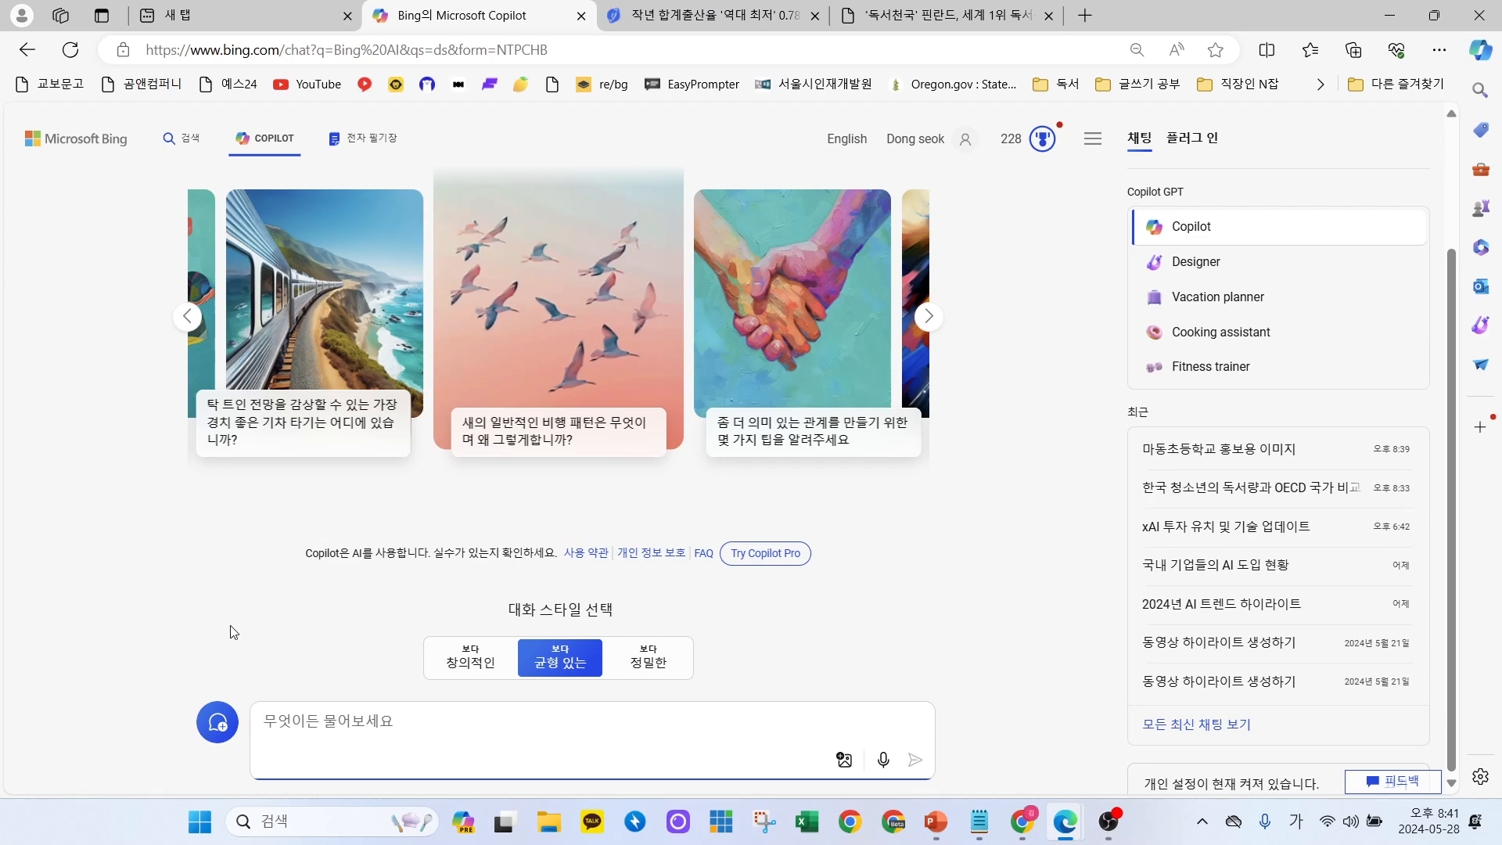
{"action": "left_click", "coordinate": [373, 147]}
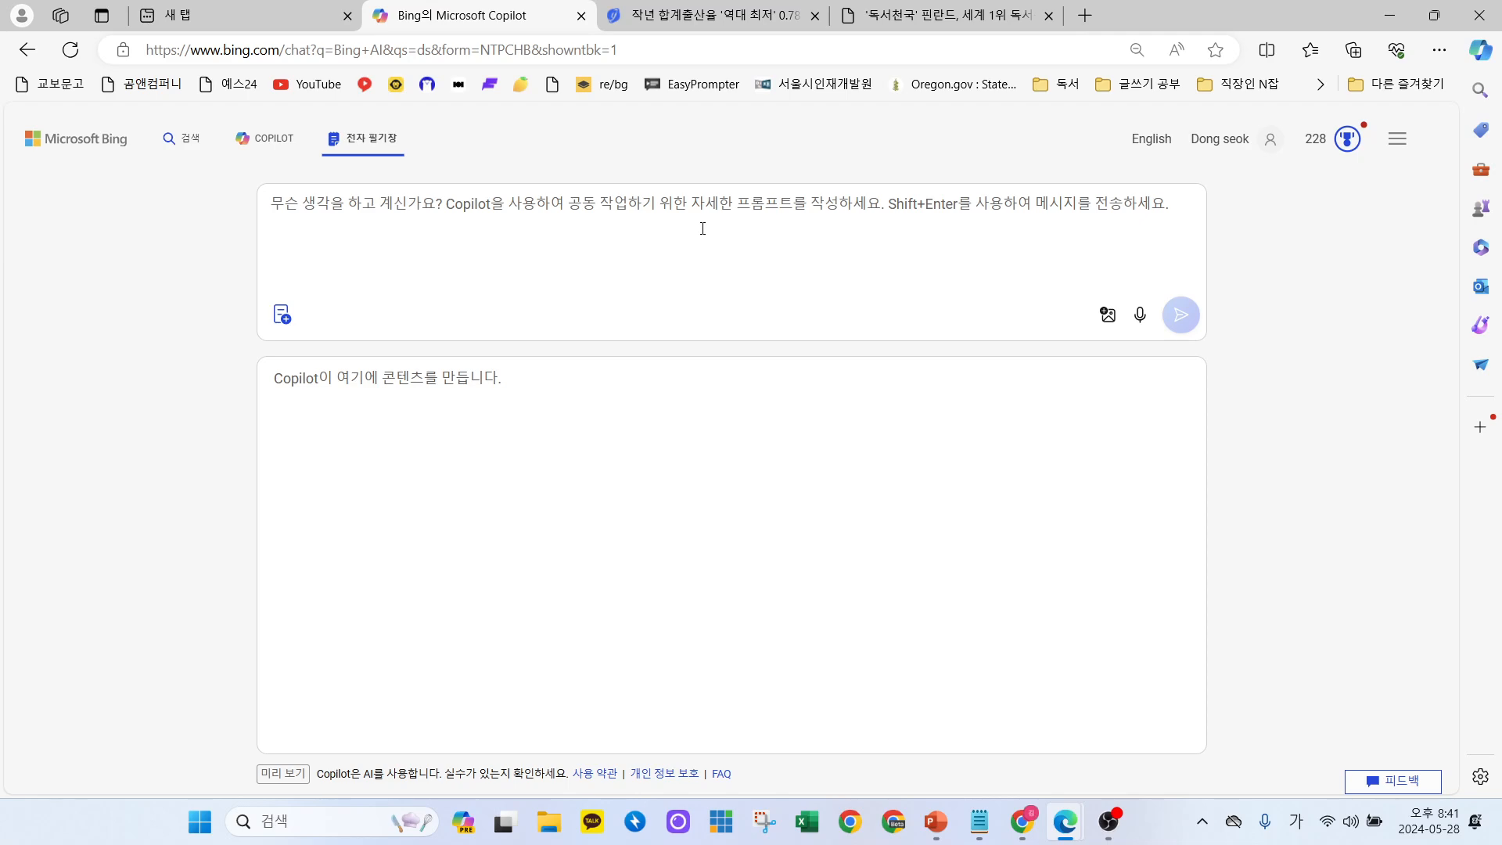
{"action": "left_click", "coordinate": [463, 236]}
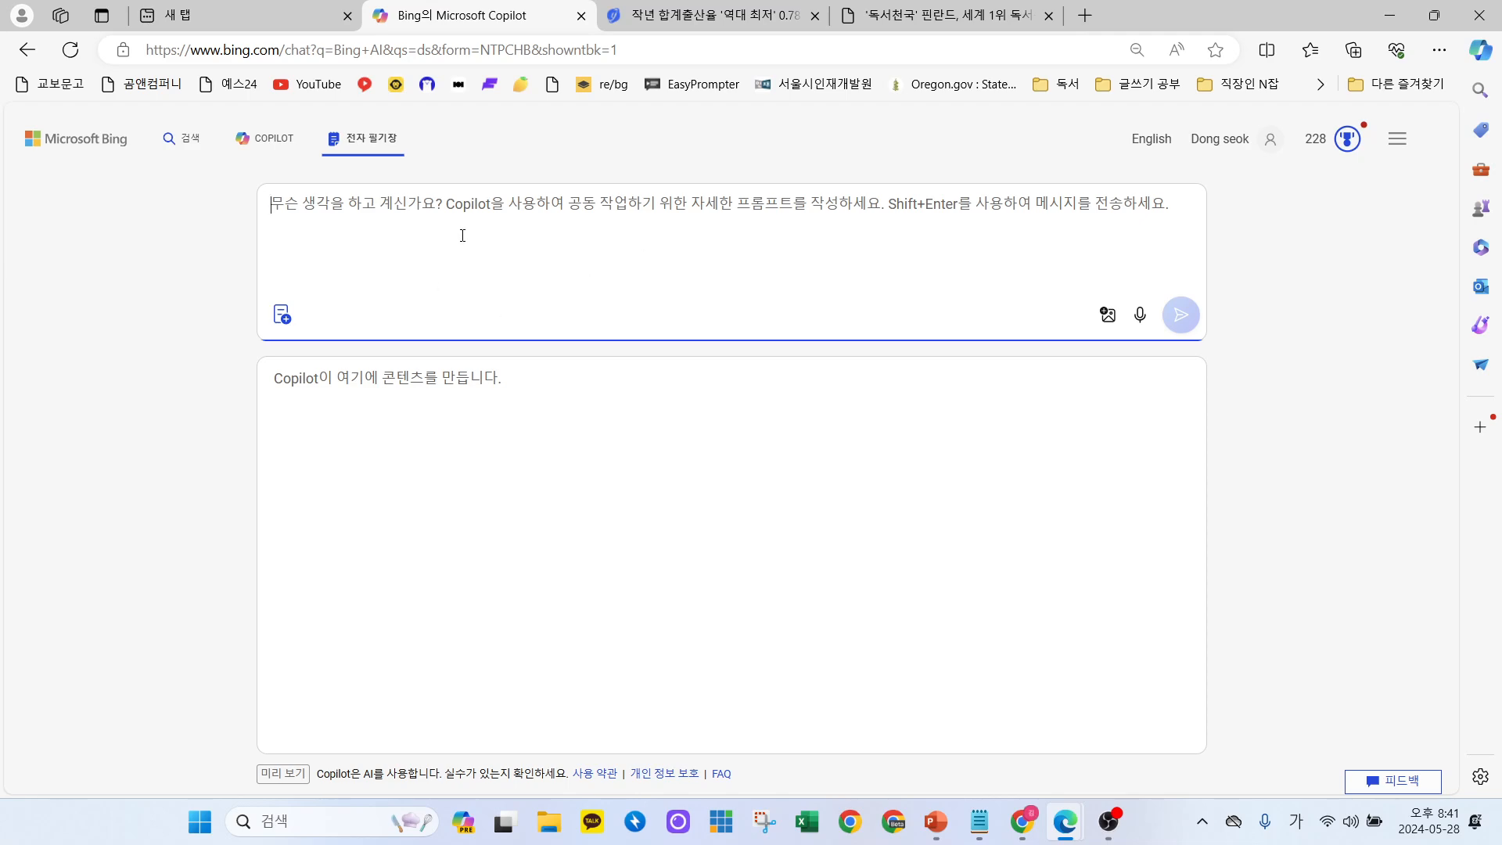
Switch to the YouTube video "One of the Greatest Speeches Ever | Steve Jobs" in Chrome, play it briefly and pause it.
{"action": "left_click", "coordinate": [1017, 822]}
{"action": "left_click", "coordinate": [115, 18]}
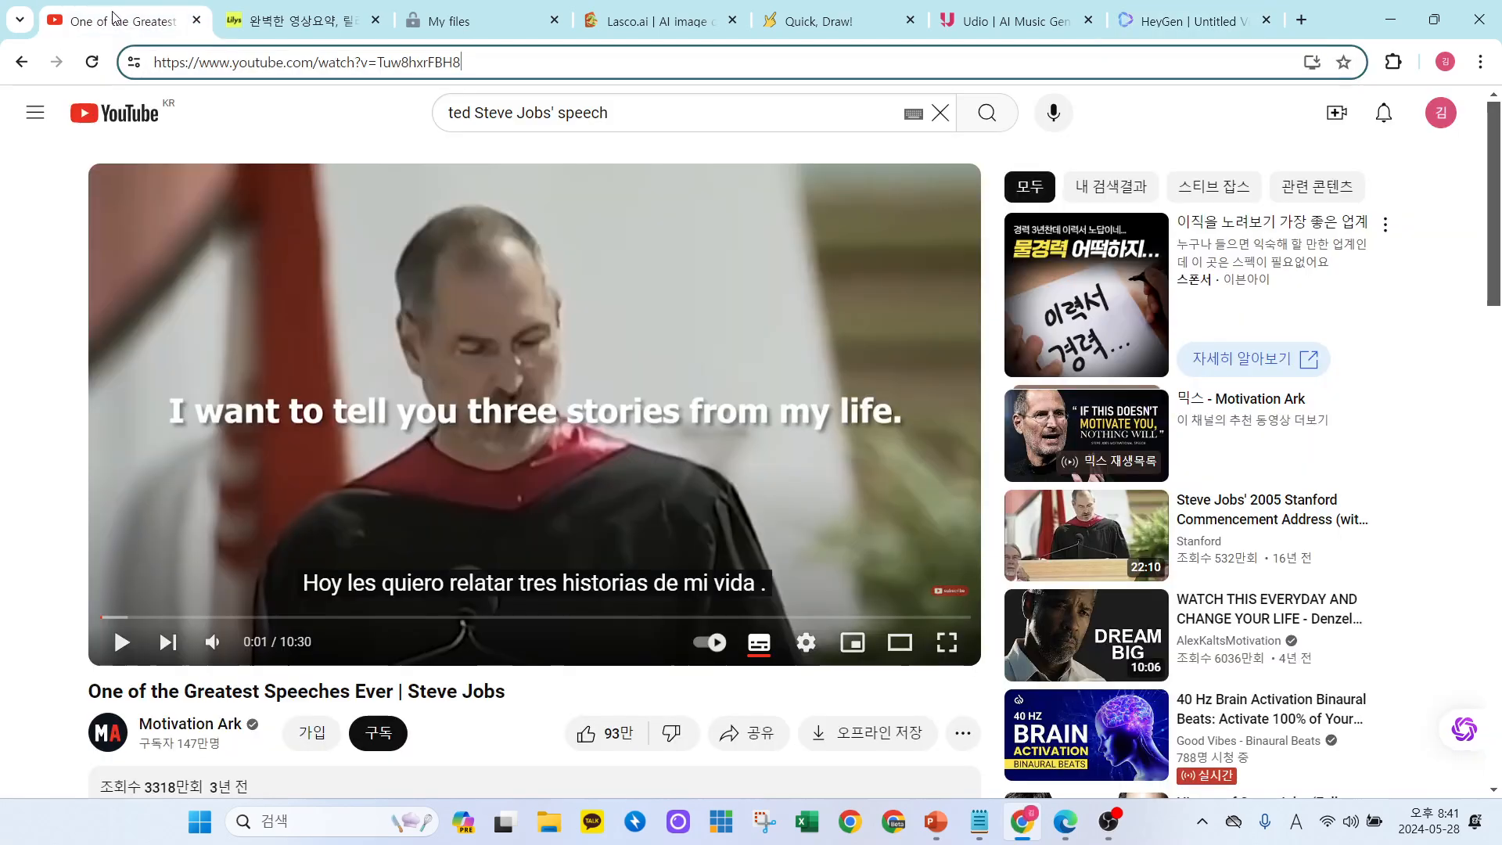
{"action": "left_click", "coordinate": [123, 645]}
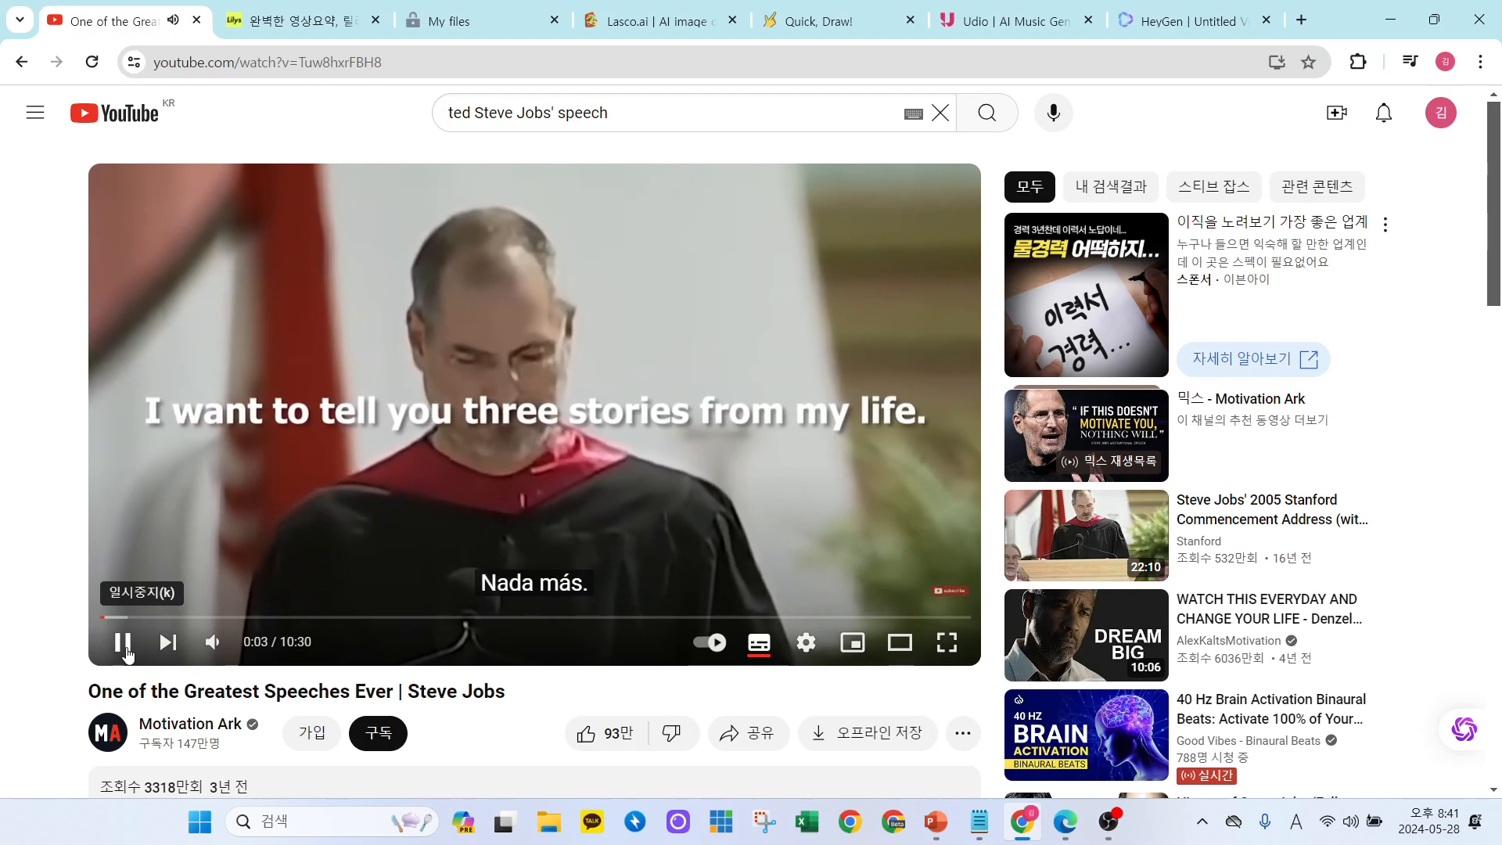
{"action": "left_click", "coordinate": [126, 651]}
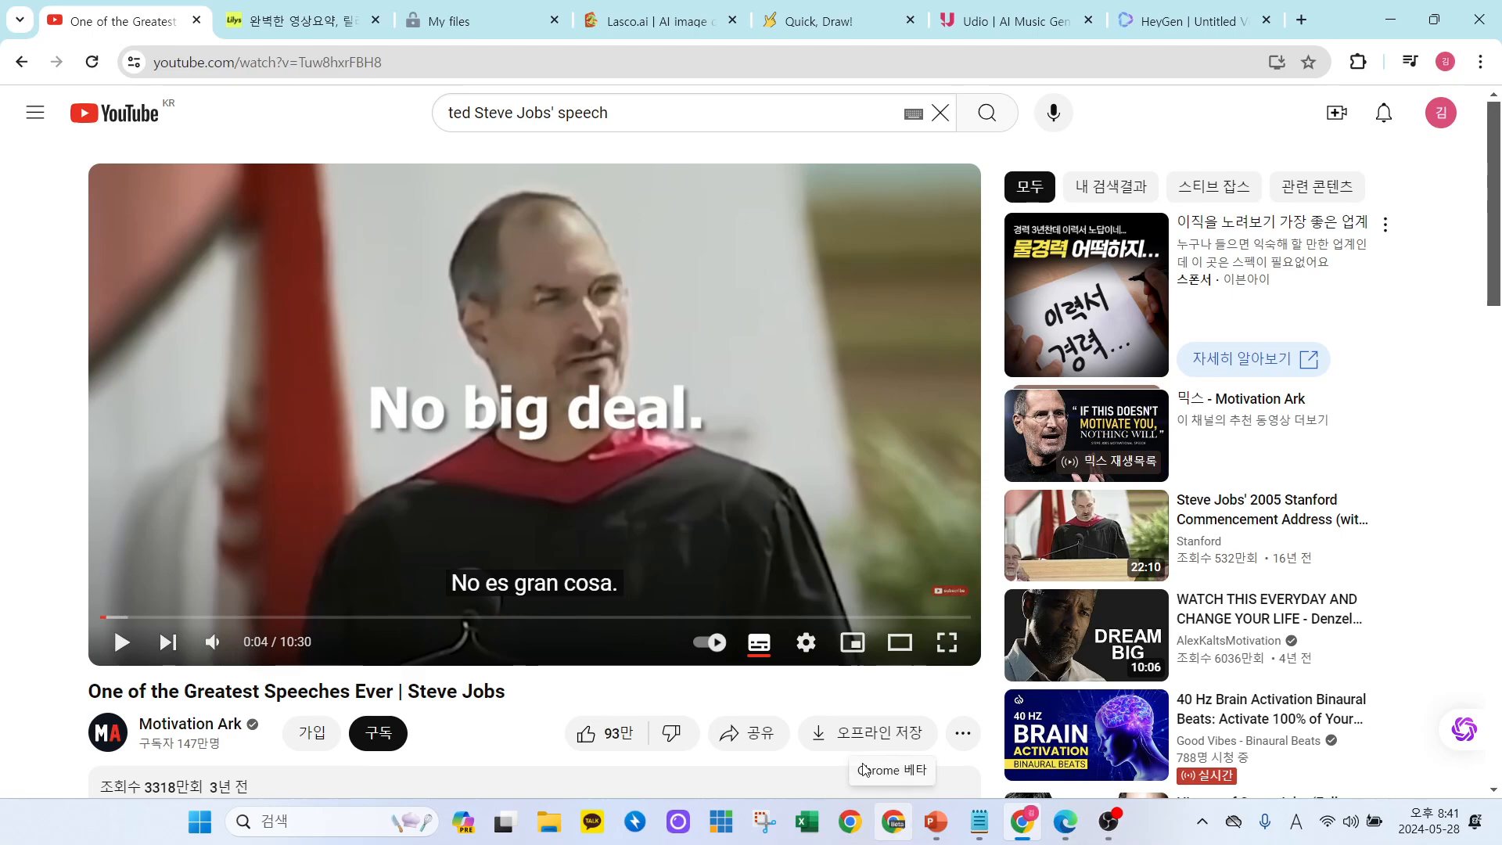
Switch to the Edge window with the Oregon.gov page and bring up its YouTube tab with the Steve Jobs speech.
{"action": "left_click", "coordinate": [1065, 835]}
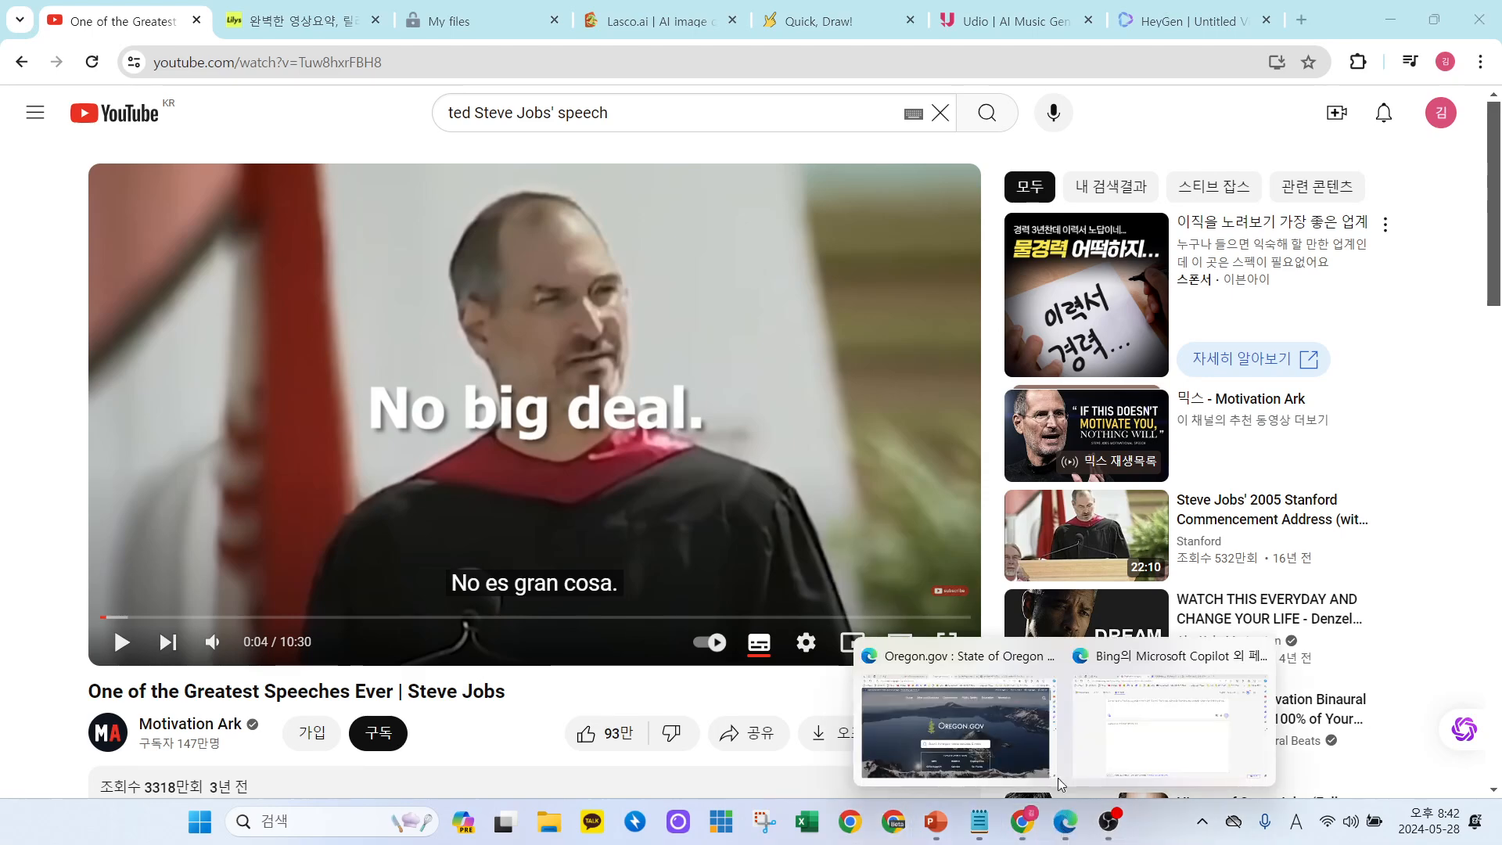
{"action": "left_click", "coordinate": [973, 700]}
{"action": "left_click", "coordinate": [414, 15]}
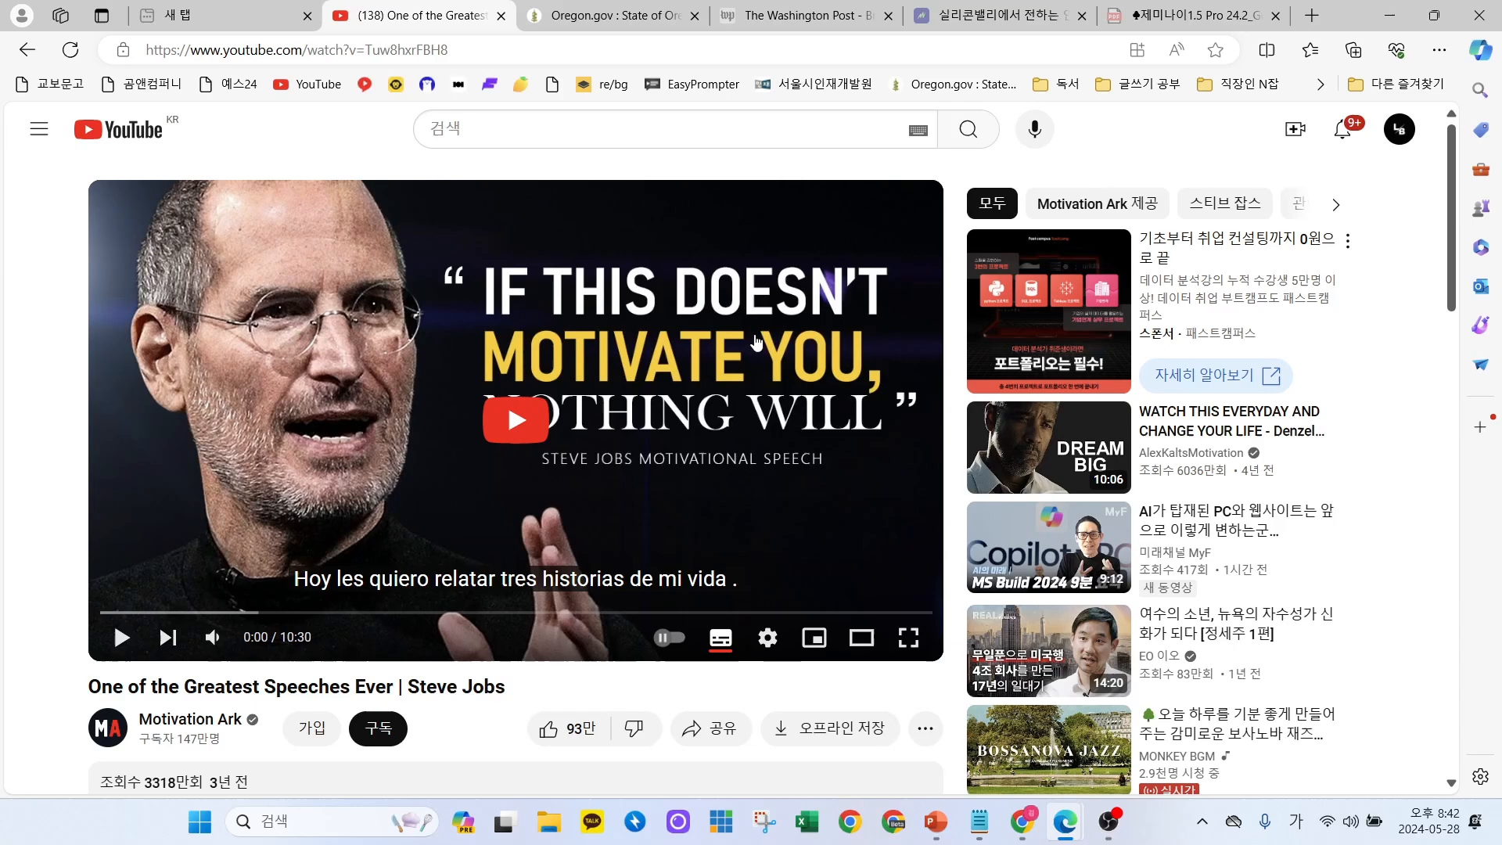
Open the Copilot sidebar beside the video, start a new topic and generate the video highlights with 동영상 하이라이트 생성하기.
{"action": "left_click", "coordinate": [1480, 50]}
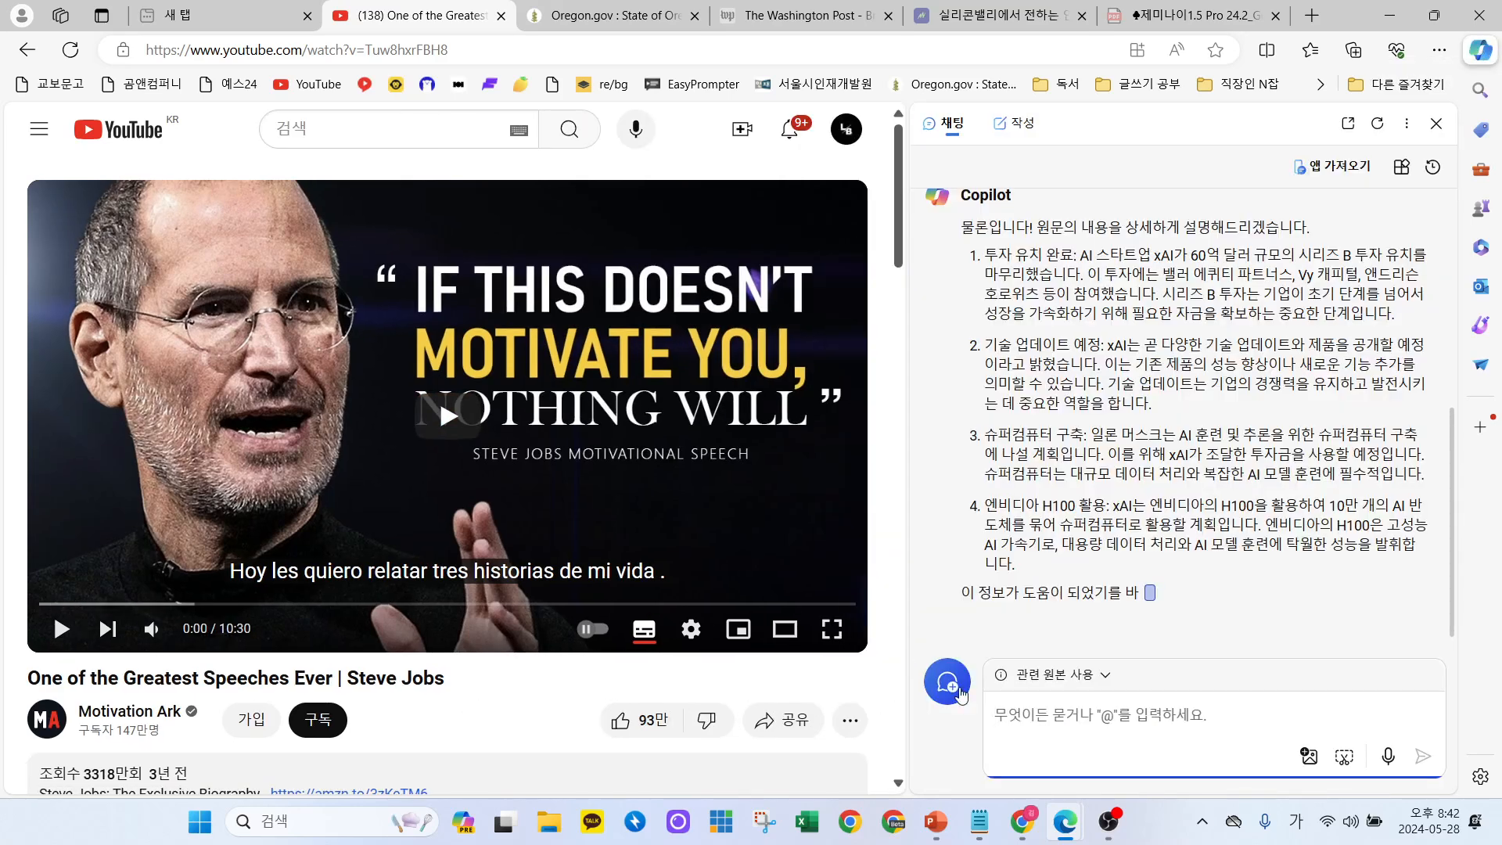
{"action": "left_click", "coordinate": [950, 683]}
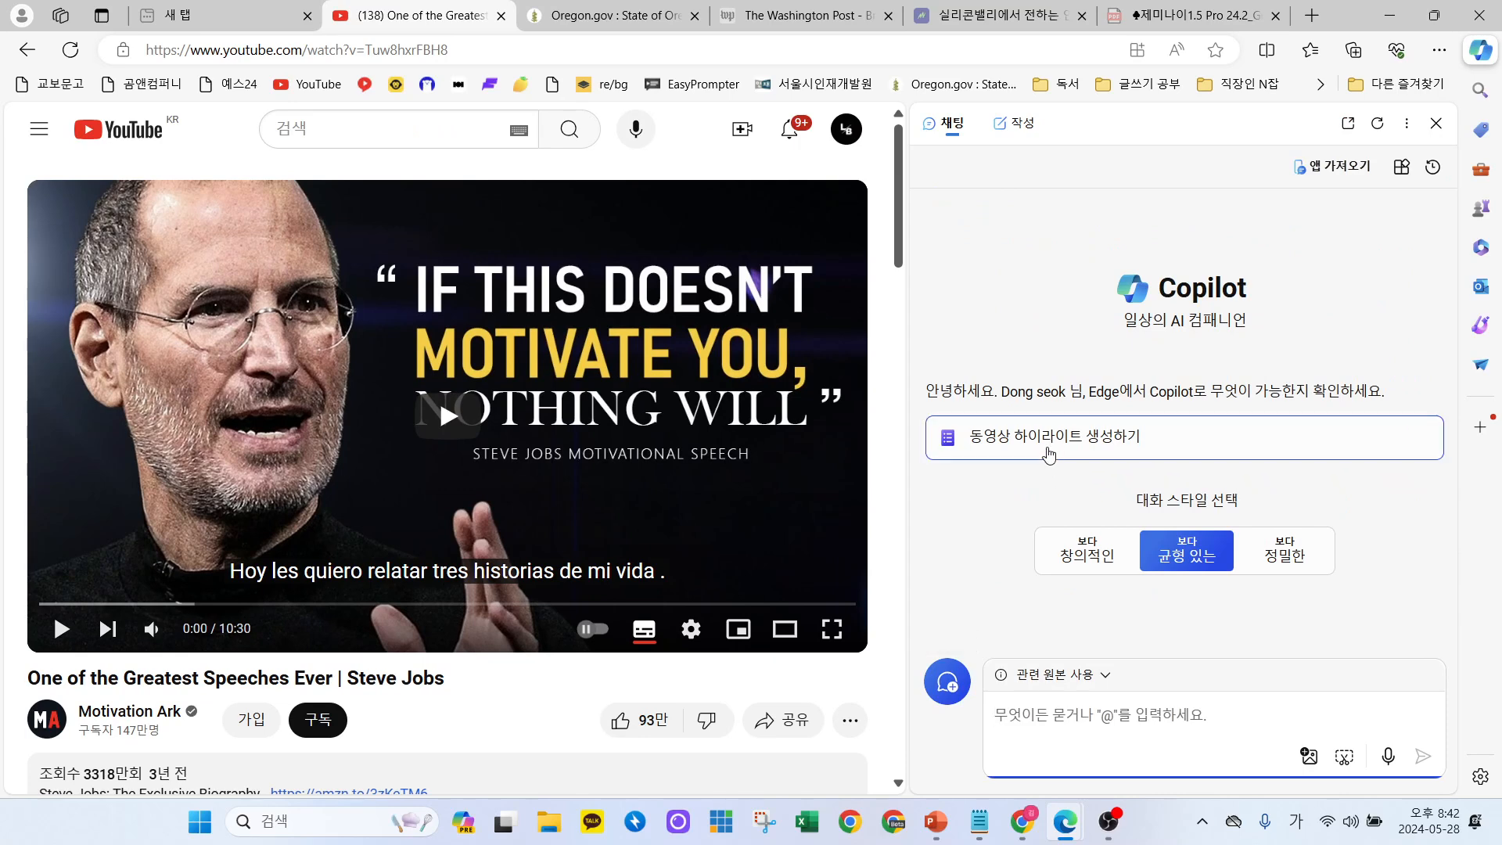
{"action": "left_click", "coordinate": [1064, 444]}
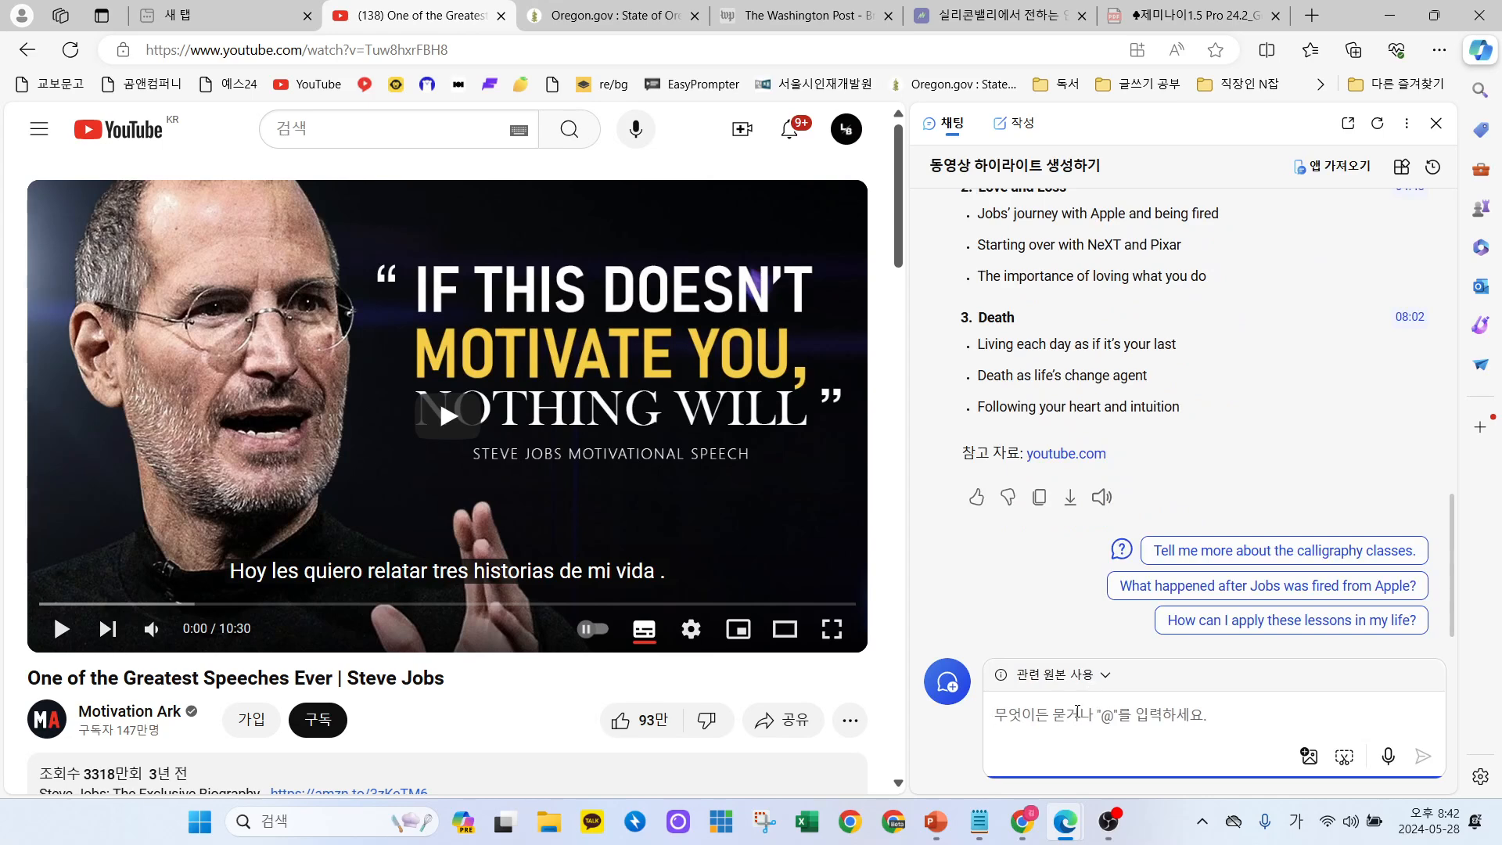
Ask Copilot to translate the video highlights into Korean with the prompt "한글로 번역해줘".
{"action": "type", "text": "gksr"}
{"action": "key", "text": "BackSpace"}
{"action": "key", "text": "BackSpace"}
{"action": "key", "text": "Hangul"}
{"action": "type", "text": "핸"}
{"action": "type", "text": "글로 번역해"}
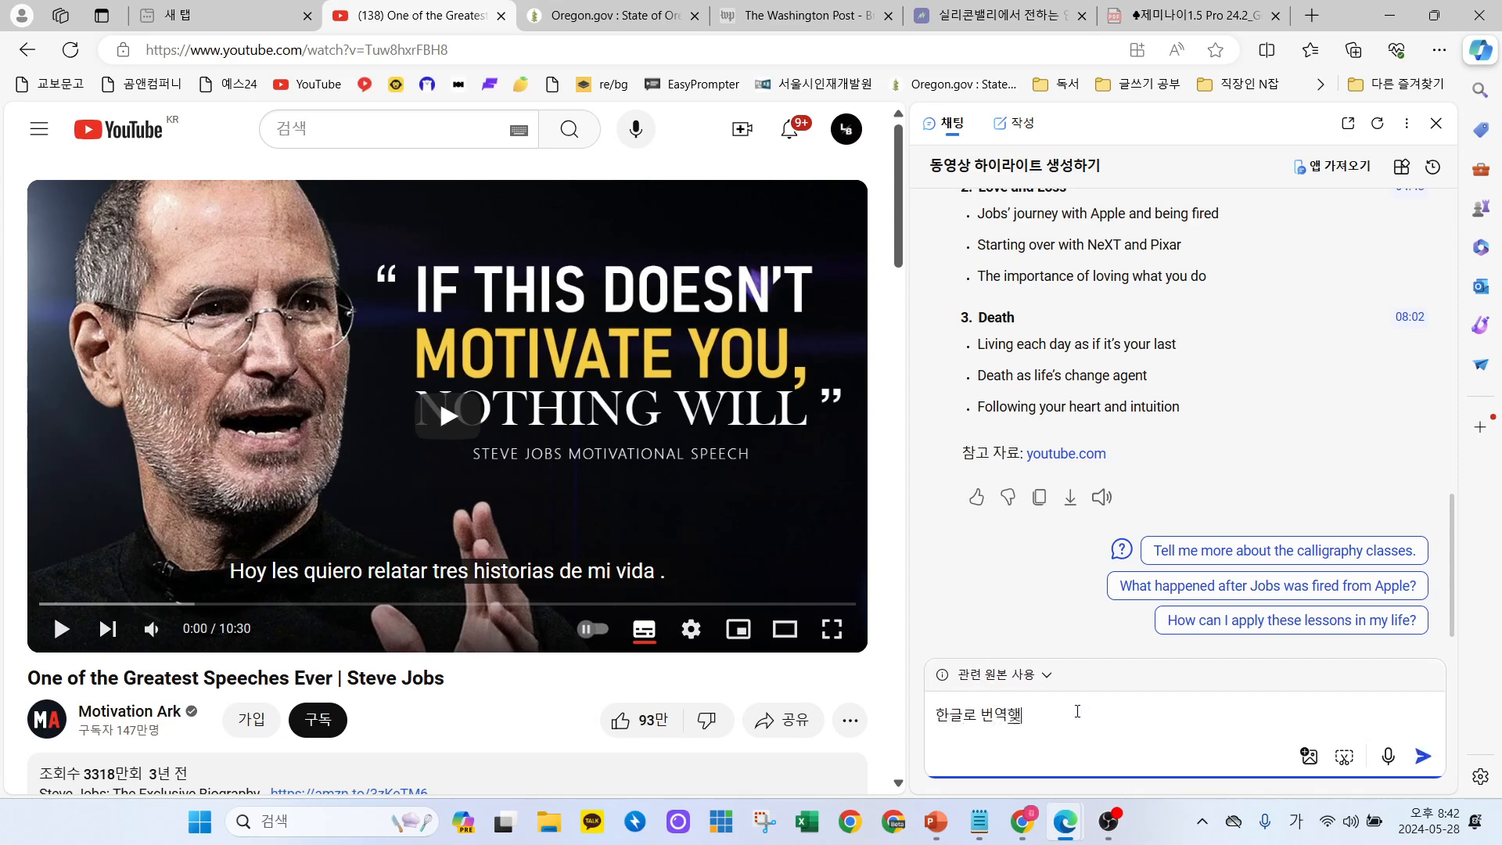
{"action": "type", "text": "줘"}
{"action": "key", "text": "Return"}
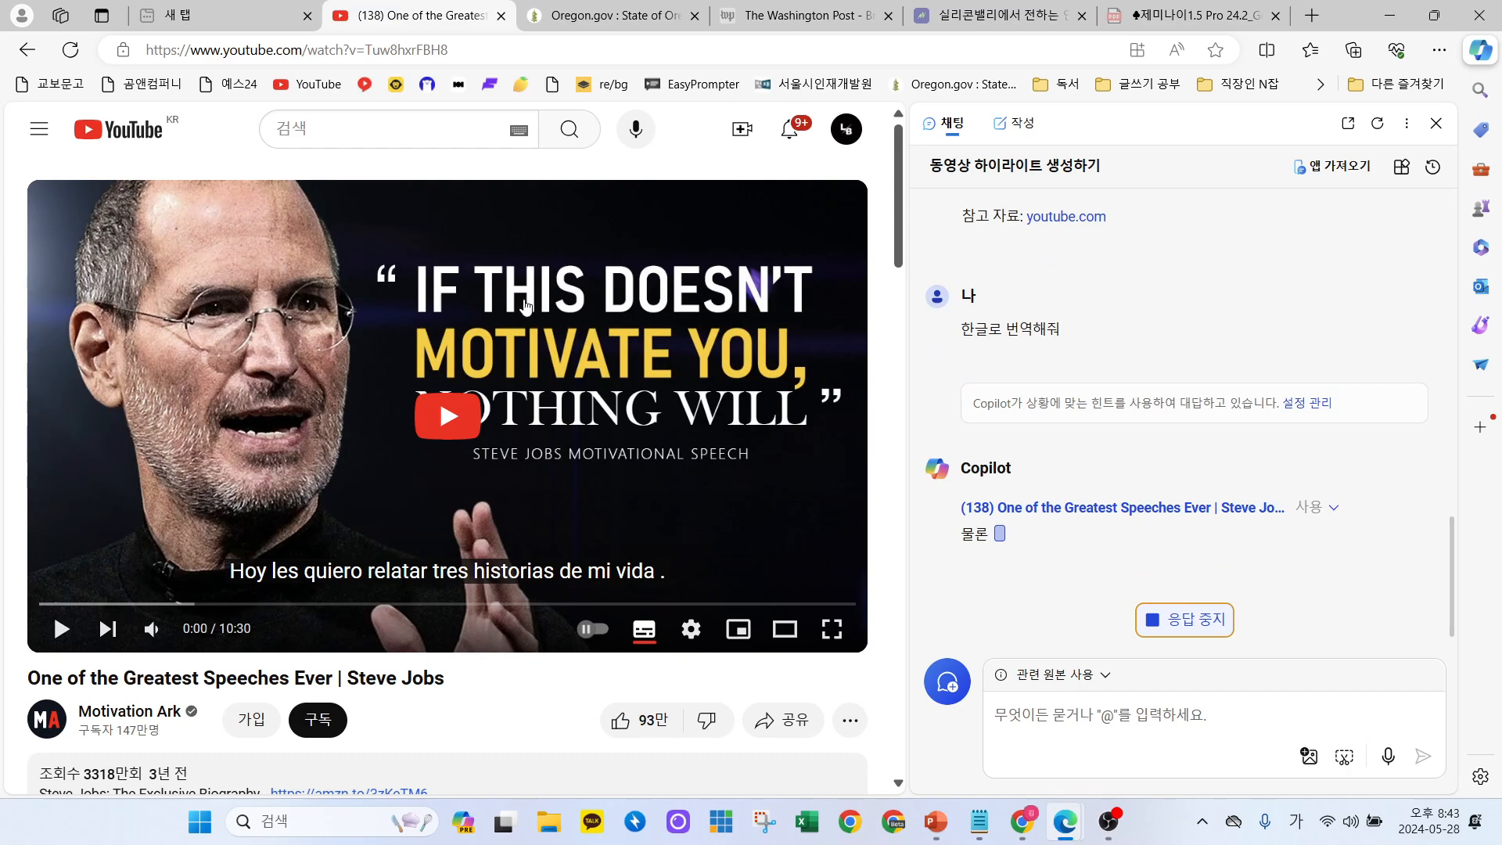
{"action": "left_click", "coordinate": [1097, 283]}
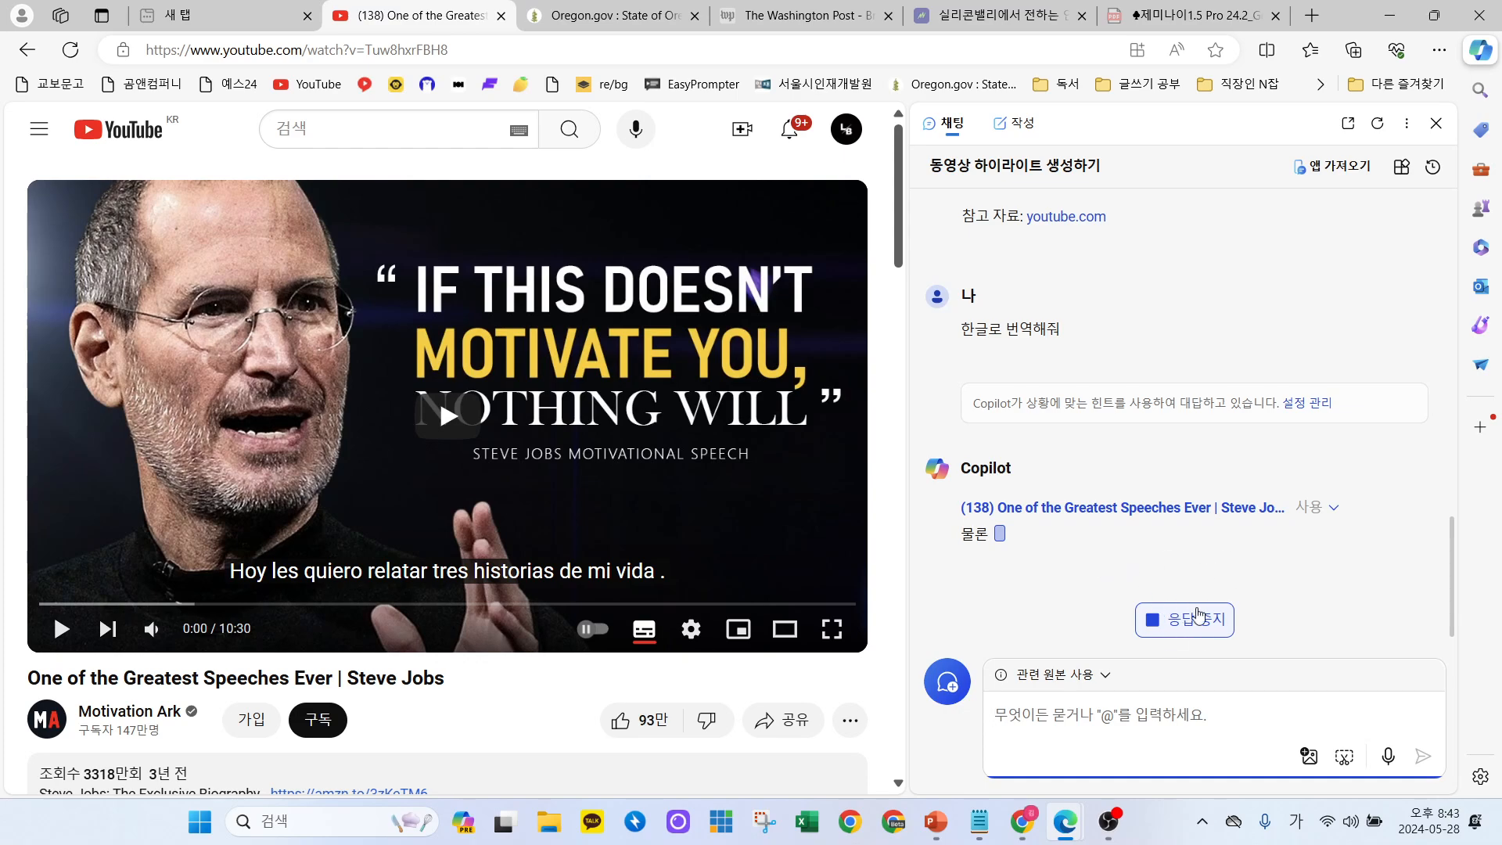
Switch to the Oregon.gov site, close the Copilot sidebar and open the Students and family page from the Education section.
{"action": "left_click", "coordinate": [588, 21]}
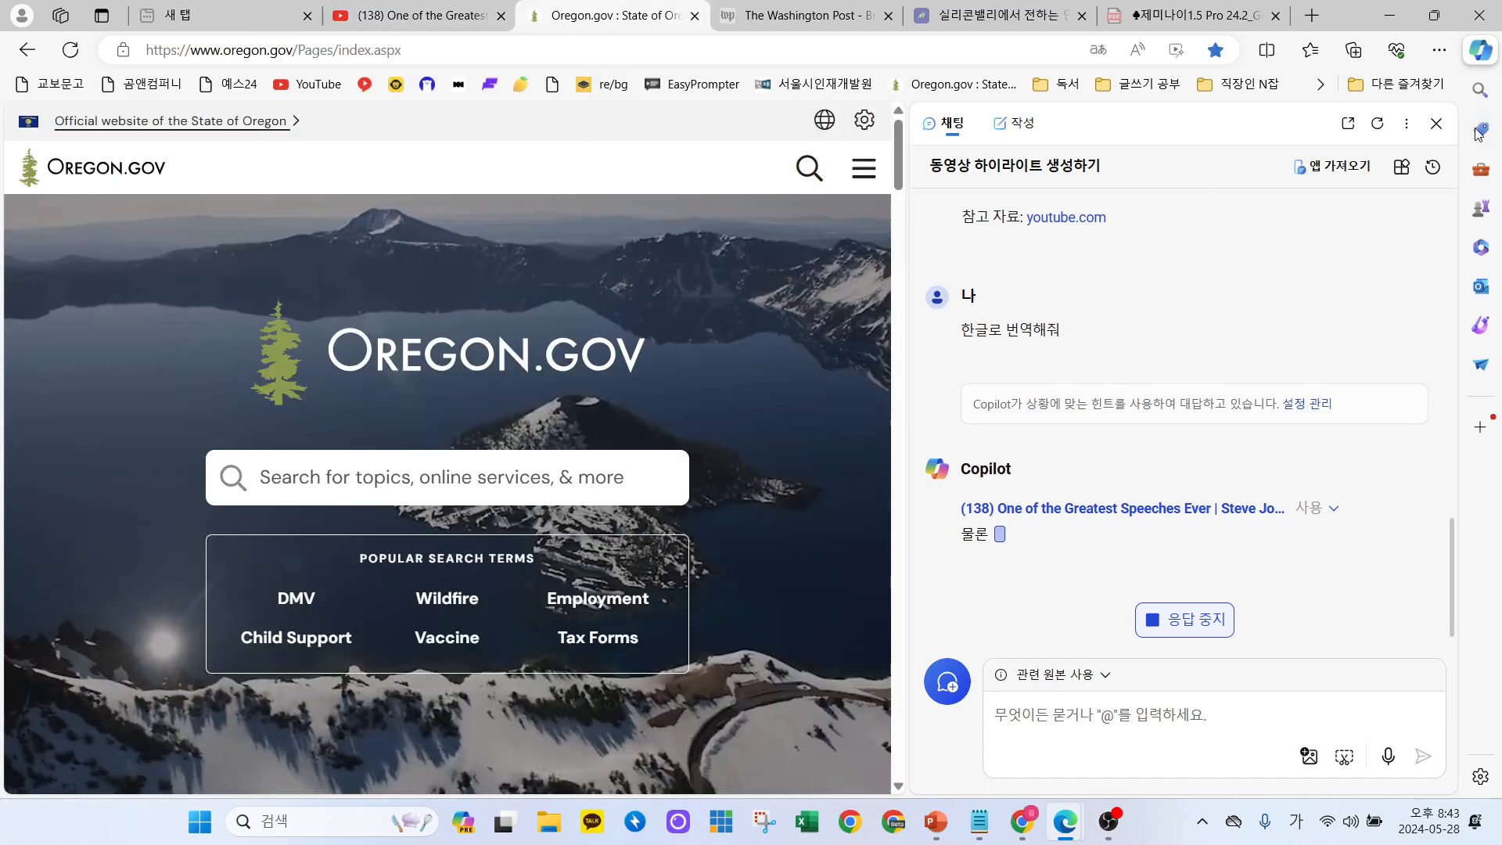
{"action": "left_click", "coordinate": [1436, 123]}
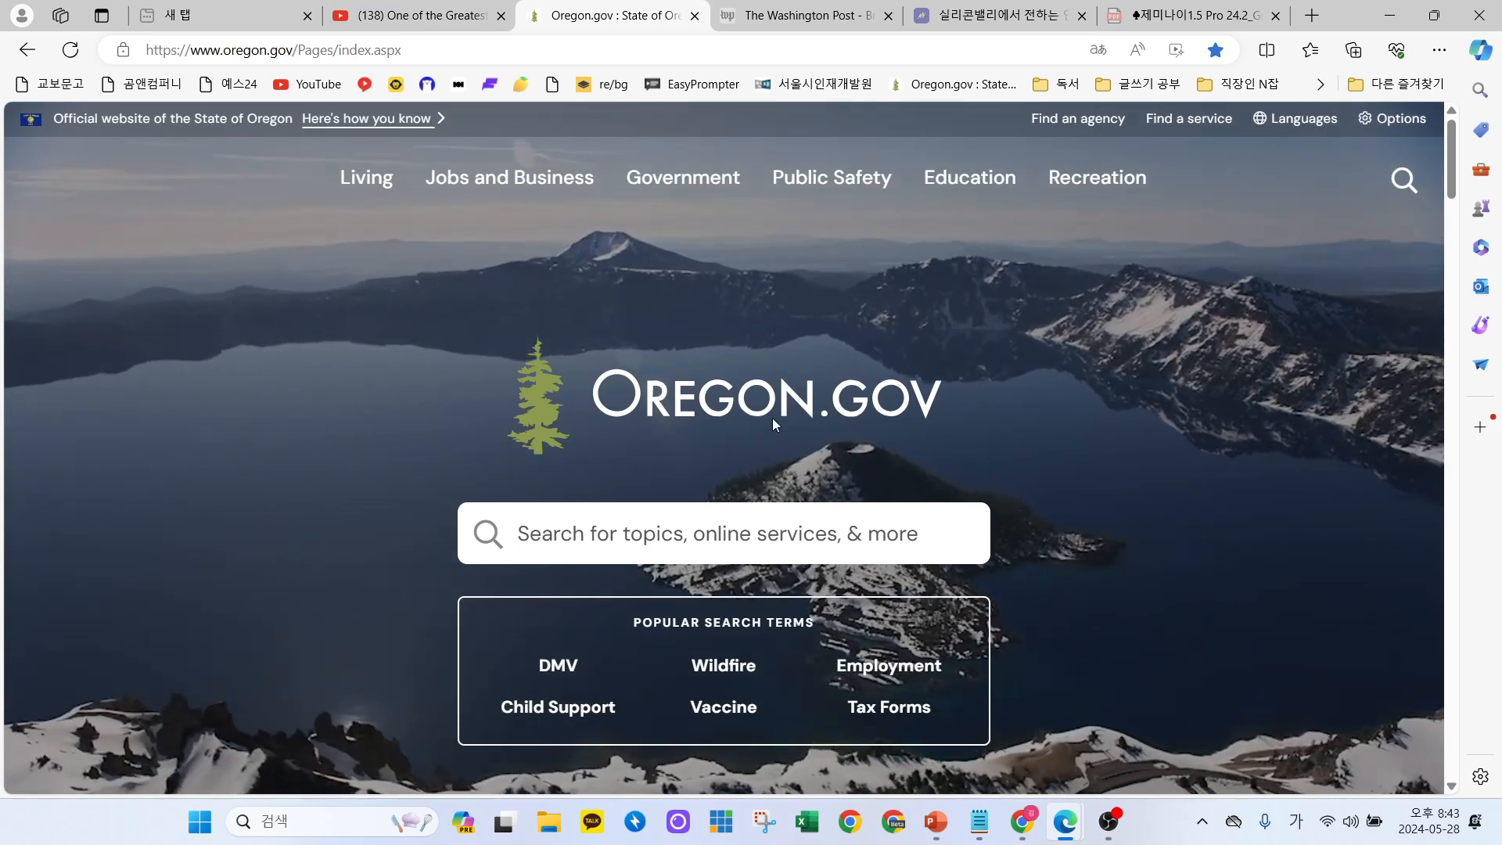
{"action": "scroll", "coordinate": [754, 424], "scroll_direction": "down", "scroll_amount": 1}
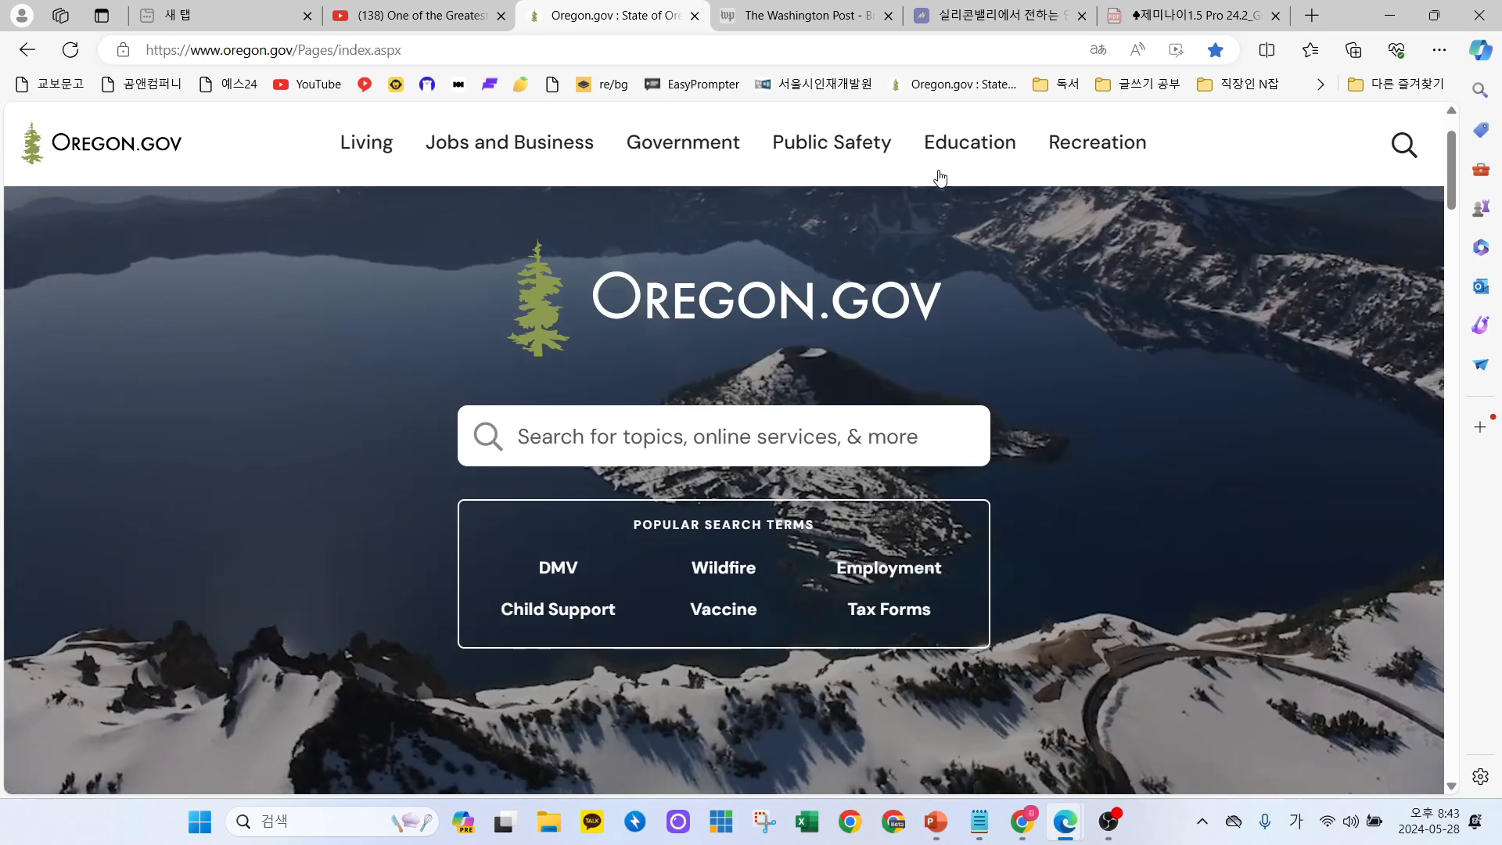
{"action": "left_click", "coordinate": [962, 149]}
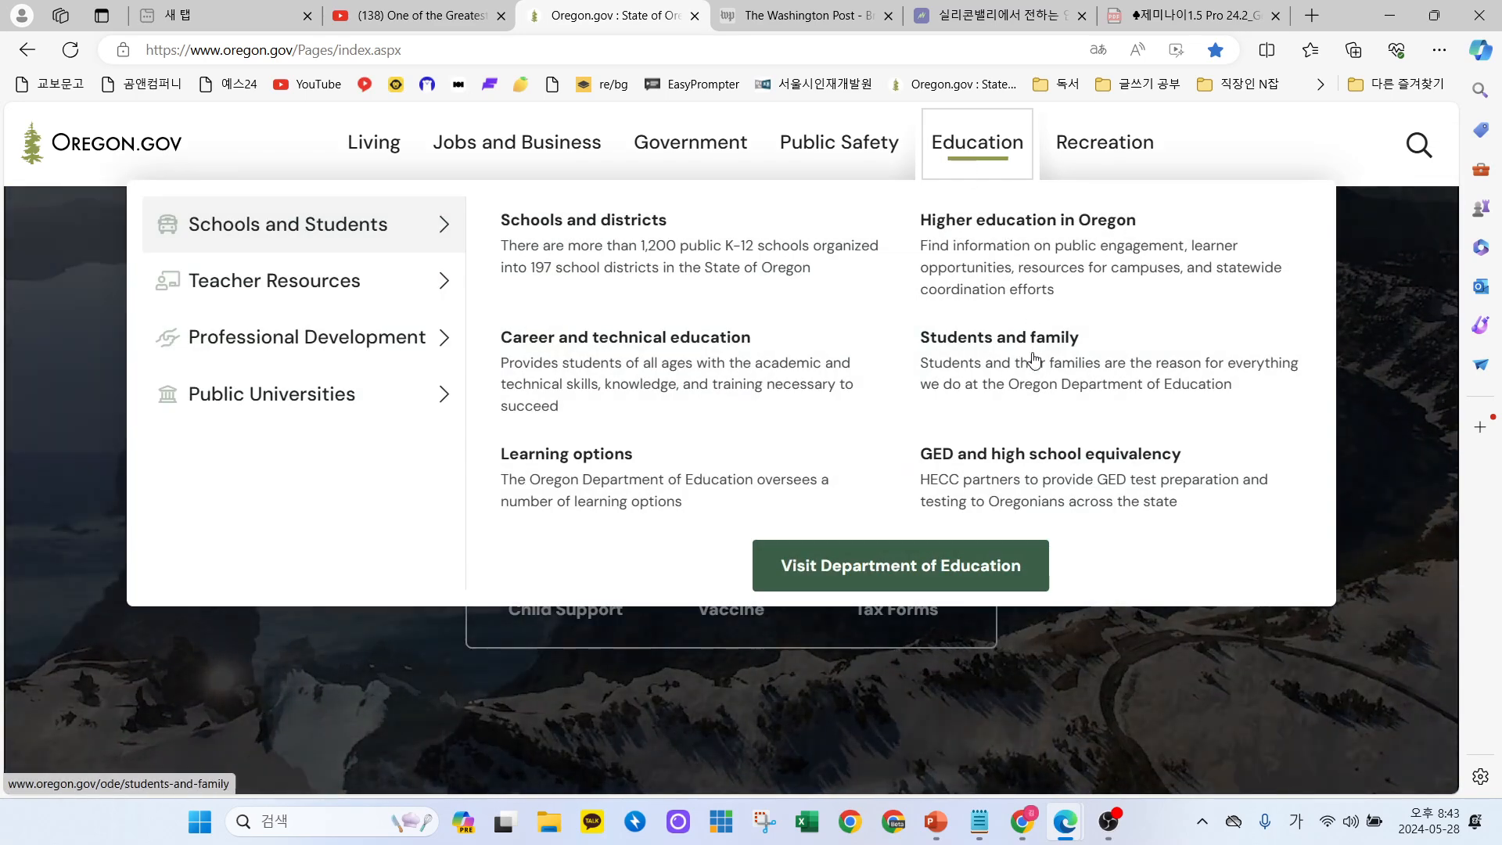
{"action": "left_click", "coordinate": [1005, 346]}
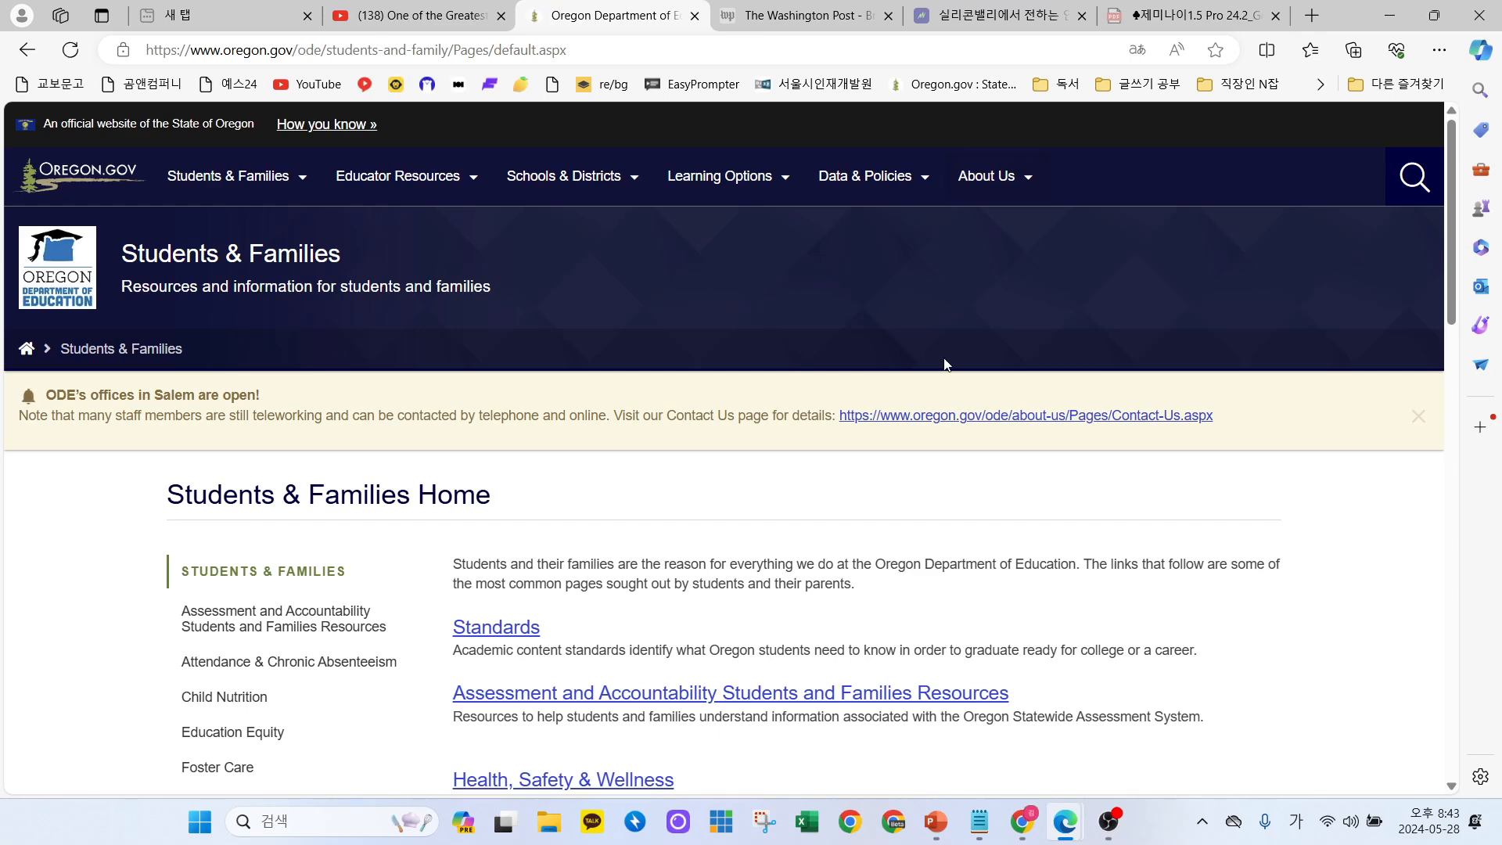
{"action": "right_click", "coordinate": [980, 492]}
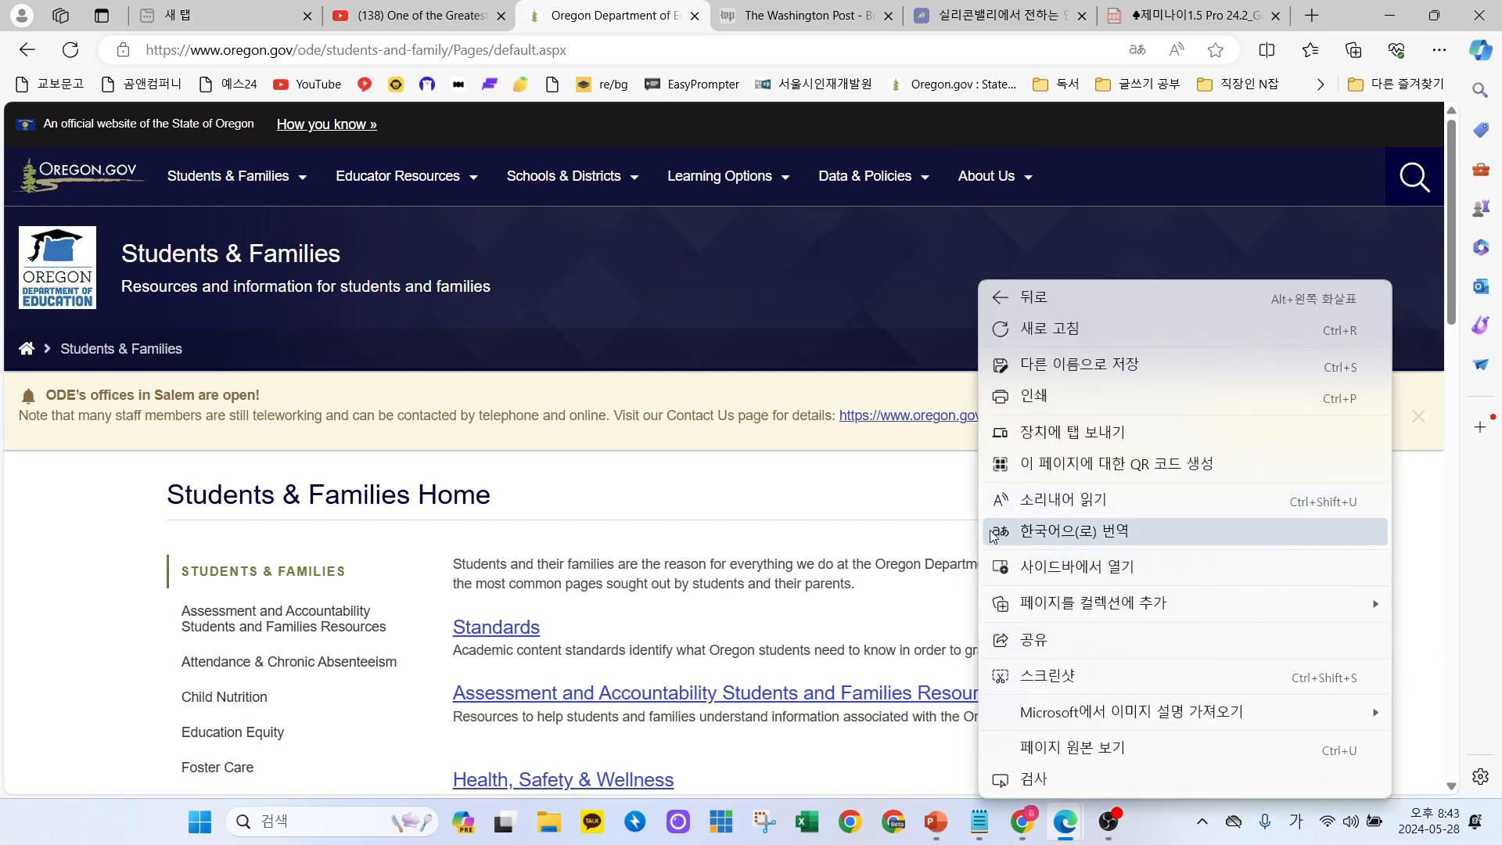
{"action": "left_click", "coordinate": [911, 498]}
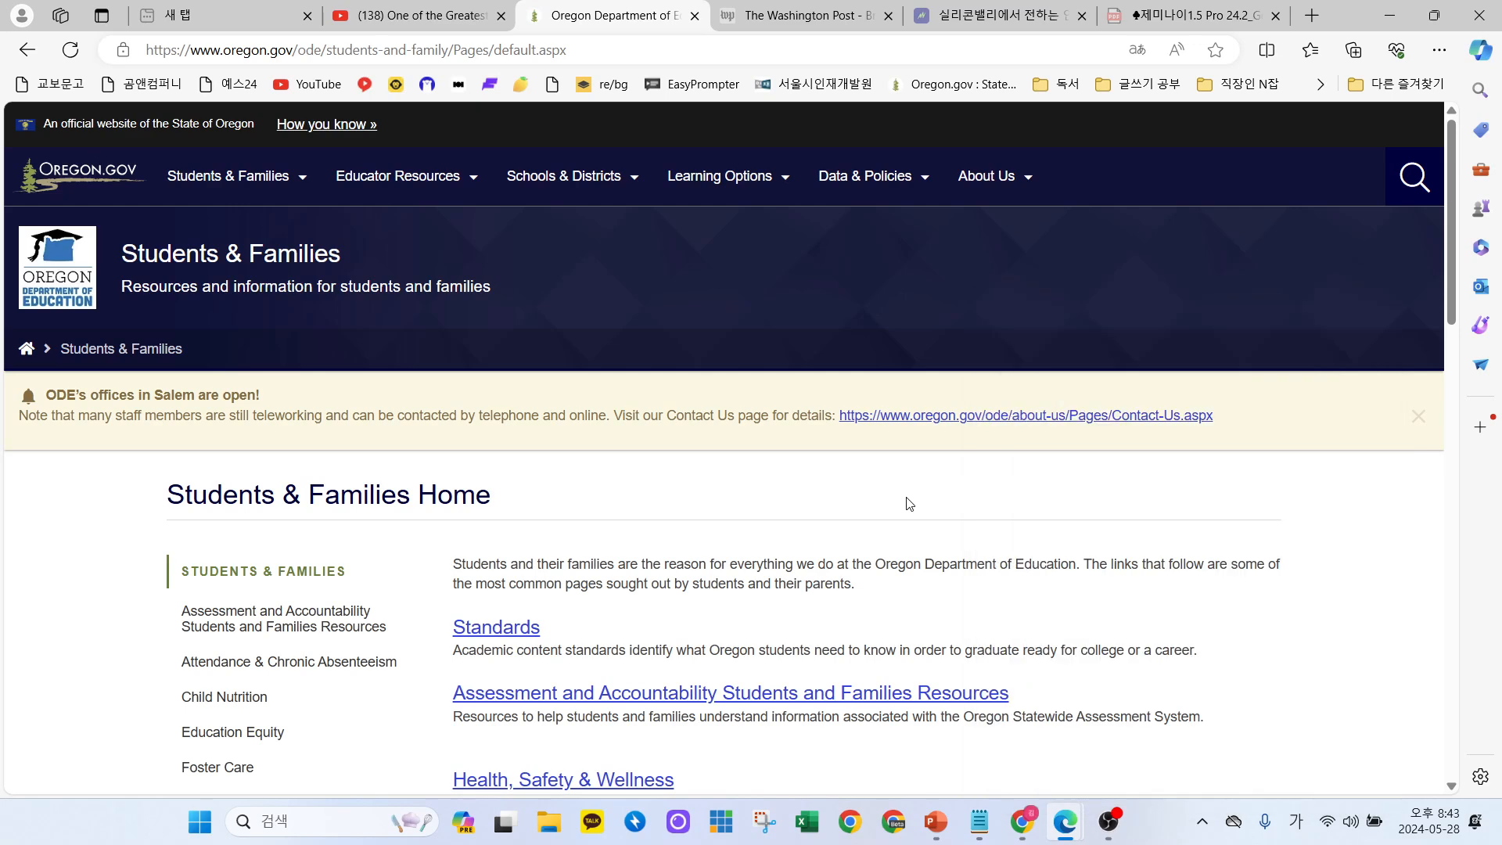
Reopen the Copilot sidebar, start a new topic and generate a summary of the Students & Families page while looking through it.
{"action": "left_click", "coordinate": [1481, 50]}
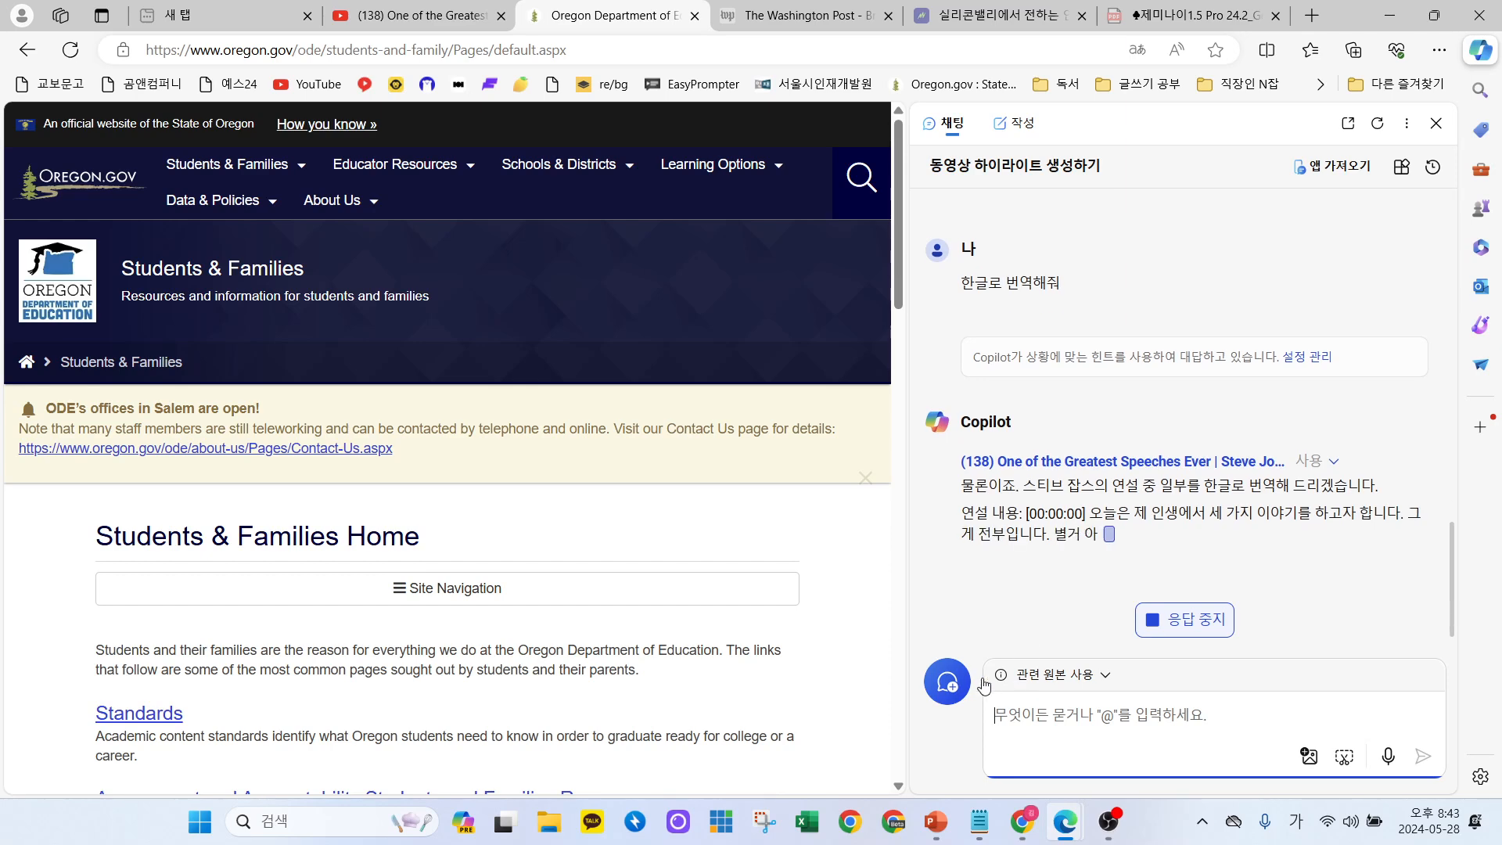
{"action": "left_click", "coordinate": [951, 690]}
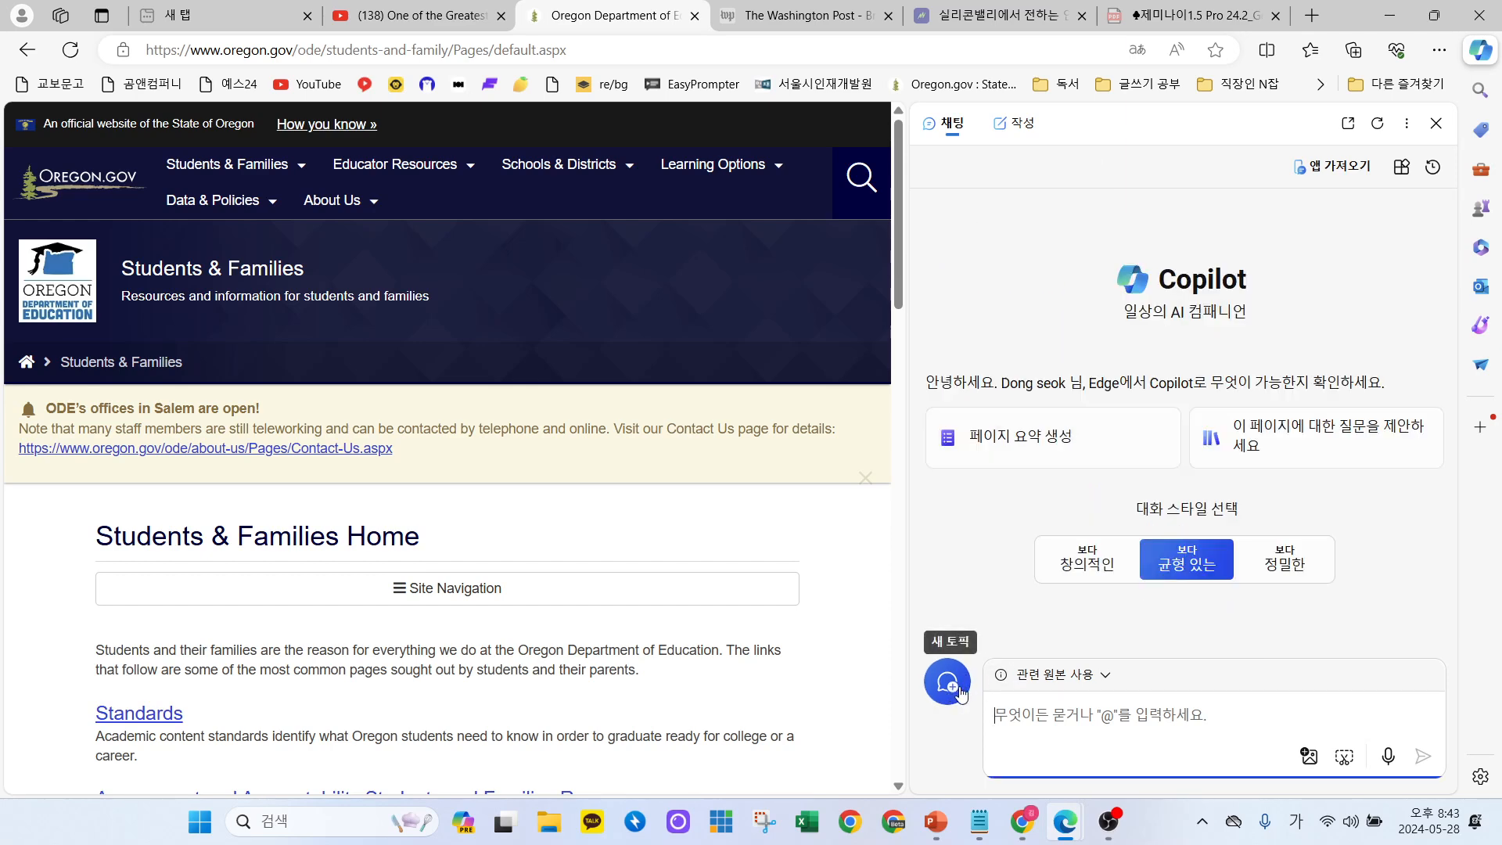
{"action": "left_click", "coordinate": [1050, 458]}
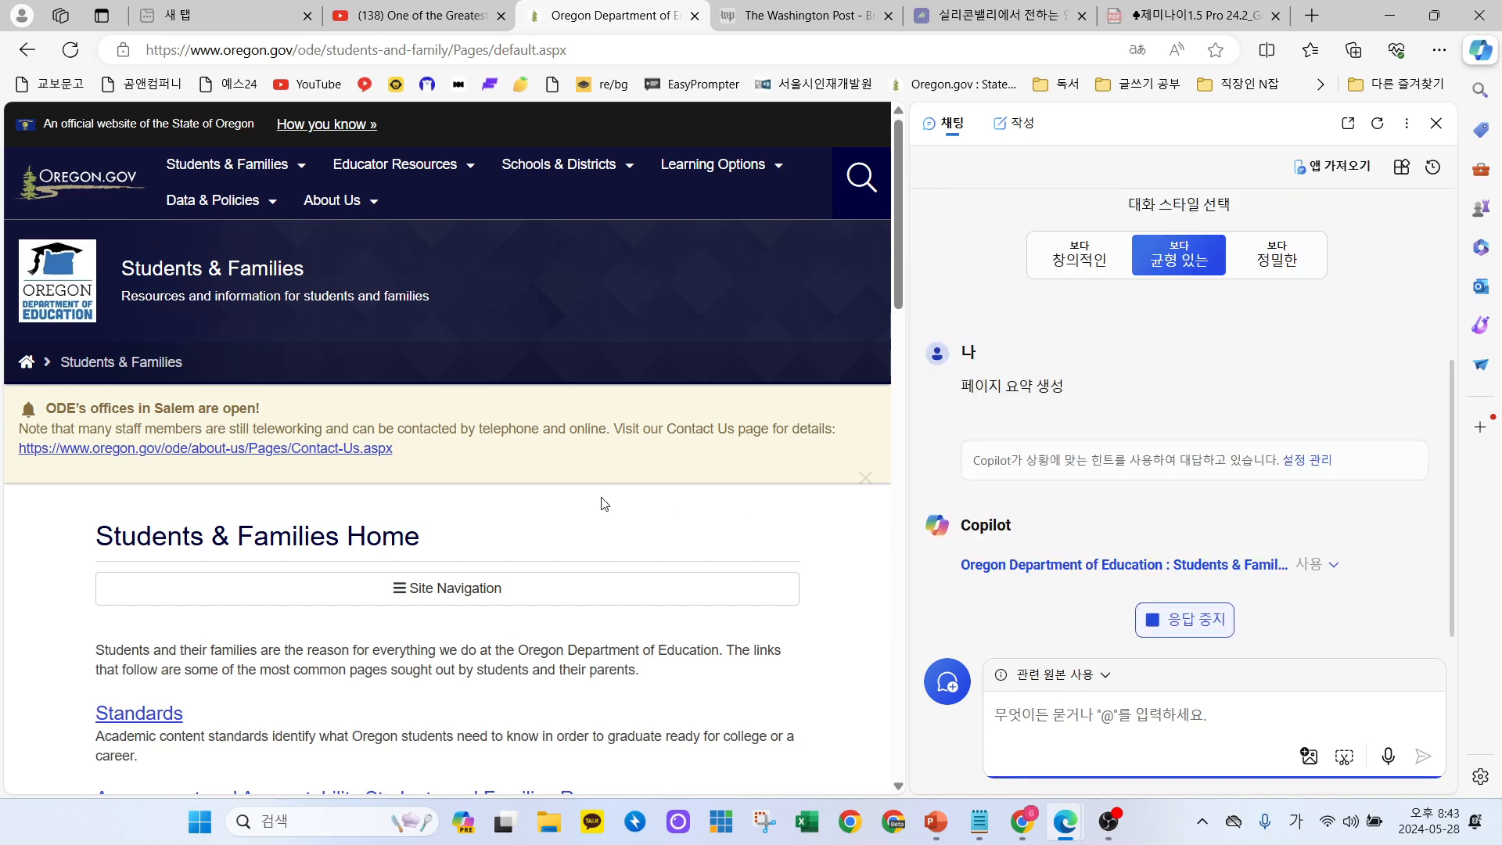
{"action": "scroll", "coordinate": [543, 409], "scroll_direction": "down", "scroll_amount": 7}
{"action": "scroll", "coordinate": [488, 326], "scroll_direction": "down", "scroll_amount": 10}
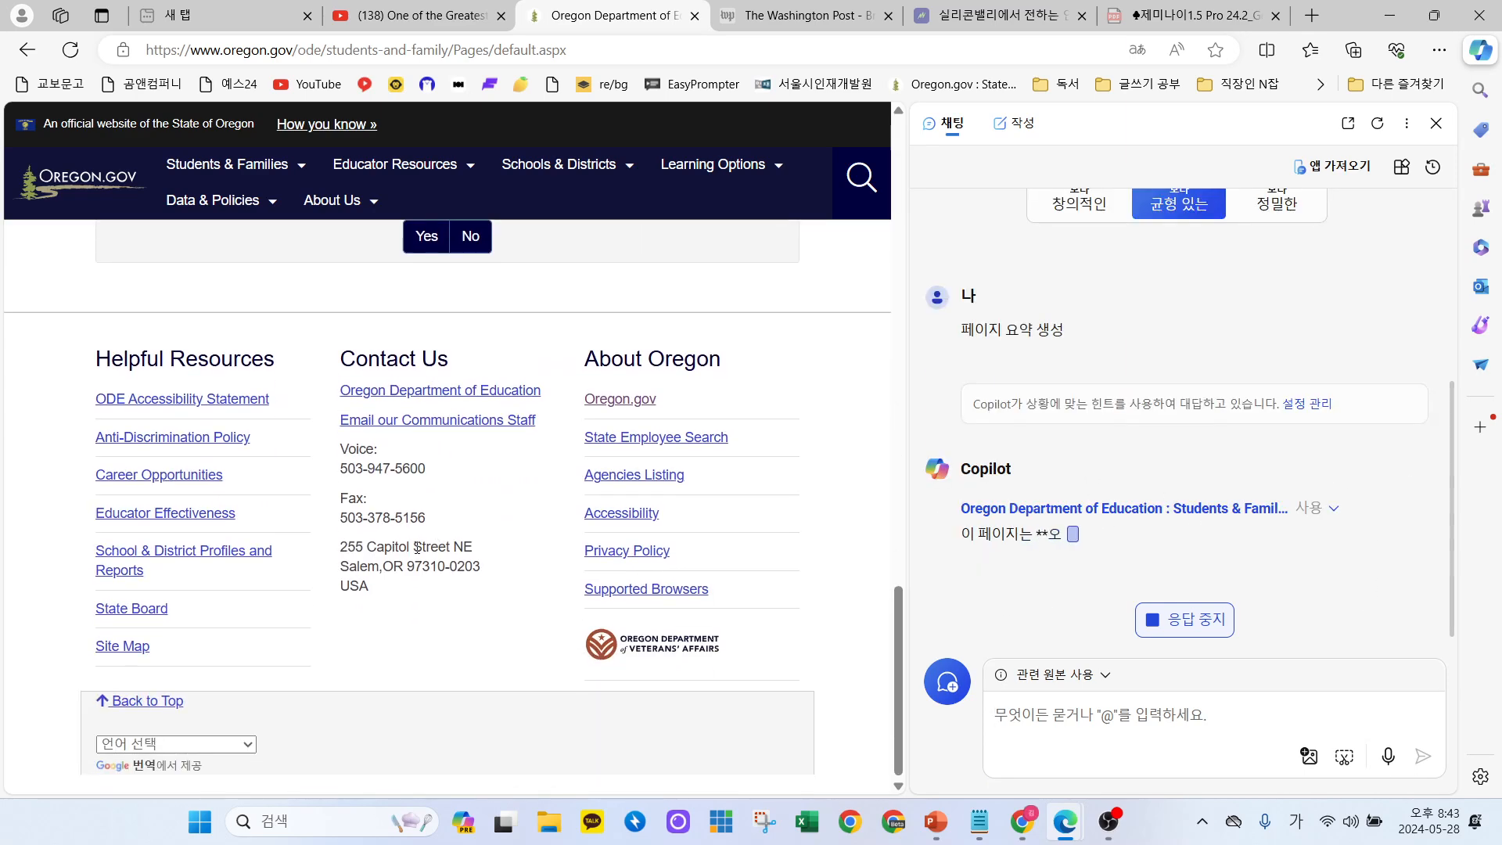
{"action": "scroll", "coordinate": [625, 469], "scroll_direction": "up", "scroll_amount": 8}
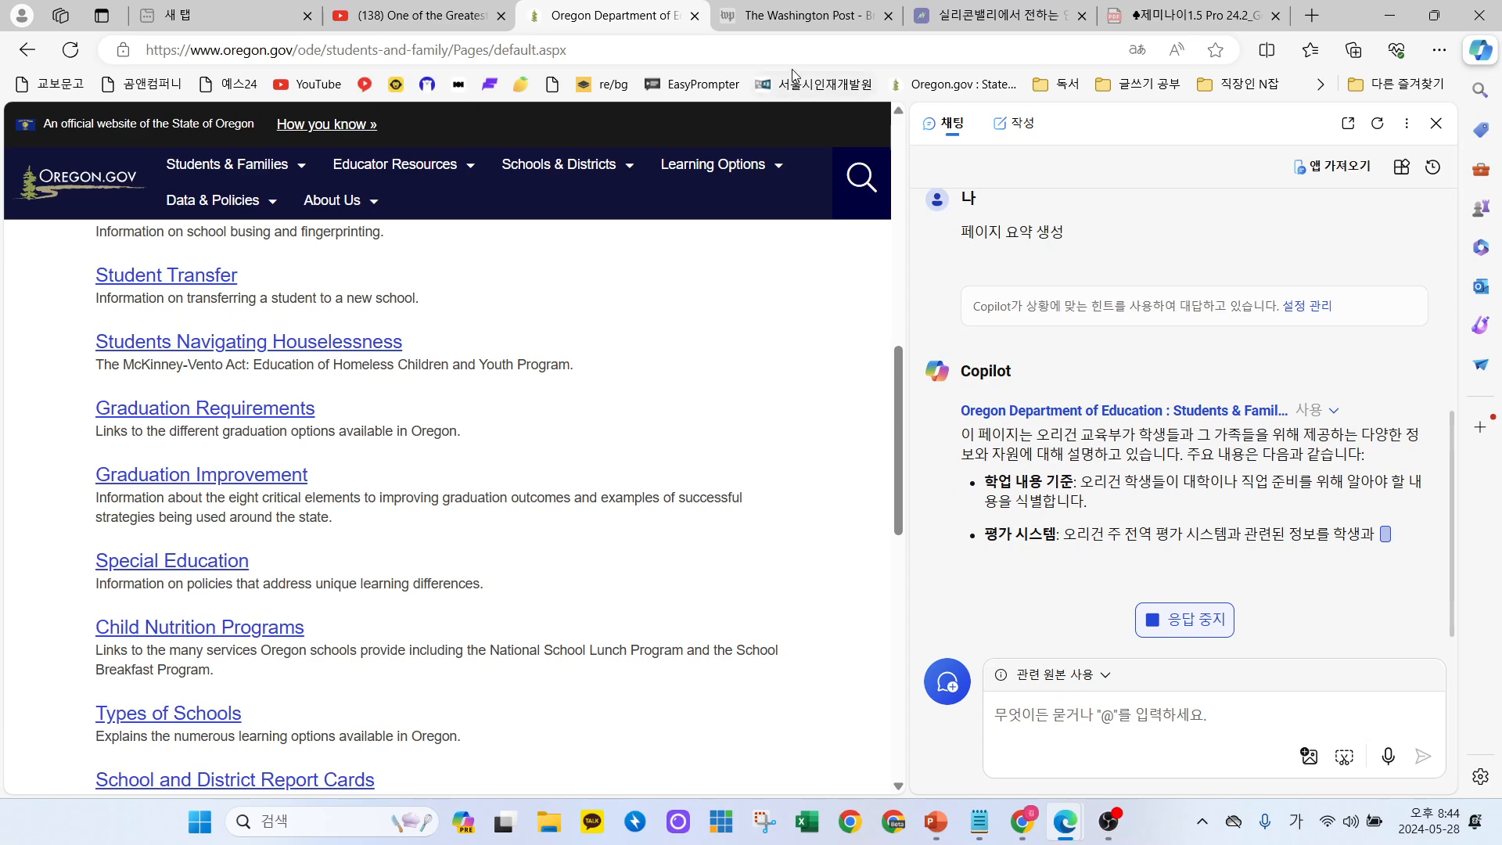
Start a new Copilot topic on the Washington Post site, open the article on Trump's promises to donors, generate its page summary and stop the response.
{"action": "left_click", "coordinate": [778, 24]}
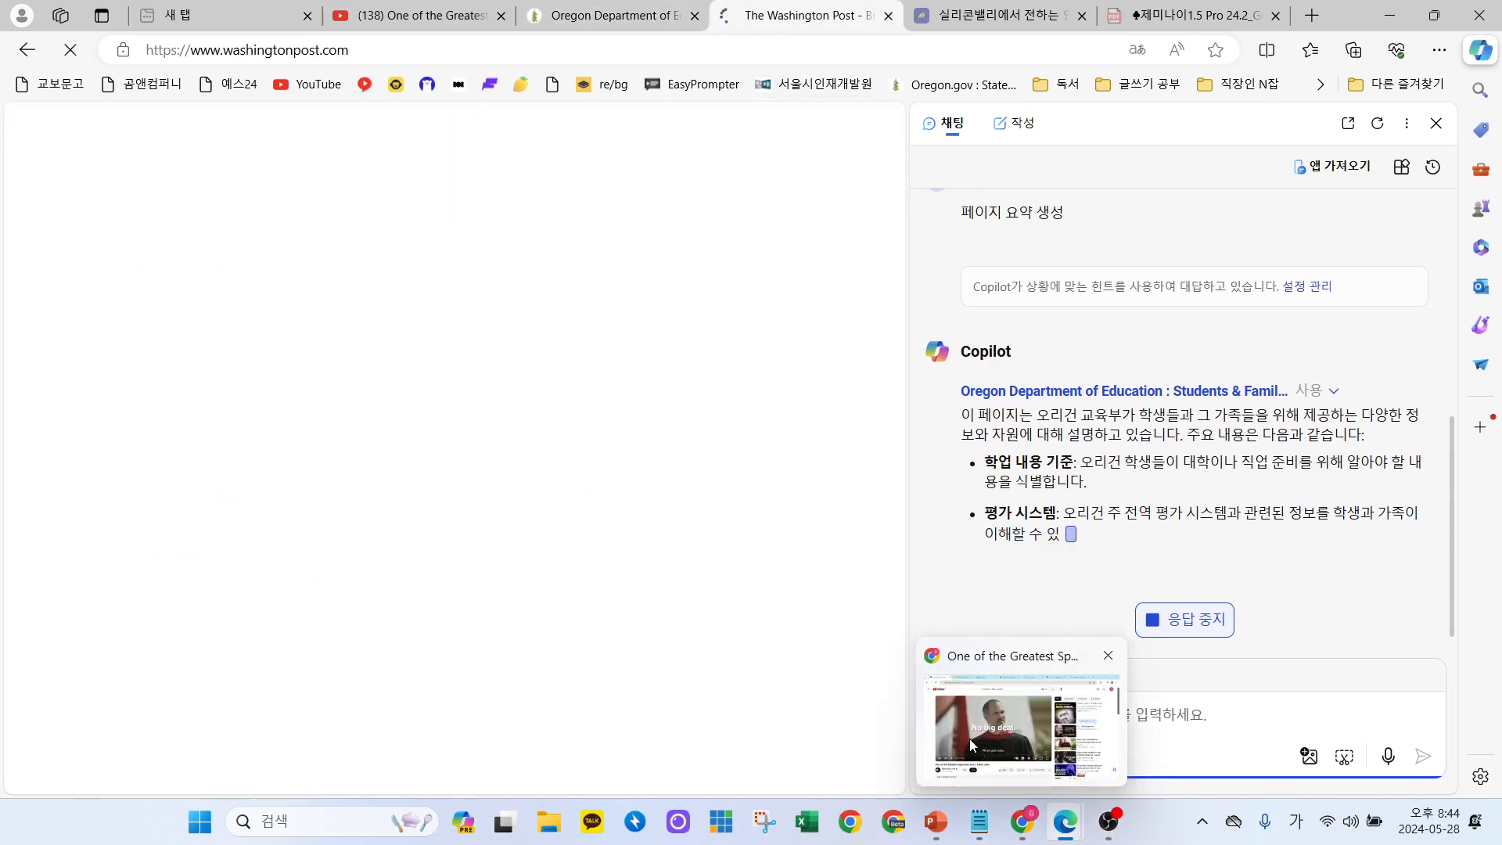
{"action": "left_click", "coordinate": [946, 698]}
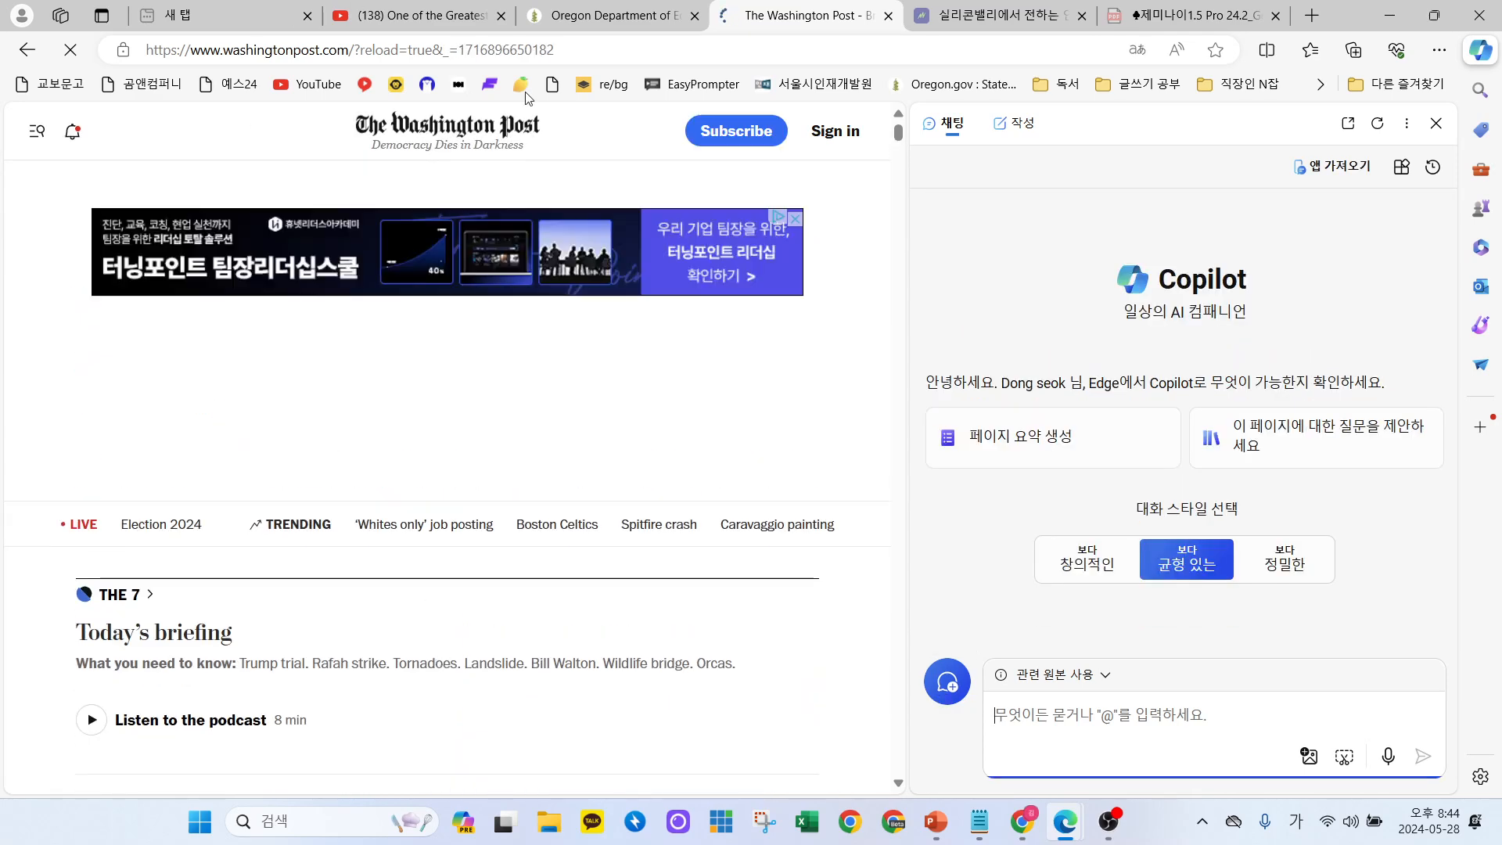
{"action": "scroll", "coordinate": [484, 532], "scroll_direction": "down", "scroll_amount": 6}
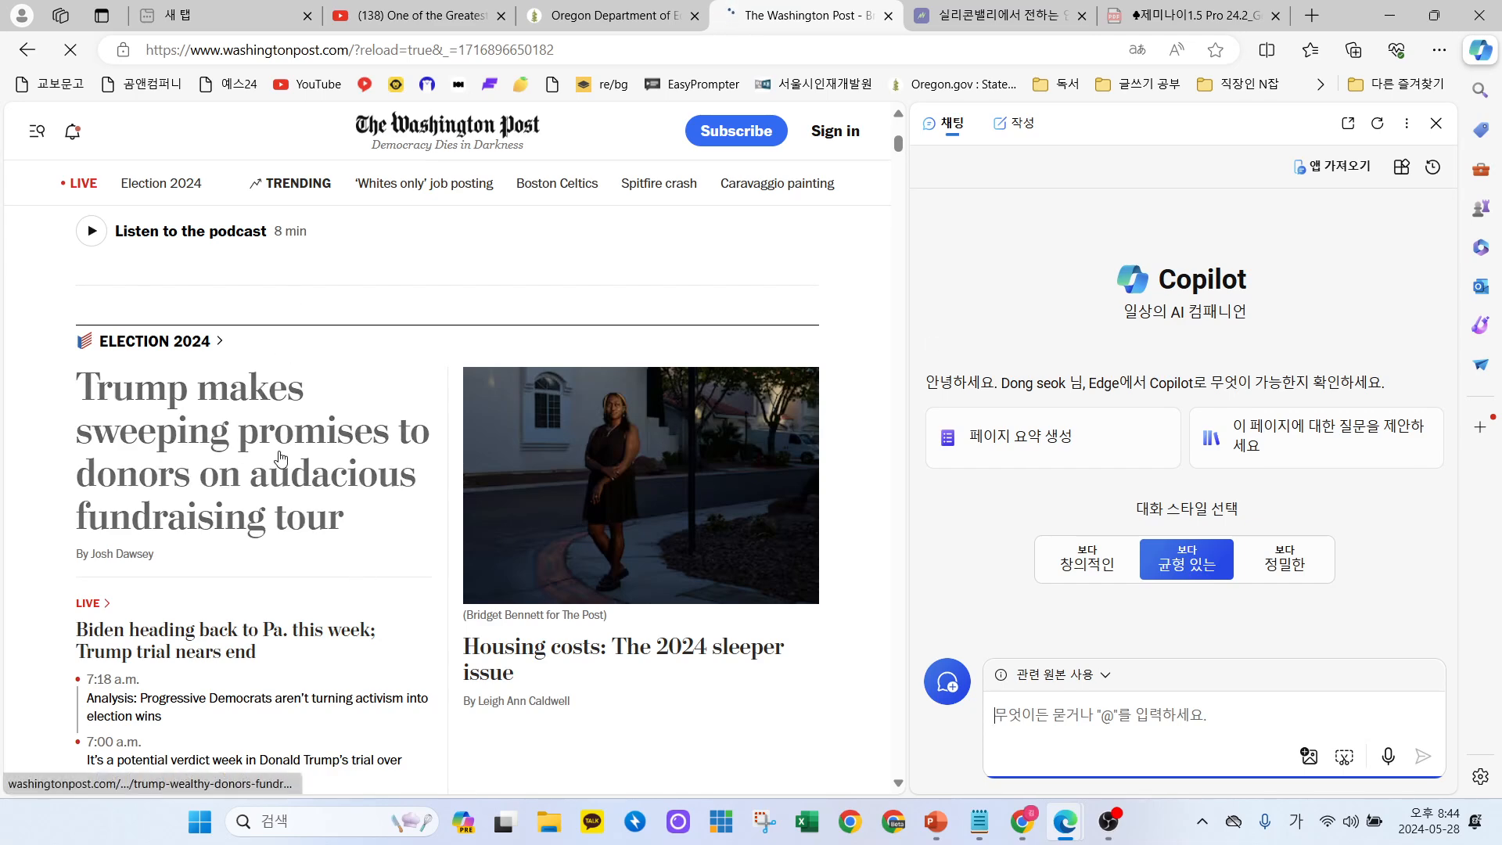
{"action": "left_click", "coordinate": [240, 460]}
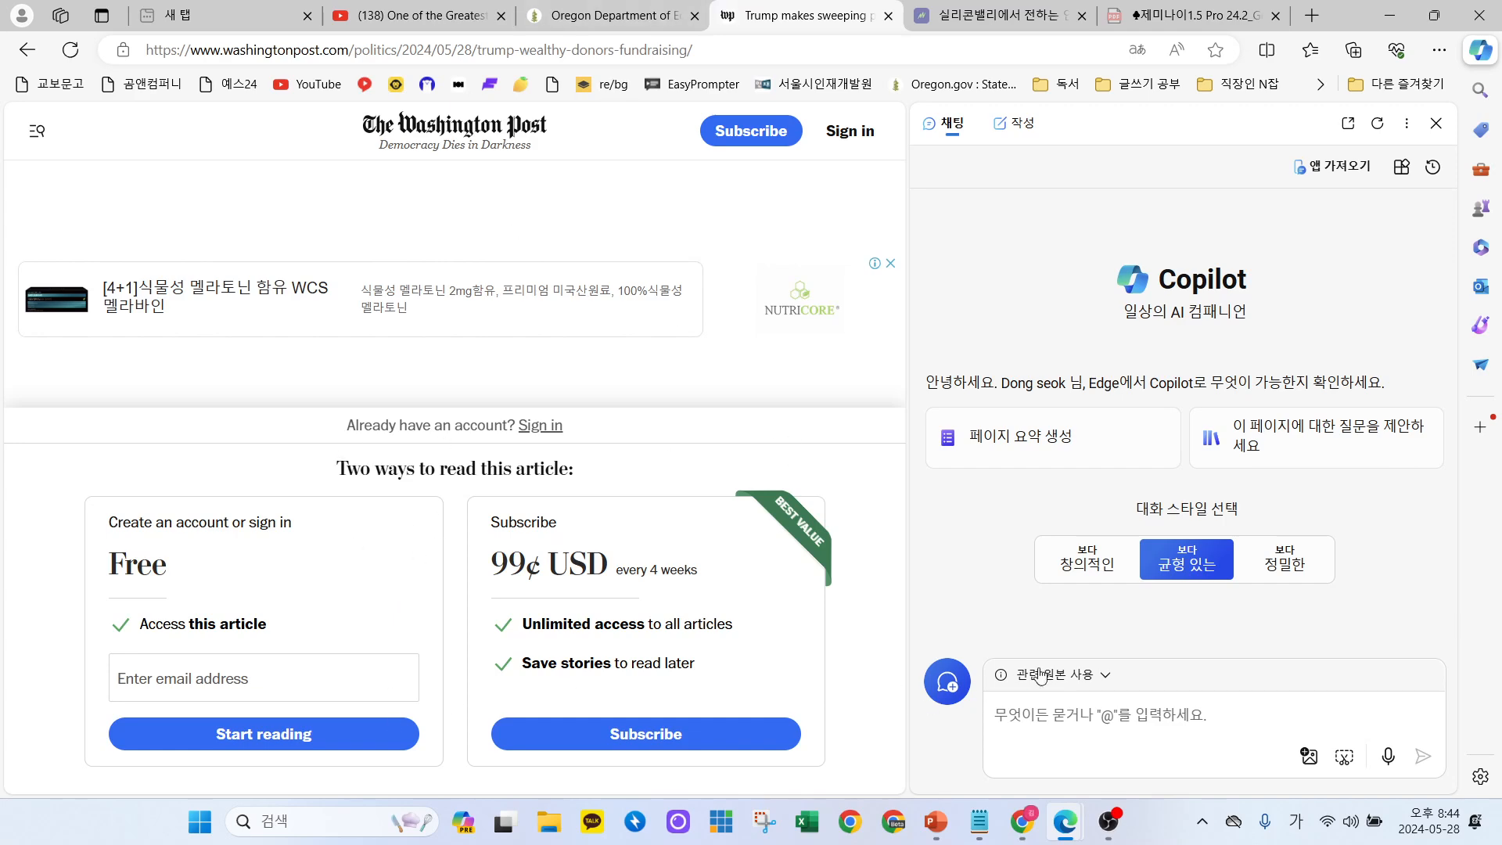
{"action": "left_click", "coordinate": [1014, 442]}
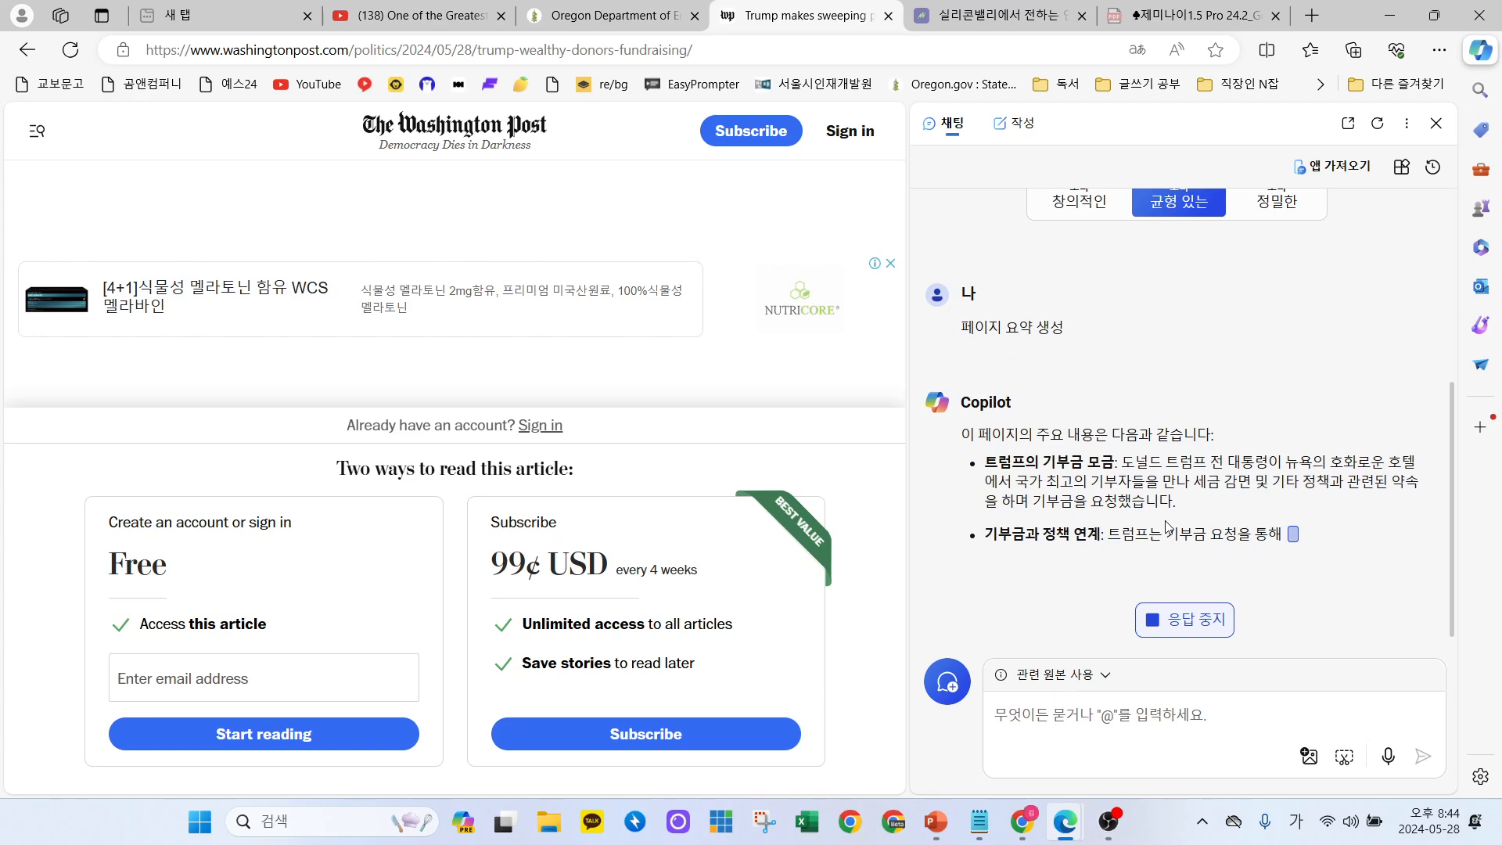
{"action": "left_click", "coordinate": [1171, 620]}
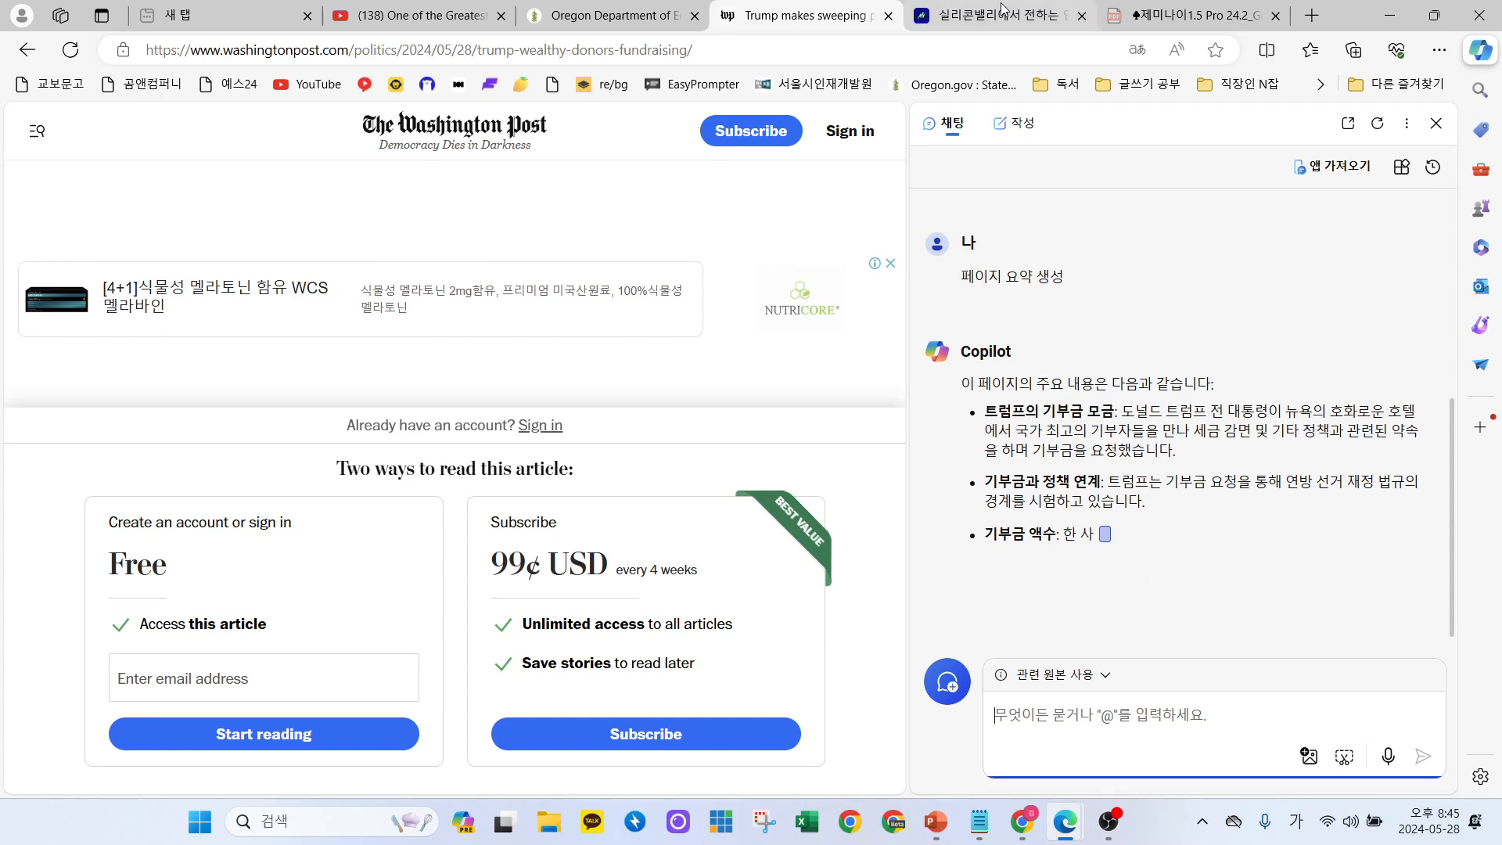
Switch to TheMiilk's 인공지능 page and open the article "AI 목소리를 둘러싼 전쟁", looking through it to the end.
{"action": "left_click", "coordinate": [999, 14]}
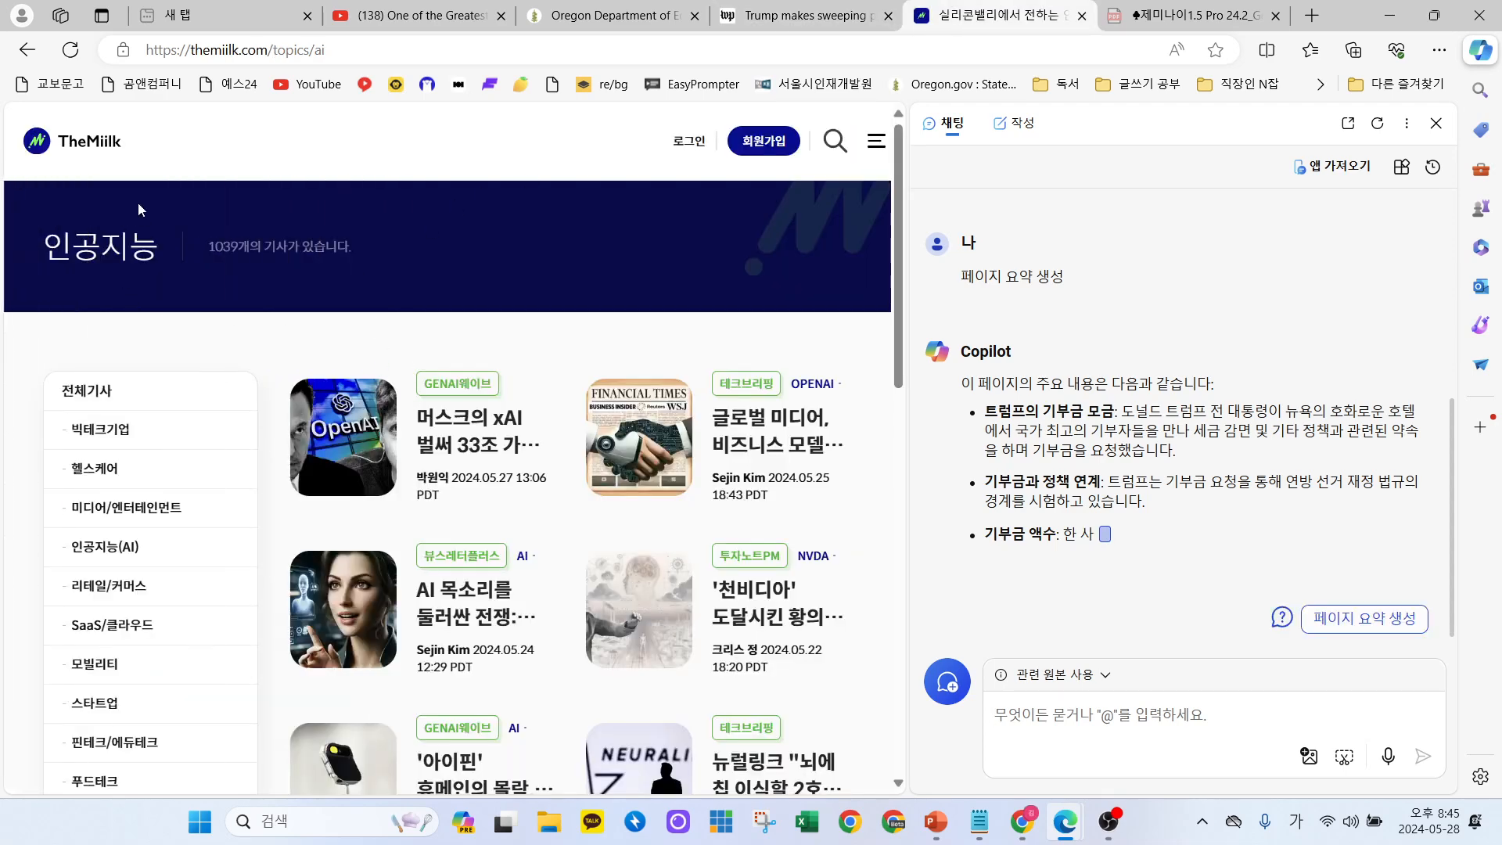
{"action": "left_click", "coordinate": [489, 614]}
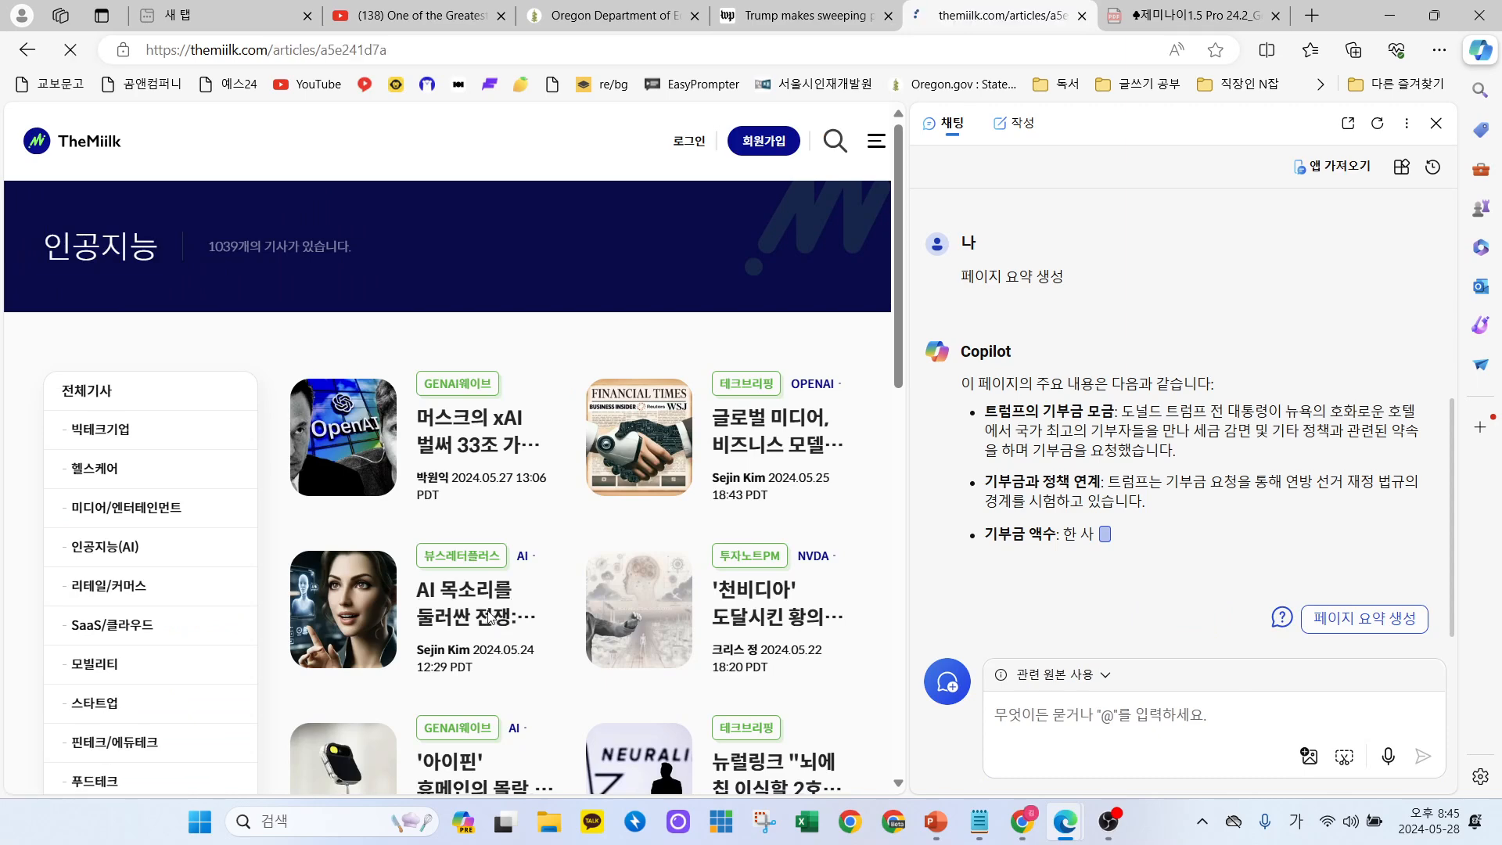
{"action": "scroll", "coordinate": [535, 447], "scroll_direction": "down", "scroll_amount": 6}
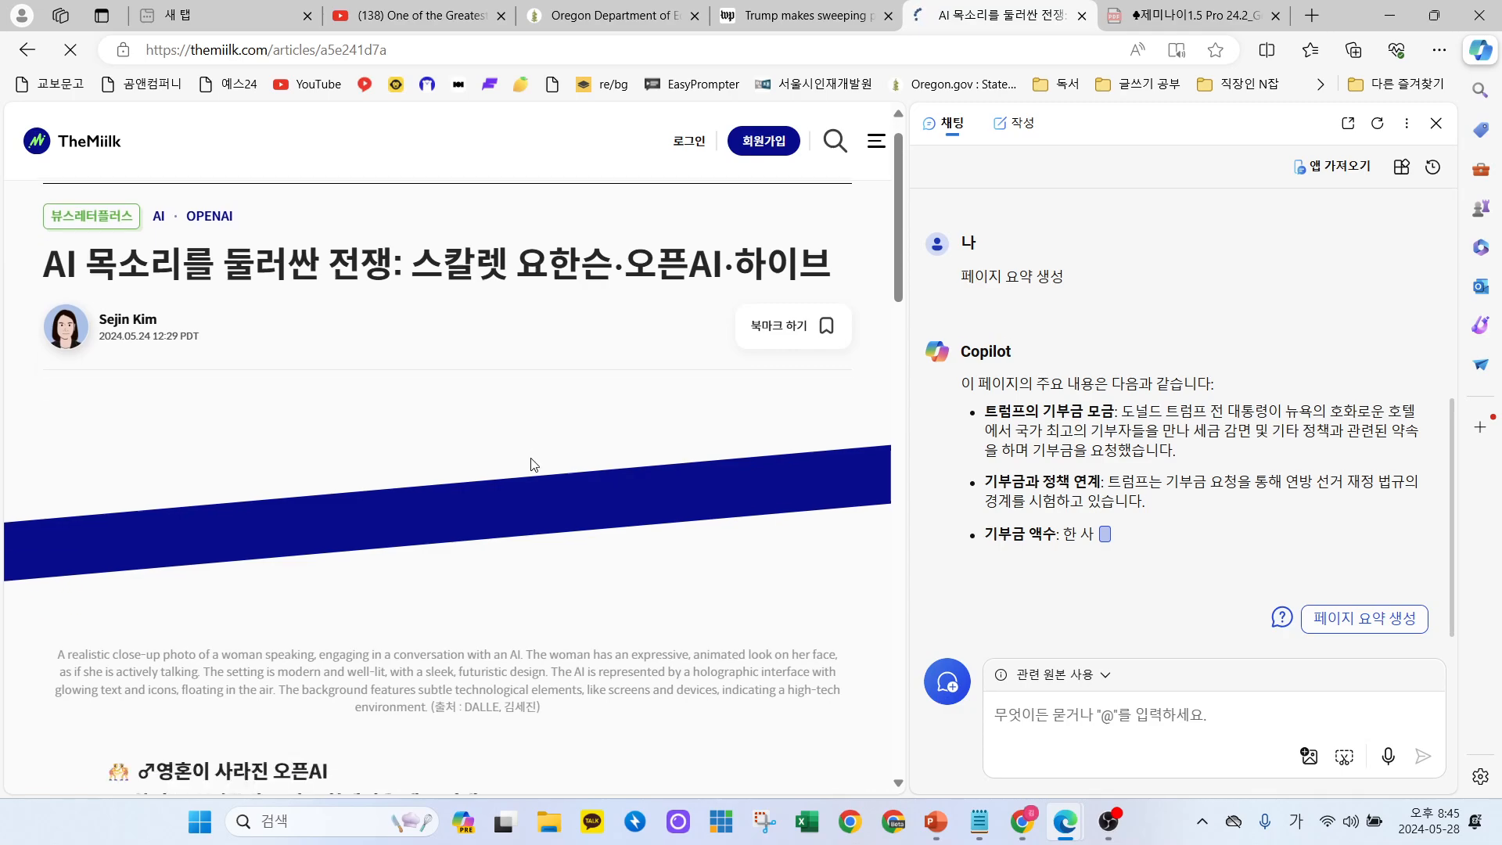
{"action": "scroll", "coordinate": [532, 469], "scroll_direction": "down", "scroll_amount": 15}
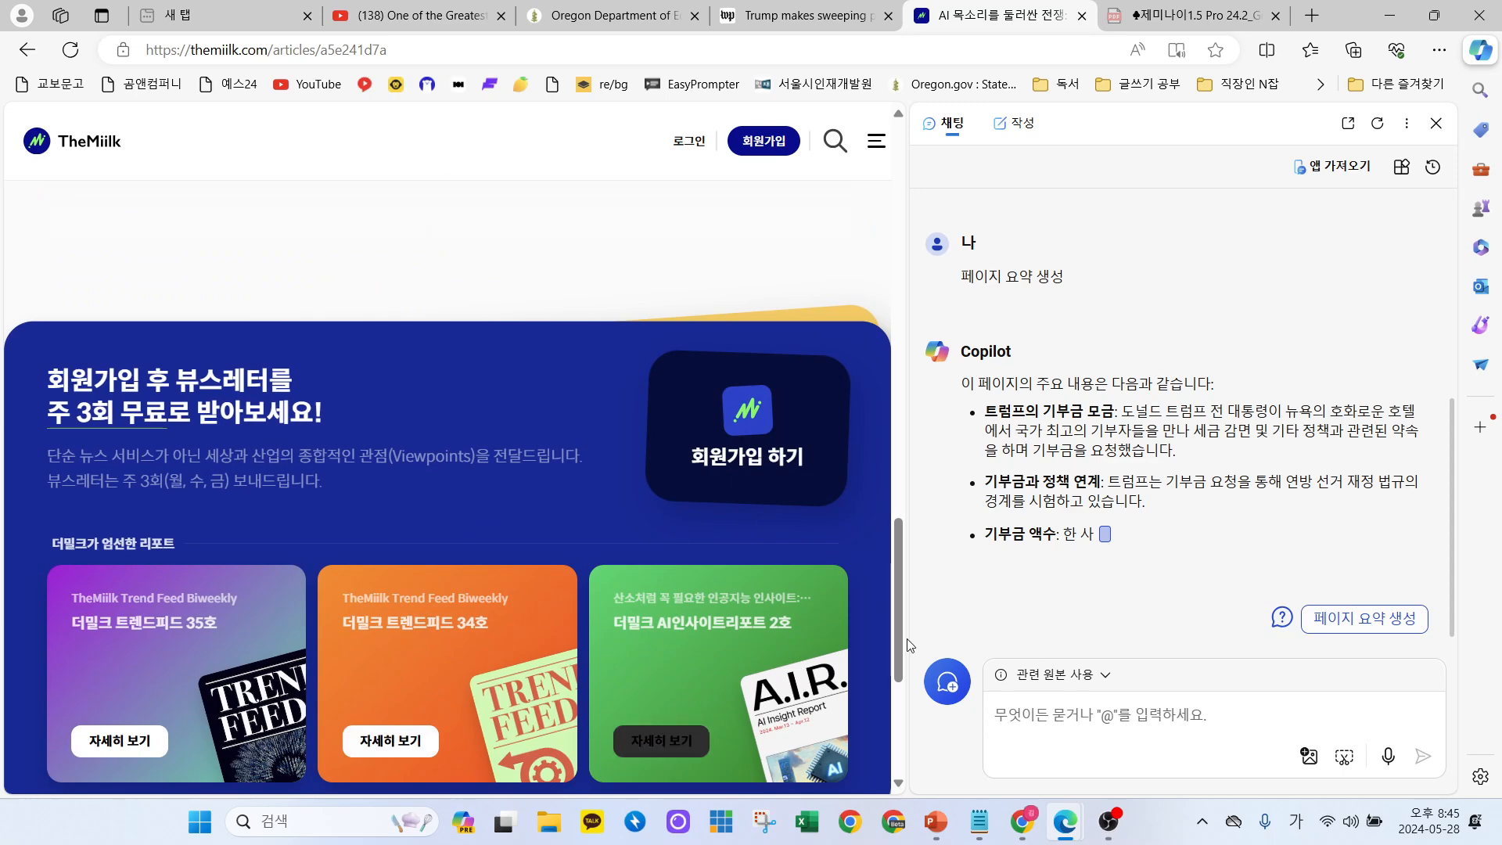
Start a new Copilot topic and generate a page summary of TheMiilk's AI voice article while looking through the article.
{"action": "left_click", "coordinate": [947, 681]}
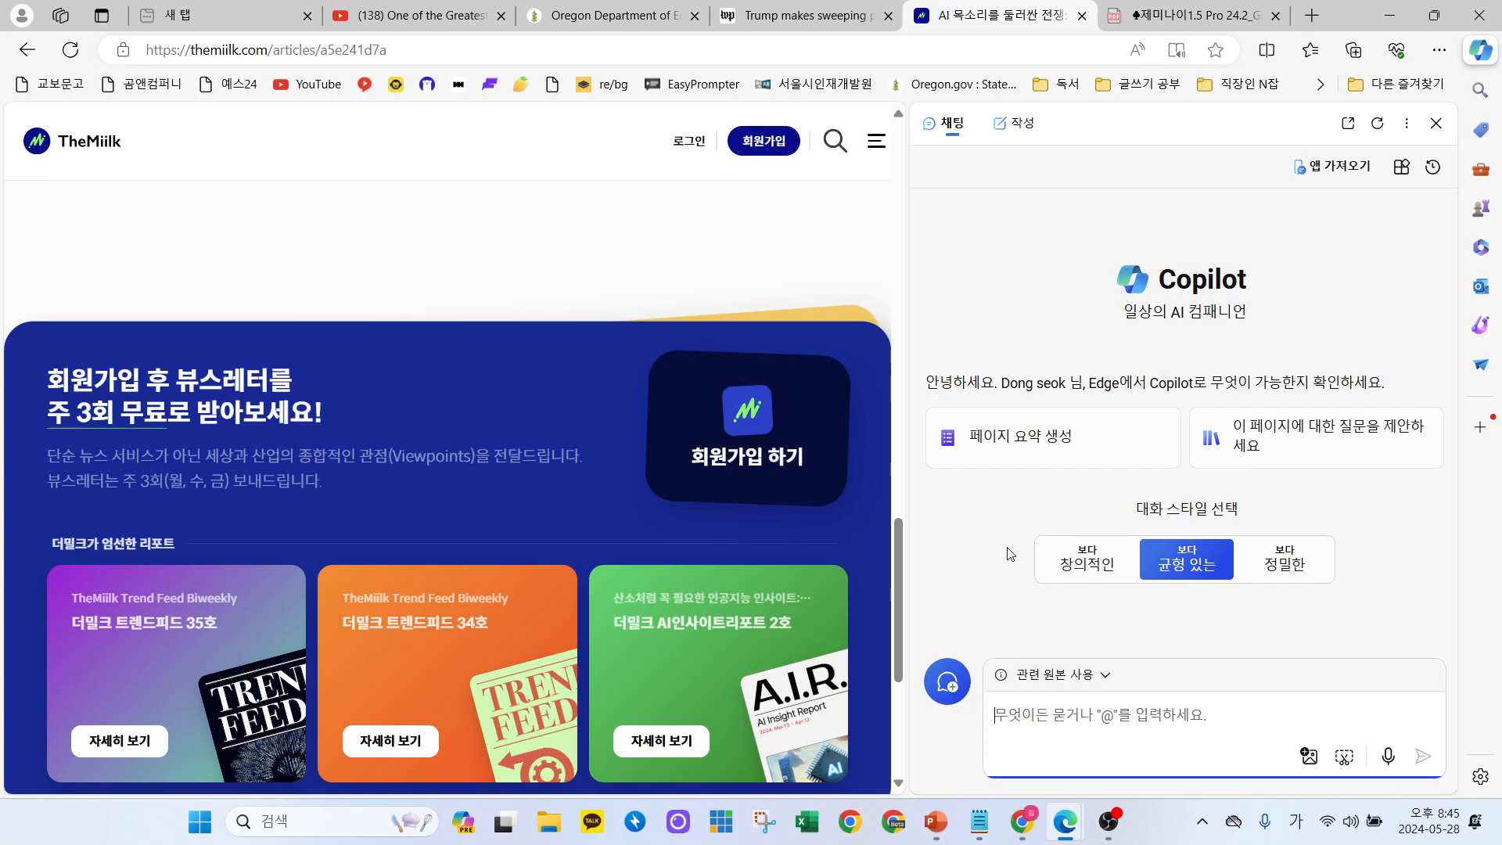
{"action": "left_click", "coordinate": [1031, 443]}
{"action": "scroll", "coordinate": [470, 532], "scroll_direction": "up", "scroll_amount": 15}
{"action": "scroll", "coordinate": [172, 249], "scroll_direction": "up", "scroll_amount": 1}
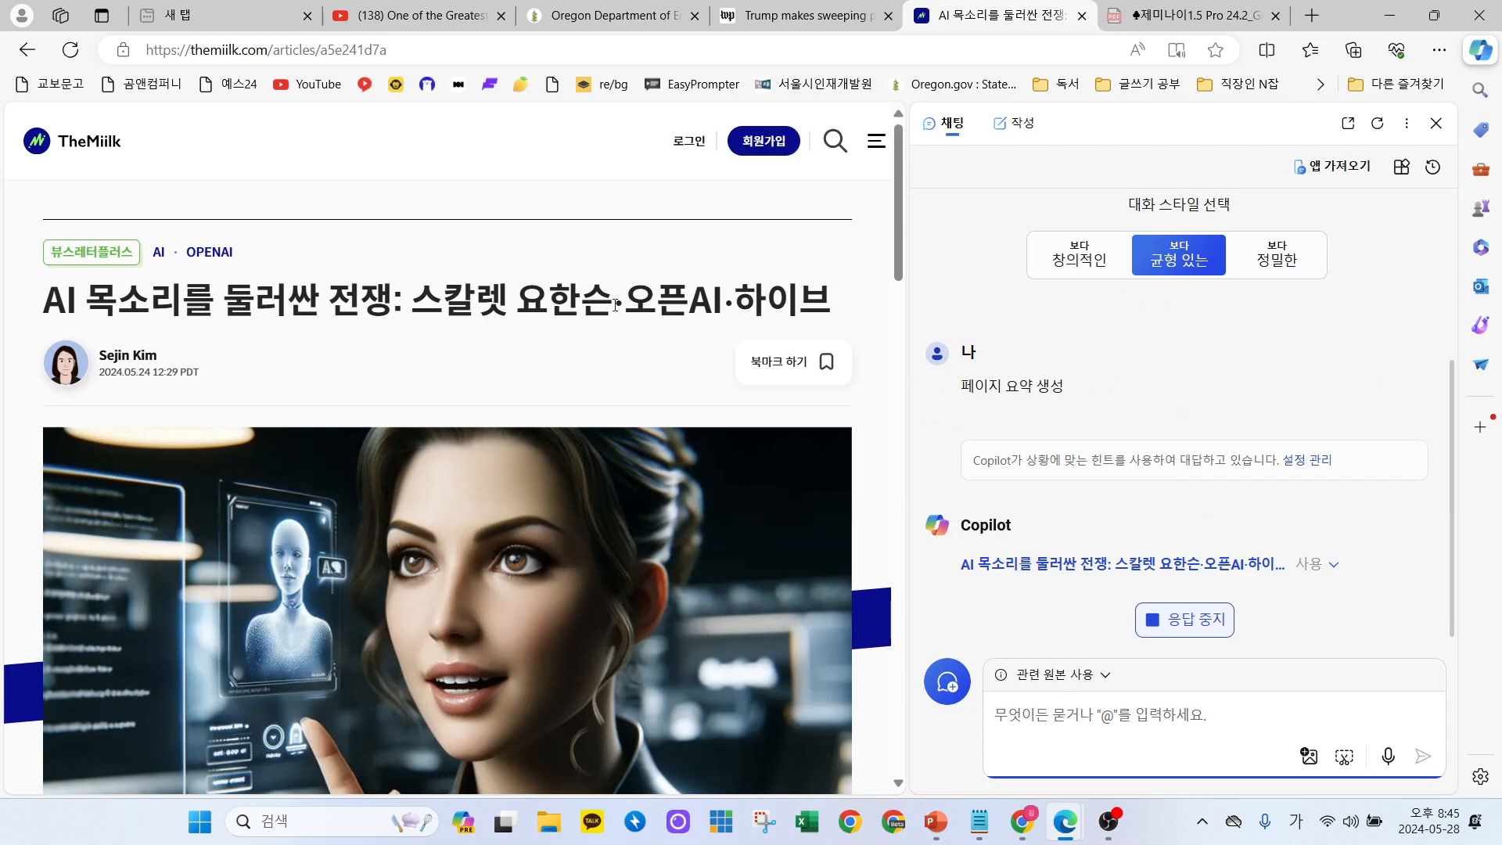
{"action": "scroll", "coordinate": [610, 342], "scroll_direction": "down", "scroll_amount": 20}
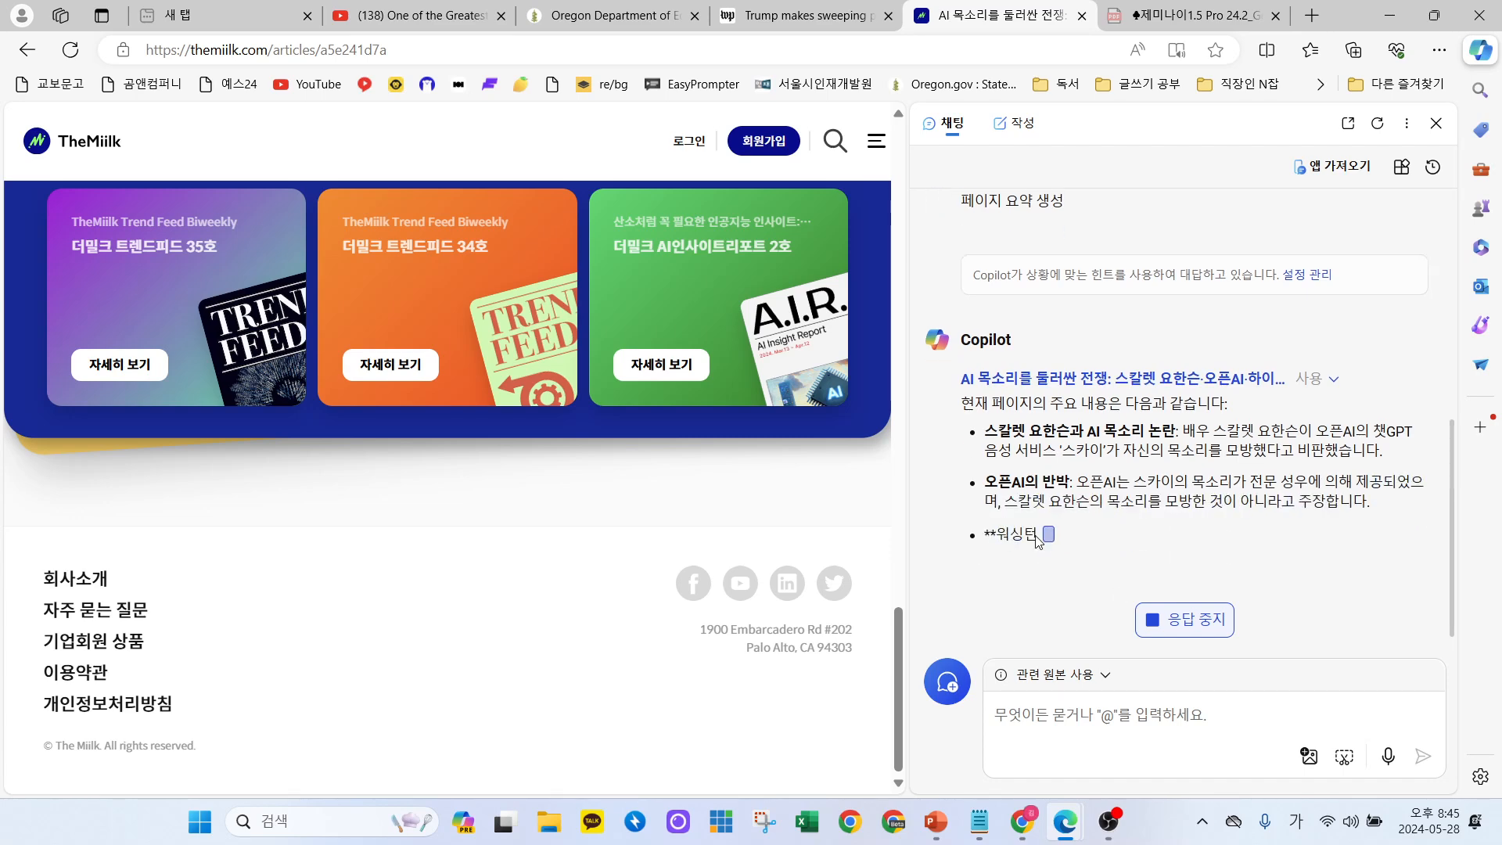
Ask Copilot to redo the overly simple summary in as much detail and length as possible, based on the article's body text.
{"action": "left_click", "coordinate": [1055, 703]}
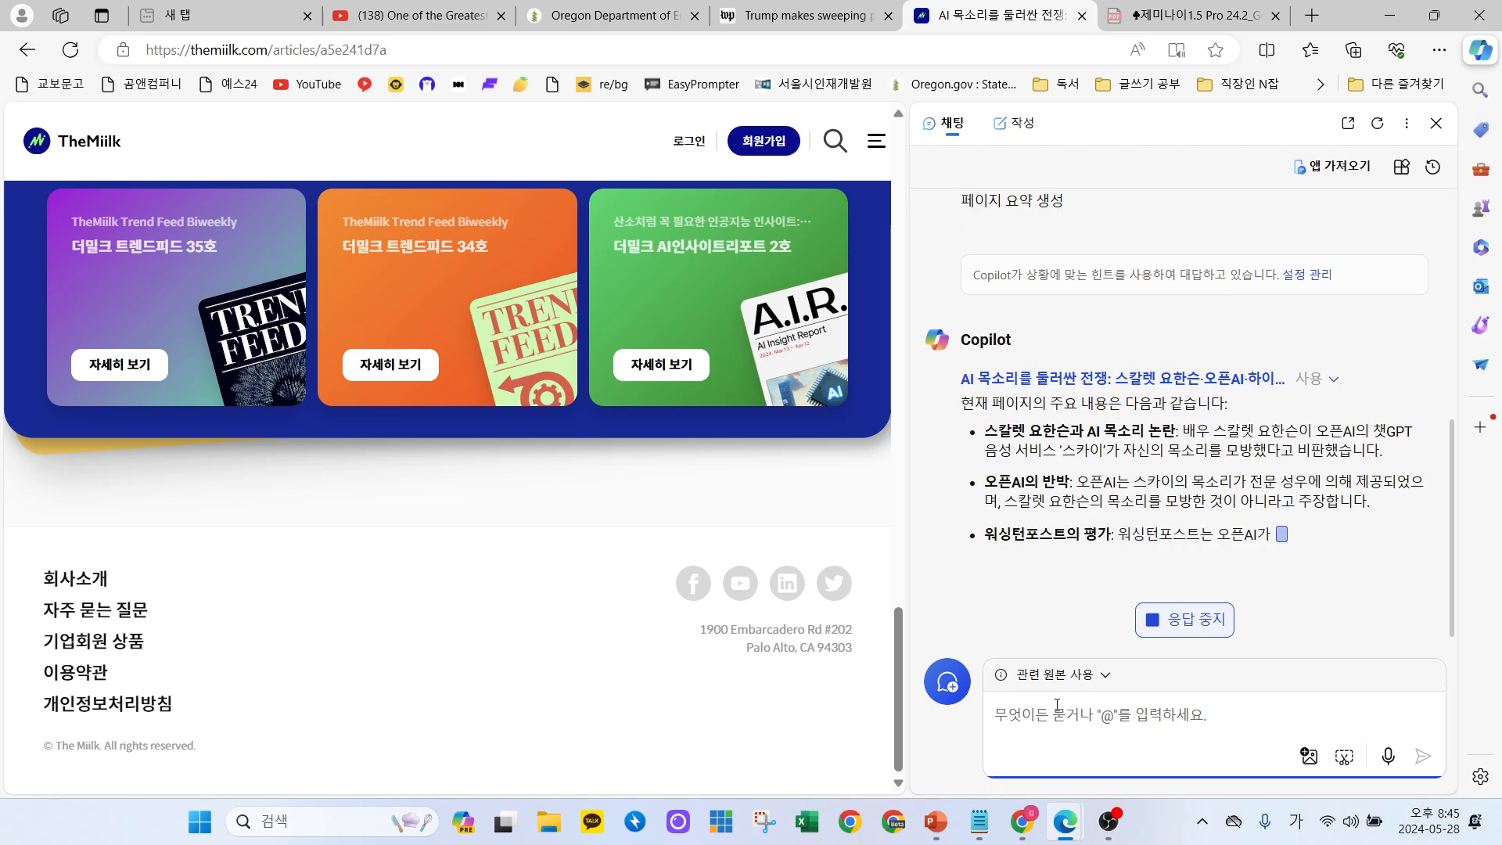
{"action": "type", "text": "음 ㄴ"}
{"action": "type", "text": "용이 너무 간단해"}
{"action": "type", "text": " 위 내용의 본무"}
{"action": "type", "text": "ㄴ을 기반으로 해서"}
{"action": "type", "text": " 최대한 상세학"}
{"action": "type", "text": "ㅔ 본문의 내요"}
{"action": "type", "text": "ㅇ을 포함해서 대"}
{"action": "key", "text": "BackSpace"}
{"action": "type", "text": "ㅏ시 요약 지ㅇ리해줘! 깅ㅓㄱ해! 본문 내요의"}
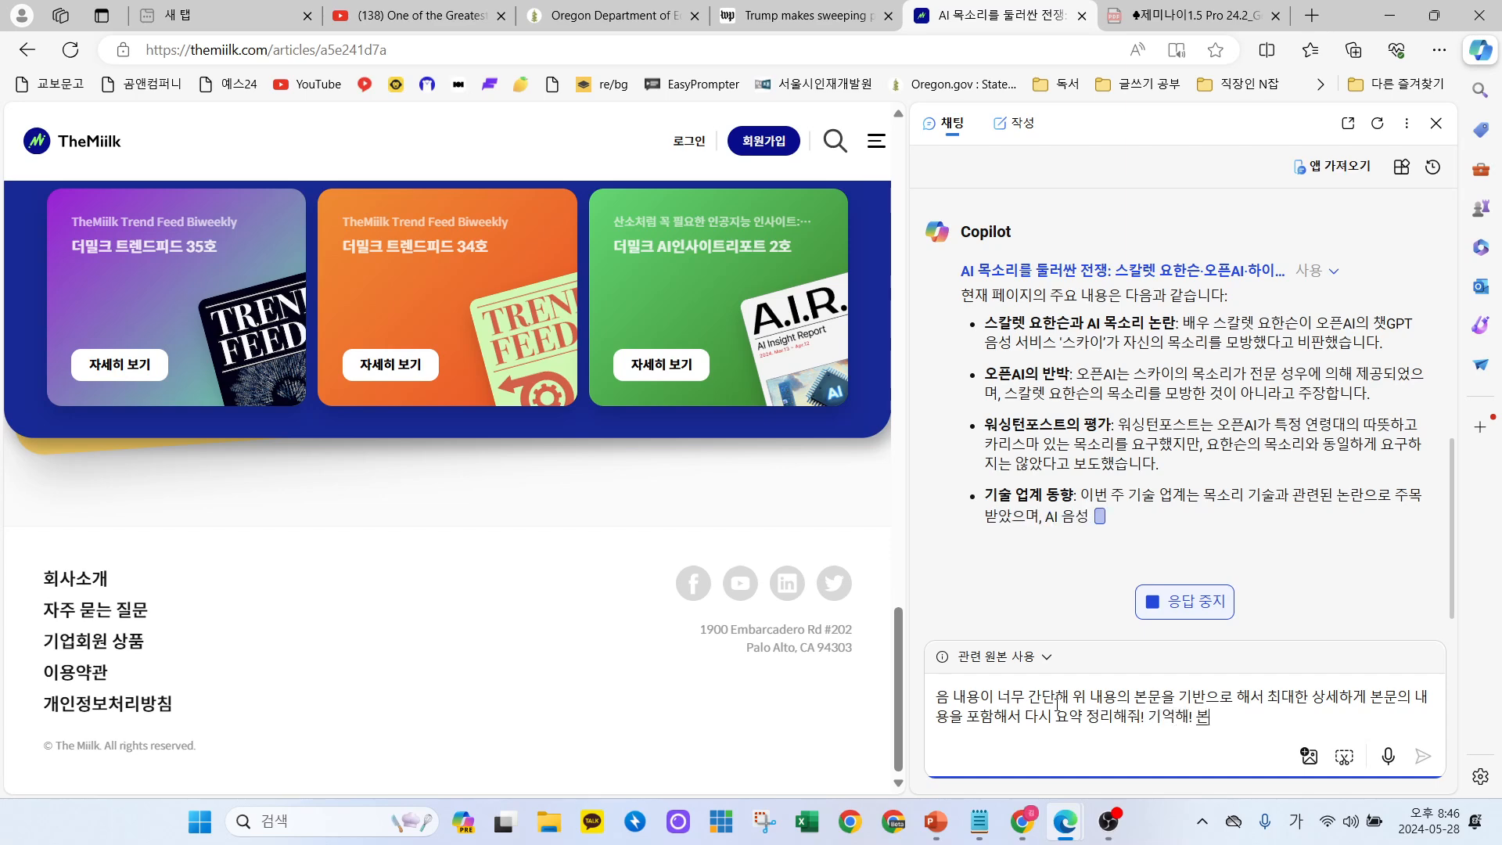
{"action": "type", "text": "기반을"}
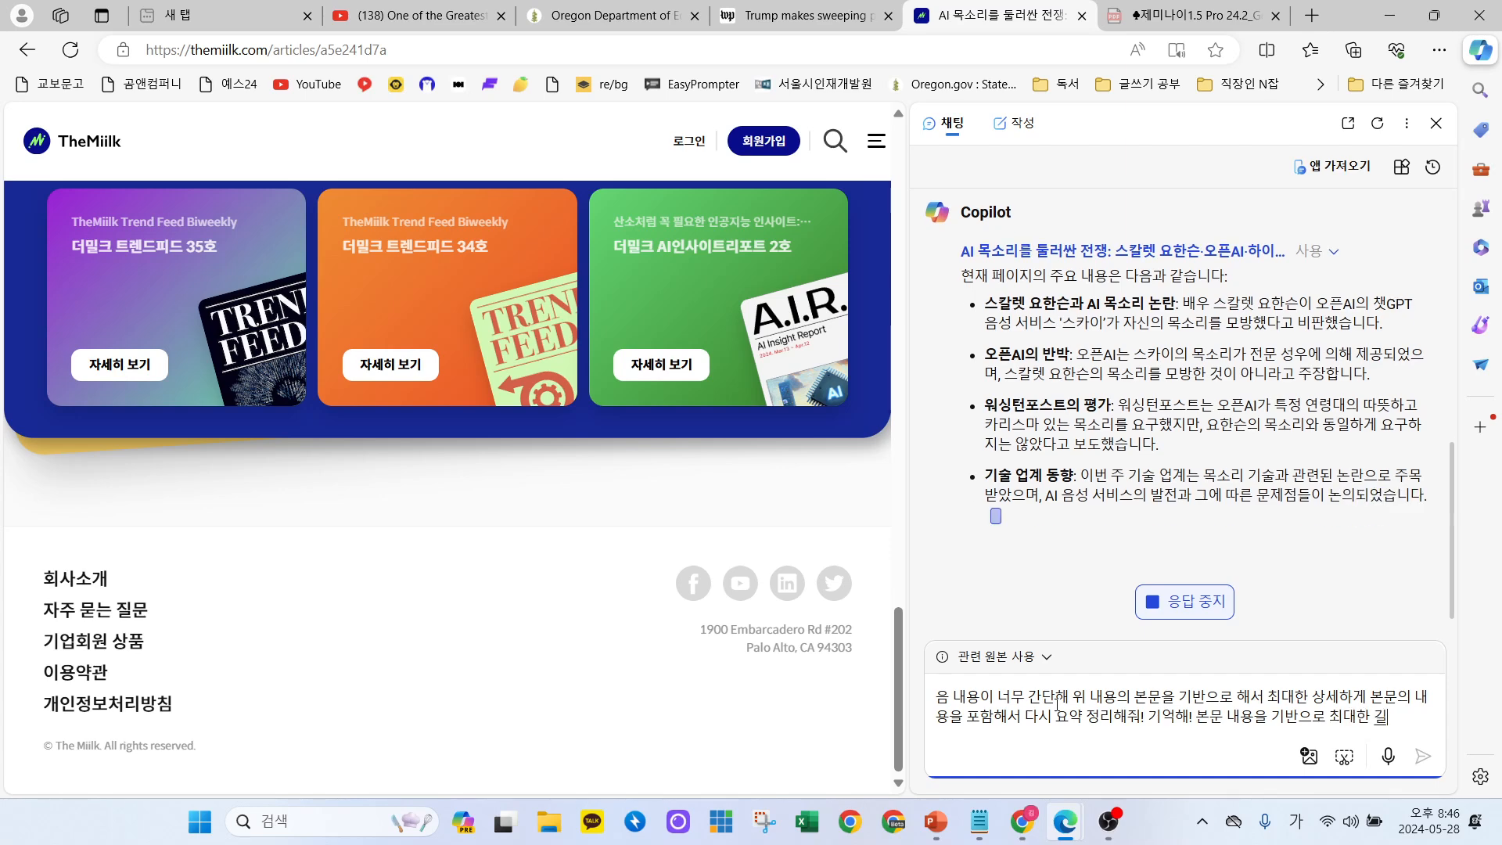
{"action": "type", "text": "설명을 해줘"}
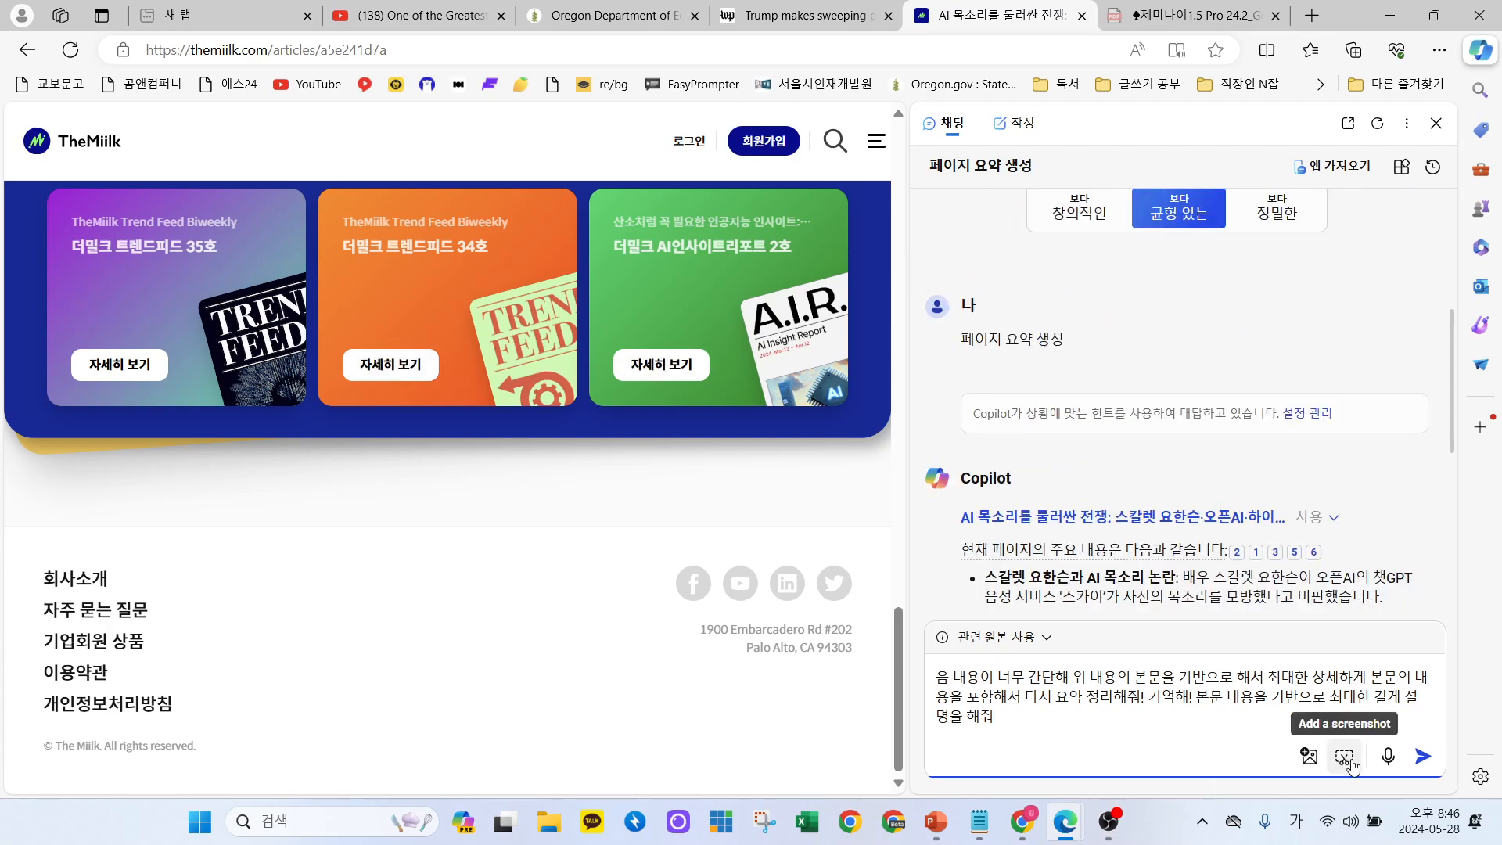
{"action": "left_click", "coordinate": [1423, 756]}
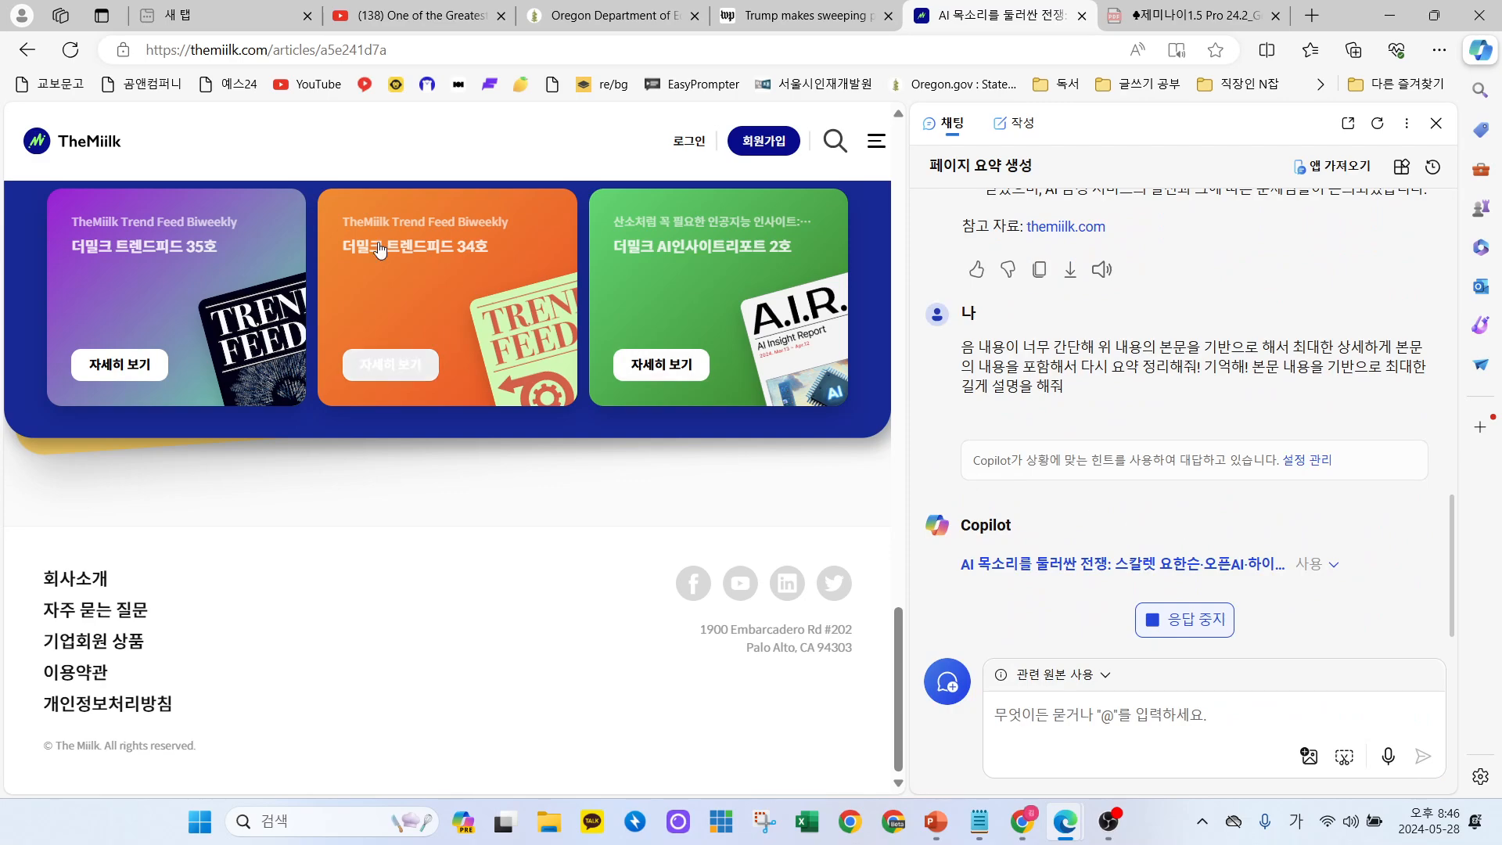
Look through the AI voice article for its body text to compare with Copilot's detailed summary.
{"action": "scroll", "coordinate": [321, 411], "scroll_direction": "up", "scroll_amount": 4}
{"action": "scroll", "coordinate": [326, 434], "scroll_direction": "up", "scroll_amount": 3}
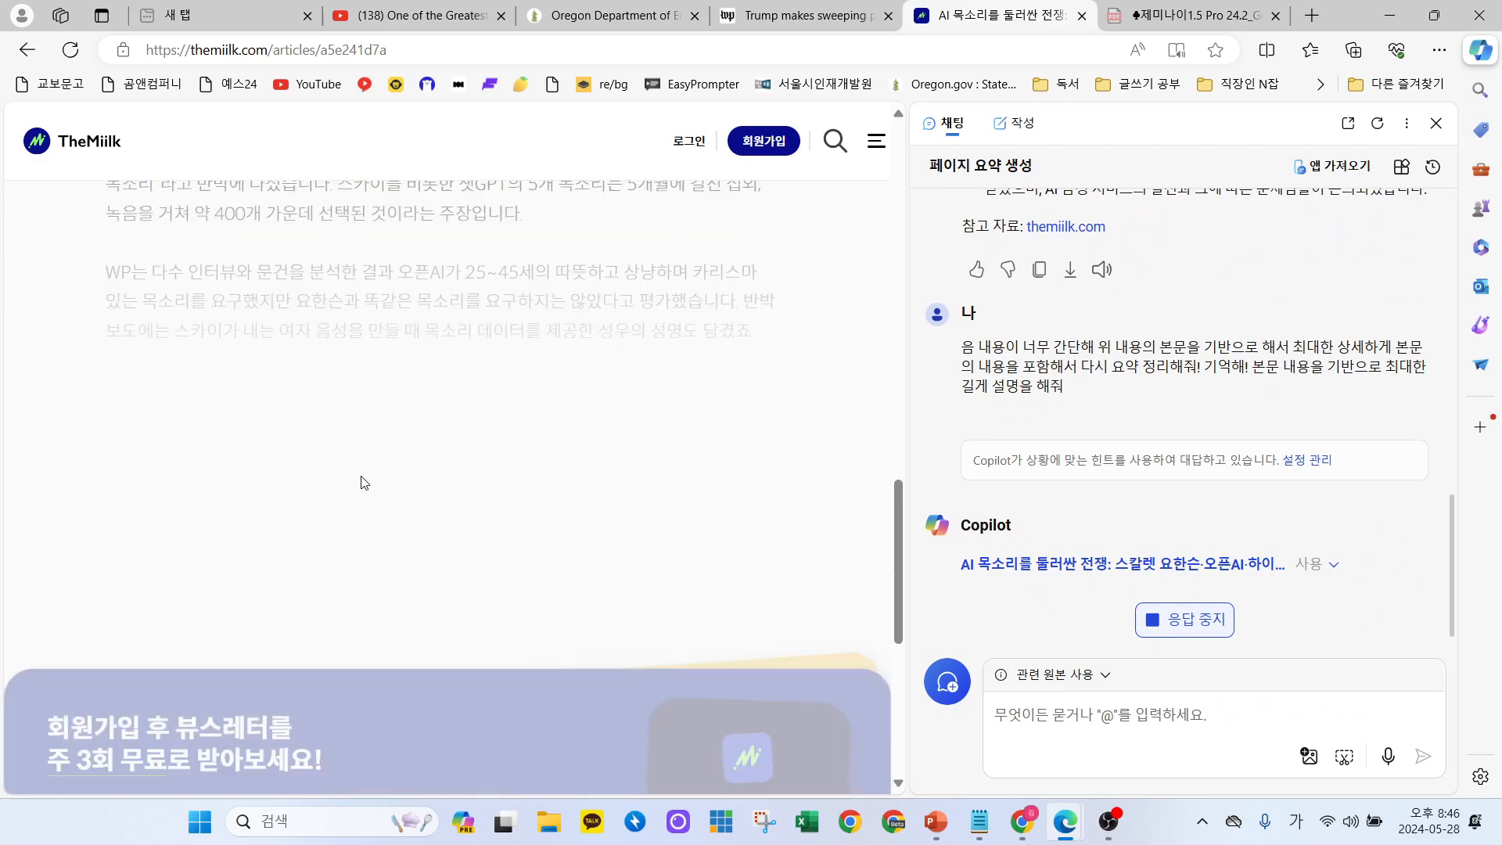
{"action": "scroll", "coordinate": [363, 480], "scroll_direction": "down", "scroll_amount": 5}
{"action": "scroll", "coordinate": [477, 351], "scroll_direction": "down", "scroll_amount": 2}
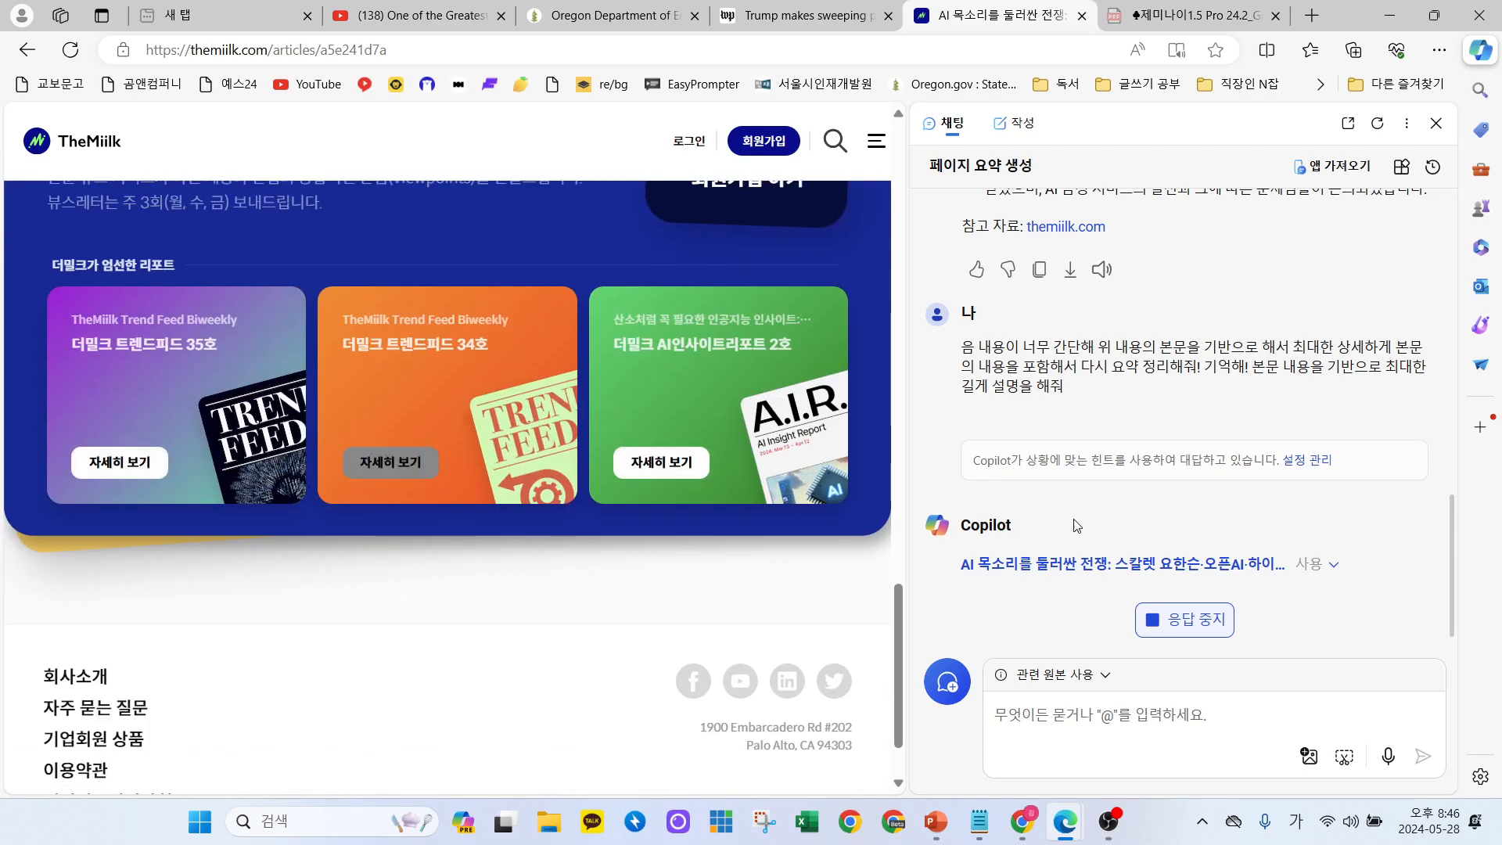
{"action": "scroll", "coordinate": [1080, 437], "scroll_direction": "up", "scroll_amount": 4}
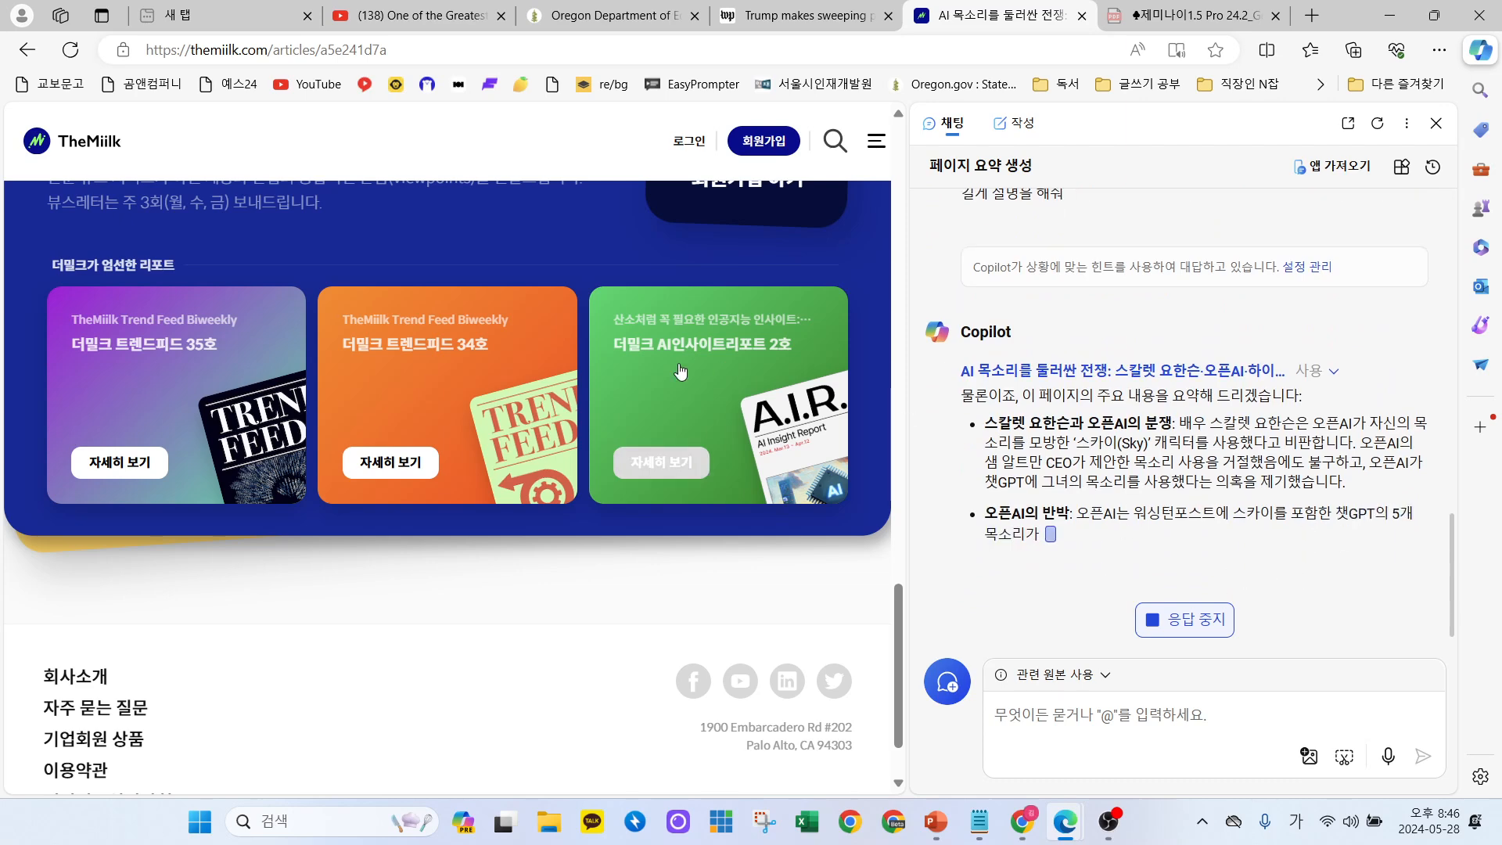
{"action": "scroll", "coordinate": [575, 435], "scroll_direction": "up", "scroll_amount": 1}
{"action": "scroll", "coordinate": [573, 430], "scroll_direction": "up", "scroll_amount": 10}
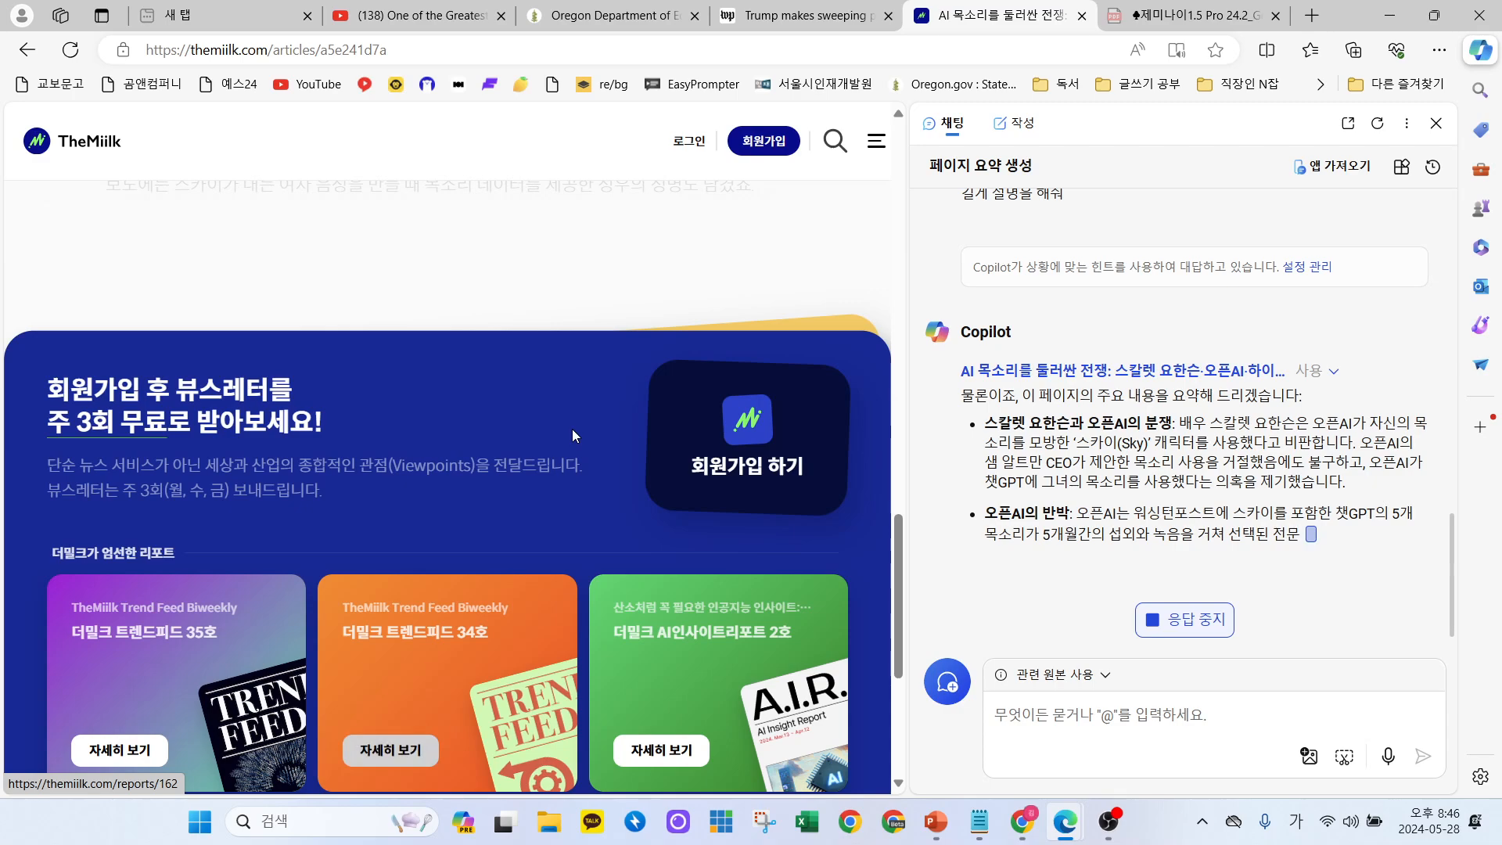
{"action": "scroll", "coordinate": [552, 343], "scroll_direction": "up", "scroll_amount": 8}
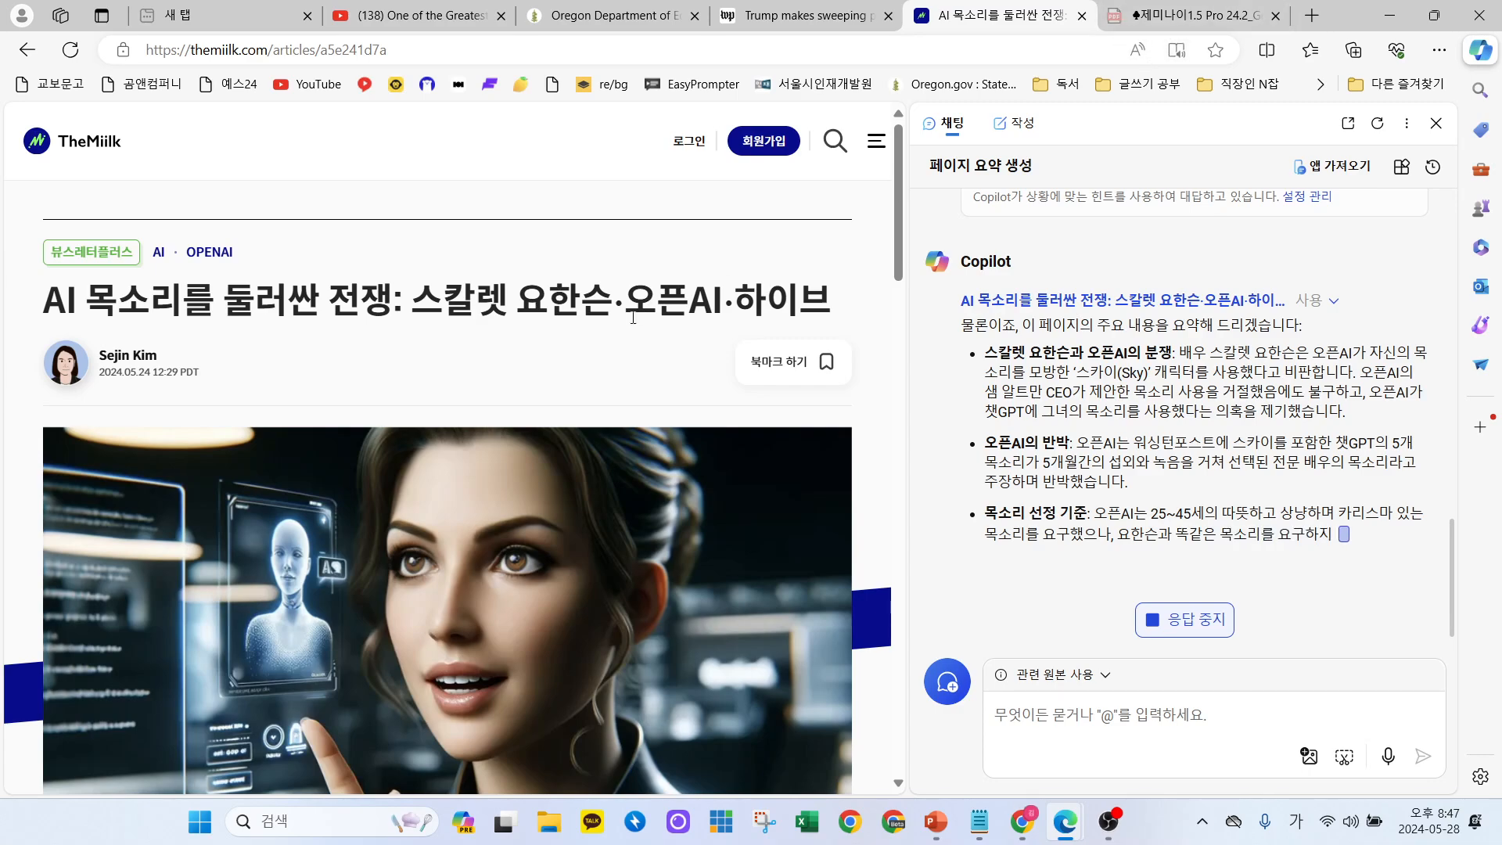
{"action": "scroll", "coordinate": [606, 355], "scroll_direction": "down", "scroll_amount": 5}
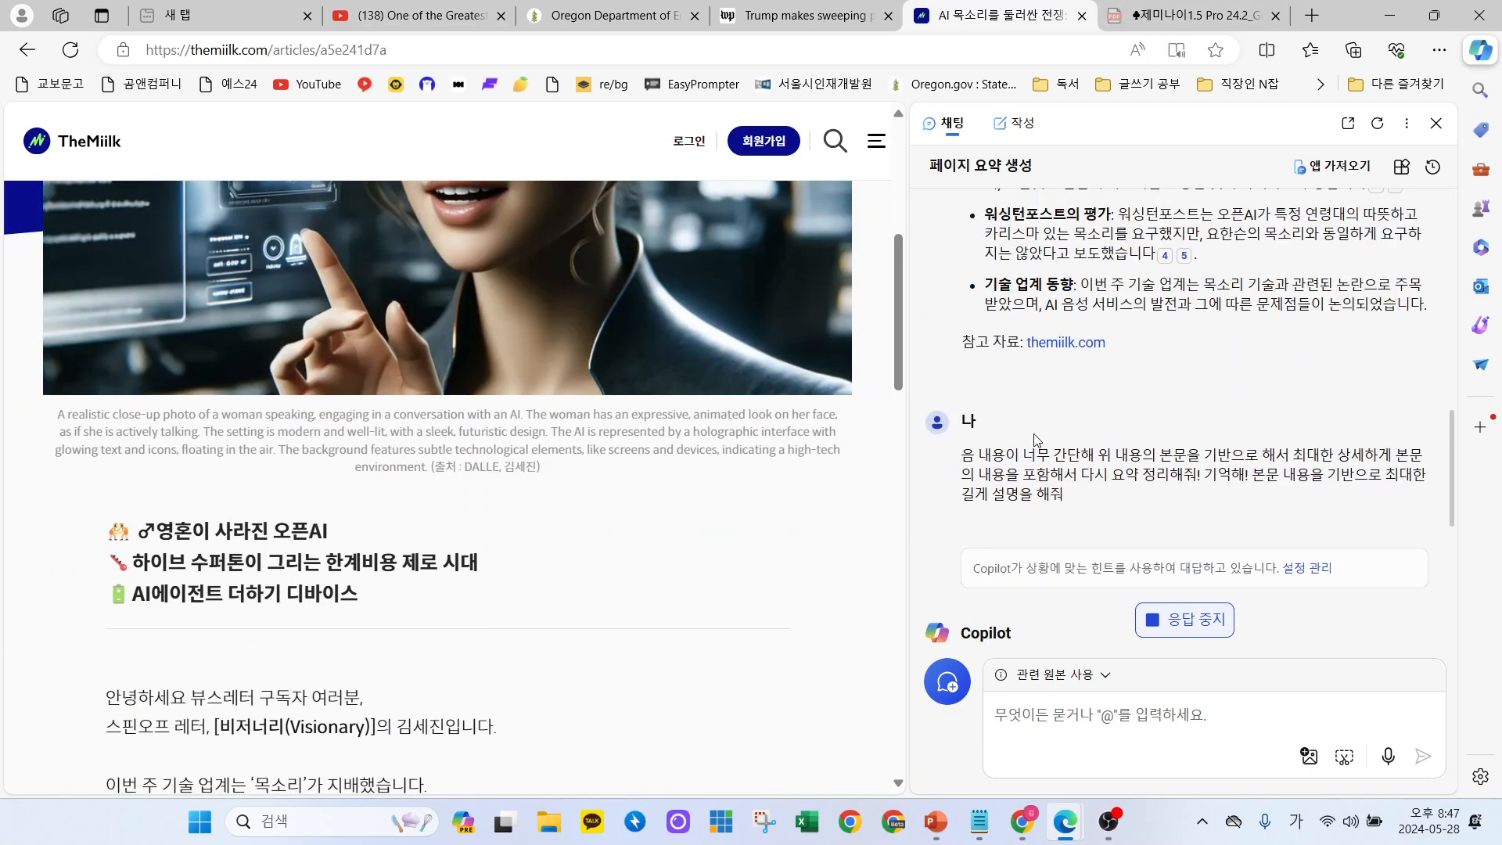
Open the Gemini 1.5 Unlocking multimoda PDF from the desktop's AI 부트캠프 folder, subfolder ★생성형 AI 논문 & PDF.
{"action": "left_click", "coordinate": [550, 822]}
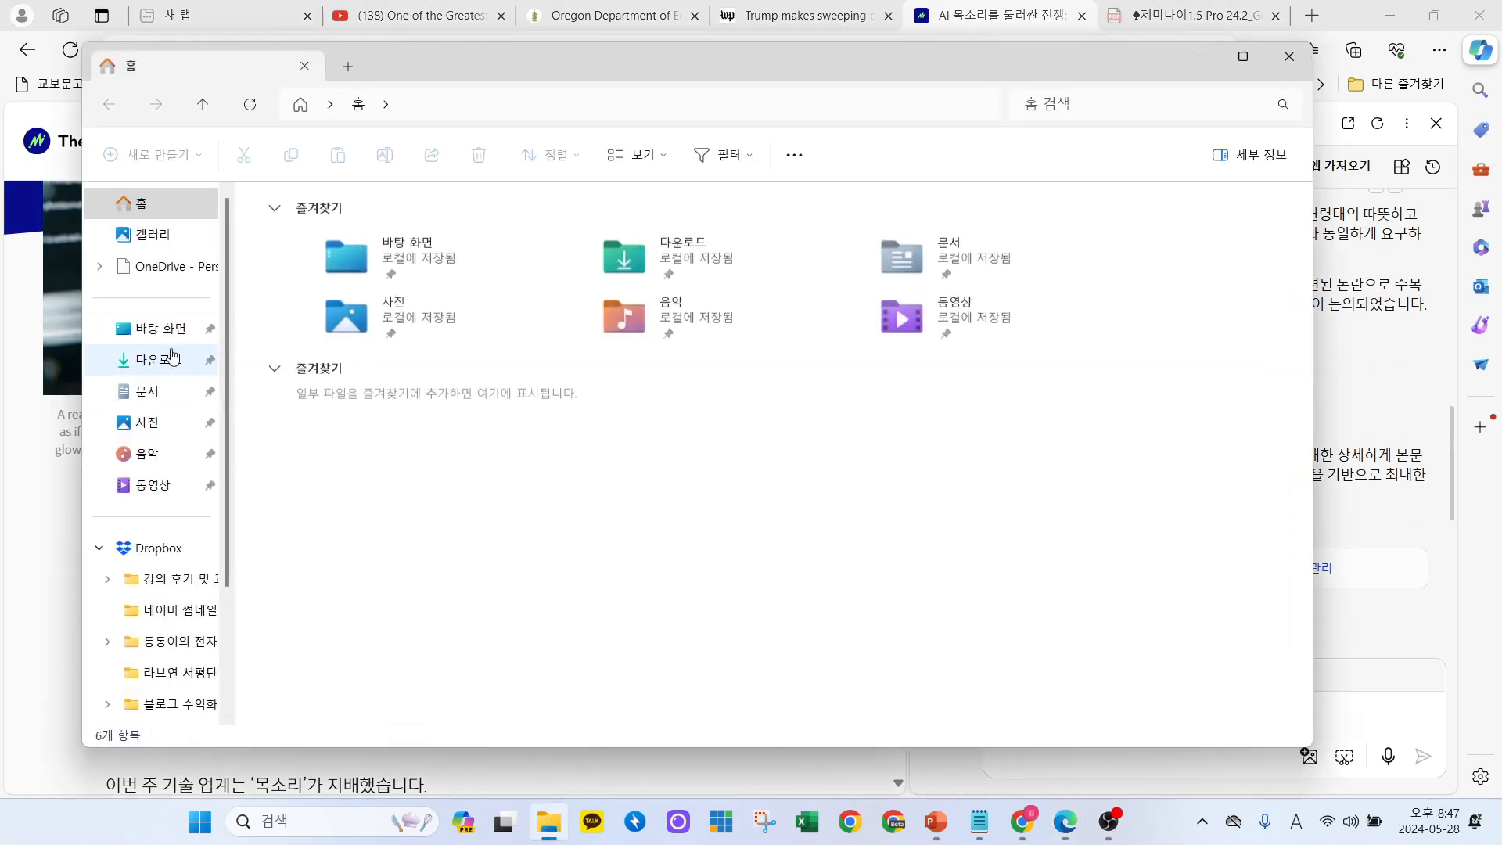
{"action": "left_click", "coordinate": [165, 335]}
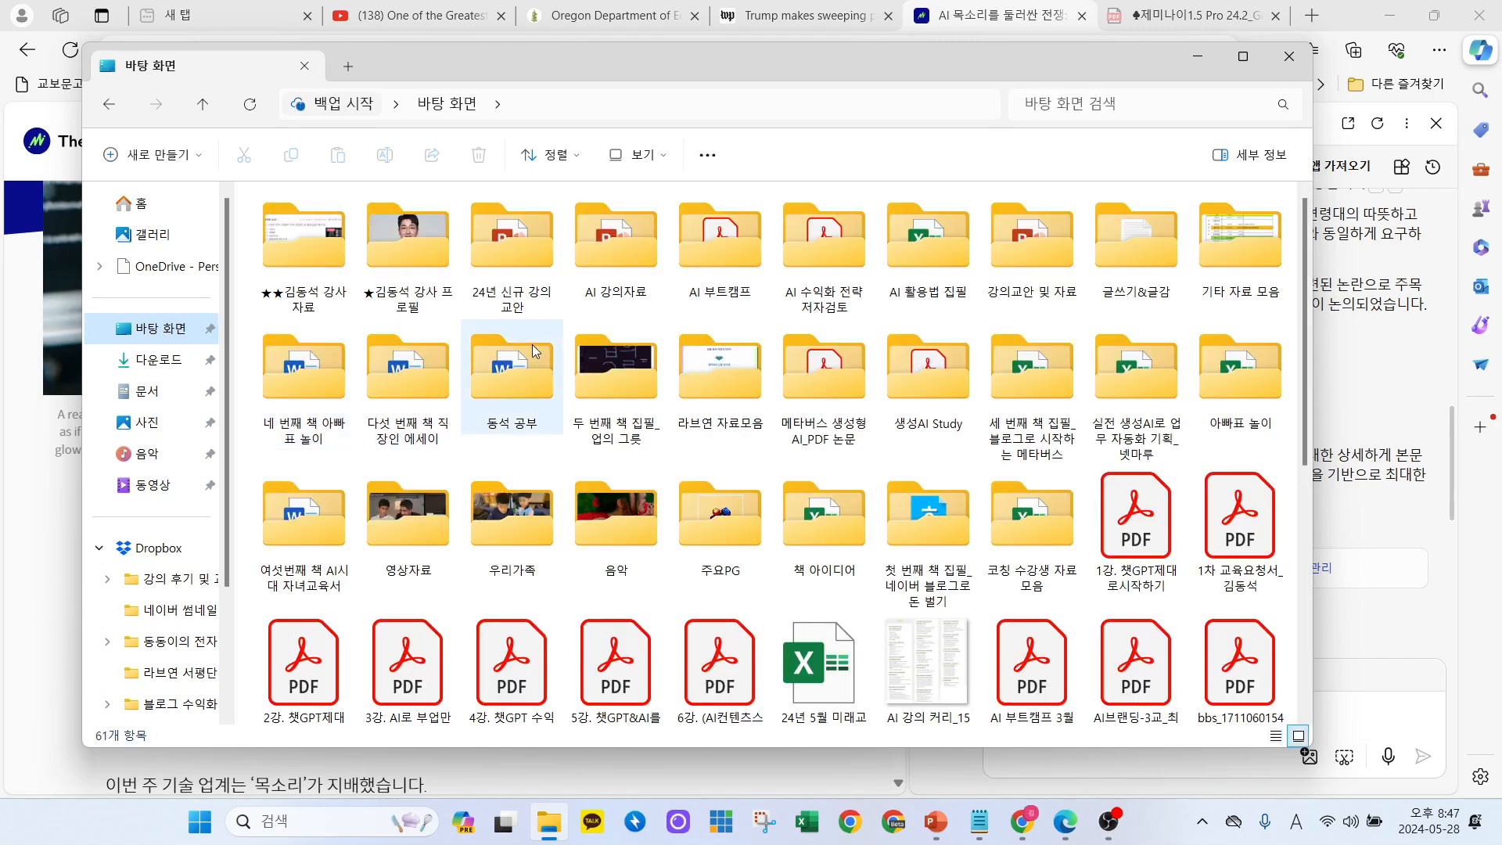
{"action": "double_click", "coordinate": [697, 241]}
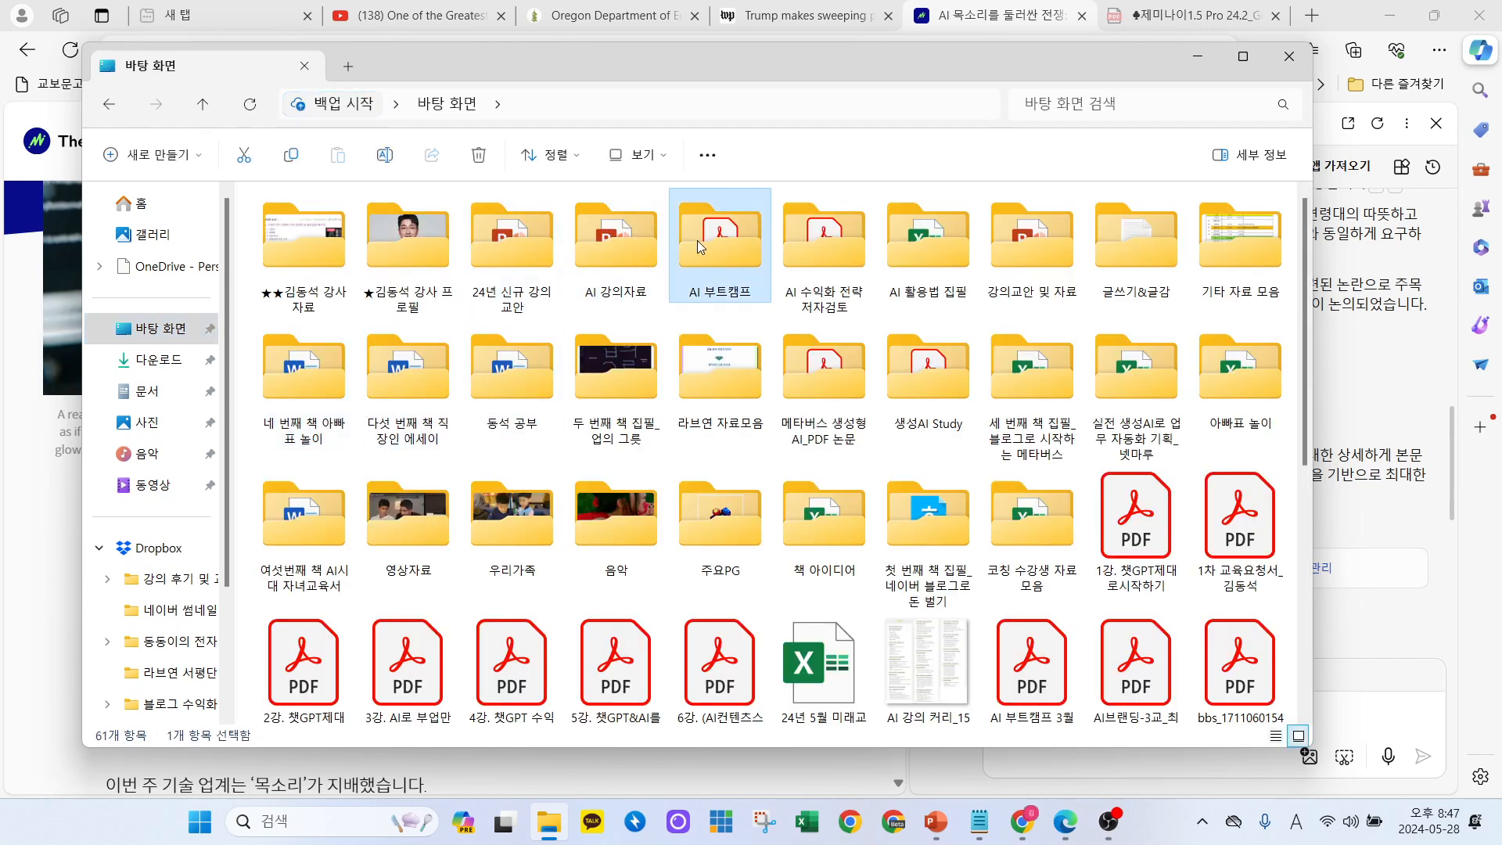
{"action": "left_click", "coordinate": [416, 257]}
{"action": "double_click", "coordinate": [416, 257]}
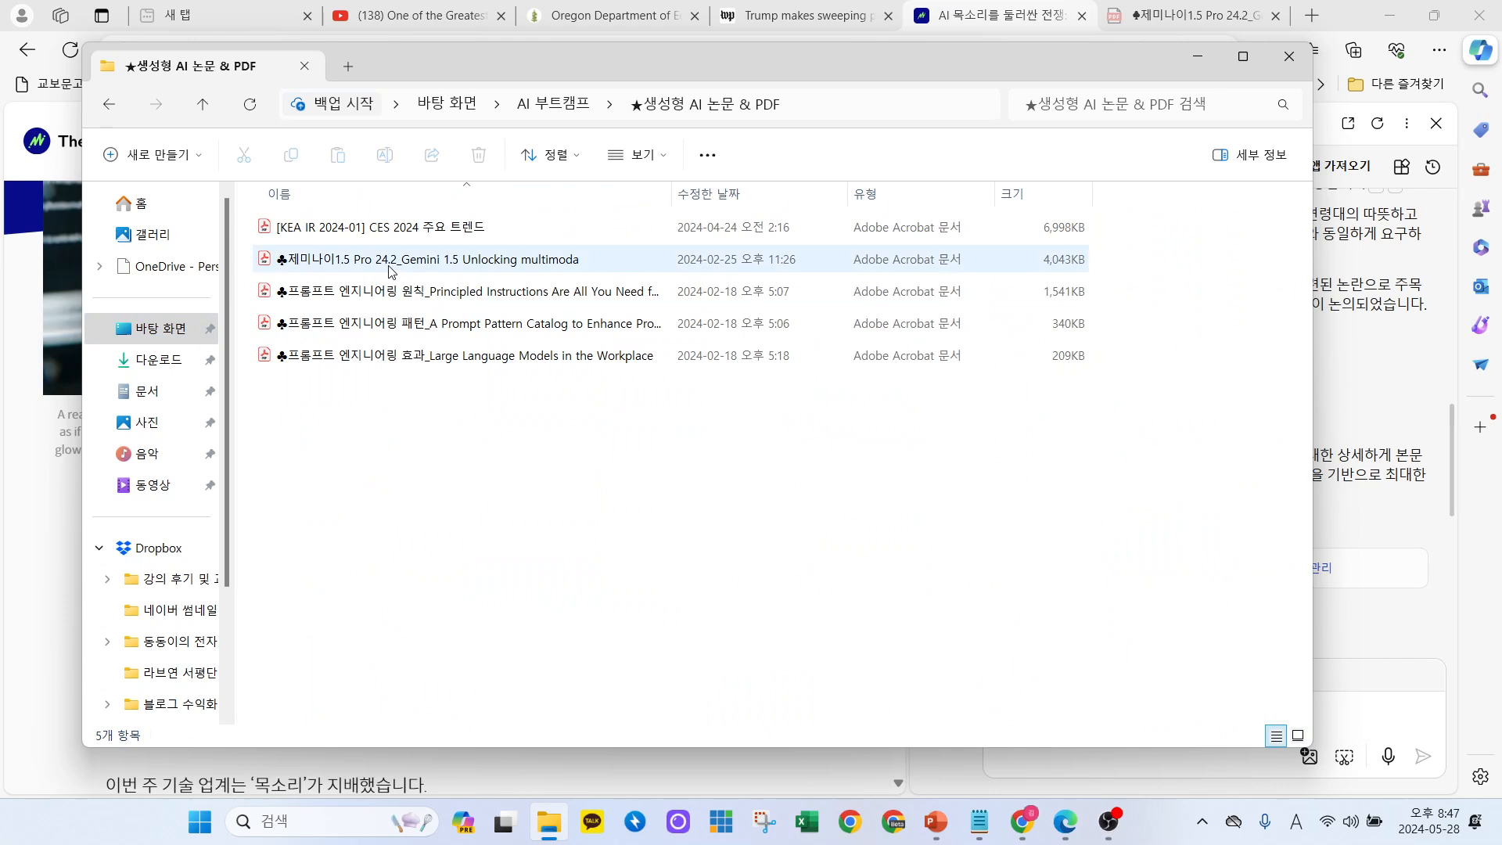
{"action": "left_click", "coordinate": [388, 265]}
{"action": "double_click", "coordinate": [389, 265]}
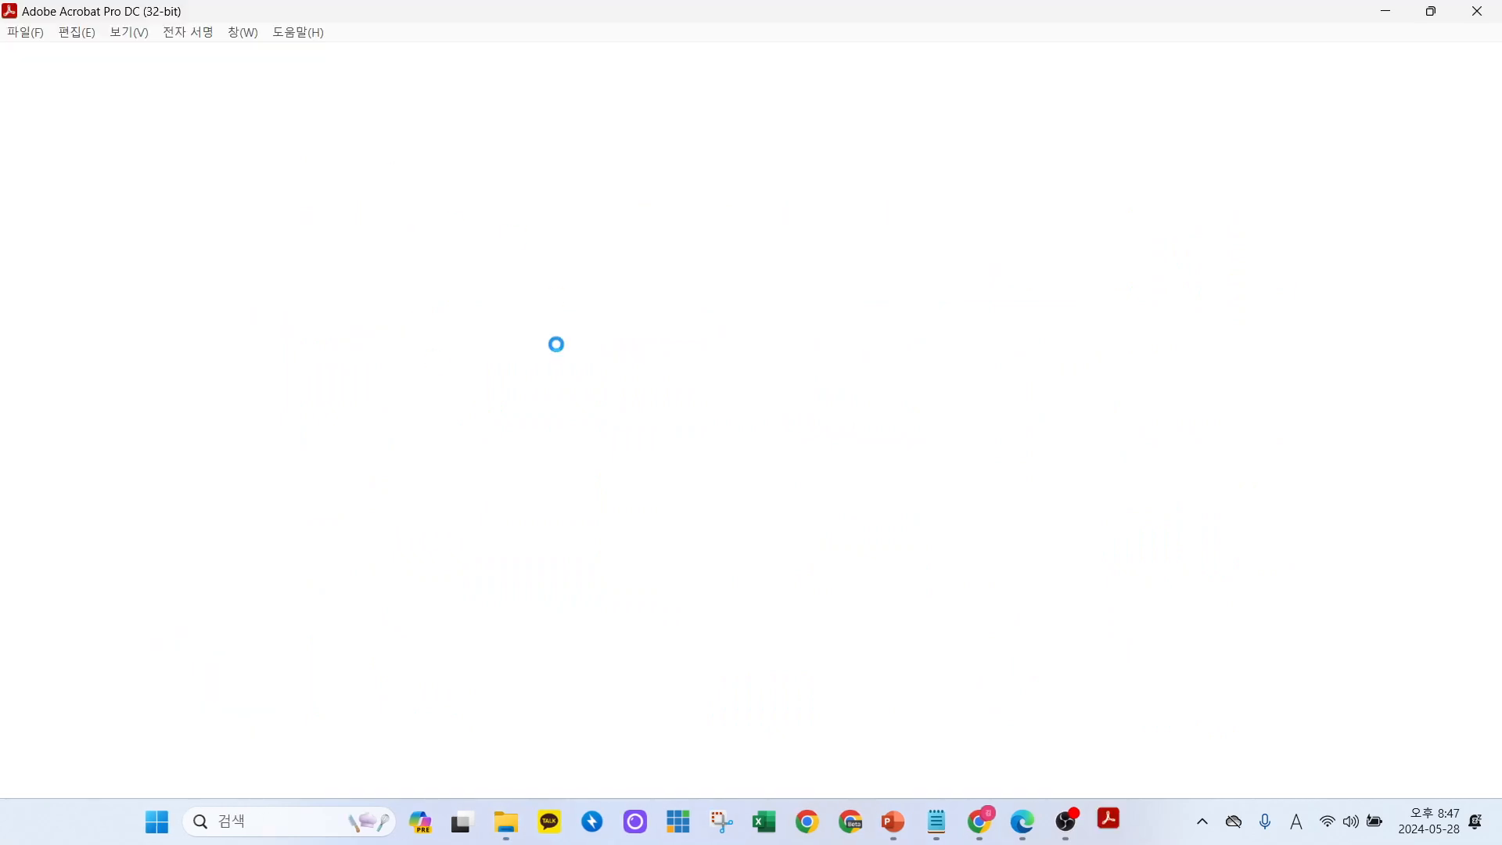
Look through the first pages of the Gemini 1.5 paper in Acrobat, dismiss the update notice and minimize the window.
{"action": "scroll", "coordinate": [765, 476], "scroll_direction": "down", "scroll_amount": 15}
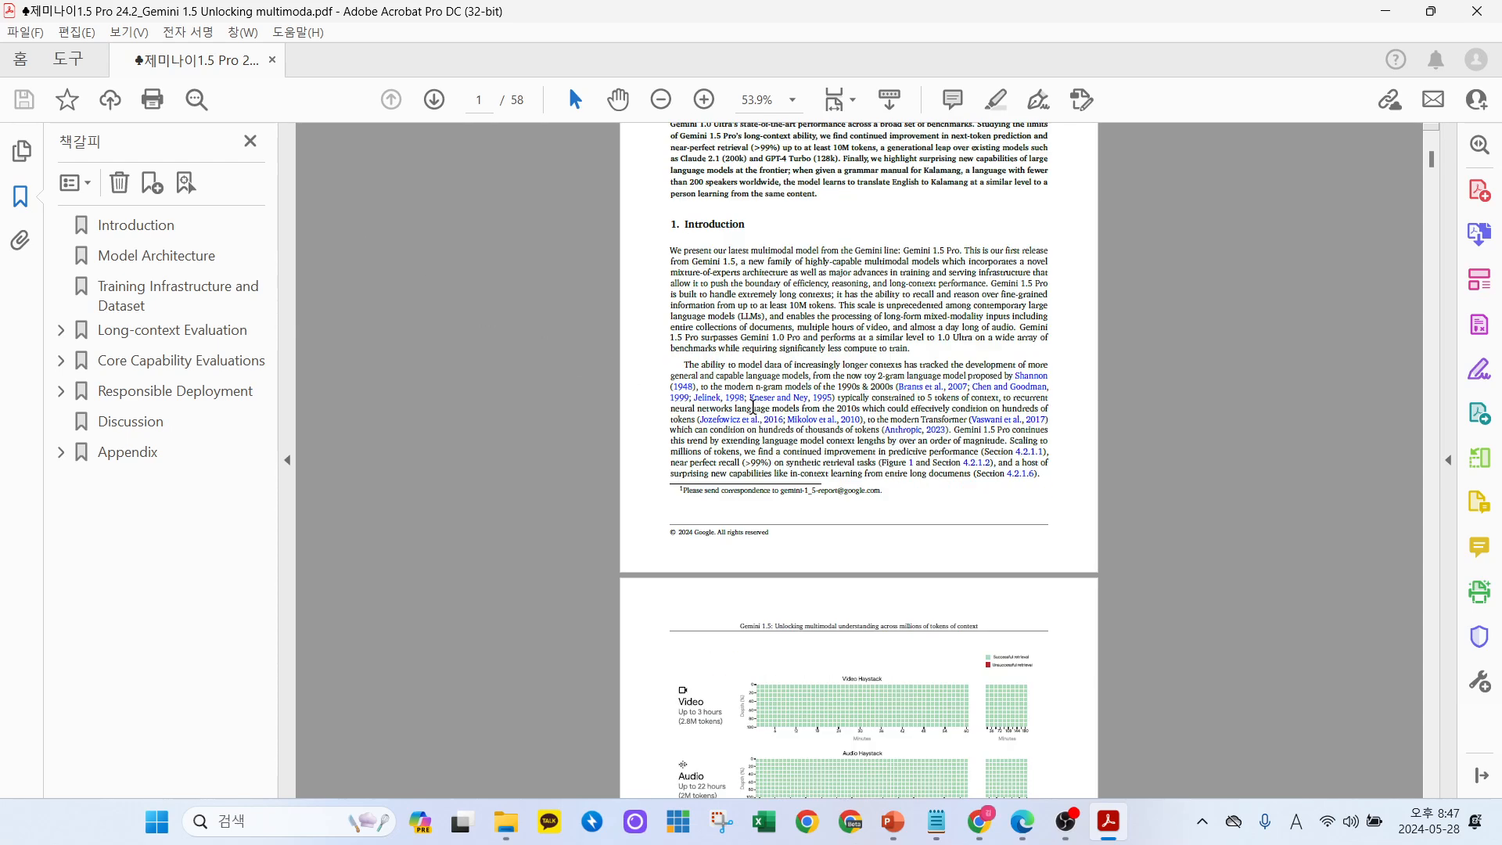
{"action": "scroll", "coordinate": [765, 476], "scroll_direction": "down", "scroll_amount": 20}
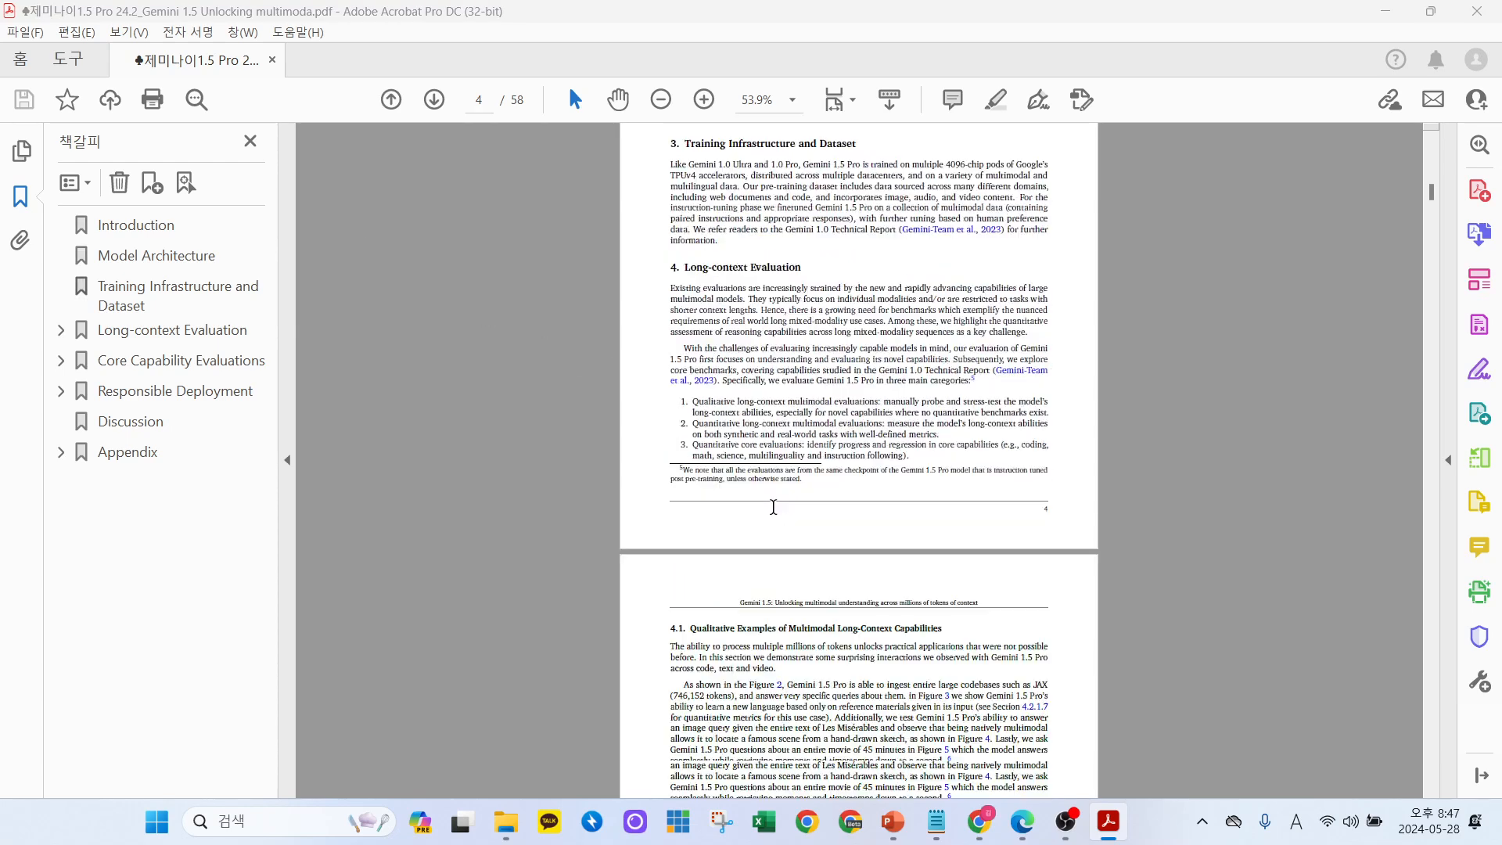
{"action": "left_click_drag", "start_coordinate": [675, 366], "coordinate": [976, 368]}
{"action": "left_click", "coordinate": [1053, 574]}
{"action": "scroll", "coordinate": [871, 569], "scroll_direction": "up", "scroll_amount": 5}
{"action": "scroll", "coordinate": [870, 569], "scroll_direction": "up", "scroll_amount": 5}
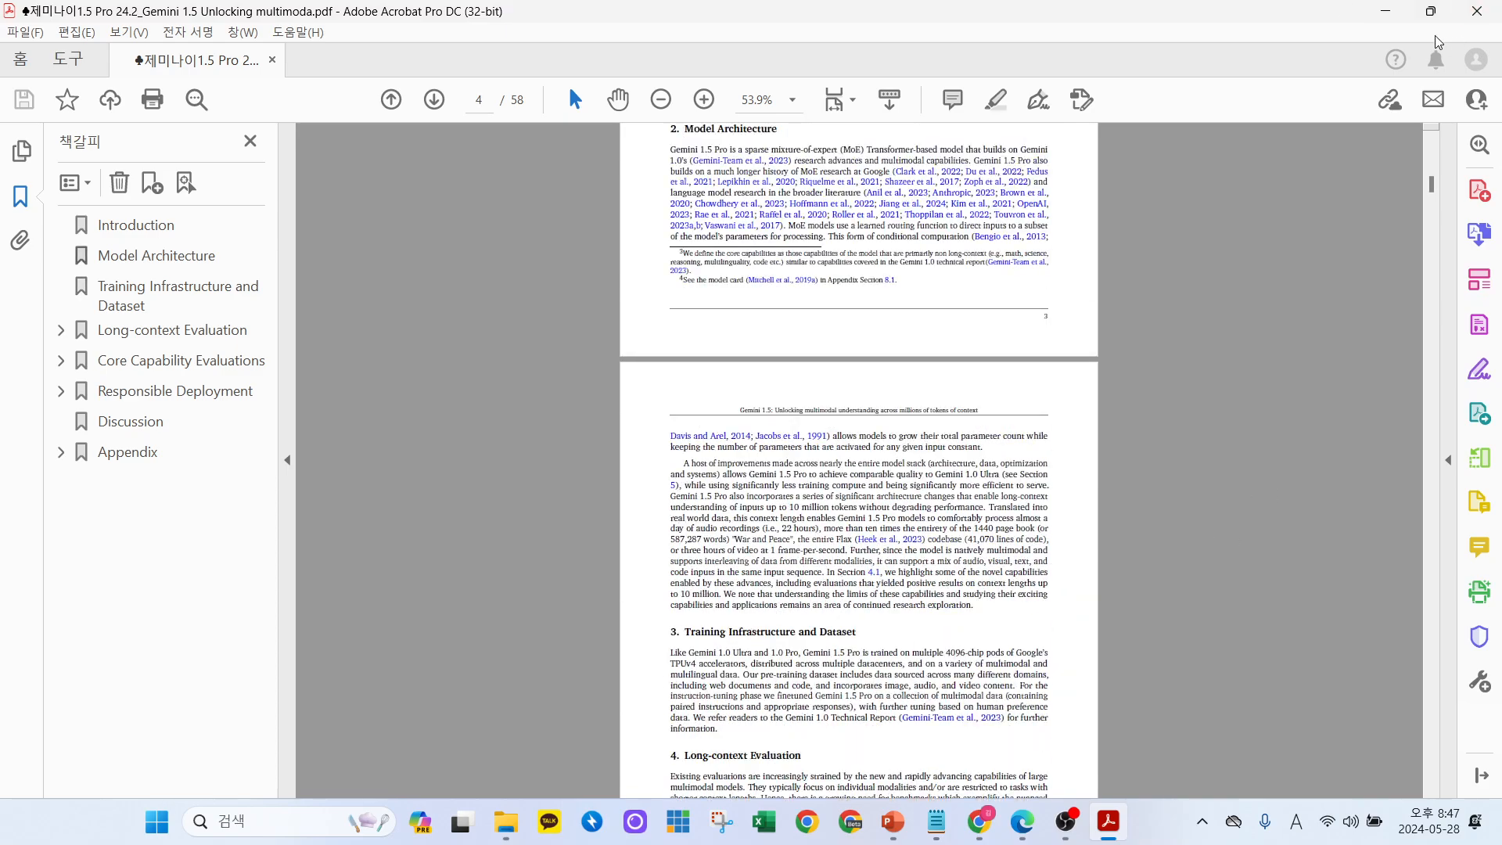
{"action": "left_click", "coordinate": [1392, 12]}
{"action": "left_click_drag", "start_coordinate": [1072, 83], "coordinate": [965, 305]}
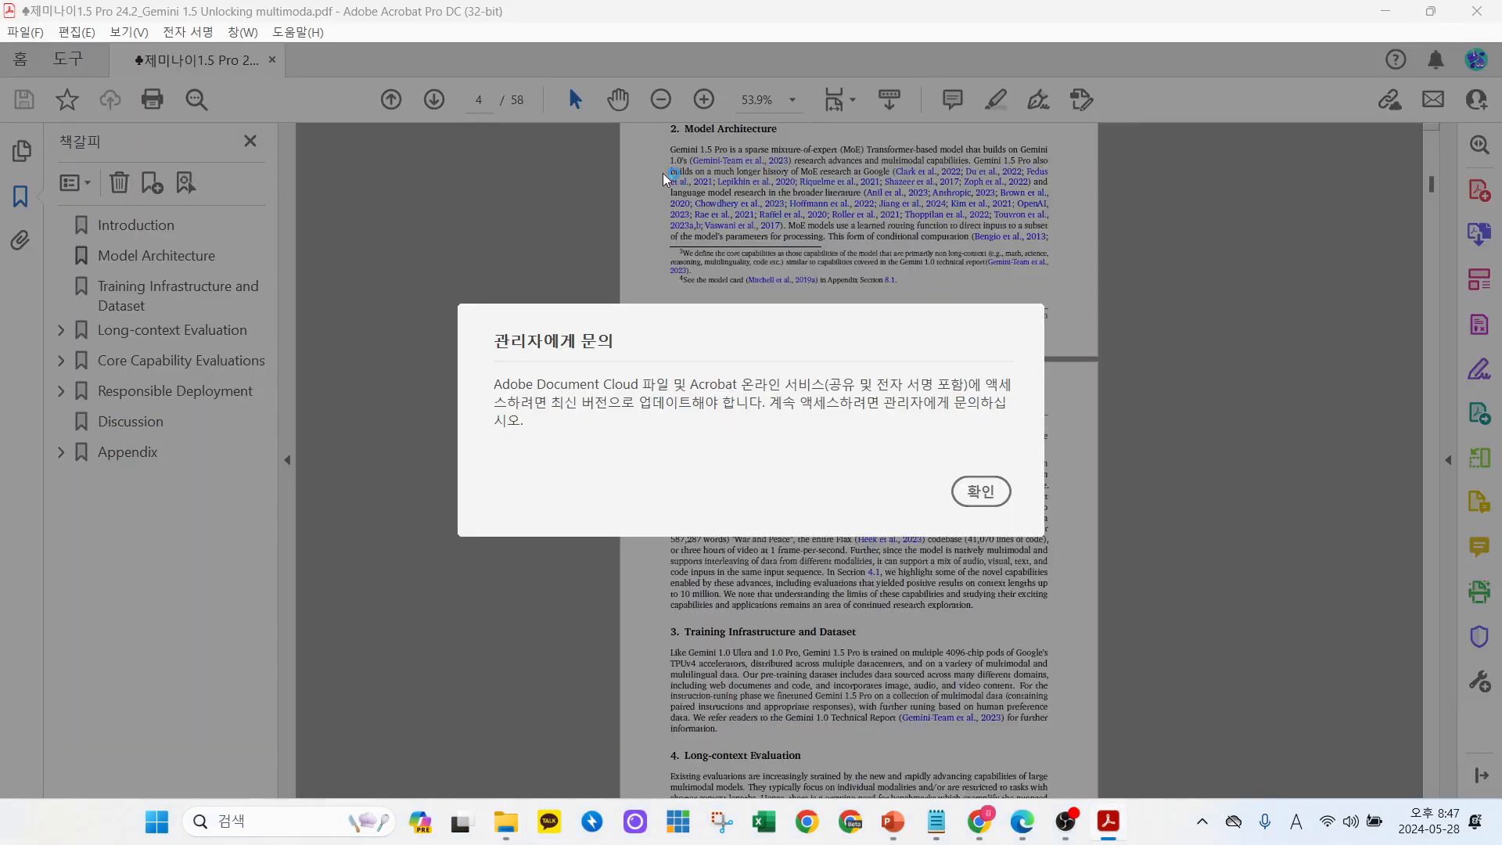
{"action": "left_click", "coordinate": [979, 492]}
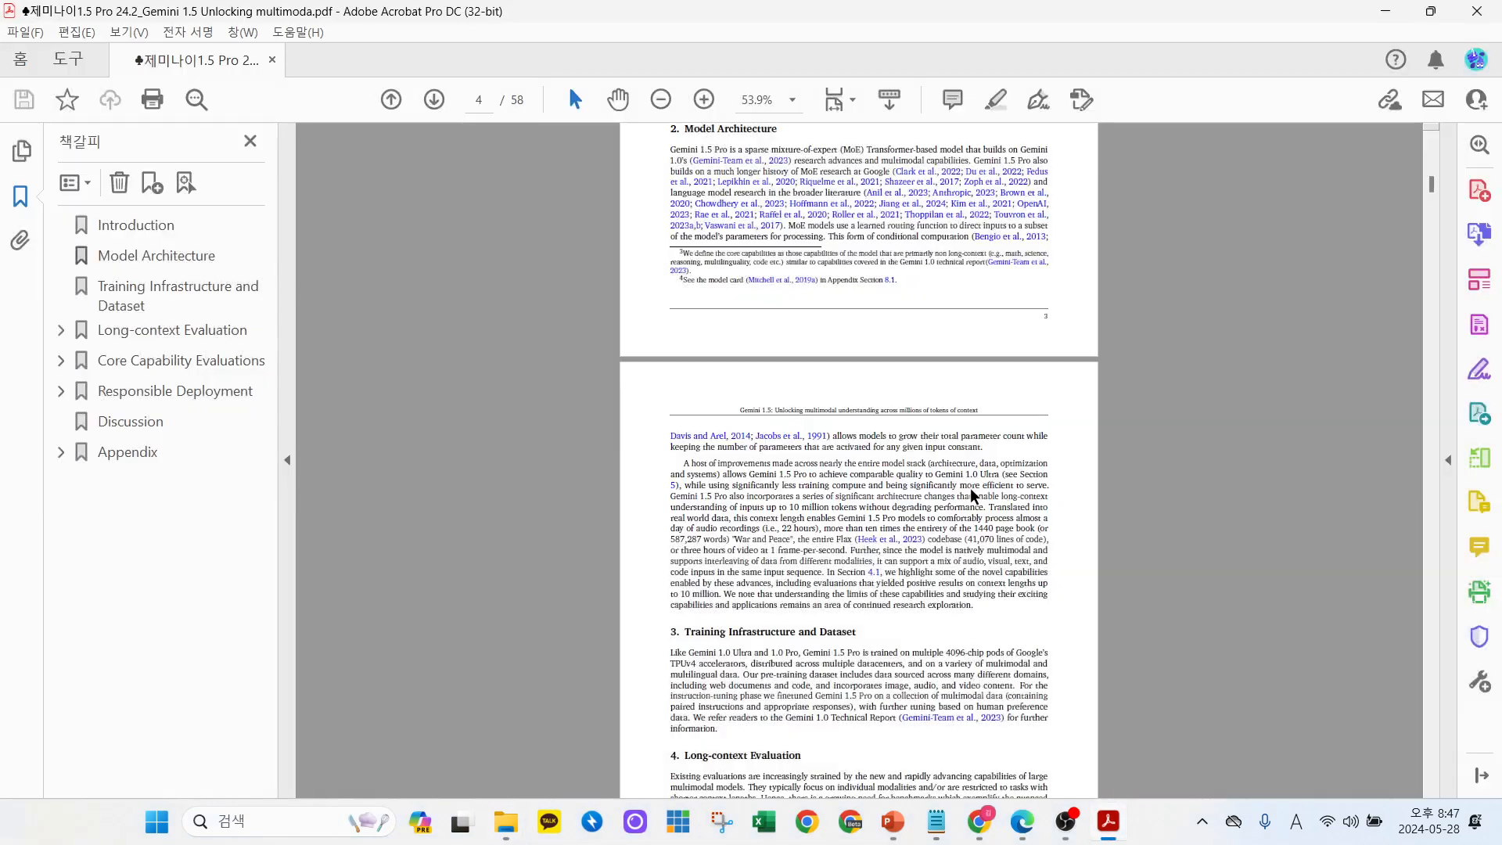
{"action": "left_click", "coordinate": [1391, 16]}
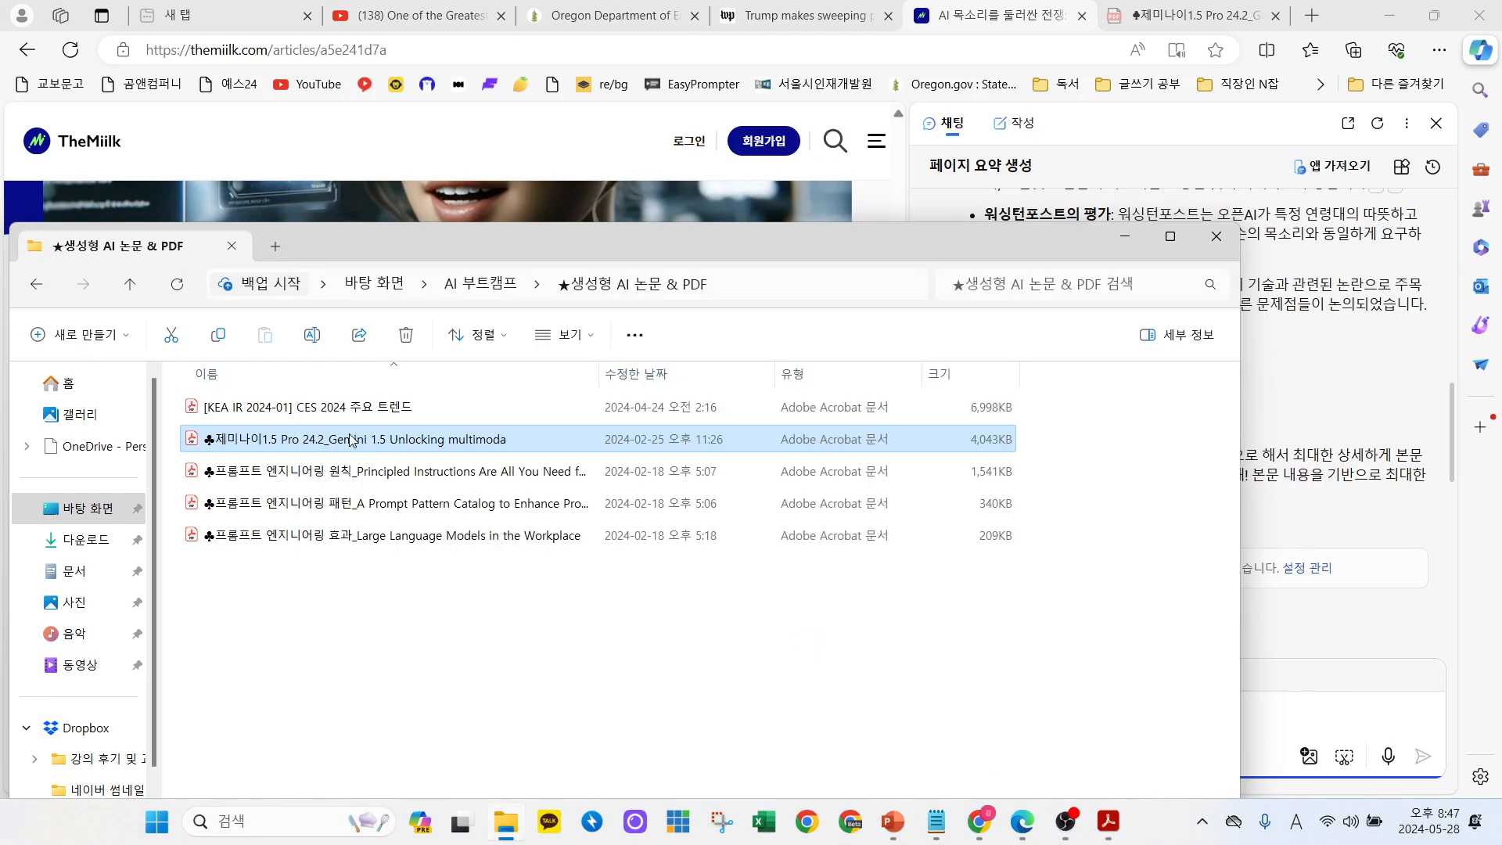
Open the Gemini 1.5 PDF in a new Edge tab and generate its document summary in a new Copilot topic.
{"action": "left_click_drag", "start_coordinate": [351, 440], "coordinate": [1288, 7]}
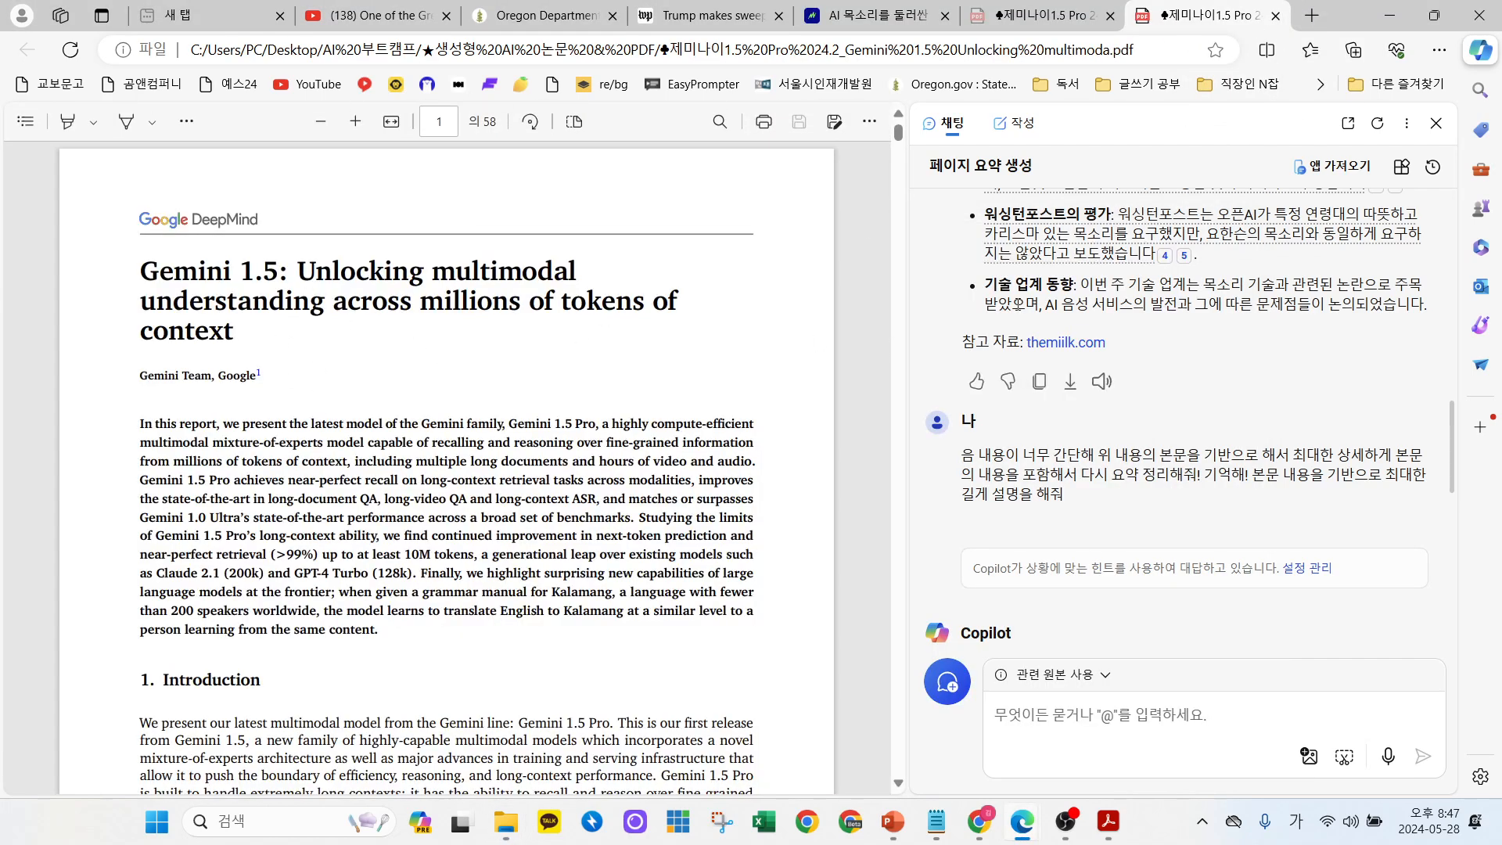
{"action": "left_click", "coordinate": [948, 699]}
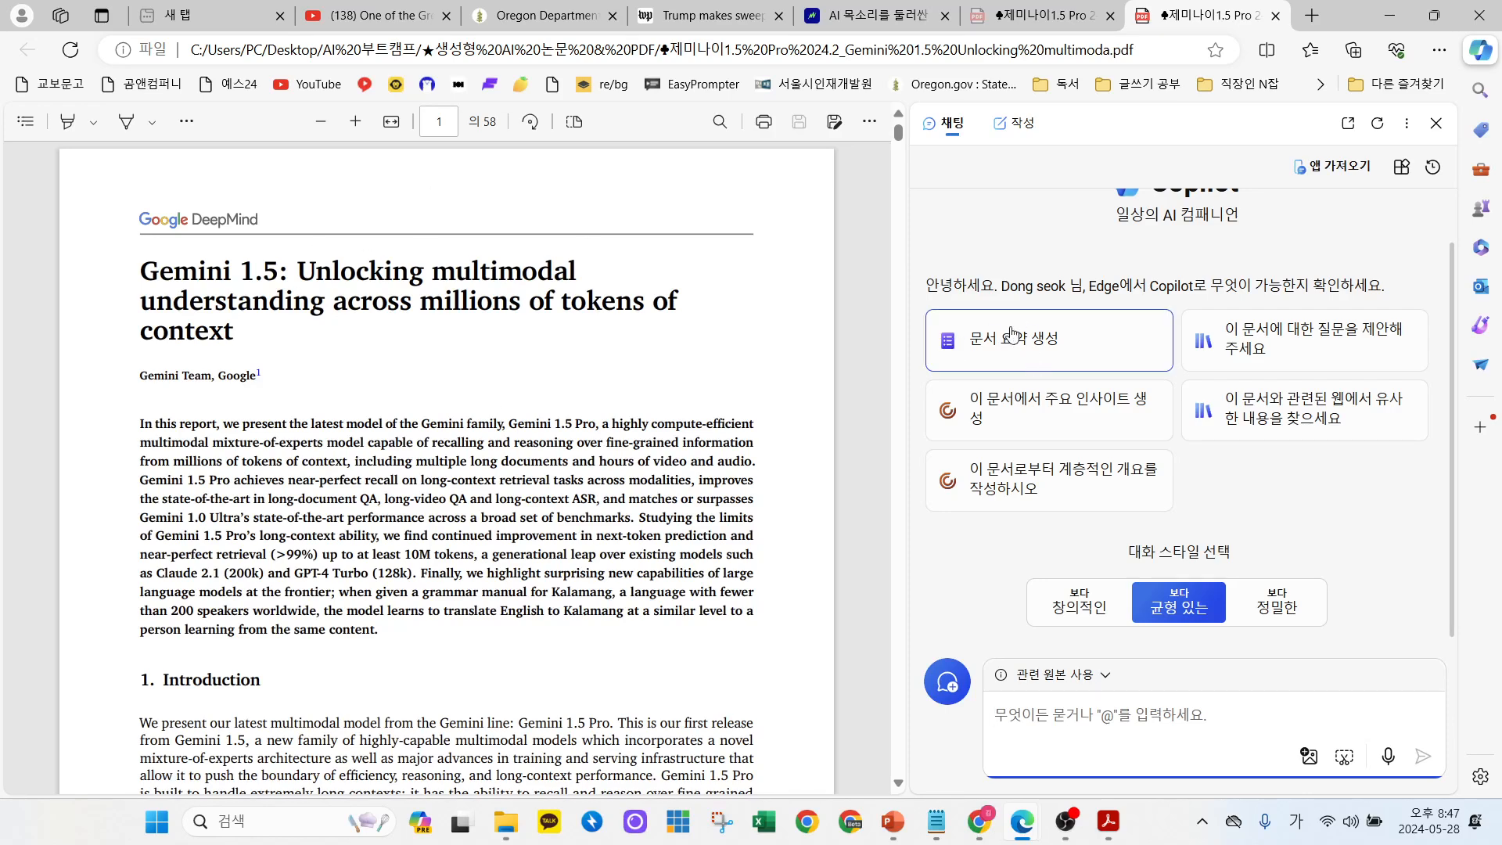
{"action": "left_click", "coordinate": [1039, 350]}
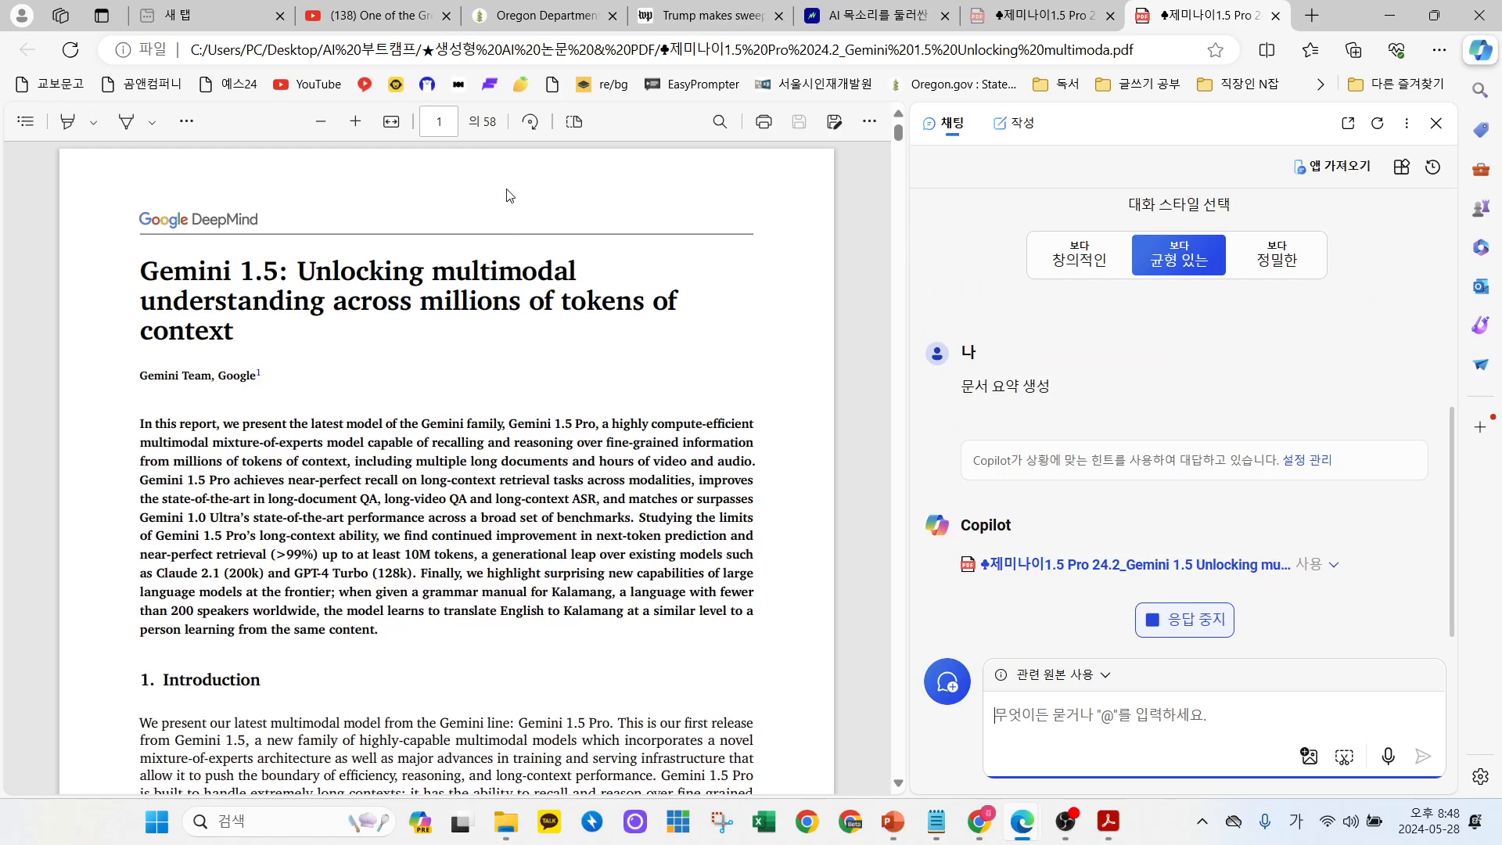
{"action": "scroll", "coordinate": [444, 378], "scroll_direction": "down", "scroll_amount": 20}
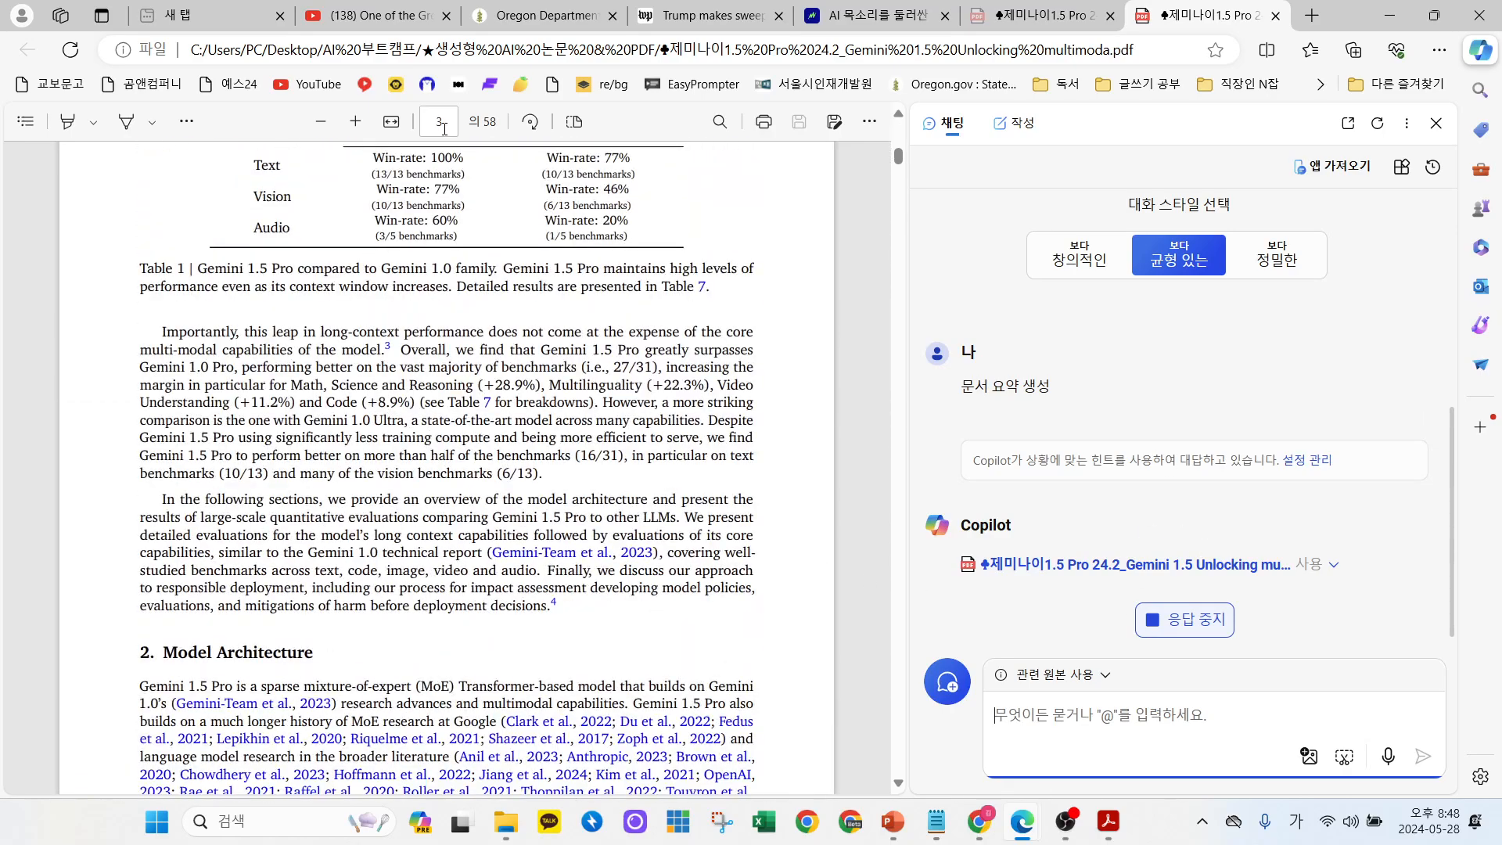
{"action": "scroll", "coordinate": [406, 329], "scroll_direction": "down", "scroll_amount": 7}
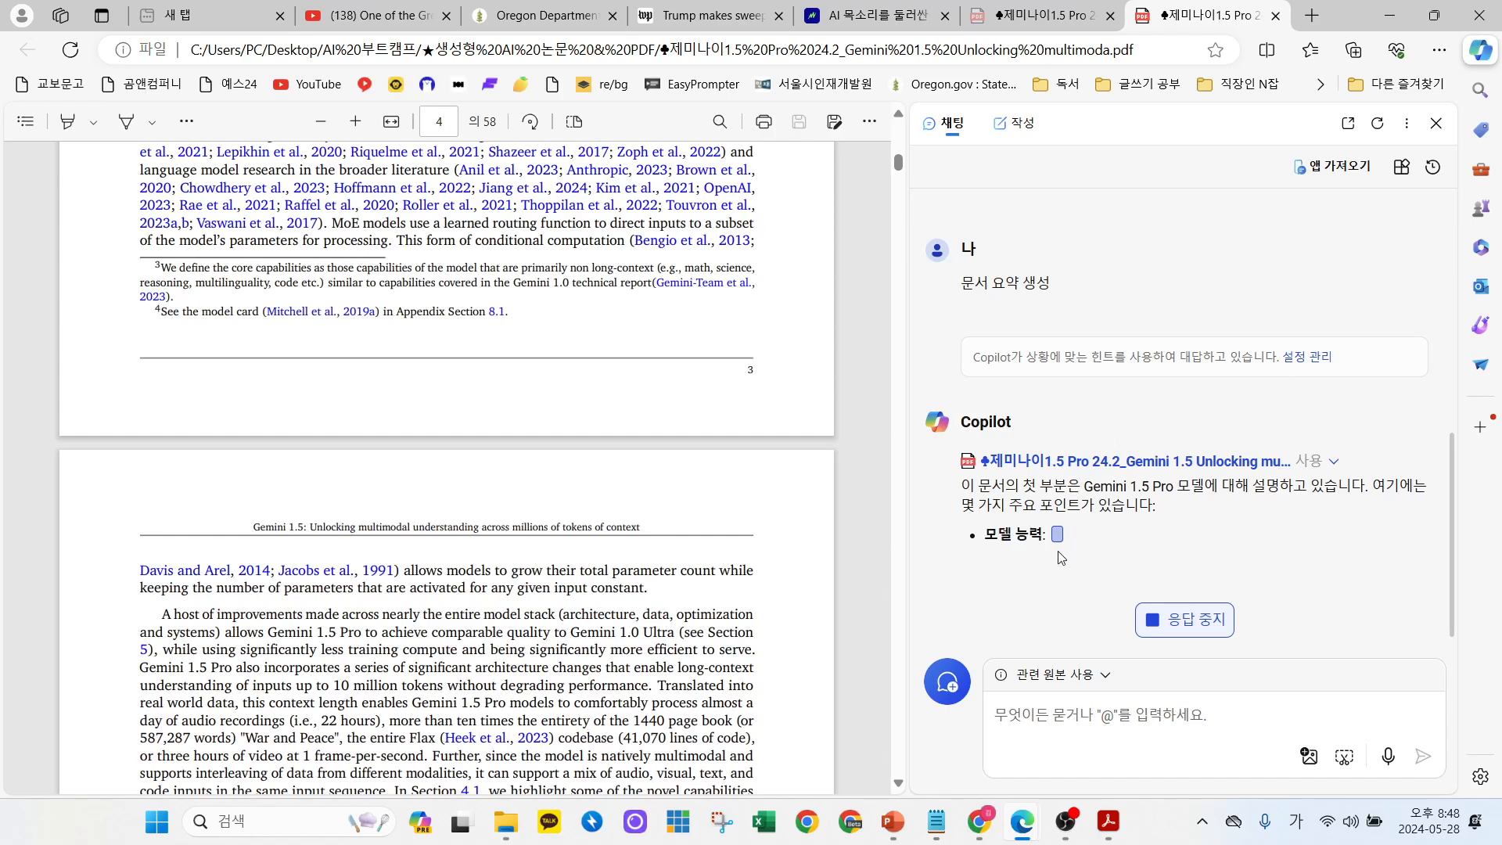
Start a Copilot prompt requesting five multiple-choice questions with five options each, based on the document.
{"action": "left_click", "coordinate": [1115, 720]}
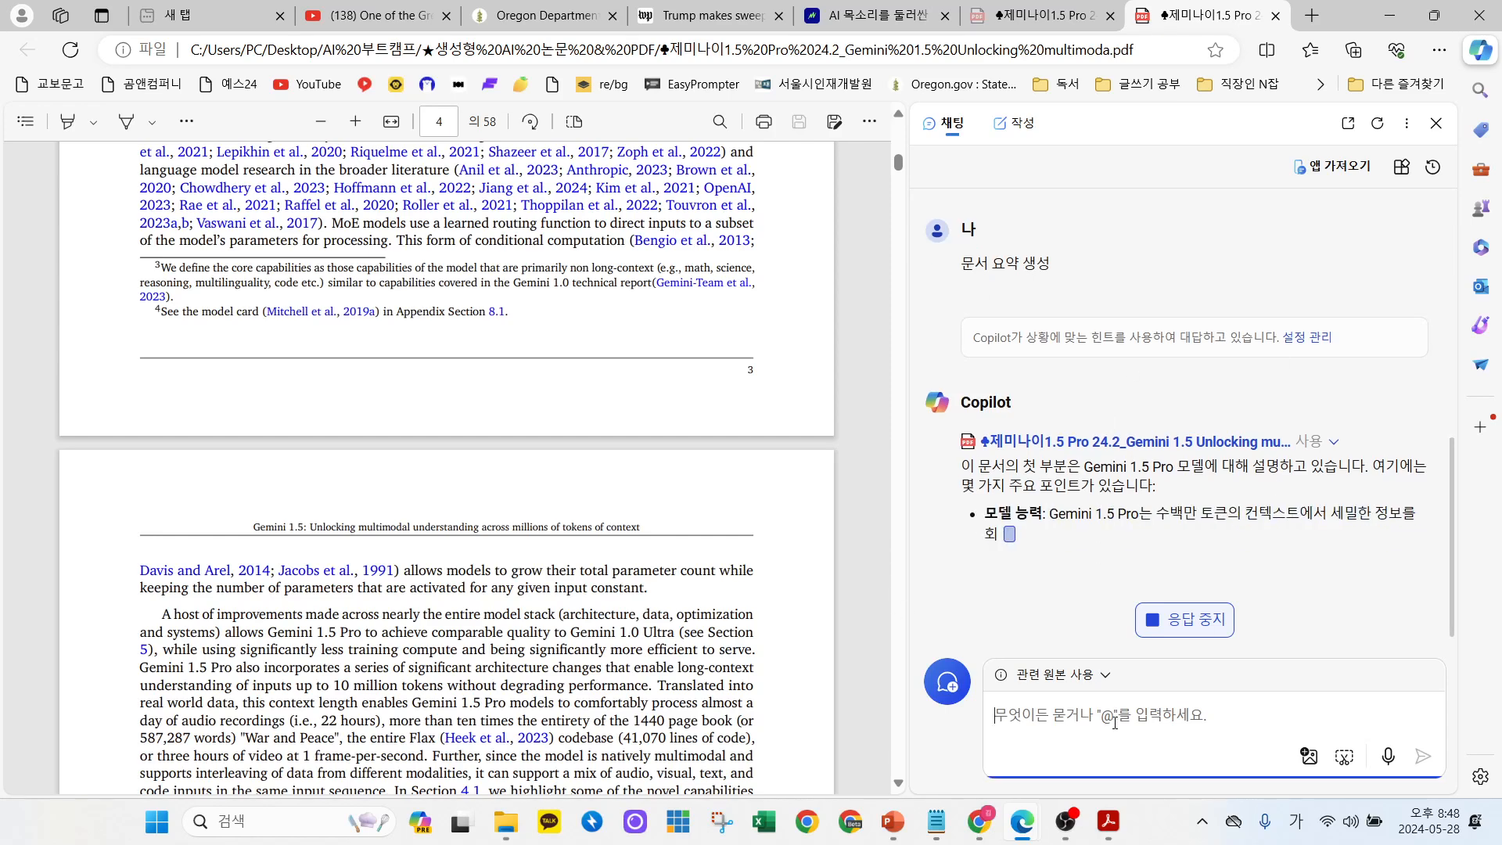
{"action": "type", "text": "위"}
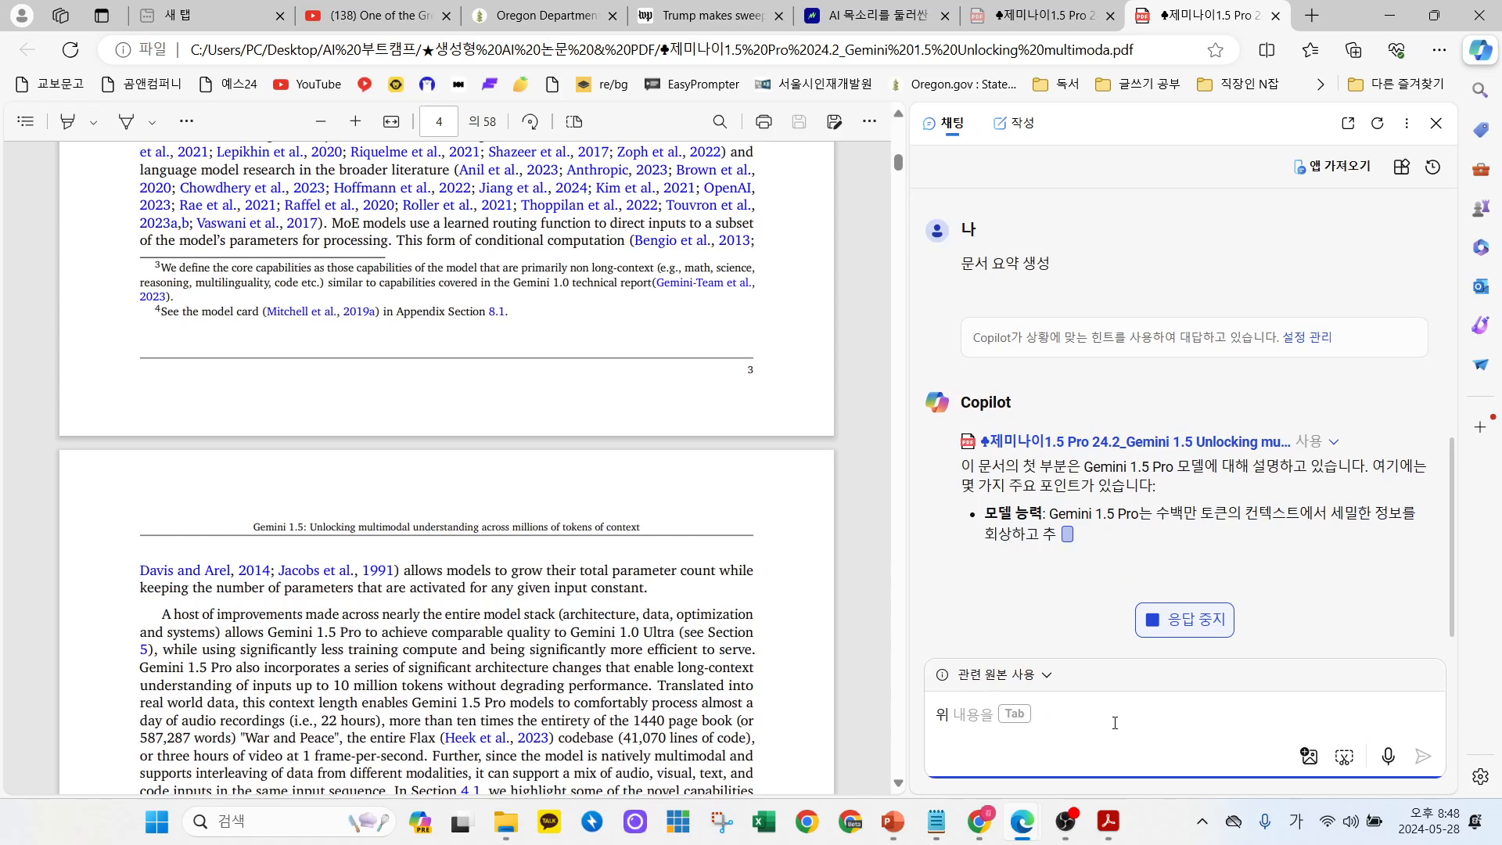
{"action": "type", "text": " 문서를 기반으로"}
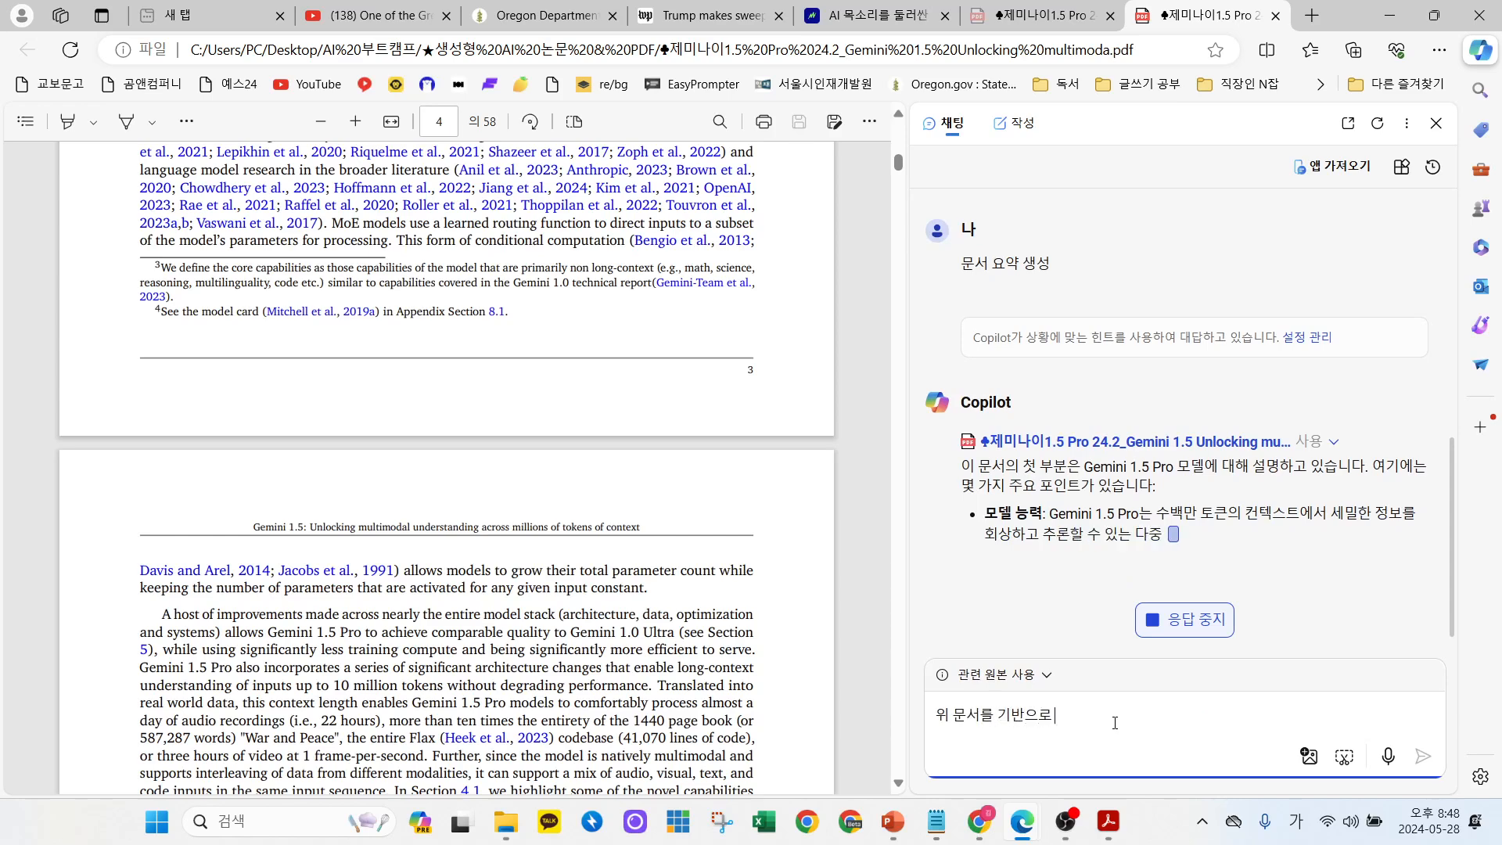
{"action": "type", "text": " 해서 5지 선다형 문제"}
{"action": "type", "text": " 5ㅜㄴ"}
{"action": "type", "text": "제를"}
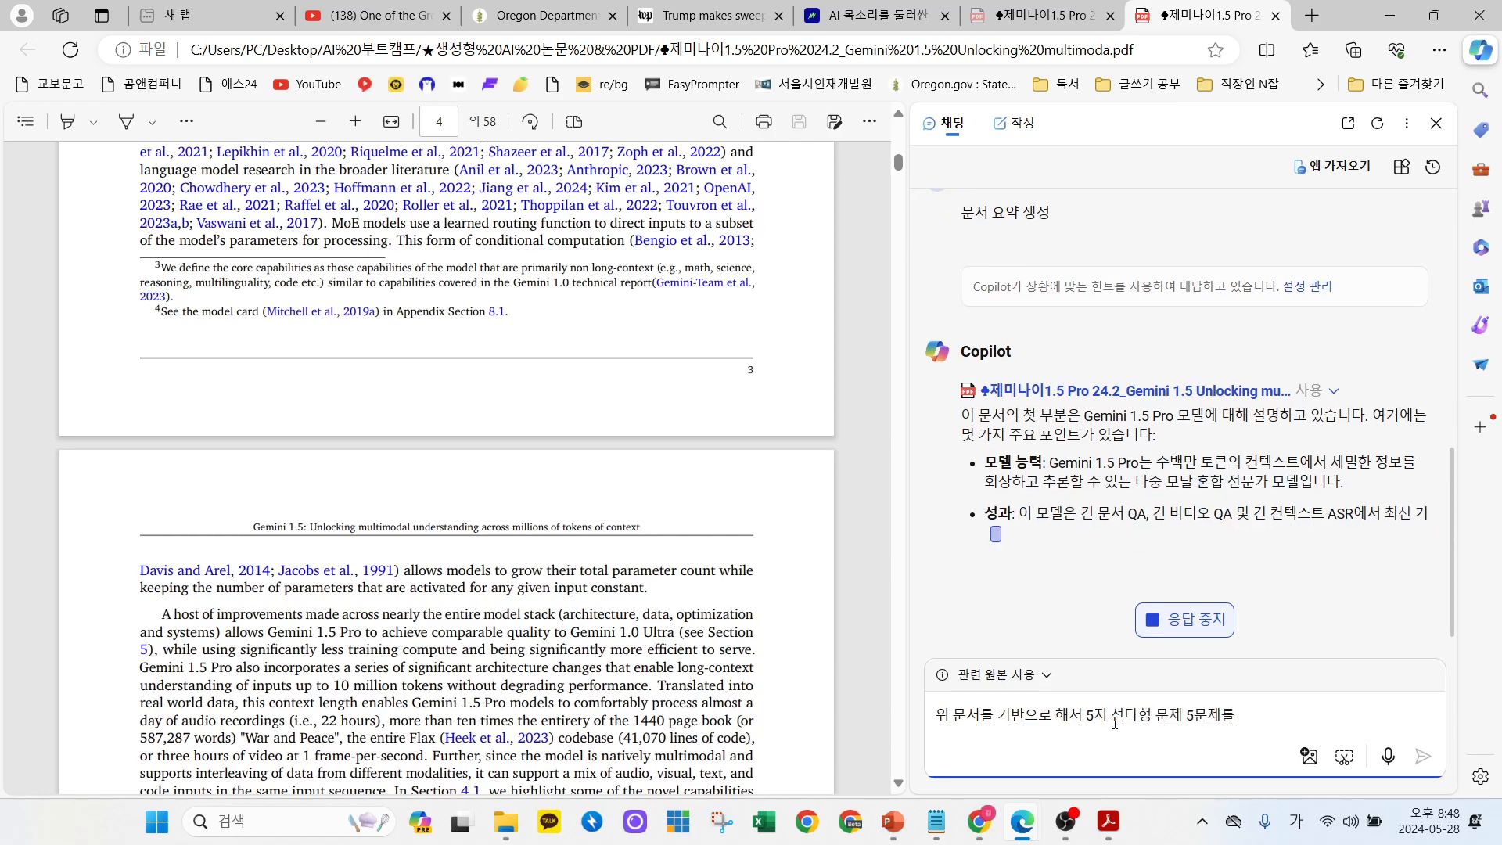
Extend the prompt to request the correct answer below each question and a detailed explanation for every question.
{"action": "type", "text": " 출제 해줘고,ㅡ"}
{"action": "type", "text": " 문제 아래에은"}
{"action": "type", "text": " 정답을 표시해"}
{"action": "key", "text": "BackSpace"}
{"action": "type", "text": "하고, 각 문제들에 대한 상세한 스"}
{"action": "key", "text": "BackSpace"}
{"action": "type", "text": "해설 설명되"}
{"action": "key", "text": "BackSpace"}
{"action": "type", "text": "함께 너"}
{"action": "type", "text": "어줘, 그리고"}
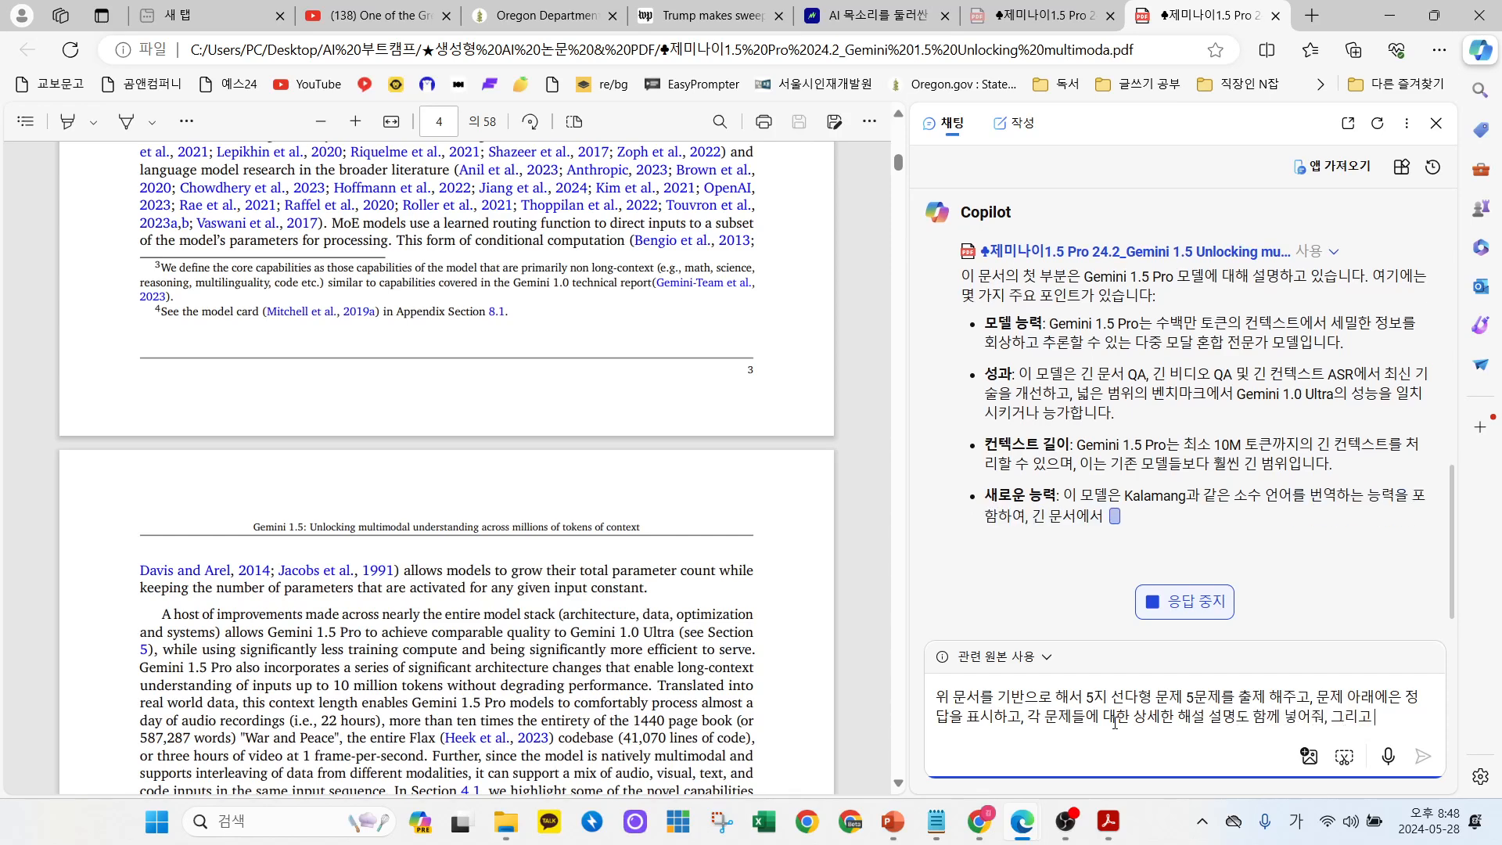
Complete the quiz prompt by requesting a reference check of the section and page each question comes from, and submit it.
{"action": "type", "text": " 이"}
{"action": "key", "text": "BackSpace"}
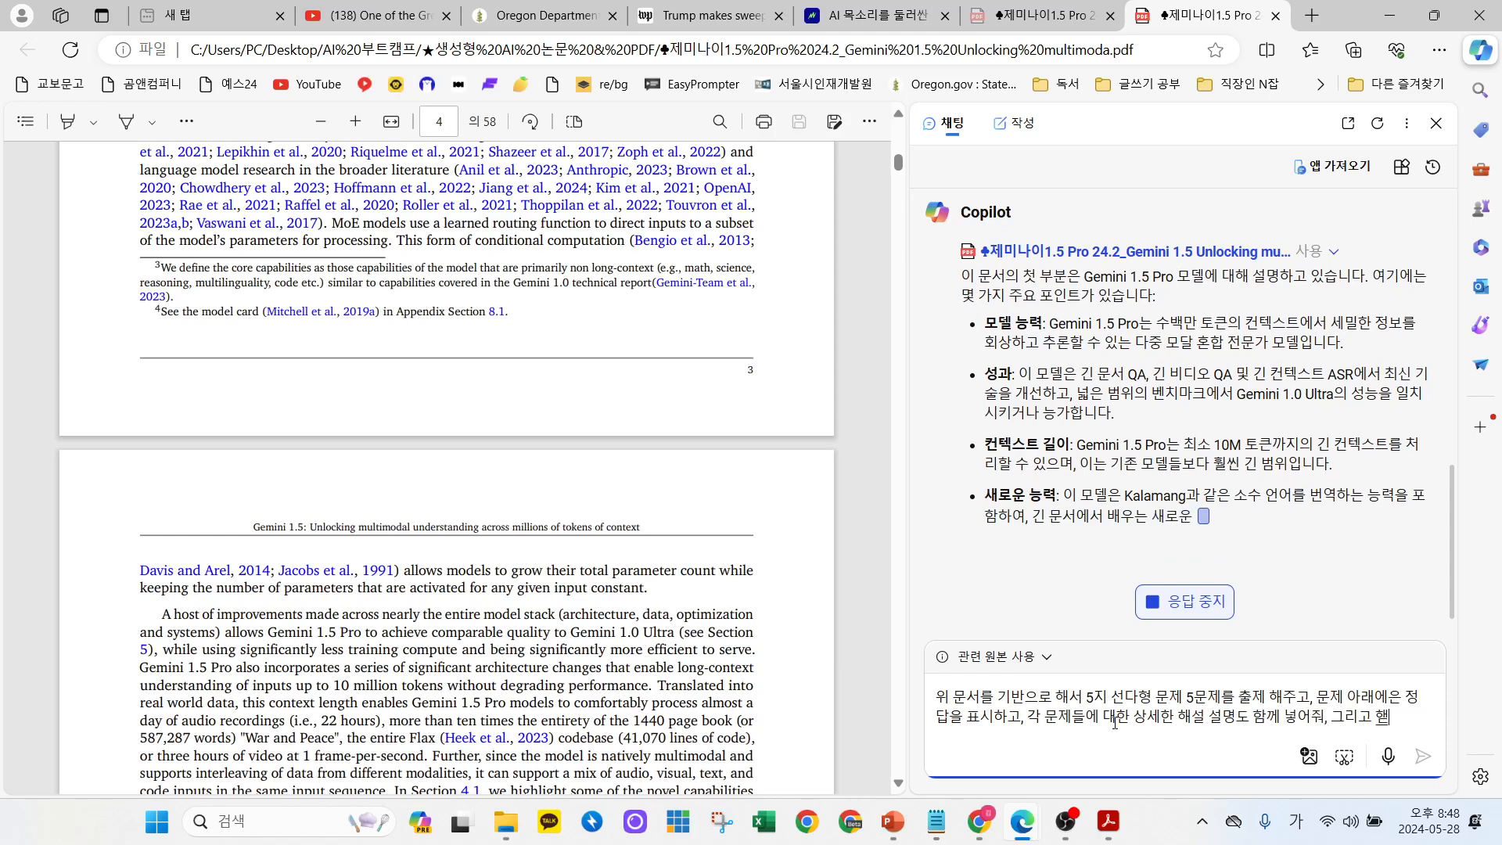
{"action": "type", "text": "당 문제가 어디"}
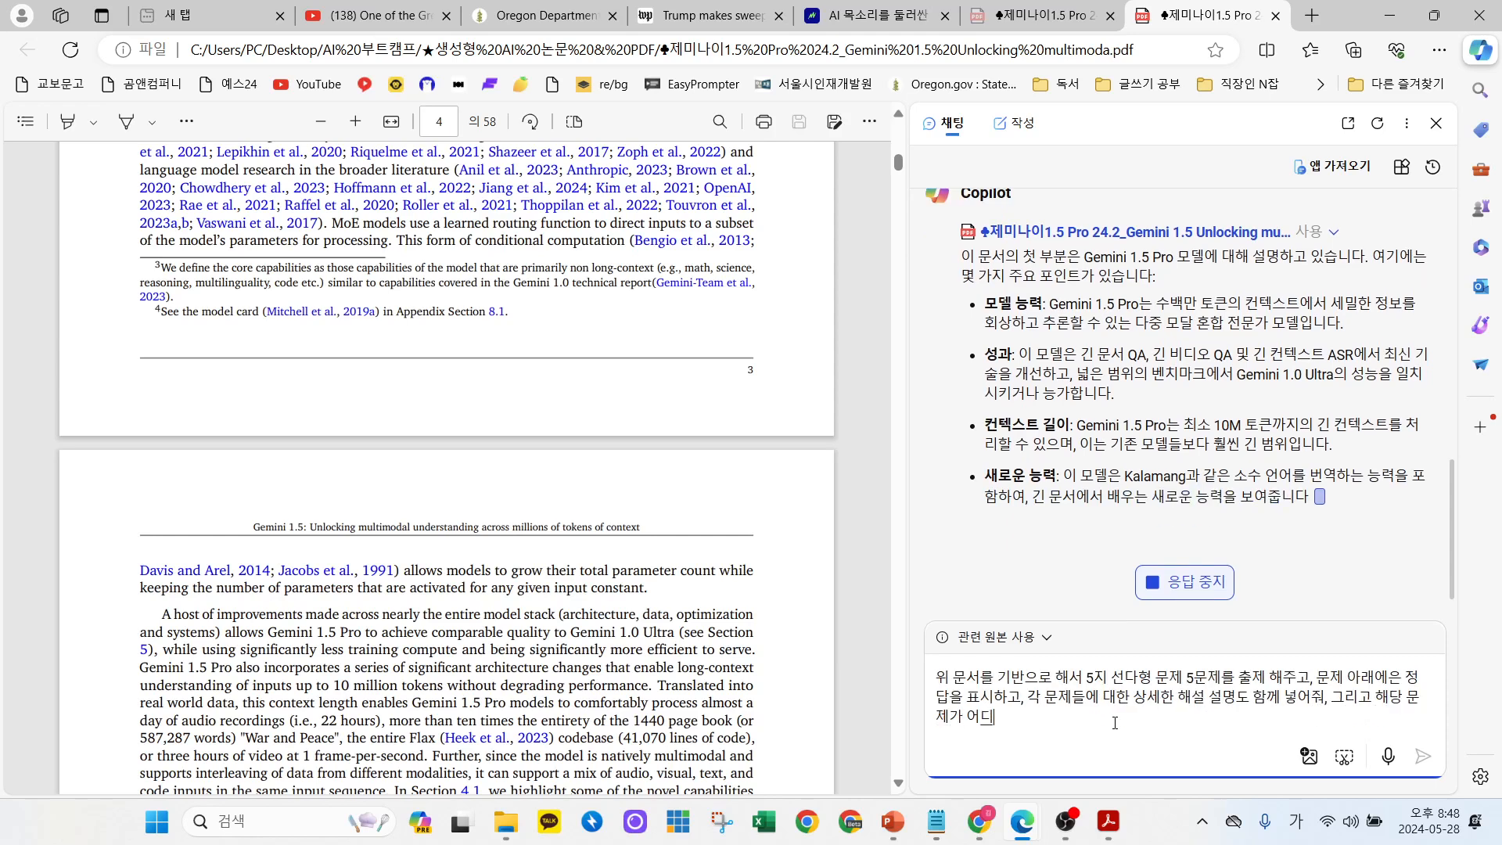
{"action": "type", "text": "부분에서 페이지"}
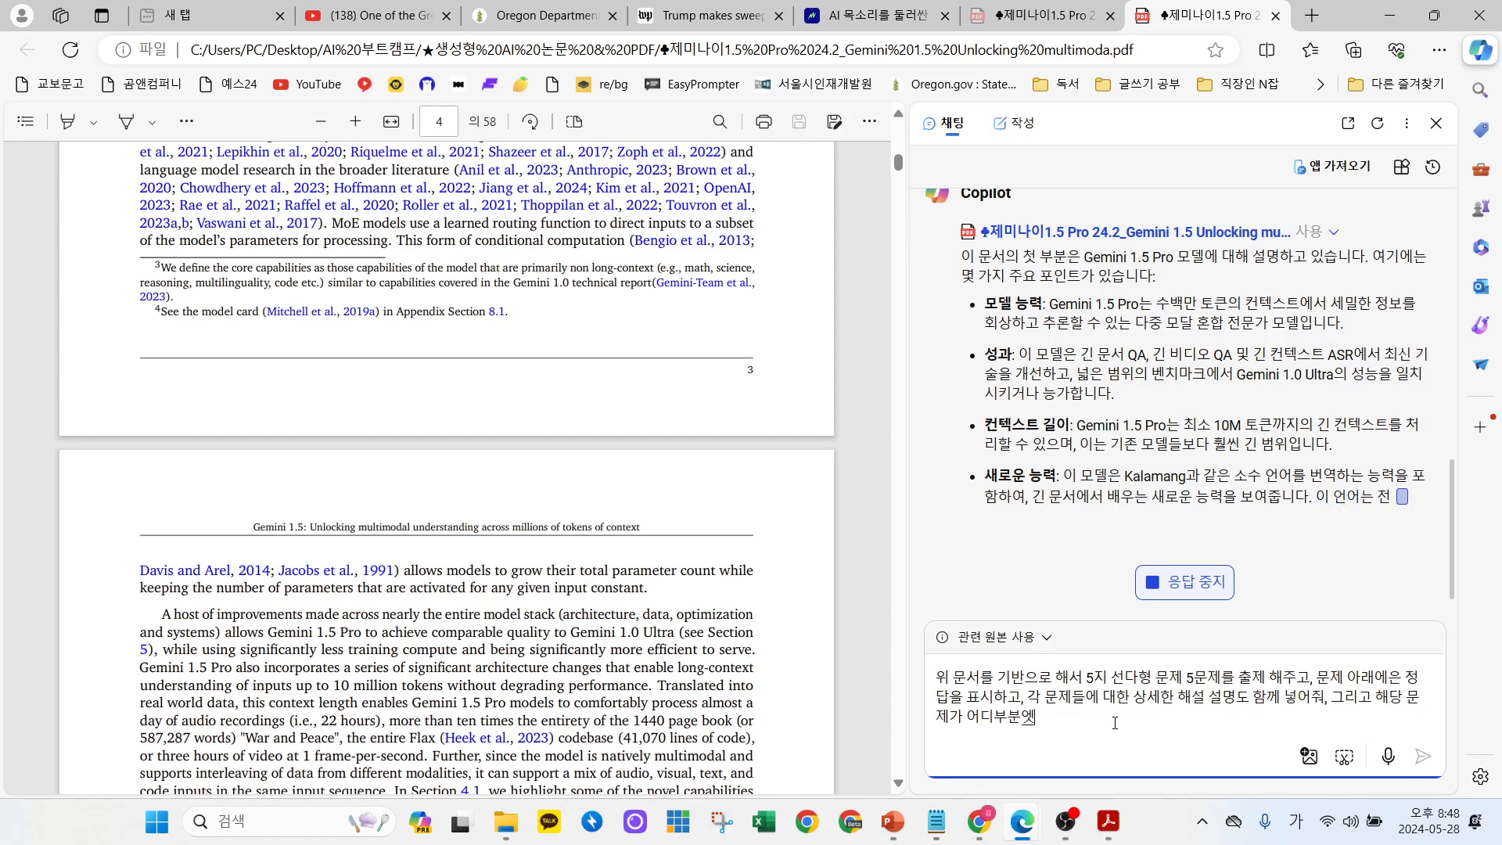
{"action": "type", "text": "에서 출제 되었는지 레펠"}
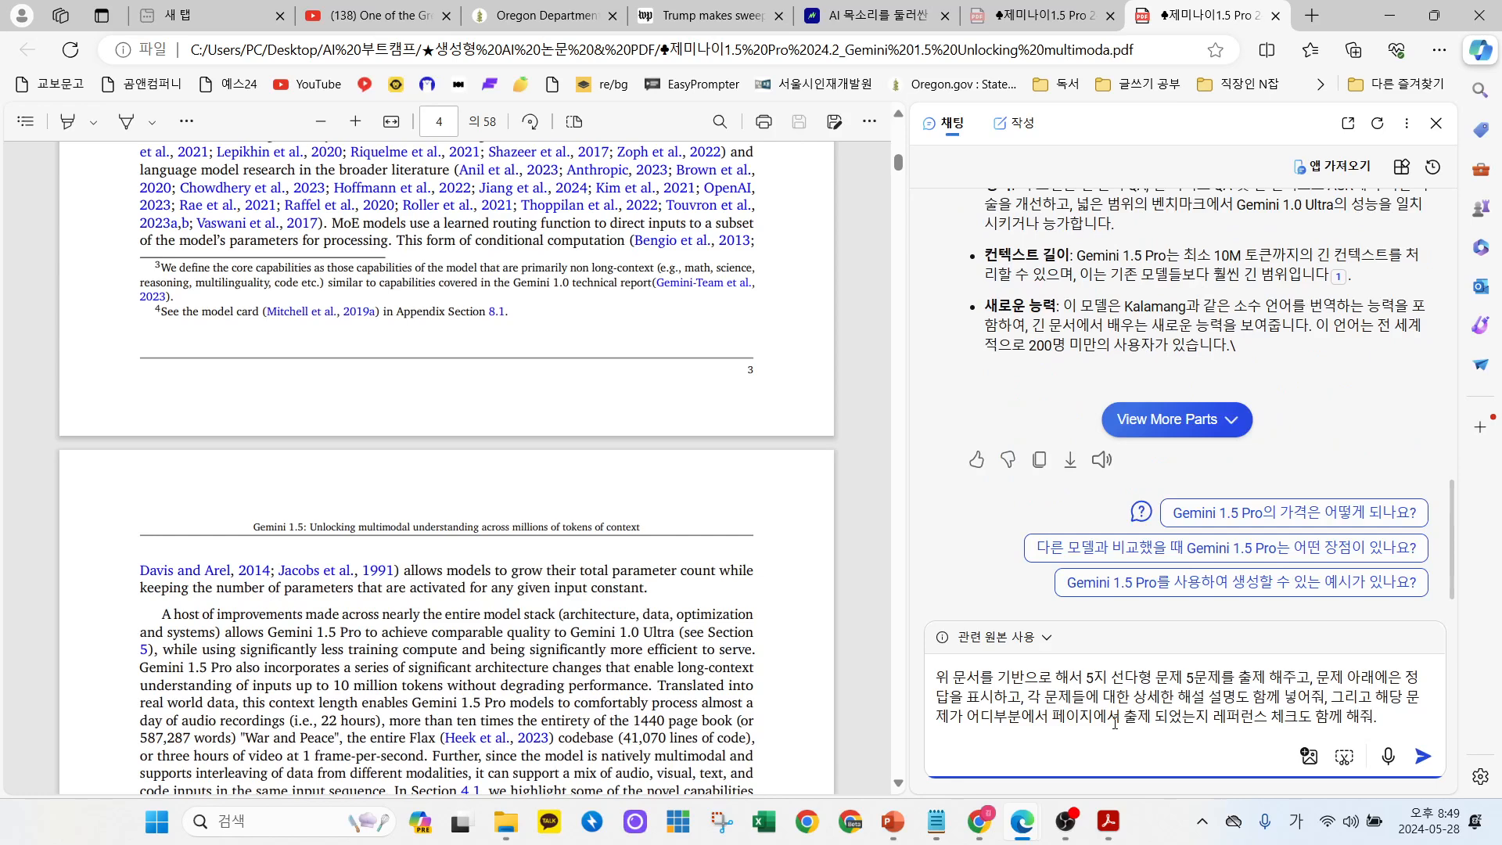
{"action": "key", "text": "Return"}
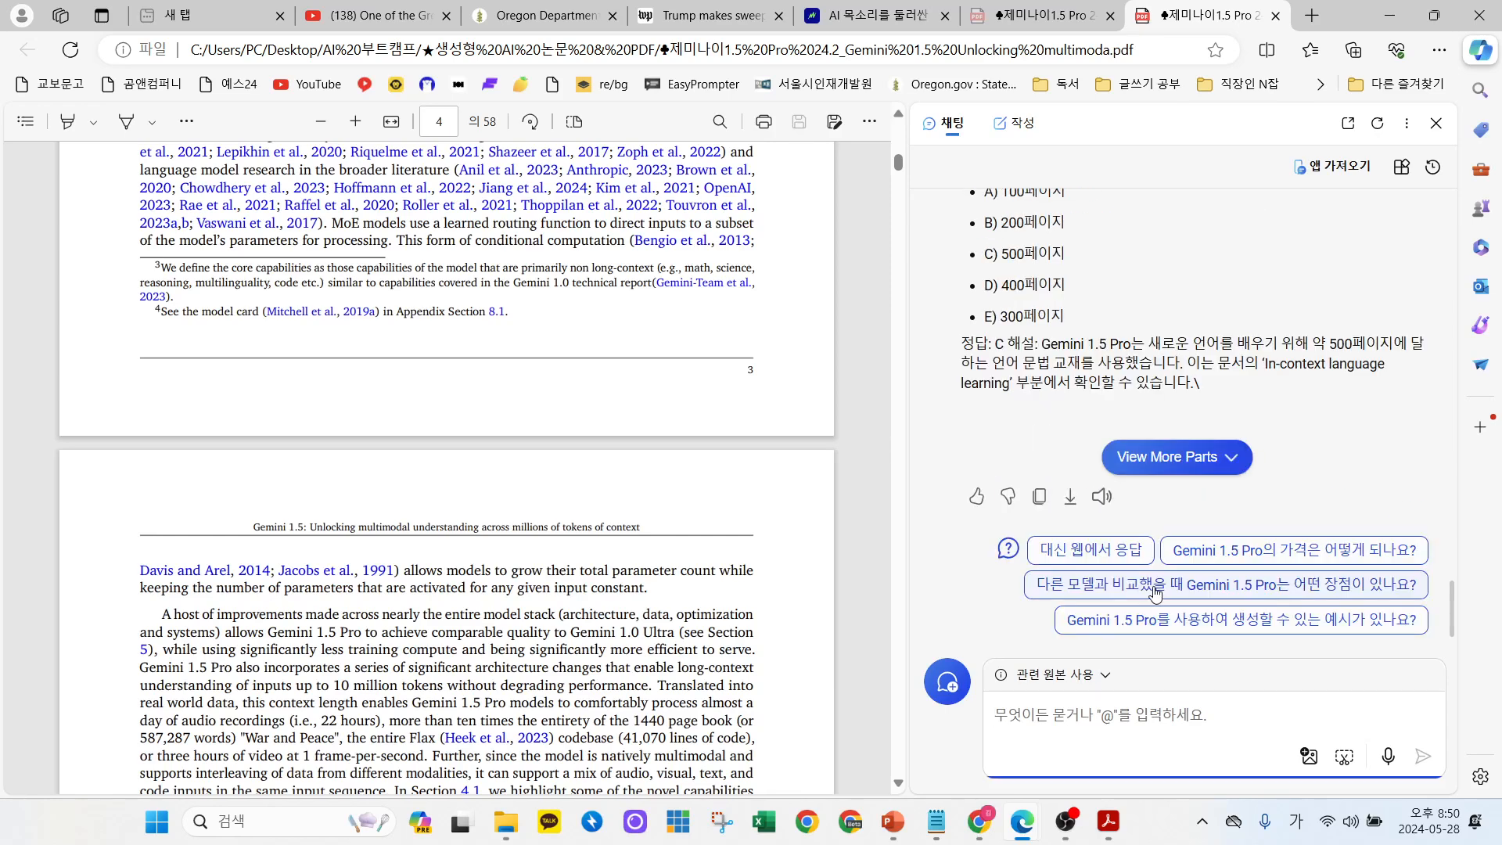
Review the generated quiz questions and revisit the Steve Jobs video, the TheMiilk article and the first Gemini 1.5 PDF tab.
{"action": "scroll", "coordinate": [1169, 417], "scroll_direction": "up", "scroll_amount": 3}
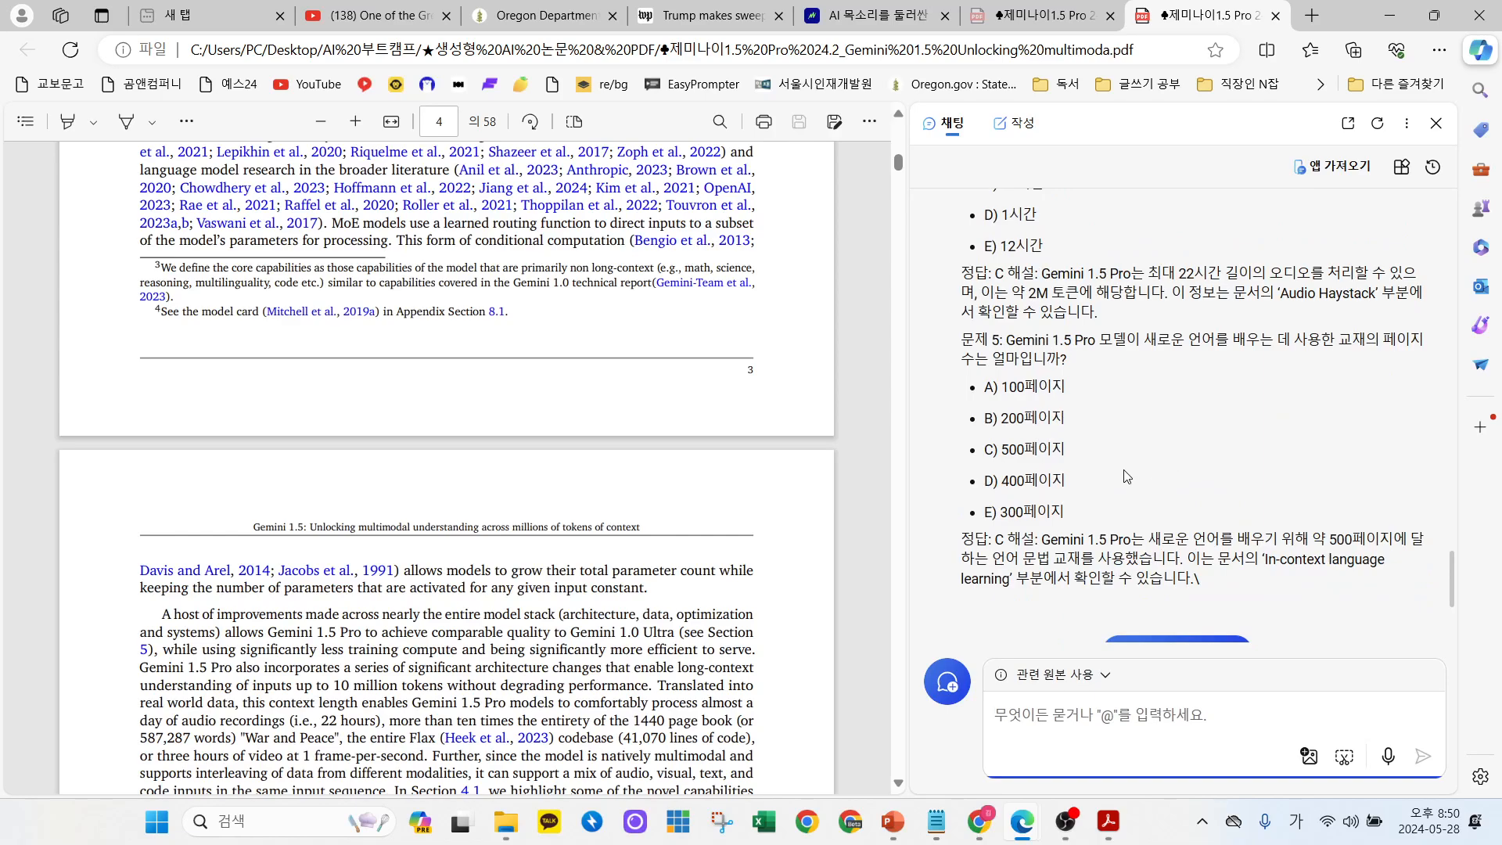
{"action": "scroll", "coordinate": [1111, 431], "scroll_direction": "down", "scroll_amount": 3}
{"action": "left_click", "coordinate": [1115, 456]}
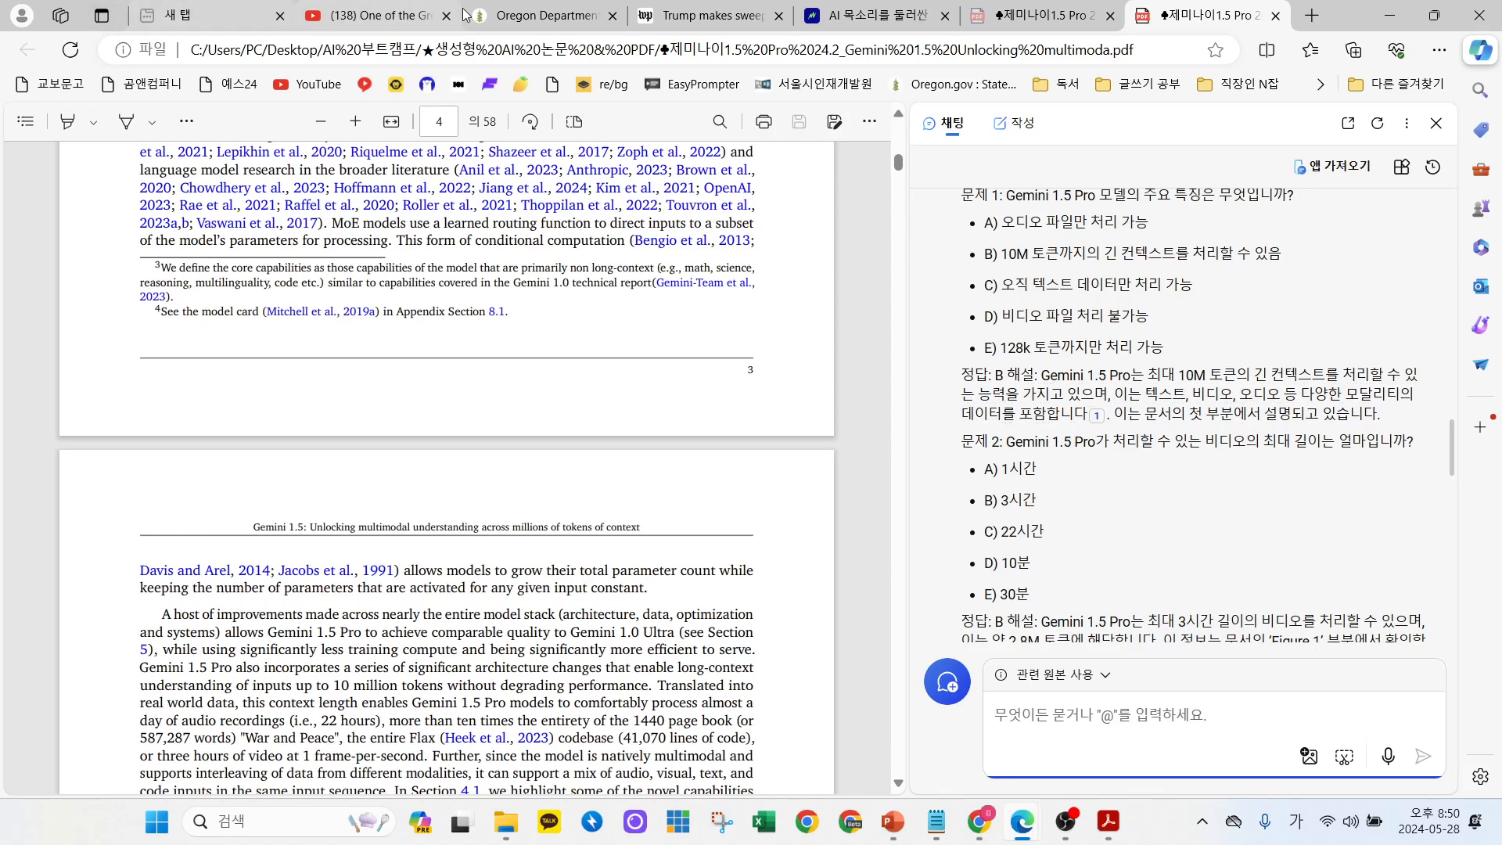
{"action": "left_click", "coordinate": [521, 7]}
{"action": "left_click", "coordinate": [339, 11]}
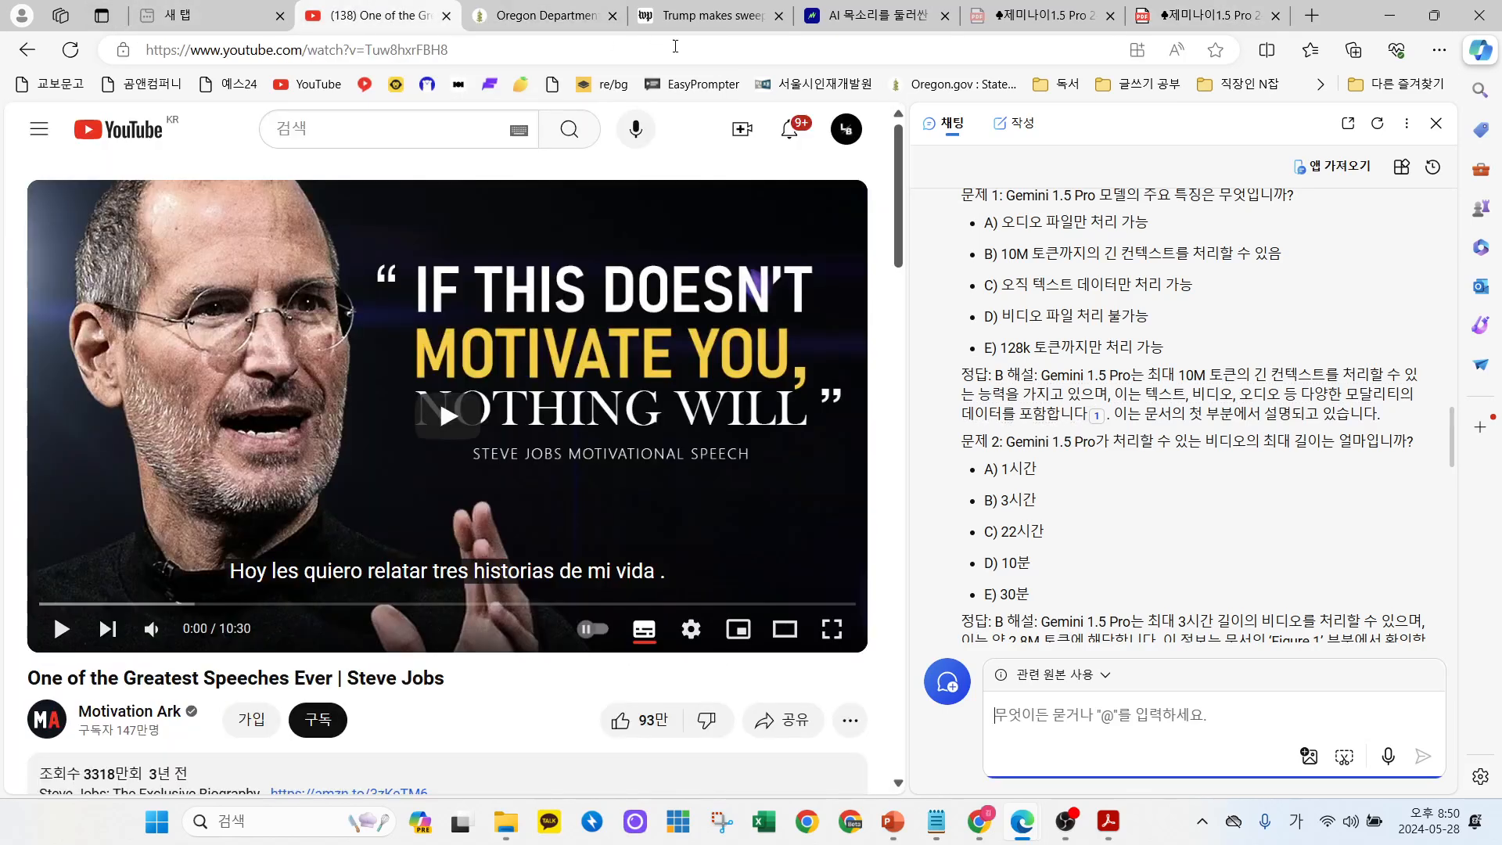
{"action": "left_click", "coordinate": [874, 21]}
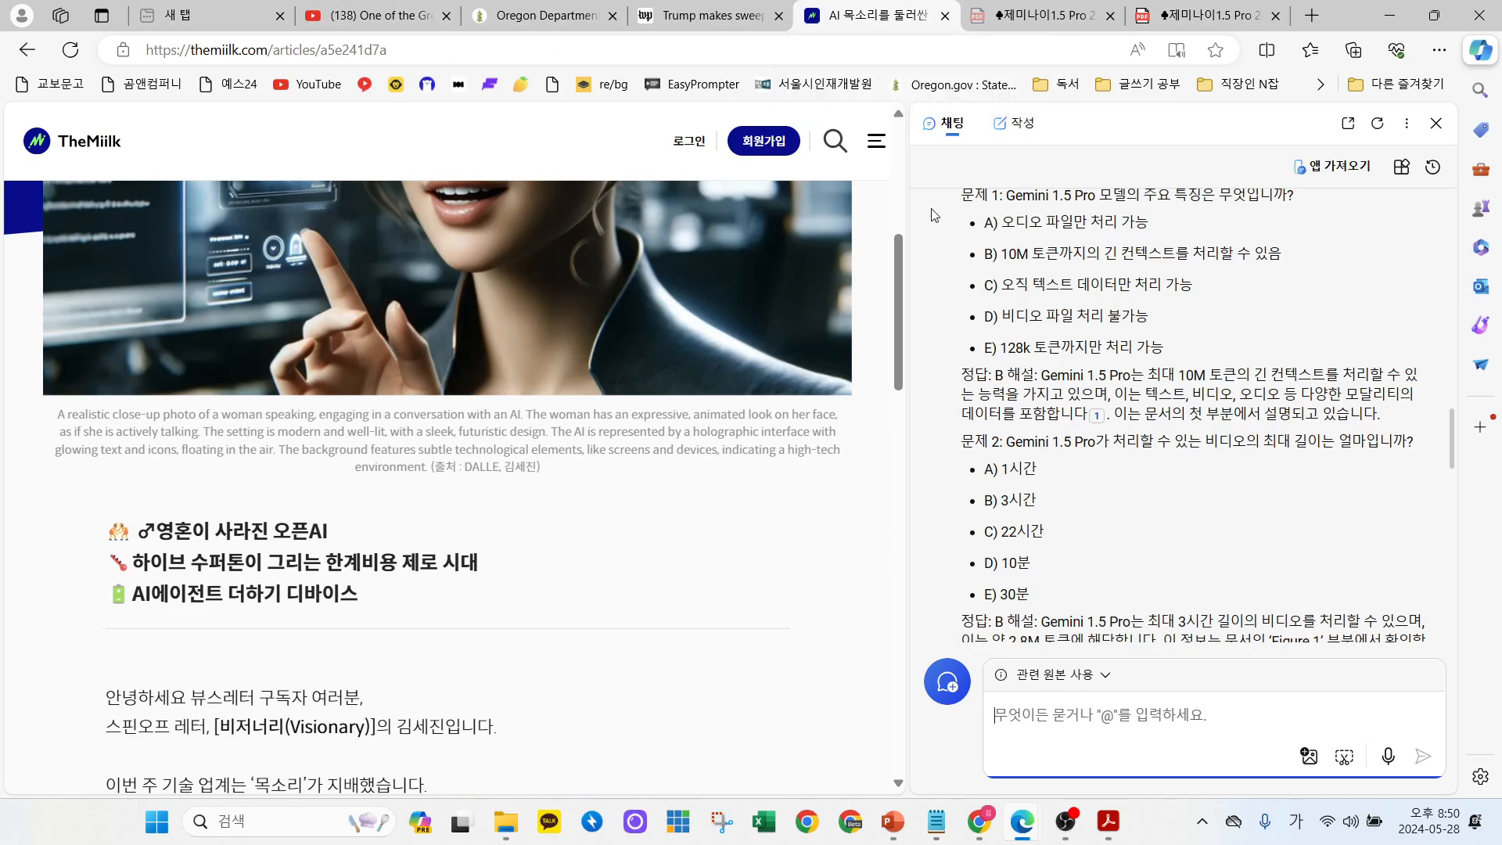
{"action": "left_click", "coordinate": [1055, 23]}
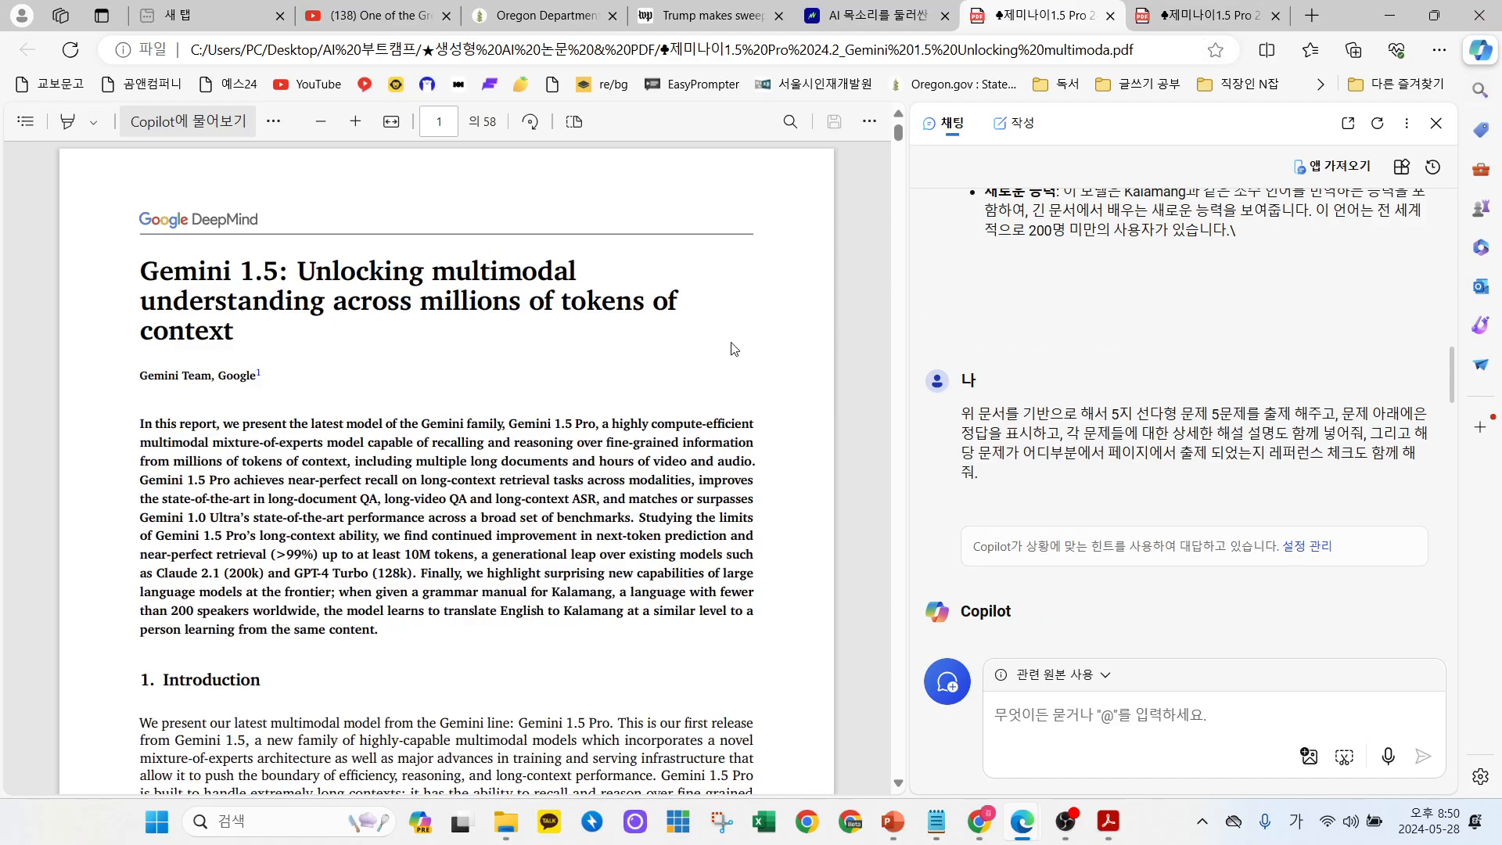
Examine the Gemini 1.5 paper's abstract, introduction and Figure 1 alongside Copilot's earlier document summary.
{"action": "scroll", "coordinate": [509, 357], "scroll_direction": "down", "scroll_amount": 3}
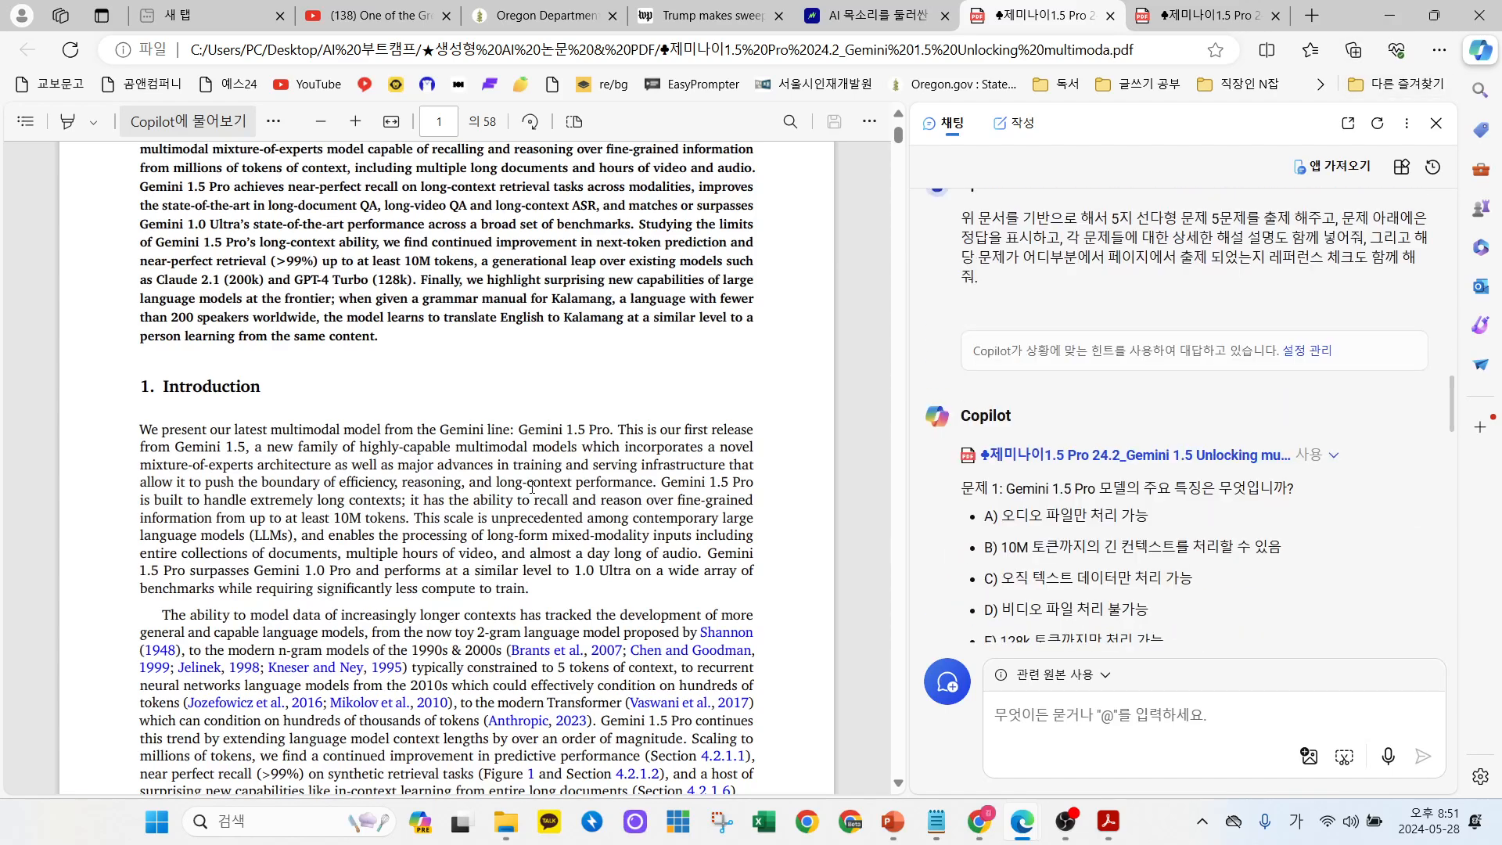
{"action": "scroll", "coordinate": [513, 375], "scroll_direction": "up", "scroll_amount": 3}
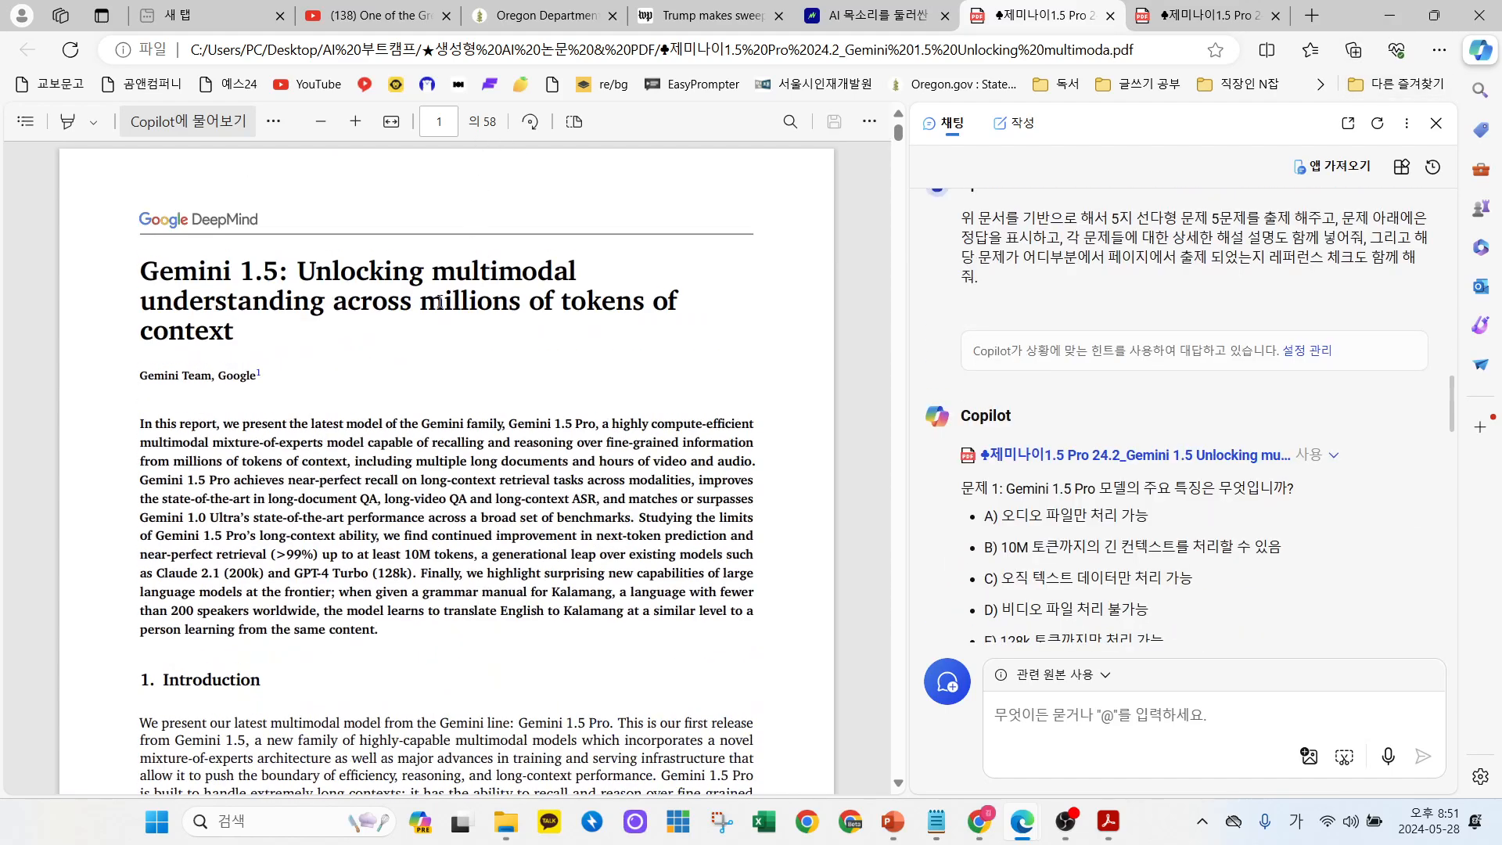
{"action": "scroll", "coordinate": [392, 269], "scroll_direction": "down", "scroll_amount": 15}
{"action": "scroll", "coordinate": [287, 443], "scroll_direction": "down", "scroll_amount": 15}
{"action": "scroll", "coordinate": [338, 479], "scroll_direction": "up", "scroll_amount": 15}
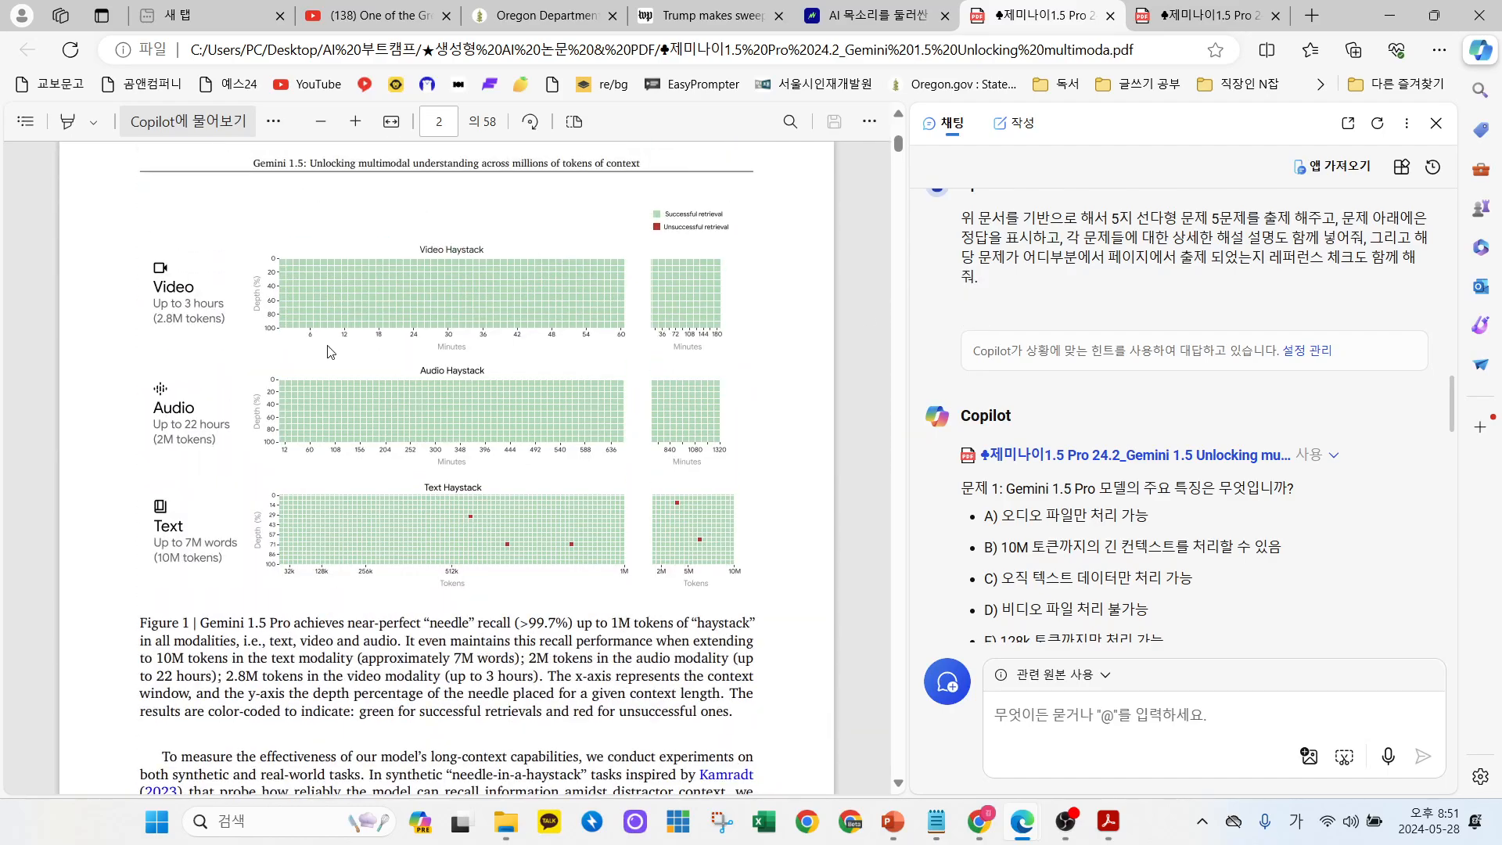
{"action": "scroll", "coordinate": [328, 352], "scroll_direction": "up", "scroll_amount": 10}
{"action": "scroll", "coordinate": [436, 366], "scroll_direction": "down", "scroll_amount": 10}
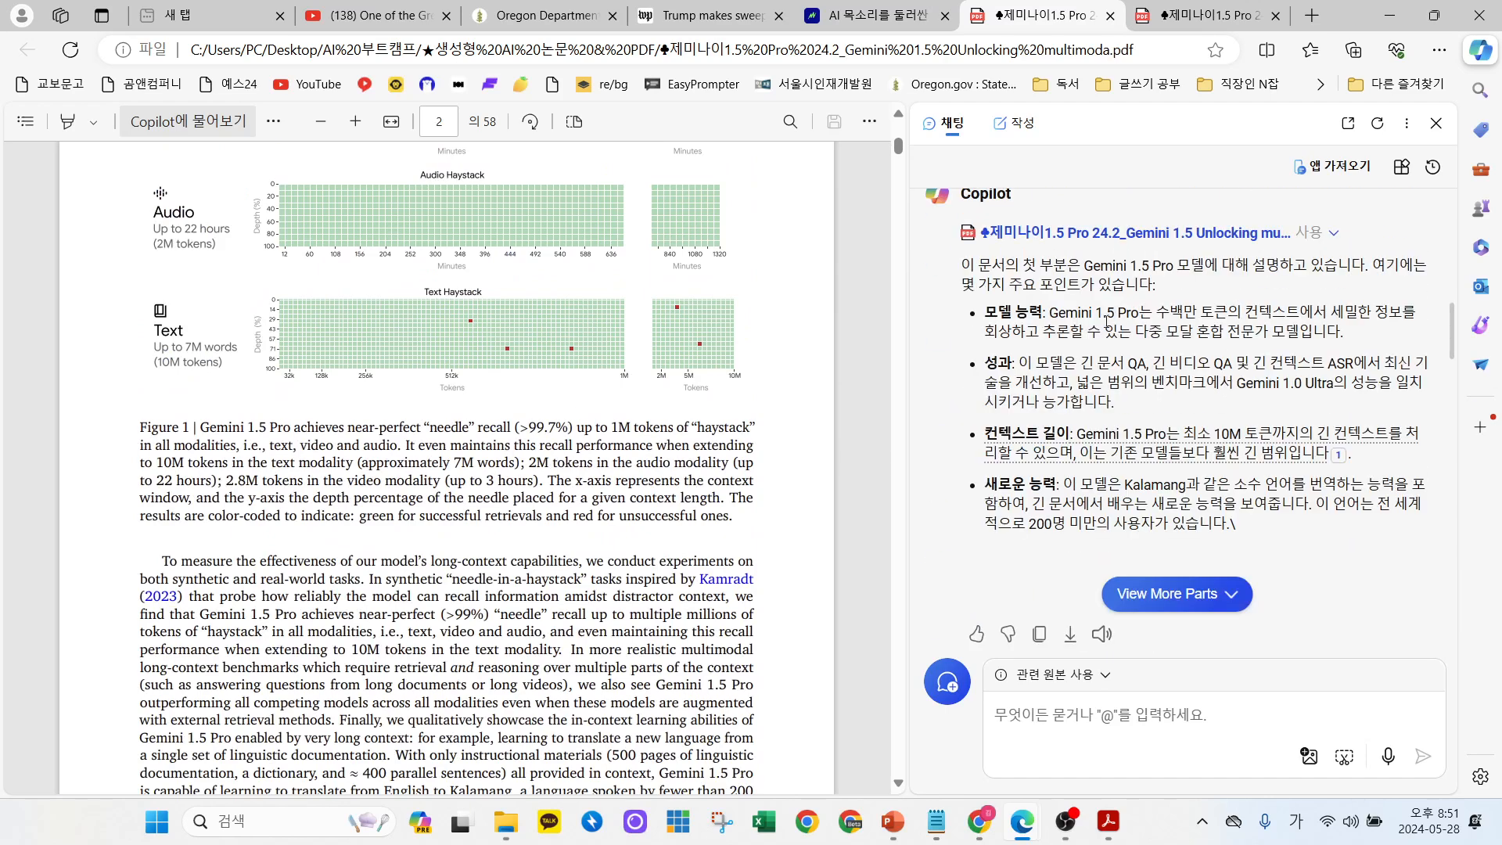
Ask Copilot for the 10 must-know key points of this document, with page references for each.
{"action": "left_click", "coordinate": [1070, 714]}
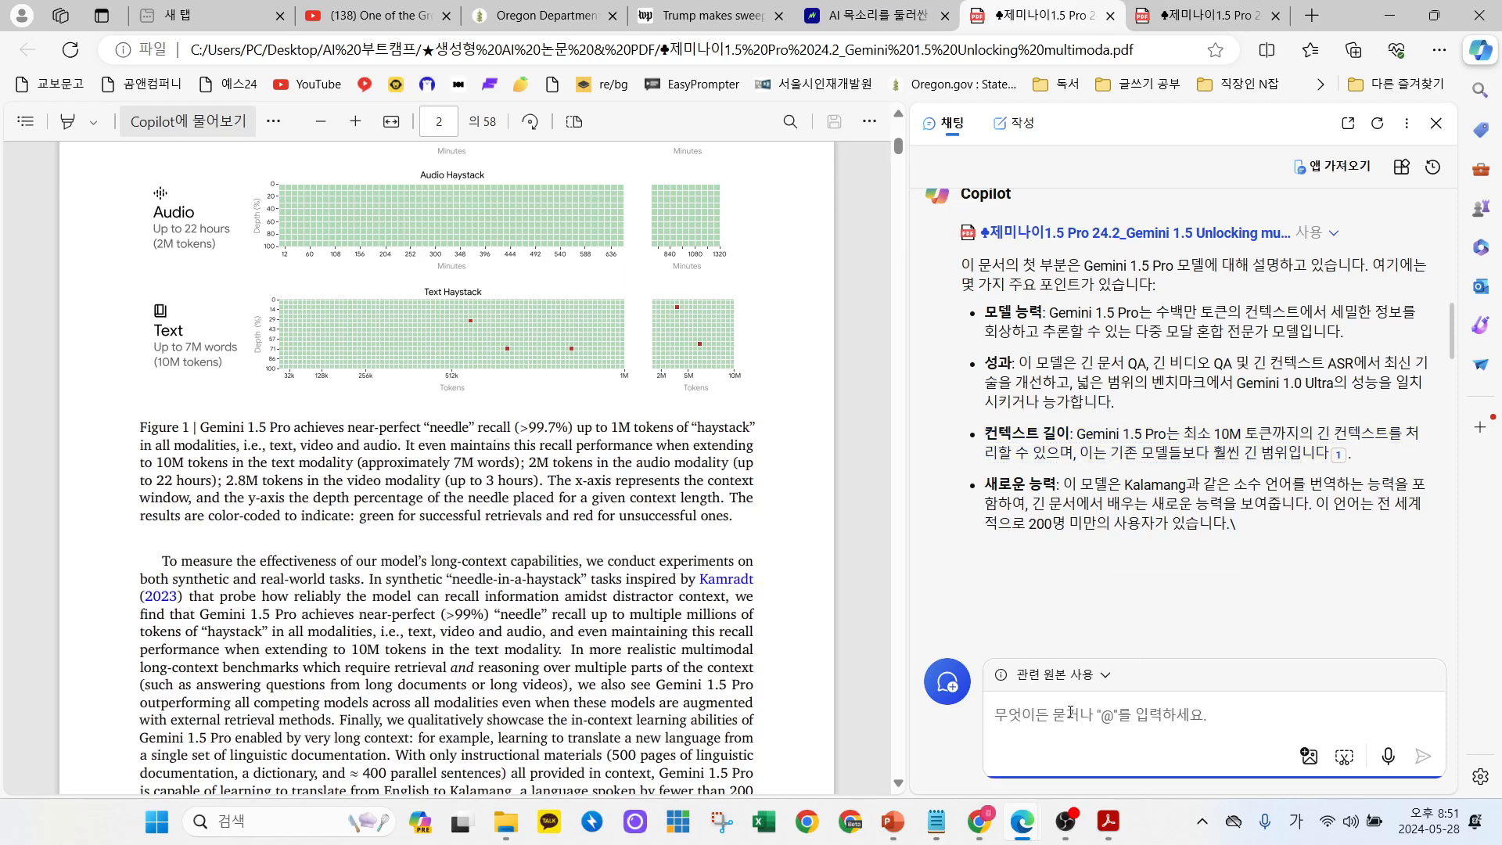
{"action": "type", "text": "이 문세에서 꾀"}
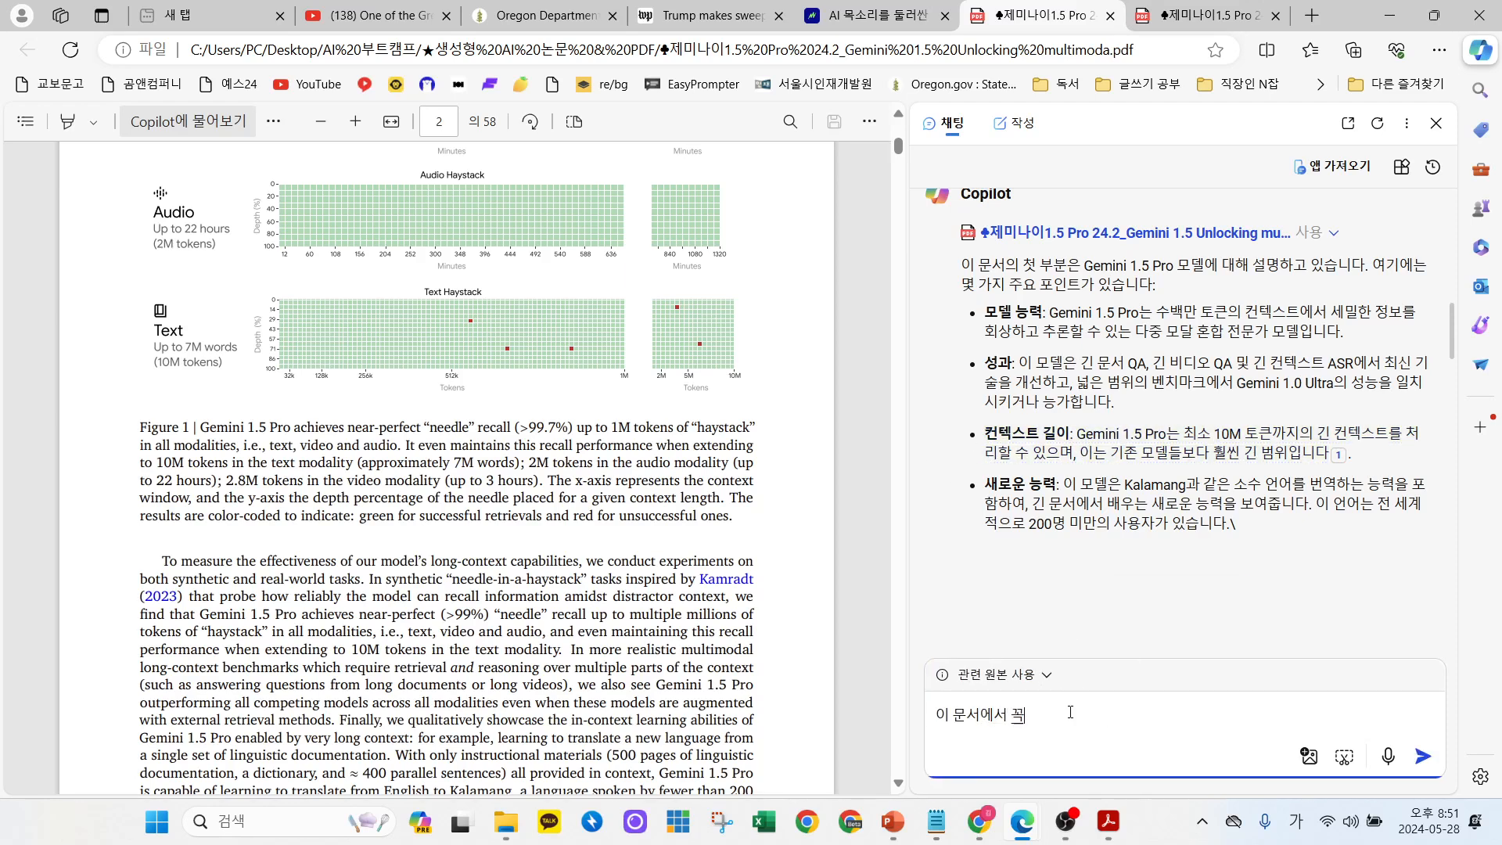
{"action": "type", "text": "! 알아야 할 주요 핵시"}
{"action": "type", "text": " 내용 10개"}
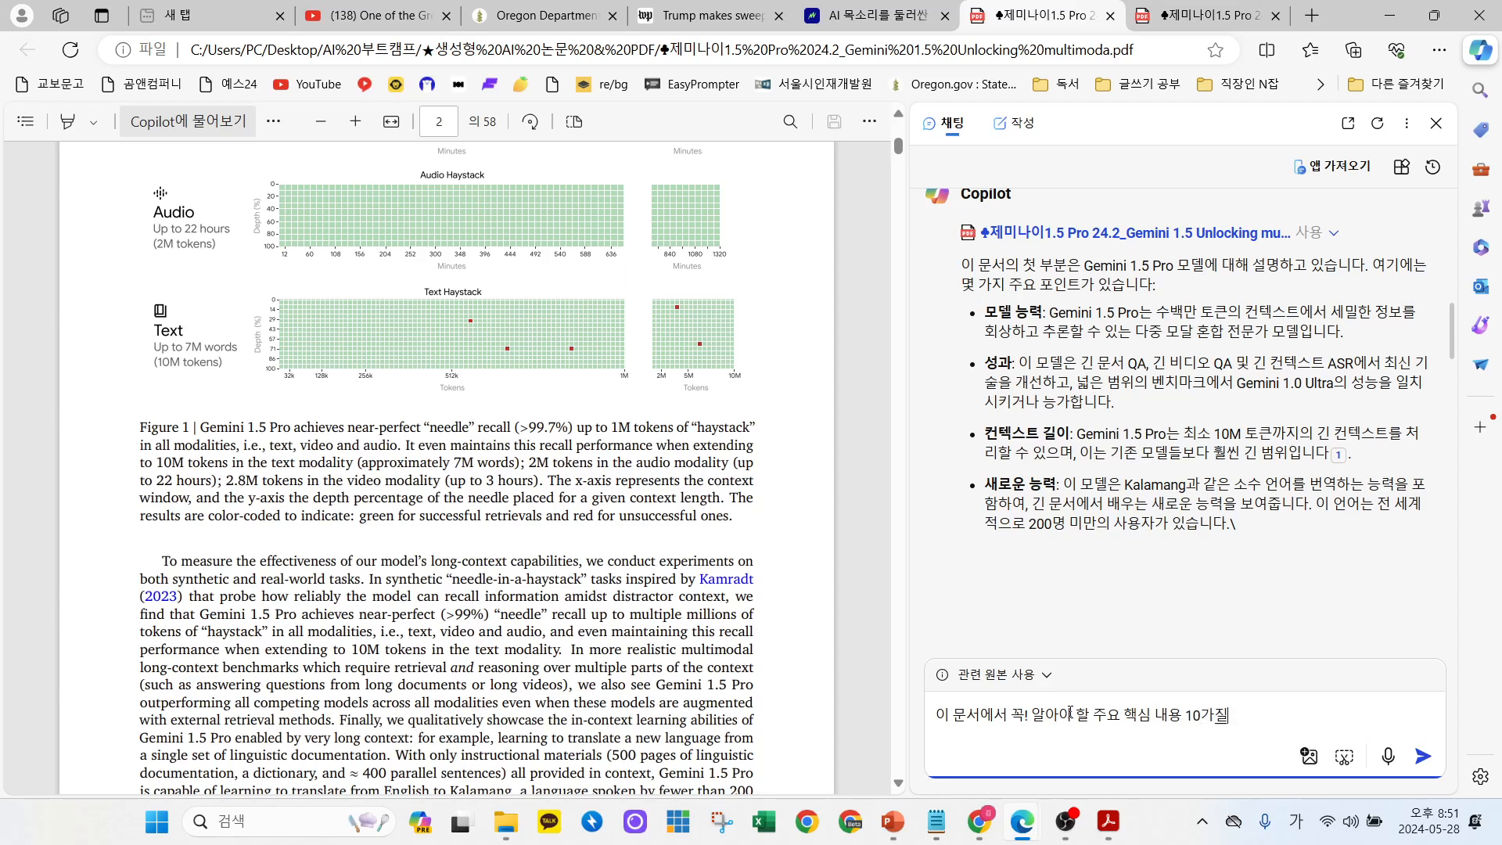
{"action": "type", "text": "지를 뽑아주고 각각의 페이지가 어디있"}
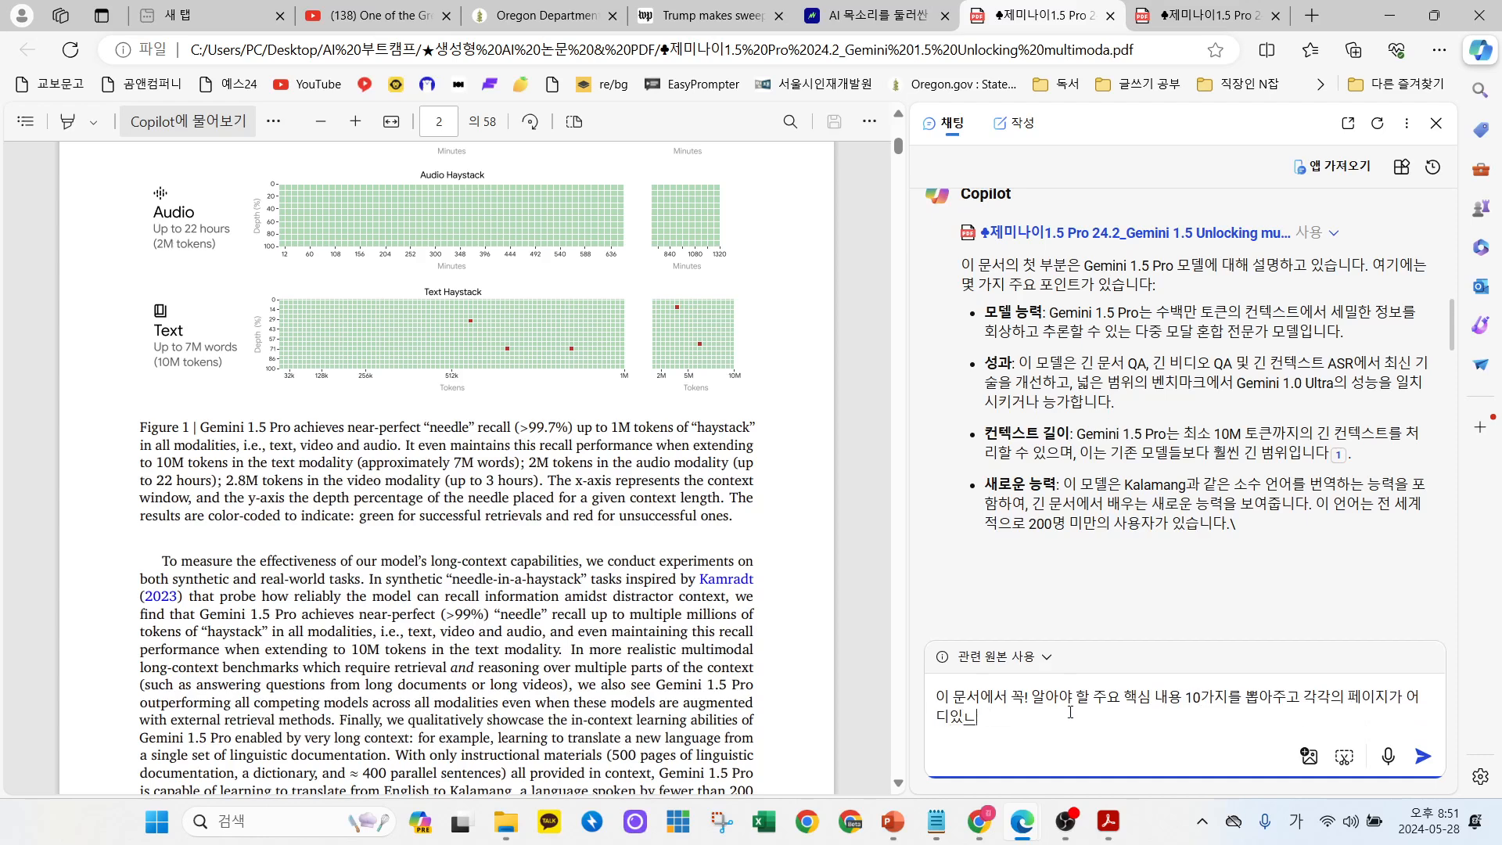
{"action": "type", "text": "는지 레퍼런스를 체크해줘"}
{"action": "key", "text": "Return"}
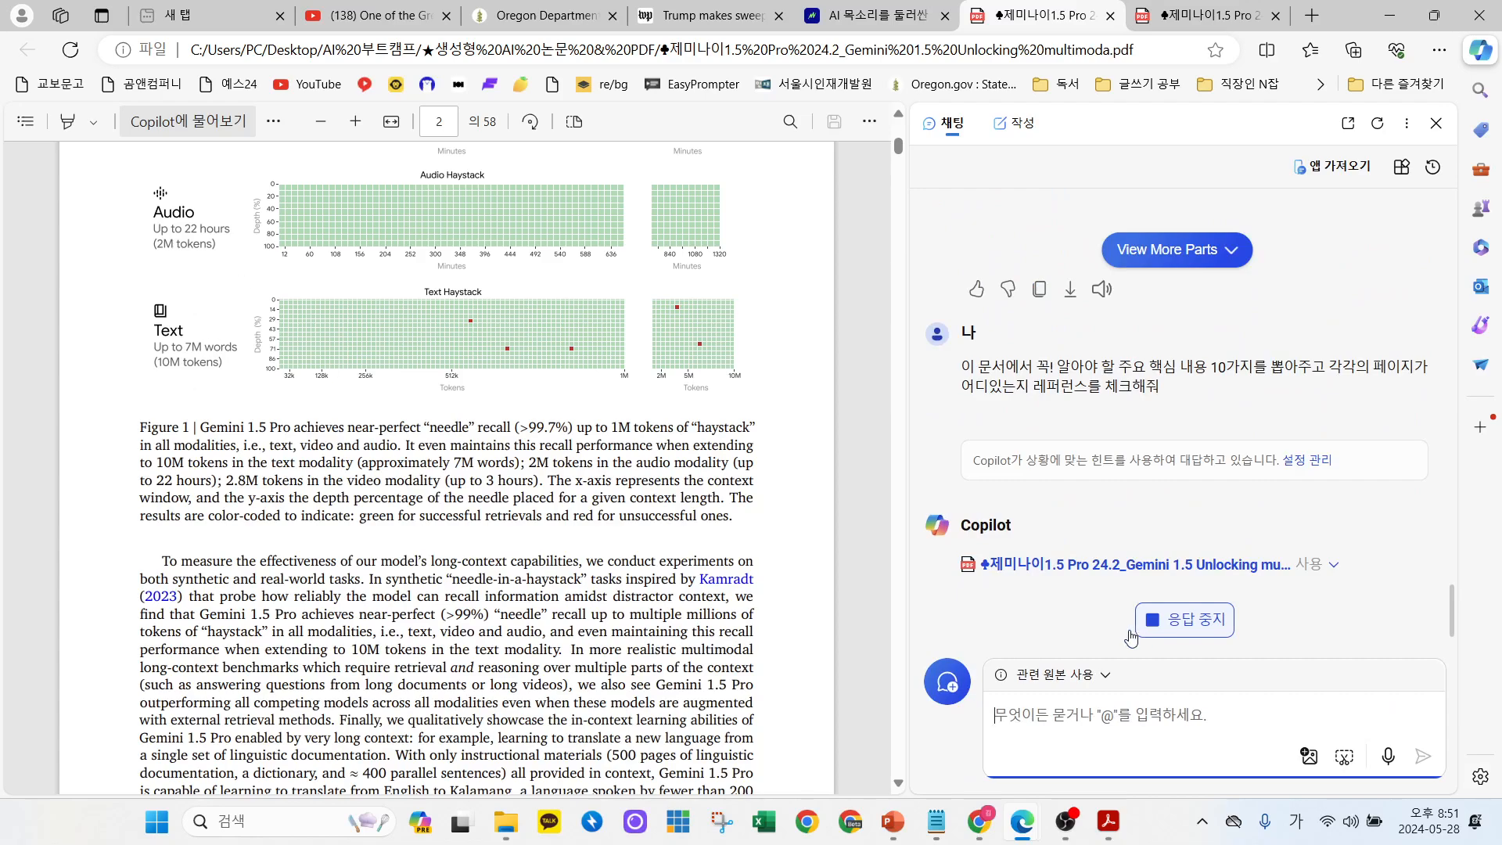
{"action": "scroll", "coordinate": [519, 342], "scroll_direction": "down", "scroll_amount": 5}
{"action": "scroll", "coordinate": [743, 488], "scroll_direction": "down", "scroll_amount": 6}
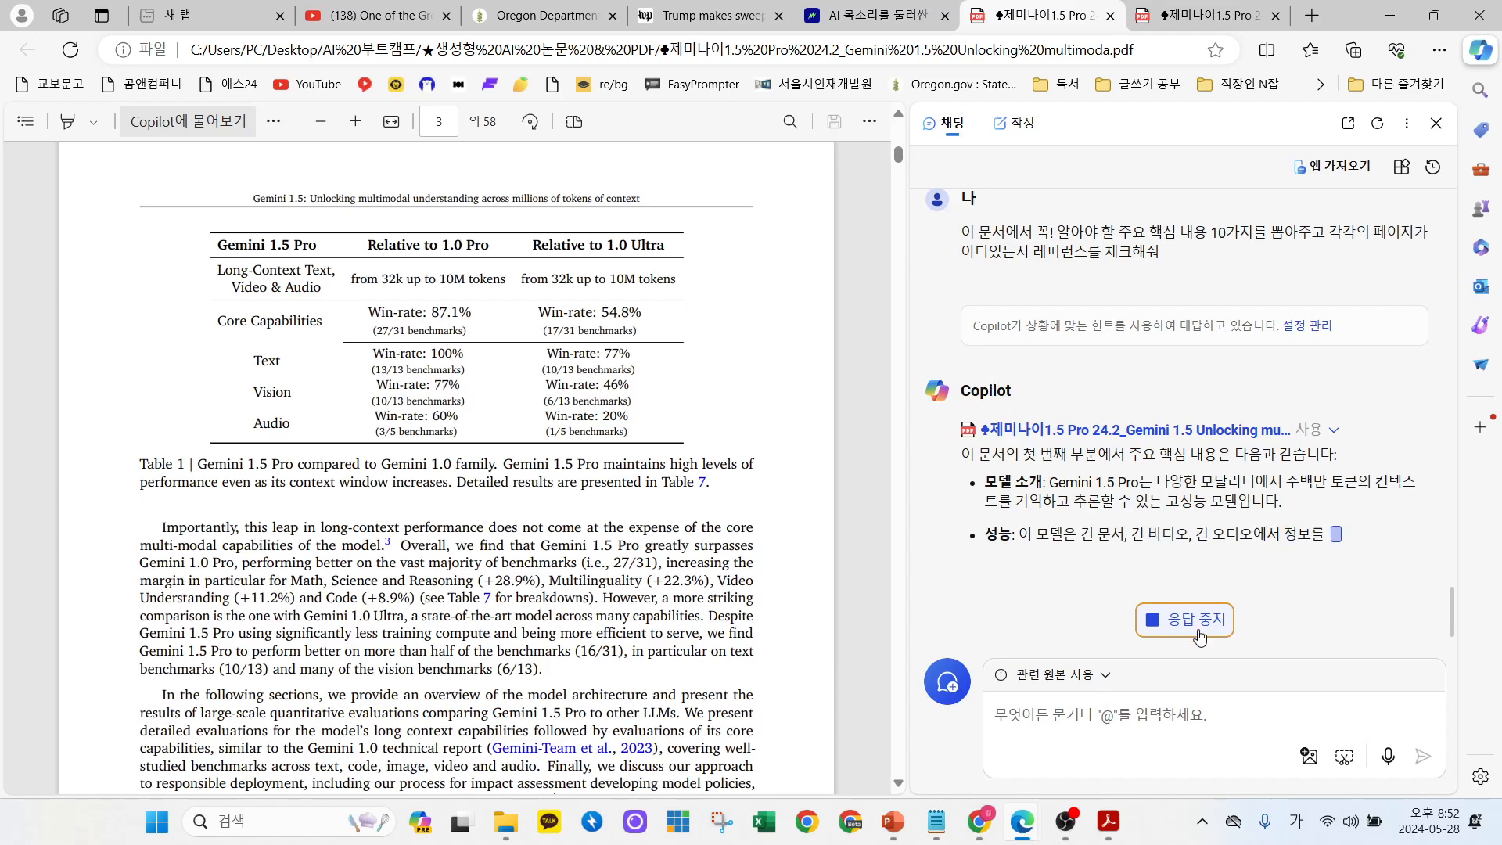
Minimize Edge and the file folder window, and switch to the Lilys page in Chrome.
{"action": "left_click", "coordinate": [1392, 9]}
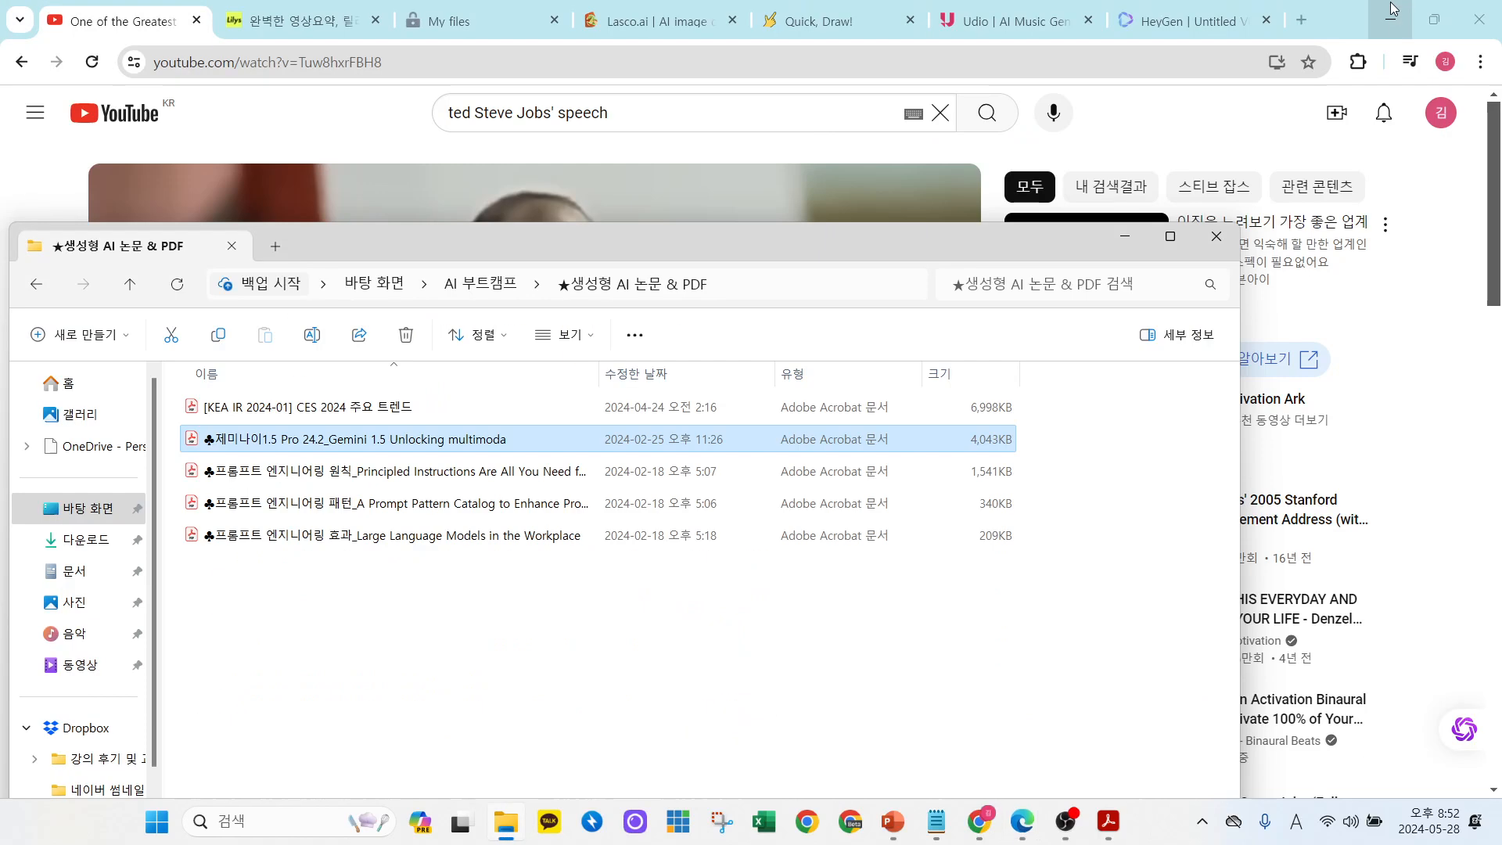
{"action": "left_click", "coordinate": [1125, 236]}
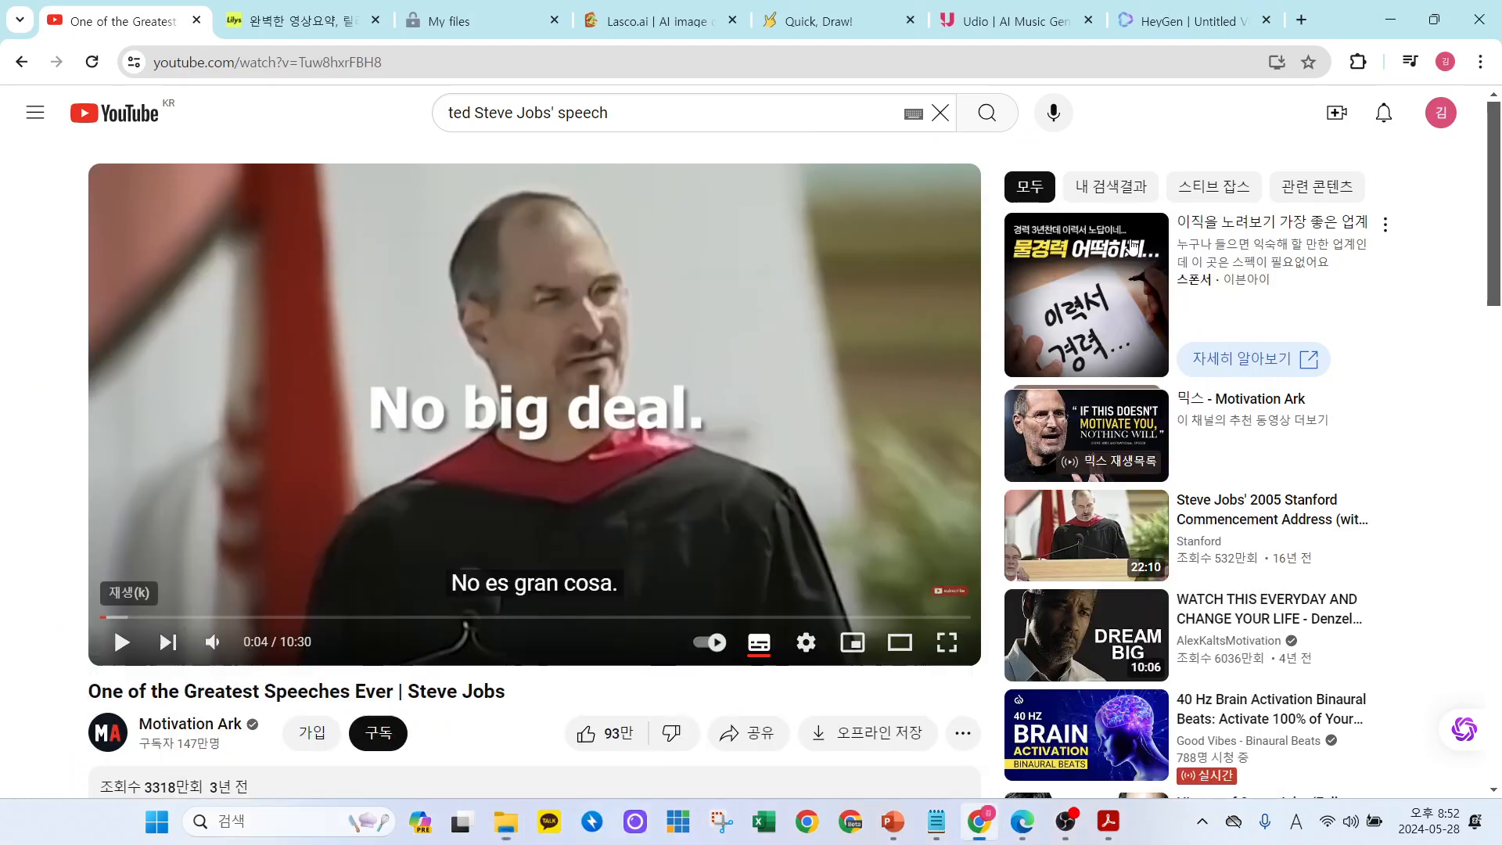
{"action": "left_click", "coordinate": [301, 21]}
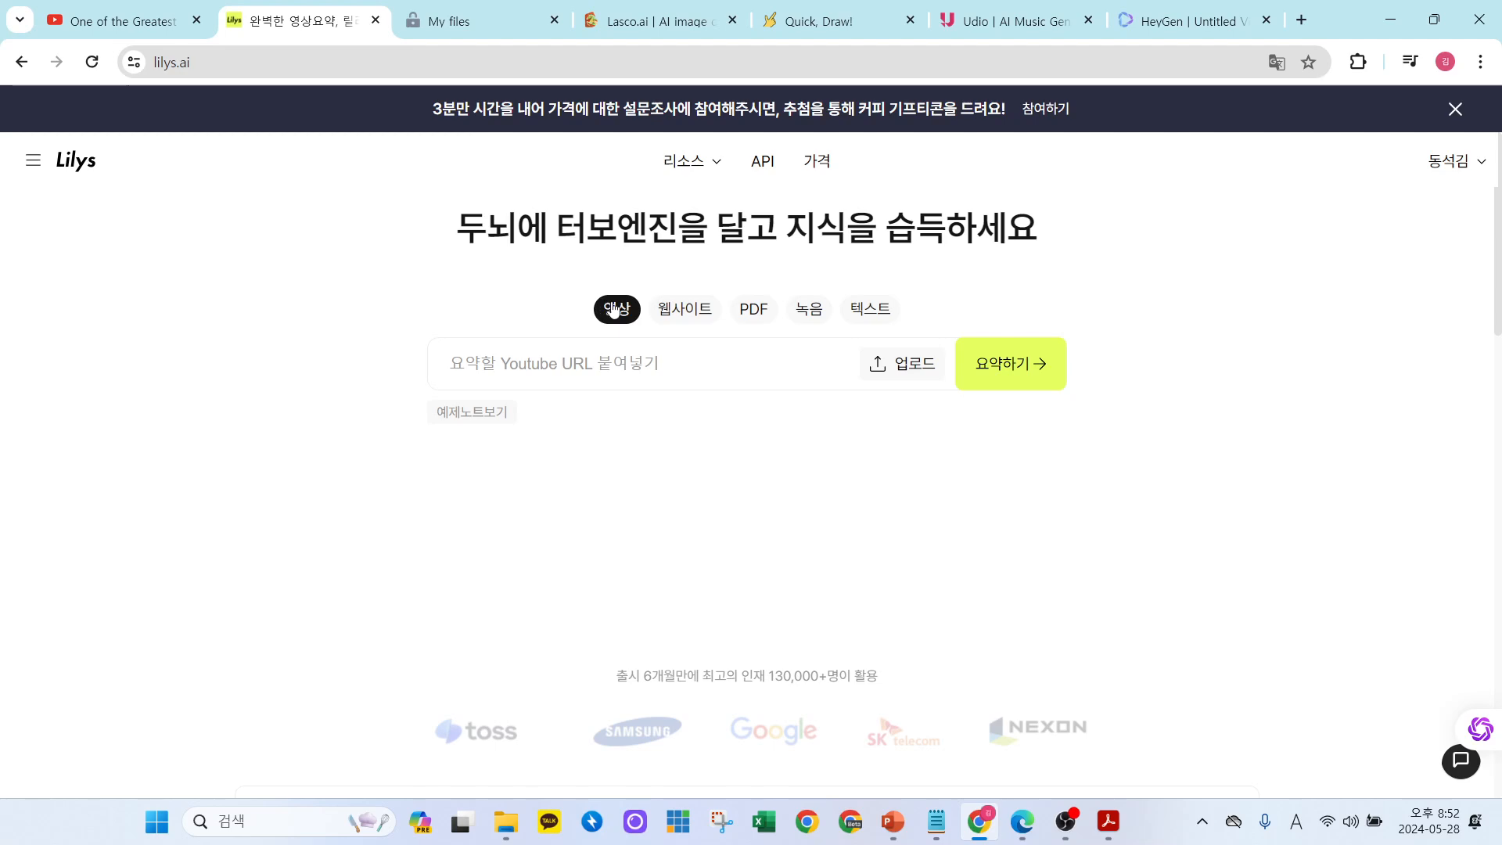
Look through Lilys's website, PDF, recording and text source types and the summary language list, ending on the video type.
{"action": "left_click", "coordinate": [692, 313]}
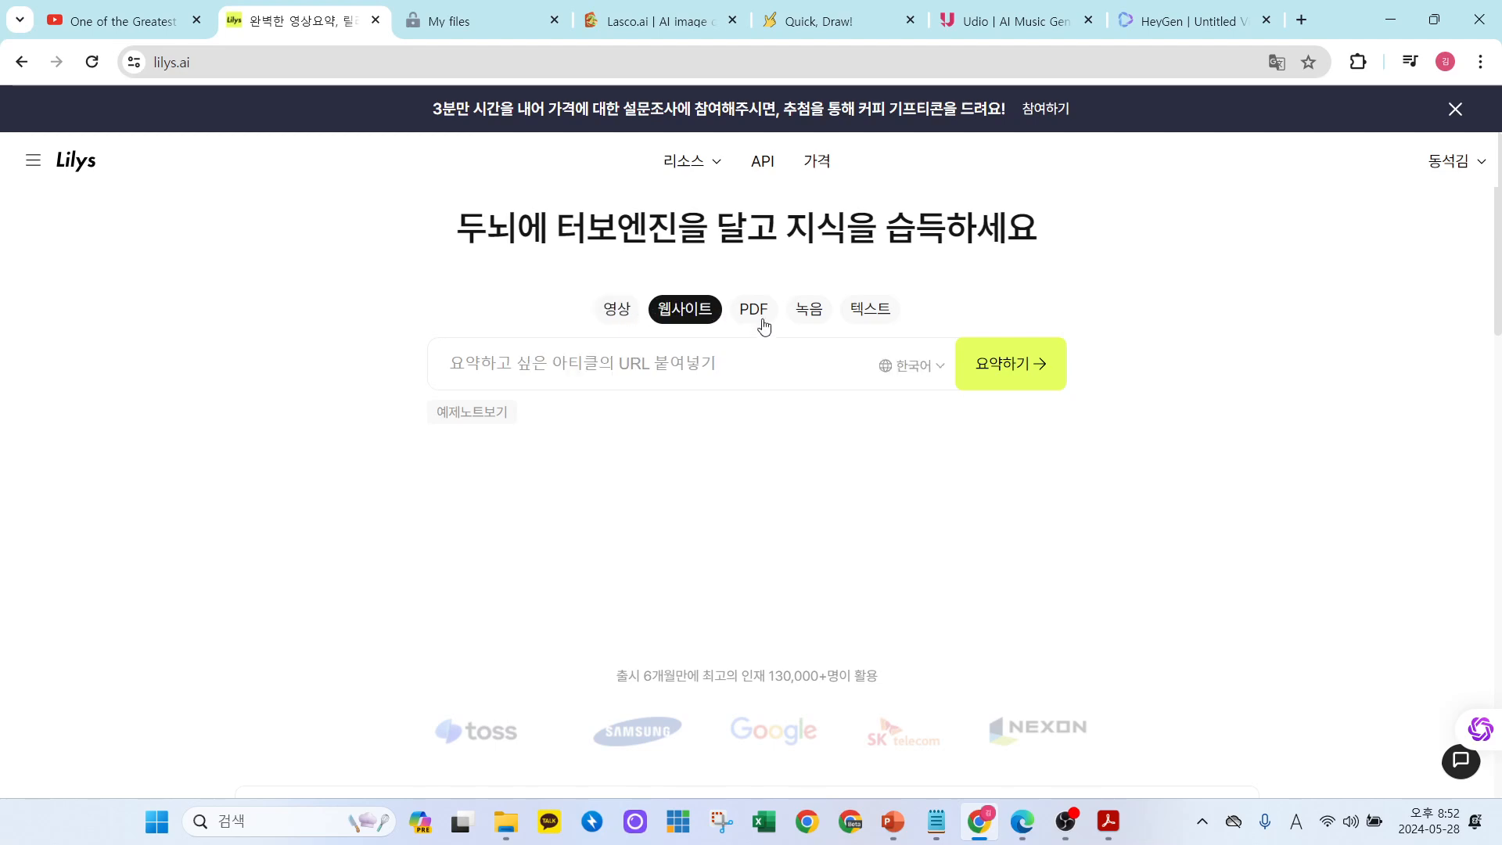
{"action": "left_click", "coordinate": [756, 323]}
{"action": "left_click", "coordinate": [816, 317]}
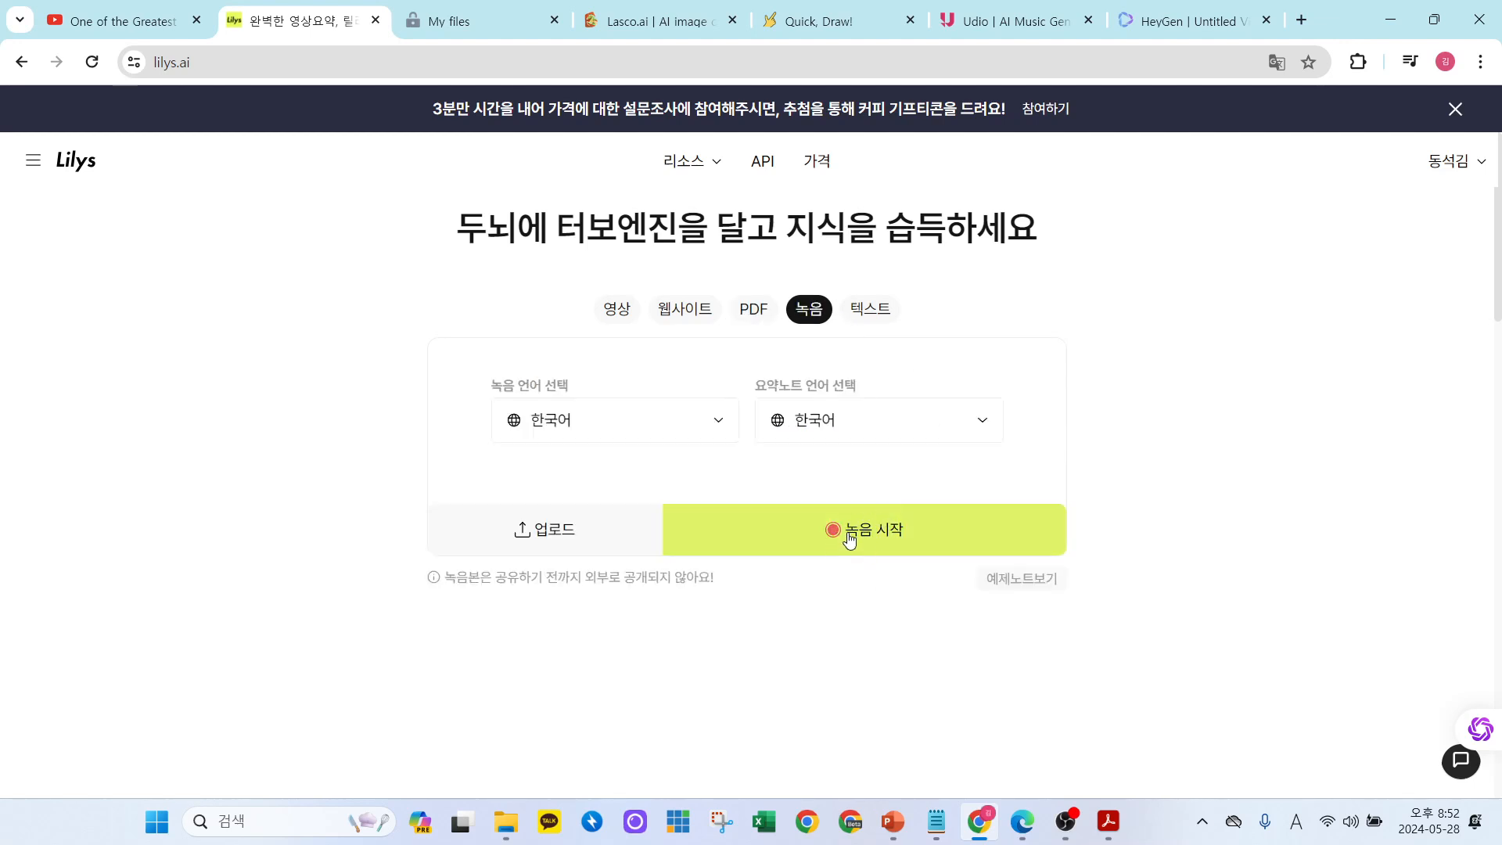
{"action": "left_click", "coordinate": [880, 313]}
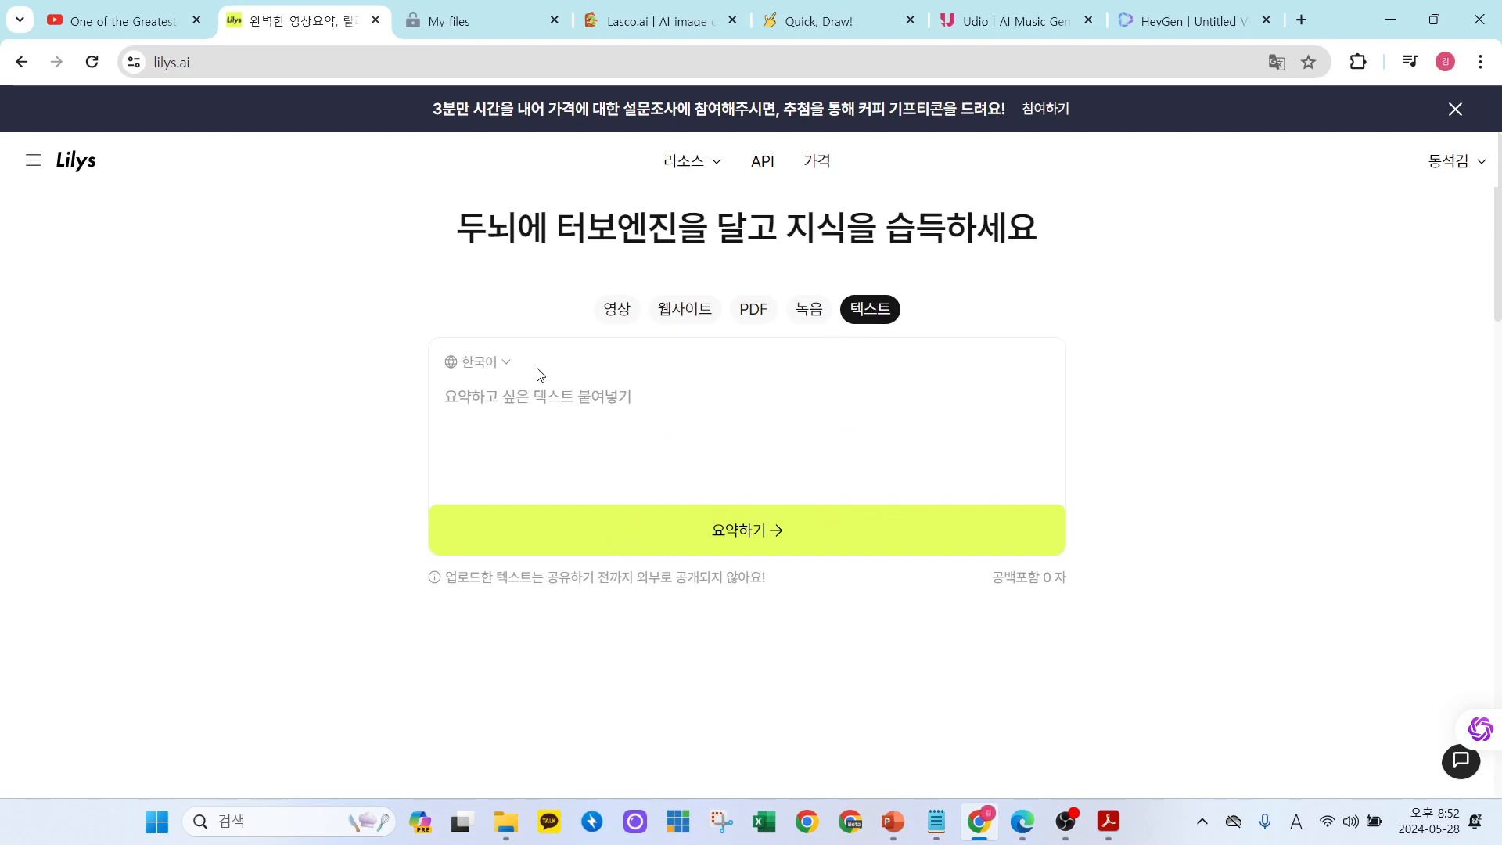
{"action": "left_click", "coordinate": [502, 374]}
{"action": "scroll", "coordinate": [463, 493], "scroll_direction": "down", "scroll_amount": 3}
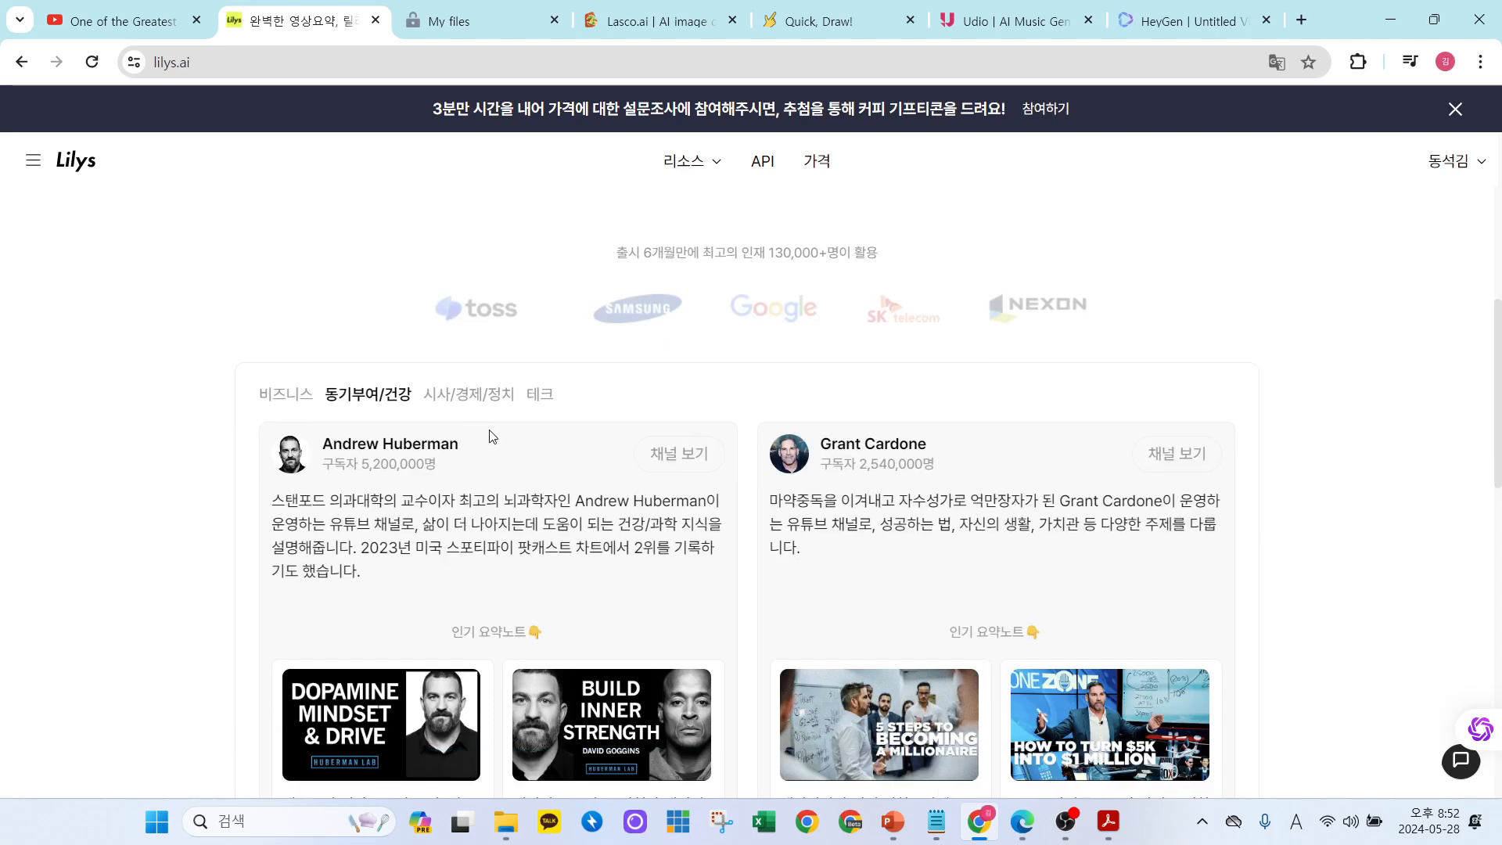
{"action": "scroll", "coordinate": [463, 514], "scroll_direction": "up", "scroll_amount": 3}
{"action": "scroll", "coordinate": [461, 470], "scroll_direction": "down", "scroll_amount": 1}
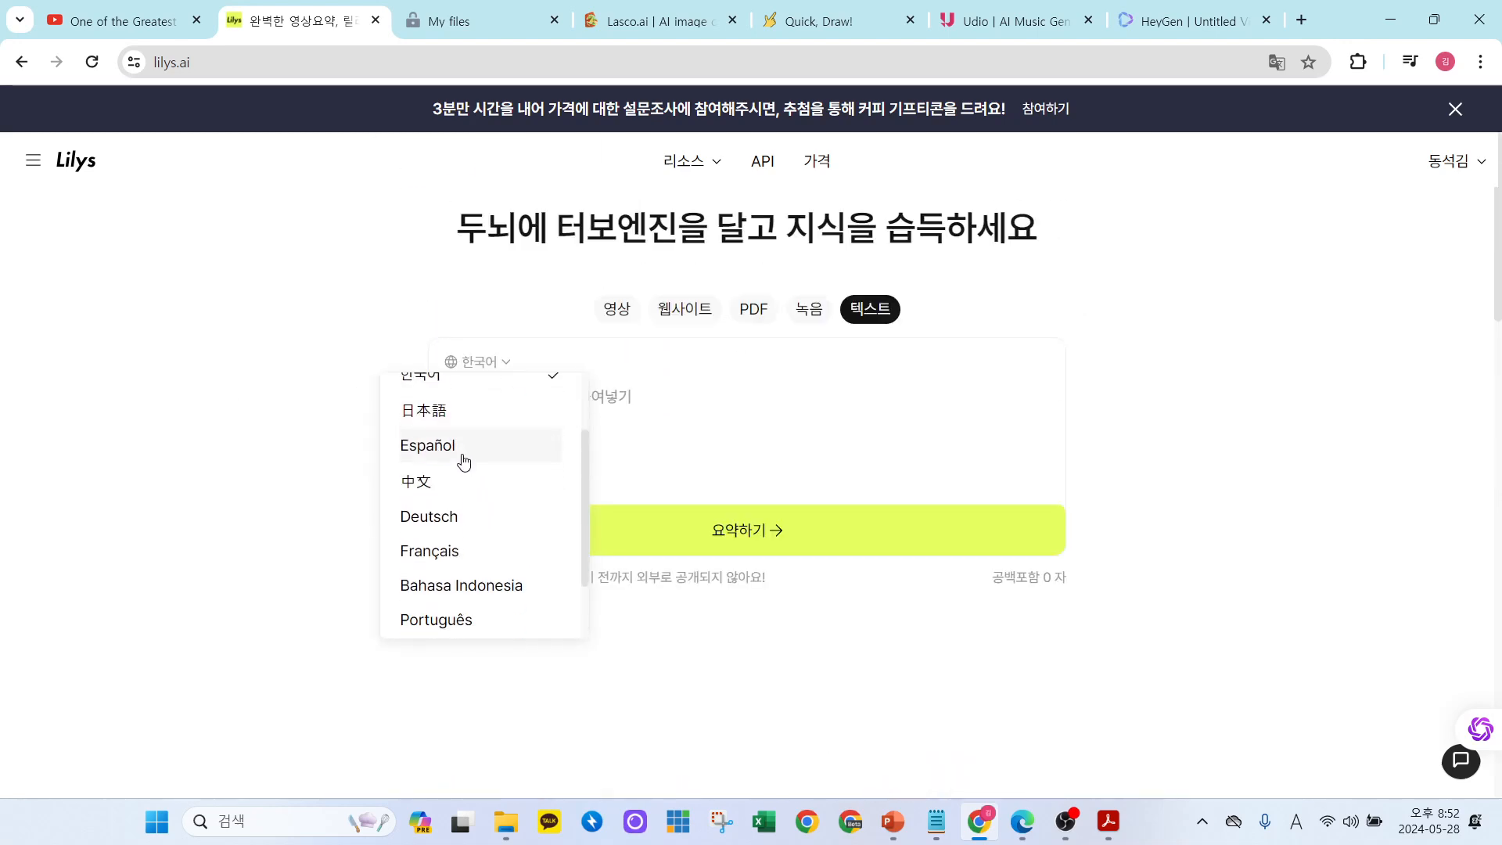
{"action": "scroll", "coordinate": [464, 461], "scroll_direction": "down", "scroll_amount": 2}
{"action": "left_click", "coordinate": [614, 311]}
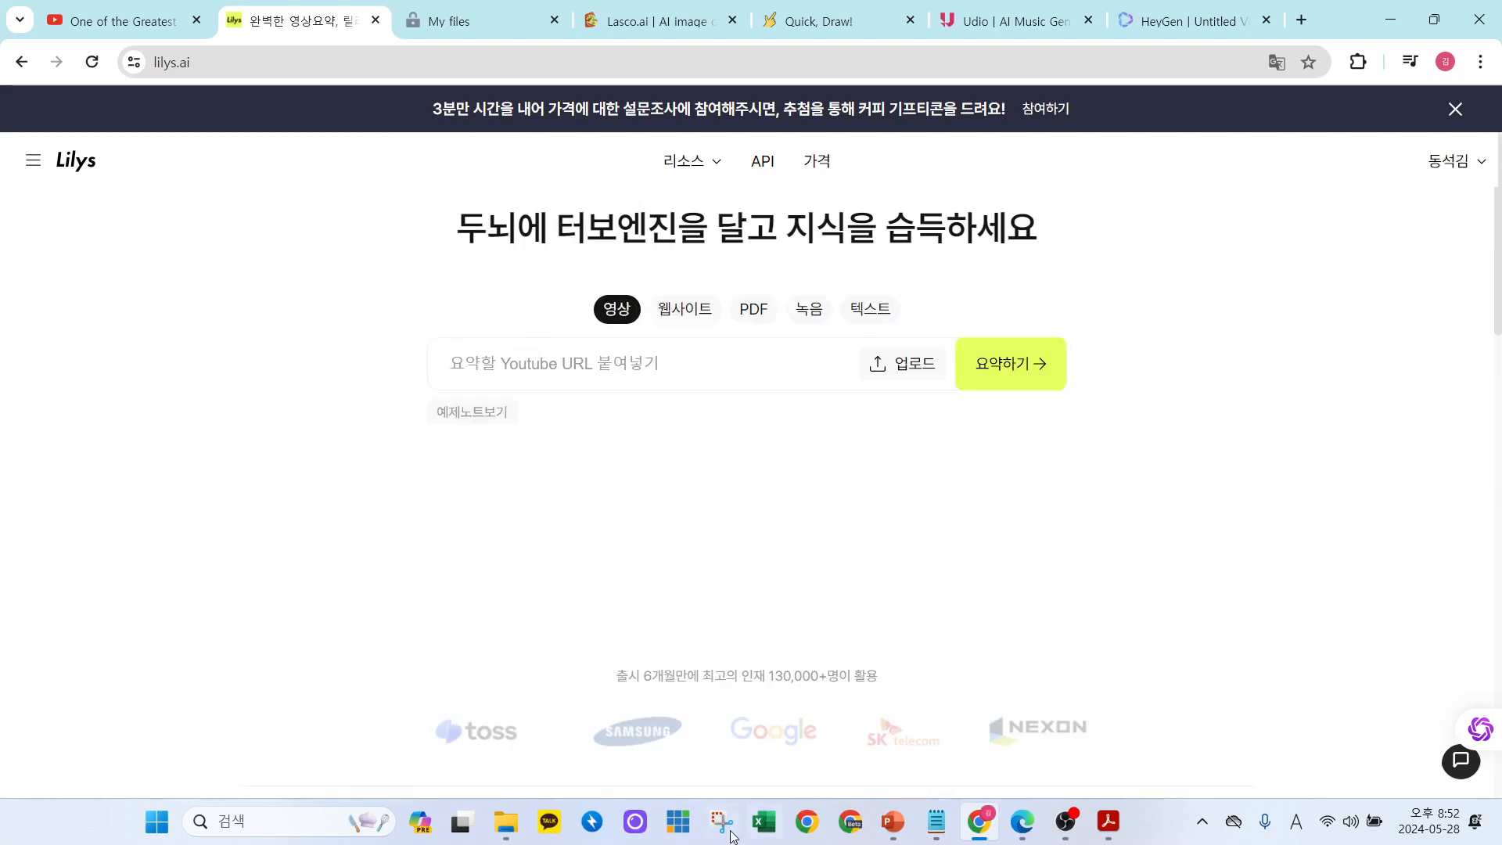
Copy the Steve Jobs speech video's YouTube URL, generate its Korean summary note in Lilys, and dismiss the sharing notice.
{"action": "left_click", "coordinate": [117, 21]}
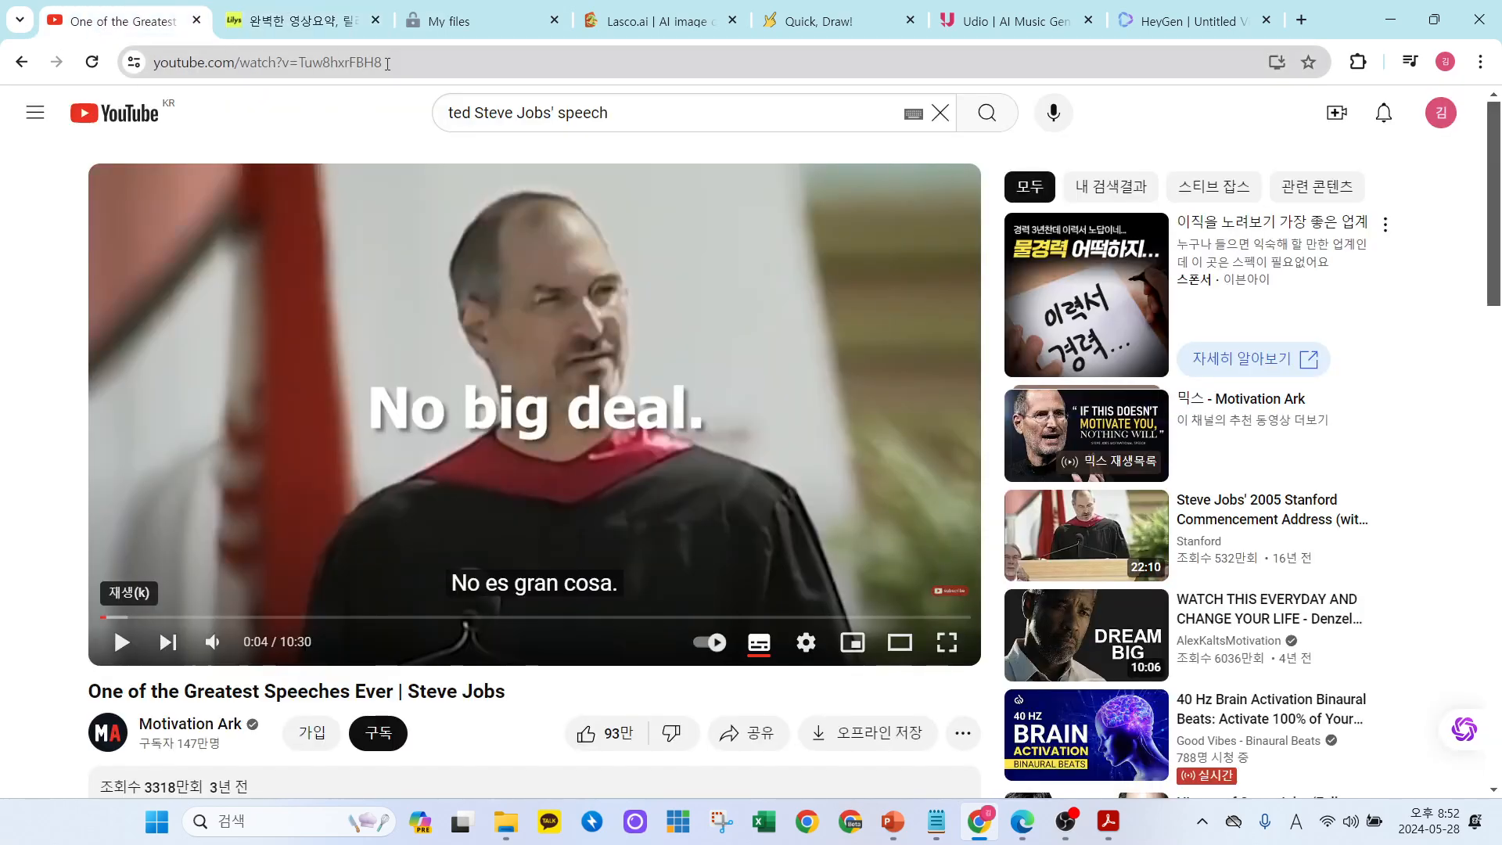
{"action": "left_click", "coordinate": [413, 69]}
{"action": "key", "text": "ctrl+c"}
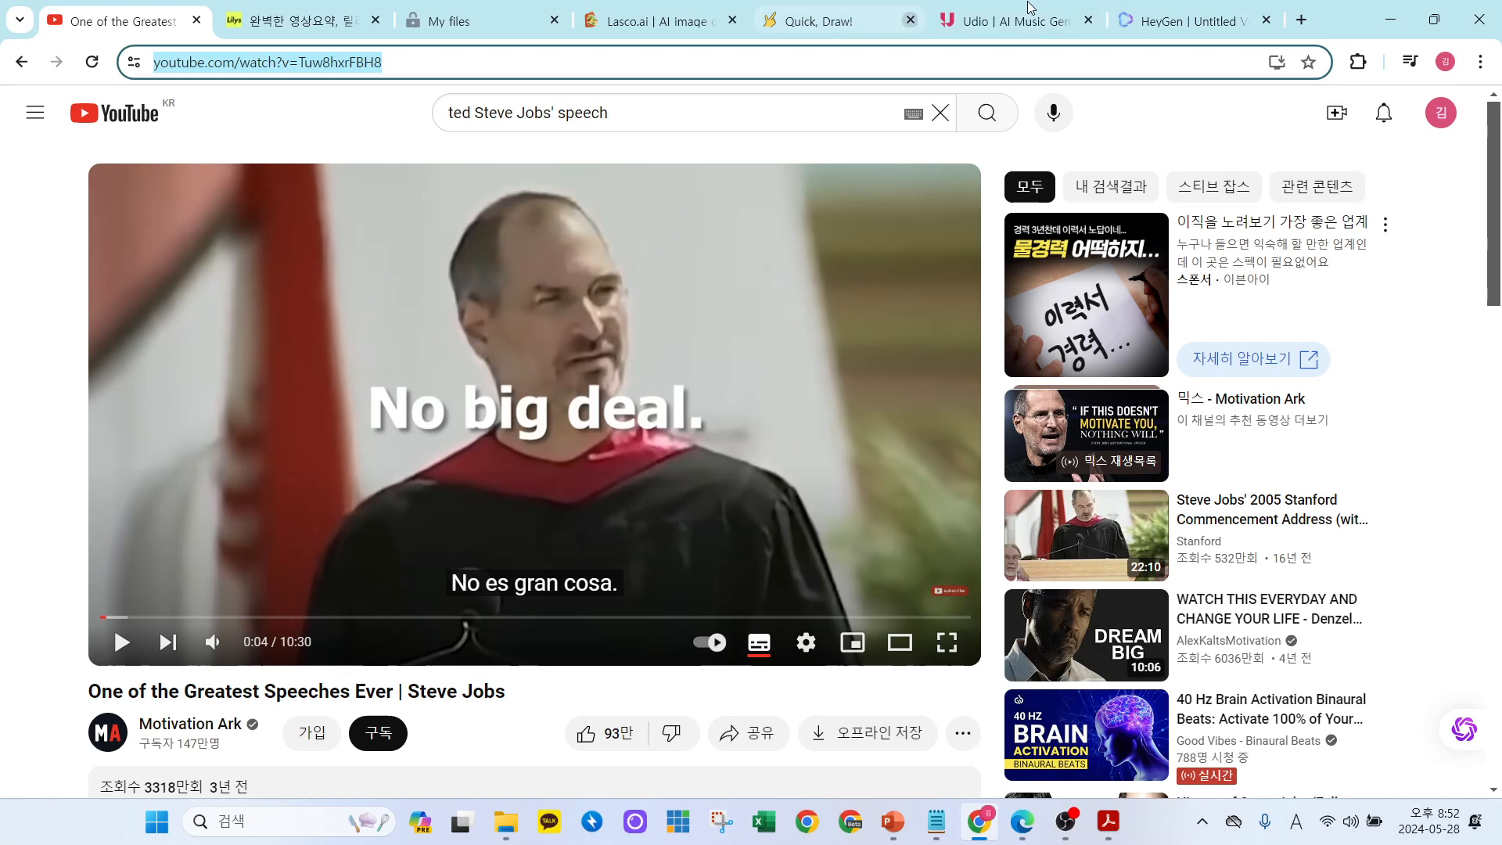
{"action": "left_click", "coordinate": [297, 21]}
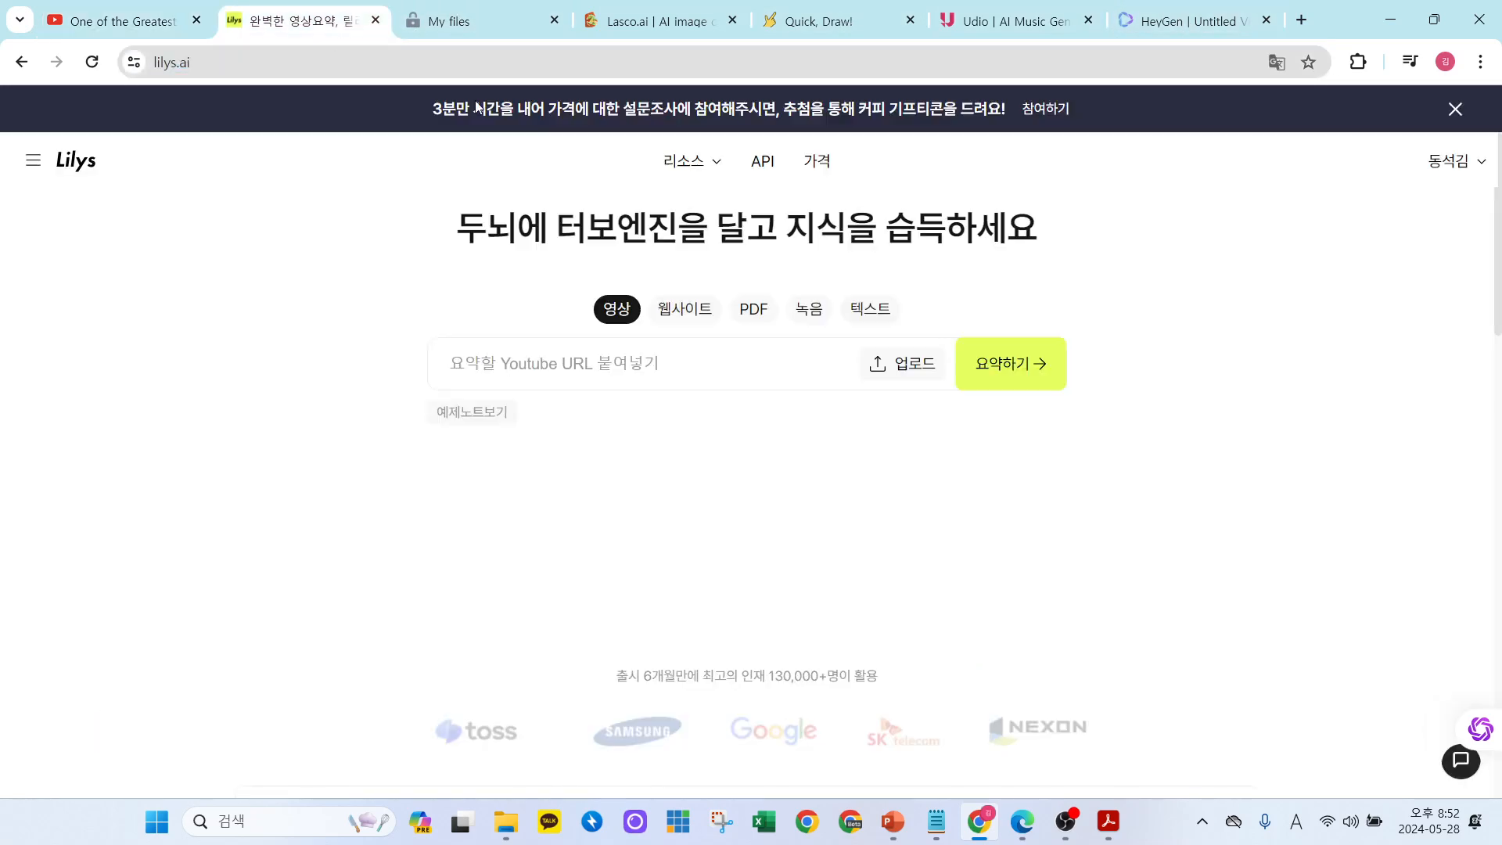
{"action": "left_click", "coordinate": [665, 369]}
{"action": "key", "text": "ctrl+v"}
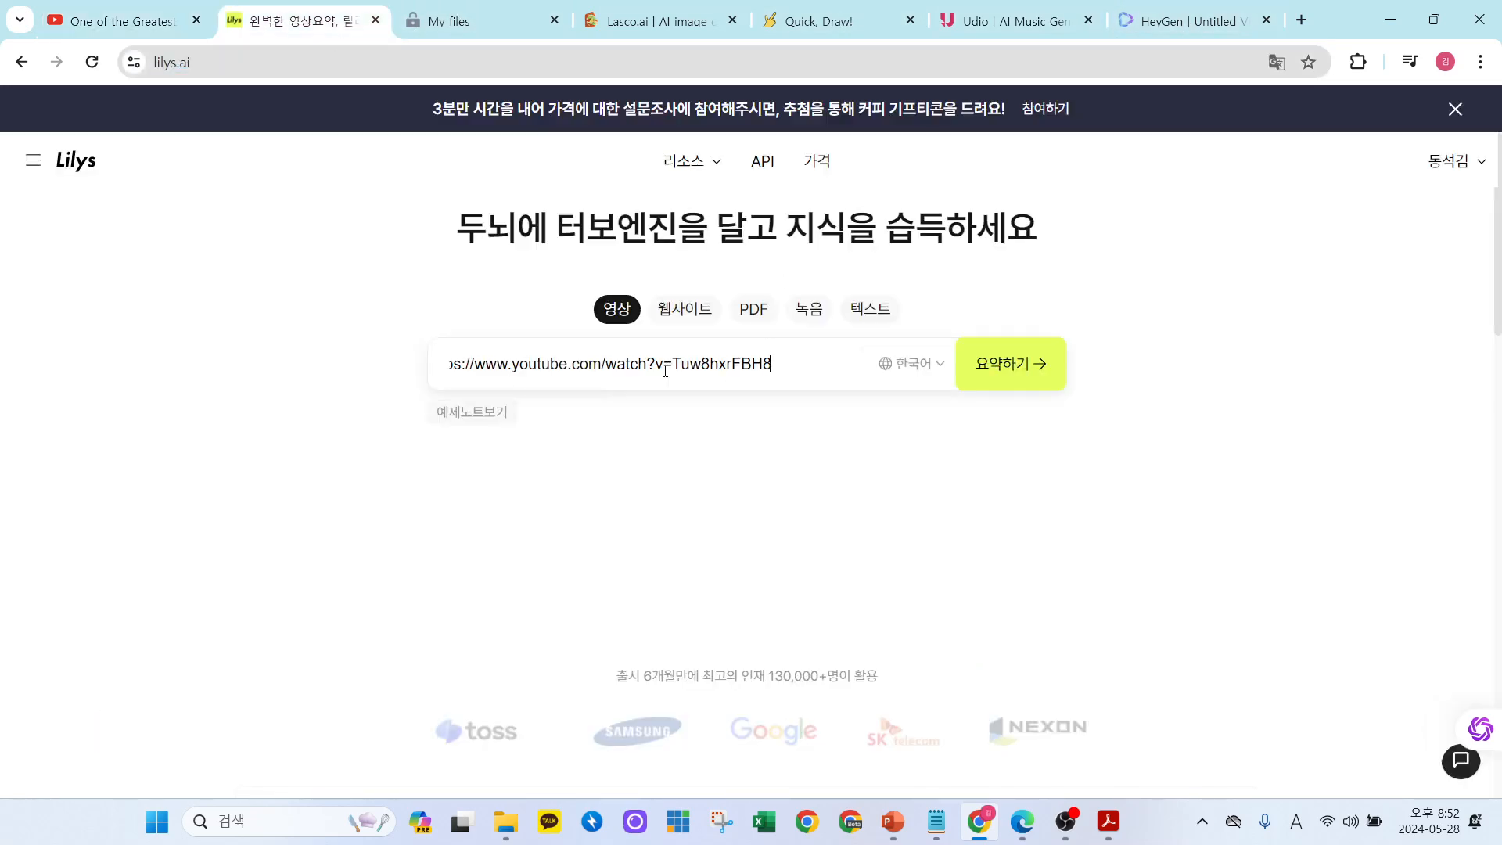
{"action": "left_click", "coordinate": [1011, 364]}
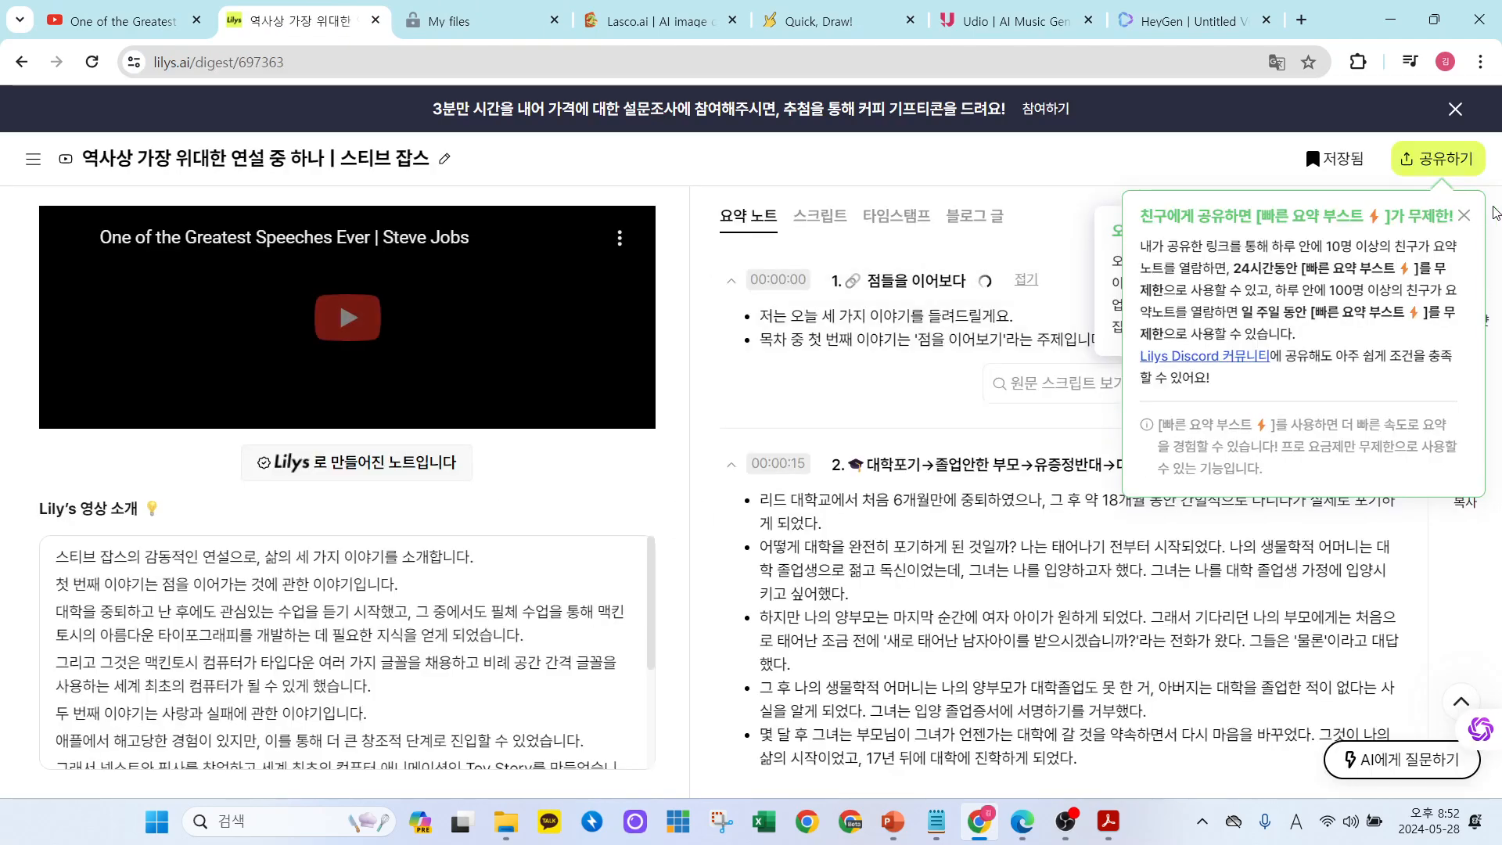
{"action": "left_click", "coordinate": [1464, 215]}
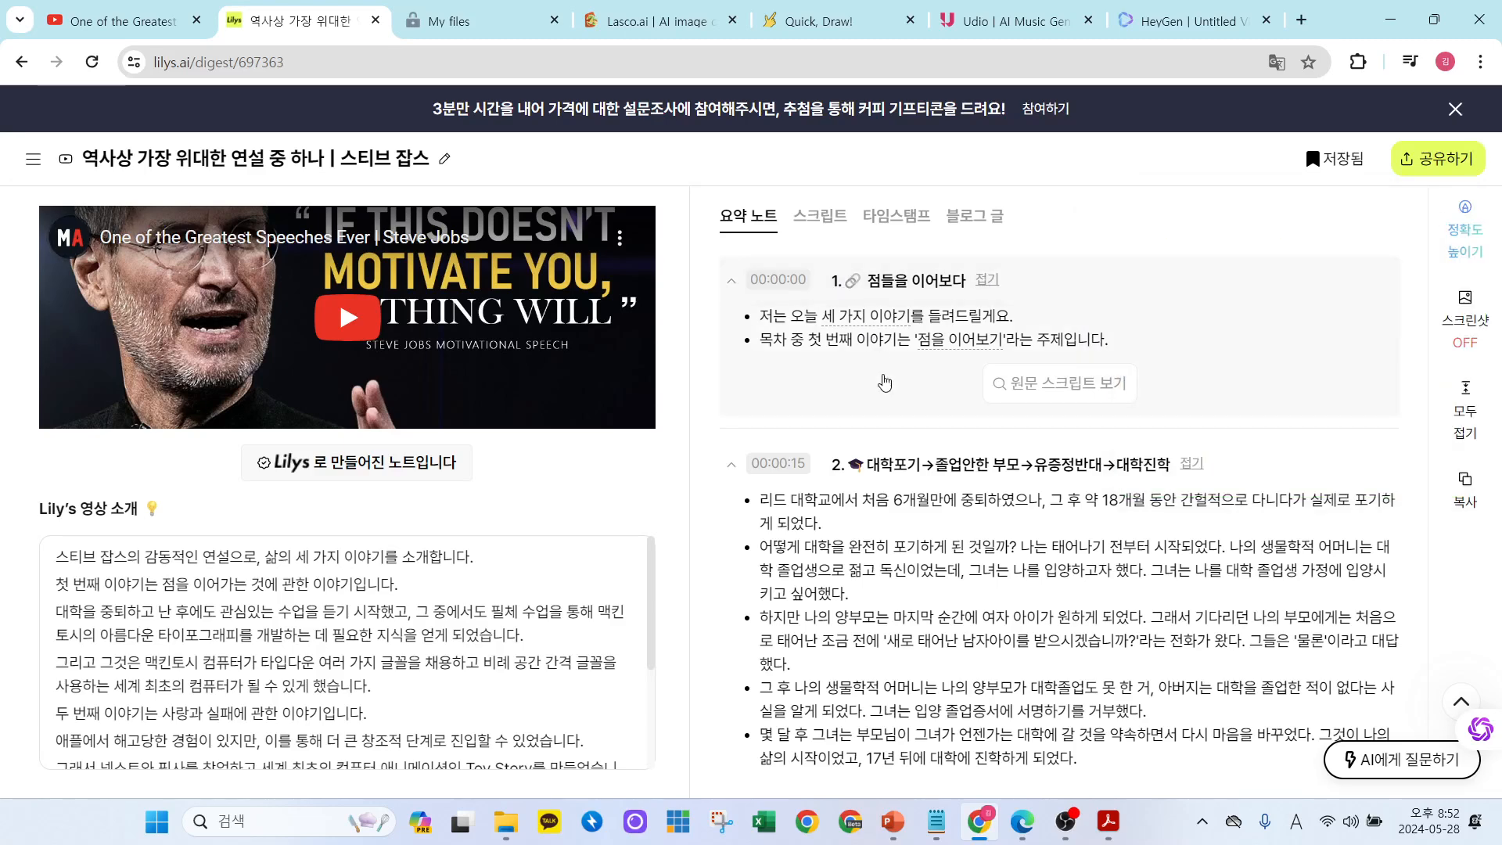
Read through the Steve Jobs speech's summary note and its script, ending back on the note's opening sections.
{"action": "scroll", "coordinate": [932, 344], "scroll_direction": "down", "scroll_amount": 3}
{"action": "scroll", "coordinate": [932, 344], "scroll_direction": "down", "scroll_amount": 15}
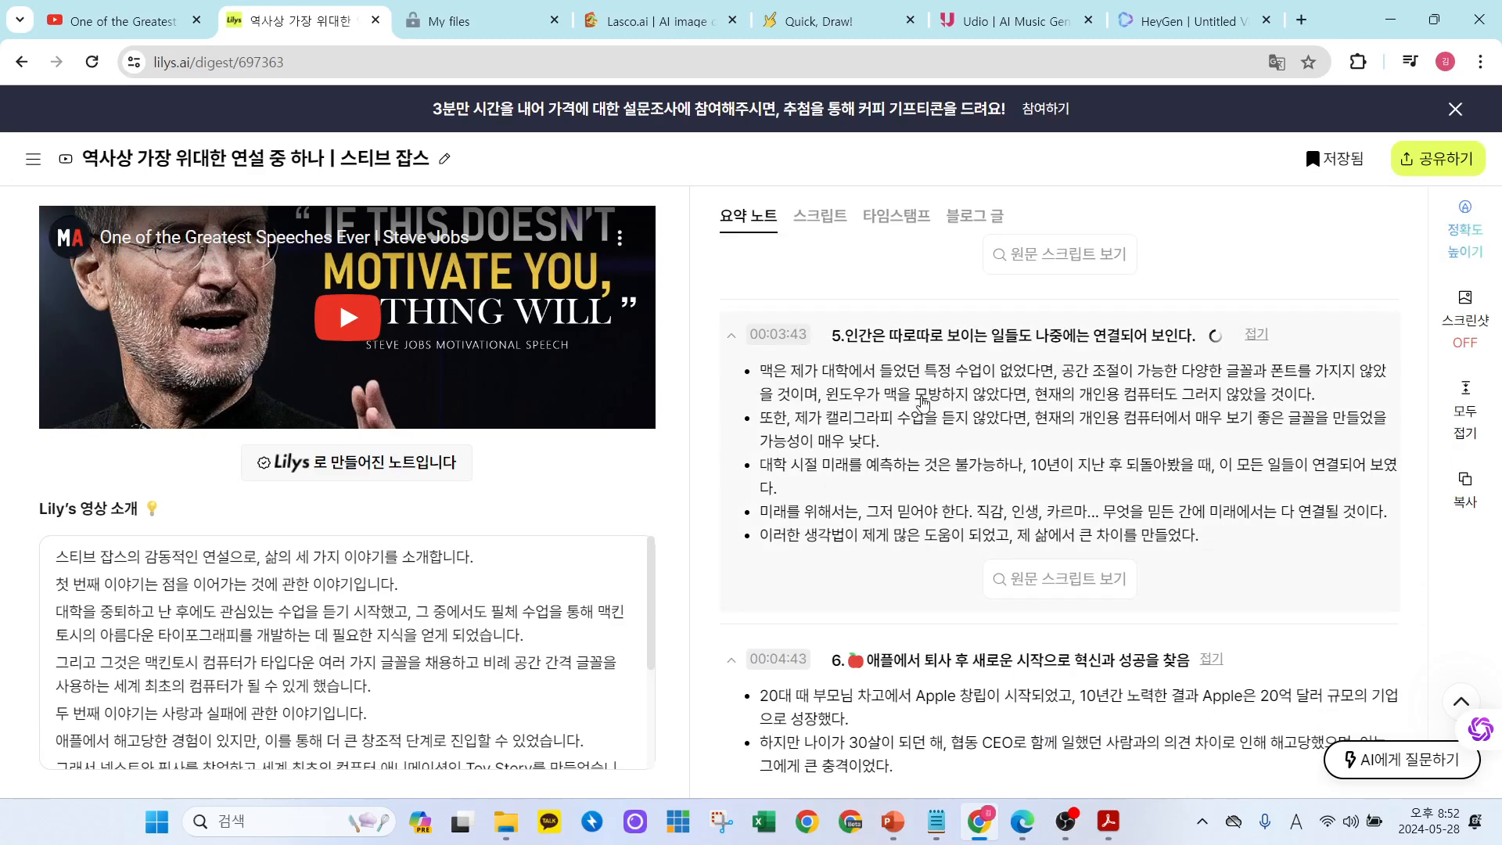
{"action": "scroll", "coordinate": [937, 542], "scroll_direction": "up", "scroll_amount": 10}
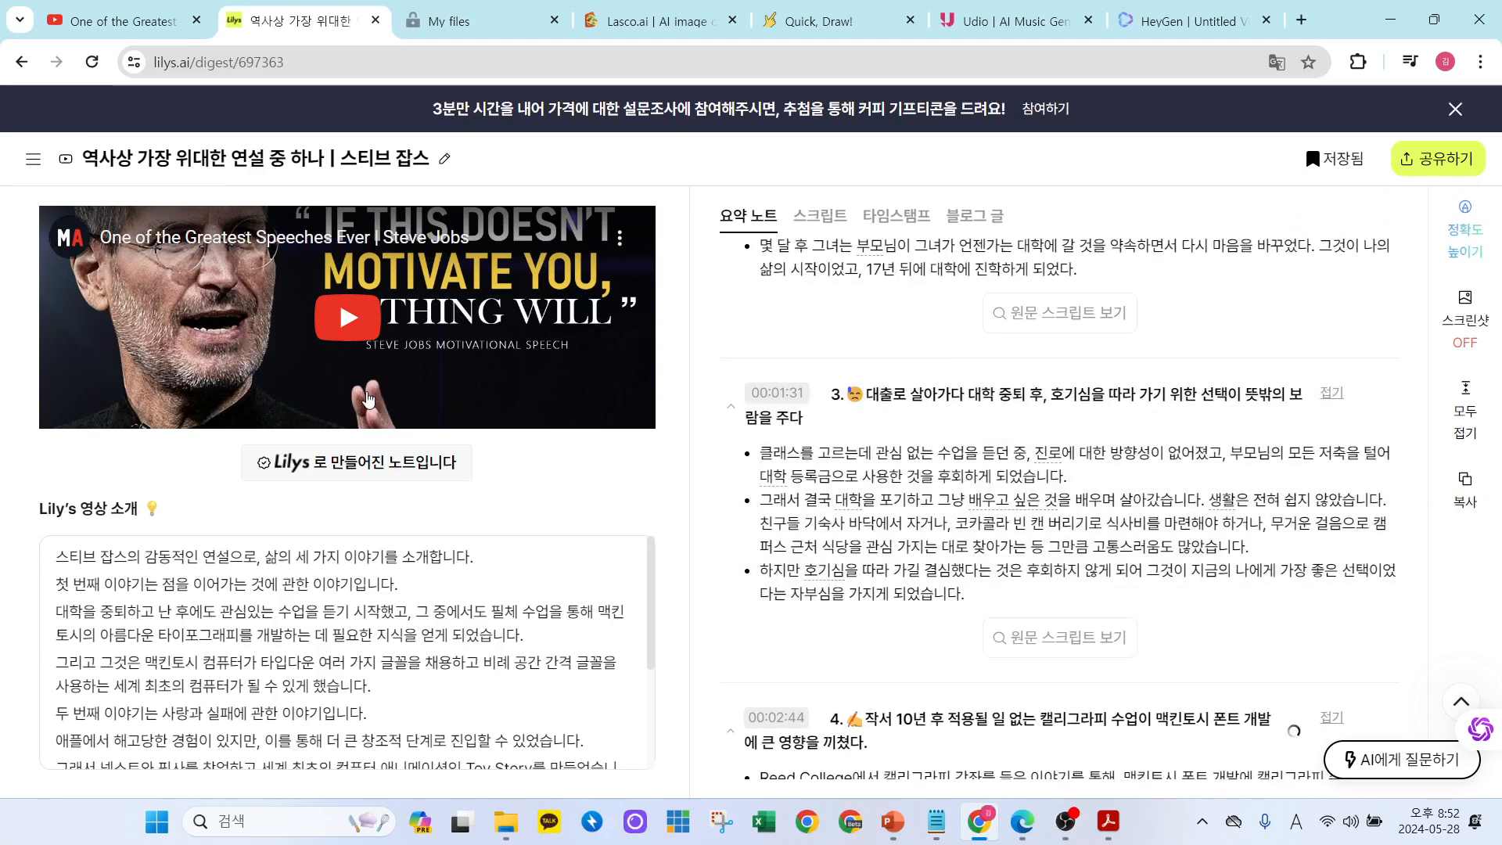
{"action": "scroll", "coordinate": [943, 362], "scroll_direction": "up", "scroll_amount": 1}
{"action": "scroll", "coordinate": [942, 362], "scroll_direction": "up", "scroll_amount": 2}
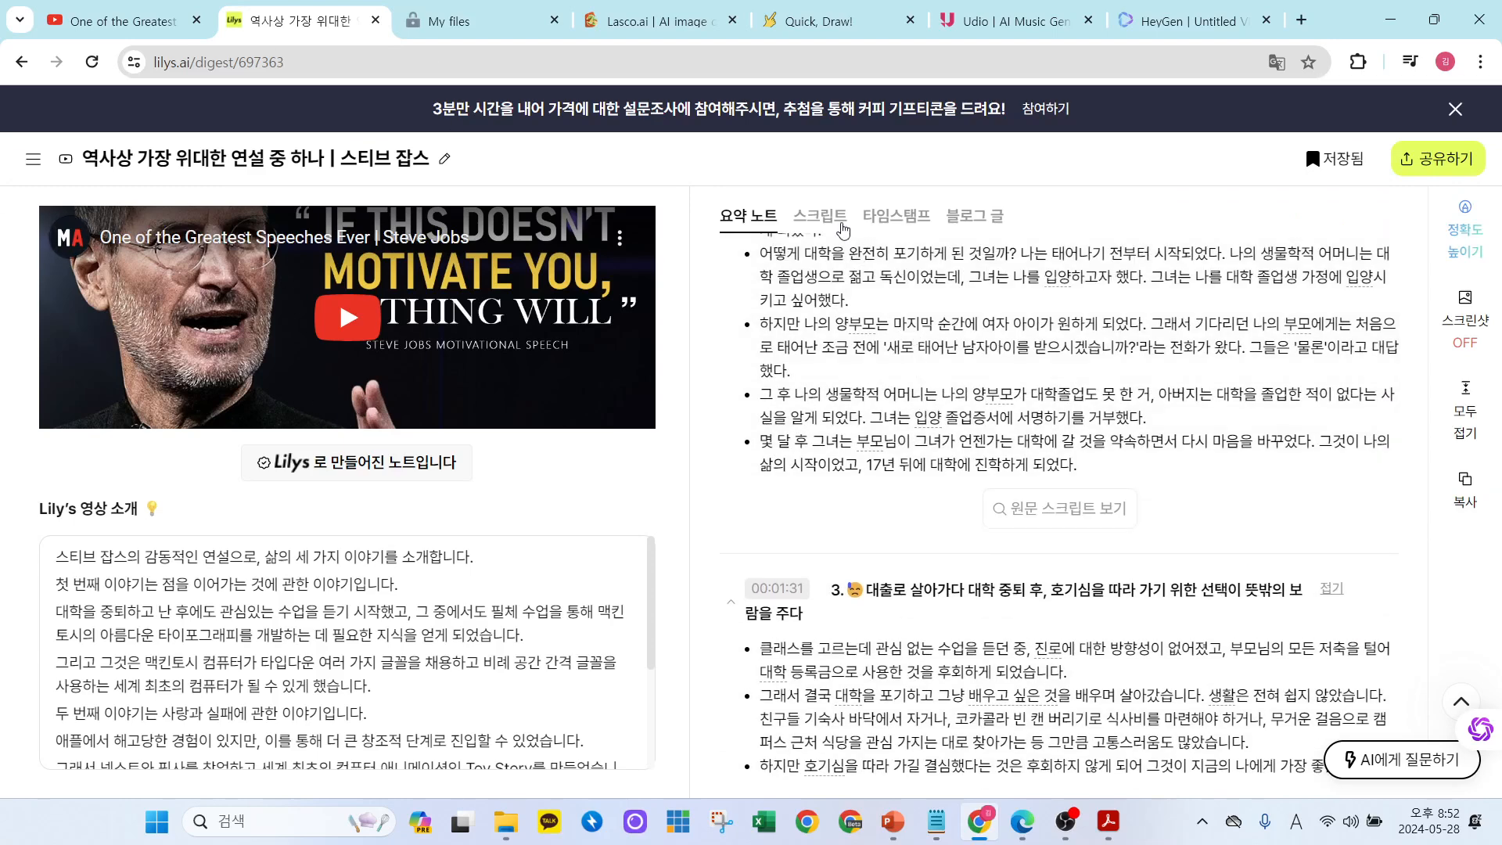
{"action": "left_click", "coordinate": [833, 221]}
{"action": "scroll", "coordinate": [912, 319], "scroll_direction": "down", "scroll_amount": 10}
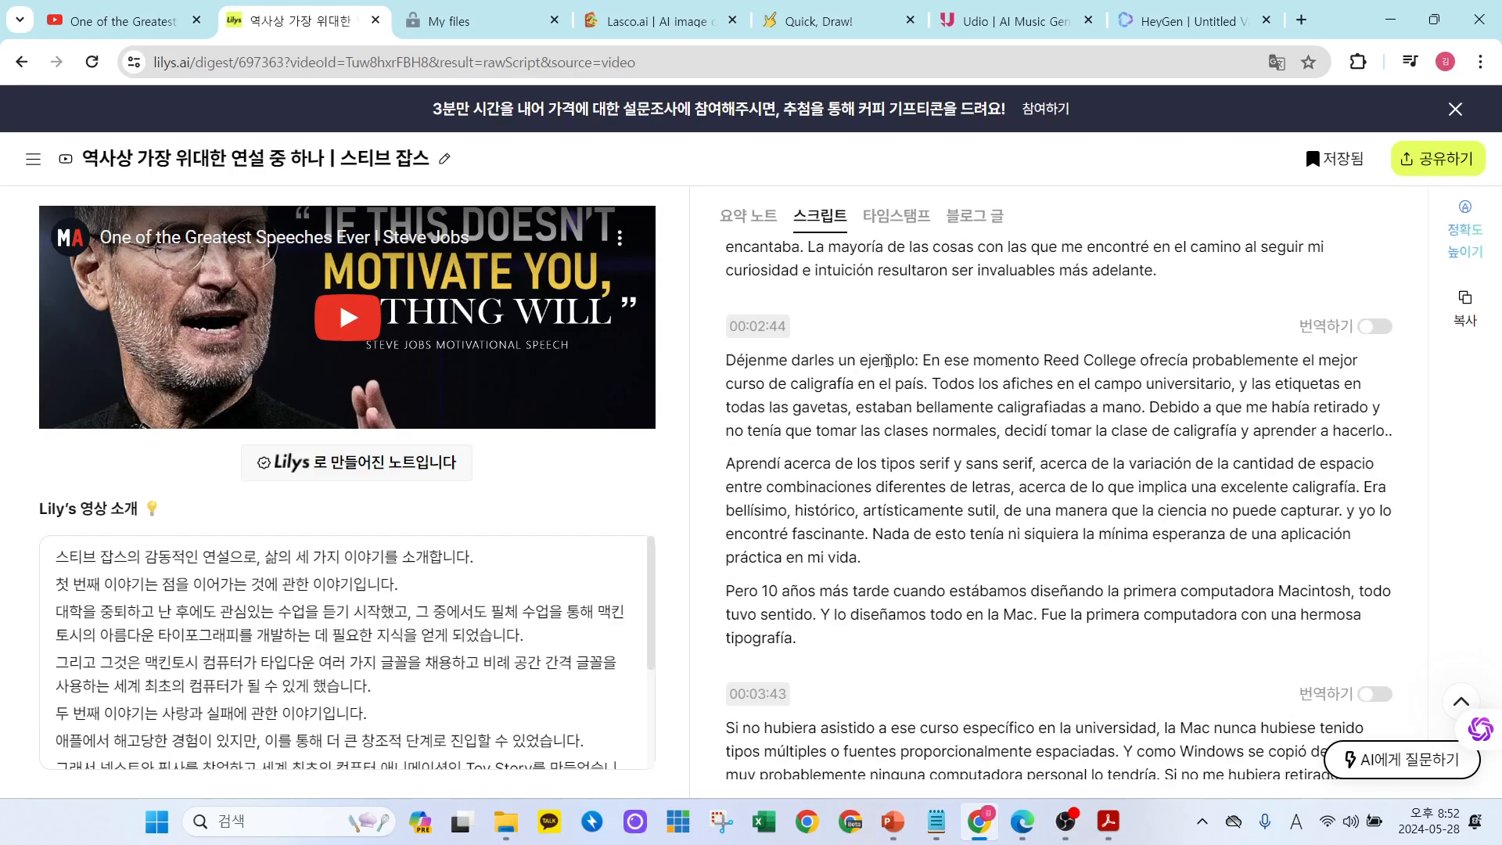
{"action": "scroll", "coordinate": [912, 319], "scroll_direction": "down", "scroll_amount": 5}
{"action": "left_click", "coordinate": [732, 221]}
{"action": "scroll", "coordinate": [927, 369], "scroll_direction": "up", "scroll_amount": 15}
{"action": "scroll", "coordinate": [927, 369], "scroll_direction": "up", "scroll_amount": 2}
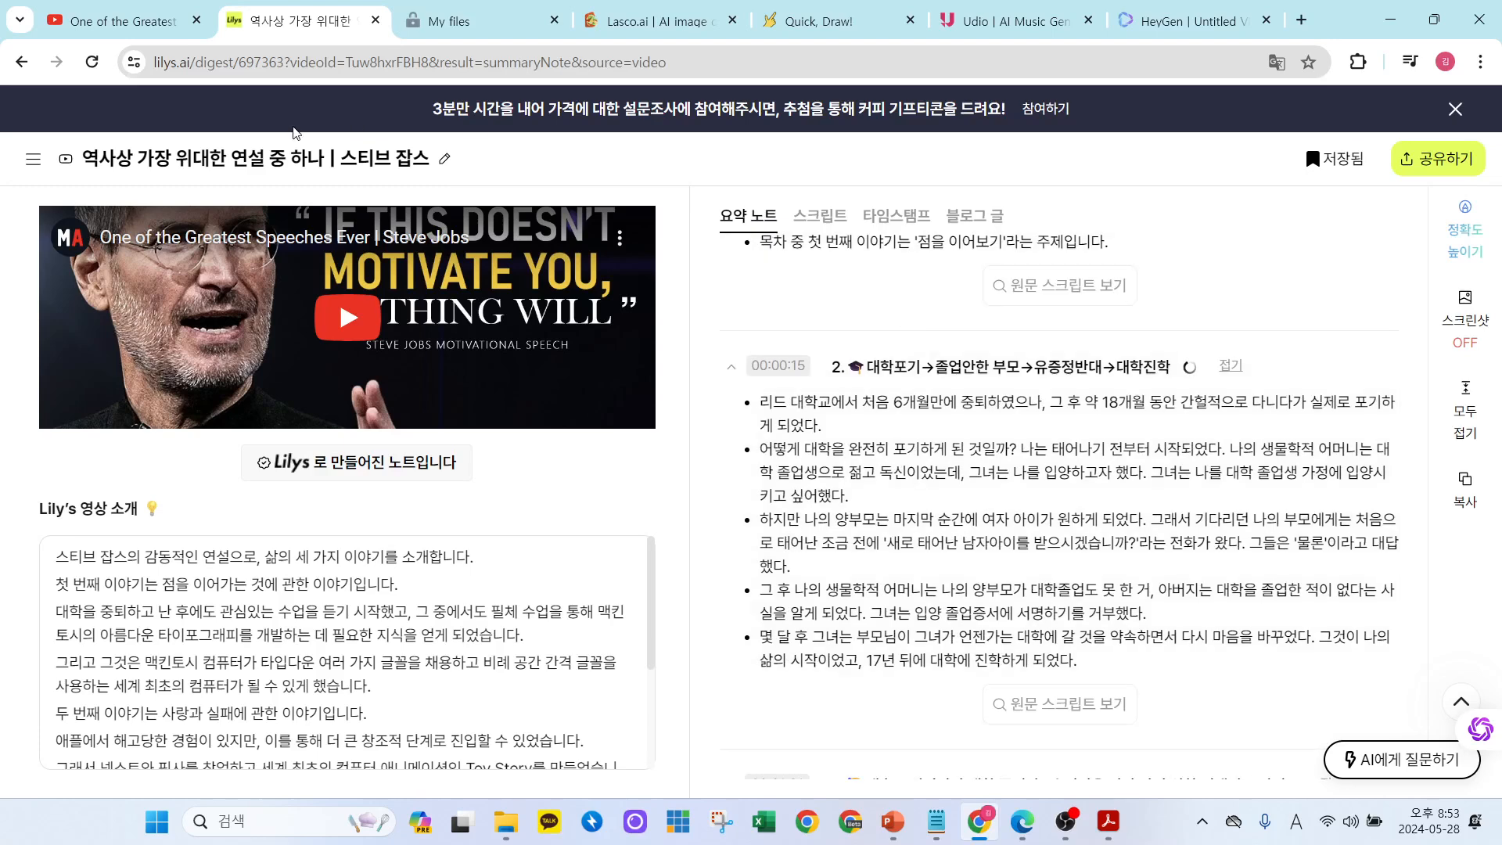
Return to the Lilys home page and enter the copied Steve Jobs speech YouTube URL as the video source.
{"action": "left_click", "coordinate": [22, 62]}
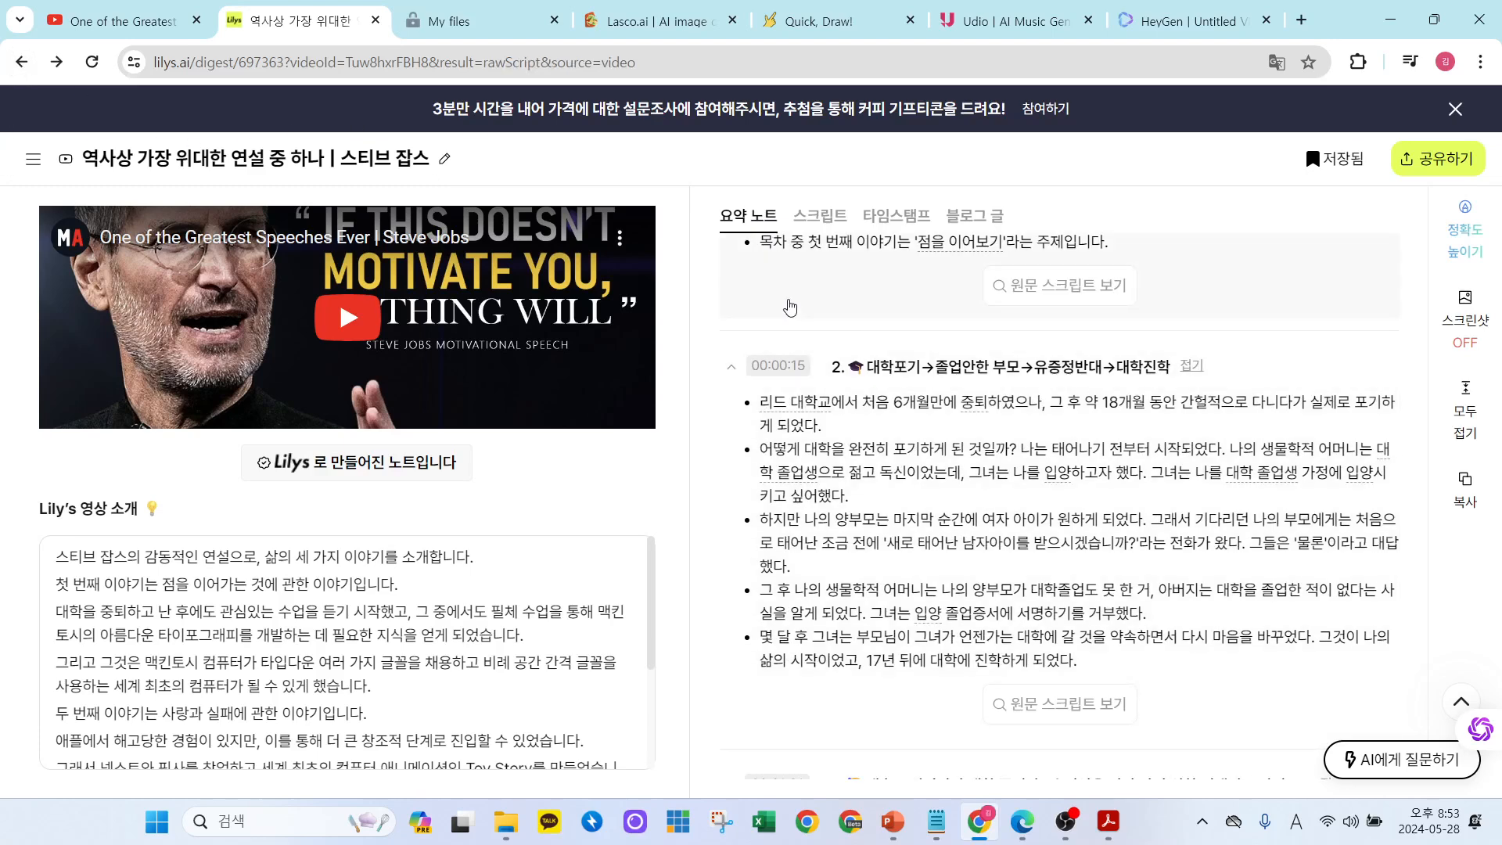
{"action": "left_click", "coordinate": [19, 61]}
{"action": "left_click", "coordinate": [25, 66]}
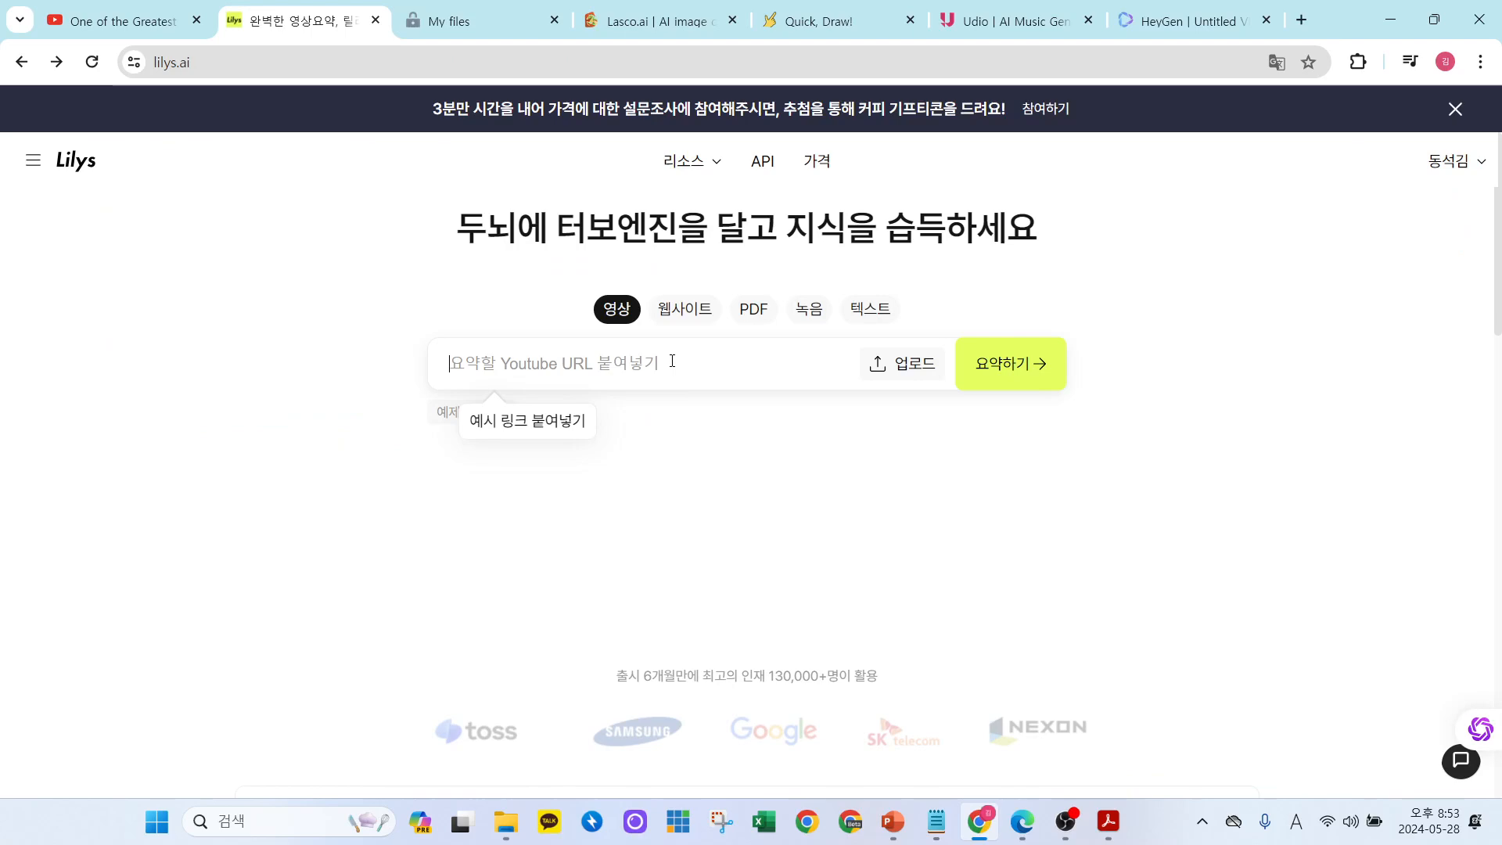
{"action": "key", "text": "ctrl+v"}
{"action": "left_click", "coordinate": [686, 496]}
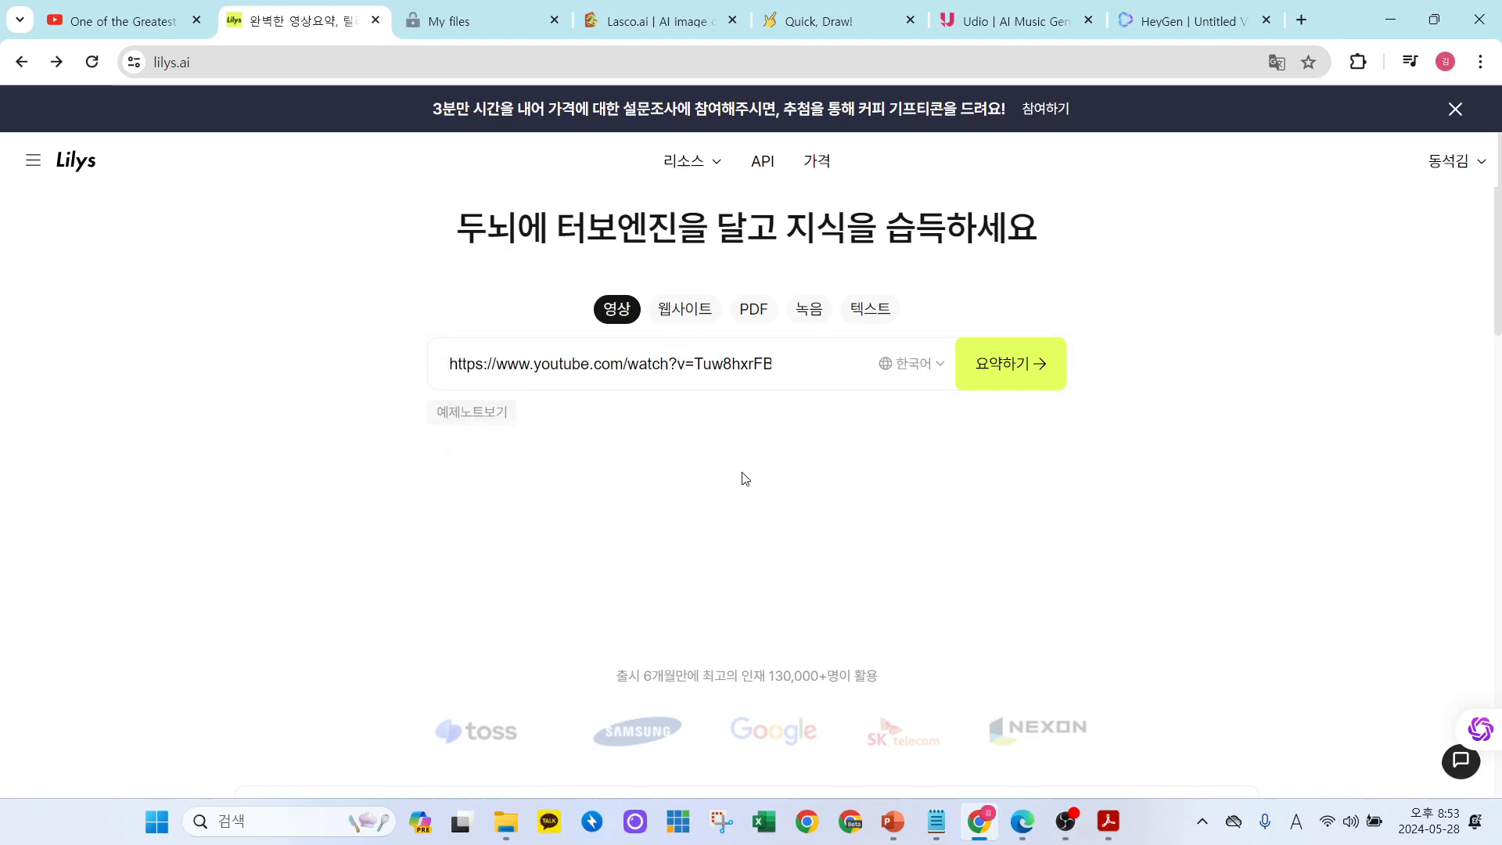
Set the script language to Español and generate the Korean summary of the video.
{"action": "left_click", "coordinate": [915, 366]}
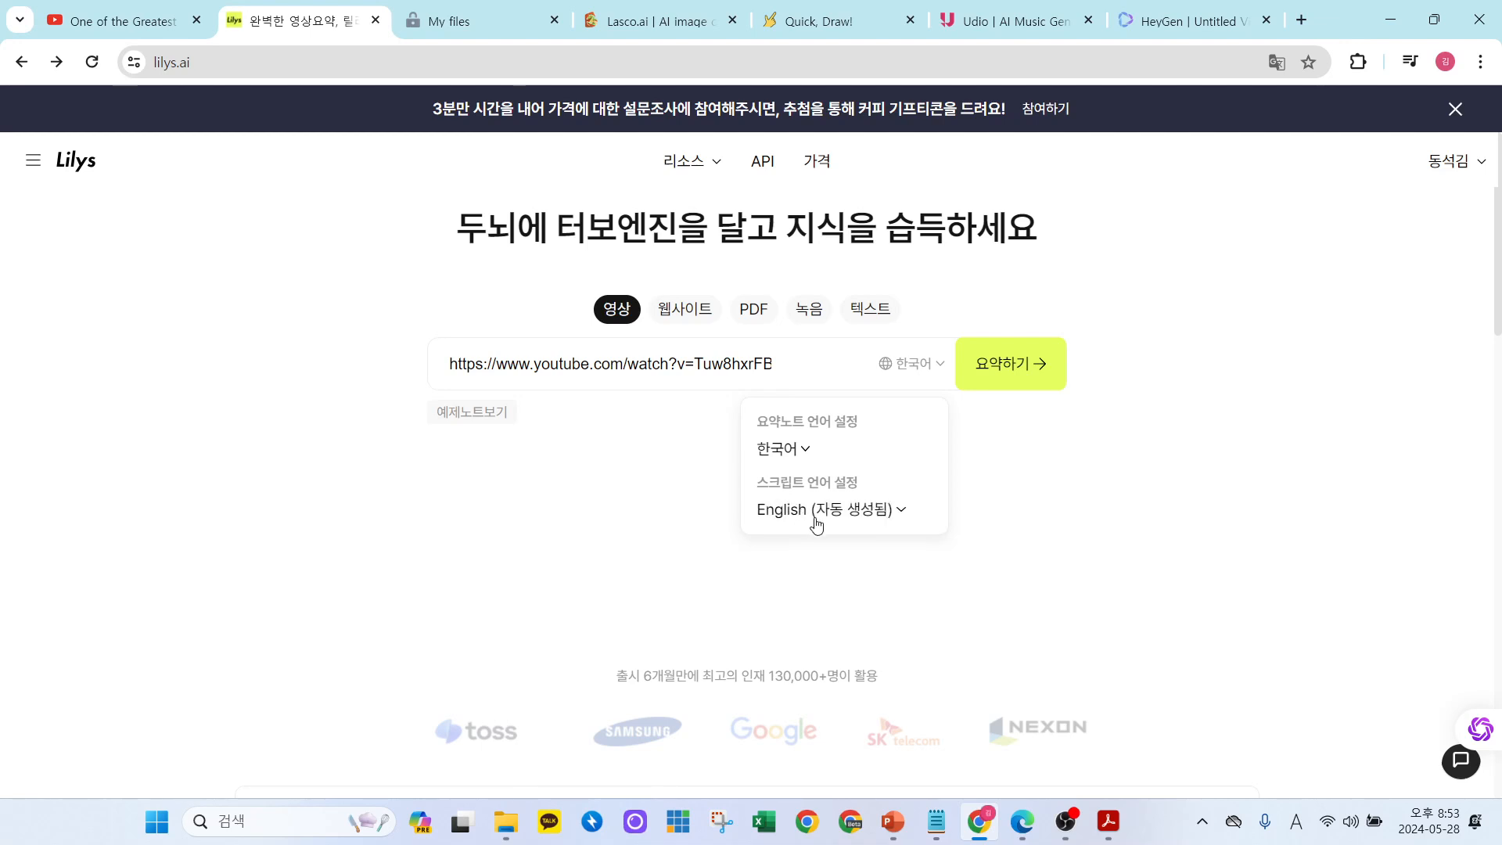
{"action": "scroll", "coordinate": [889, 349], "scroll_direction": "down", "scroll_amount": 3}
{"action": "left_click", "coordinate": [889, 317]}
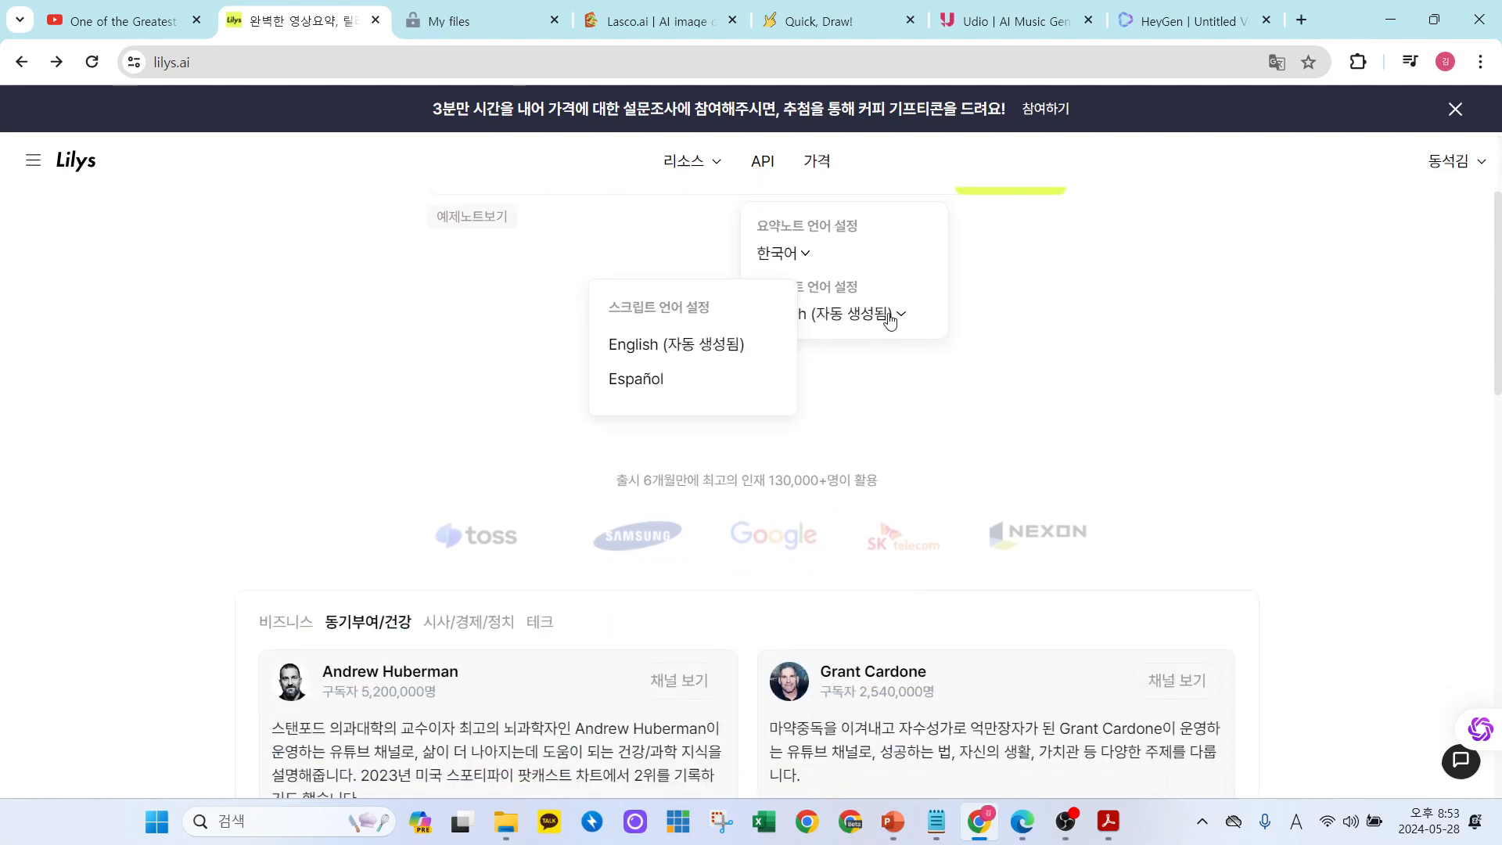
{"action": "left_click", "coordinate": [667, 380]}
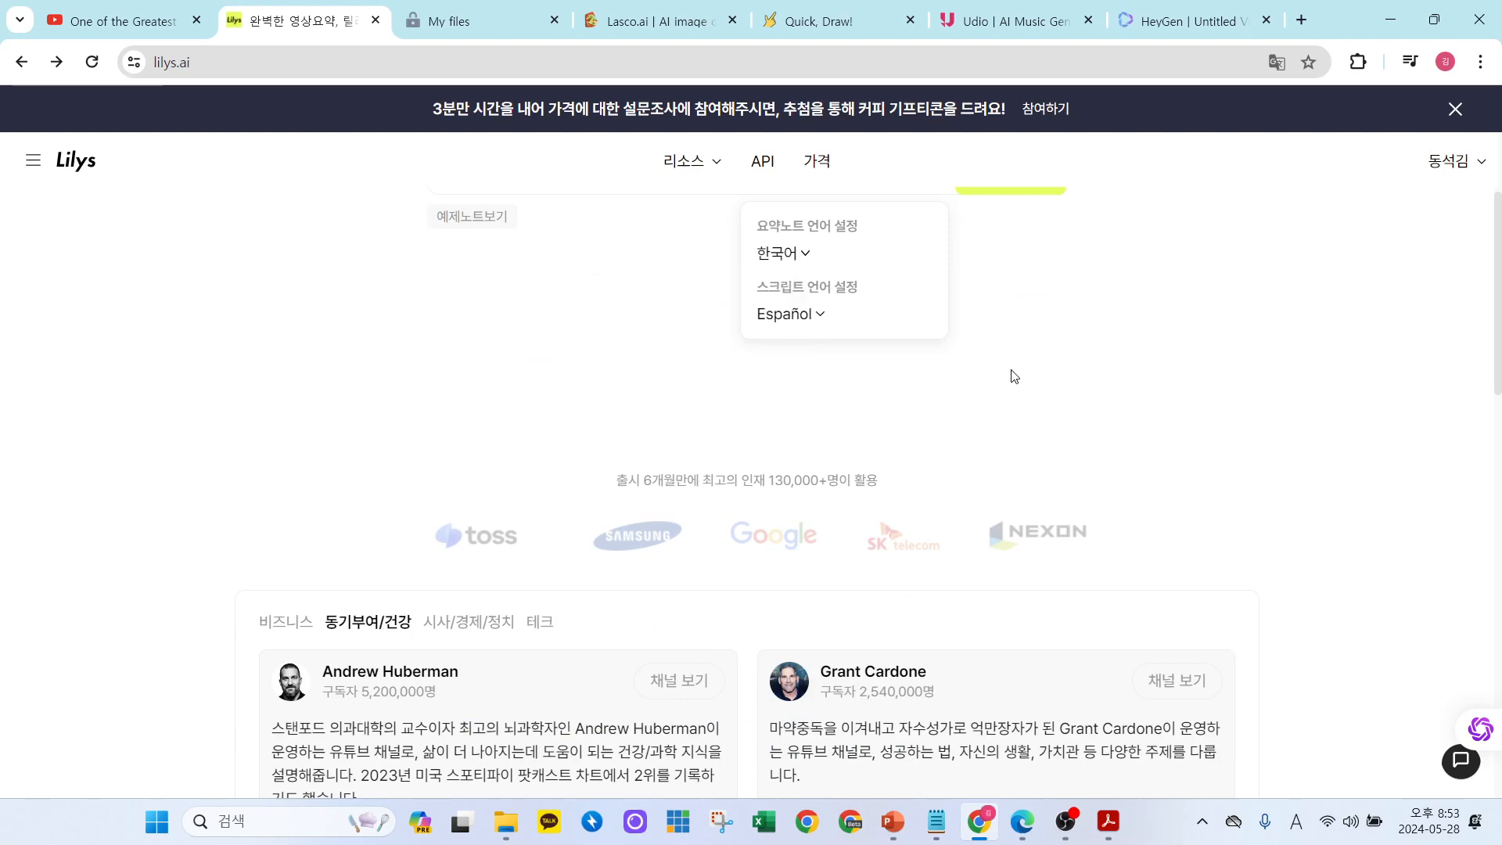
{"action": "scroll", "coordinate": [990, 431], "scroll_direction": "up", "scroll_amount": 3}
{"action": "left_click", "coordinate": [1003, 369]}
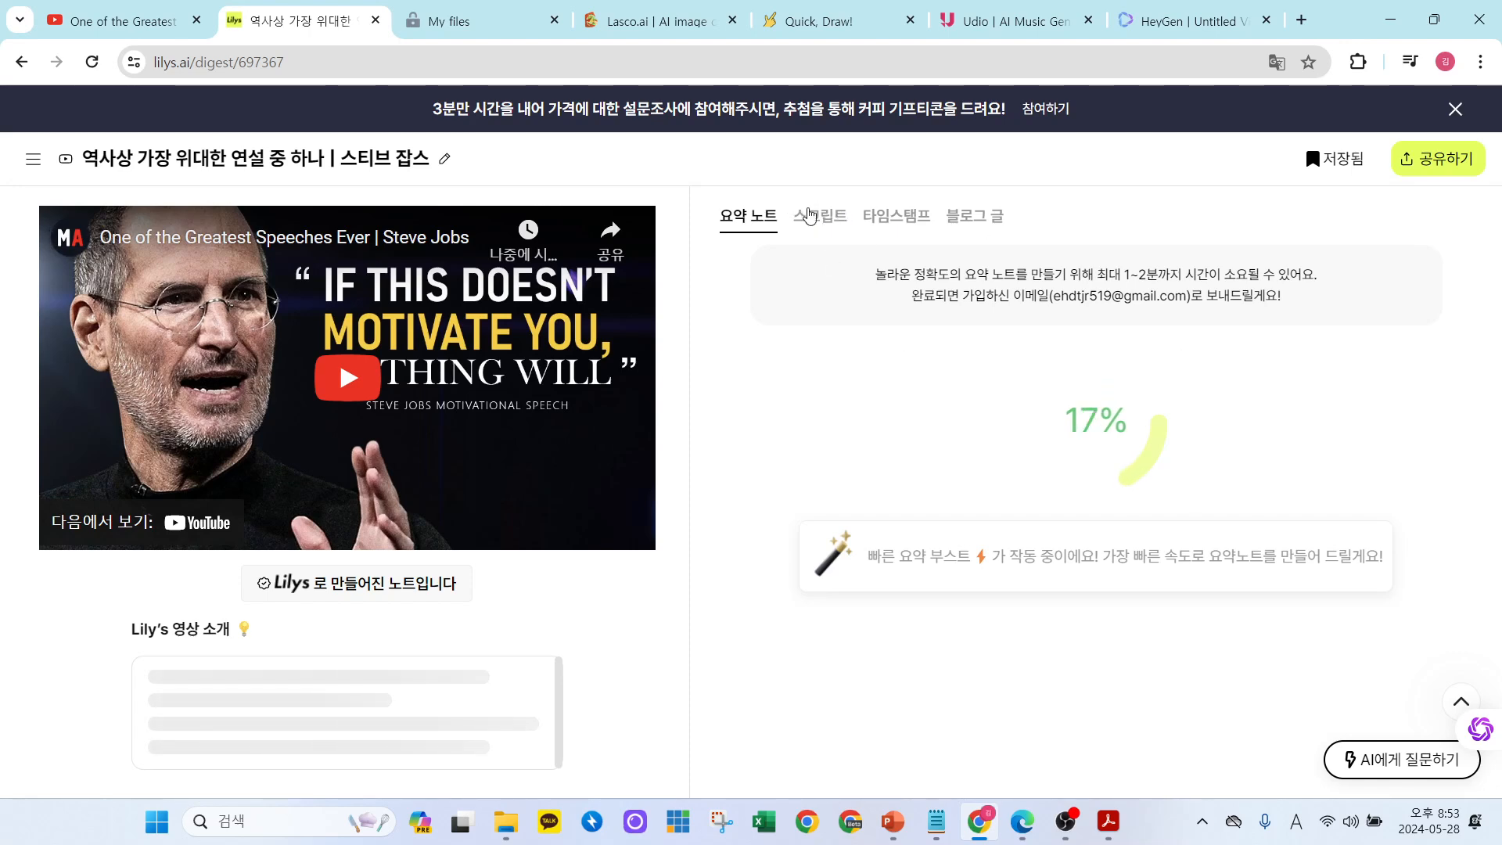
Look at the script, timestamp and blog post views of the new note, ending on the summary note.
{"action": "left_click", "coordinate": [814, 217]}
{"action": "left_click", "coordinate": [887, 227]}
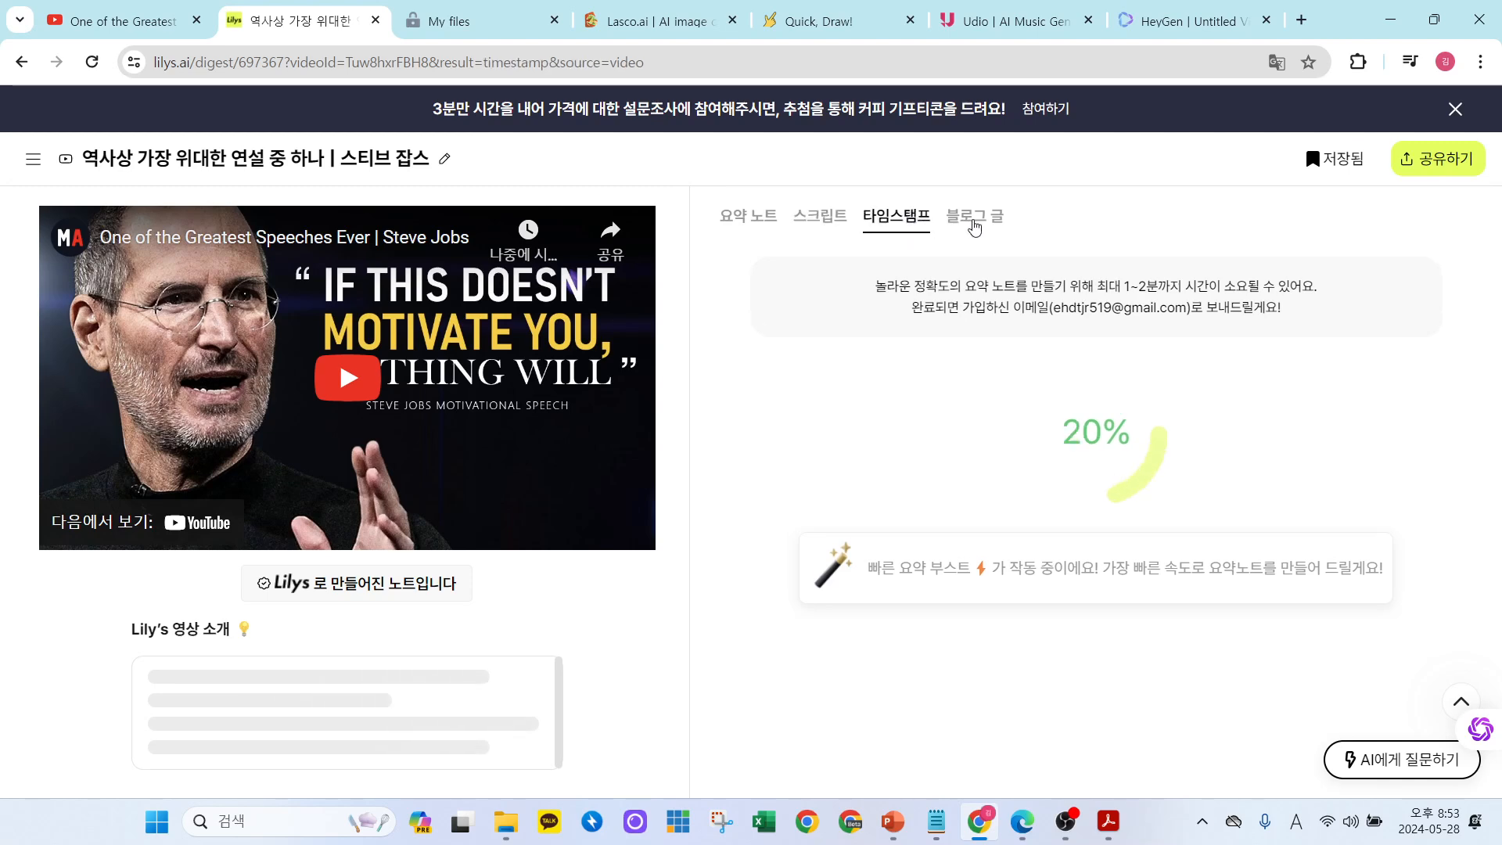
{"action": "left_click", "coordinate": [974, 225]}
{"action": "left_click", "coordinate": [753, 221]}
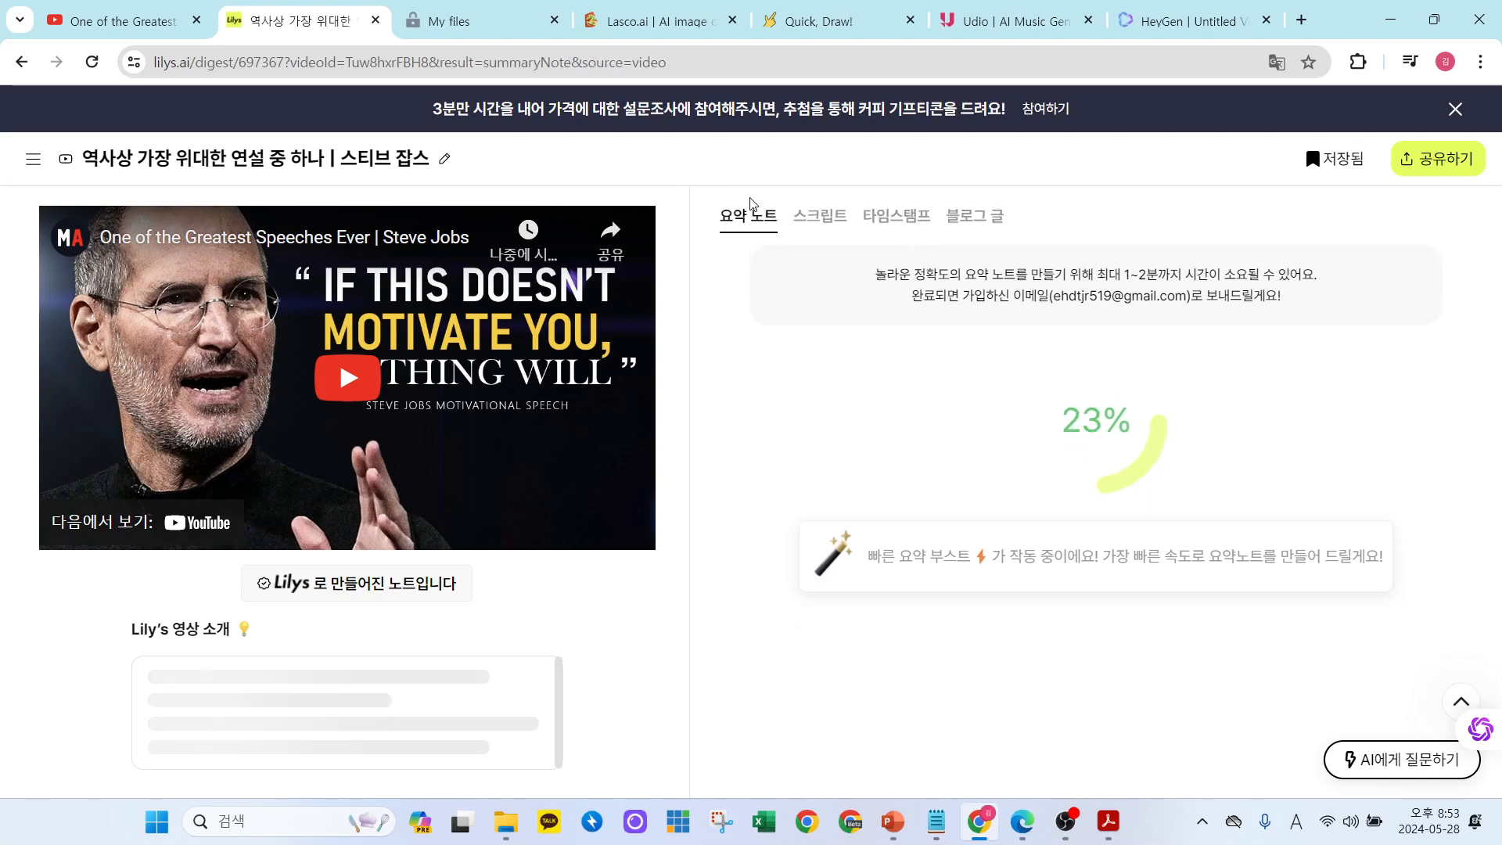
Show the saved notes and open the earlier Steve Jobs speech note from the default collection.
{"action": "left_click", "coordinate": [11, 62]}
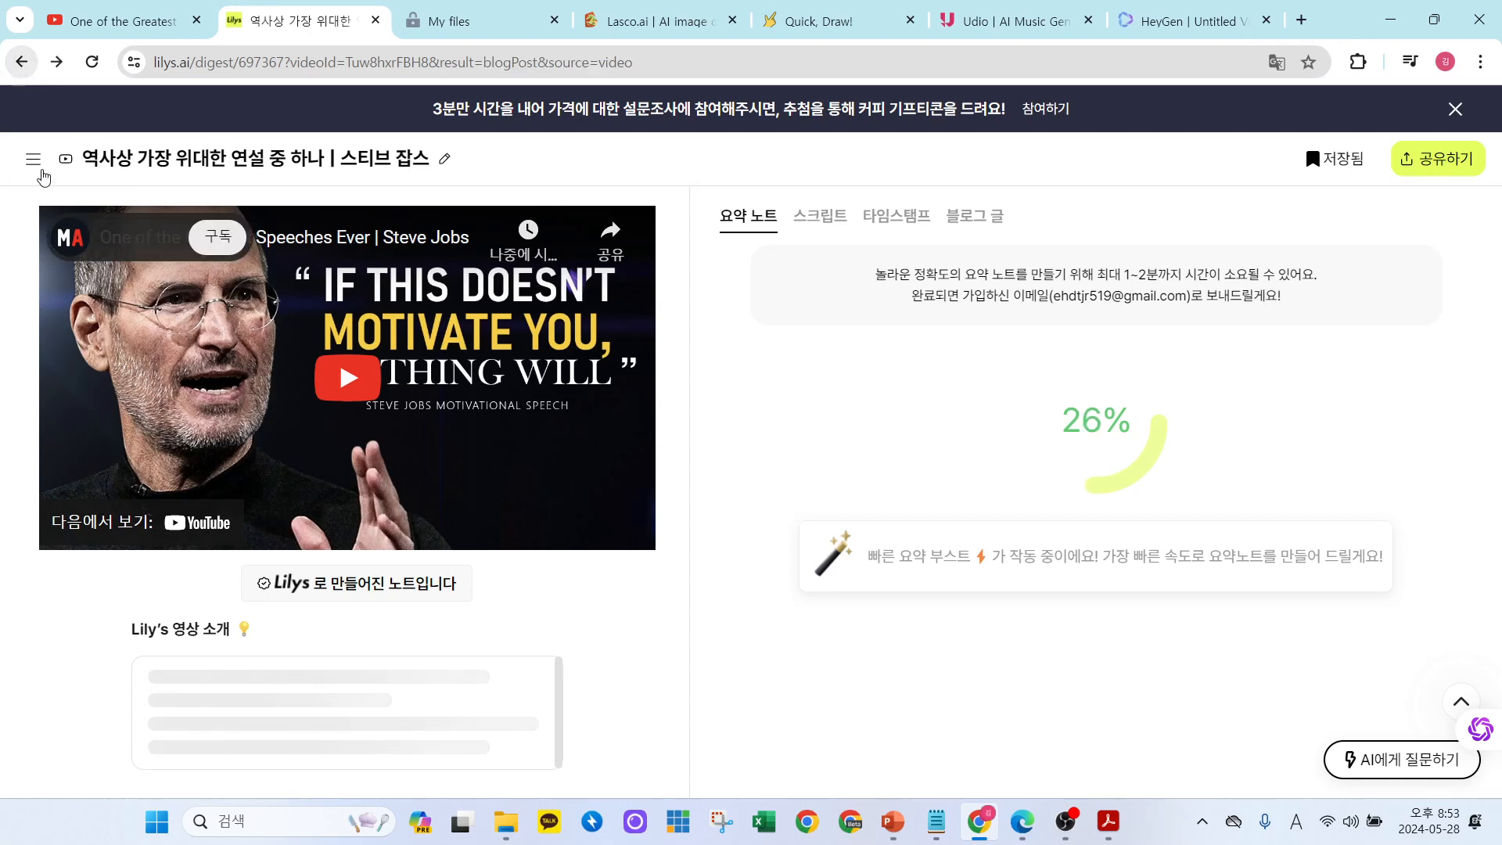
{"action": "left_click", "coordinate": [34, 163]}
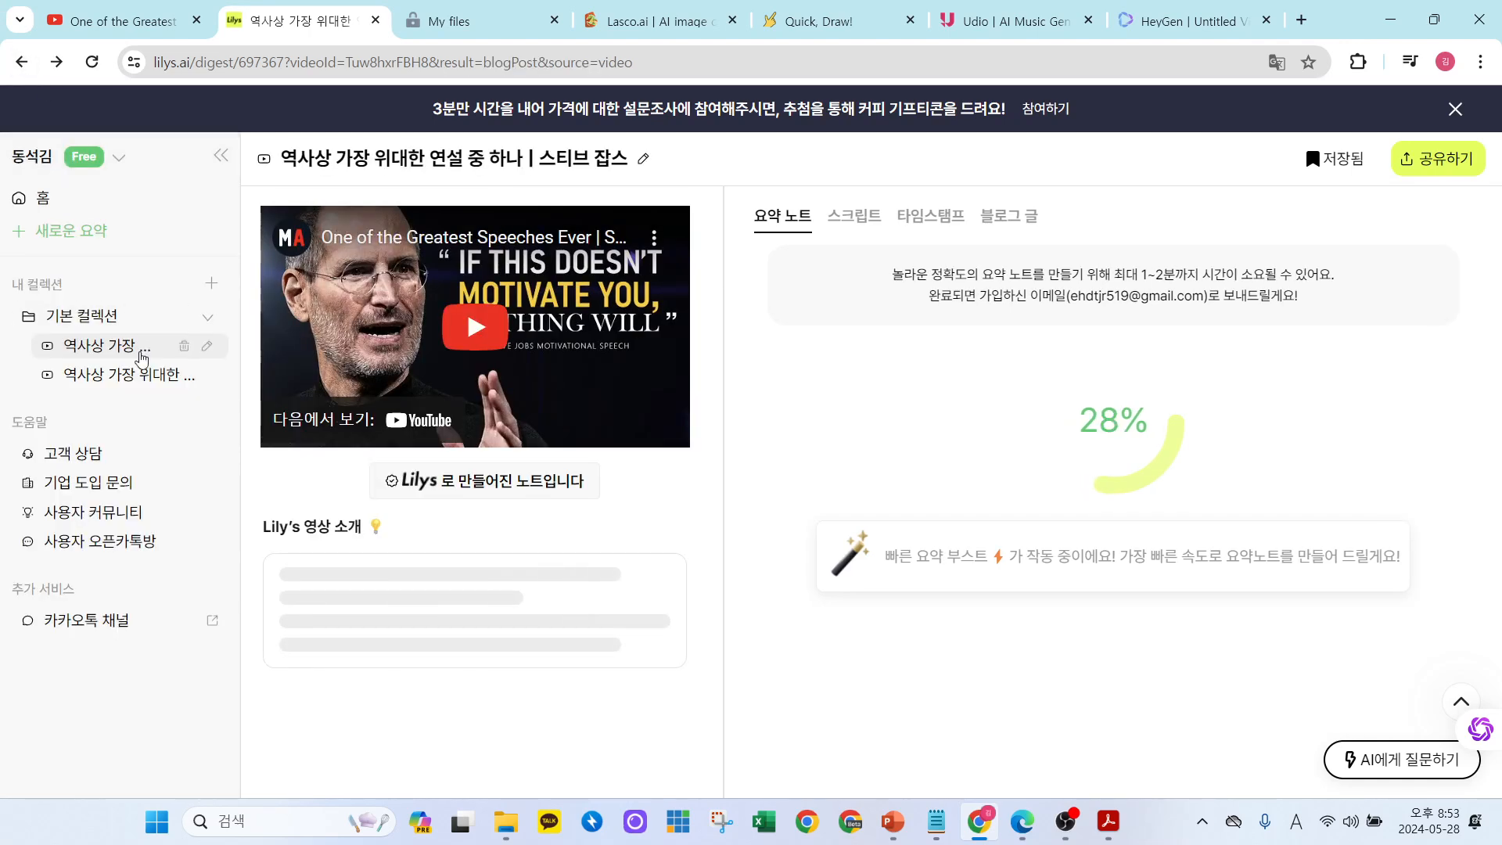
{"action": "left_click", "coordinate": [110, 379]}
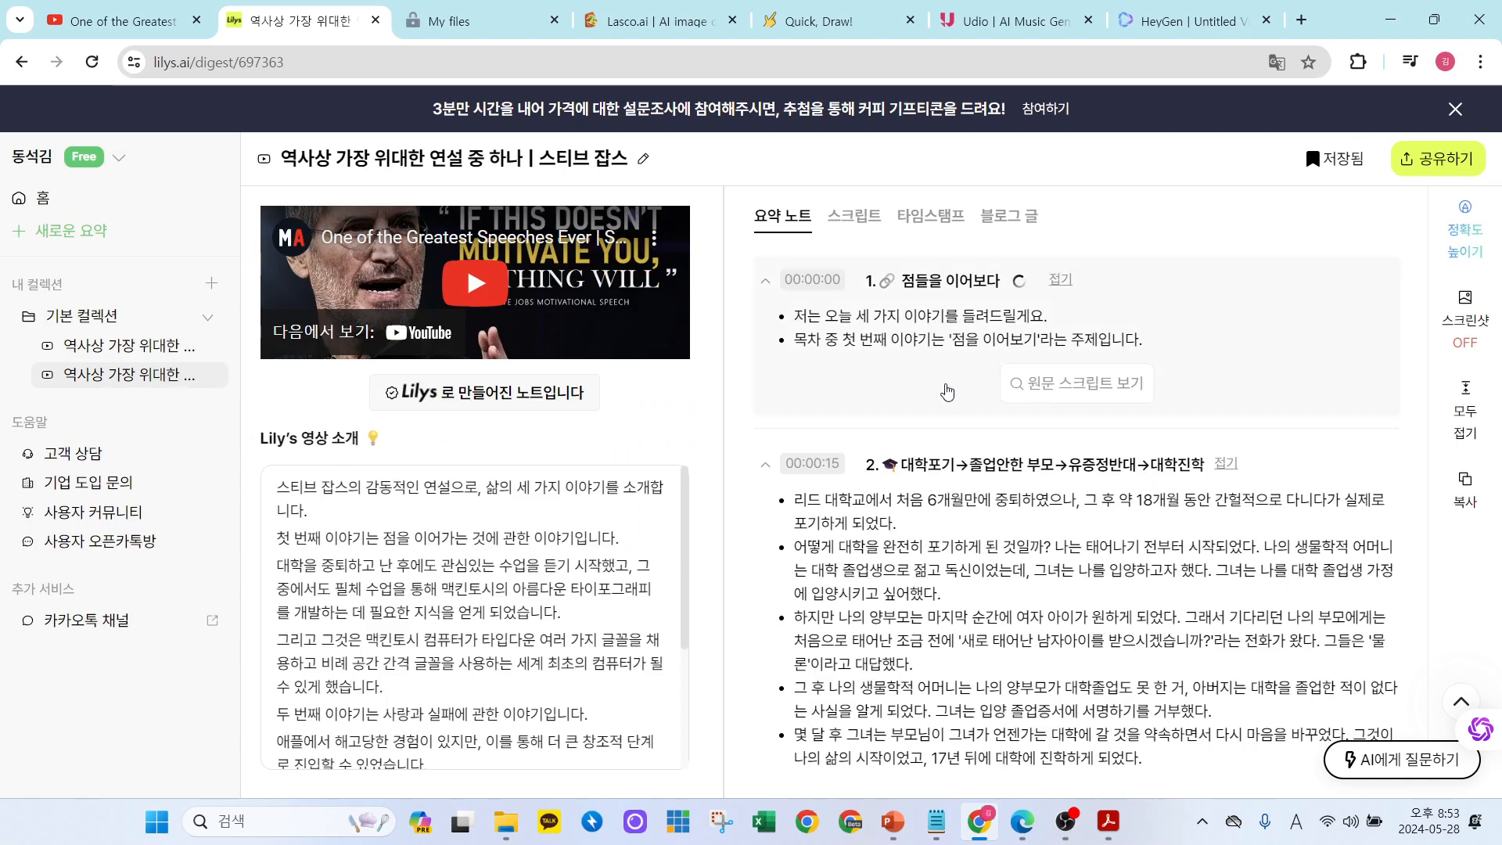
Check the note's script and timestamp list, playing the video from 00:01:31 and 00:03:43 before pausing it.
{"action": "left_click", "coordinate": [871, 219]}
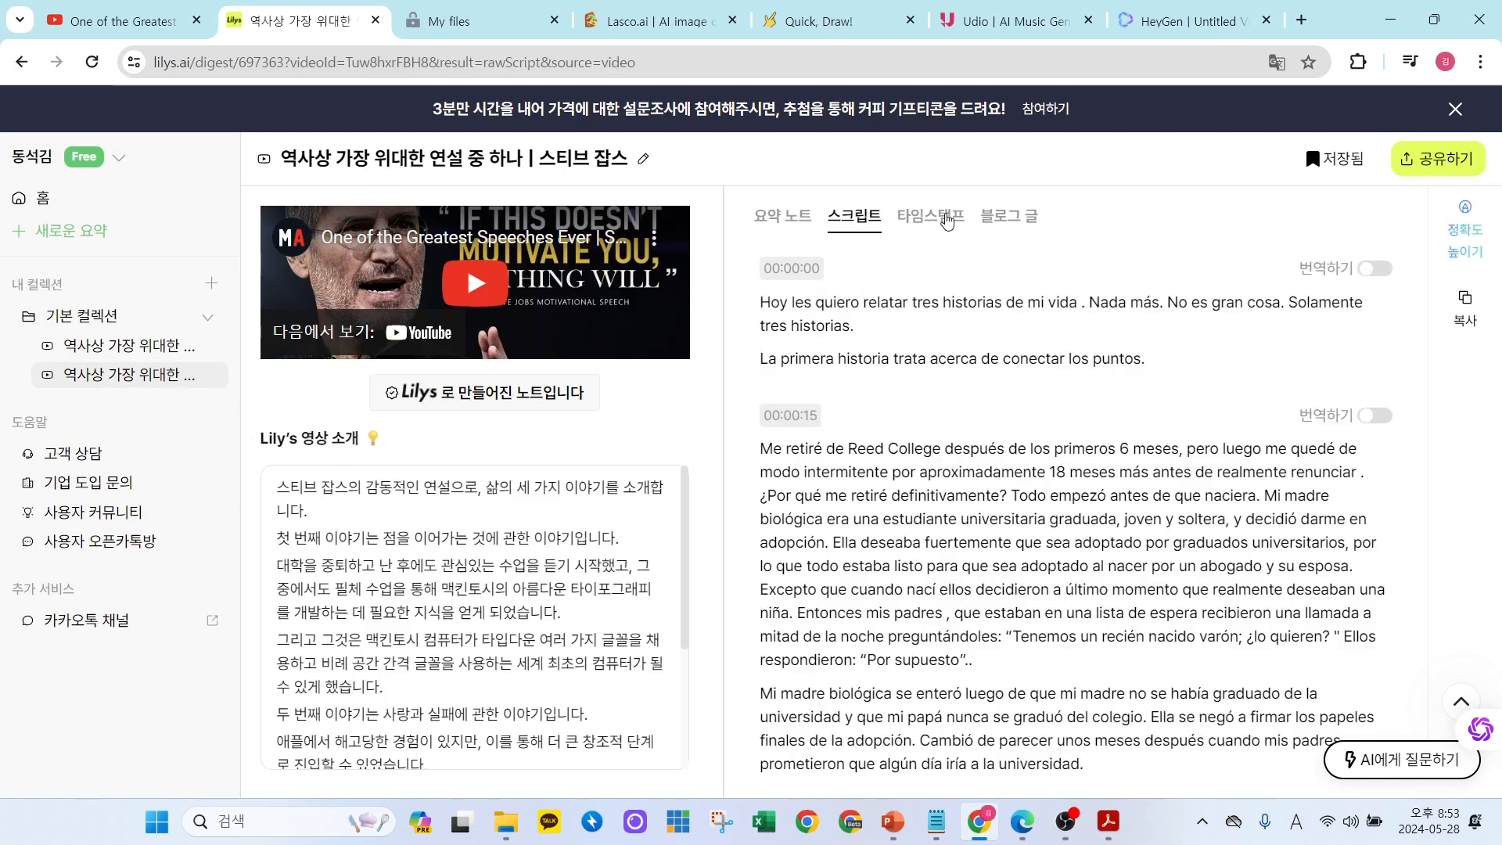
{"action": "left_click", "coordinate": [943, 218]}
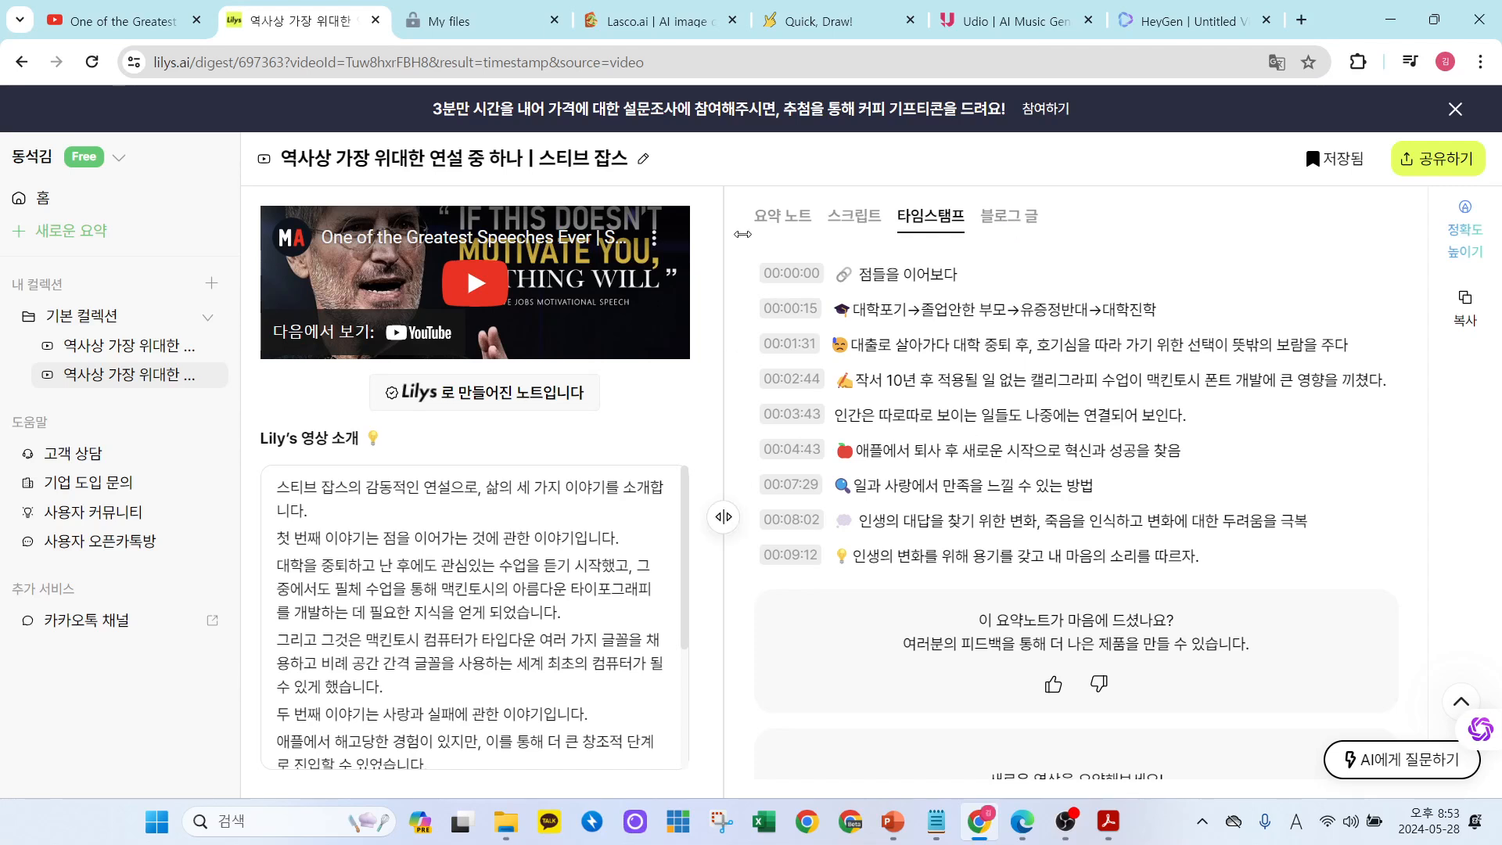
{"action": "left_click", "coordinate": [785, 348]}
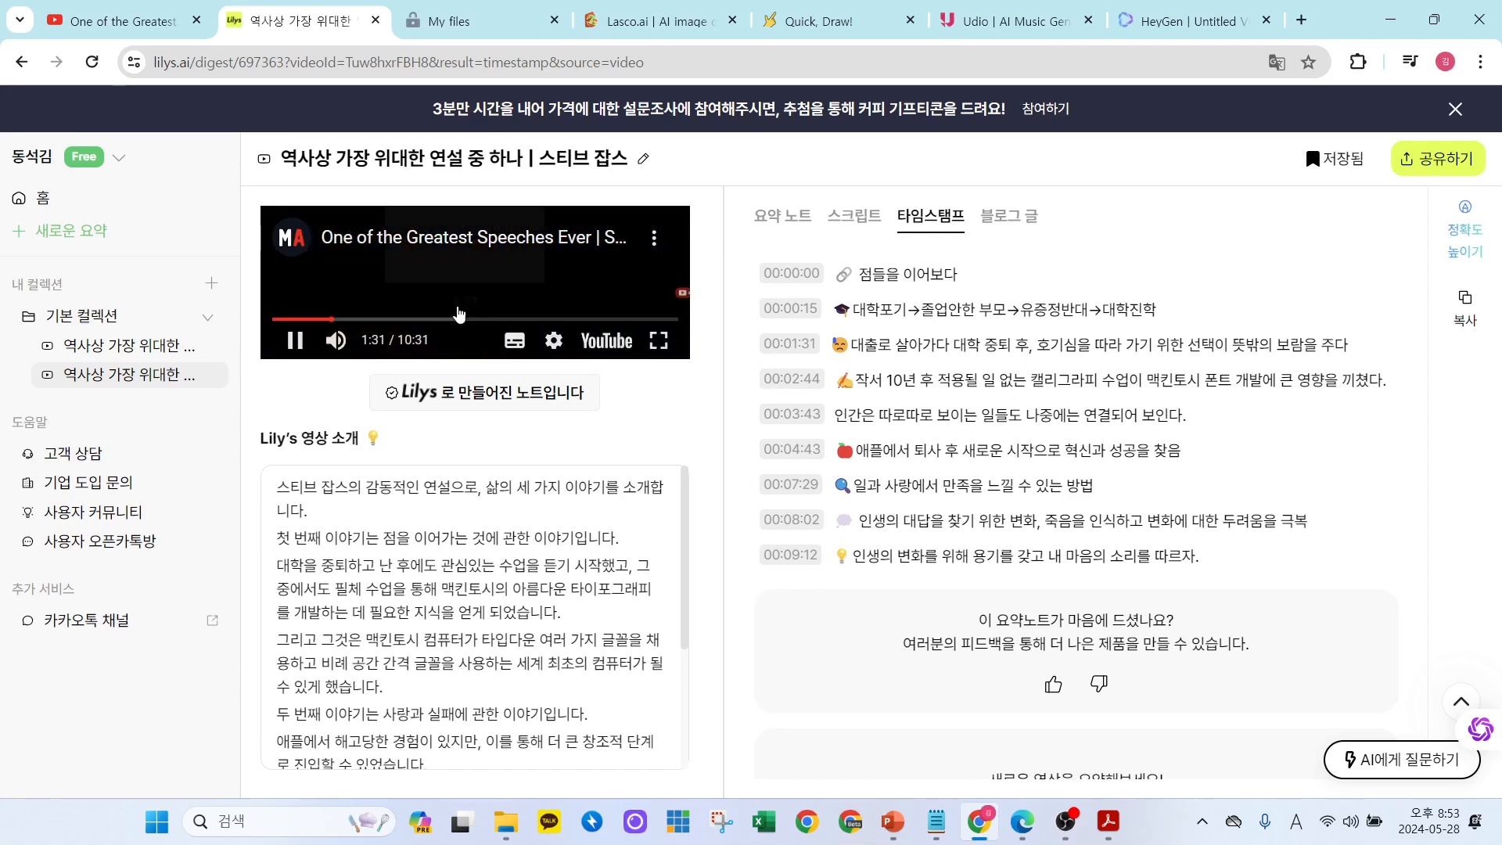
{"action": "left_click", "coordinate": [790, 414]}
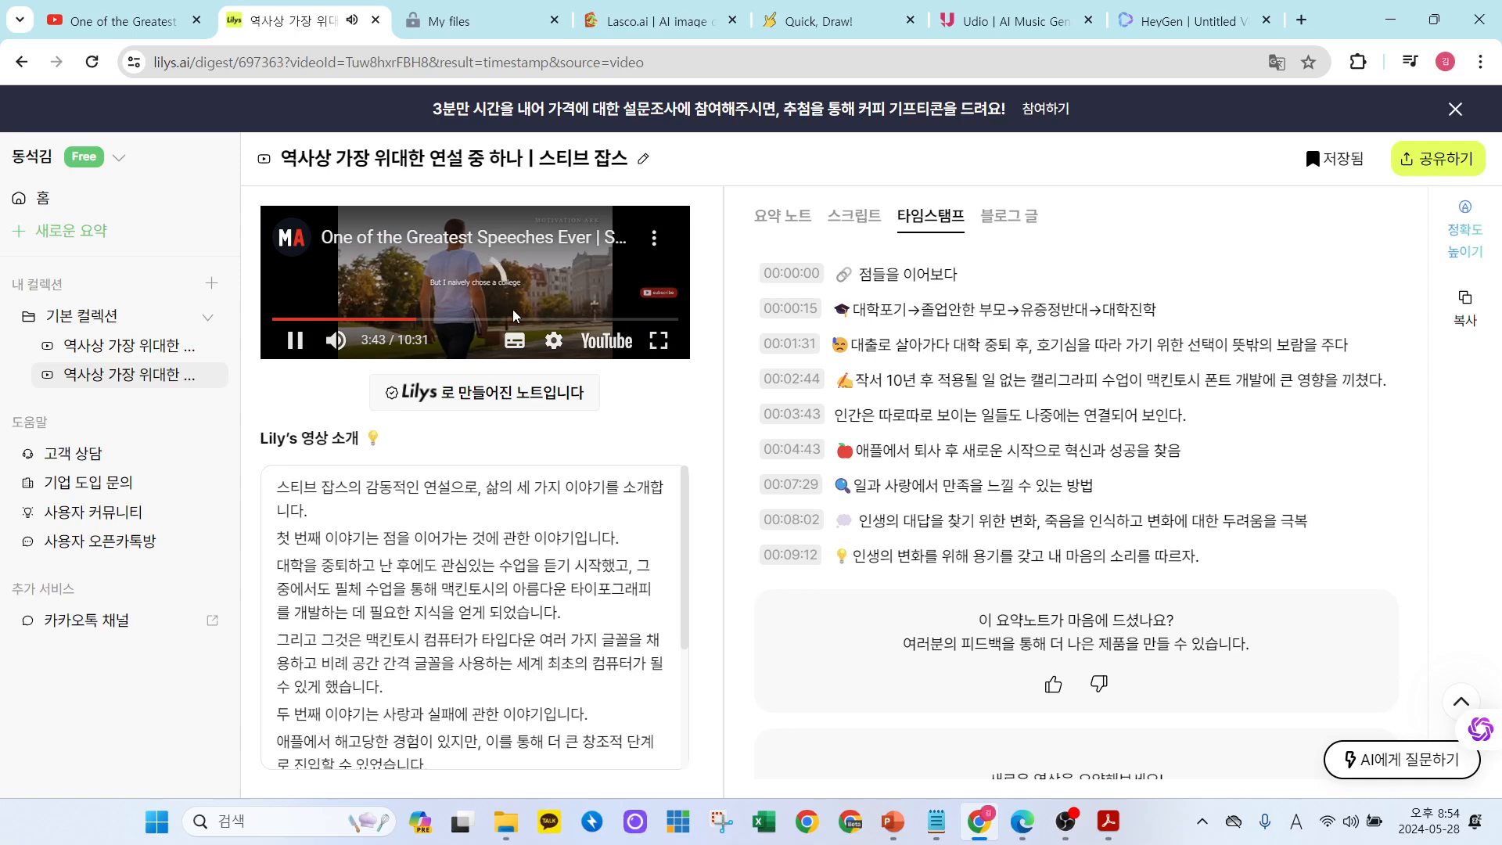
{"action": "left_click", "coordinate": [294, 341]}
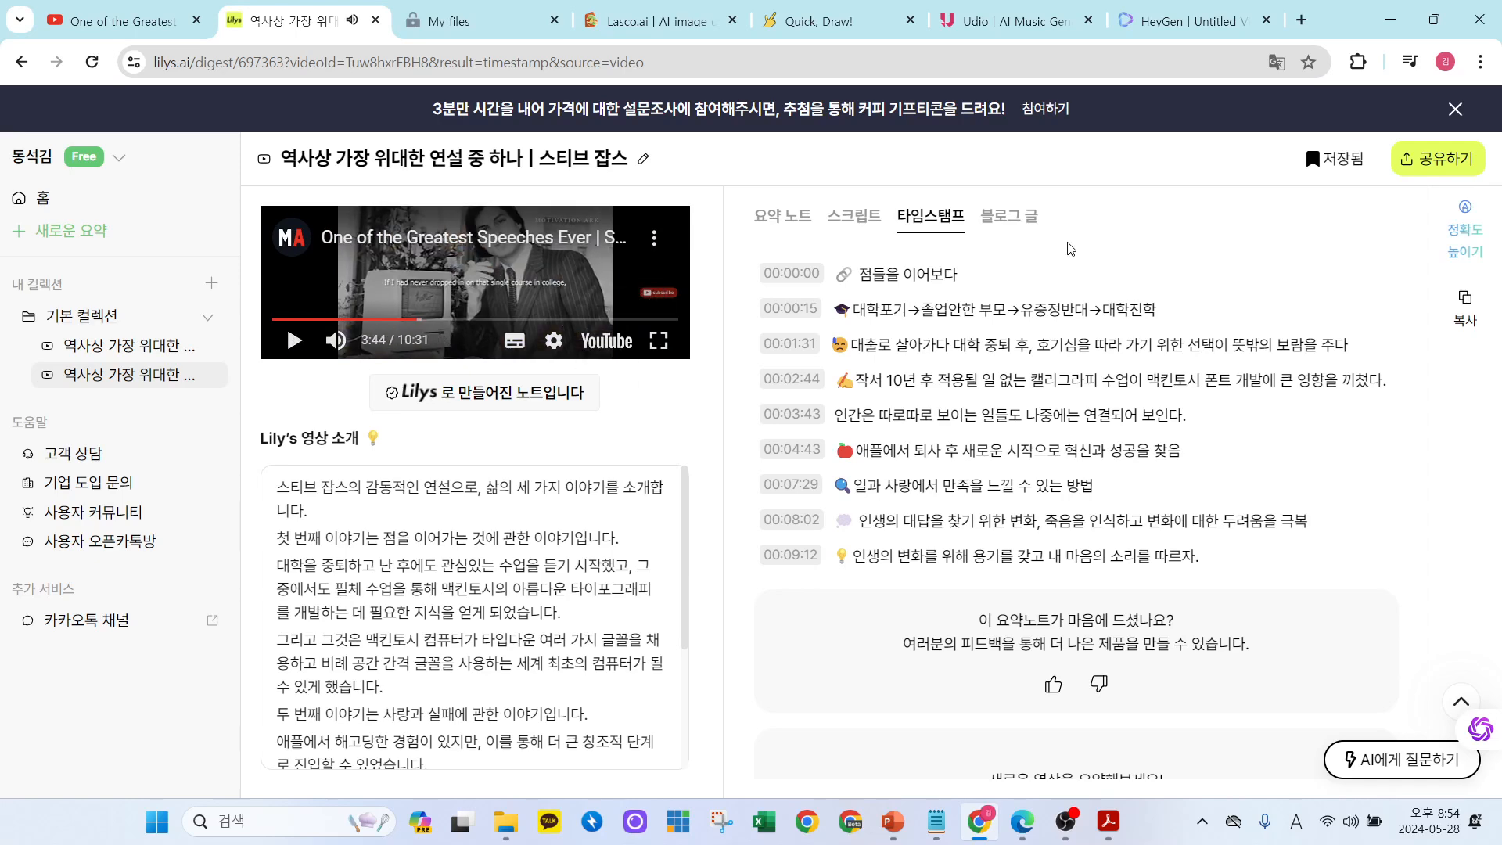
Look through the note's blog post version, copy the whole post, and return to its beginning.
{"action": "left_click", "coordinate": [1029, 223]}
{"action": "scroll", "coordinate": [1033, 422], "scroll_direction": "down", "scroll_amount": 5}
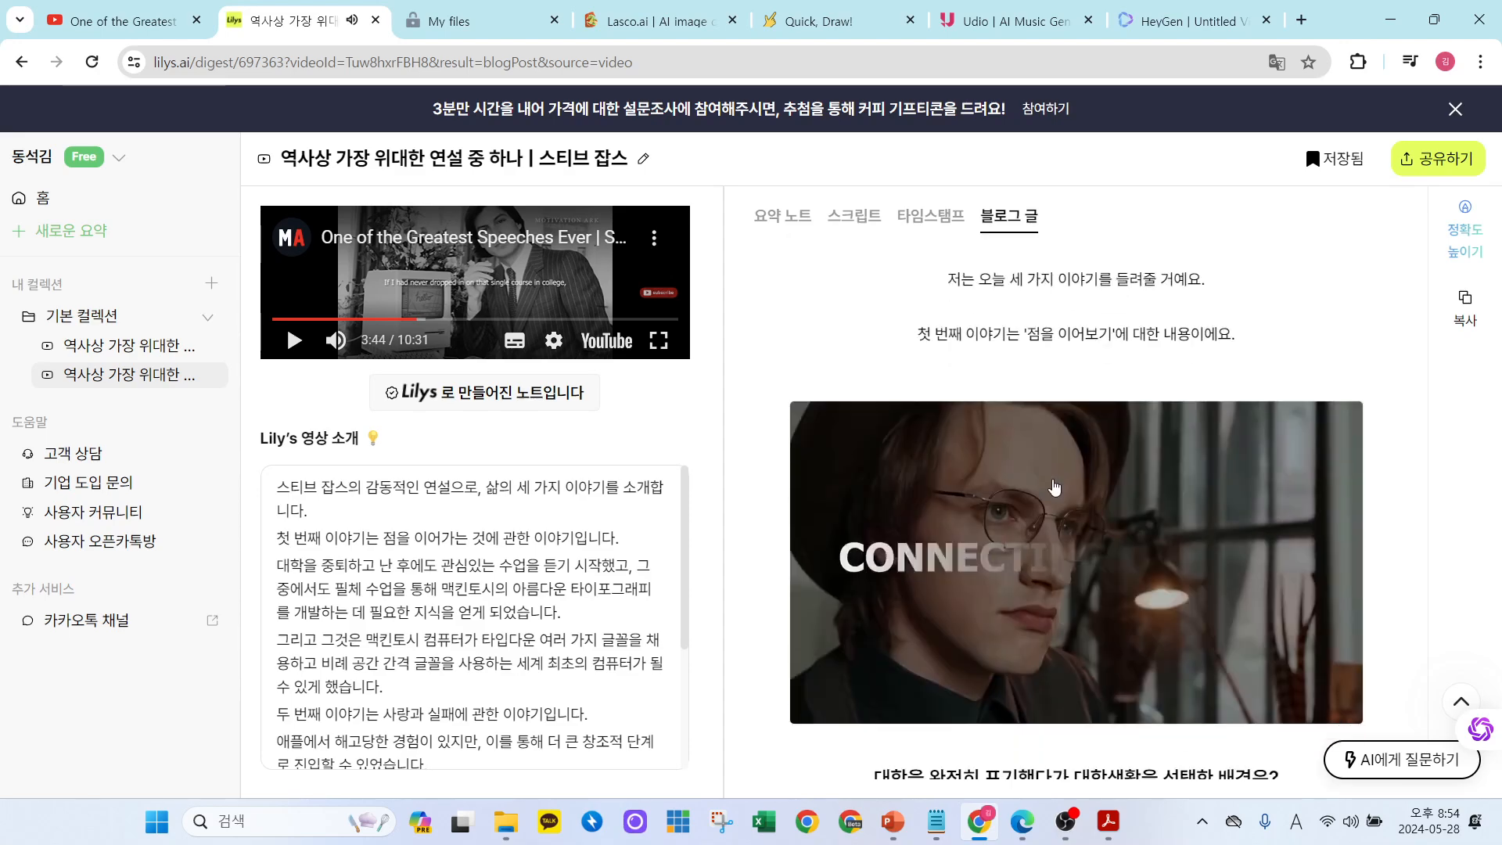
{"action": "scroll", "coordinate": [1083, 493], "scroll_direction": "down", "scroll_amount": 15}
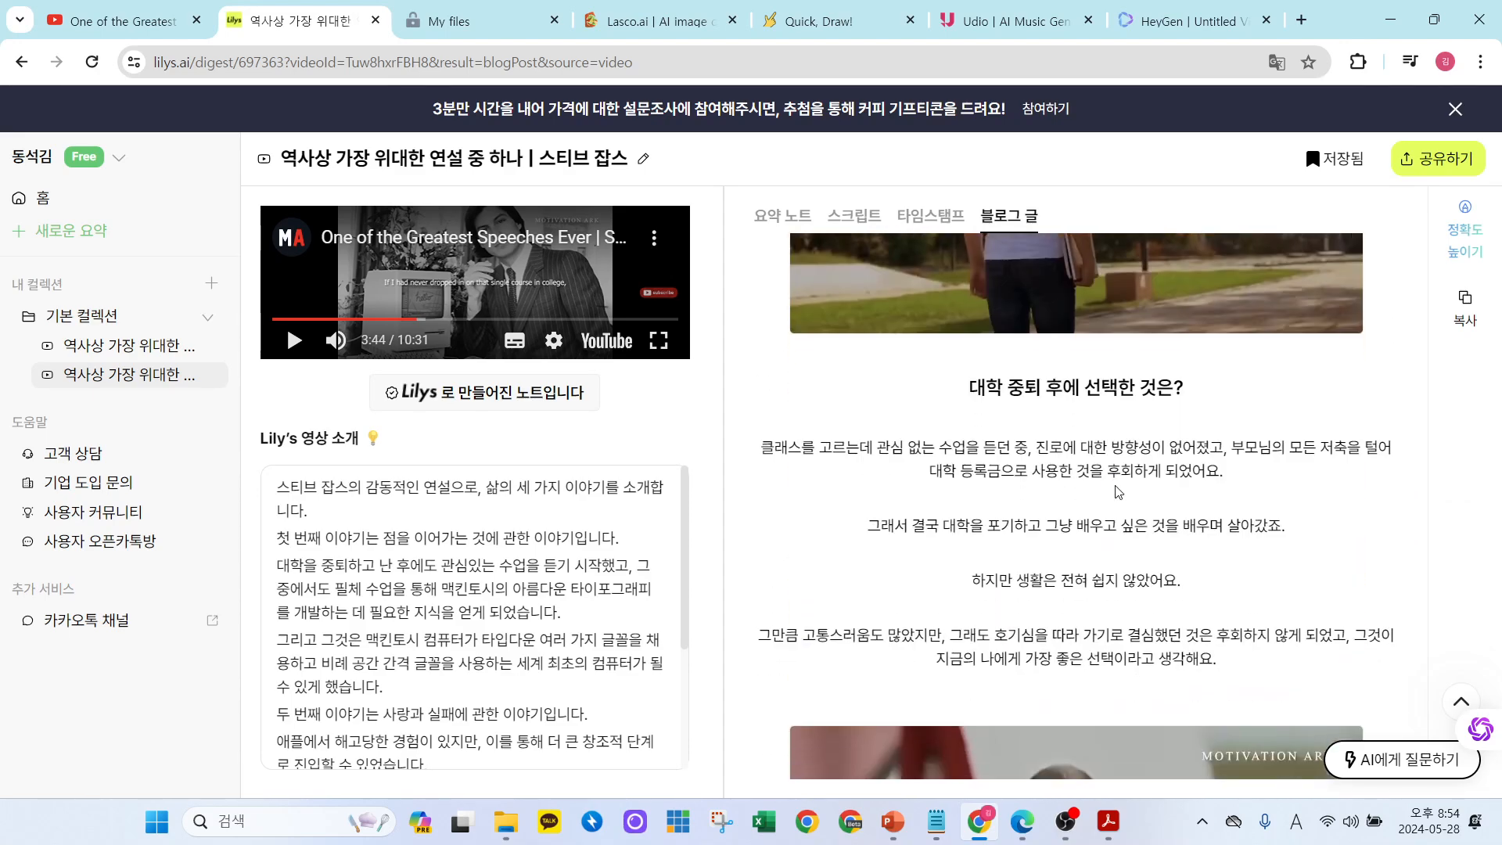
{"action": "scroll", "coordinate": [1127, 489], "scroll_direction": "down", "scroll_amount": 5}
{"action": "left_click_drag", "start_coordinate": [906, 333], "coordinate": [1320, 637]}
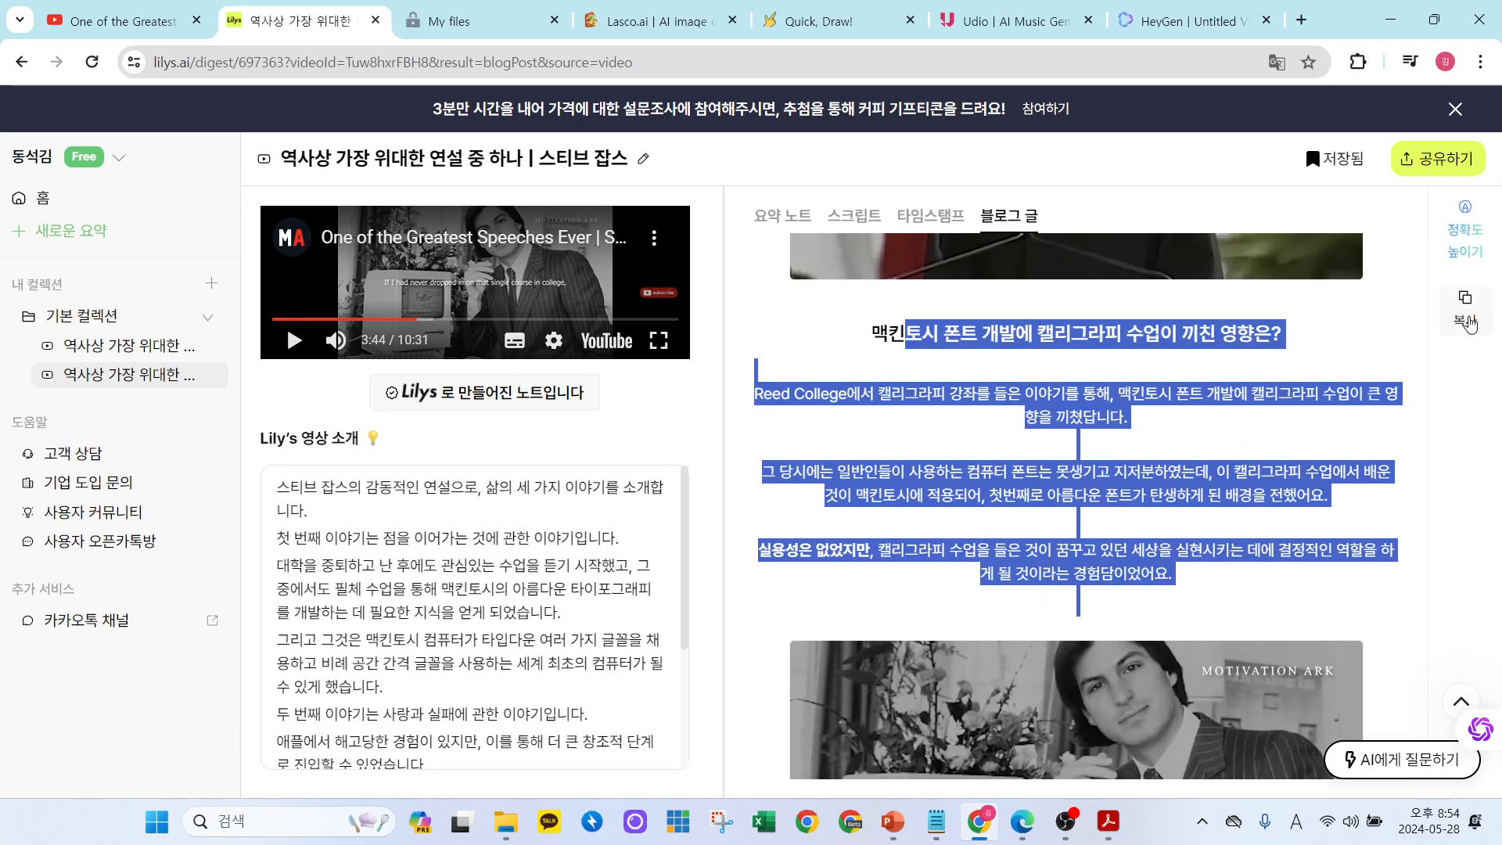
{"action": "left_click", "coordinate": [1465, 305]}
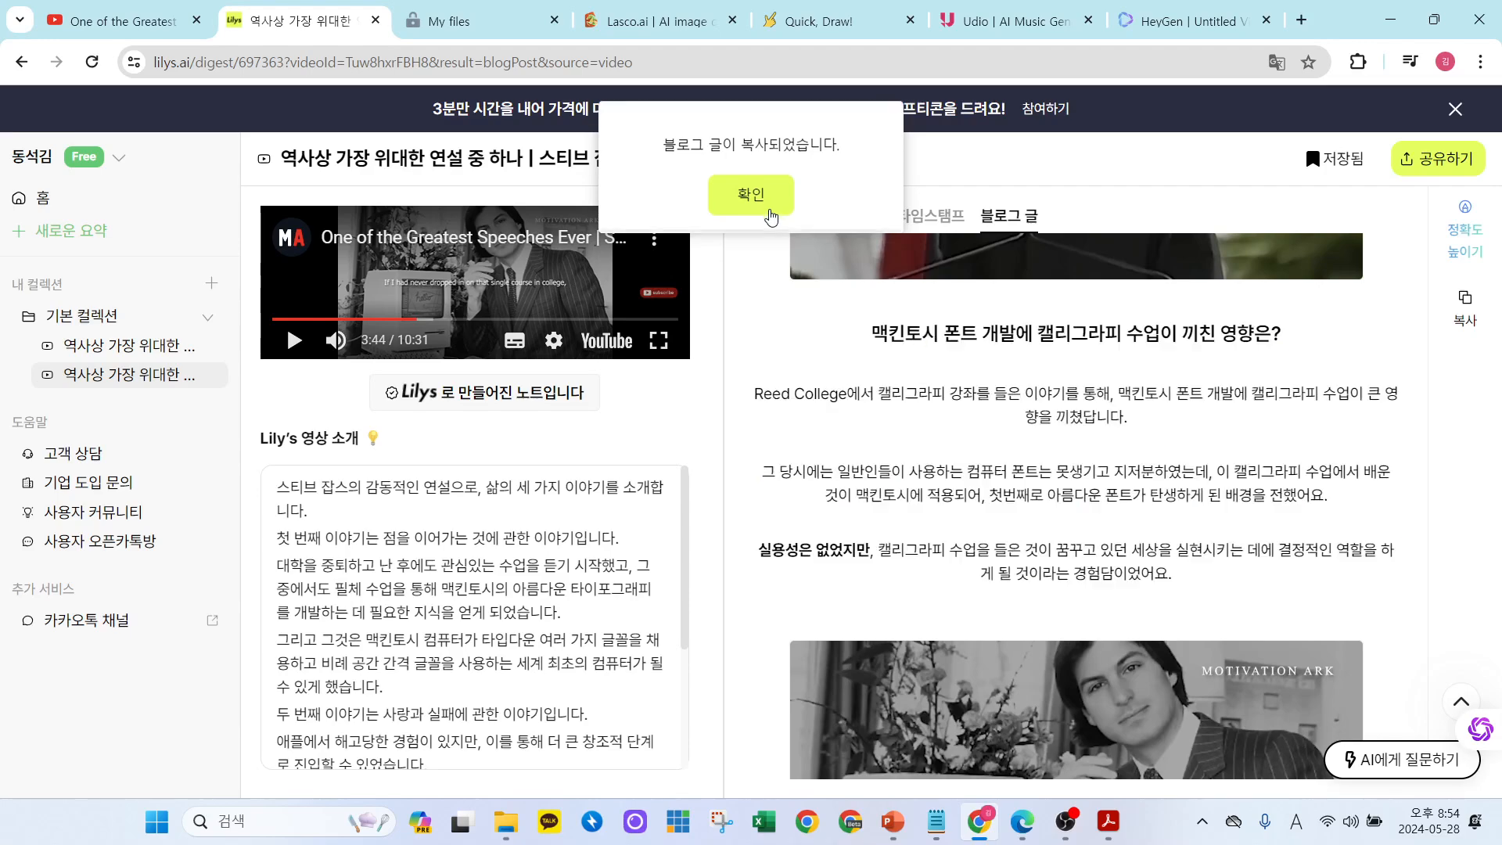
{"action": "scroll", "coordinate": [1198, 648], "scroll_direction": "up", "scroll_amount": 10}
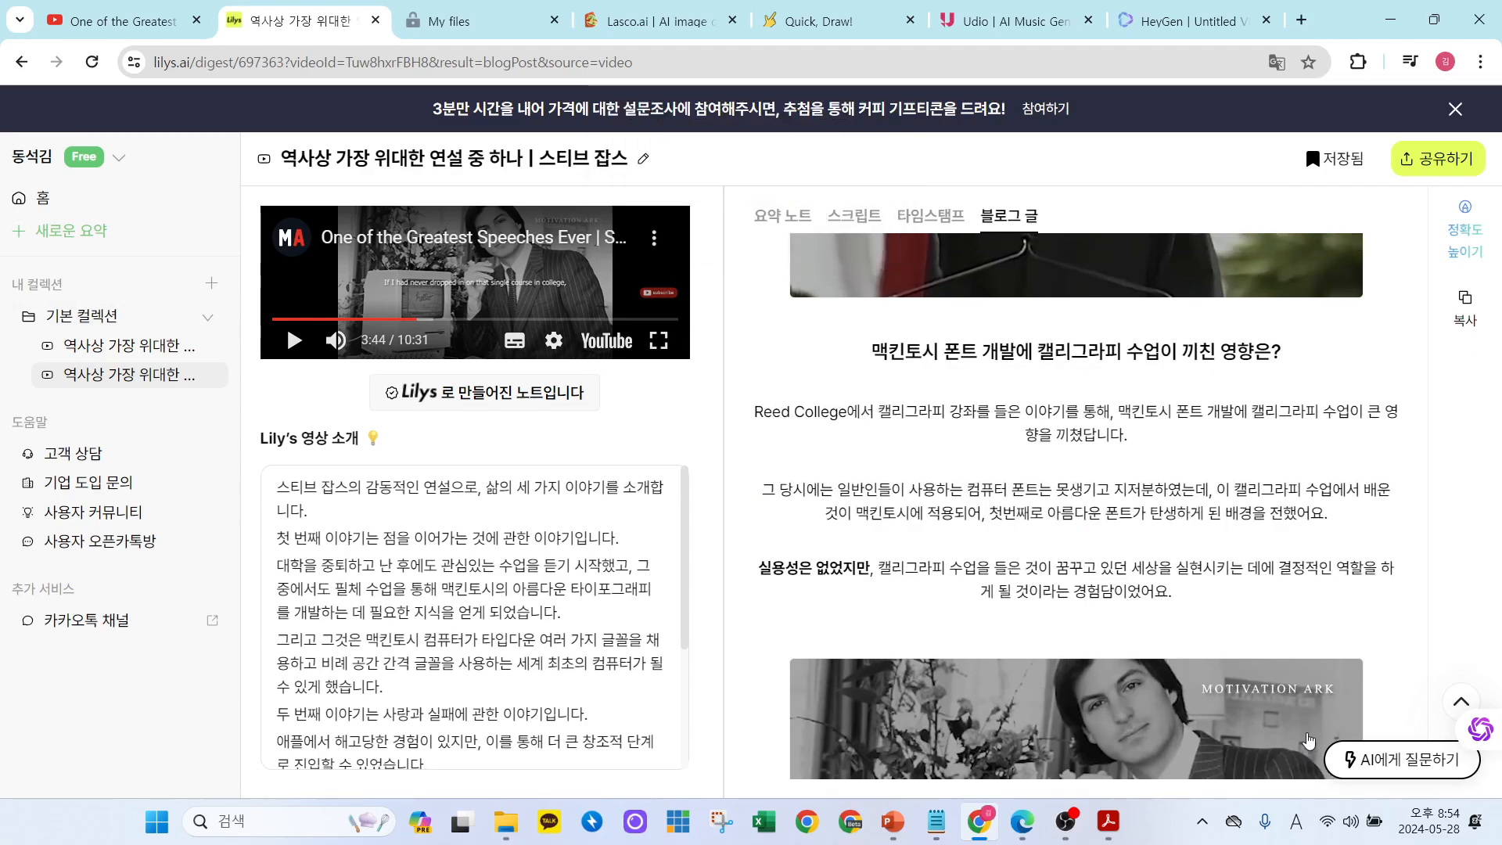
{"action": "scroll", "coordinate": [1198, 648], "scroll_direction": "up", "scroll_amount": 5}
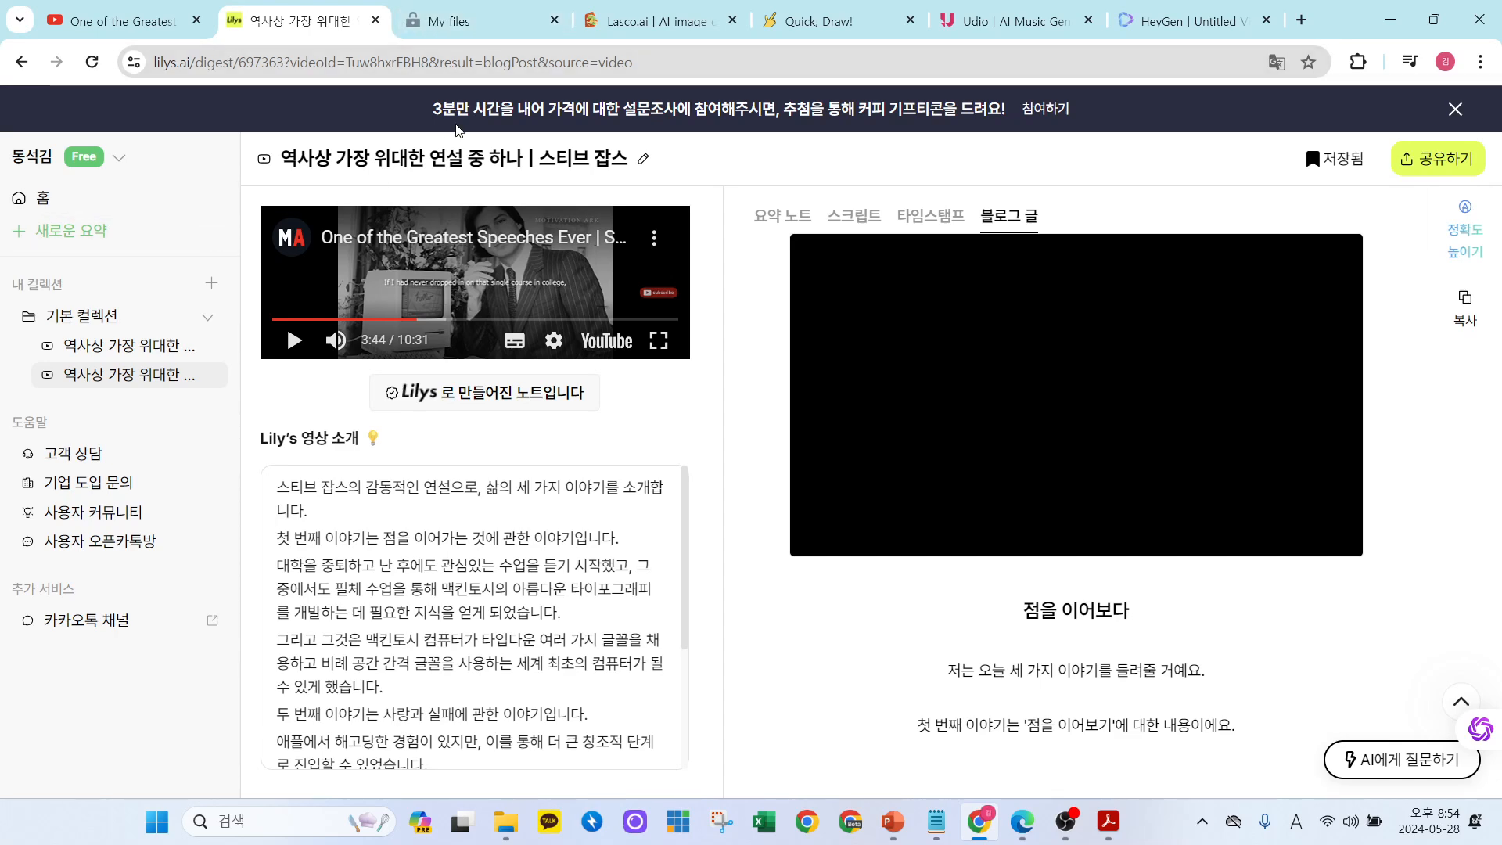
Close the survey banner above the note and open a new browser tab.
{"action": "left_click", "coordinate": [1454, 112]}
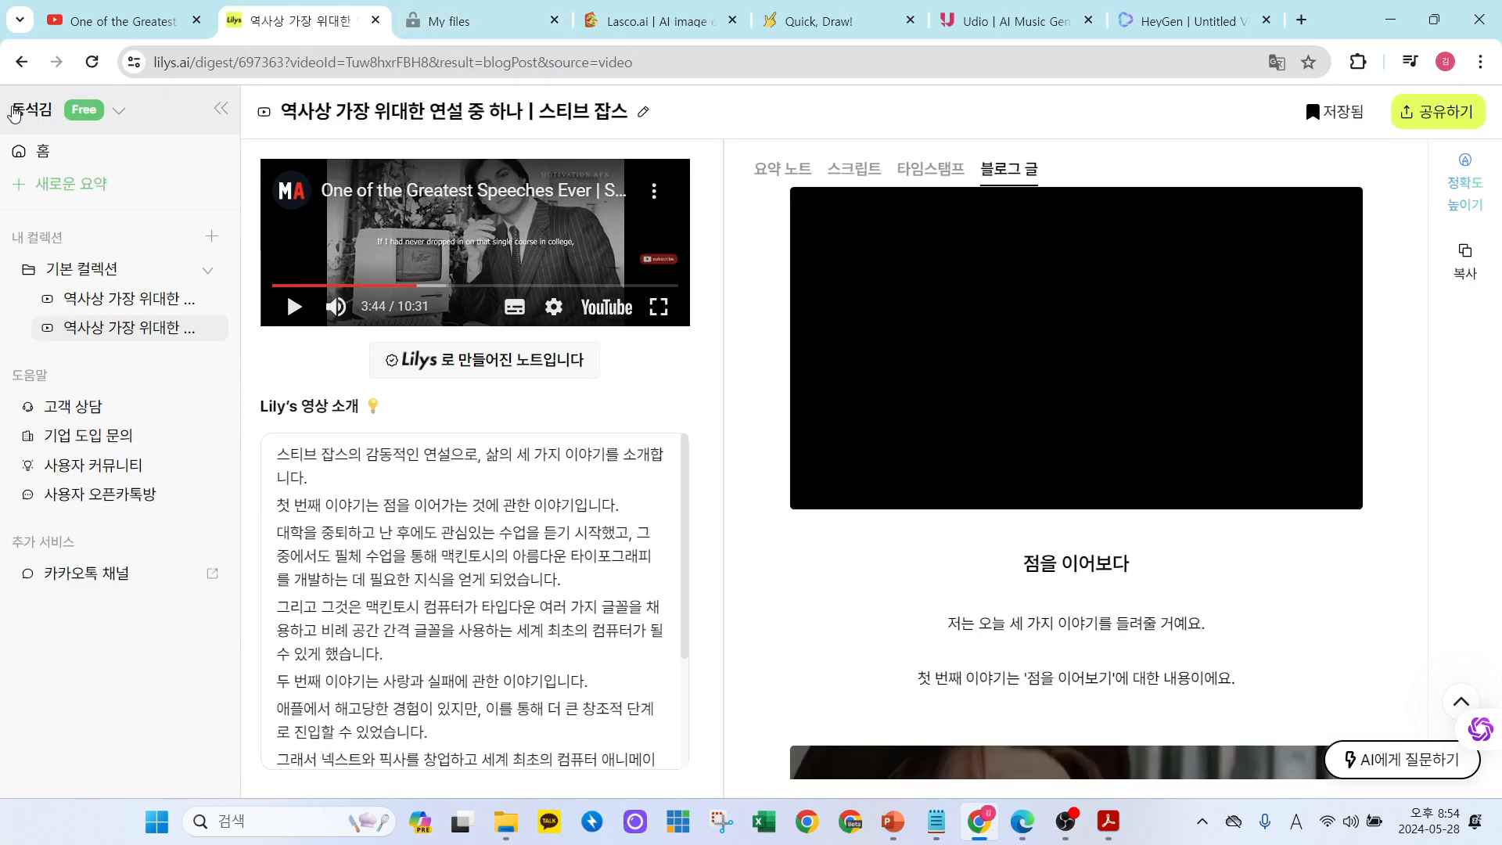
{"action": "left_click", "coordinate": [22, 62]}
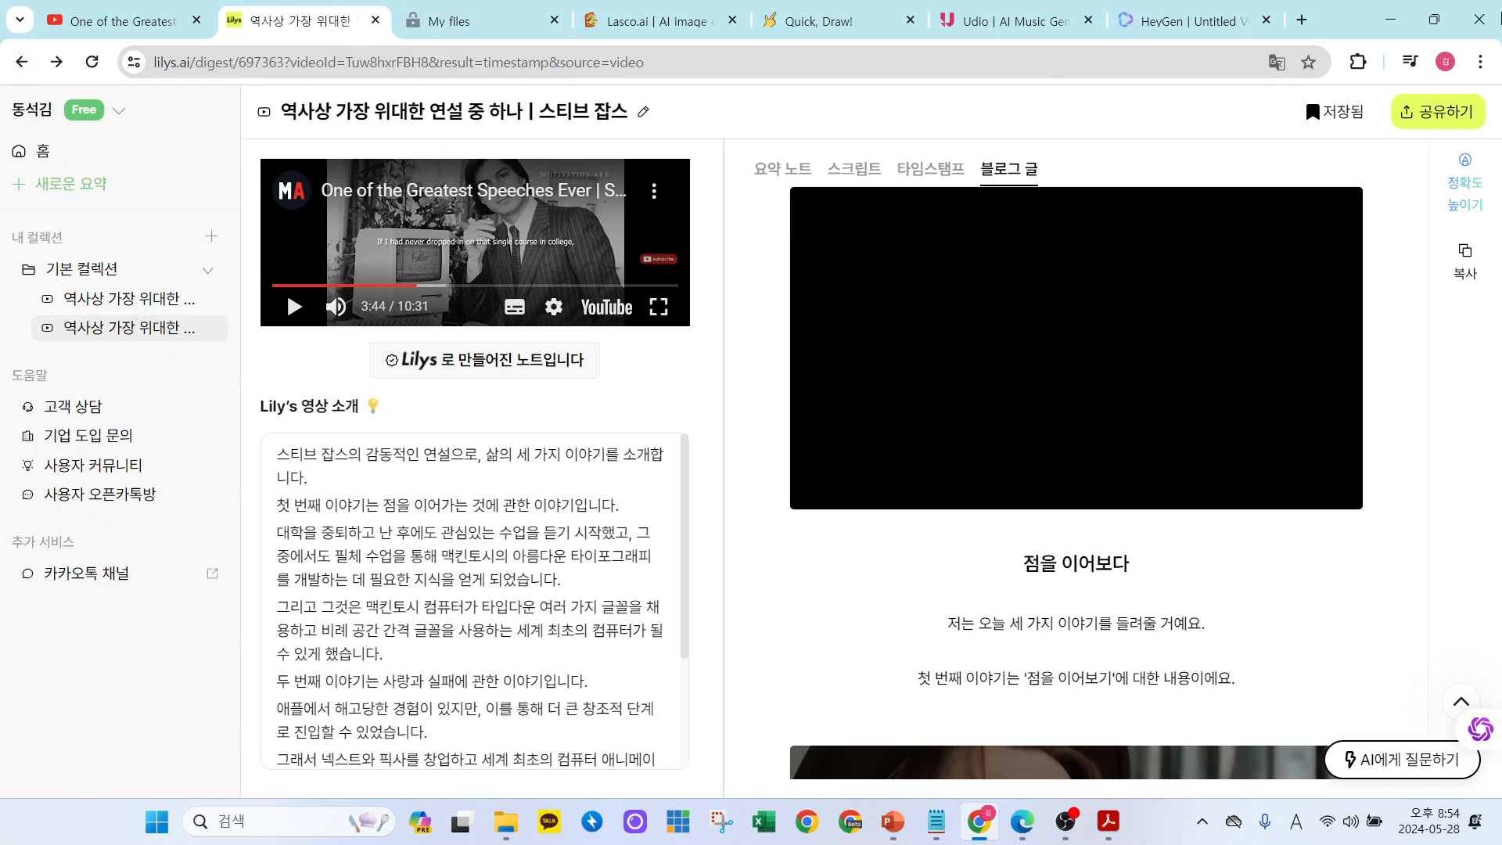
{"action": "left_click", "coordinate": [1301, 20]}
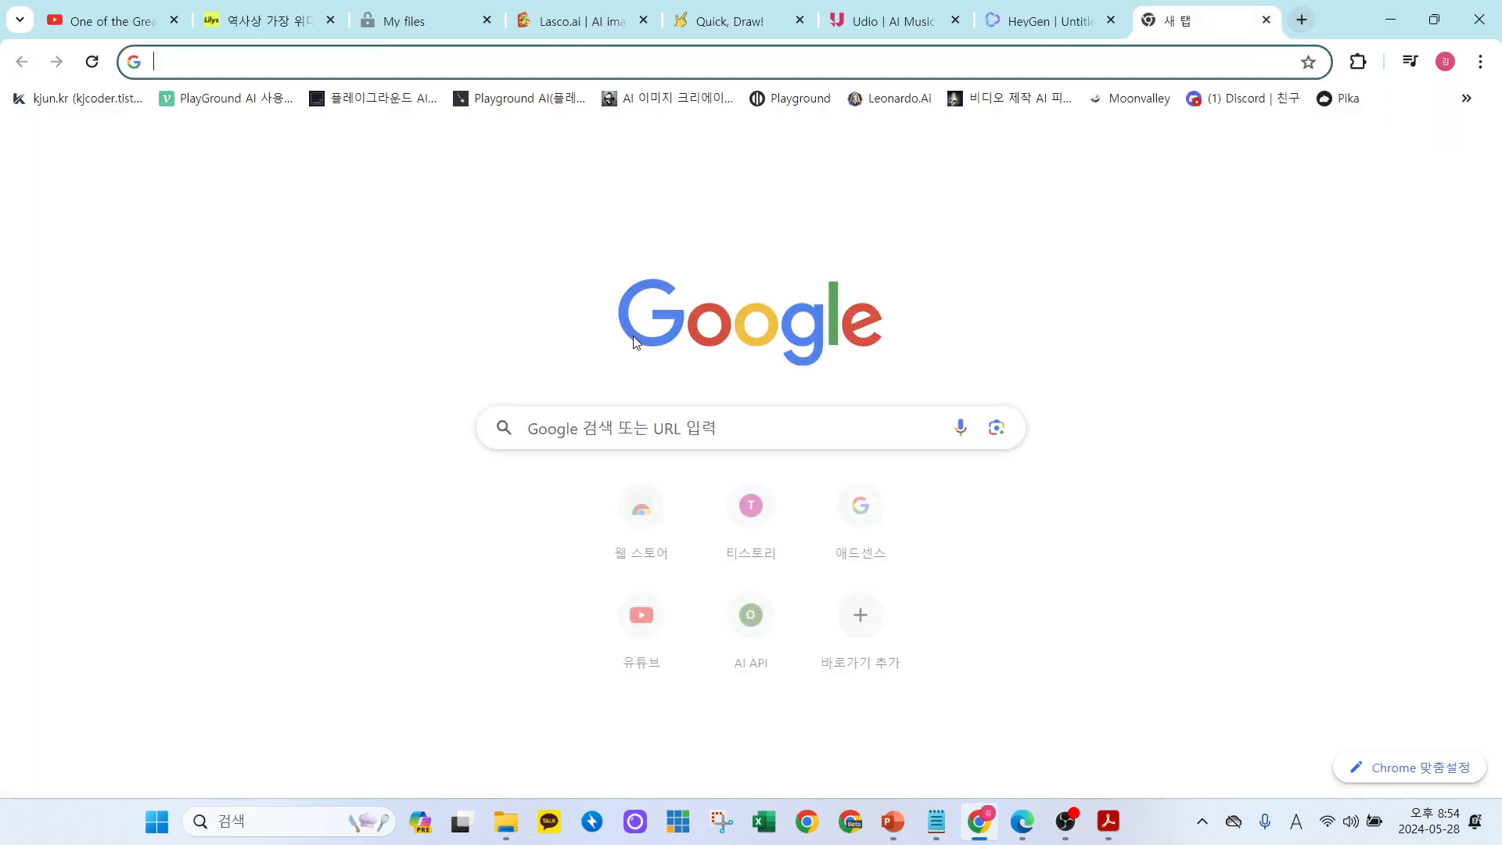
Search Google for "릴리스".
{"action": "left_click", "coordinate": [598, 431]}
{"action": "type", "text": "flf"}
{"action": "key", "text": "BackSpace"}
{"action": "key", "text": "BackSpace"}
{"action": "key", "text": "BackSpace"}
{"action": "key", "text": "Hangul"}
{"action": "type", "text": "릴"}
{"action": "key", "text": "BackSpace"}
{"action": "type", "text": "릴리스"}
{"action": "key", "text": "Return"}
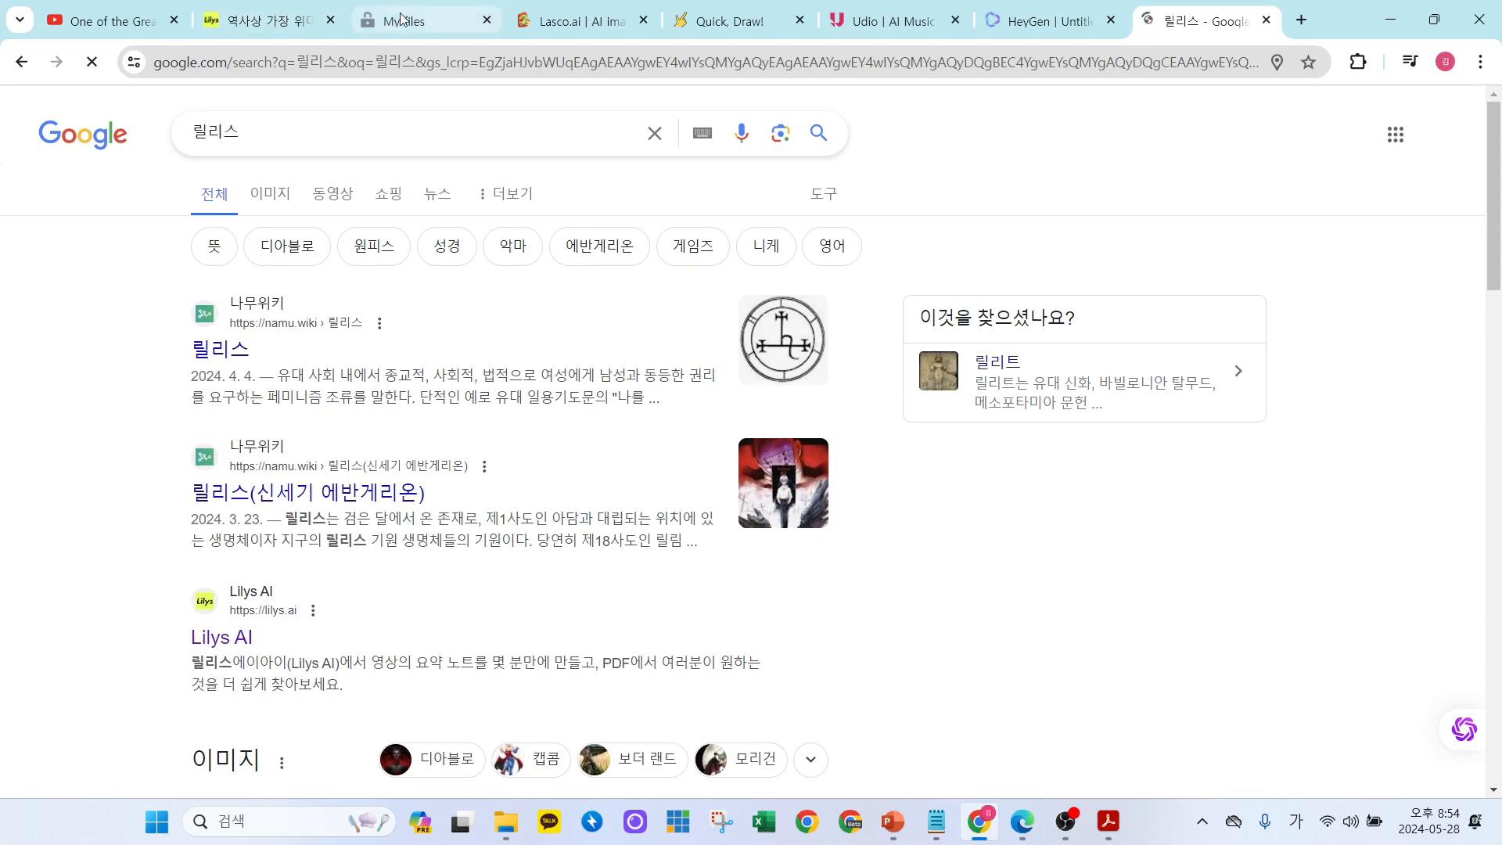
Search Google for "윔지컬" in a new browser tab.
{"action": "left_click", "coordinate": [359, 14]}
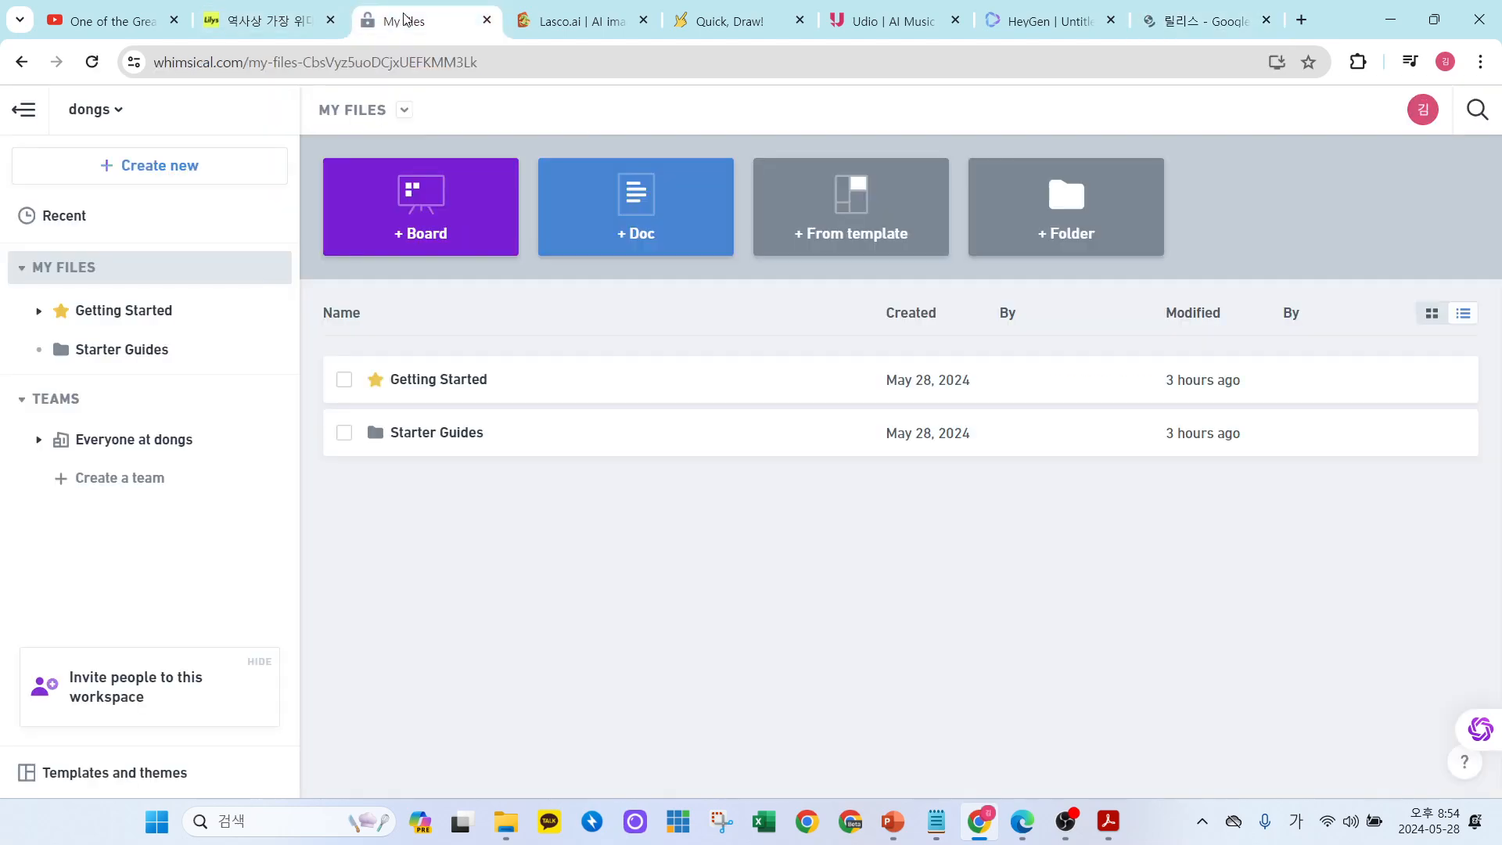
{"action": "left_click", "coordinate": [1302, 20]}
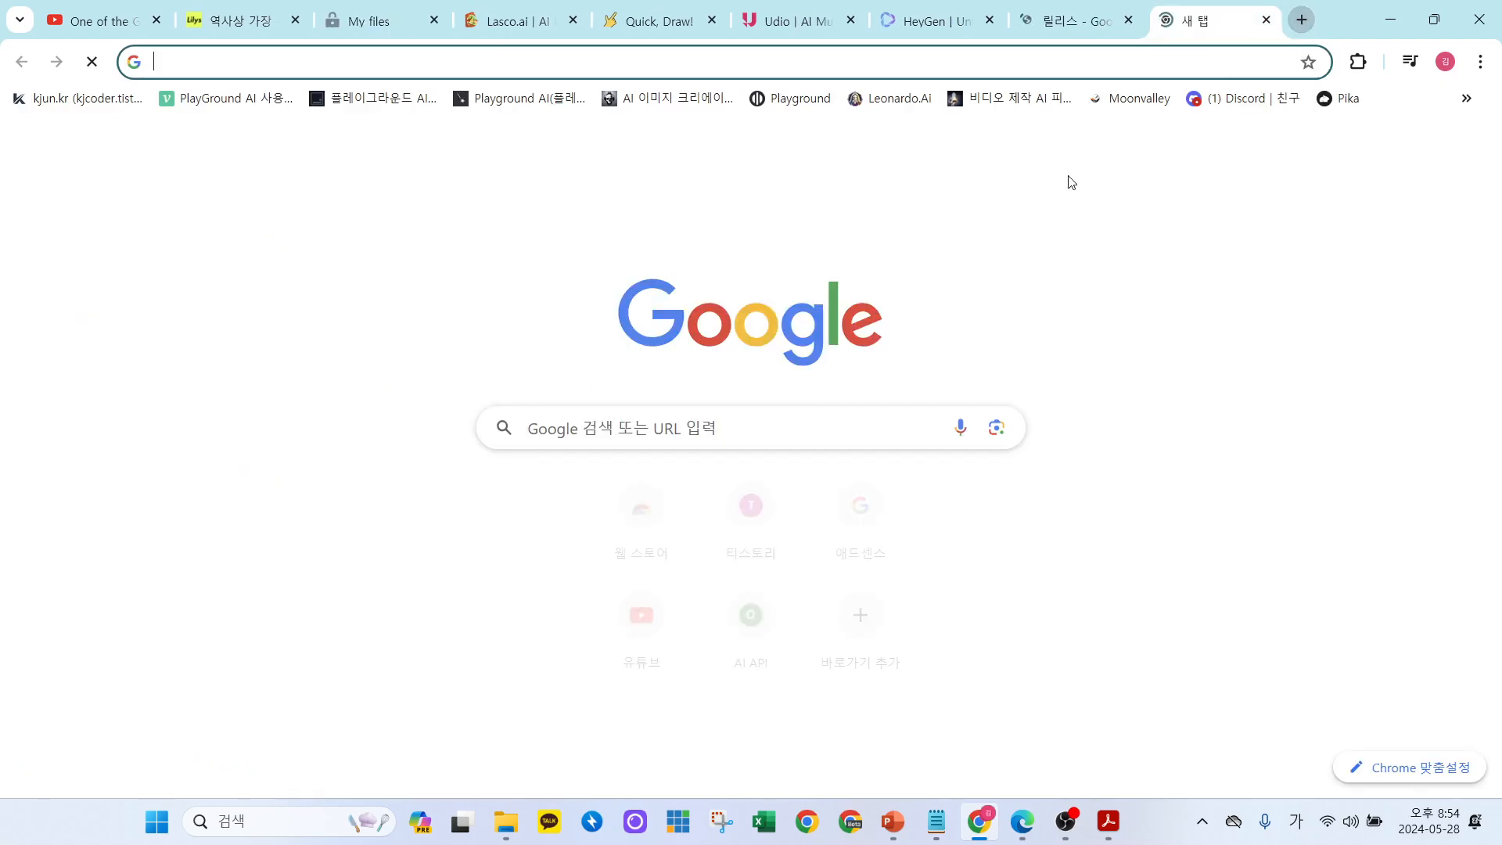
{"action": "left_click", "coordinate": [794, 430]}
{"action": "type", "text": "ㅇ윔지컬"}
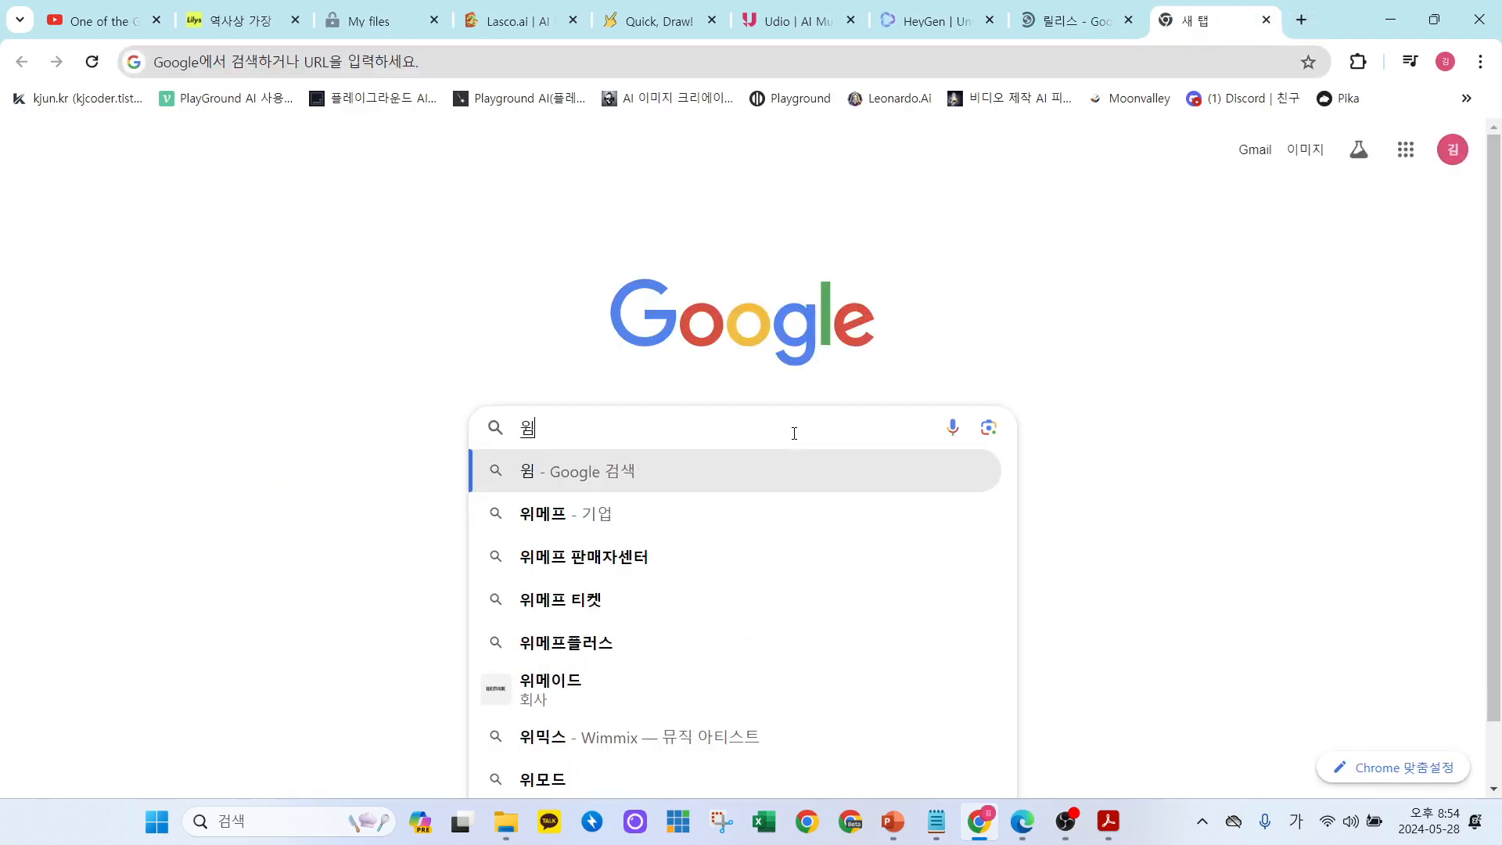
{"action": "key", "text": "Return"}
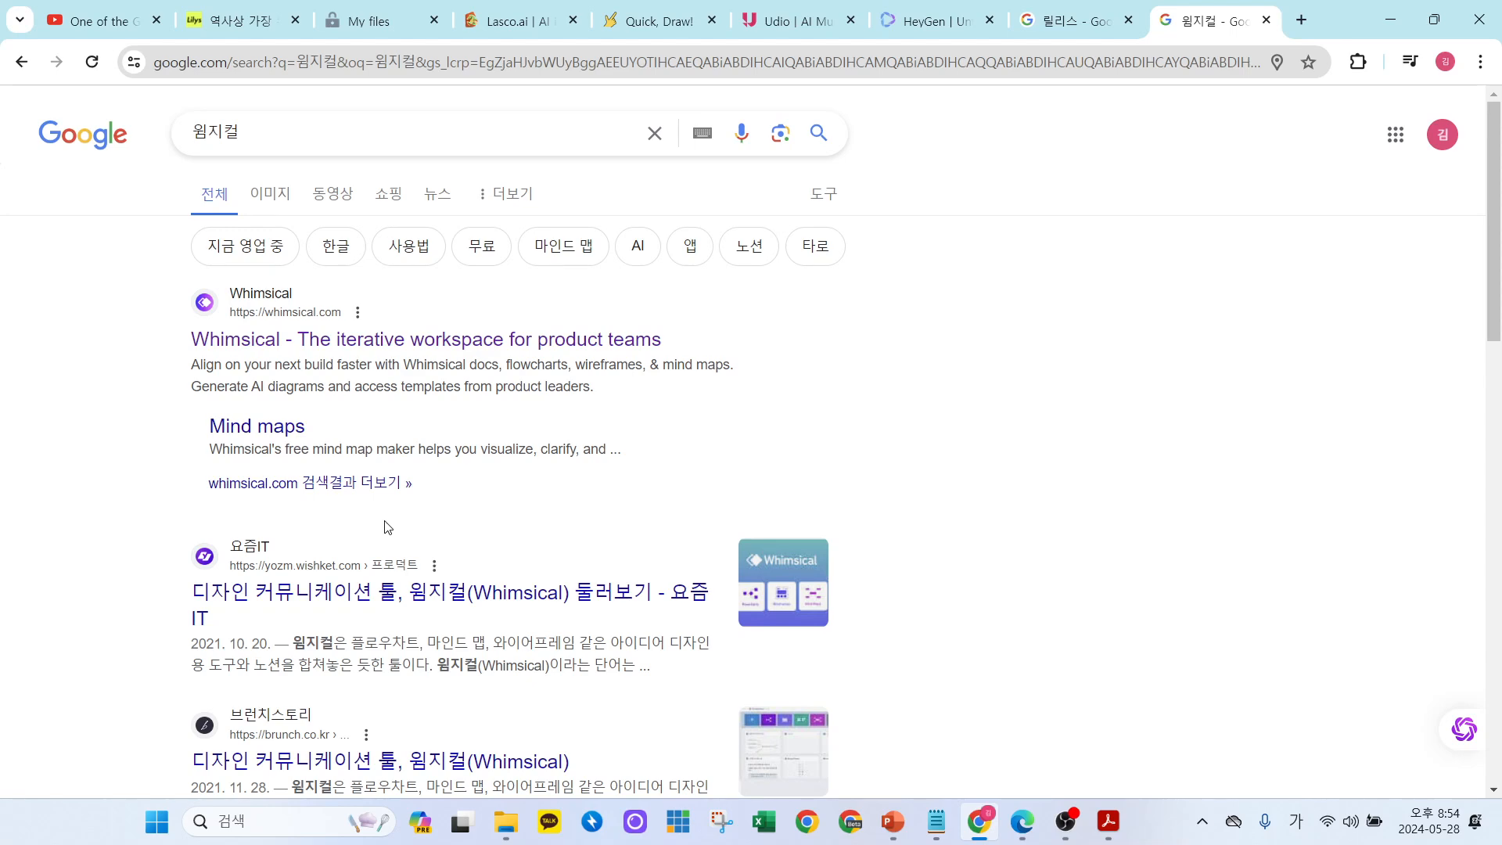
Switch to the Whimsical files page, create a new board and place a mind map on its canvas.
{"action": "mouse_move", "coordinate": [349, 30]}
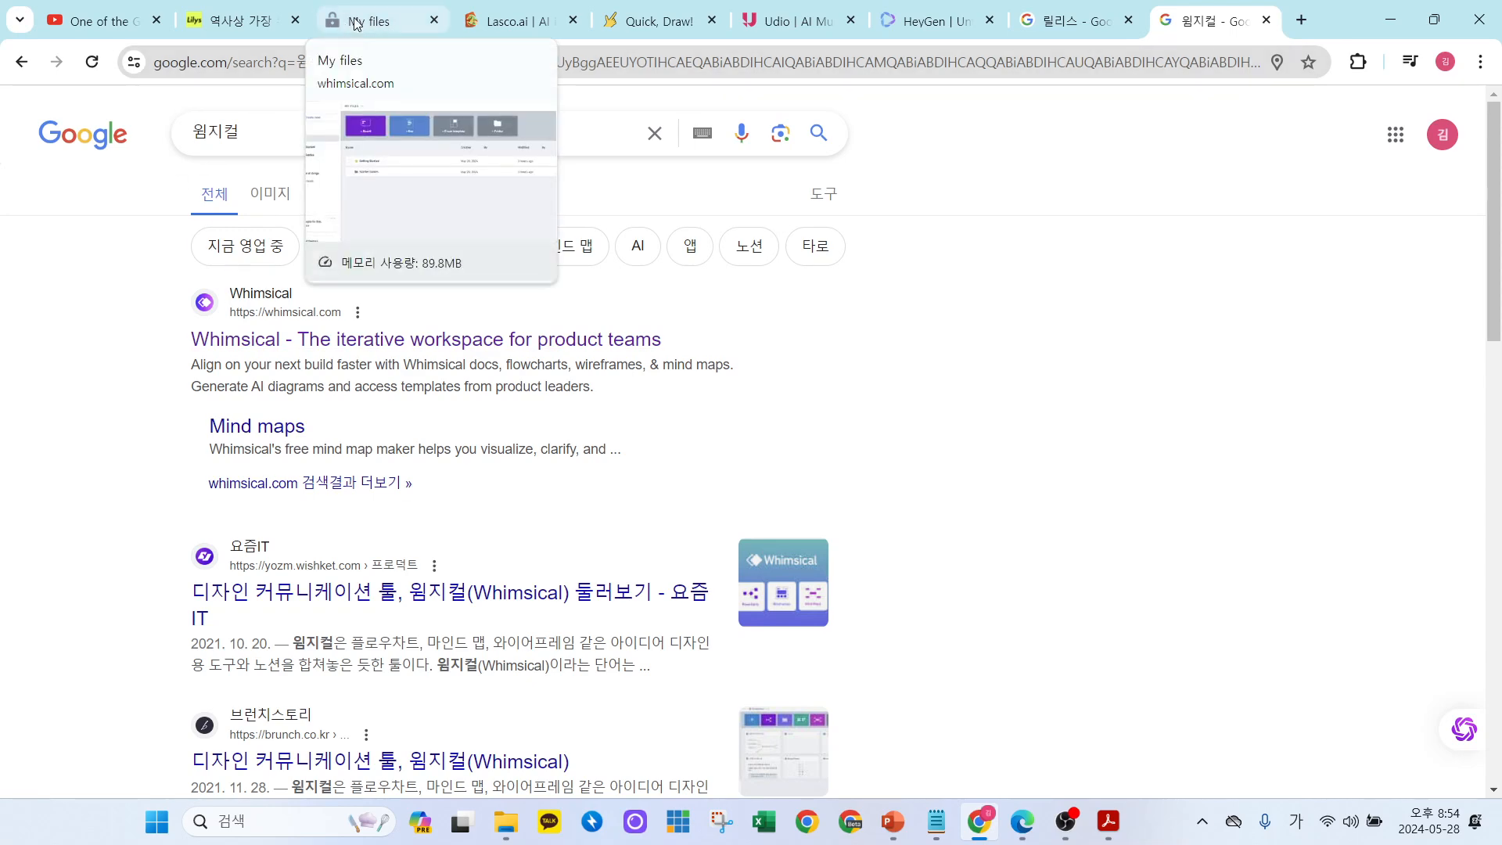
{"action": "left_click", "coordinate": [356, 23]}
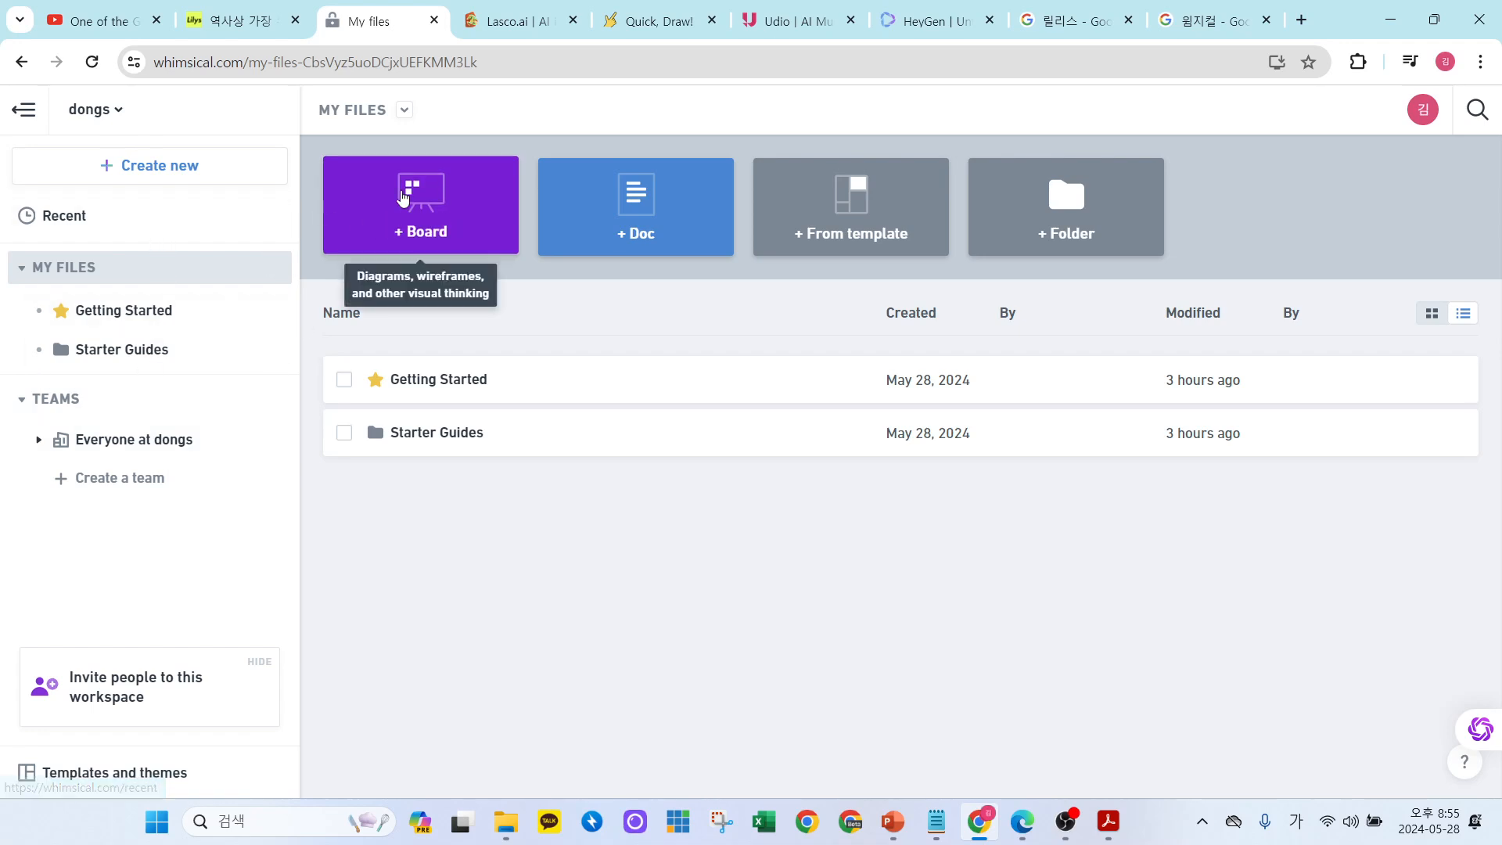
{"action": "left_click", "coordinate": [419, 212]}
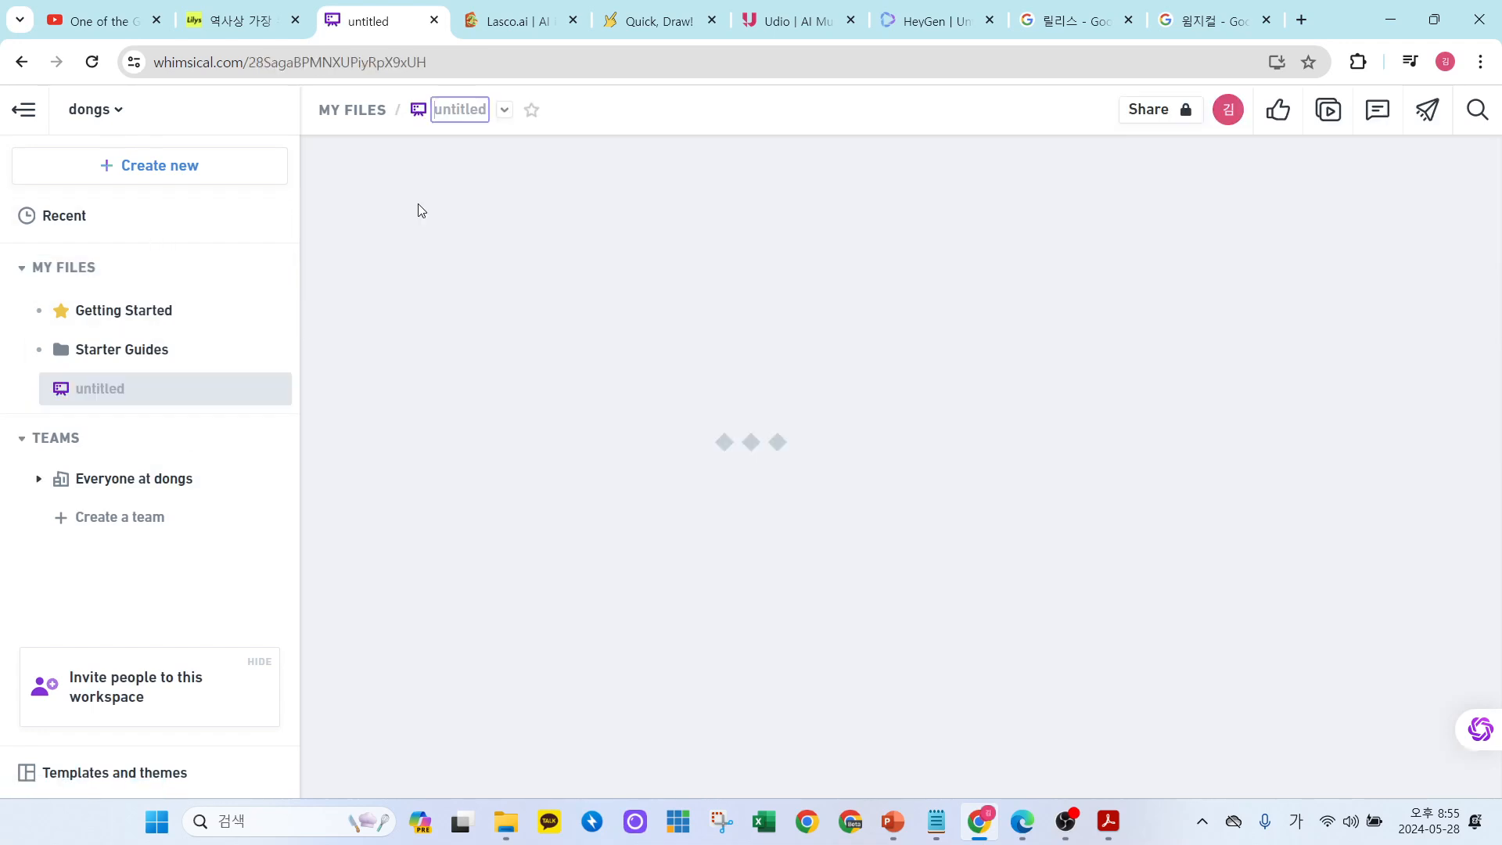
{"action": "left_click", "coordinate": [1477, 159]}
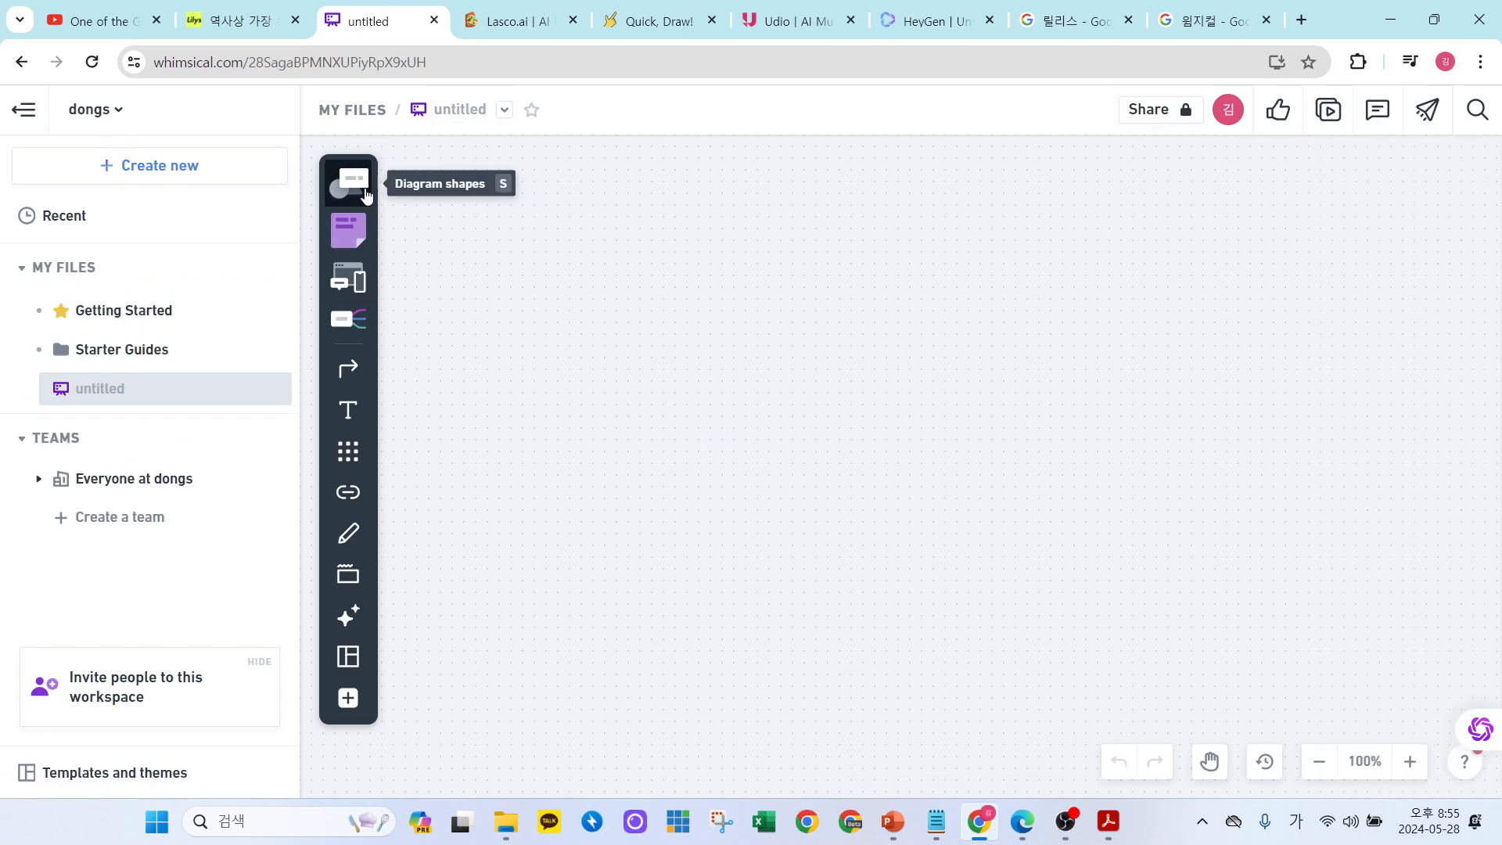
{"action": "left_click", "coordinate": [344, 319]}
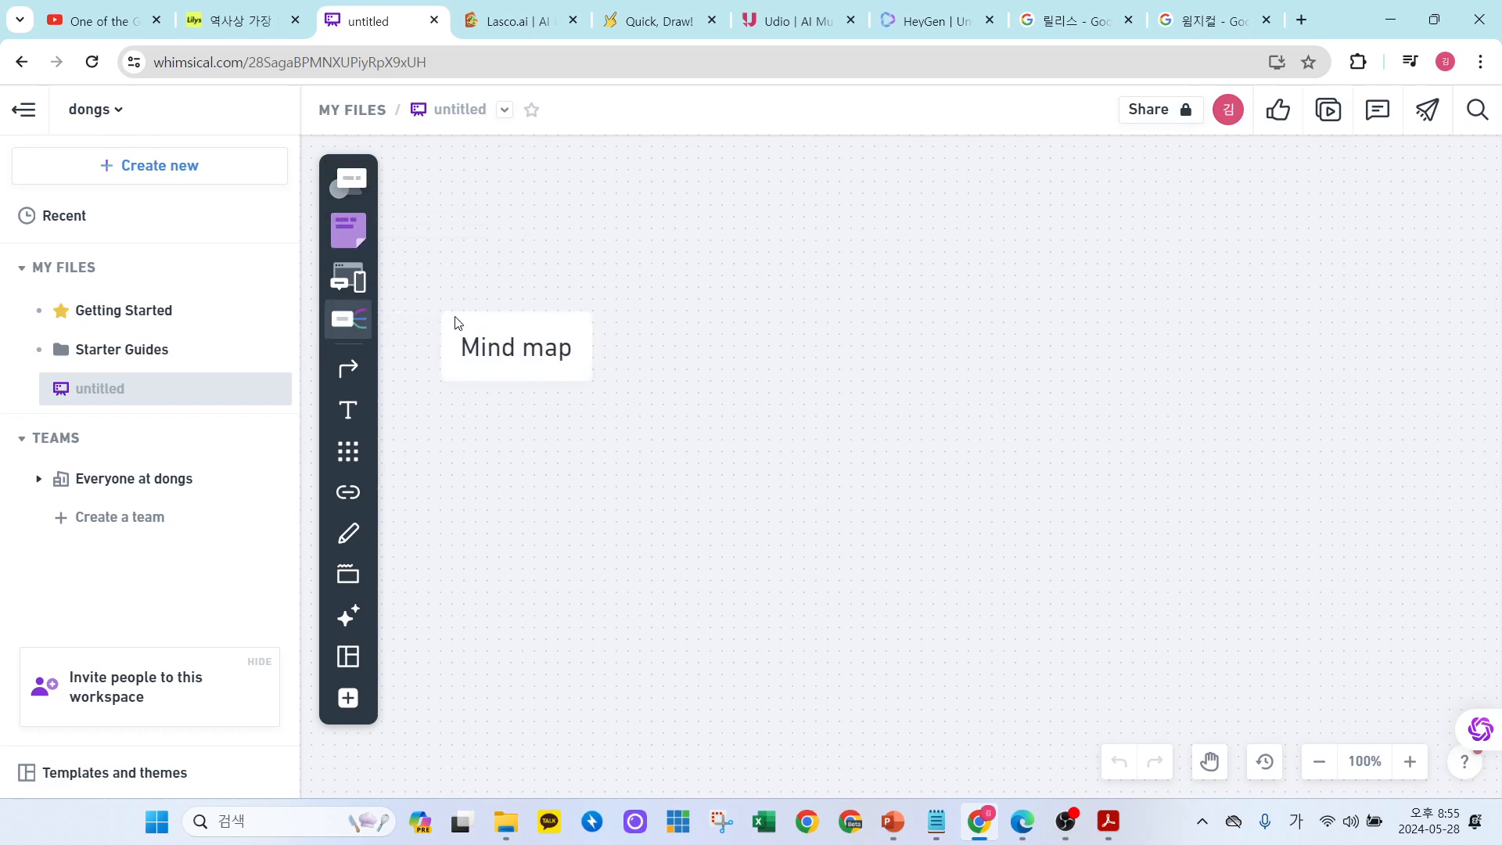
{"action": "left_click", "coordinate": [493, 339]}
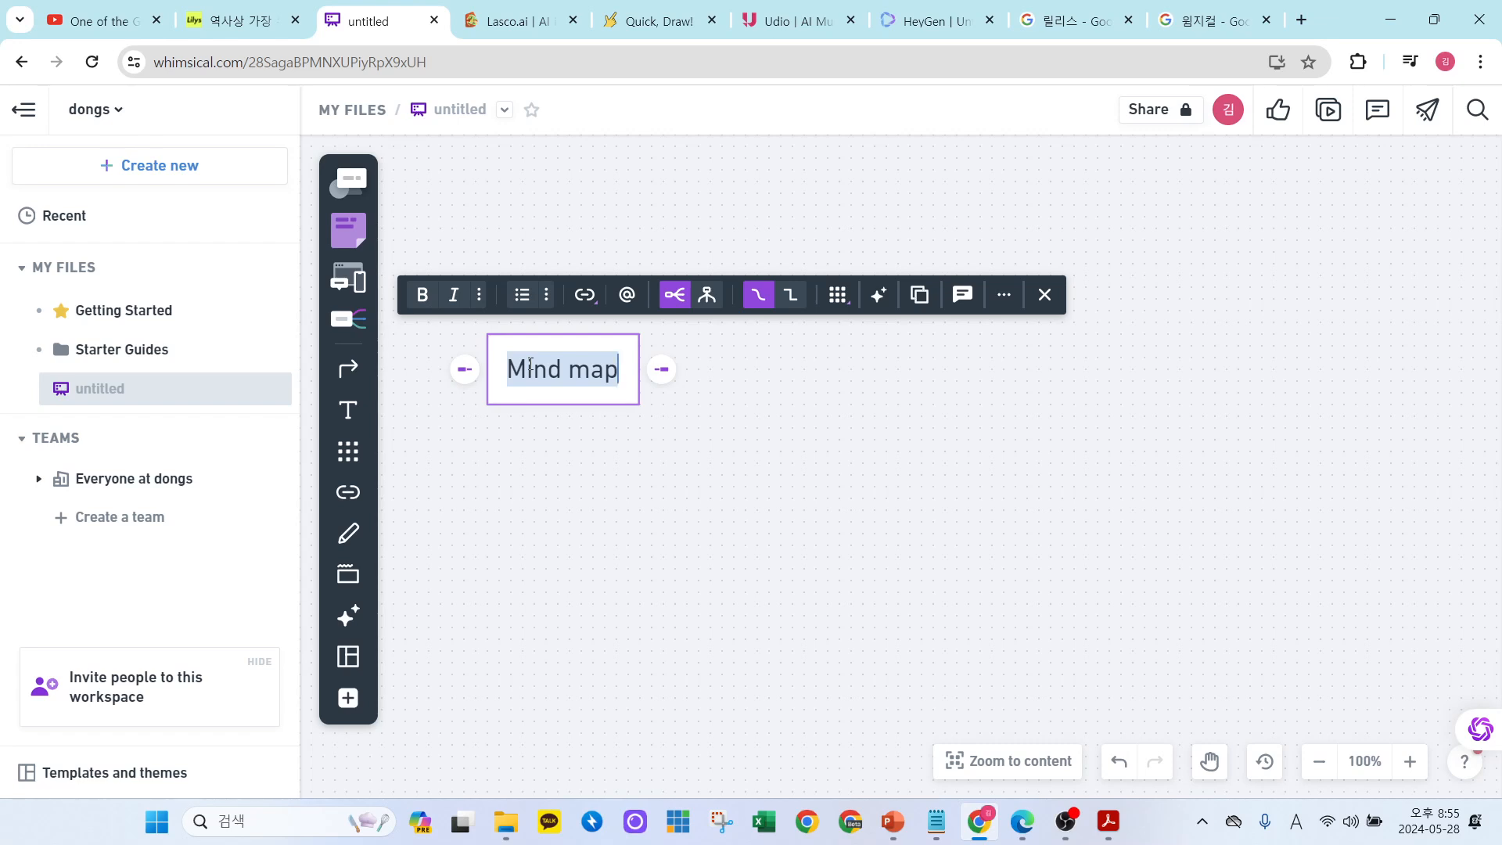
Replace the mind map's central topic text with "탄소중립에 대한".
{"action": "type", "text": "xks"}
{"action": "key", "text": "BackSpace"}
{"action": "key", "text": "BackSpace"}
{"action": "key", "text": "BackSpace"}
{"action": "key", "text": "Hangul"}
{"action": "type", "text": "타소중립에 대한"}
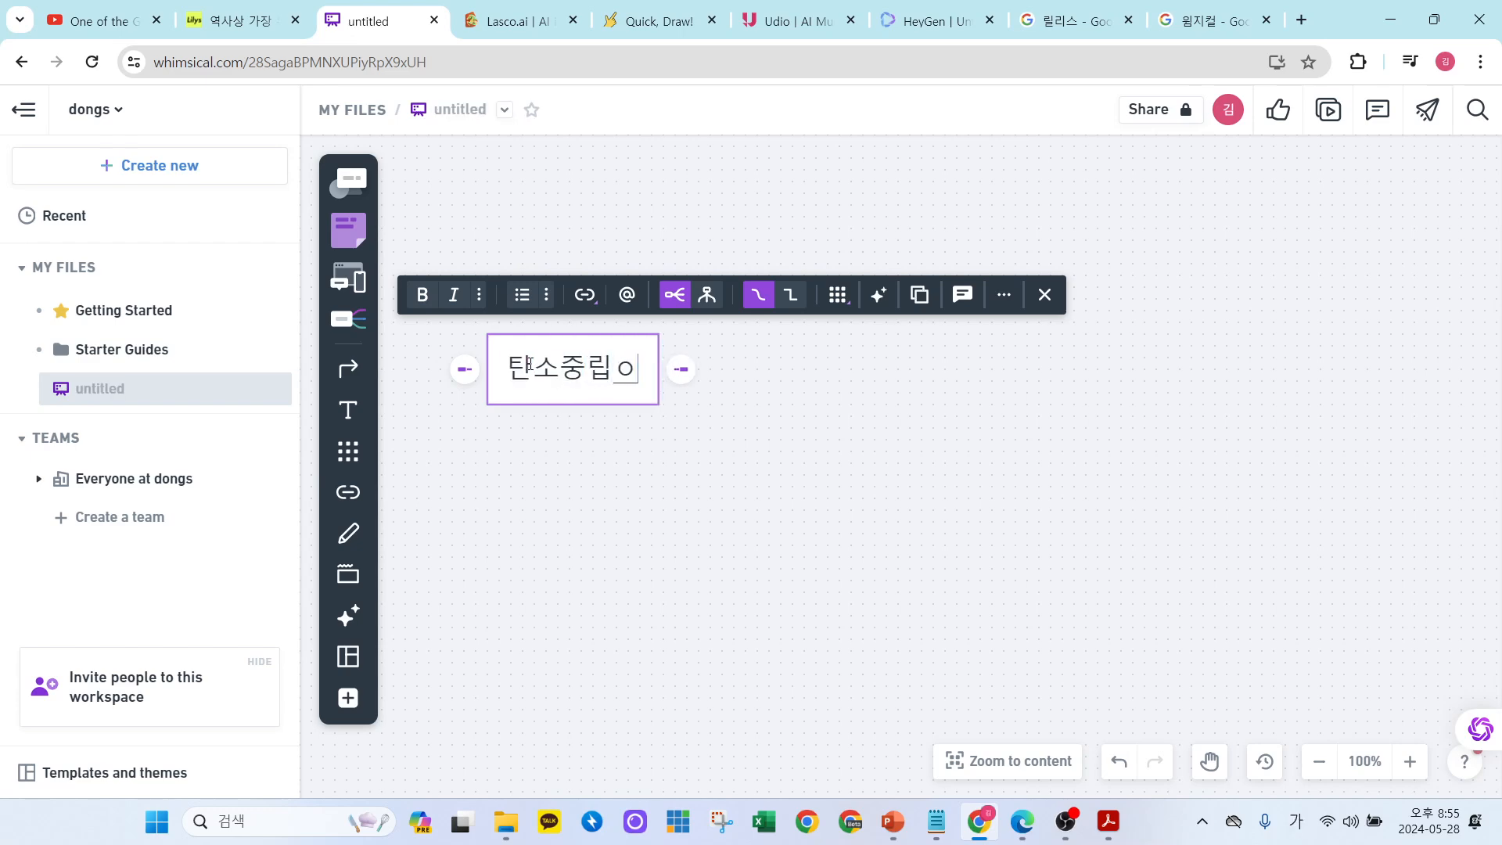
{"action": "left_click", "coordinate": [529, 364]}
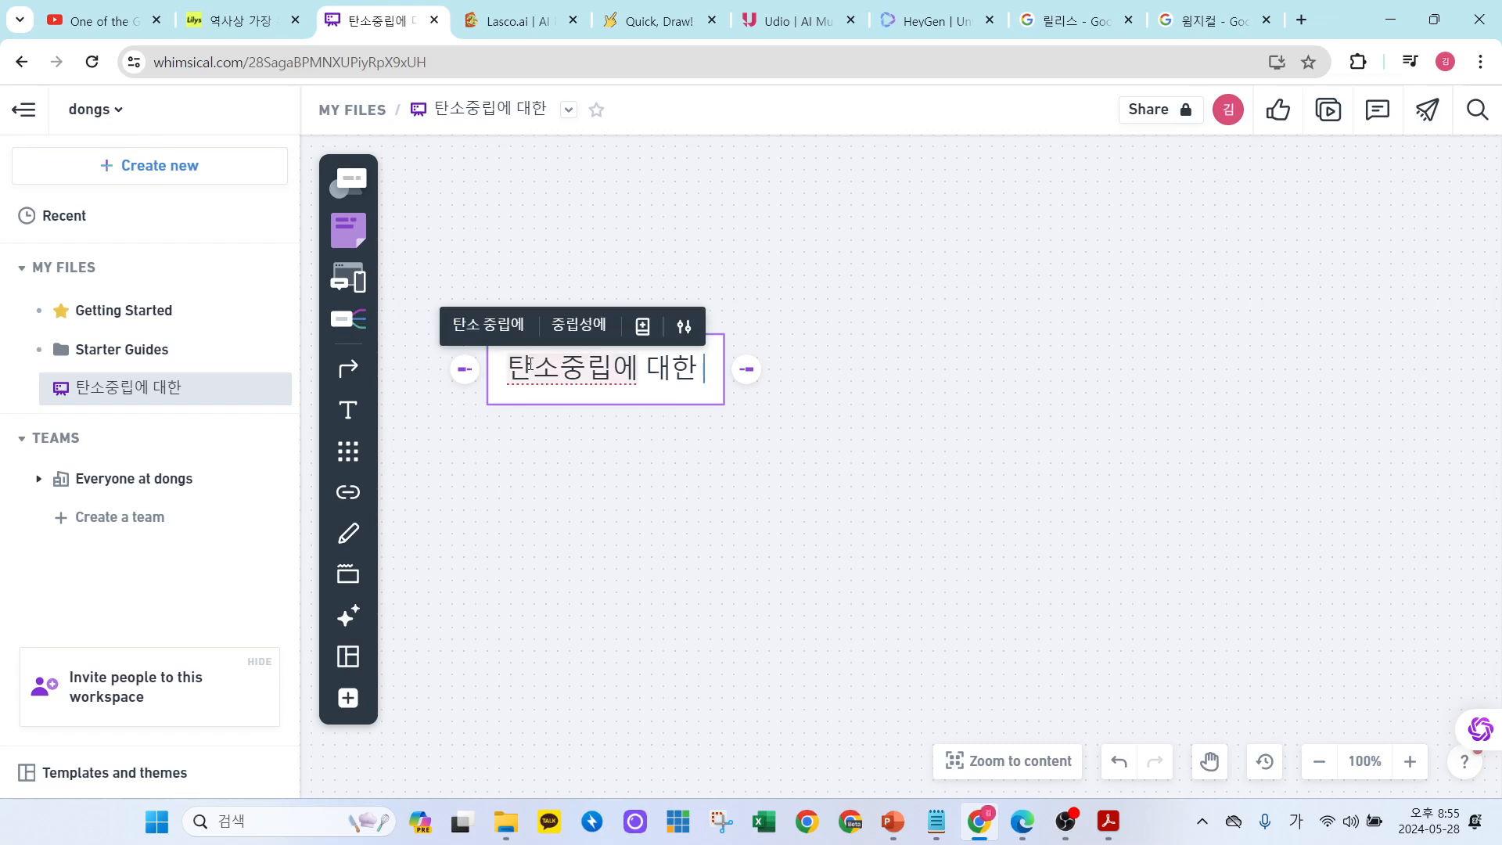
Continue the central topic text with "중요성을 알리는 콘텐츠를 기획".
{"action": "type", "text": "ㅣ중"}
{"action": "key", "text": "BackSpace"}
{"action": "key", "text": "BackSpace"}
{"action": "key", "text": "BackSpace"}
{"action": "type", "text": "중요"}
{"action": "key", "text": "BackSpace"}
{"action": "key", "text": "BackSpace"}
{"action": "key", "text": "BackSpace"}
{"action": "type", "text": "중욧"}
{"action": "type", "text": "성을 알리는"}
{"action": "type", "text": " 콘텐츠를 기획"}
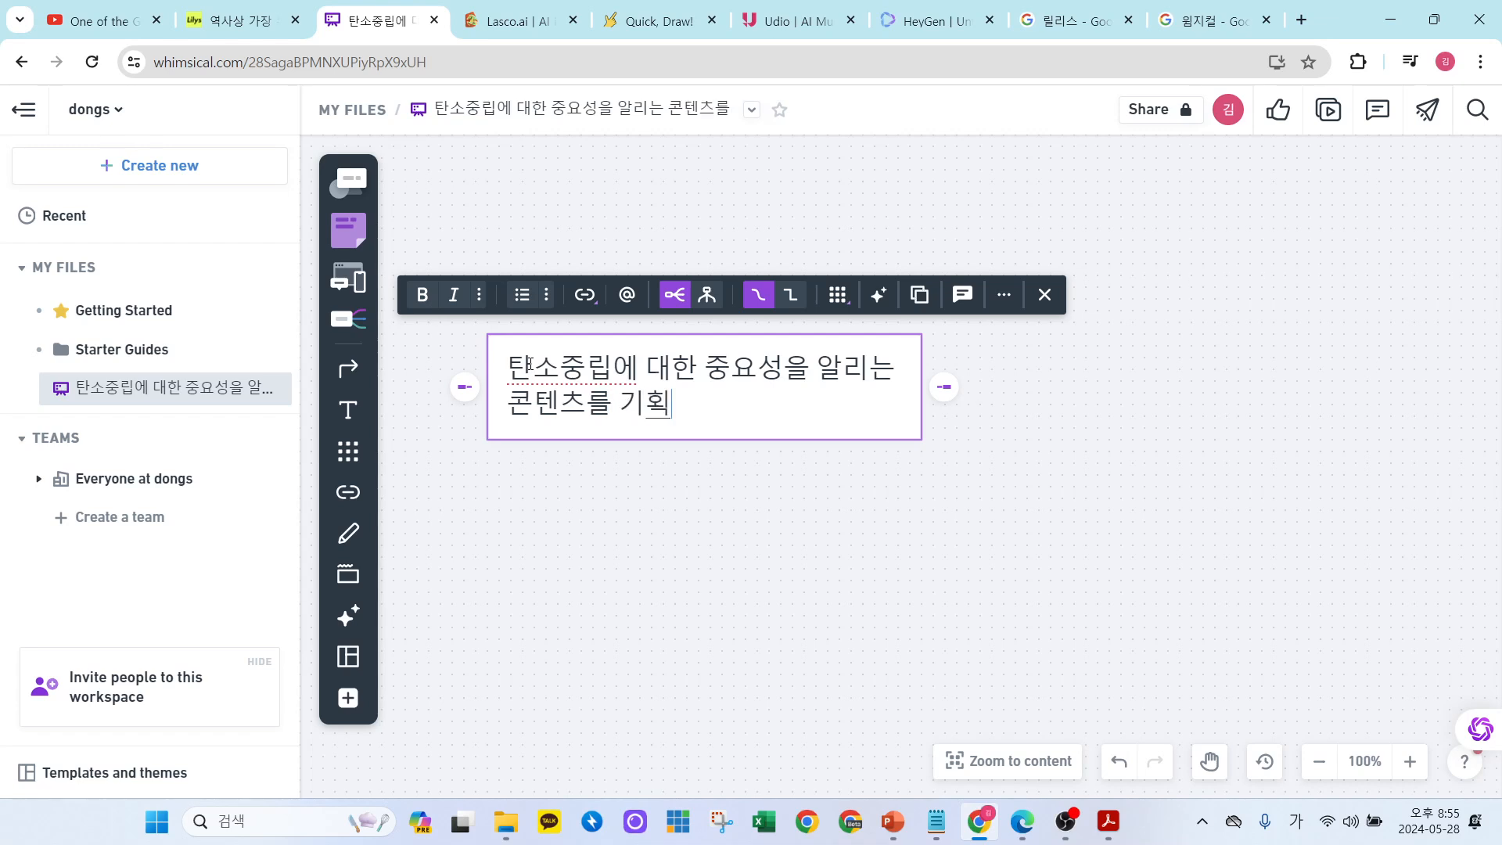
Complete the central topic prompt with "하려고해, 중학생들이 읽어도 이해하기 쉬운 콘텐츠로 만들려는데 아이디어를 제공해줘".
{"action": "type", "text": " 하려고해, 중학"}
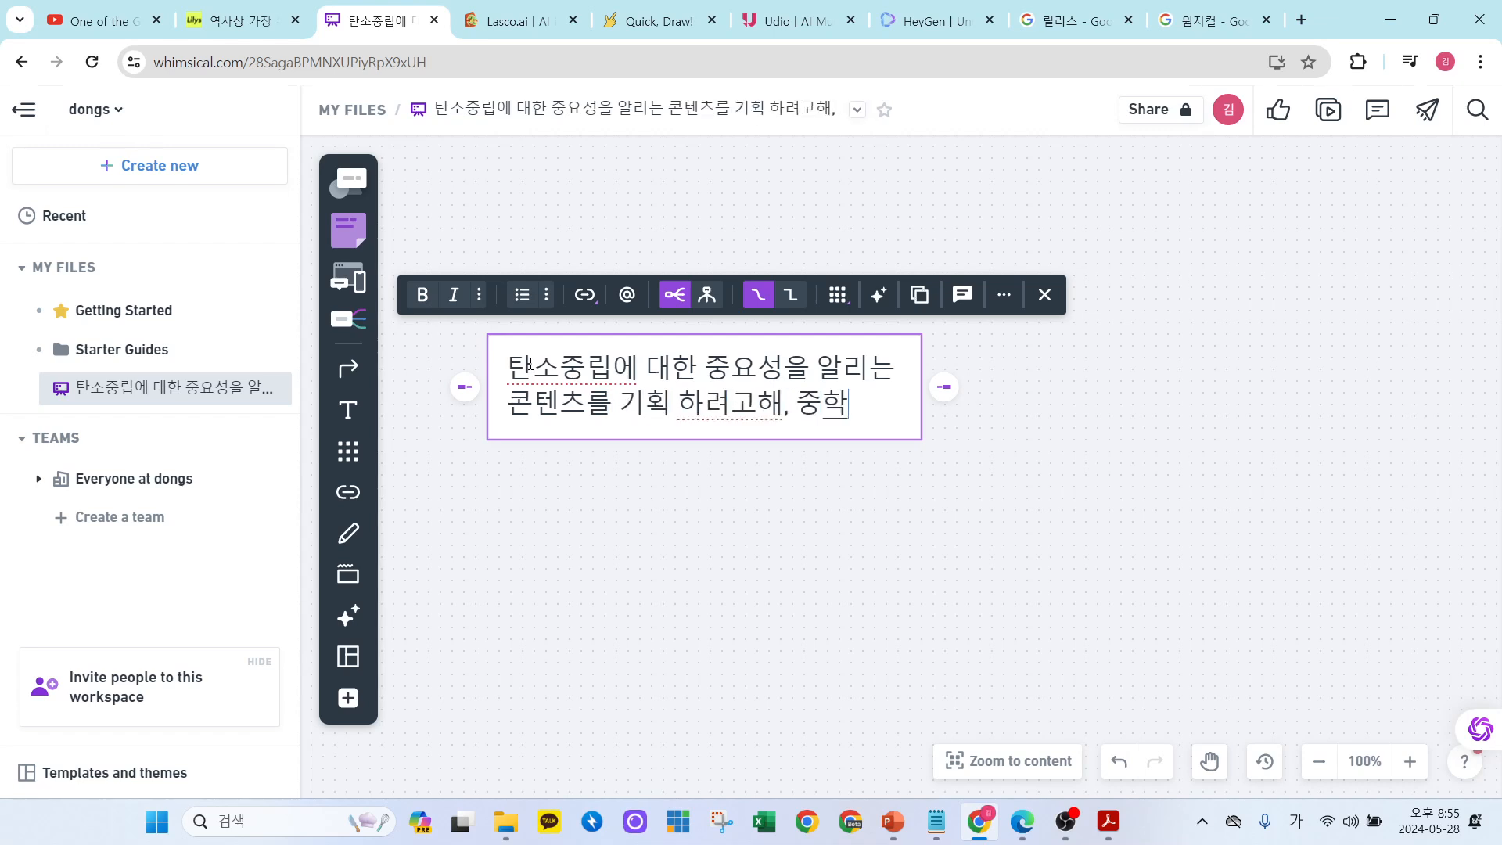
{"action": "type", "text": "생들이 읽어도 이해하기"}
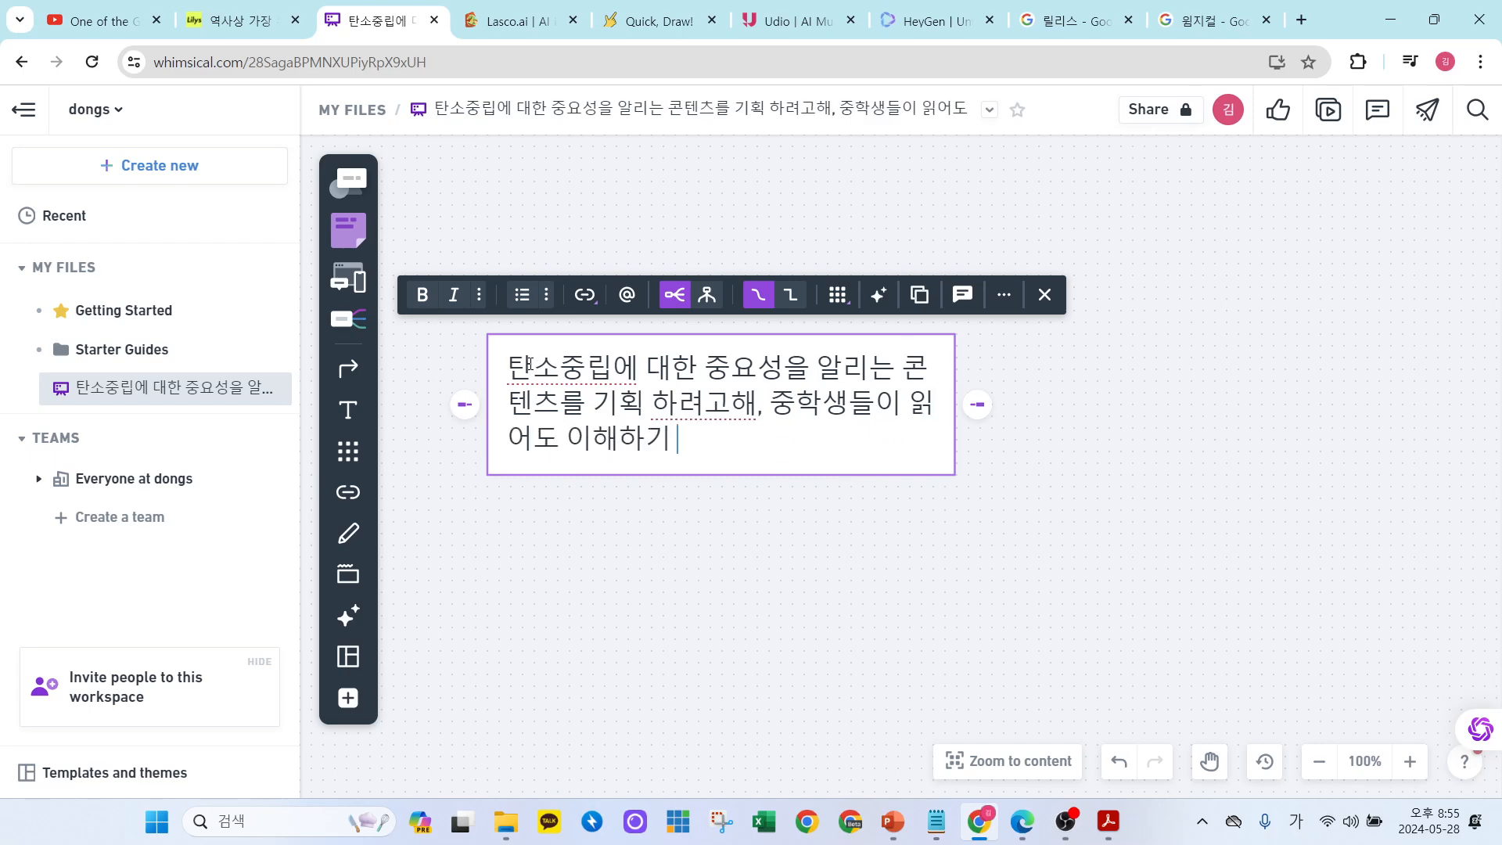
{"action": "type", "text": " 쉬운 콘텐츠로"}
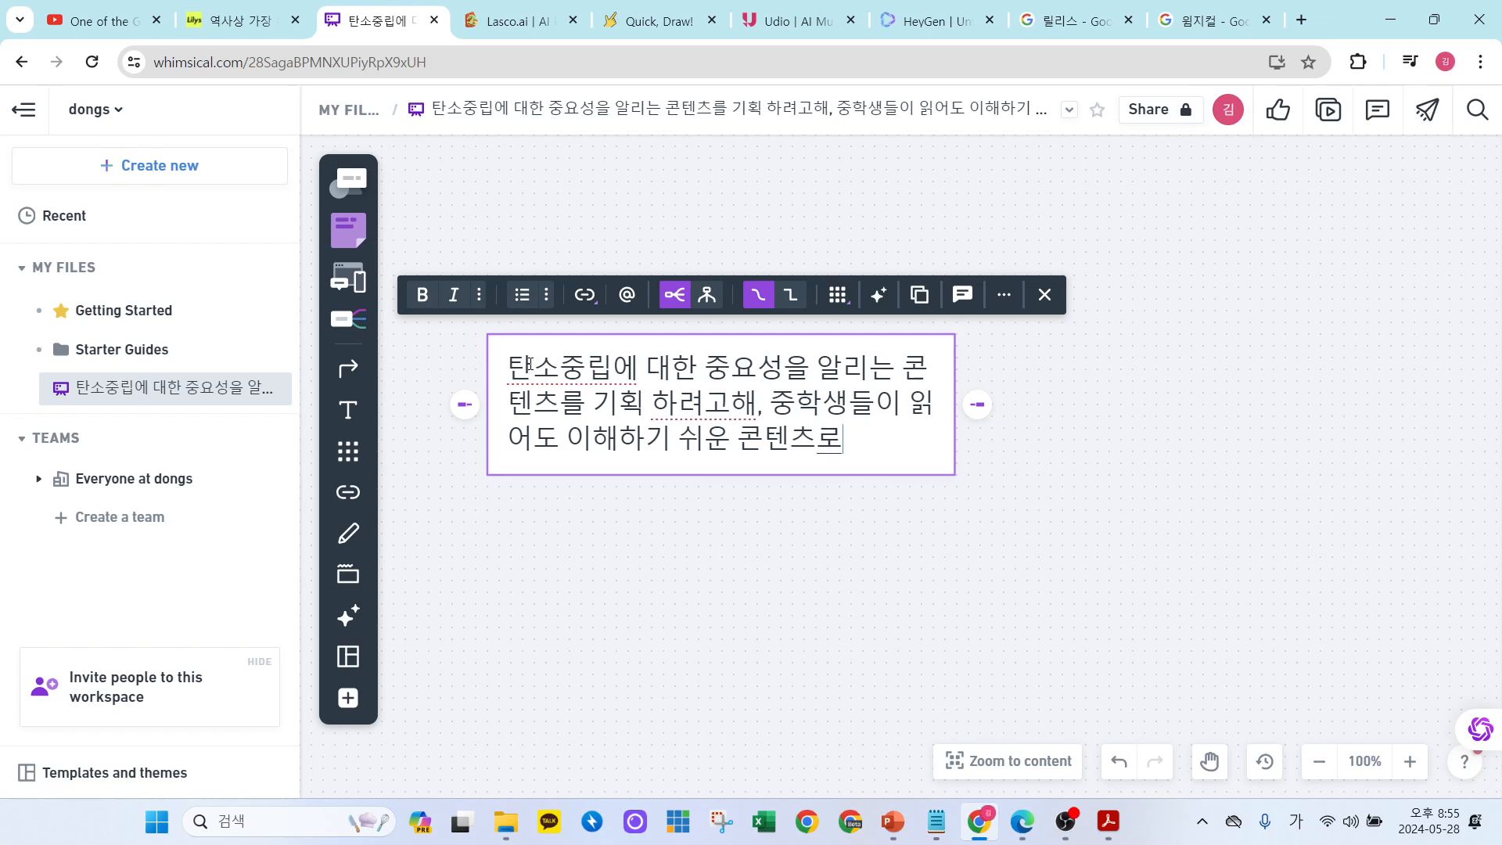
{"action": "type", "text": " 만들려는데 아이"}
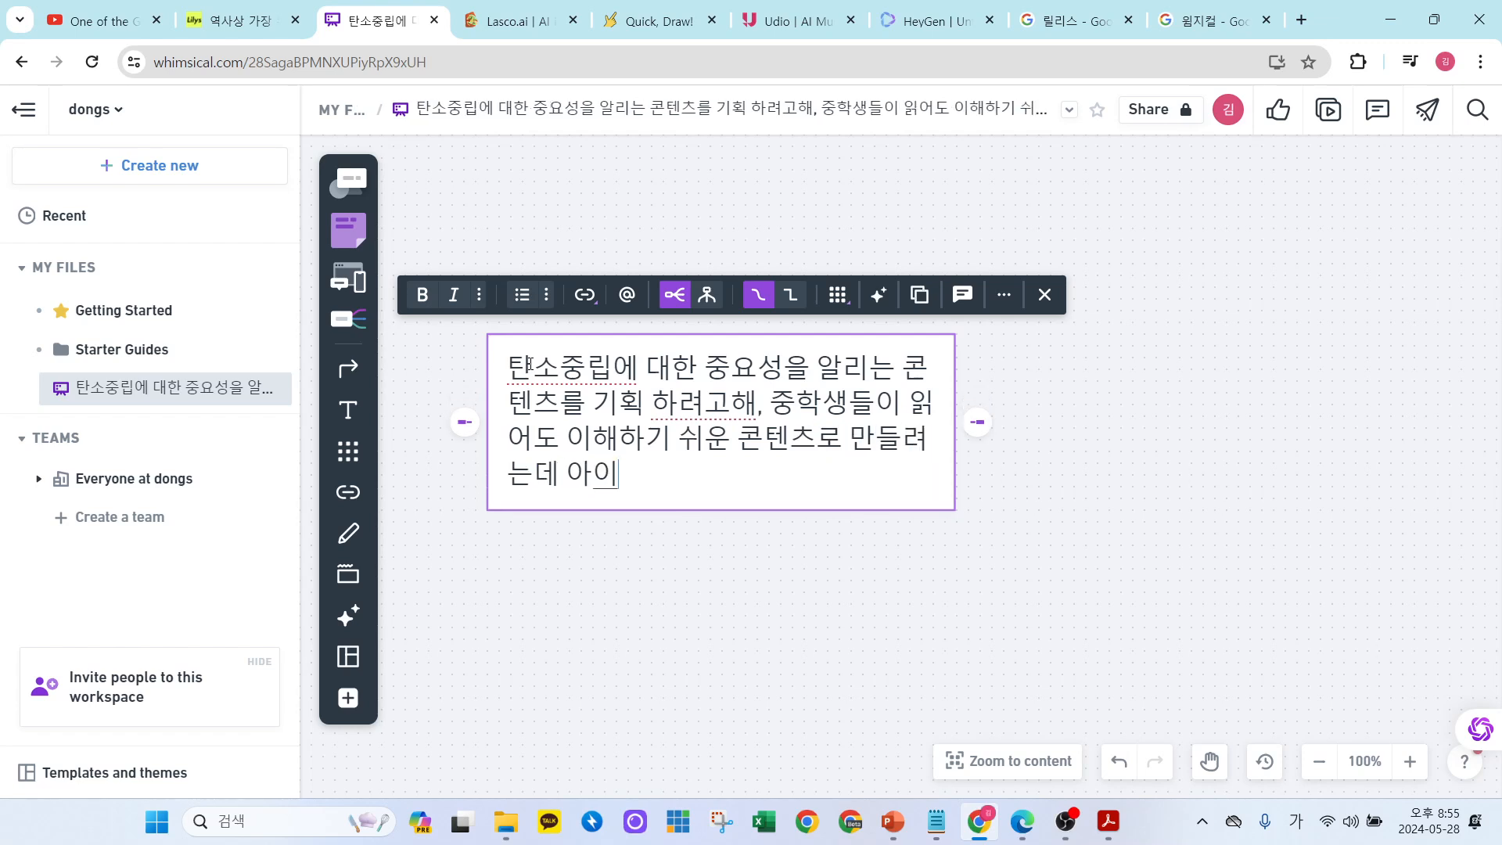
{"action": "type", "text": "디어를 제공해줘"}
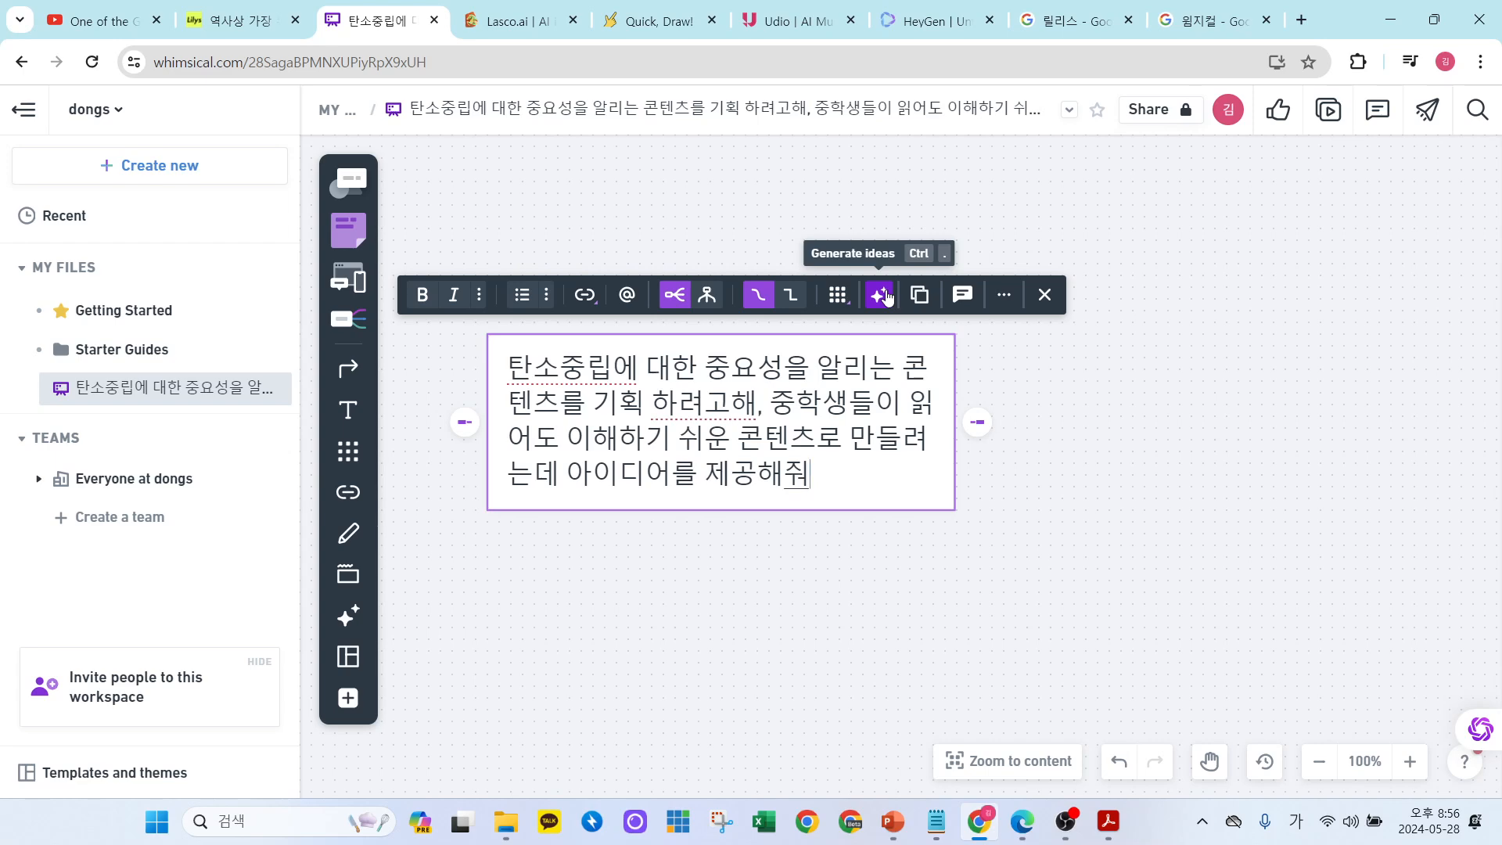
Generate AI ideas from the central topic and bring all the resulting branches into view at 67% zoom.
{"action": "left_click", "coordinate": [884, 295]}
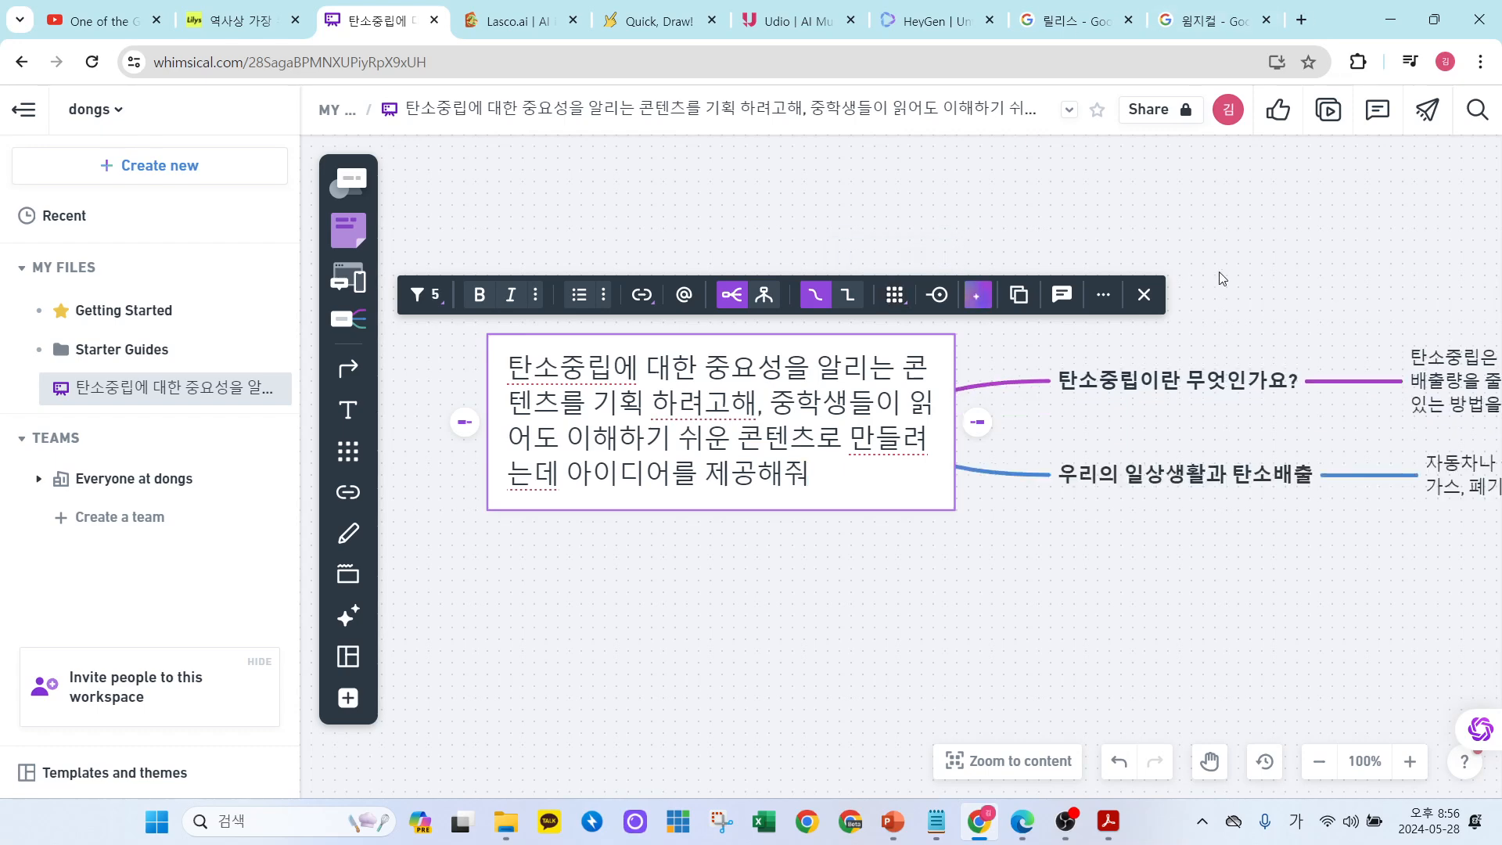
{"action": "left_click", "coordinate": [1321, 763]}
{"action": "left_click", "coordinate": [1321, 763]}
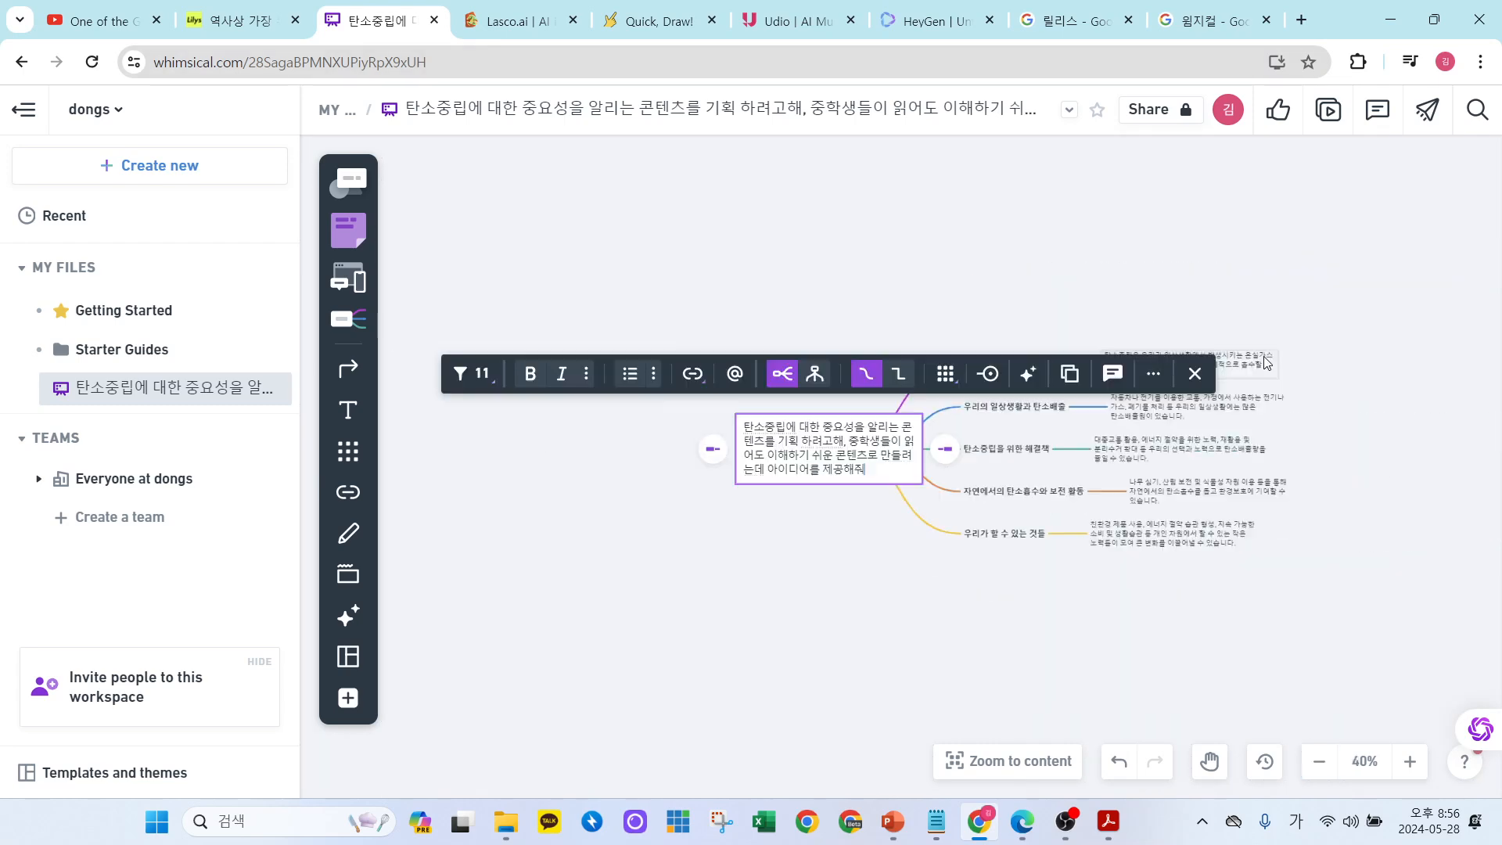
{"action": "left_click", "coordinate": [1406, 757]}
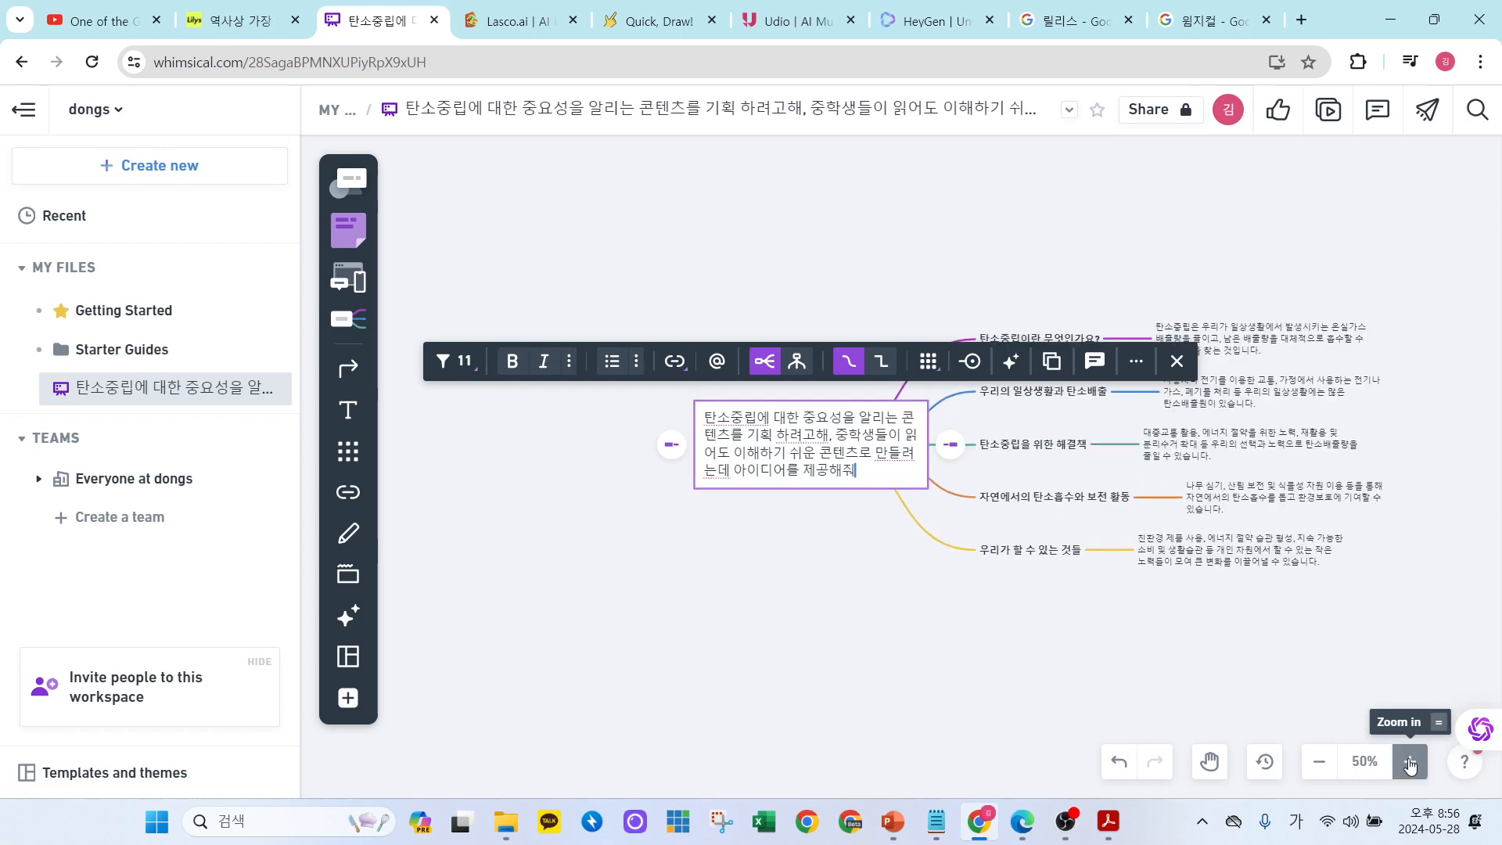
{"action": "left_click", "coordinate": [1405, 758]}
{"action": "left_click", "coordinate": [1208, 761]}
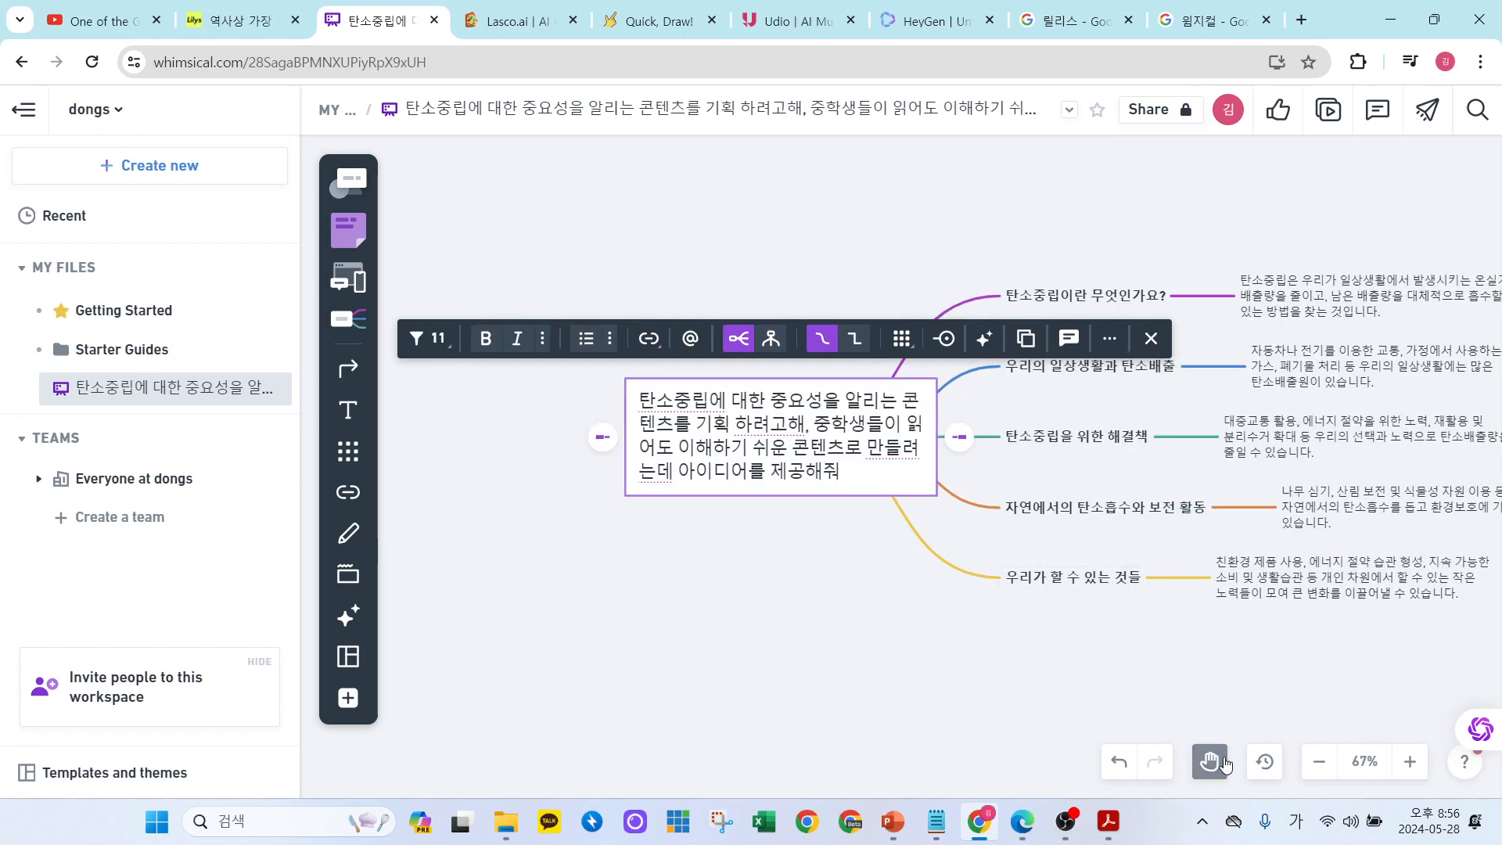
{"action": "mouse_move", "coordinate": [887, 449]}
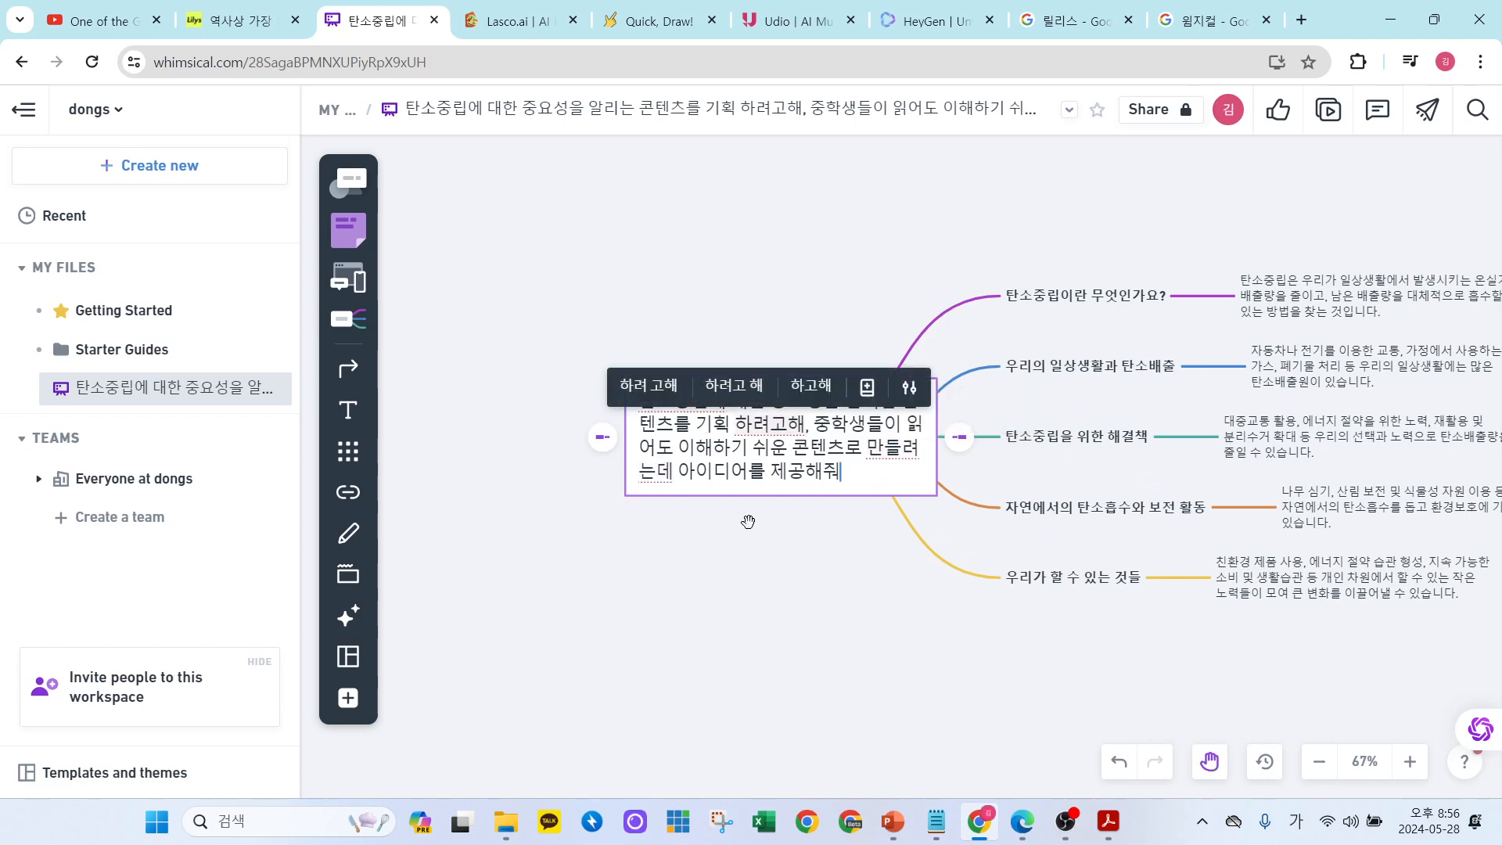
{"action": "left_click_drag", "start_coordinate": [766, 504], "coordinate": [595, 512]}
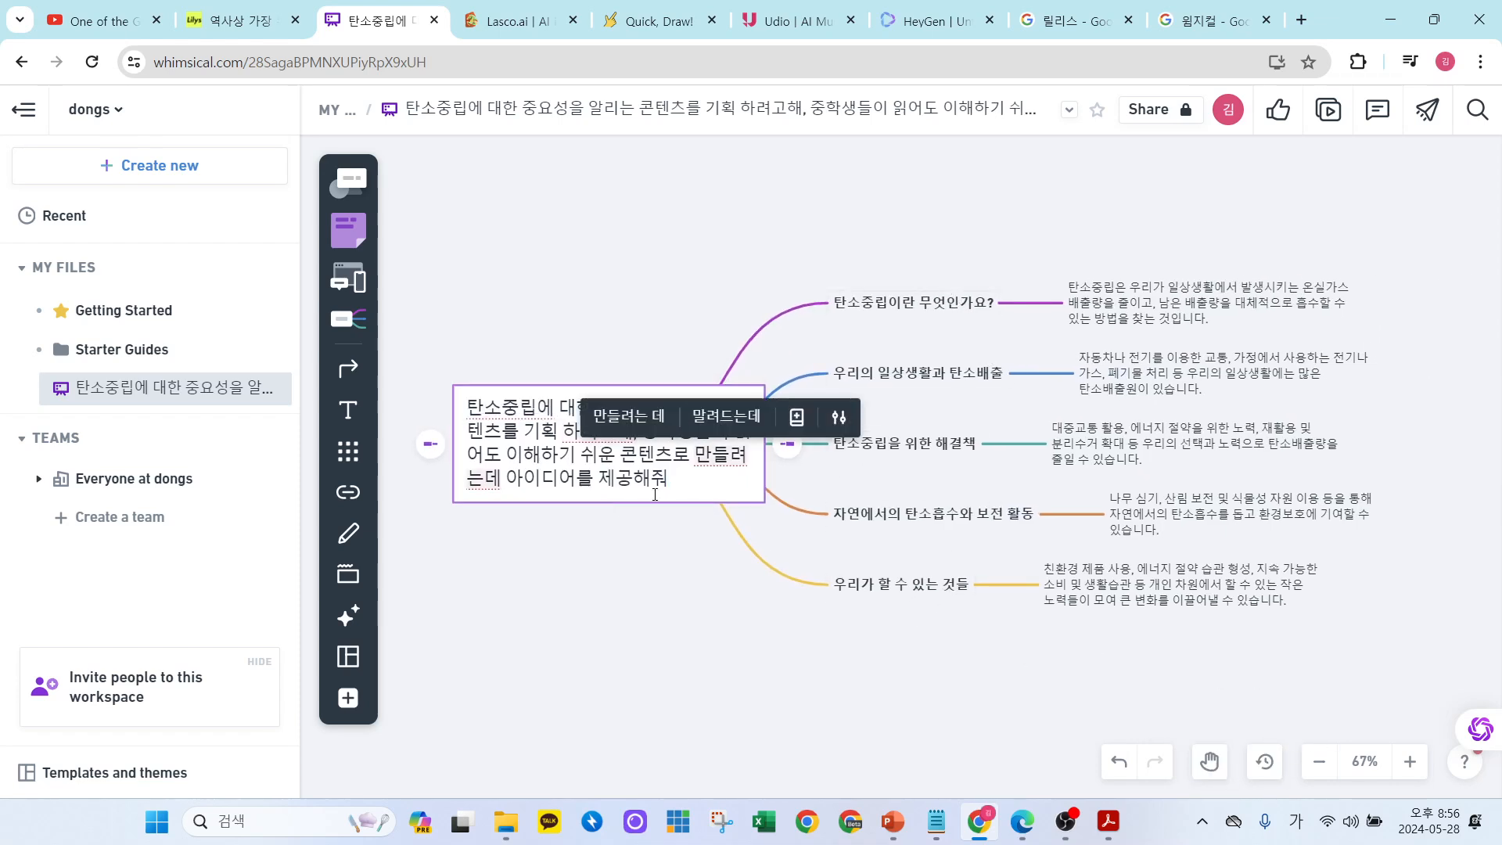
Generate another set of AI ideas from the central topic to add more main branches.
{"action": "left_click", "coordinate": [503, 431]}
{"action": "left_click", "coordinate": [673, 454]}
{"action": "left_click", "coordinate": [635, 578]}
{"action": "left_click", "coordinate": [745, 416]}
{"action": "left_click", "coordinate": [921, 348]}
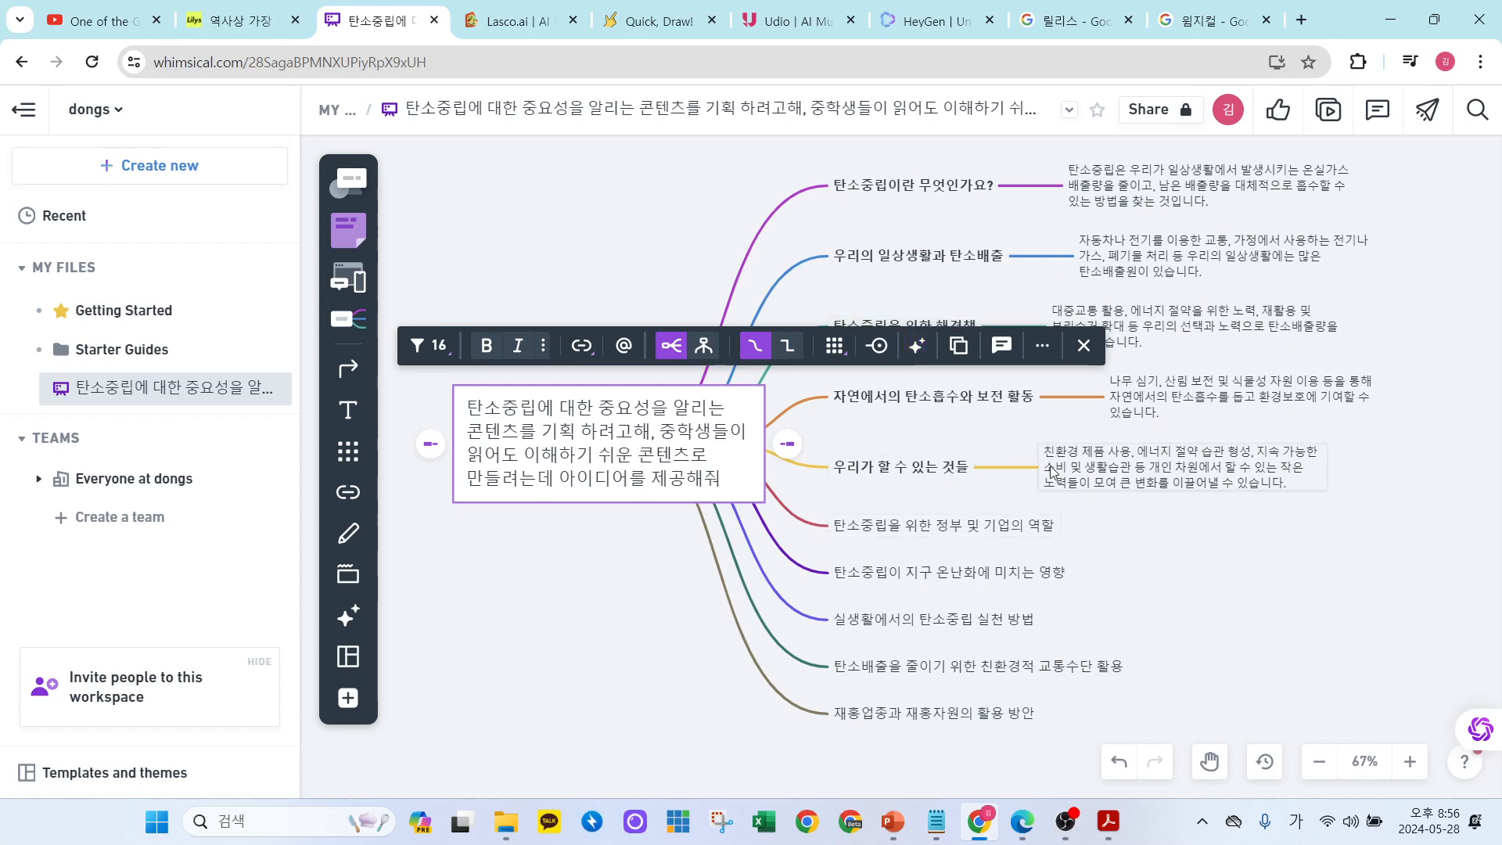
Generate AI sub-ideas for the description nodes under "우리가 할 수 있는 것들" and "자연에서의 탄소흡수와 보전 활동".
{"action": "left_click", "coordinate": [1122, 464]}
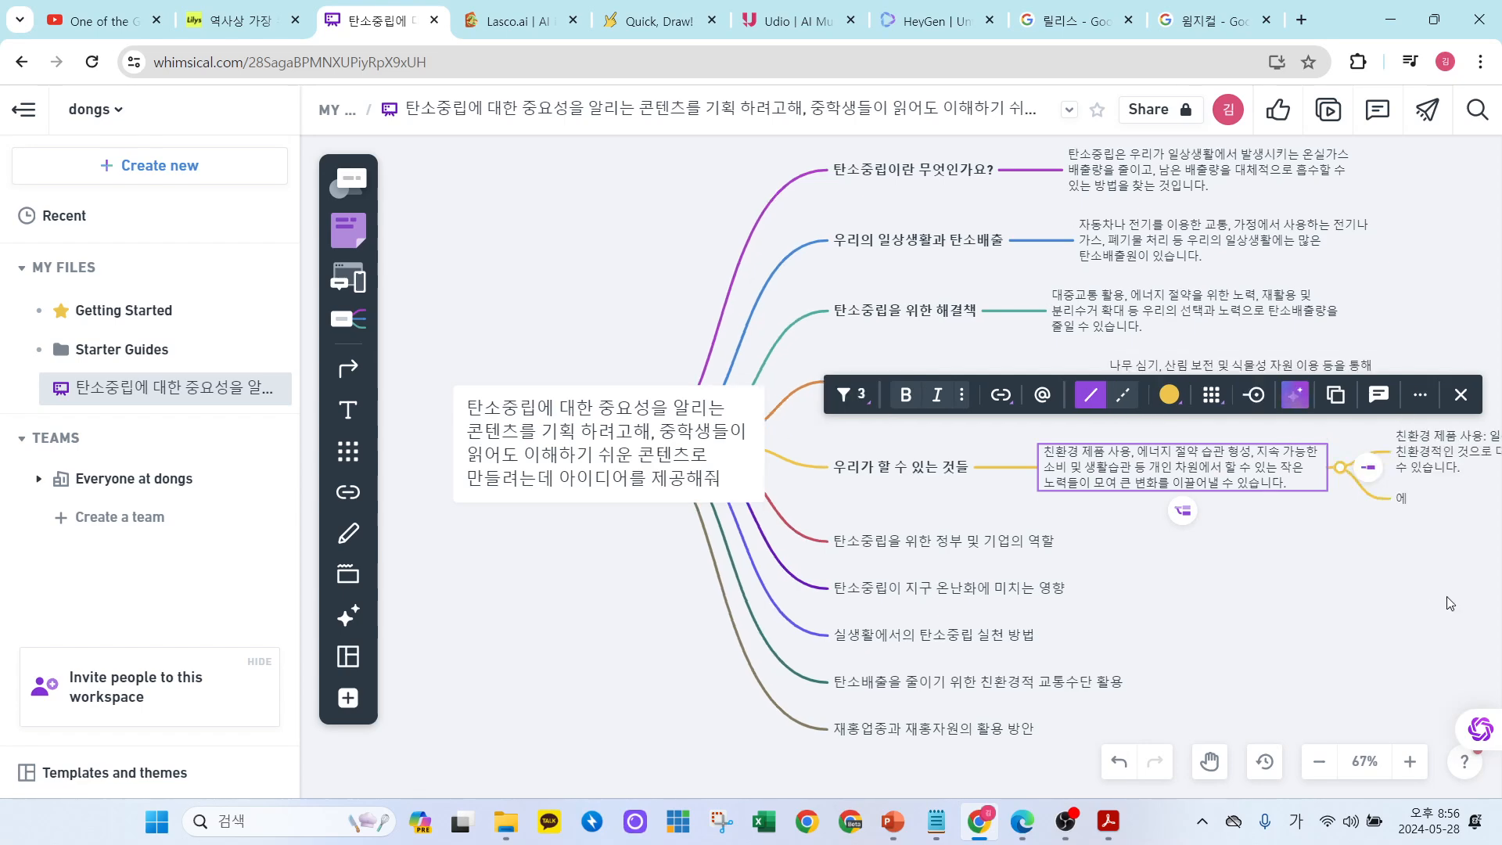
{"action": "left_click", "coordinate": [1320, 762]}
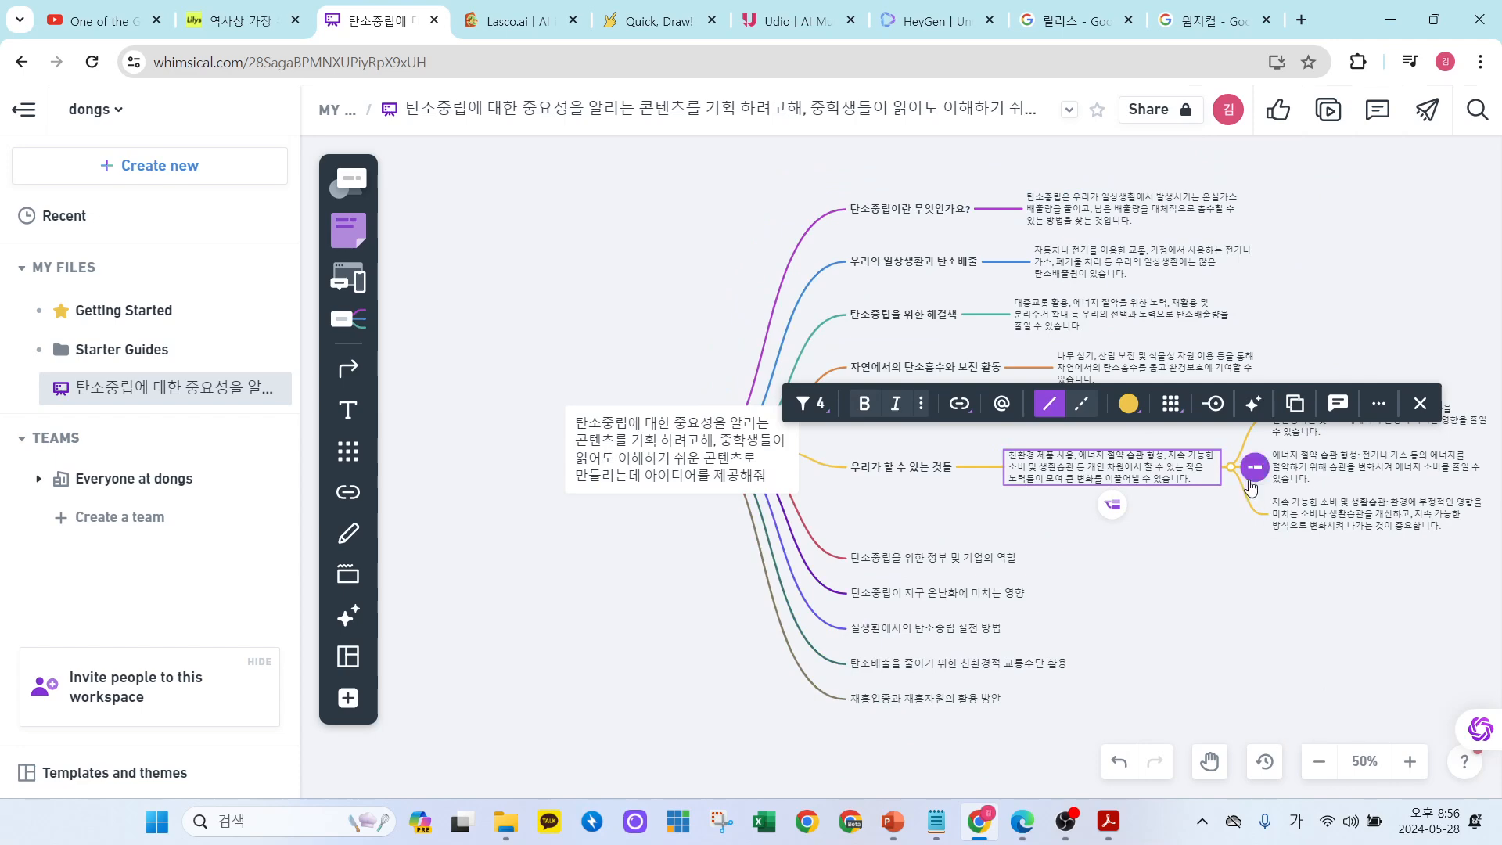
{"action": "left_click", "coordinate": [1204, 362]}
{"action": "left_click", "coordinate": [1295, 303]}
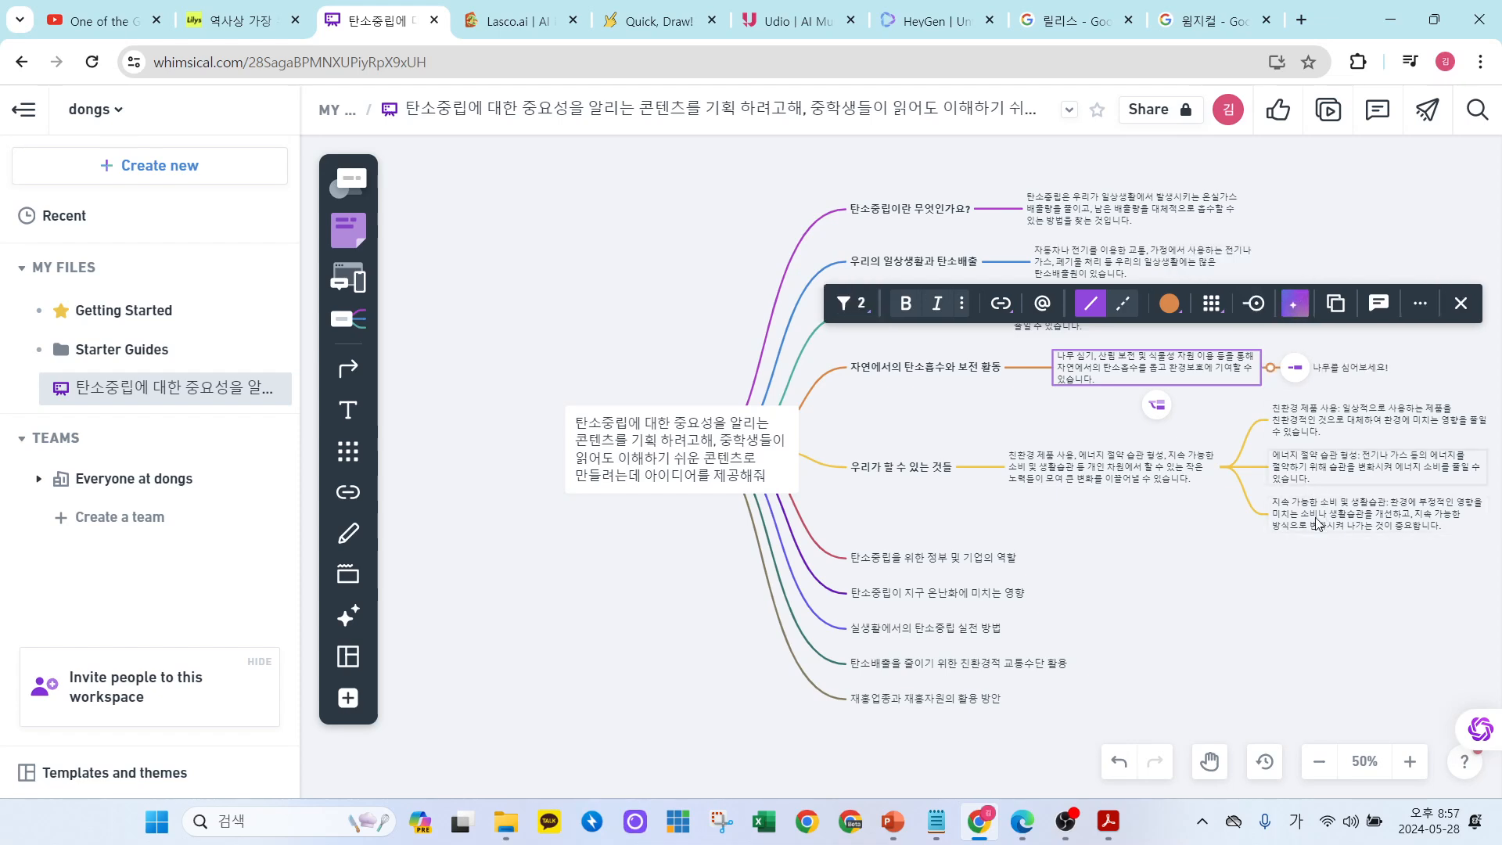
Generate AI sub-ideas for the "에너지 절약 습관 형성" node and the "숲을 보전해요!" node.
{"action": "left_click", "coordinate": [1323, 478]}
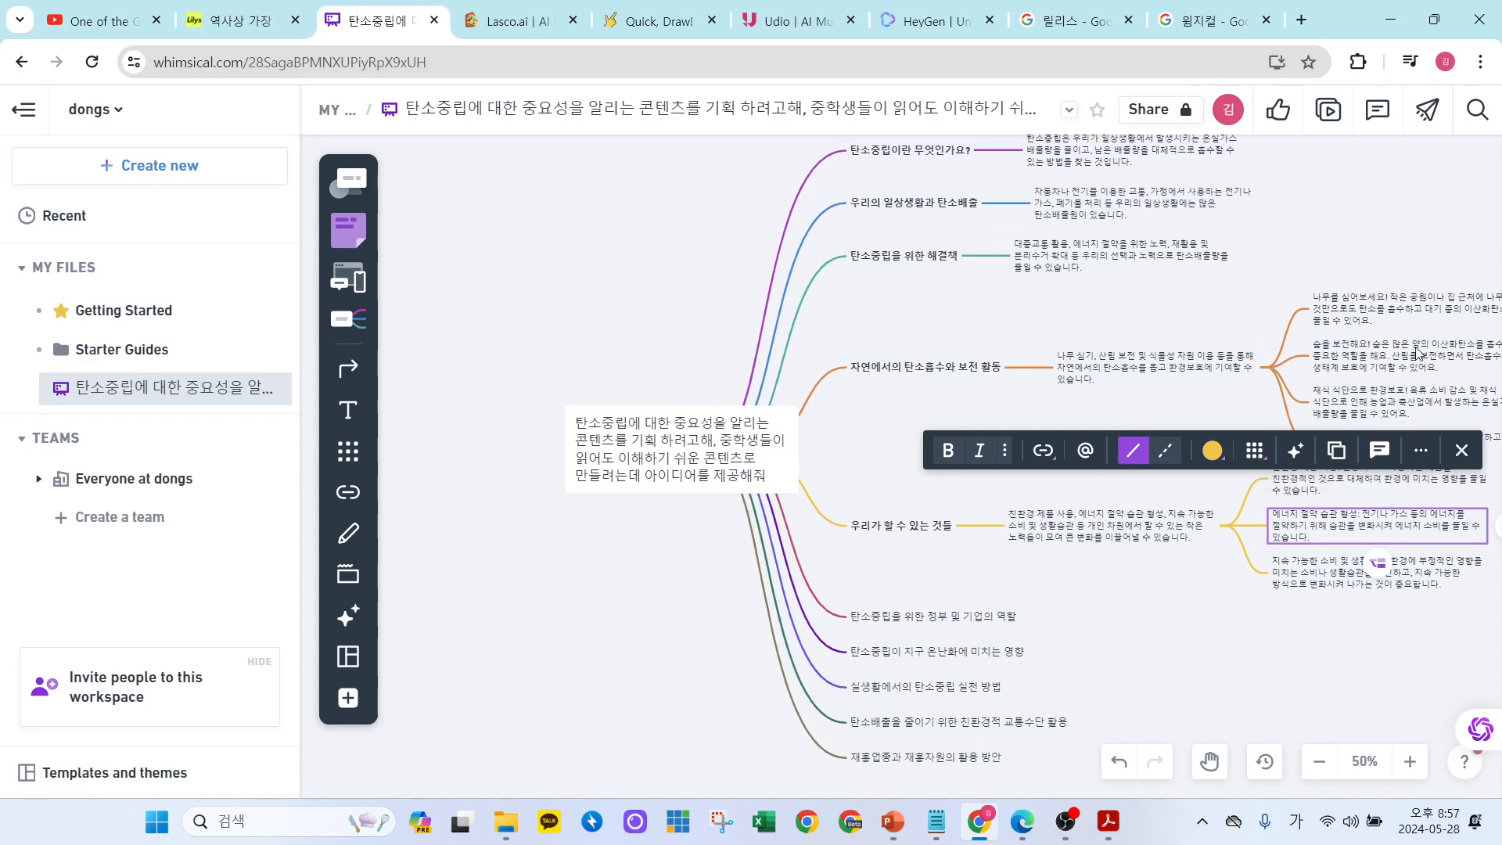
{"action": "left_click", "coordinate": [1296, 449]}
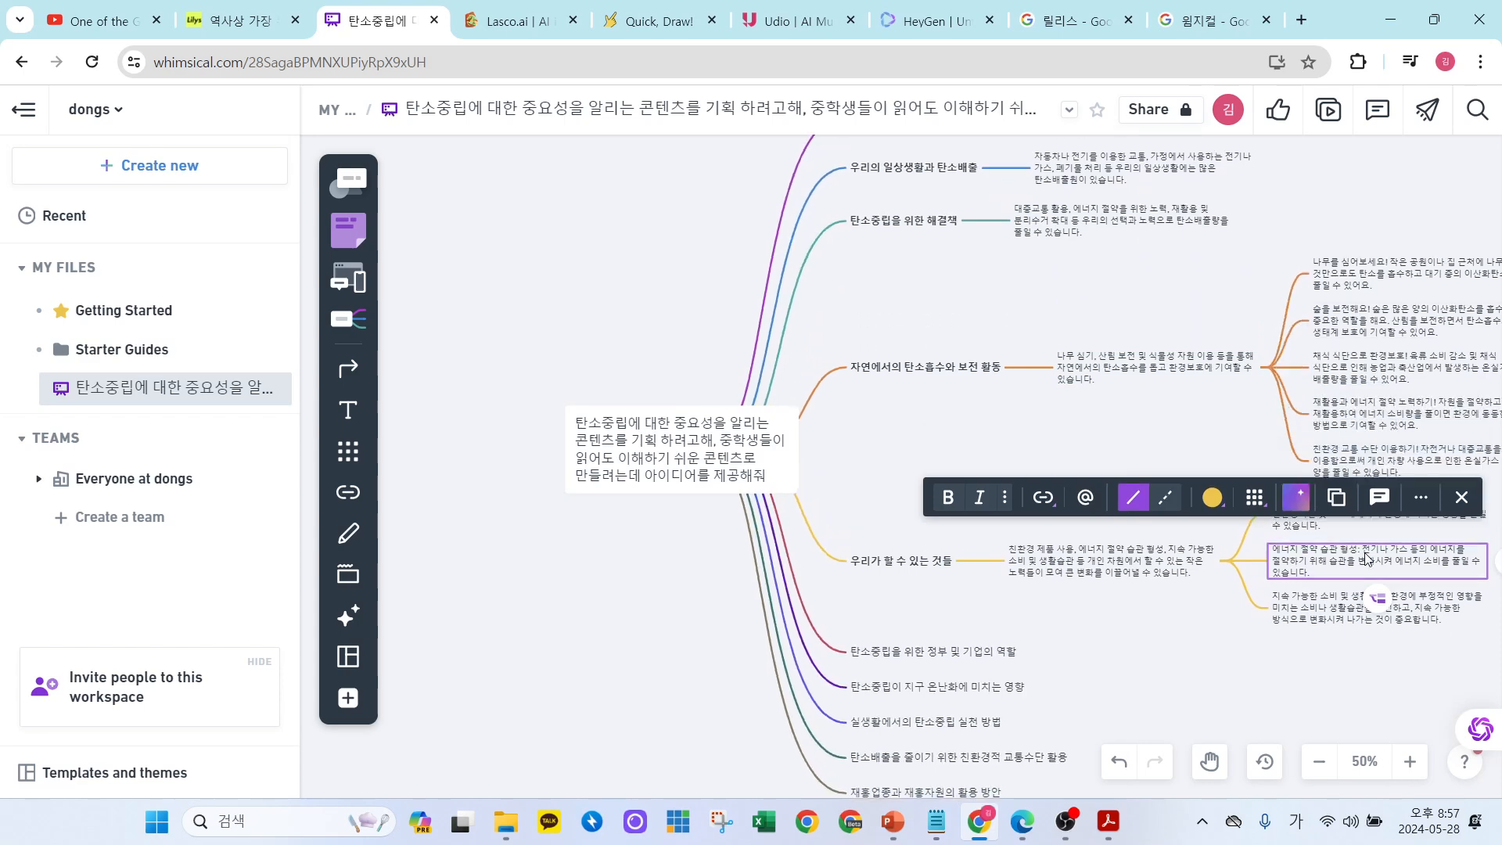
{"action": "left_click", "coordinate": [1380, 323]}
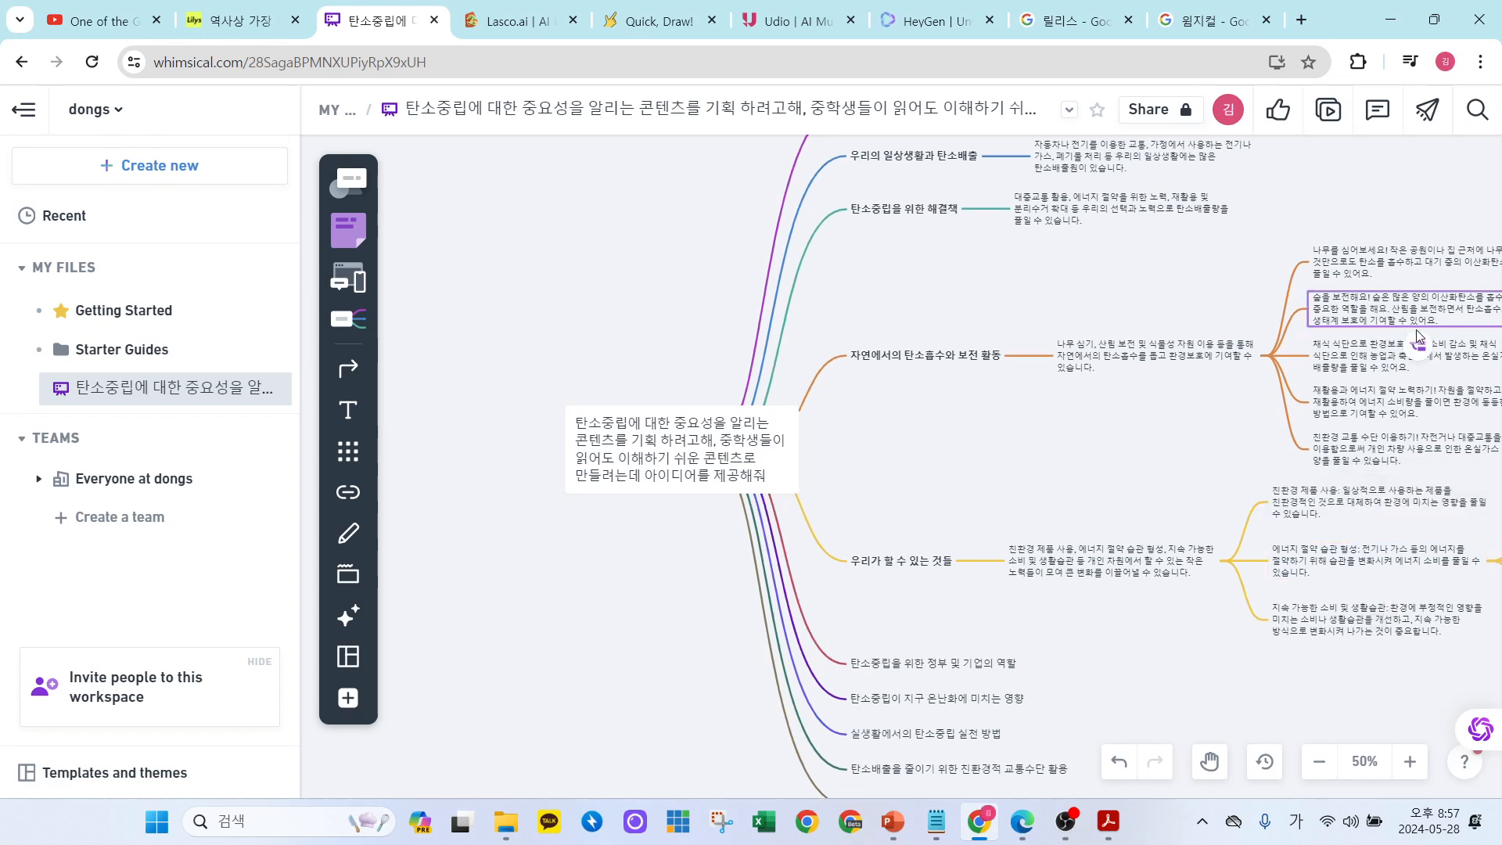
{"action": "left_click", "coordinate": [1292, 229]}
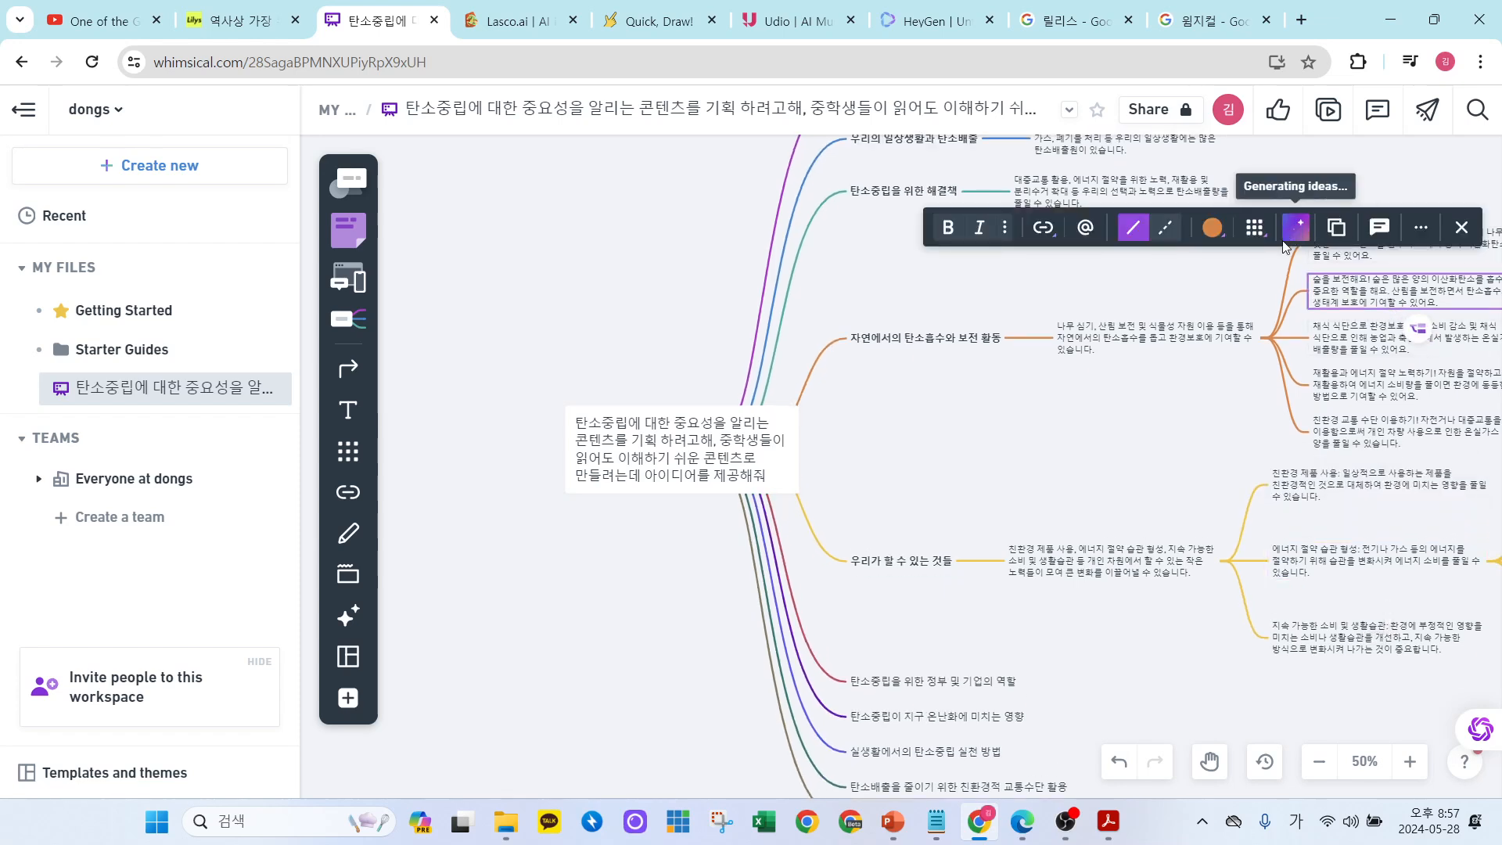
{"action": "left_click", "coordinate": [1318, 763]}
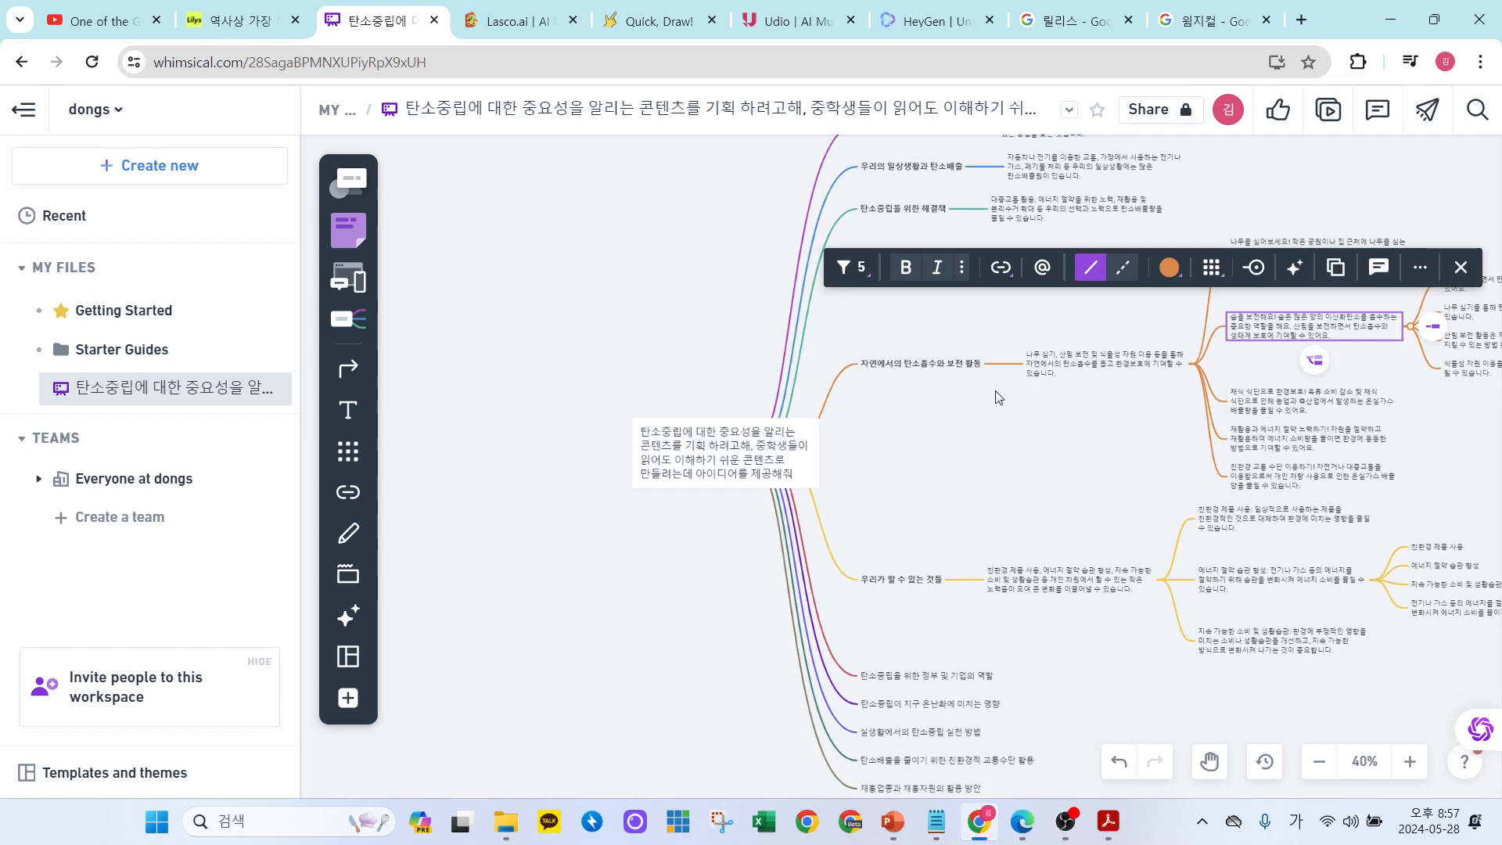
{"action": "left_click", "coordinate": [835, 323]}
{"action": "left_click", "coordinate": [1209, 760]}
{"action": "left_click_drag", "start_coordinate": [805, 311], "coordinate": [603, 335]}
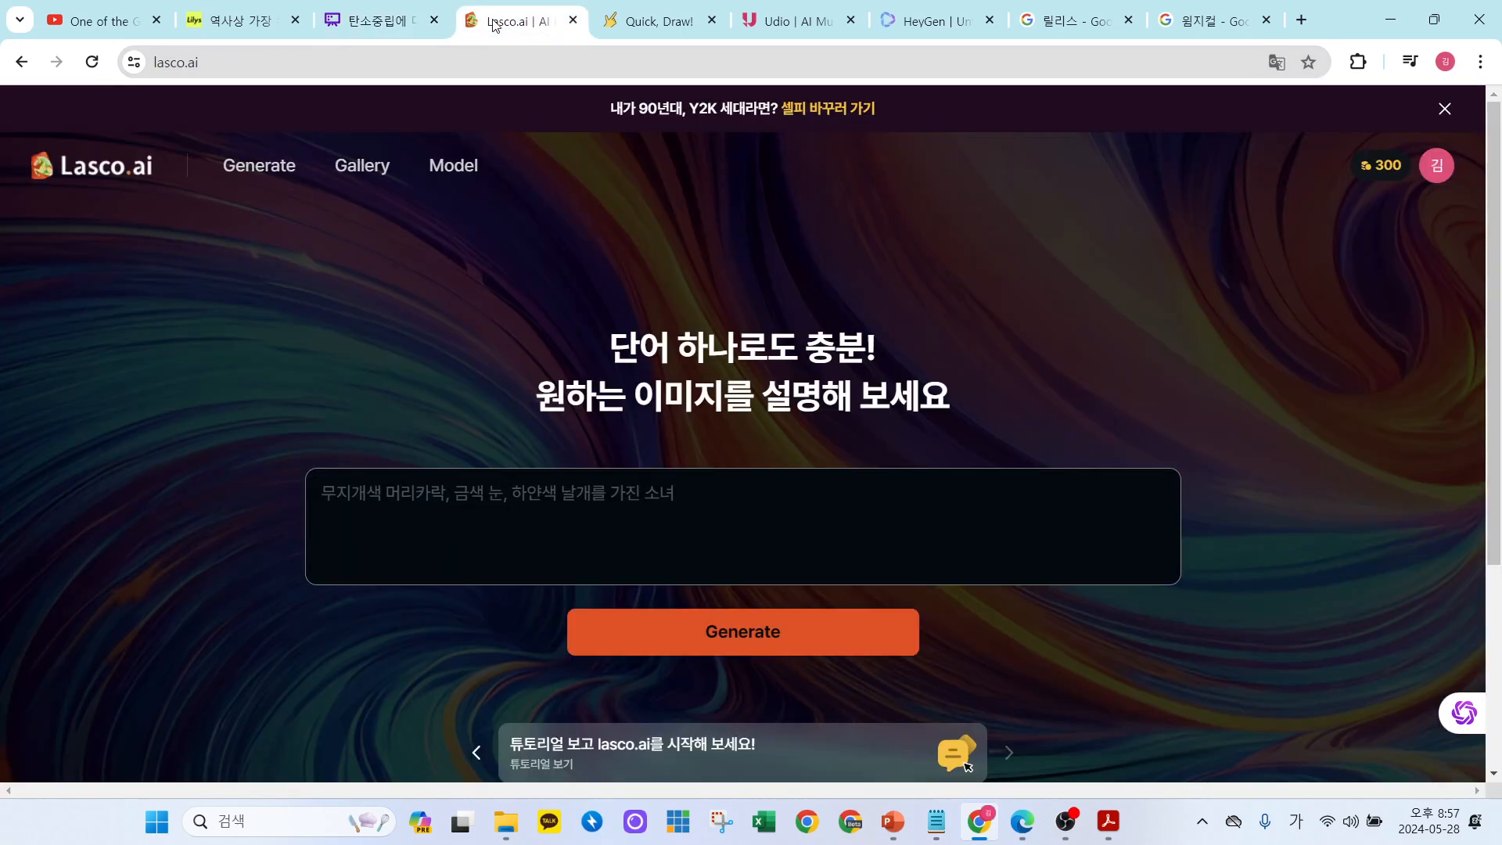
Switch to Lasco.ai and enter the image description "무지개 머리카락을 한 핑크 후드티를 입은 여성을 그려줘".
{"action": "left_click", "coordinate": [501, 23]}
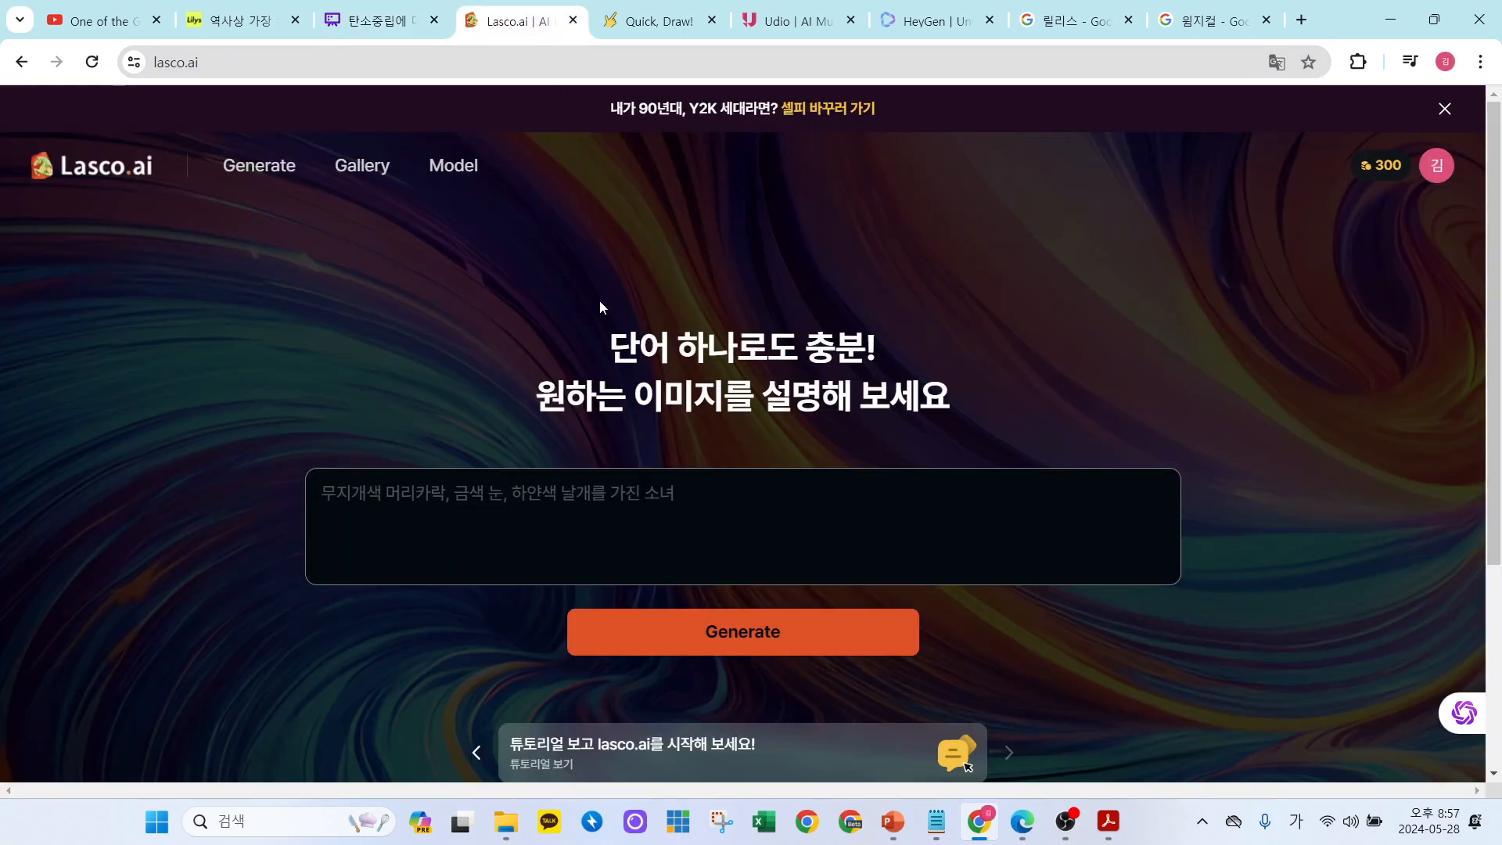
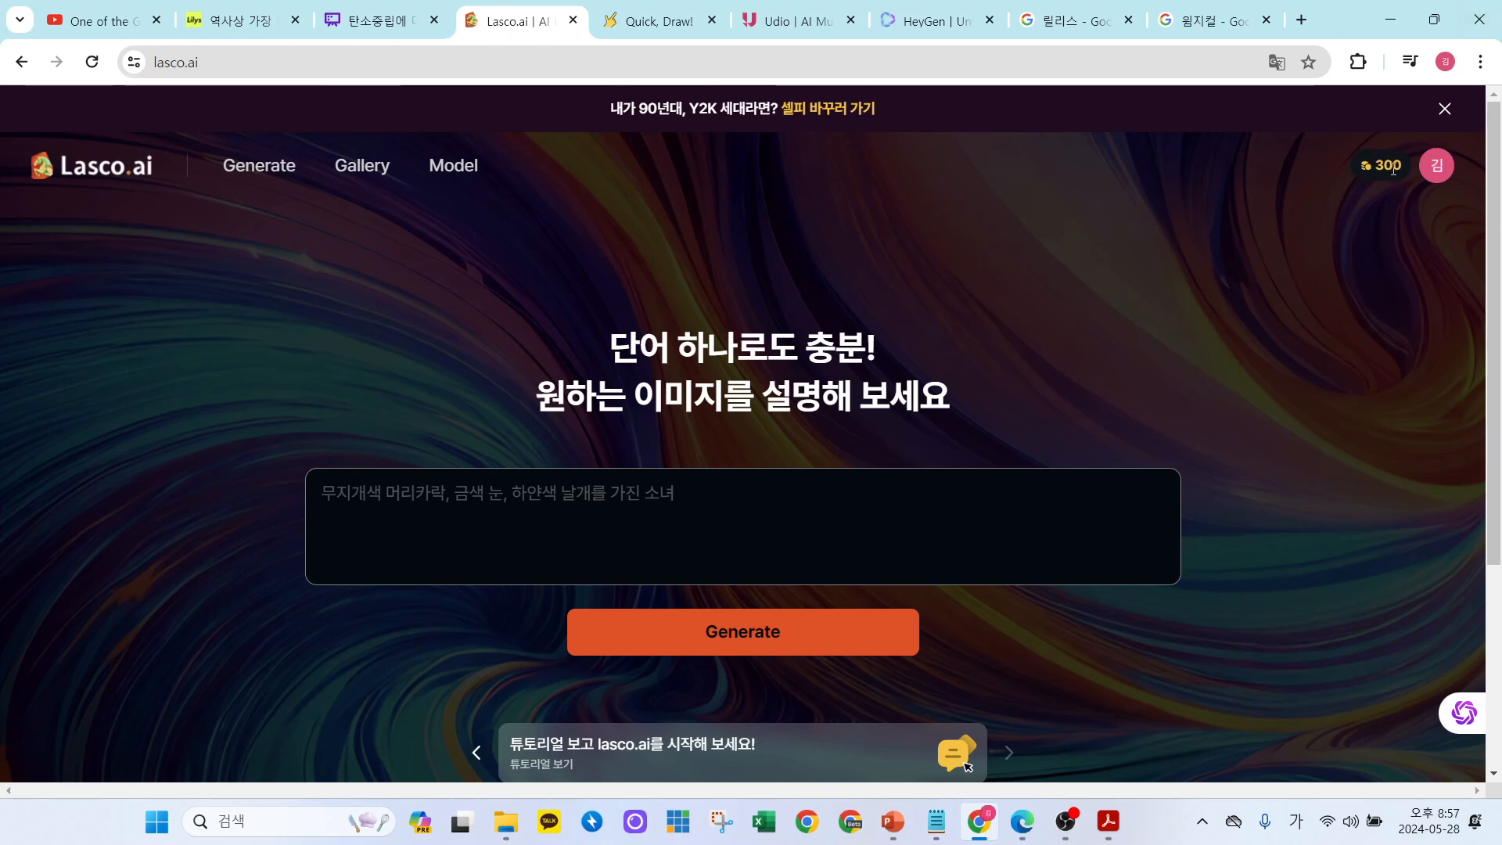
{"action": "left_click", "coordinate": [729, 515]}
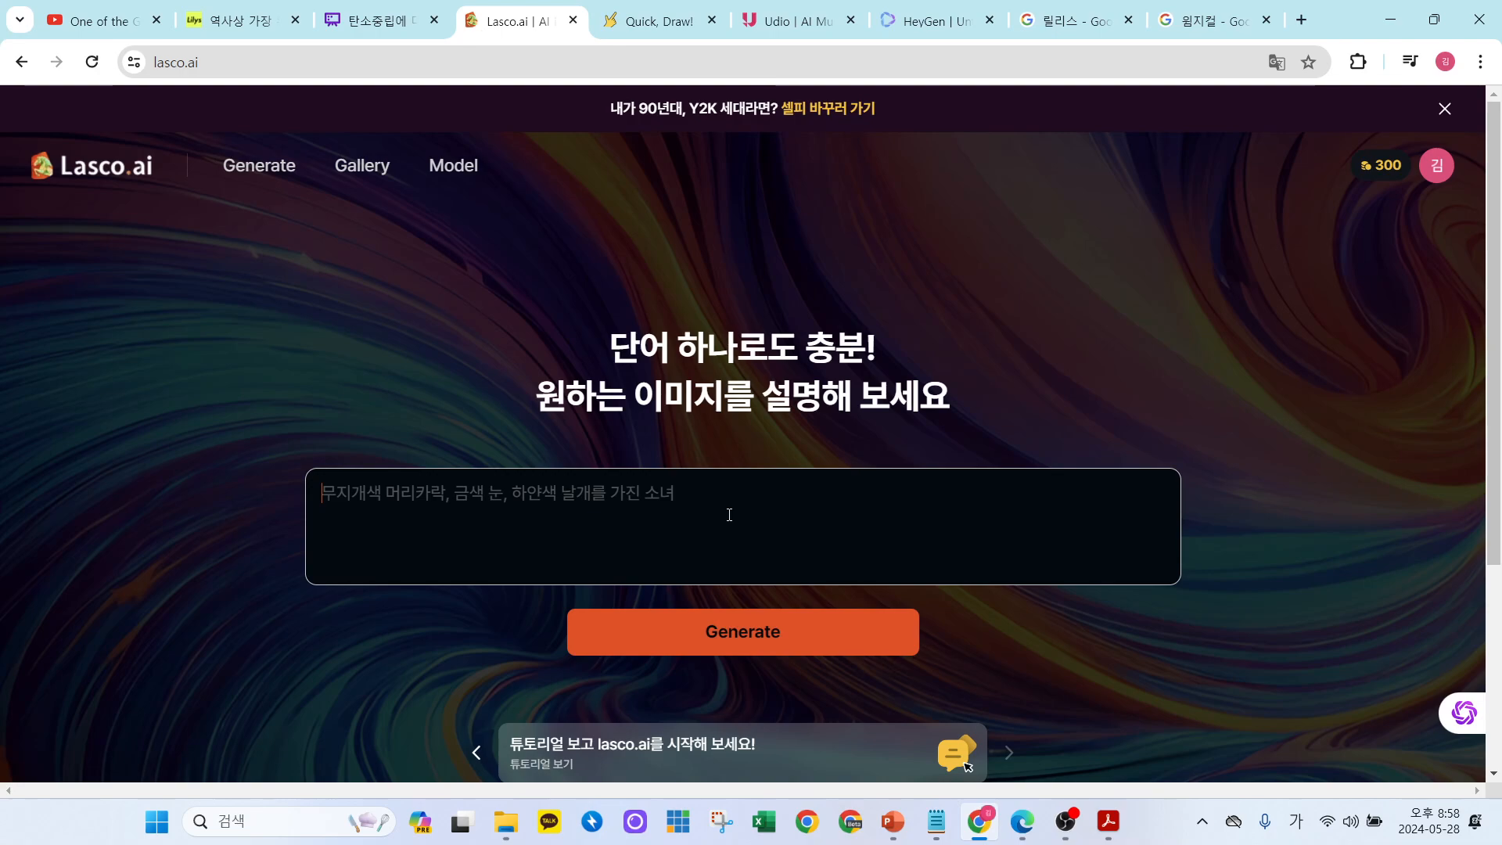
{"action": "type", "text": "무지개"}
{"action": "type", "text": " ㅁㅓ리카락을 ㅎ"}
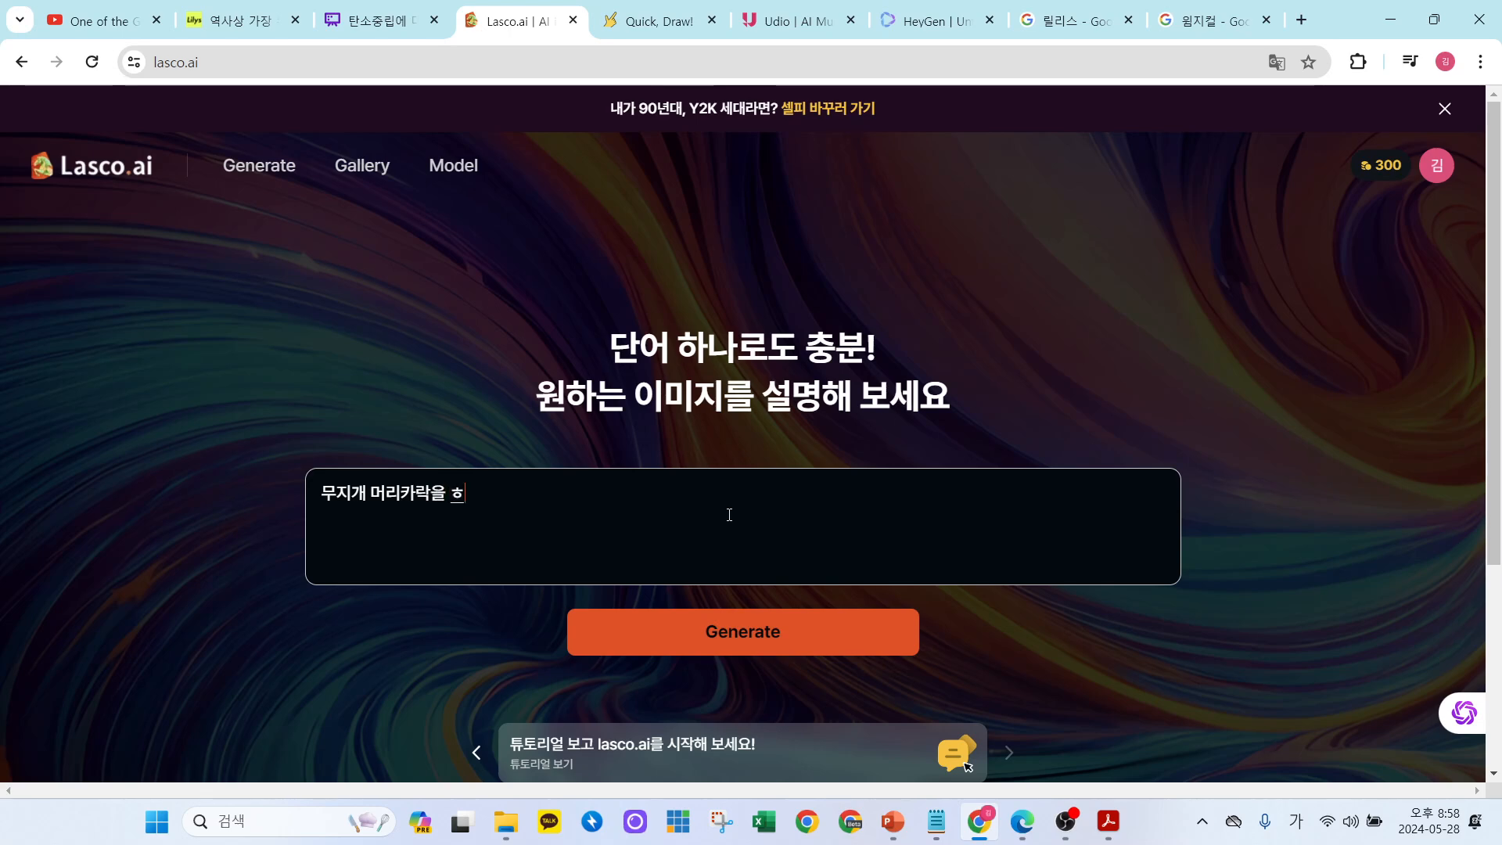
{"action": "type", "text": "ㅏㄴ 핑ㅋㅡ 후드티를 입은 "}
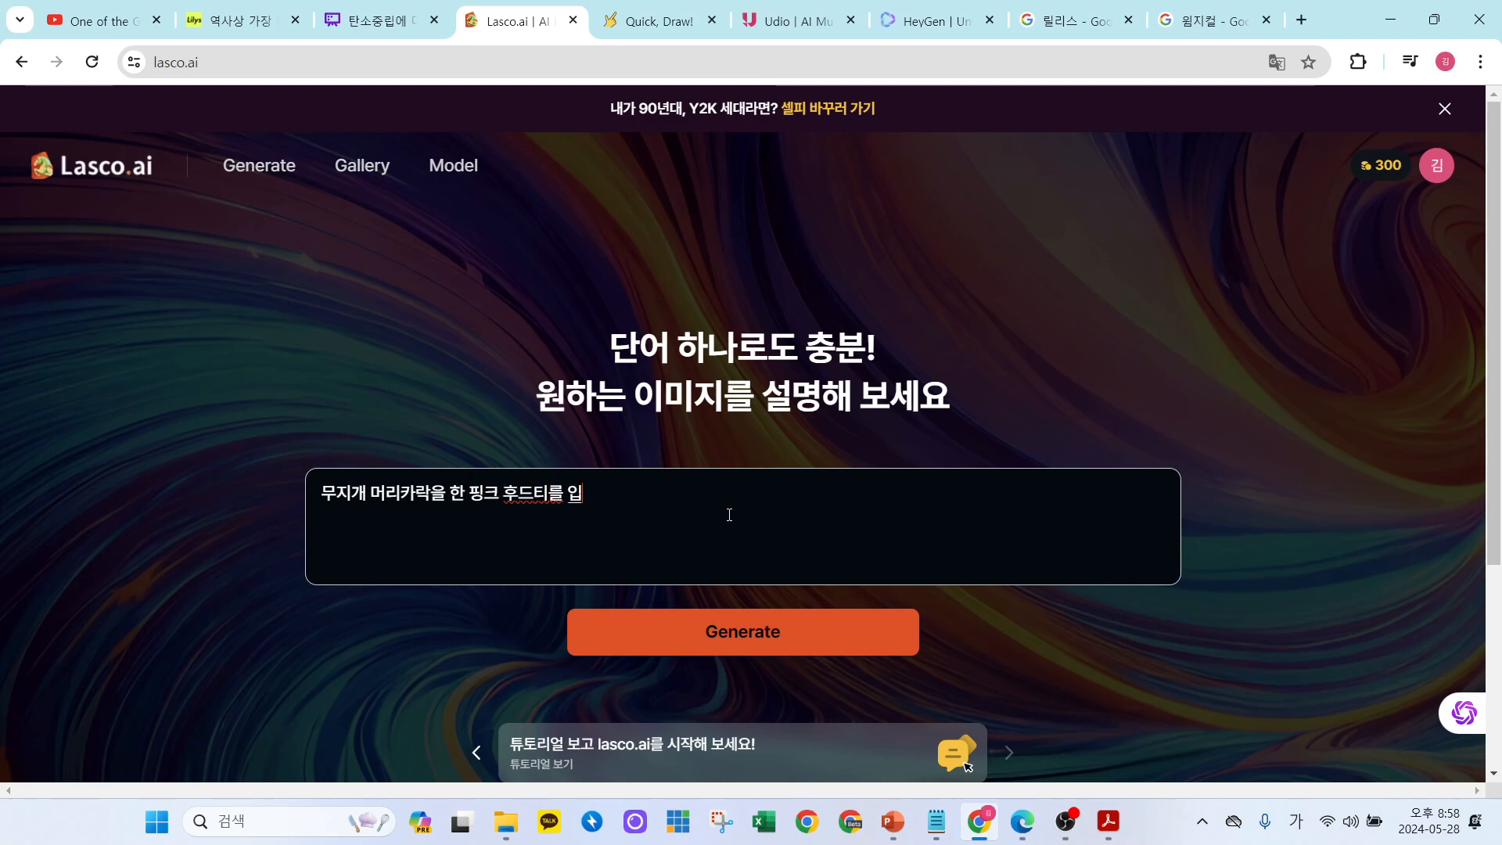
{"action": "type", "text": "여성을 그려줘"}
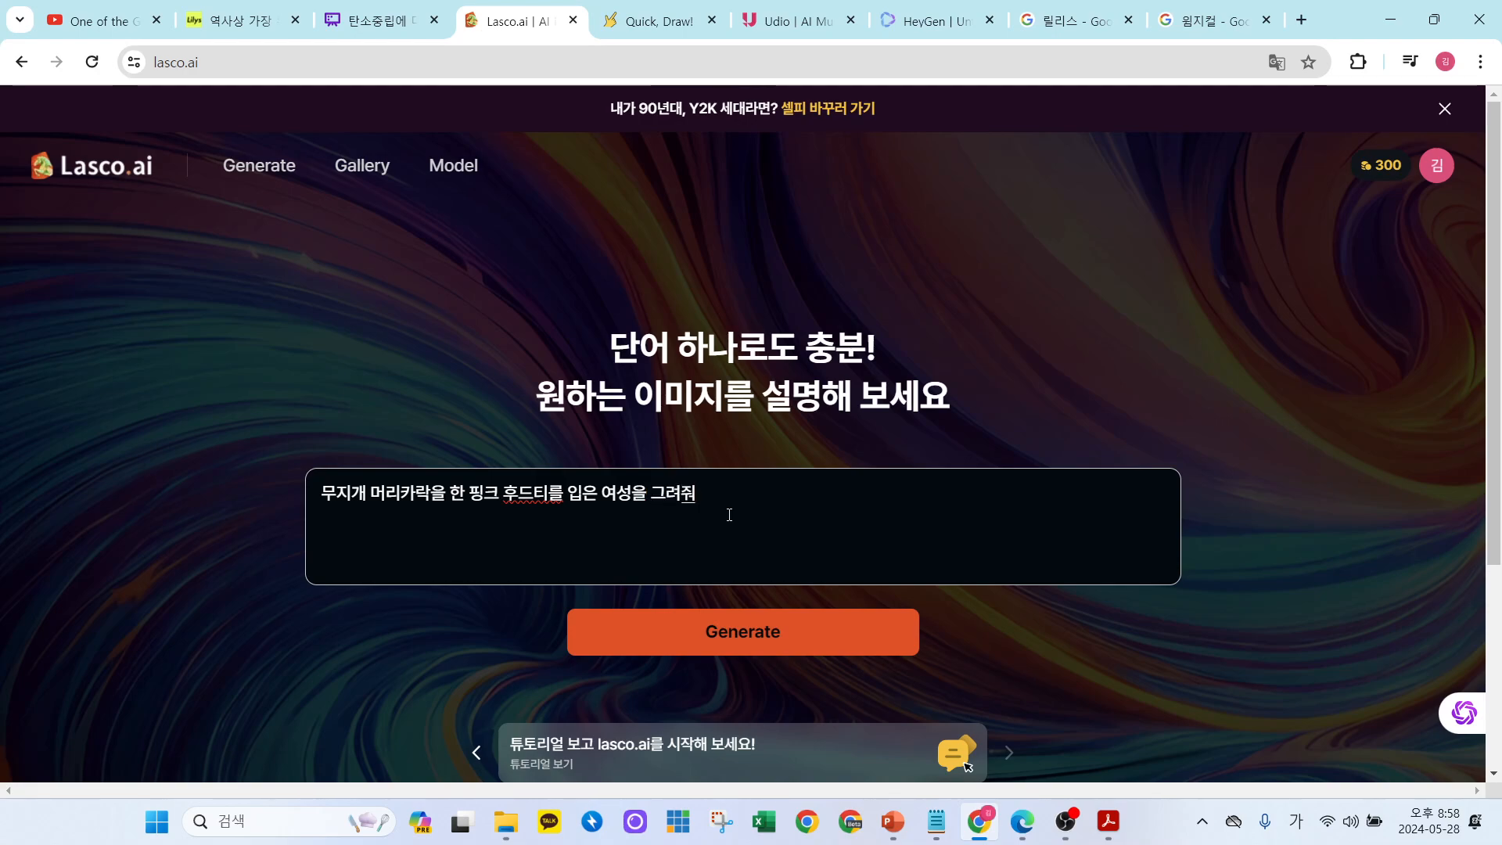
Generate images from the entered description and bring the results into view.
{"action": "scroll", "coordinate": [726, 590], "scroll_direction": "down", "scroll_amount": 4}
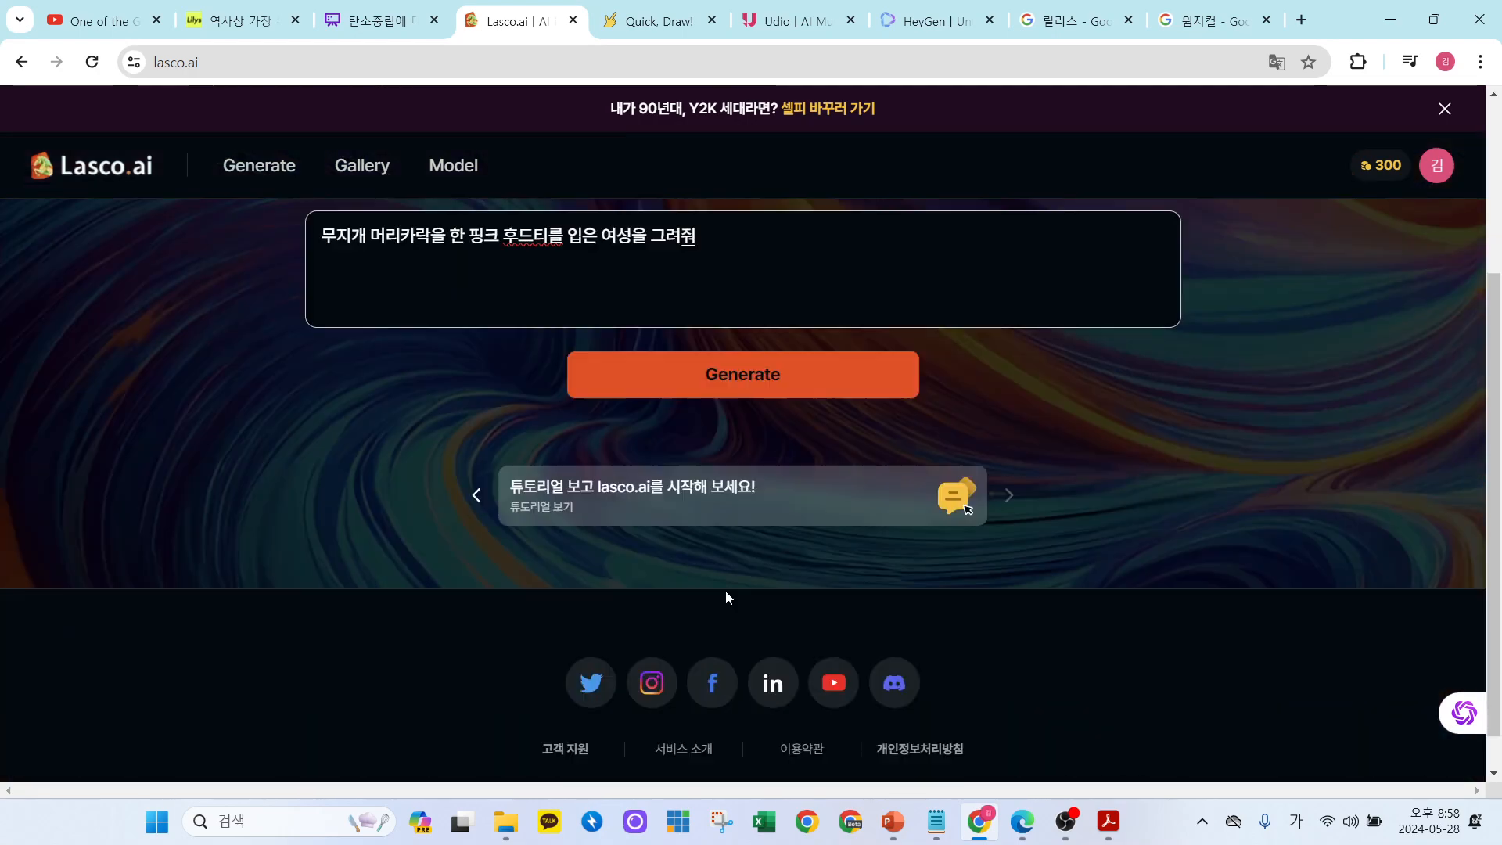
{"action": "scroll", "coordinate": [762, 676], "scroll_direction": "up", "scroll_amount": 4}
{"action": "left_click", "coordinate": [748, 640]}
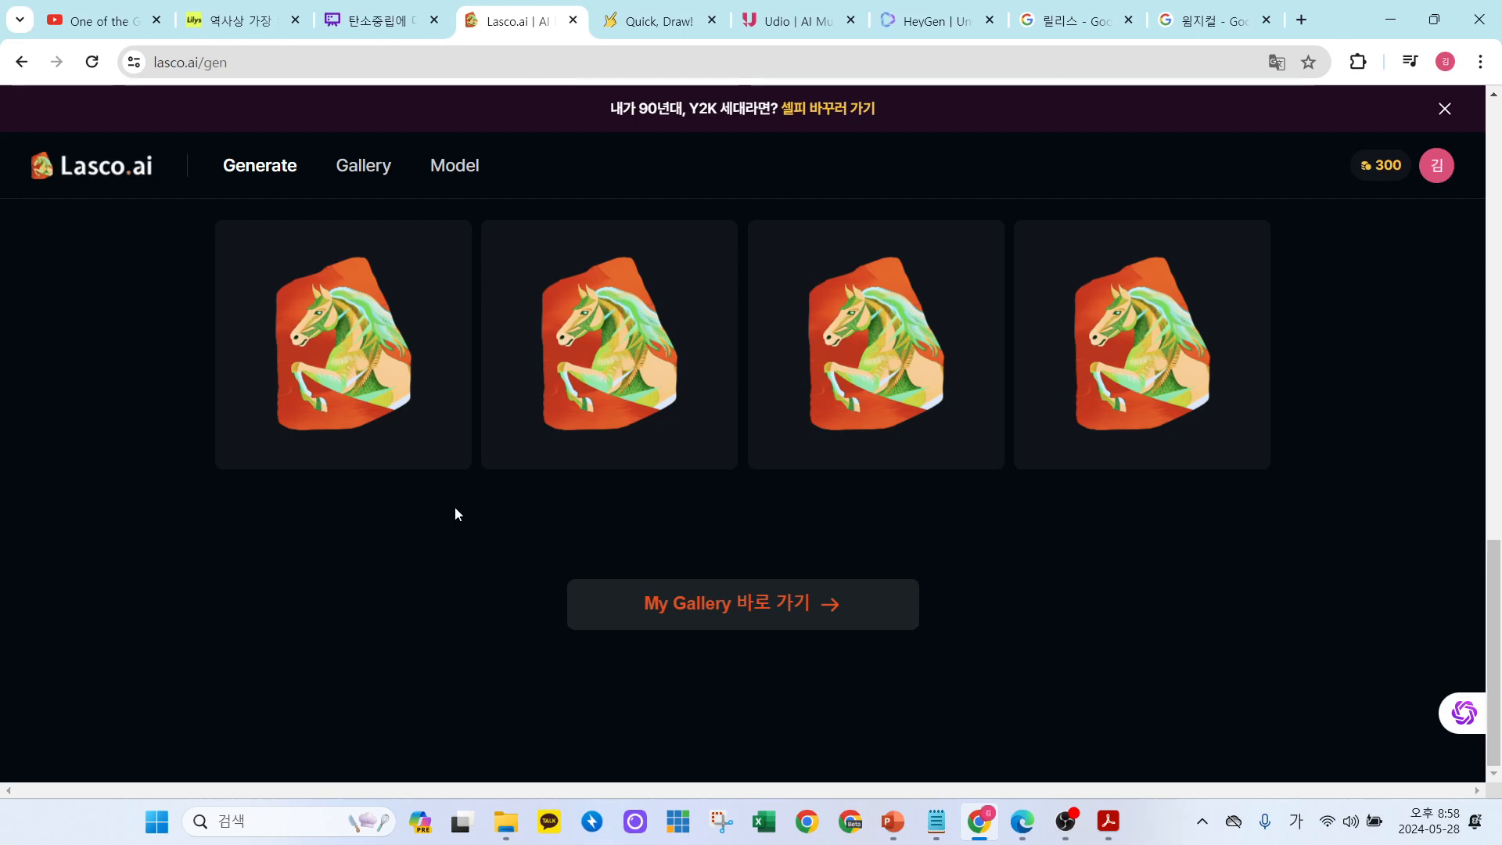
{"action": "left_click", "coordinate": [909, 202]}
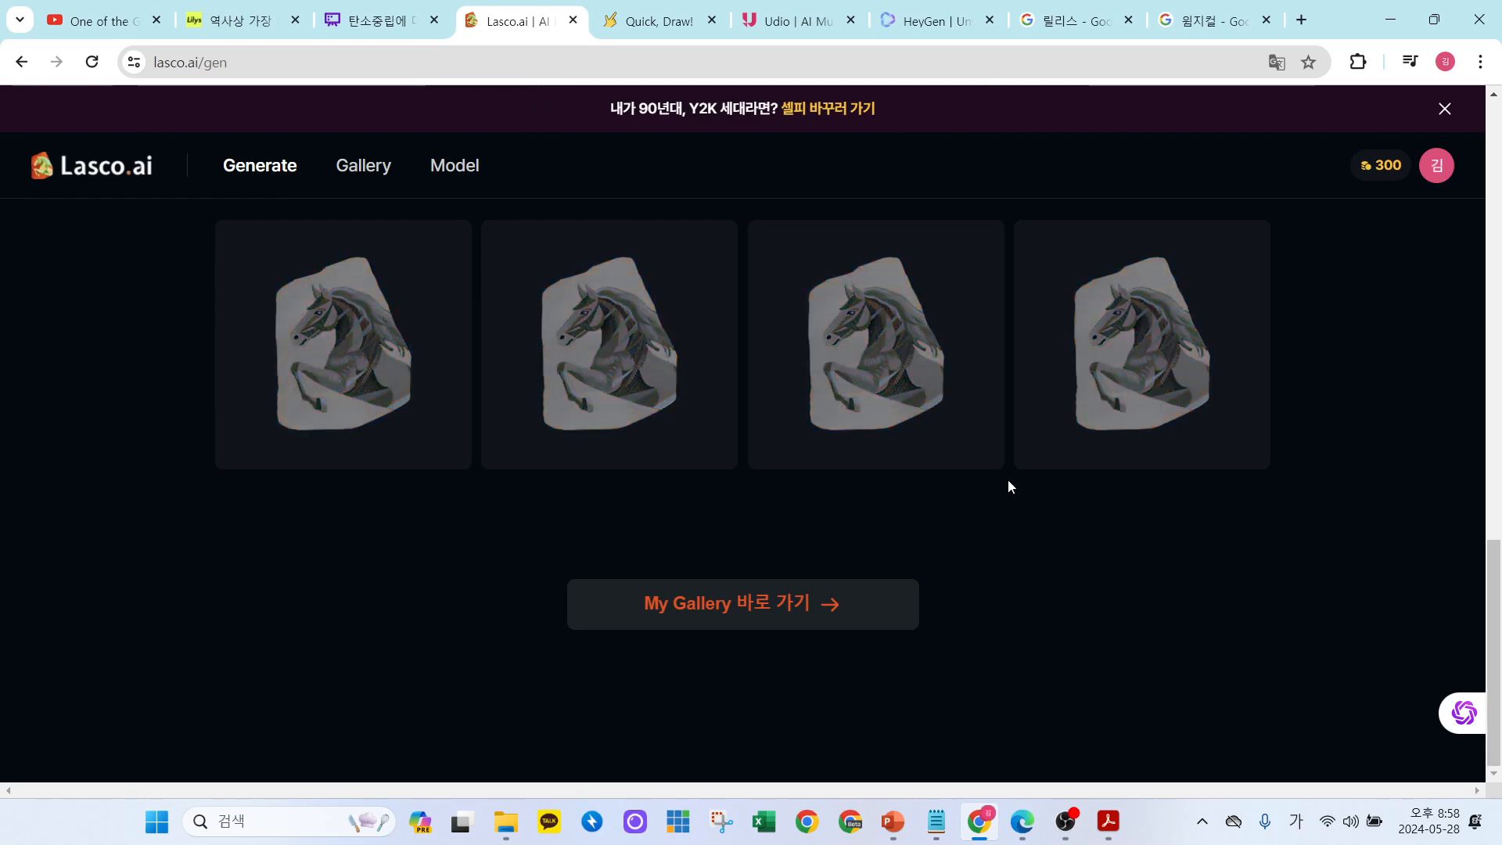
{"action": "scroll", "coordinate": [1009, 480], "scroll_direction": "up", "scroll_amount": 2}
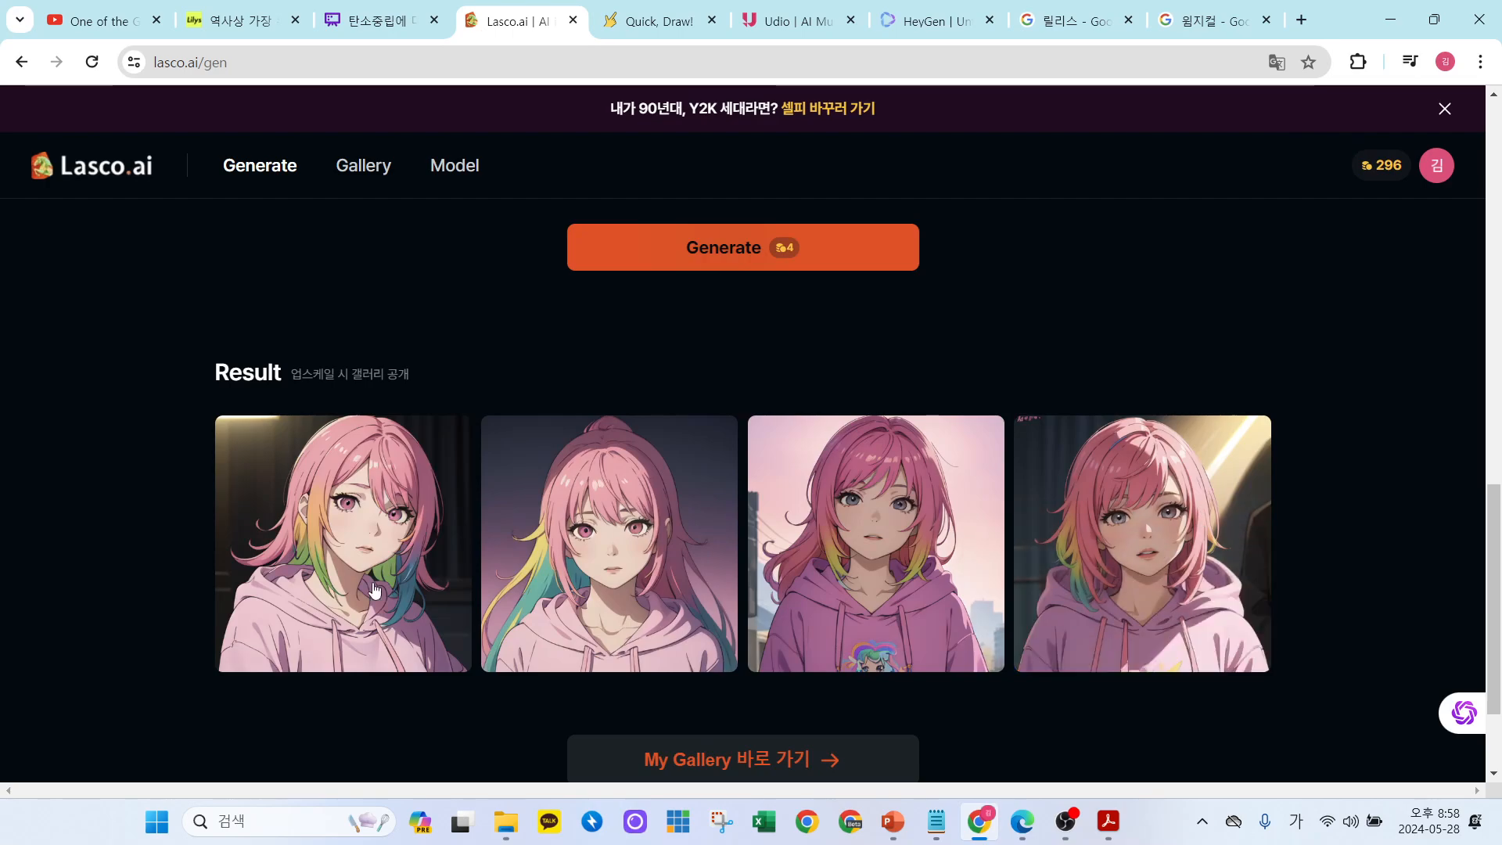
Select the Detail Asian Realistic model and generate another set of images from the same description.
{"action": "scroll", "coordinate": [681, 554], "scroll_direction": "up", "scroll_amount": 15}
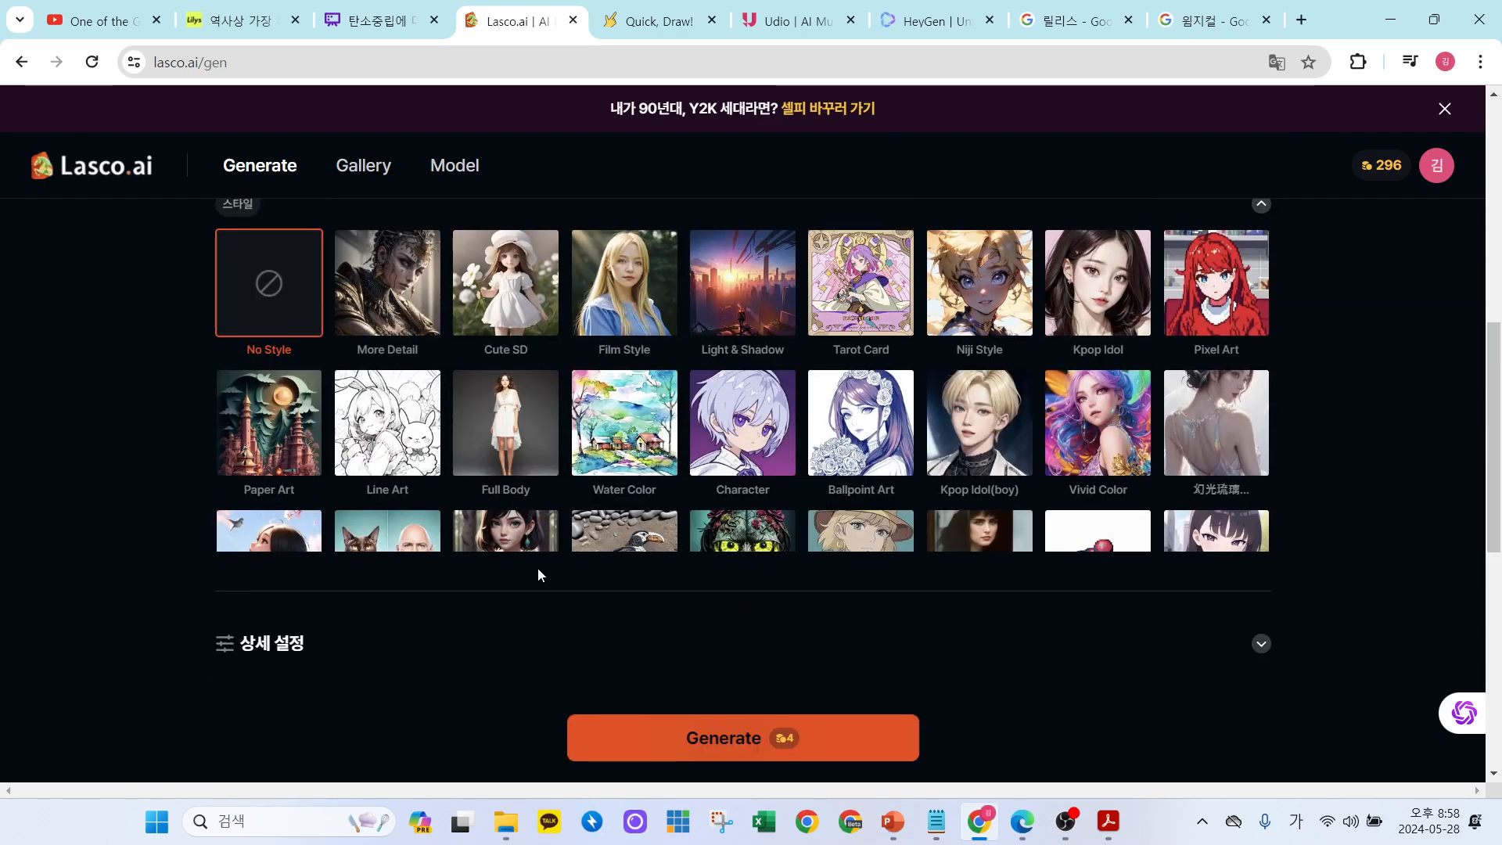
{"action": "scroll", "coordinate": [460, 340], "scroll_direction": "up", "scroll_amount": 1}
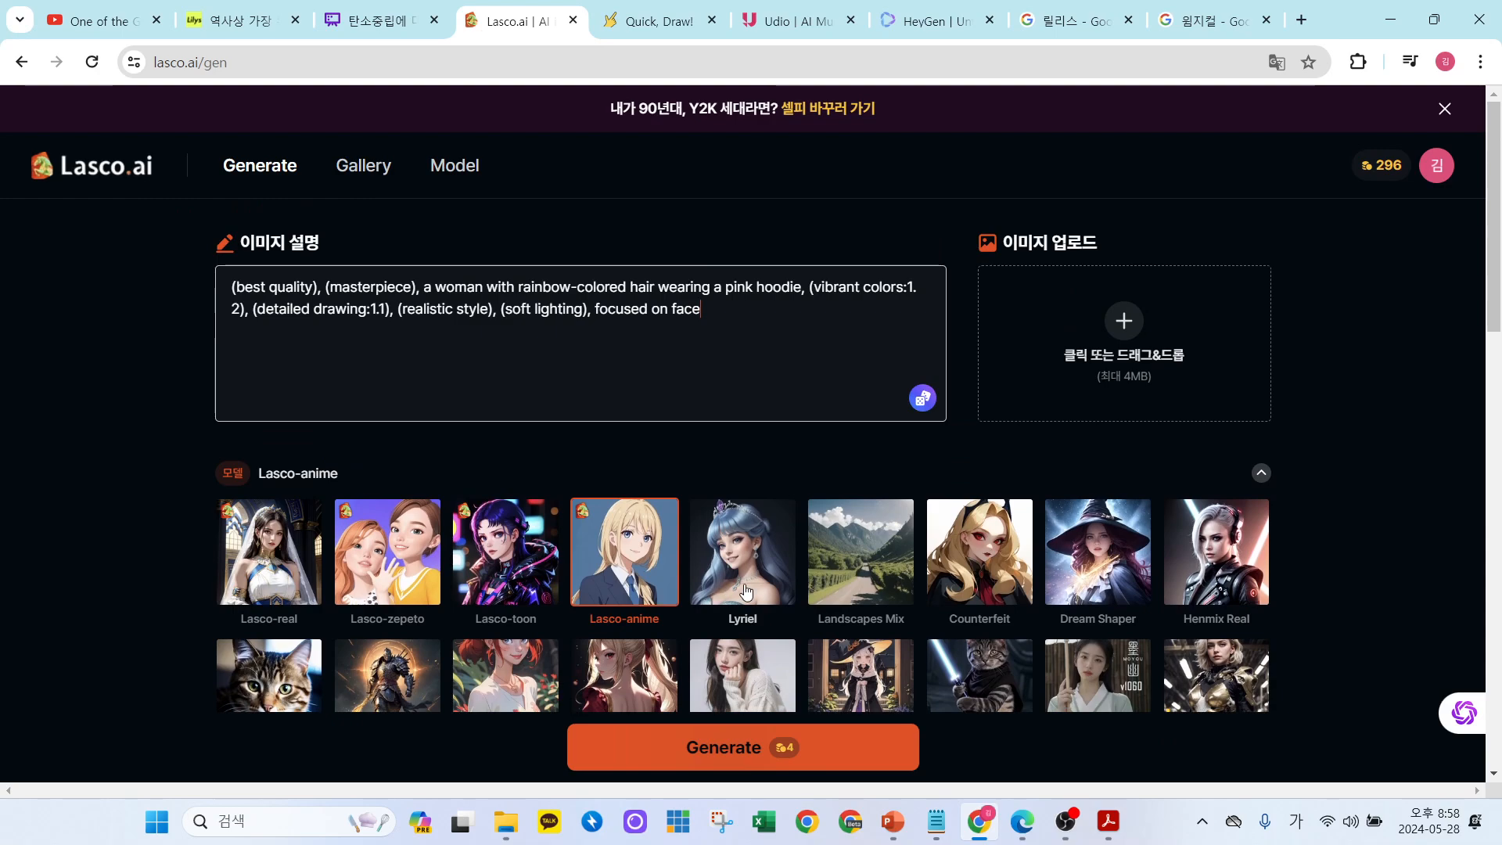
{"action": "left_click", "coordinate": [1103, 557]}
{"action": "scroll", "coordinate": [825, 579], "scroll_direction": "down", "scroll_amount": 3}
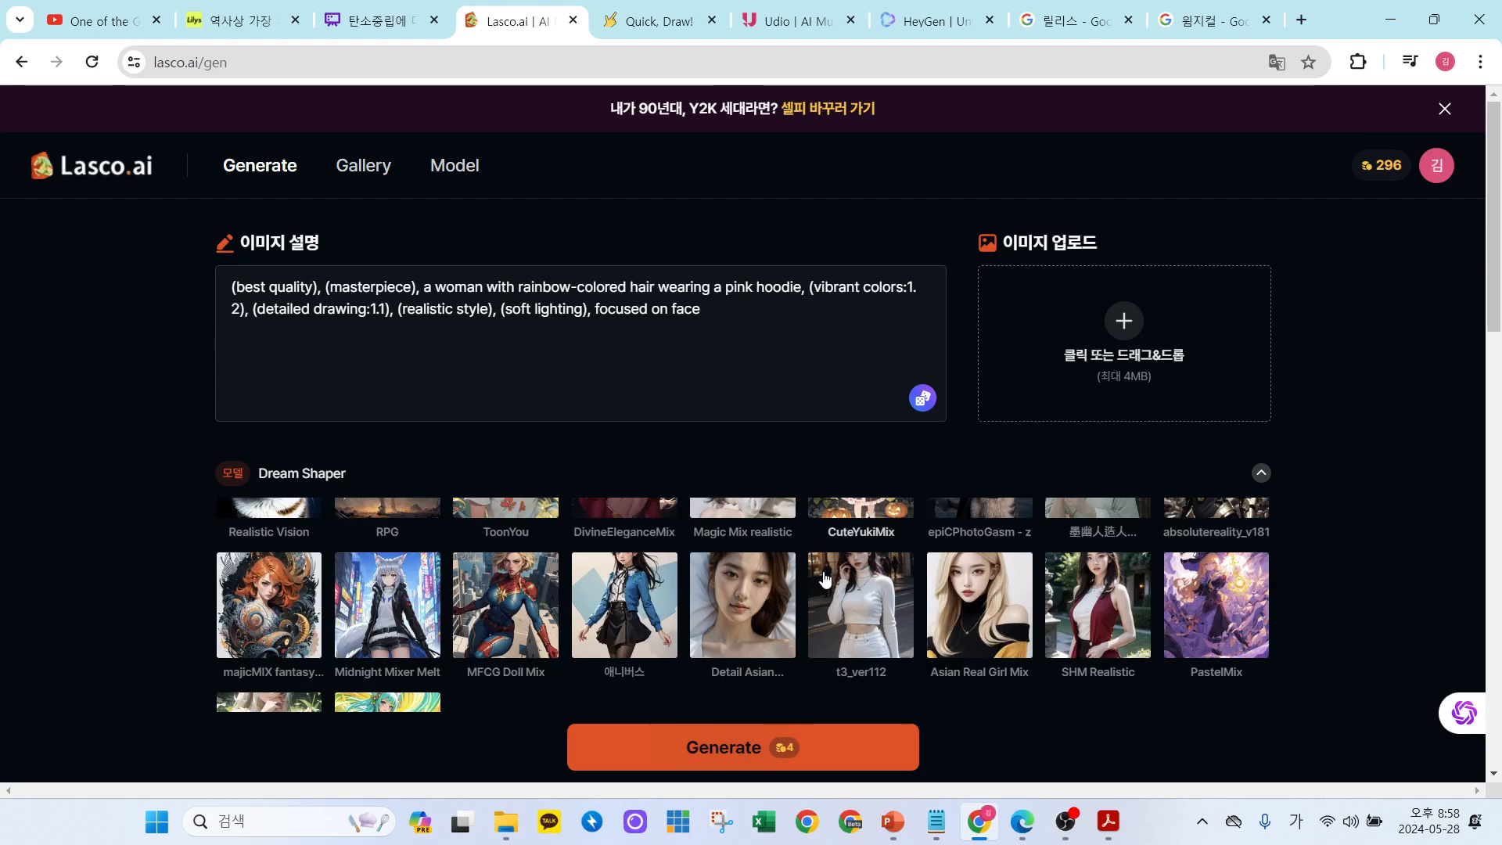
{"action": "left_click", "coordinate": [749, 624]}
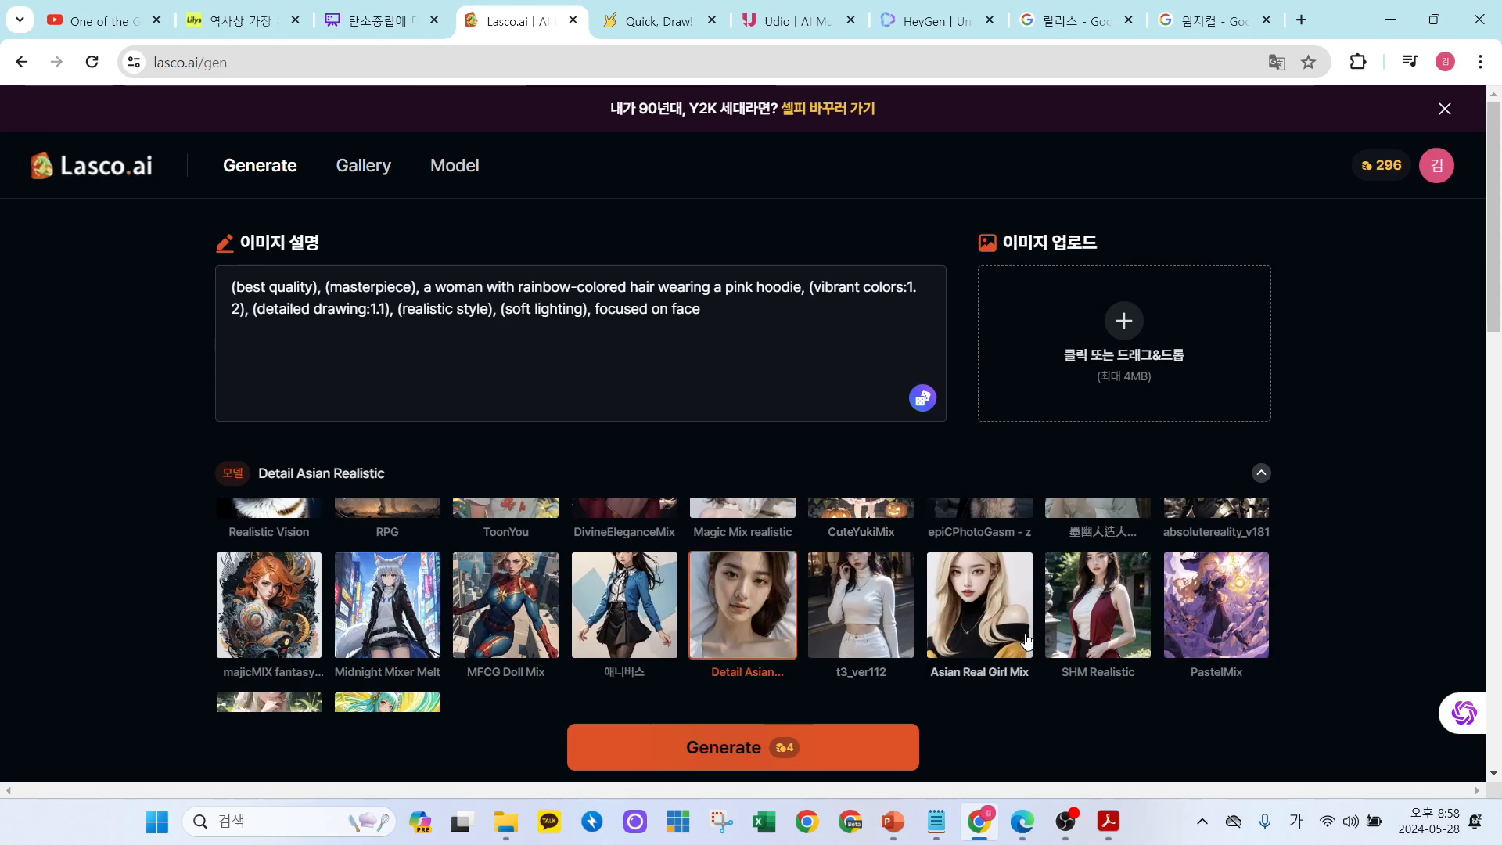
{"action": "scroll", "coordinate": [938, 626], "scroll_direction": "up", "scroll_amount": 3}
{"action": "scroll", "coordinate": [763, 678], "scroll_direction": "down", "scroll_amount": 3}
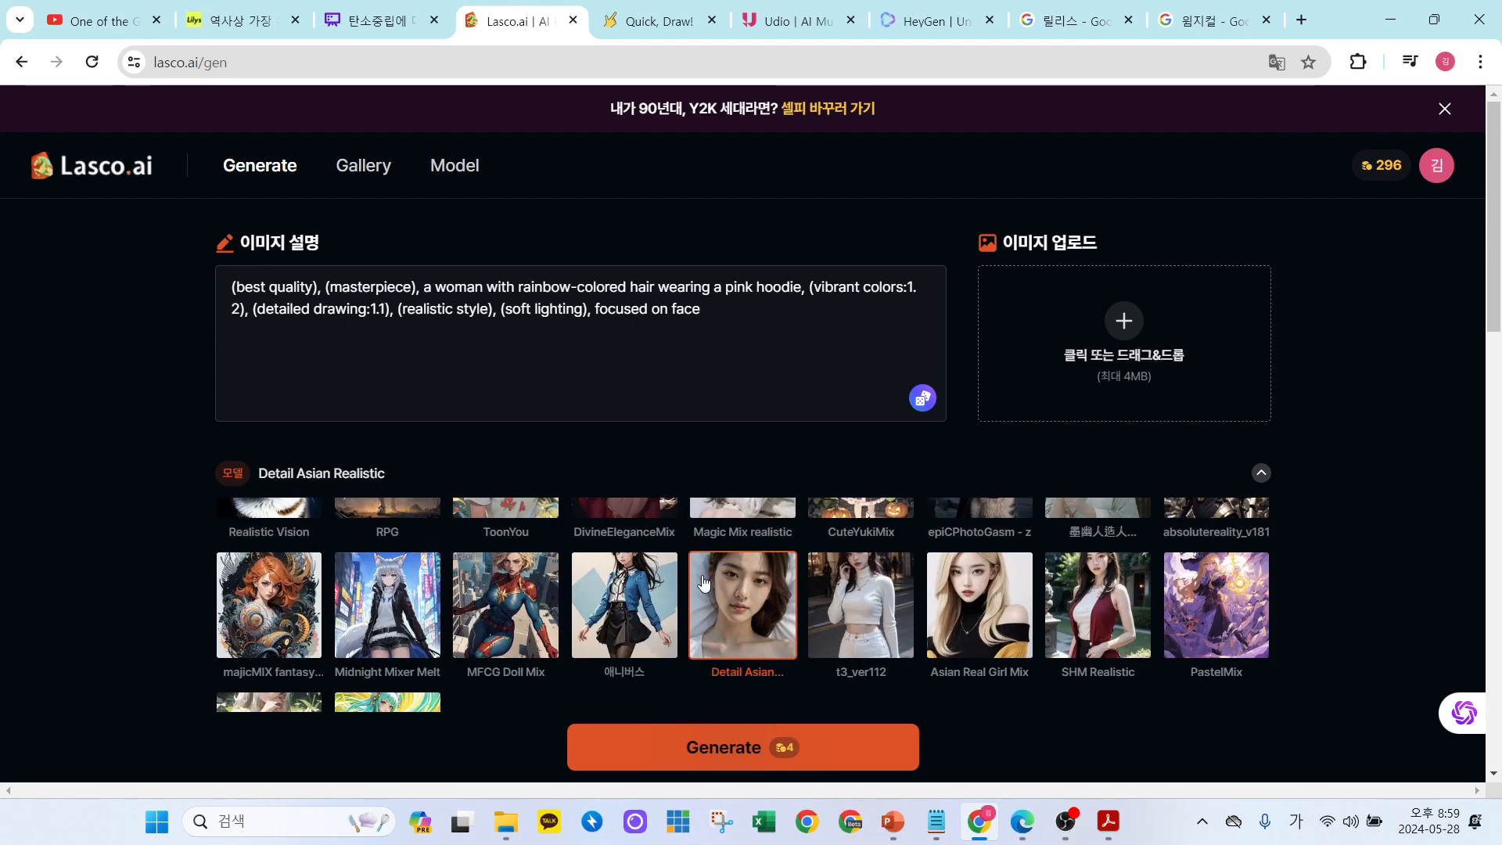
{"action": "scroll", "coordinate": [762, 616], "scroll_direction": "down", "scroll_amount": 1}
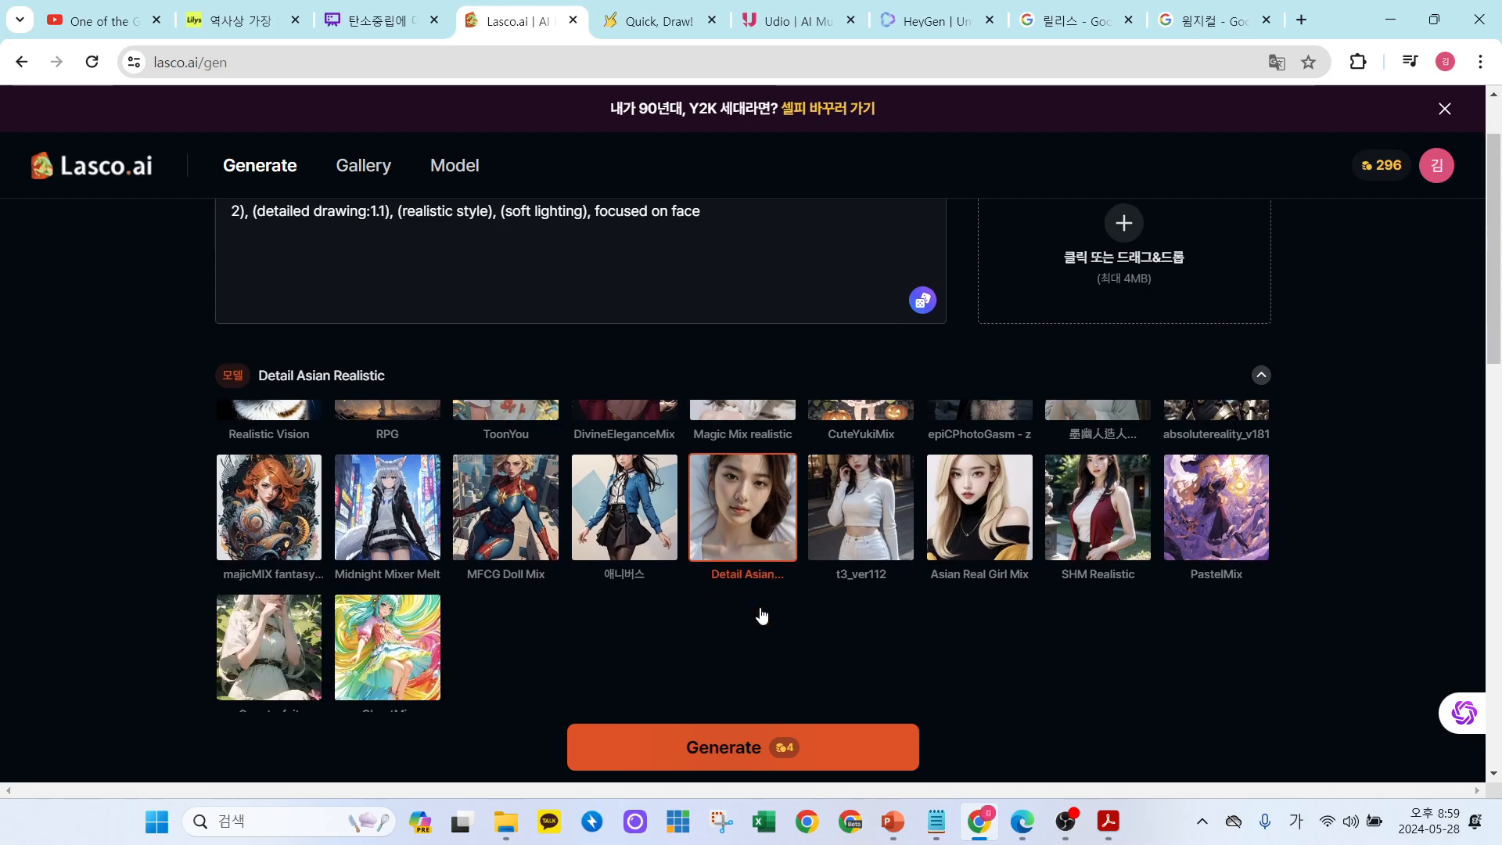
{"action": "left_click", "coordinate": [777, 749]}
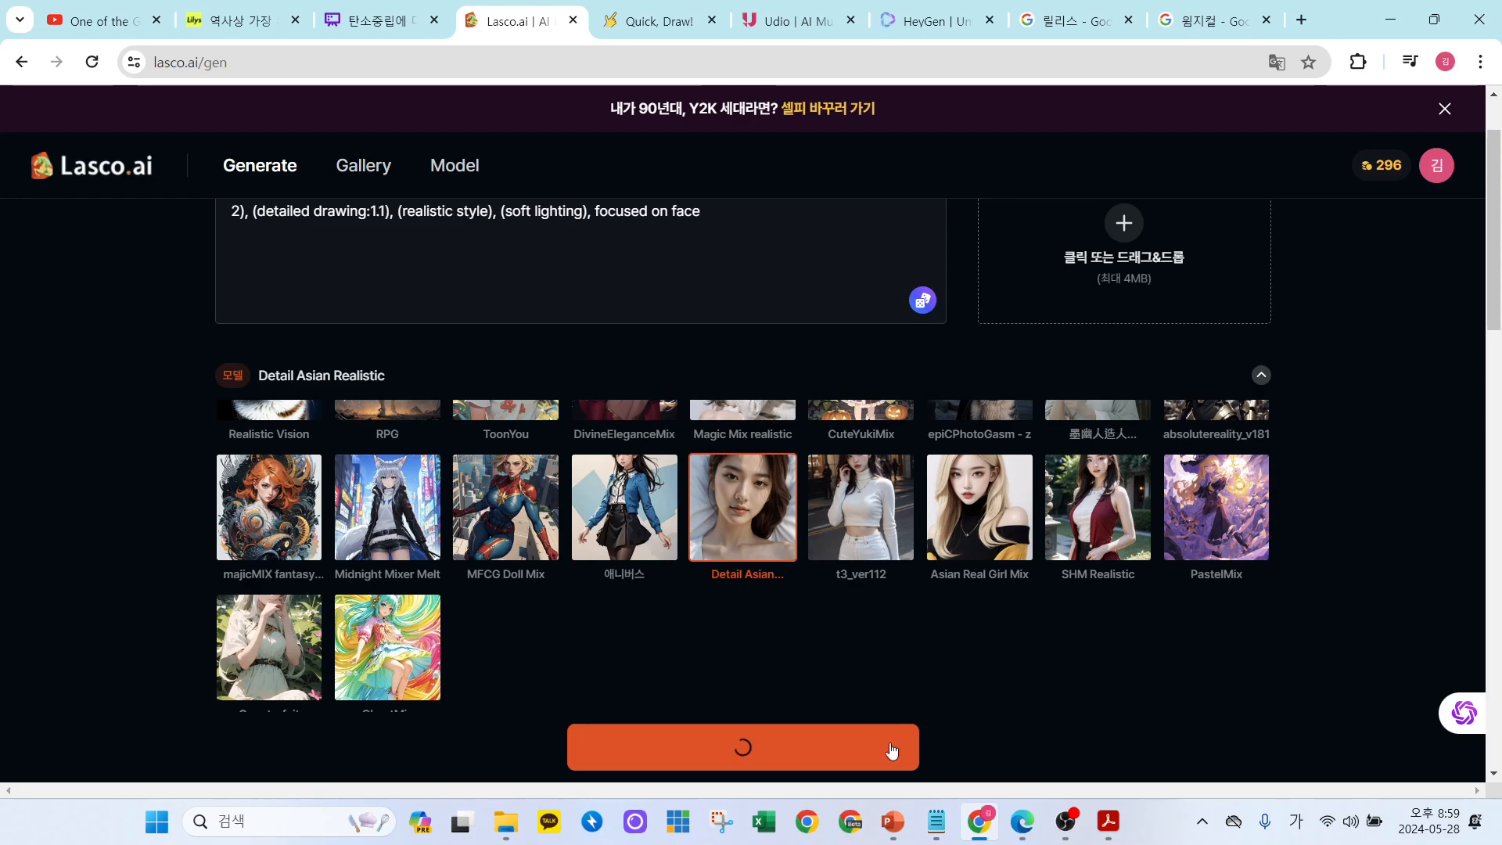
{"action": "scroll", "coordinate": [824, 755], "scroll_direction": "down", "scroll_amount": 7}
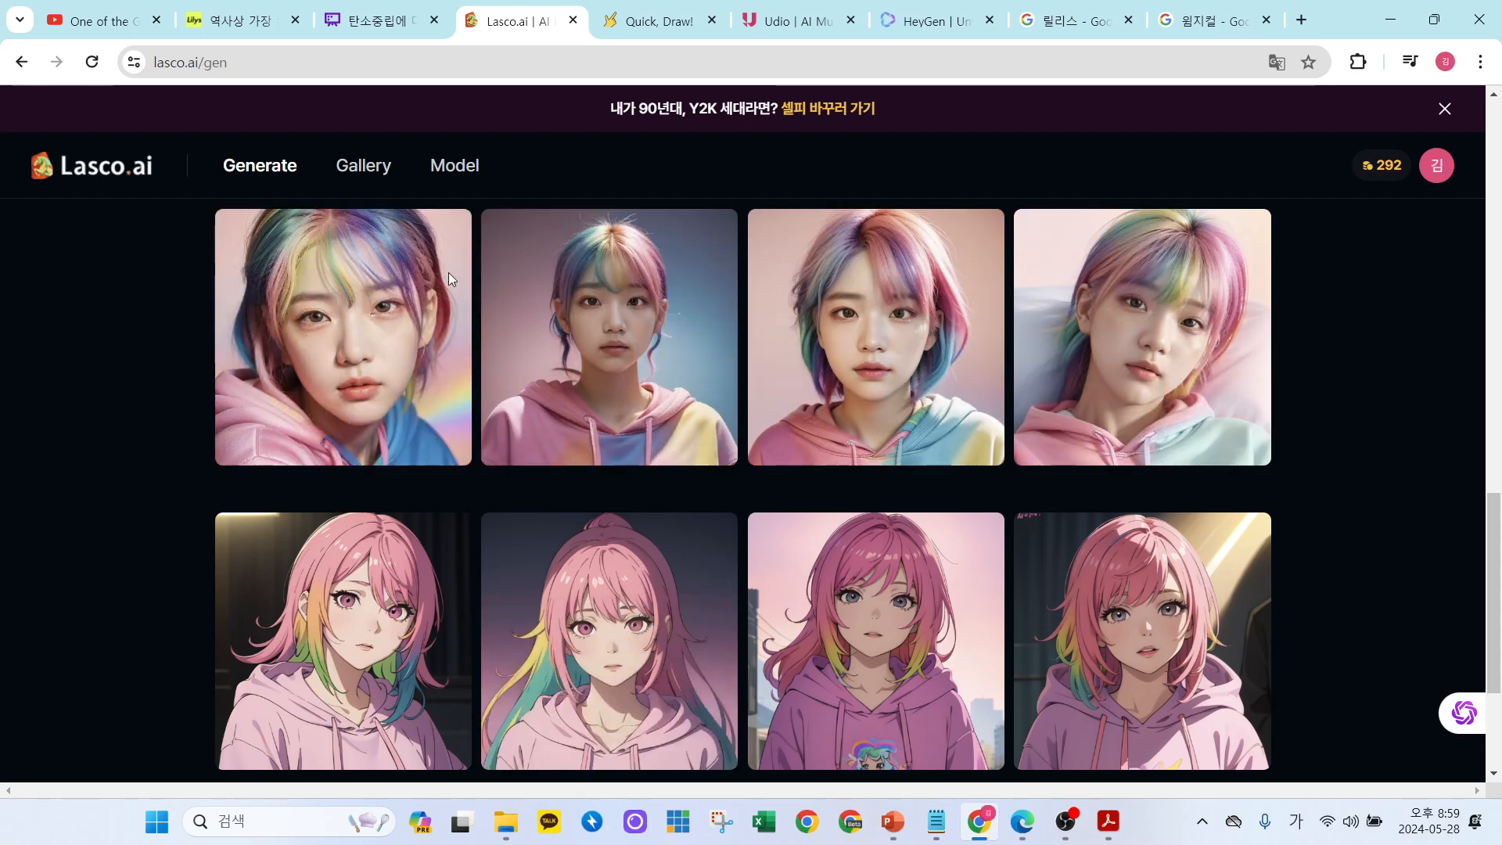
Set the image style to "You".
{"action": "scroll", "coordinate": [884, 479], "scroll_direction": "up", "scroll_amount": 6}
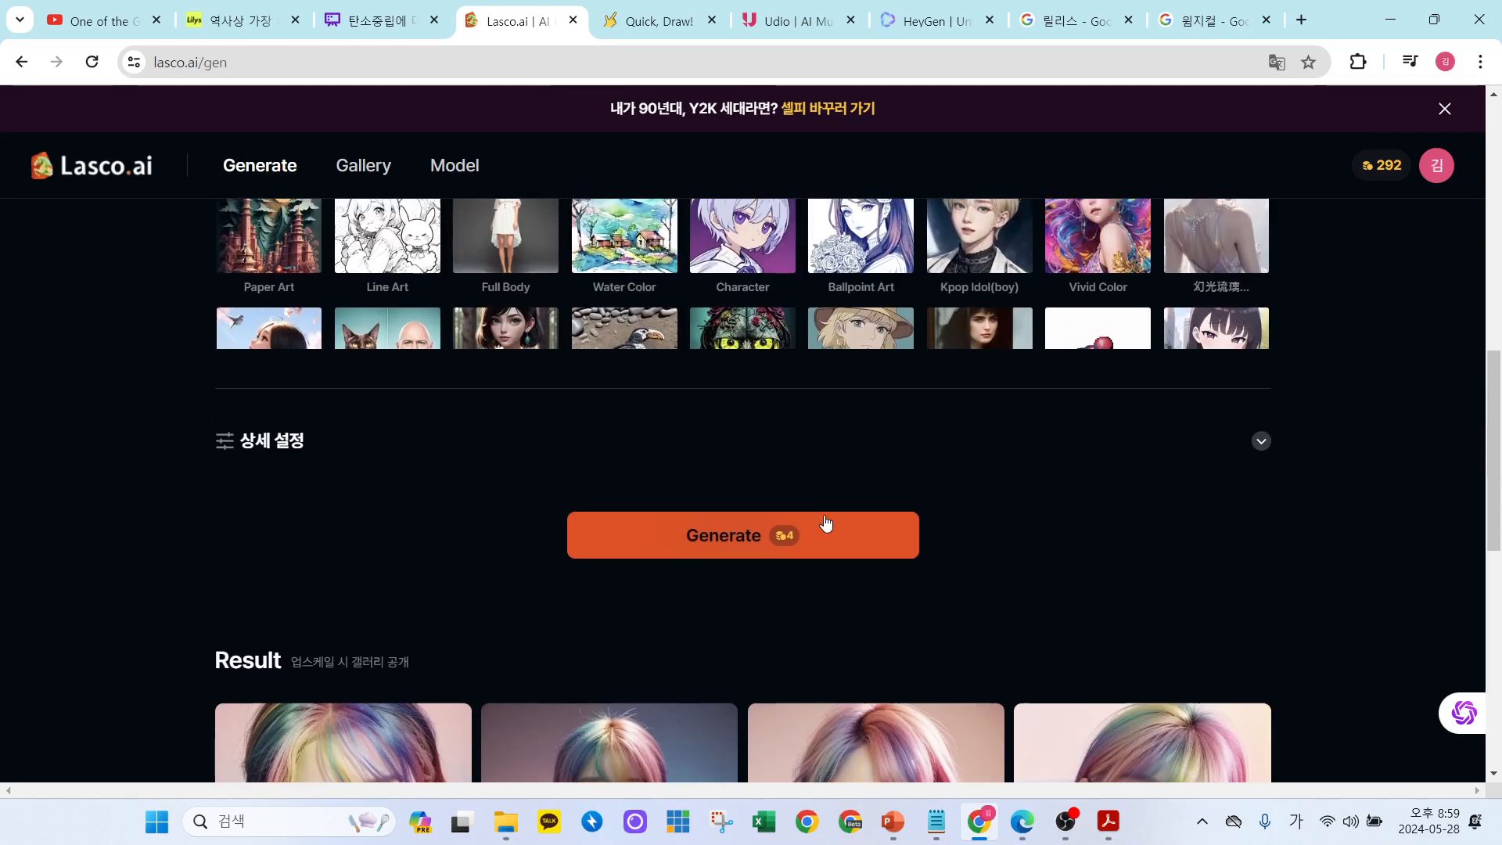
{"action": "scroll", "coordinate": [825, 523], "scroll_direction": "up", "scroll_amount": 5}
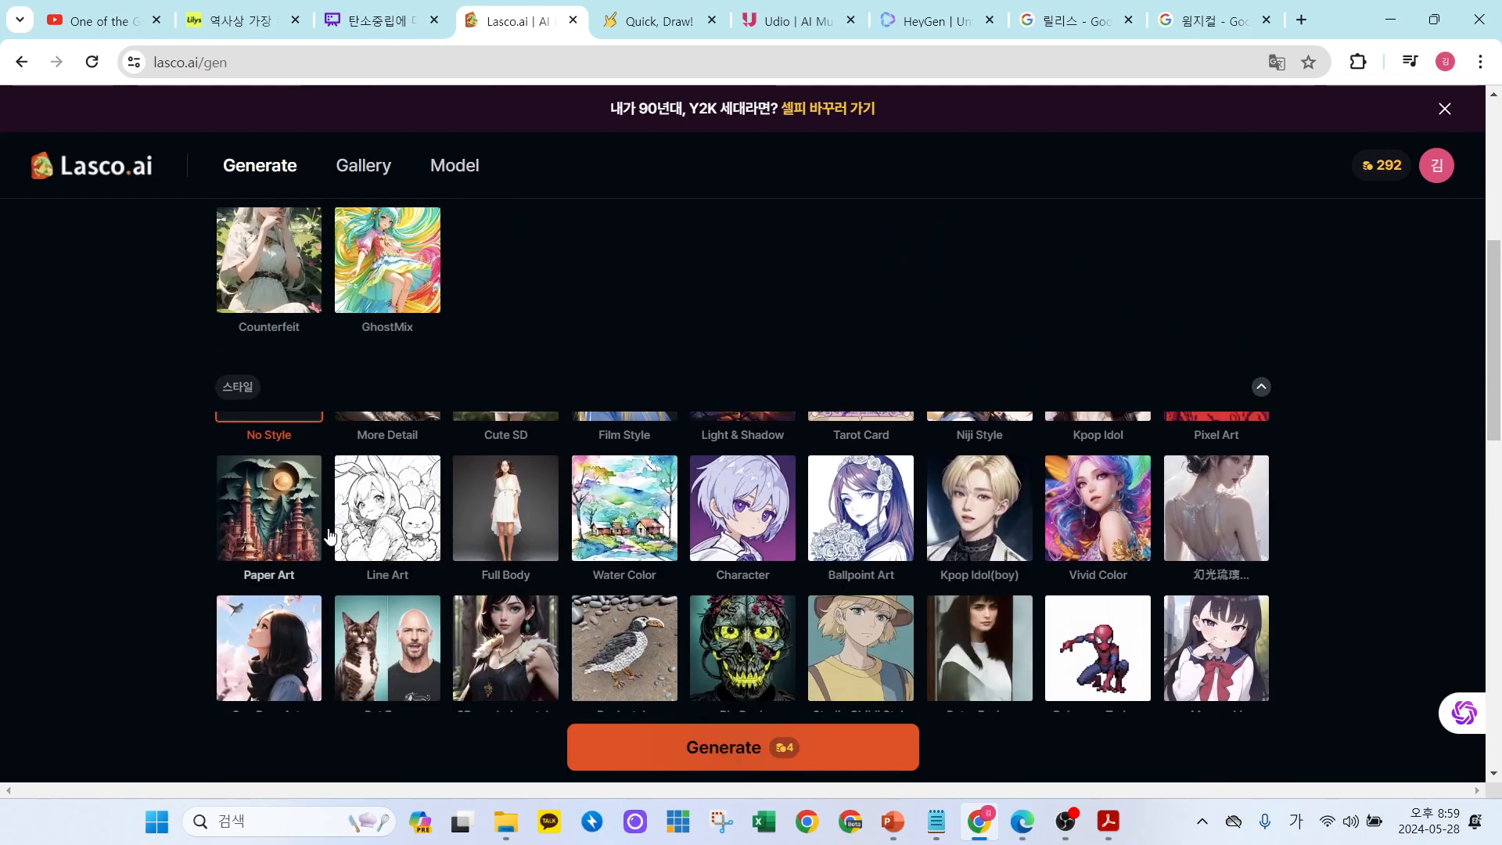
{"action": "scroll", "coordinate": [386, 527], "scroll_direction": "down", "scroll_amount": 1}
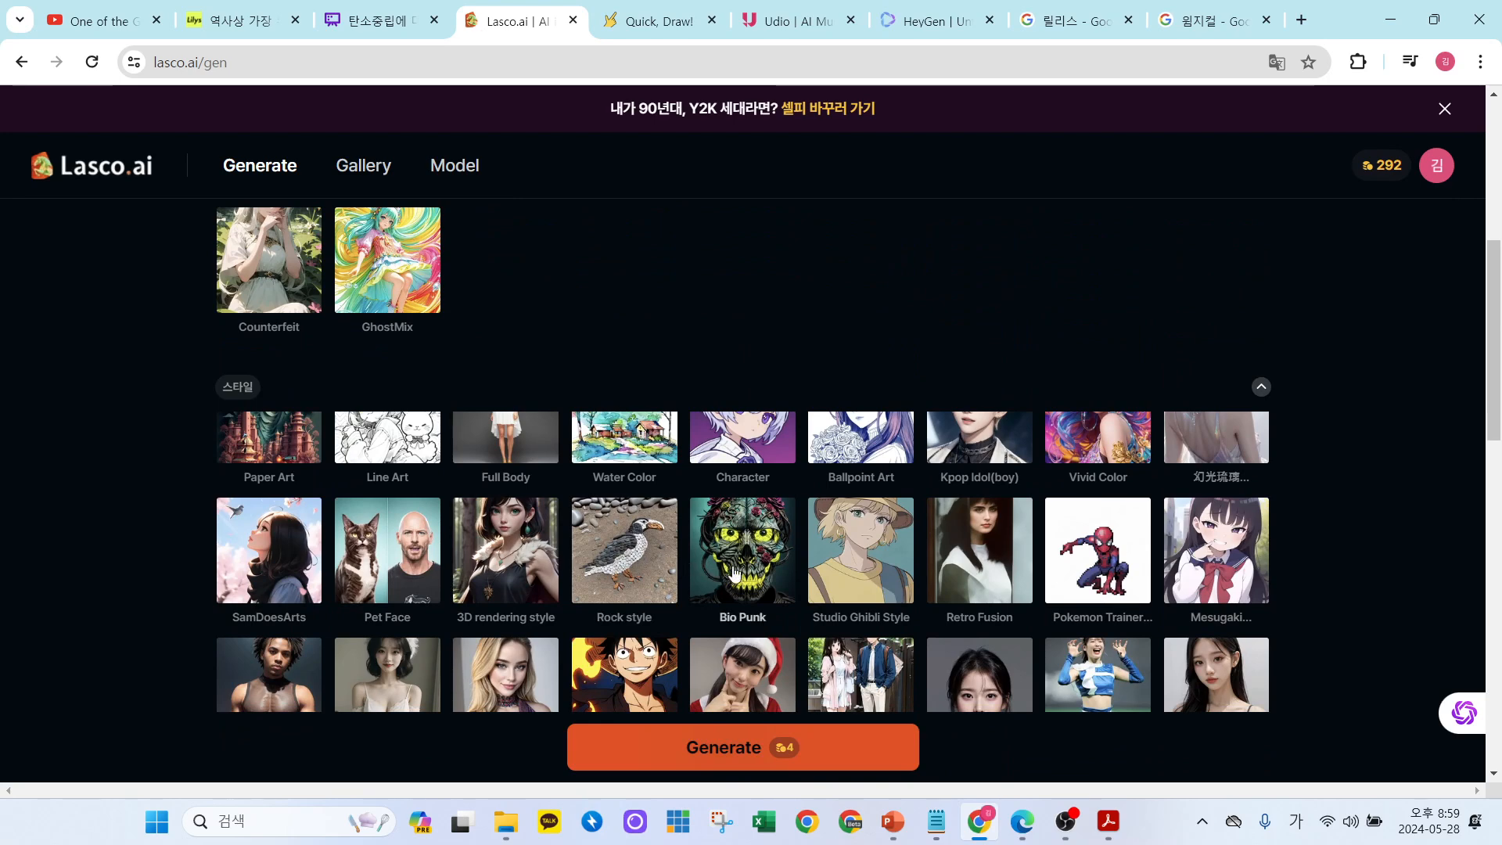
{"action": "scroll", "coordinate": [1095, 595], "scroll_direction": "down", "scroll_amount": 1}
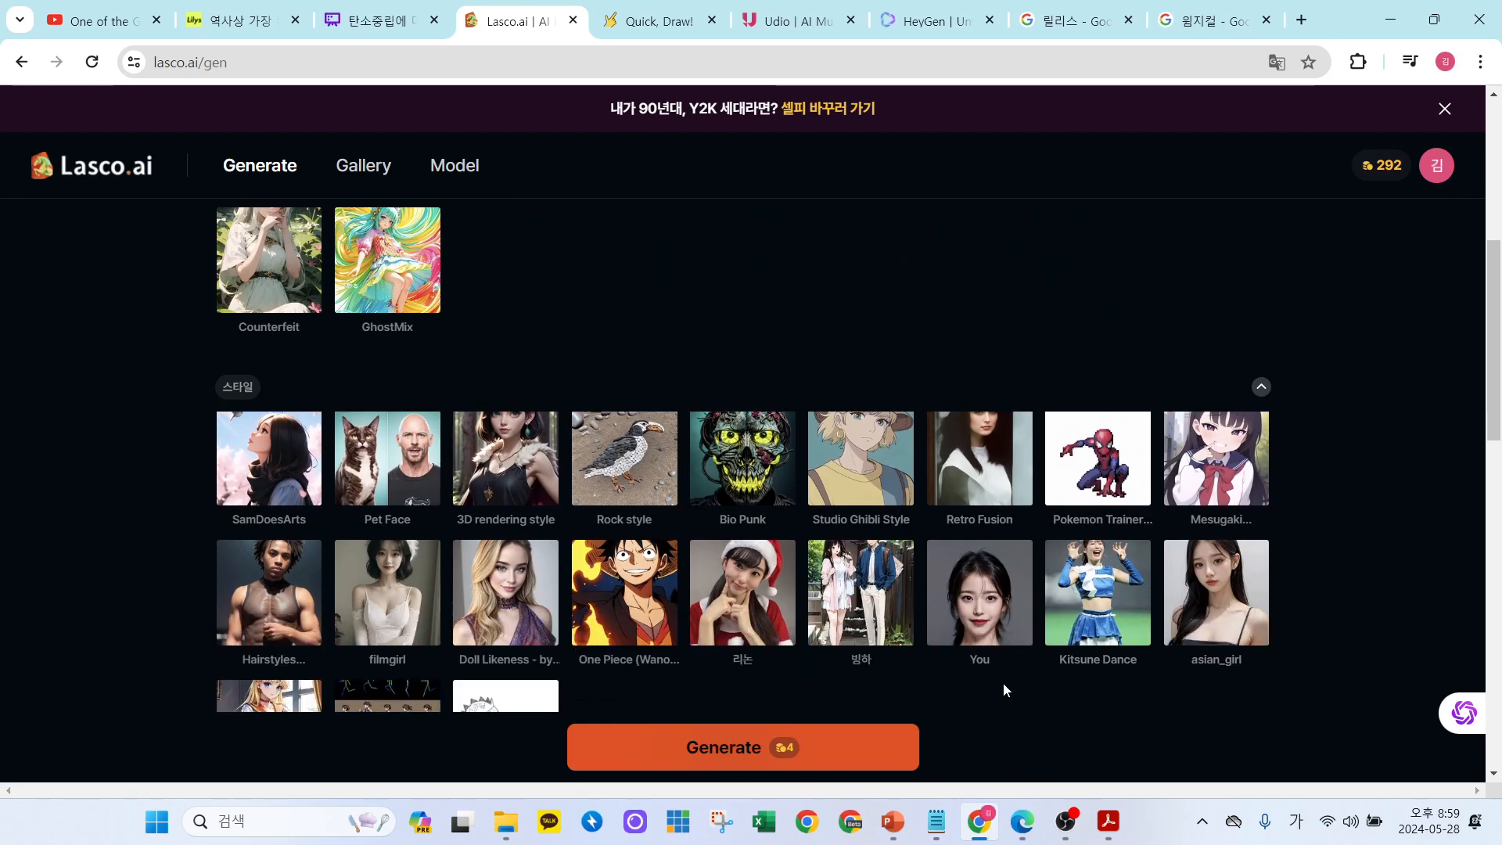
{"action": "left_click", "coordinate": [1000, 608]}
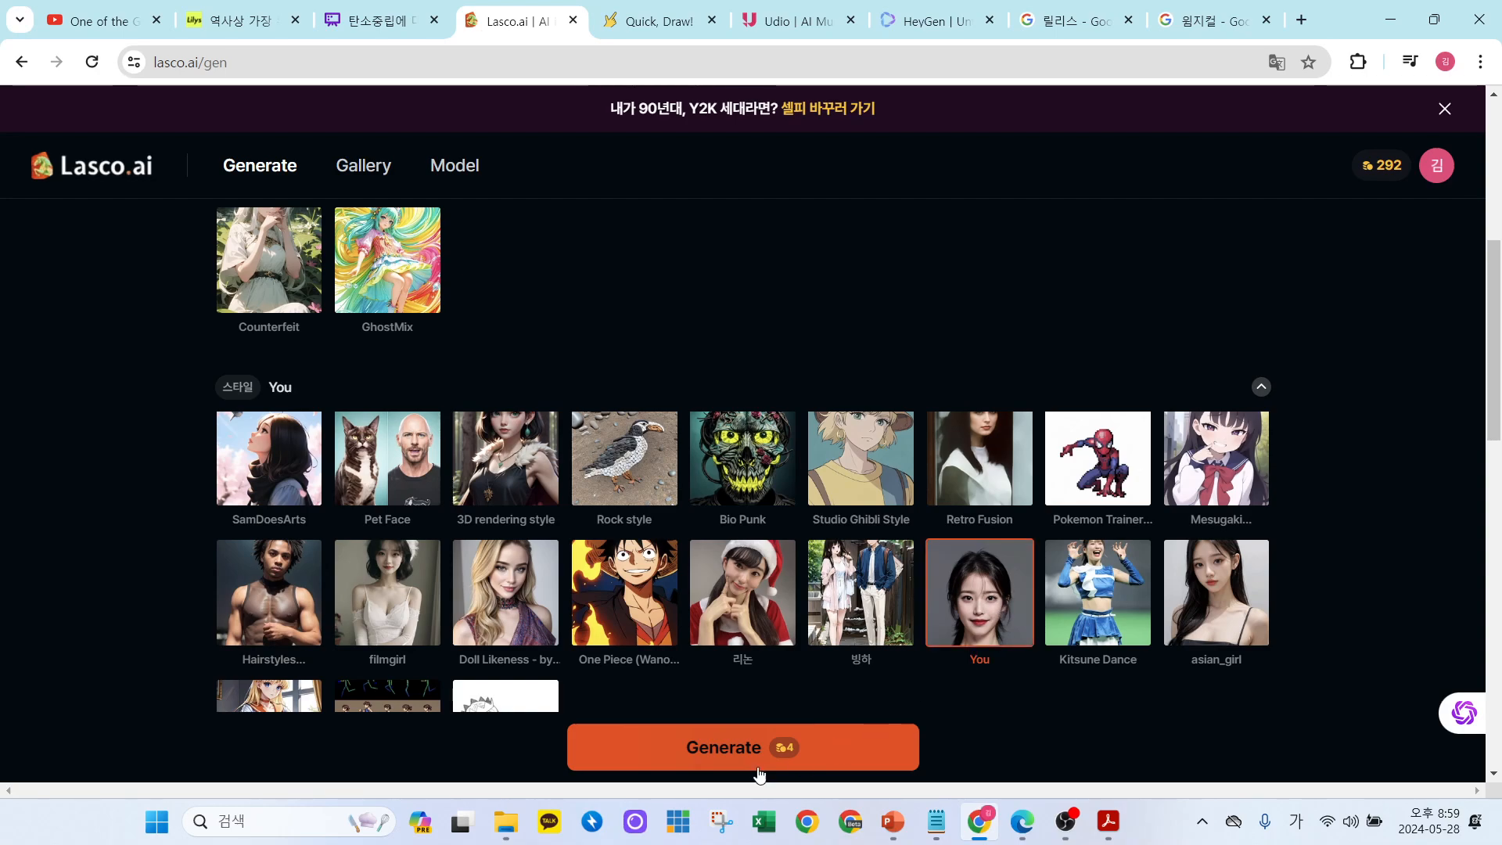
Generate images with the chosen model and style, and compare them with the earlier set.
{"action": "left_click", "coordinate": [764, 754]}
{"action": "scroll", "coordinate": [1047, 575], "scroll_direction": "down", "scroll_amount": 1}
{"action": "scroll", "coordinate": [1068, 521], "scroll_direction": "down", "scroll_amount": 5}
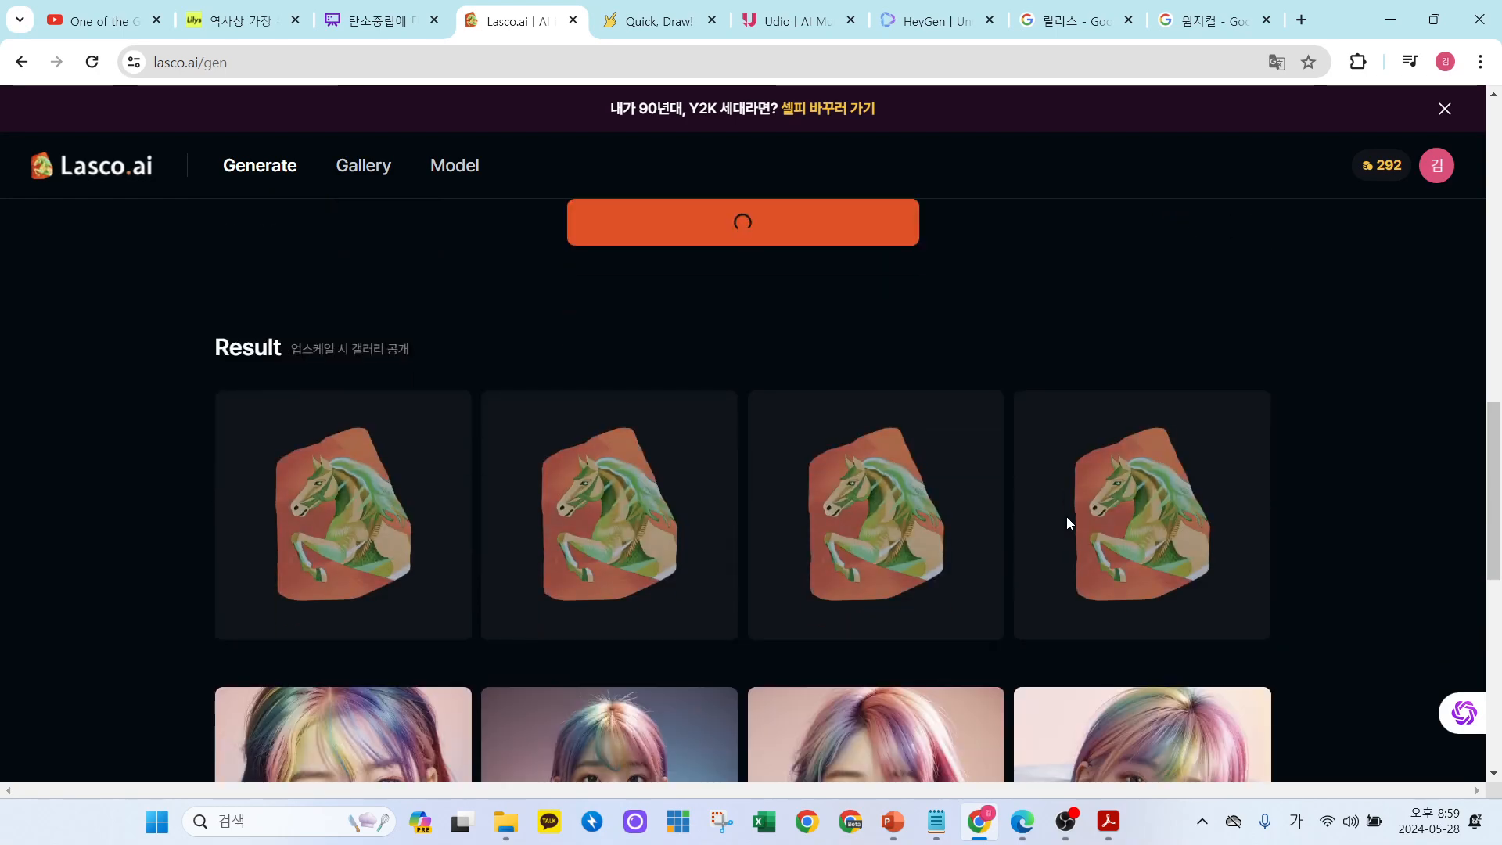
{"action": "scroll", "coordinate": [1067, 516], "scroll_direction": "down", "scroll_amount": 3}
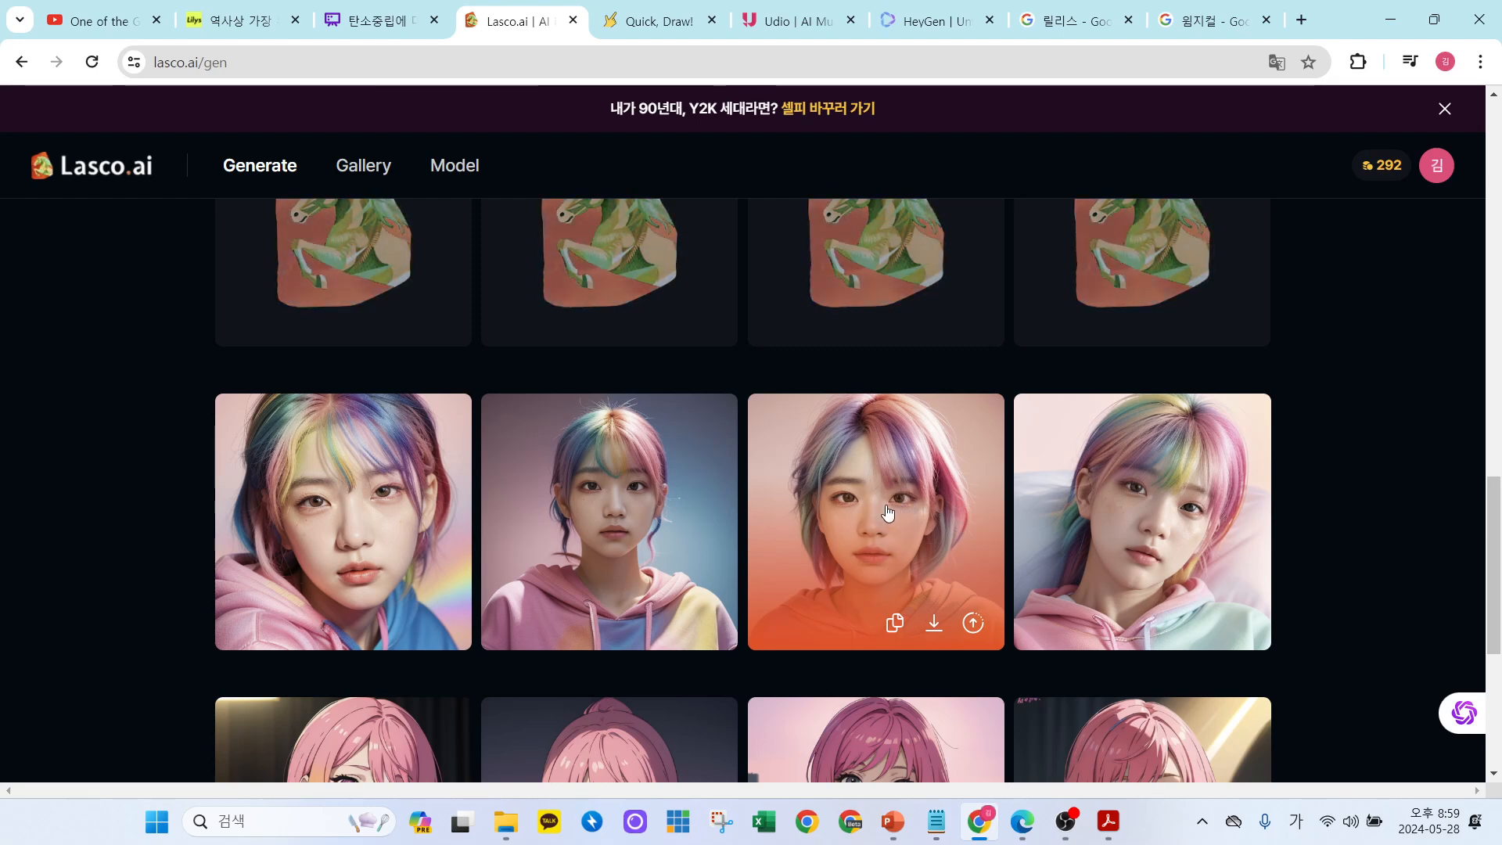
{"action": "scroll", "coordinate": [892, 512], "scroll_direction": "up", "scroll_amount": 1}
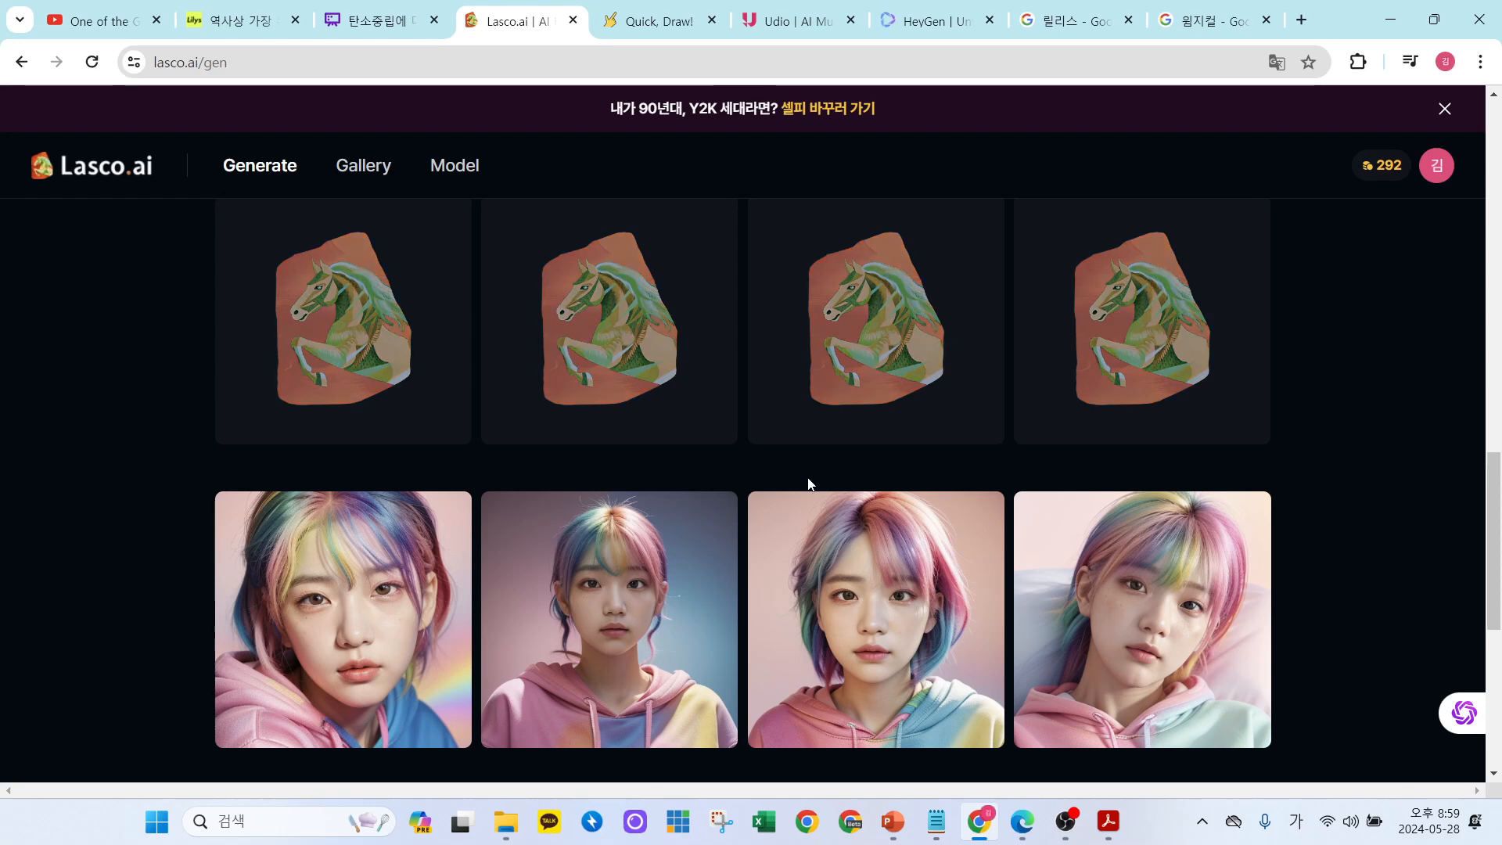
{"action": "scroll", "coordinate": [787, 490], "scroll_direction": "up", "scroll_amount": 1}
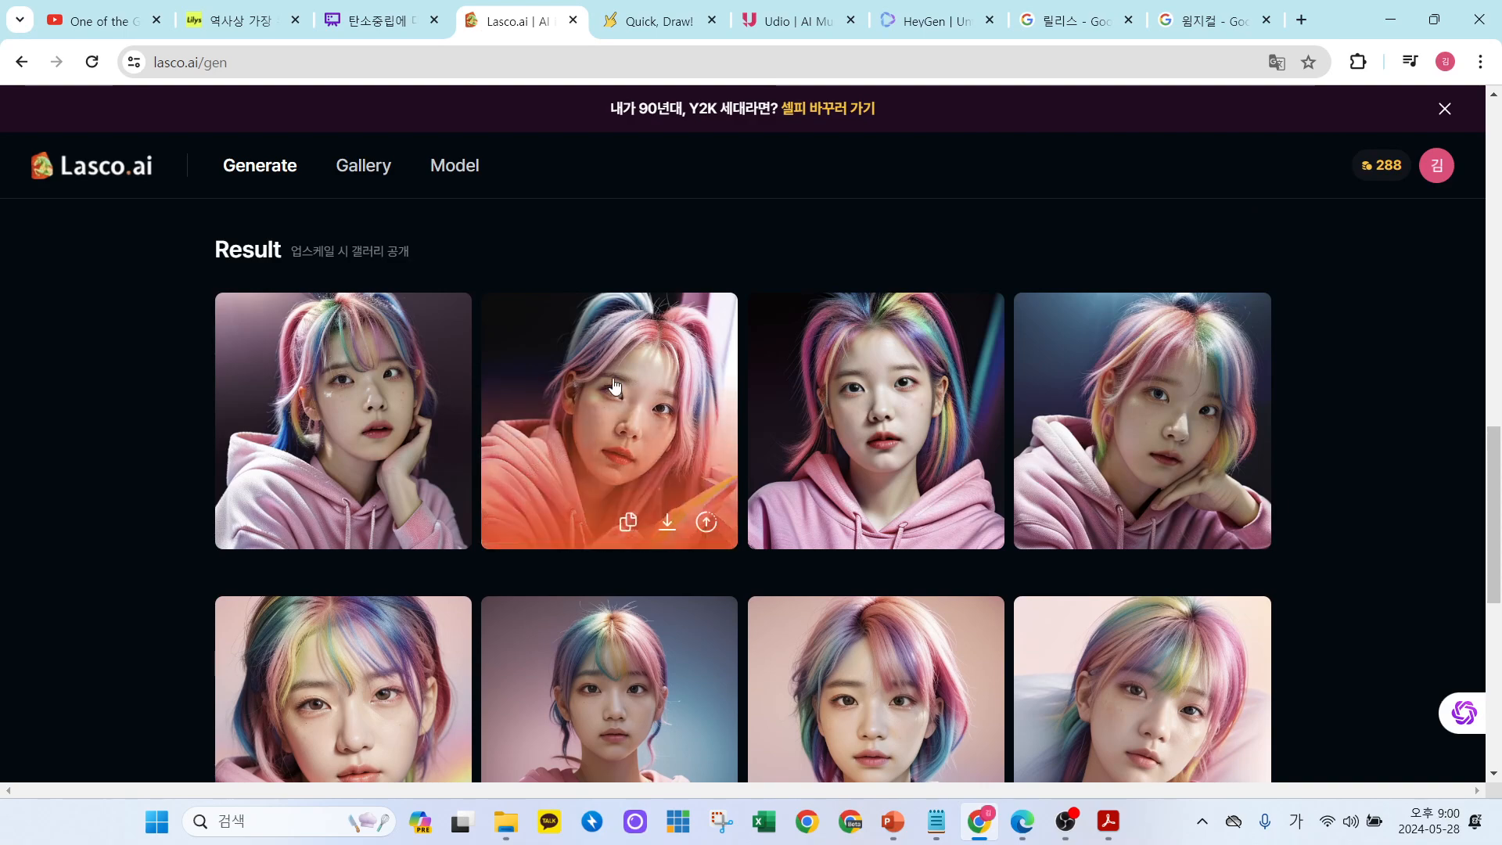
Review the newest images, the image description, and the available models and styles.
{"action": "scroll", "coordinate": [797, 588], "scroll_direction": "down", "scroll_amount": 2}
{"action": "scroll", "coordinate": [797, 588], "scroll_direction": "up", "scroll_amount": 3}
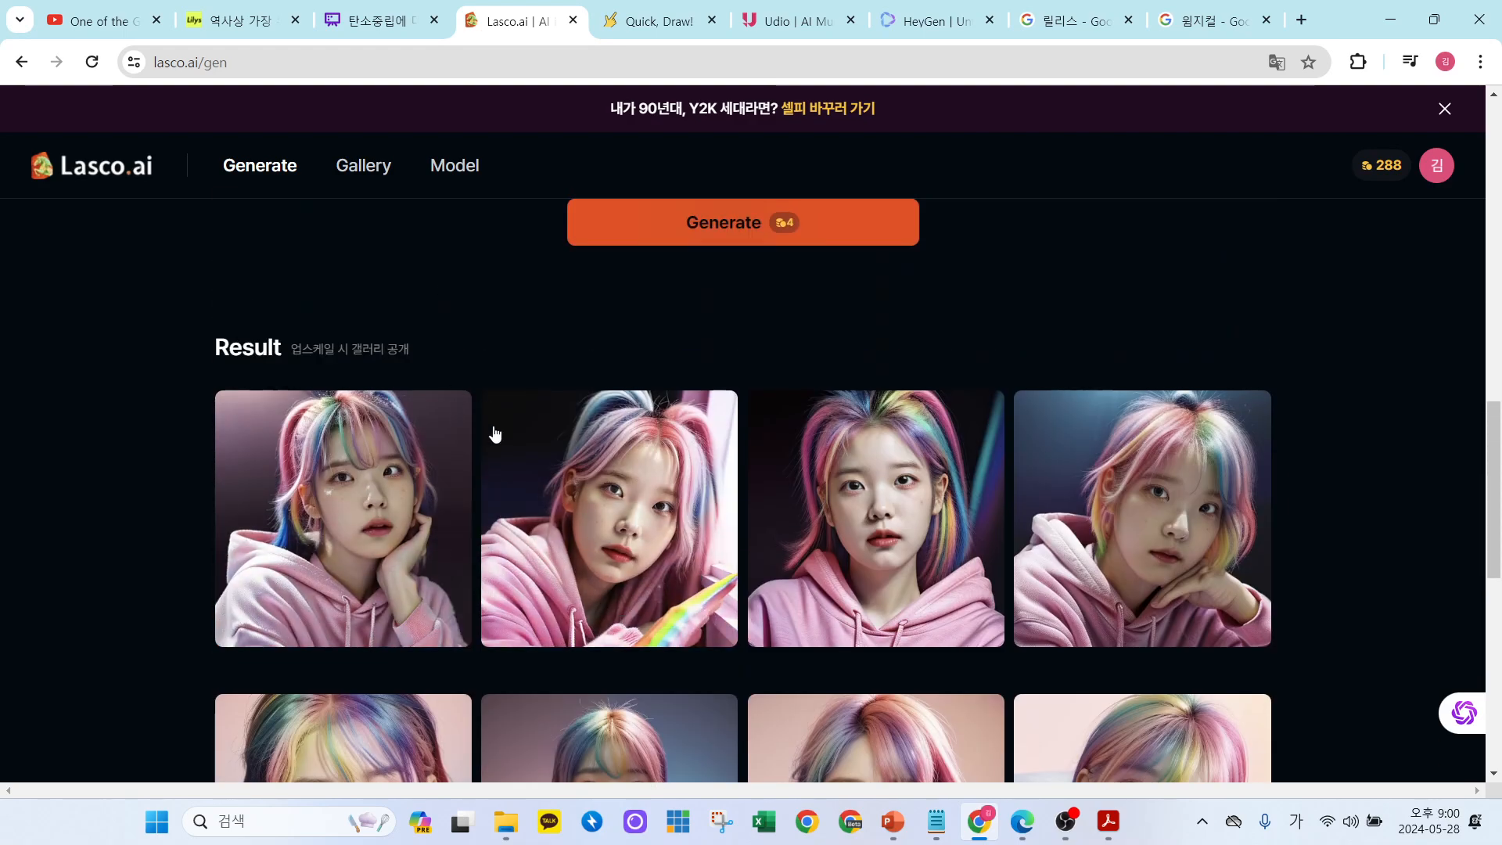
{"action": "scroll", "coordinate": [490, 429], "scroll_direction": "up", "scroll_amount": 5}
{"action": "scroll", "coordinate": [442, 447], "scroll_direction": "up", "scroll_amount": 10}
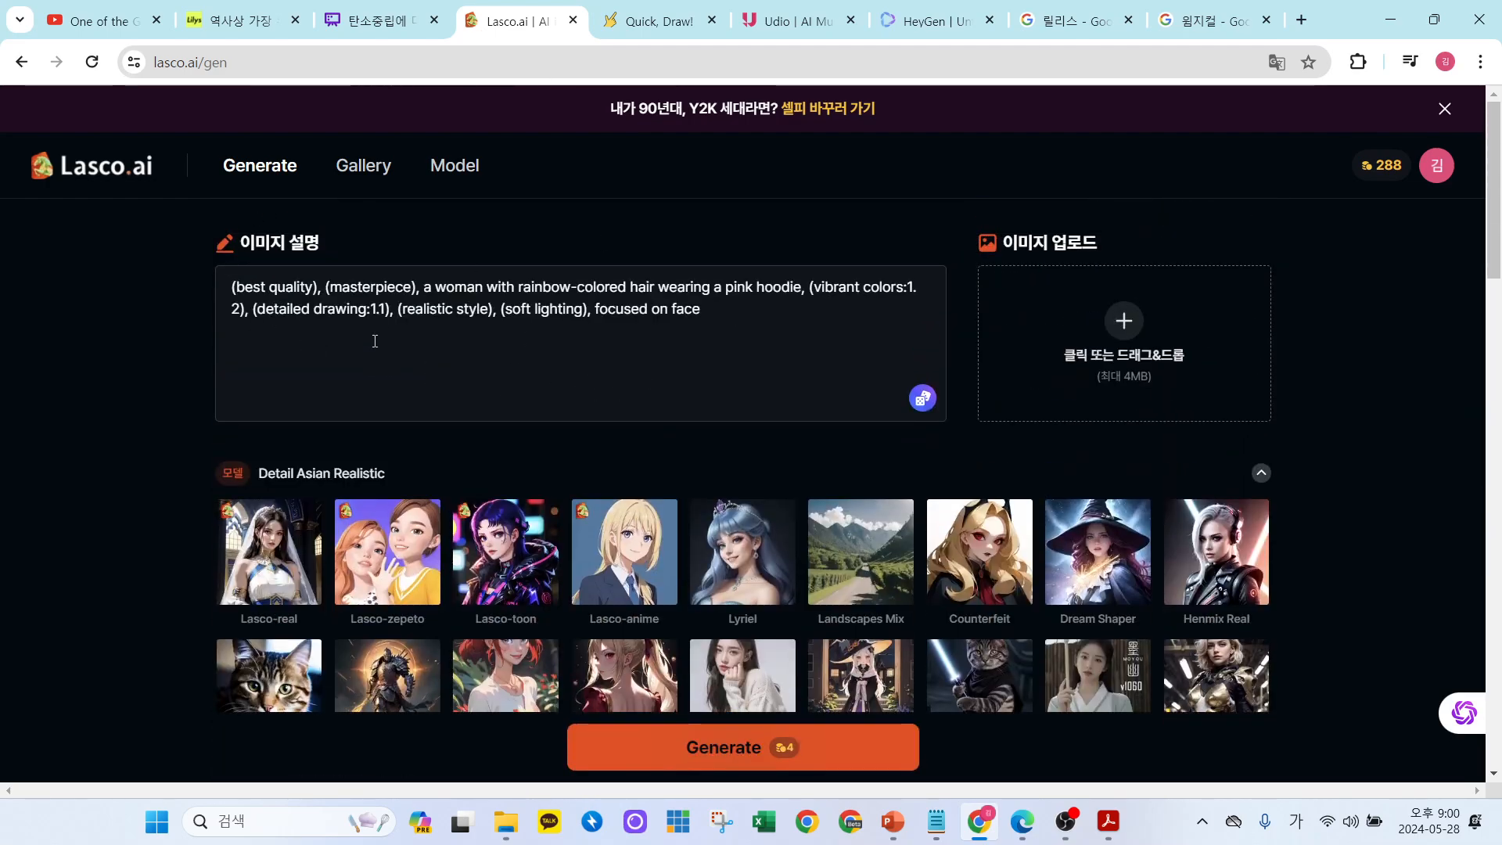
{"action": "scroll", "coordinate": [643, 420], "scroll_direction": "down", "scroll_amount": 1}
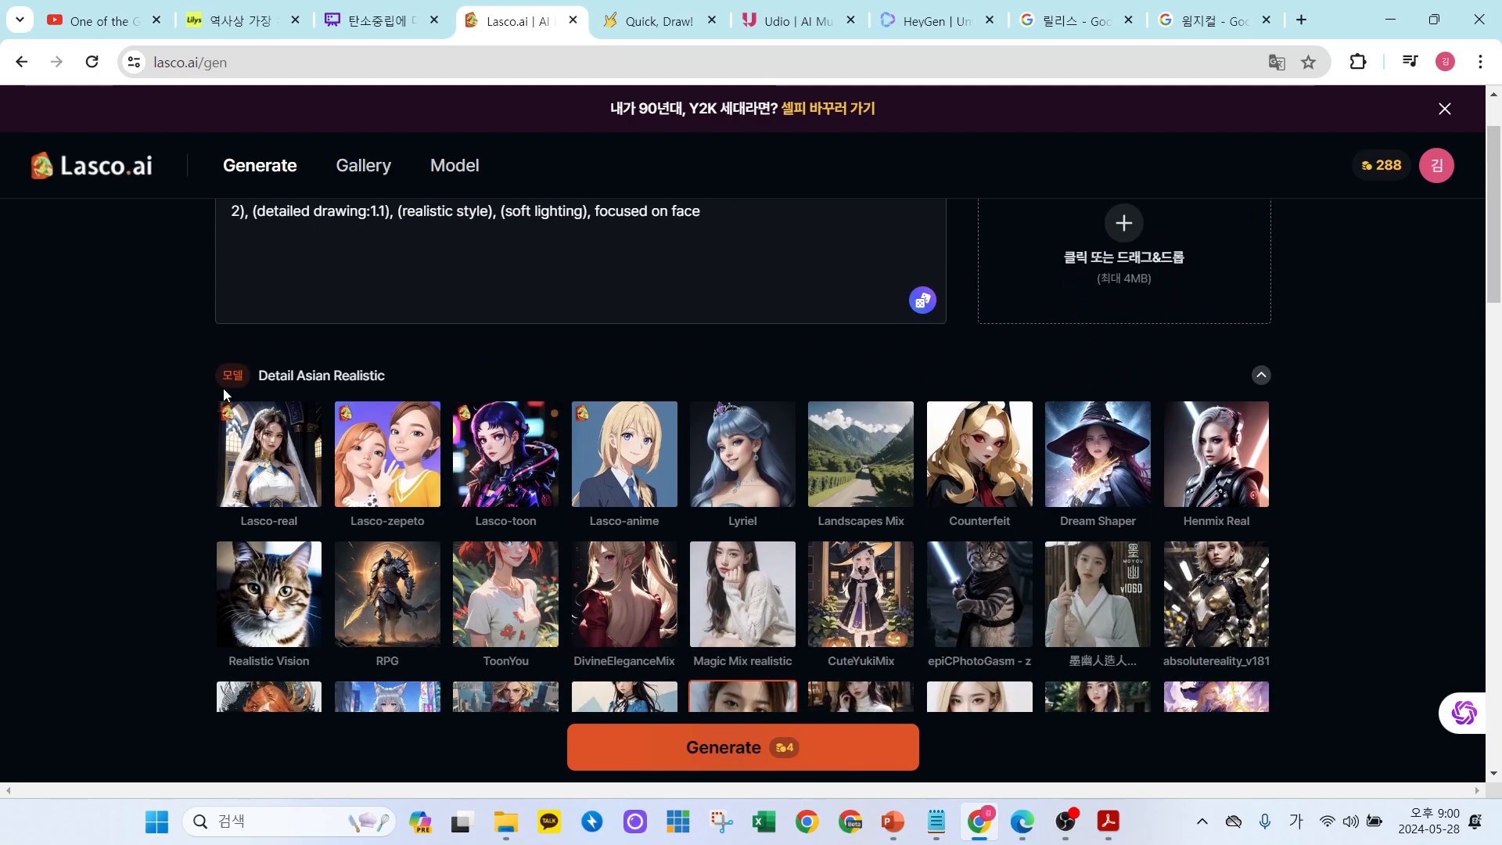
{"action": "scroll", "coordinate": [518, 503], "scroll_direction": "down", "scroll_amount": 1}
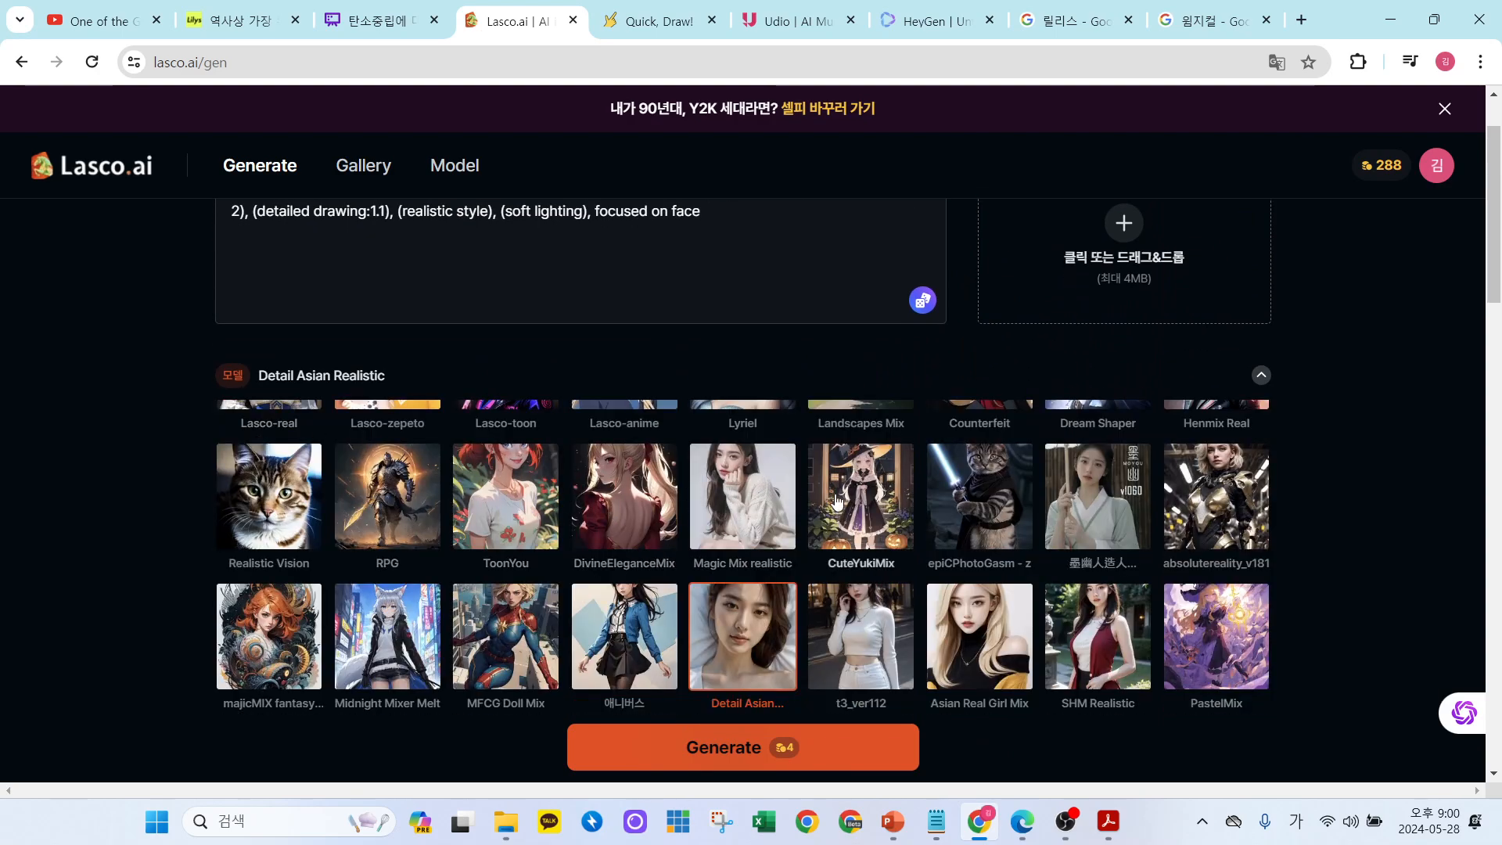
{"action": "scroll", "coordinate": [1203, 491], "scroll_direction": "down", "scroll_amount": 2}
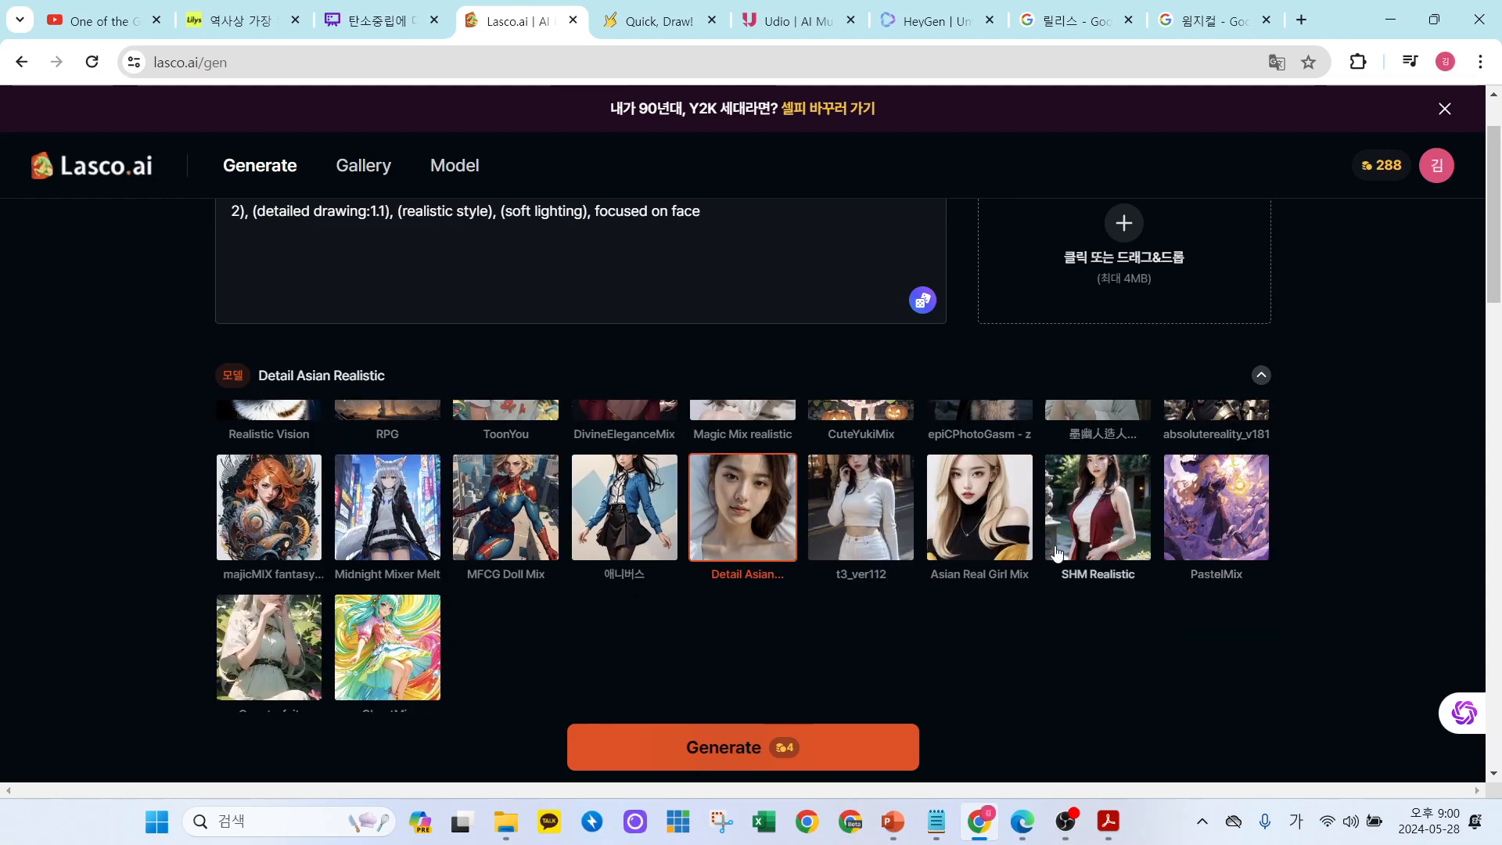
{"action": "scroll", "coordinate": [391, 621], "scroll_direction": "down", "scroll_amount": 2}
{"action": "scroll", "coordinate": [501, 566], "scroll_direction": "down", "scroll_amount": 2}
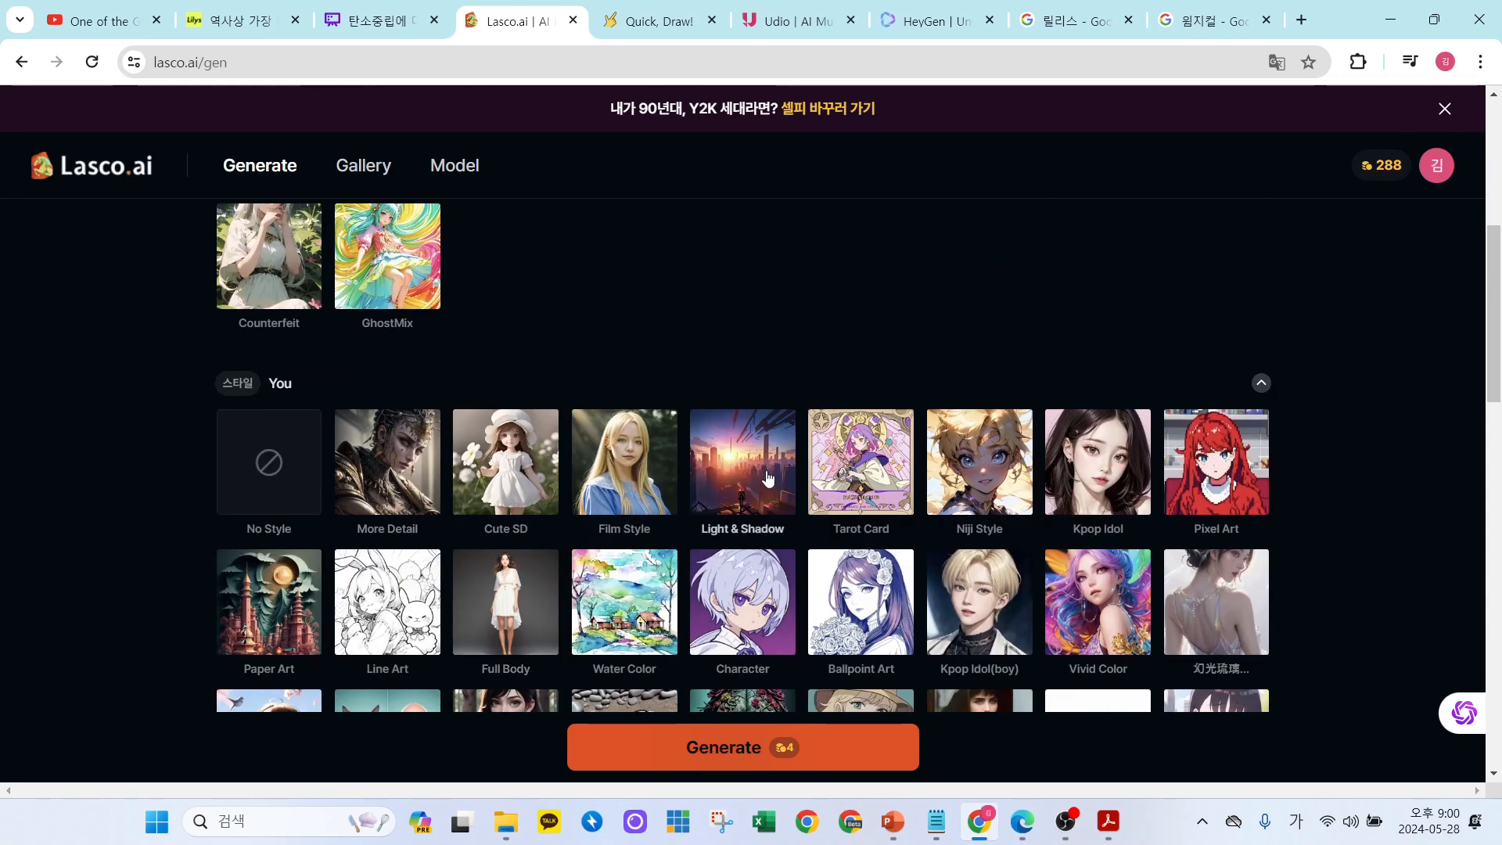
{"action": "scroll", "coordinate": [1212, 509], "scroll_direction": "down", "scroll_amount": 2}
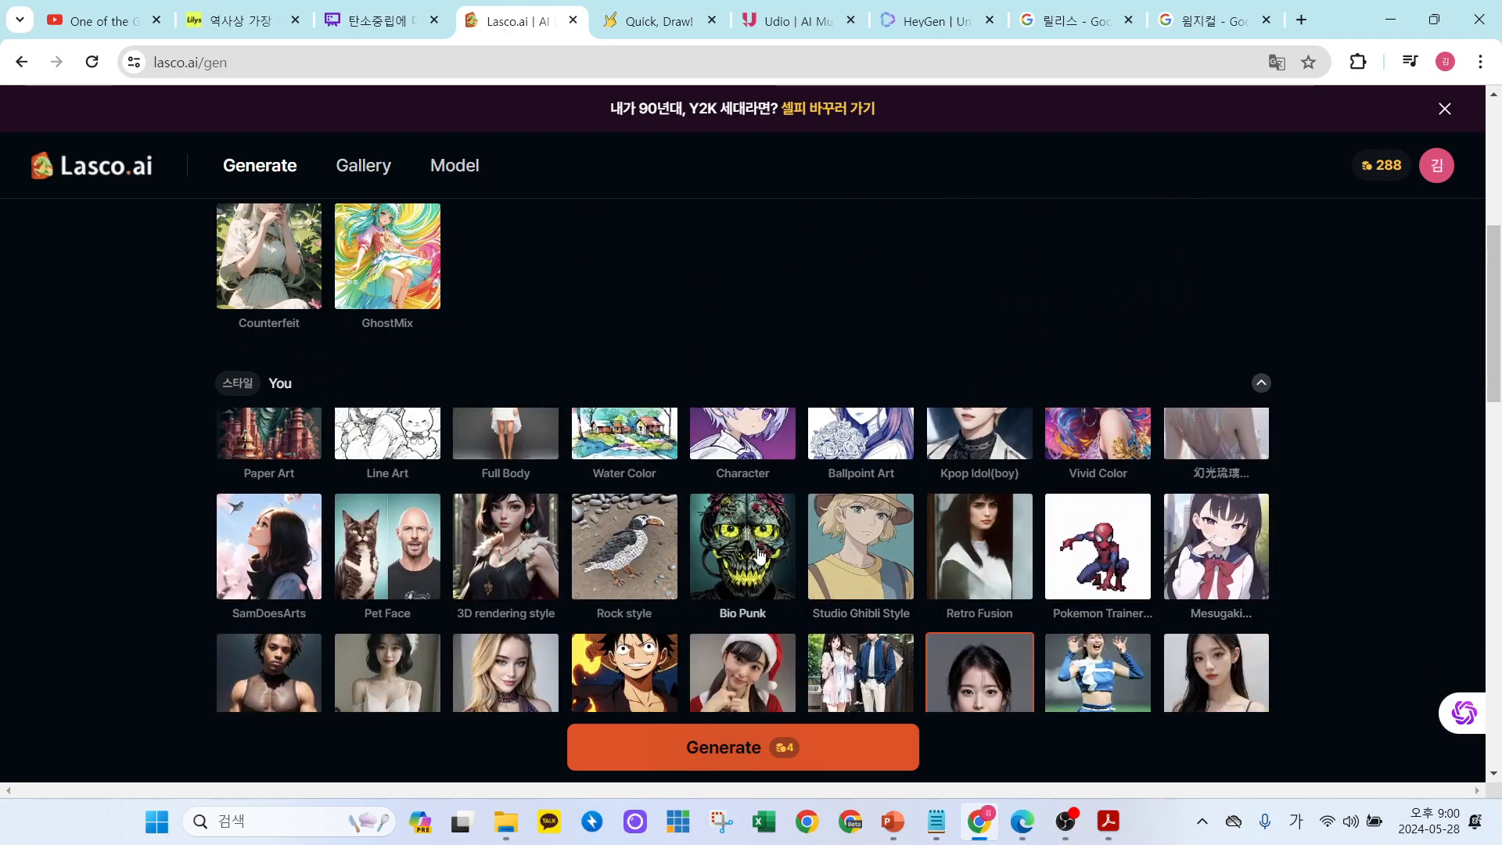
{"action": "scroll", "coordinate": [426, 576], "scroll_direction": "down", "scroll_amount": 2}
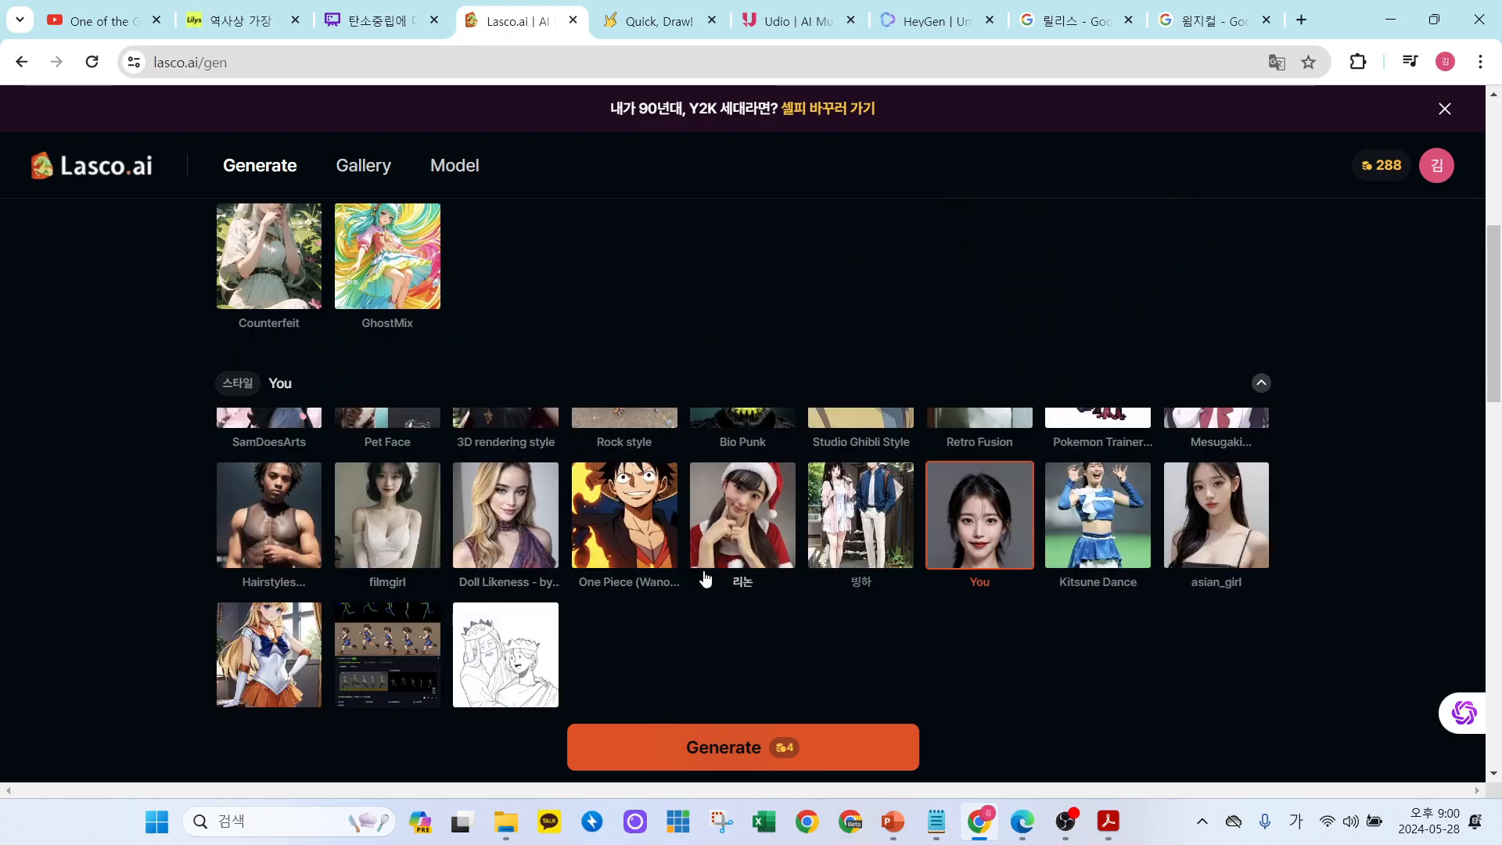
Look through the model thumbnails once more, together with the image description above them.
{"action": "scroll", "coordinate": [536, 579], "scroll_direction": "up", "scroll_amount": 7}
{"action": "scroll", "coordinate": [540, 588], "scroll_direction": "up", "scroll_amount": 2}
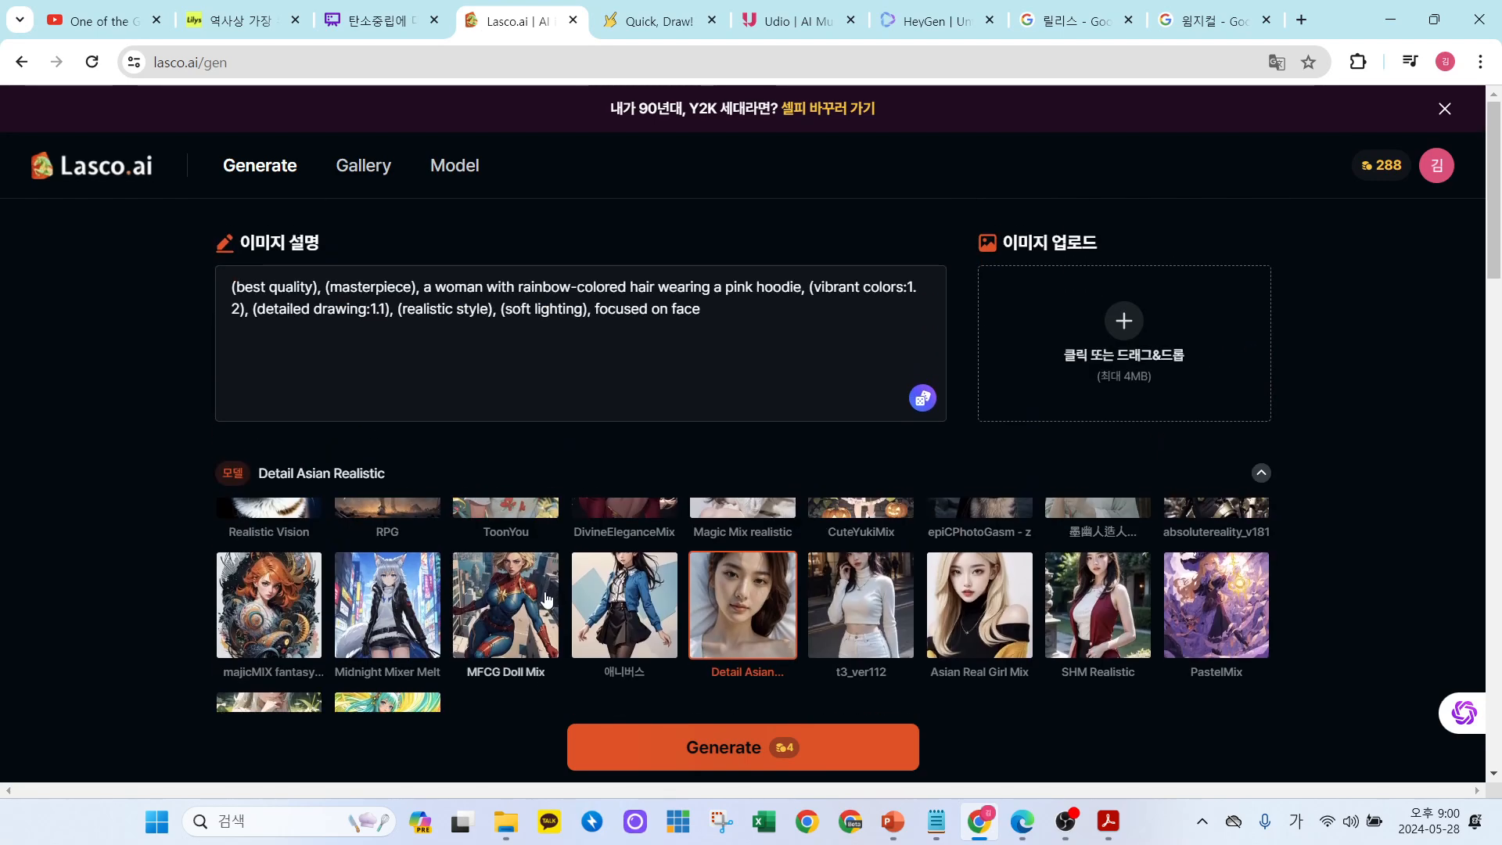
{"action": "scroll", "coordinate": [923, 595], "scroll_direction": "up", "scroll_amount": 1}
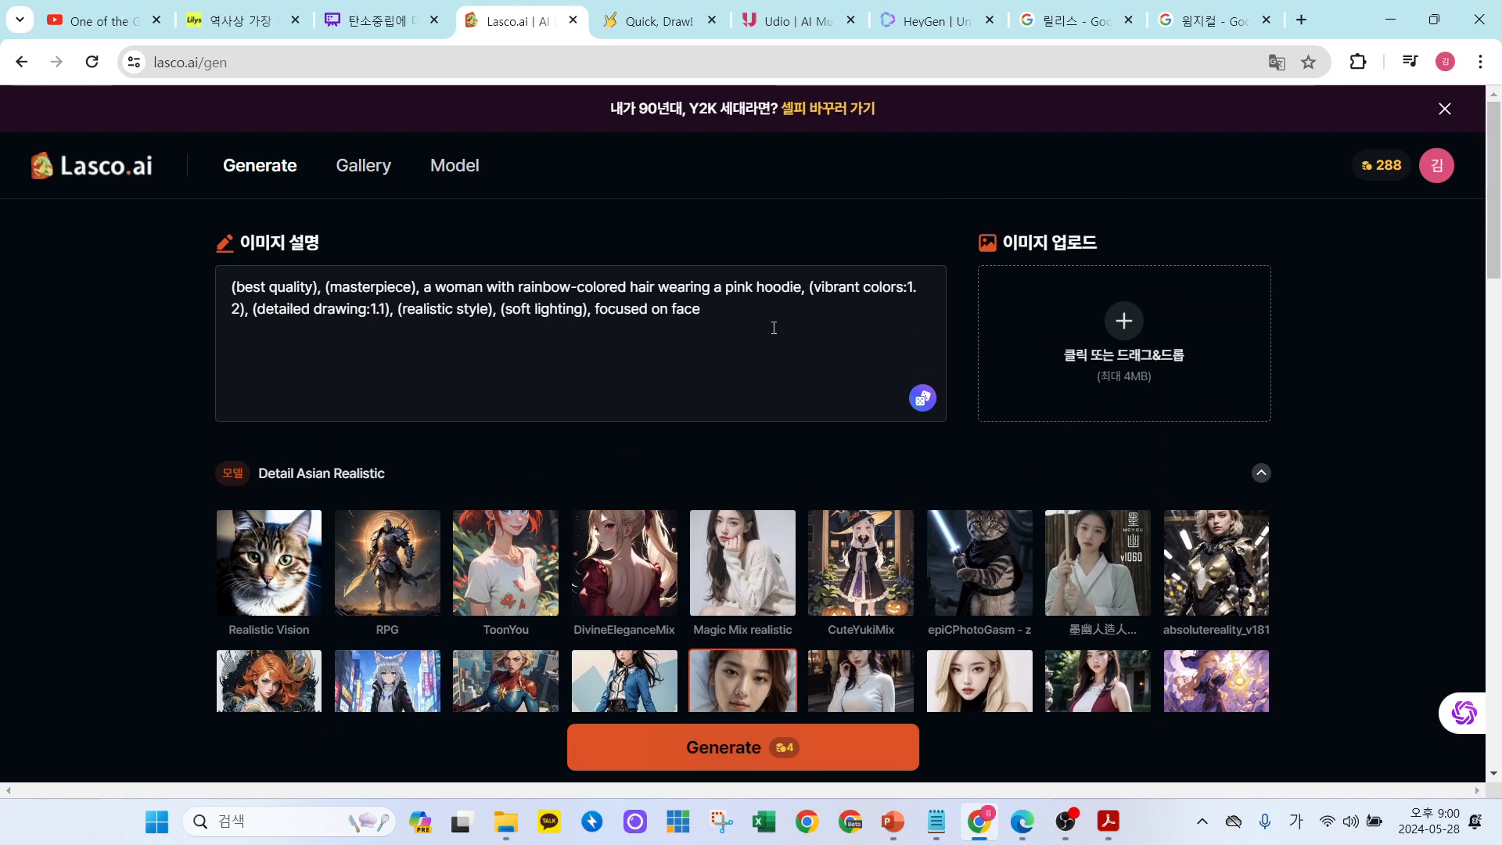
{"action": "scroll", "coordinate": [1126, 583], "scroll_direction": "up", "scroll_amount": 1}
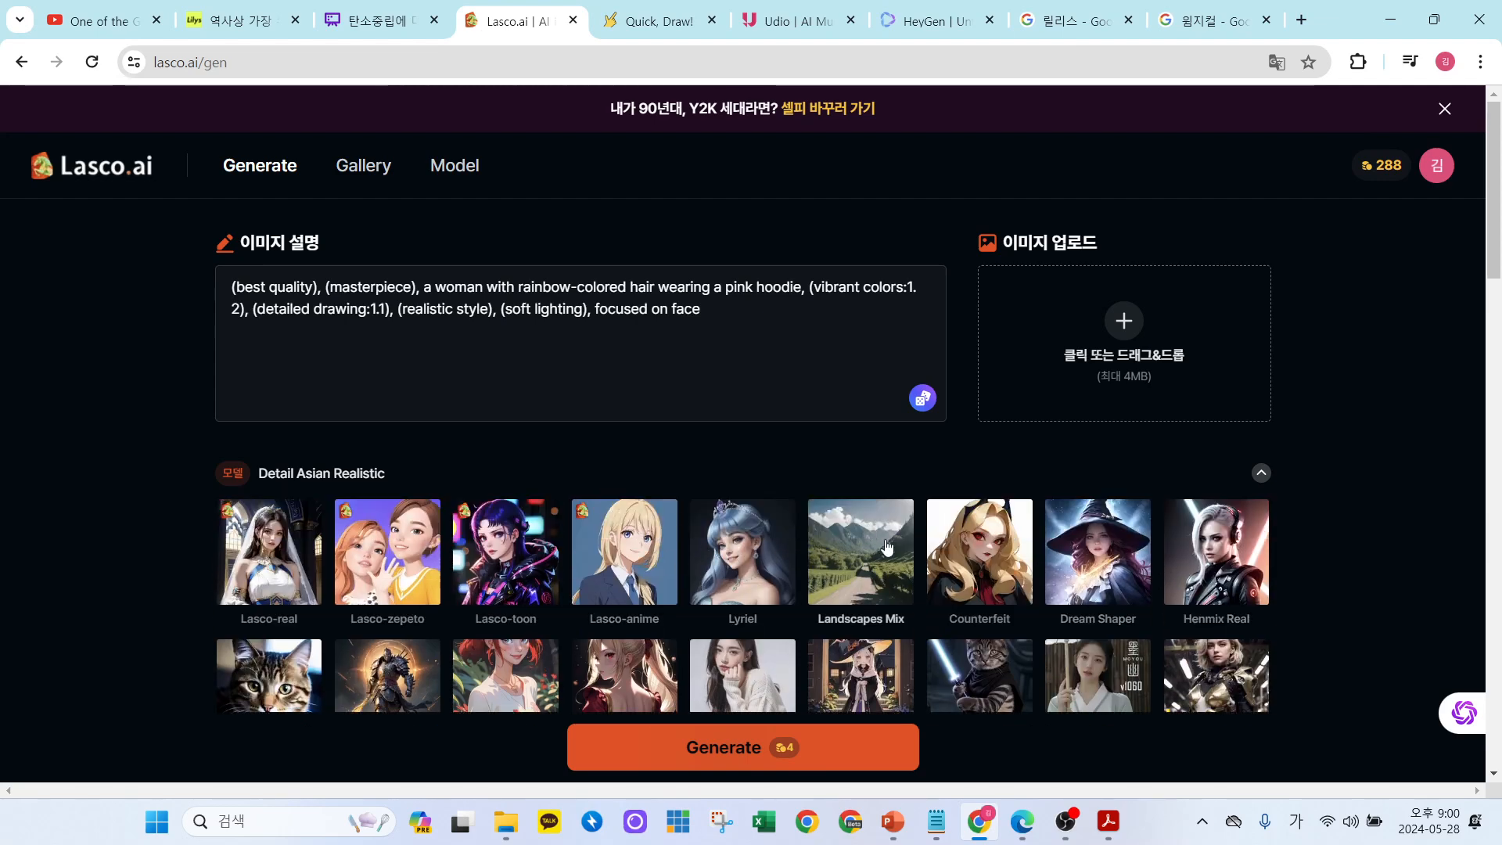
{"action": "scroll", "coordinate": [867, 574], "scroll_direction": "down", "scroll_amount": 1}
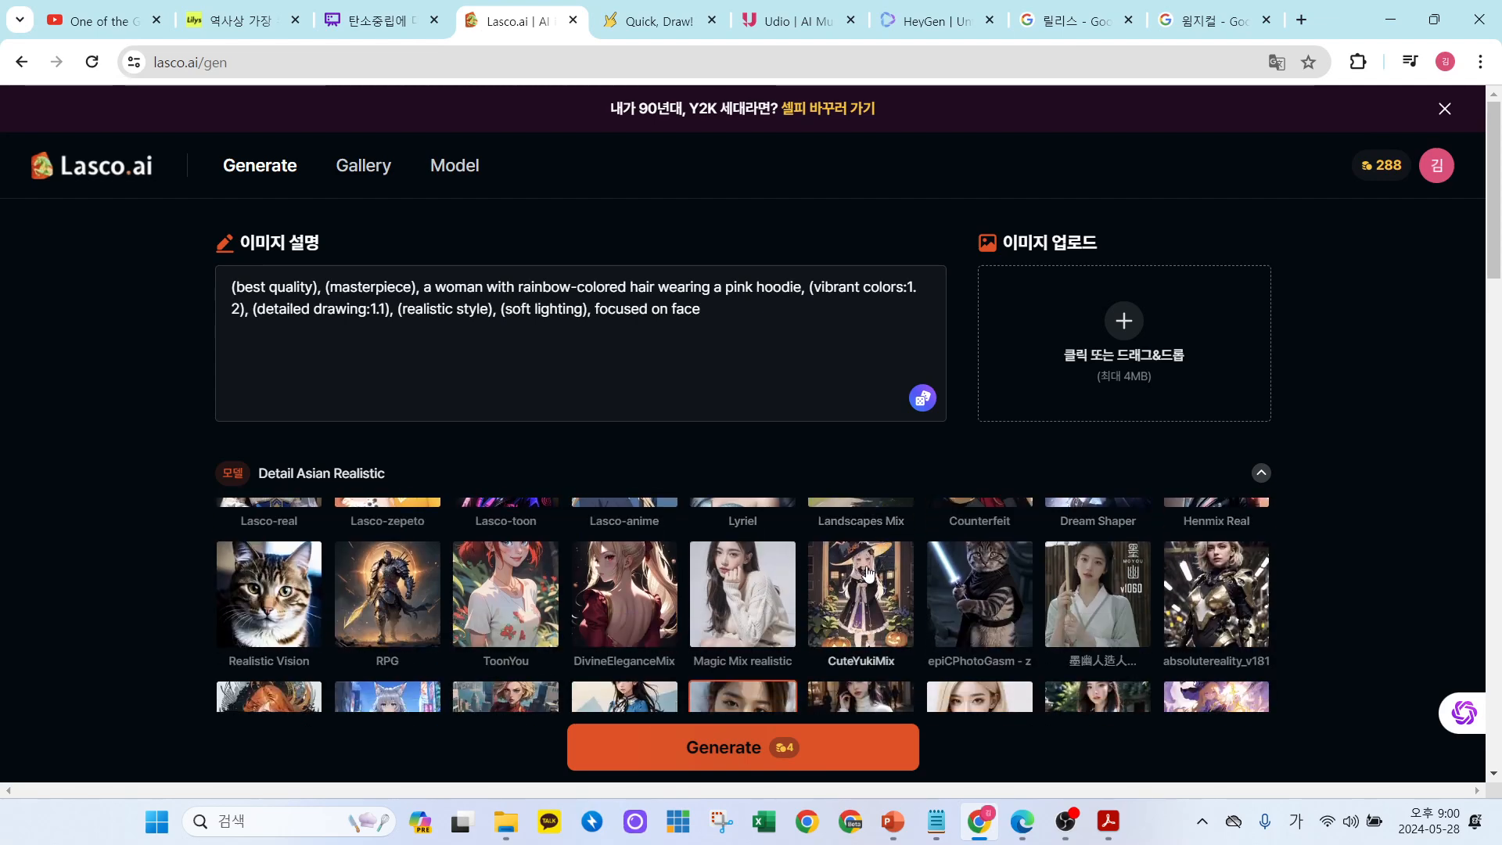
Search Google for "퀵드로우" to show how to find the Quick, Draw! site.
{"action": "left_click", "coordinate": [634, 24]}
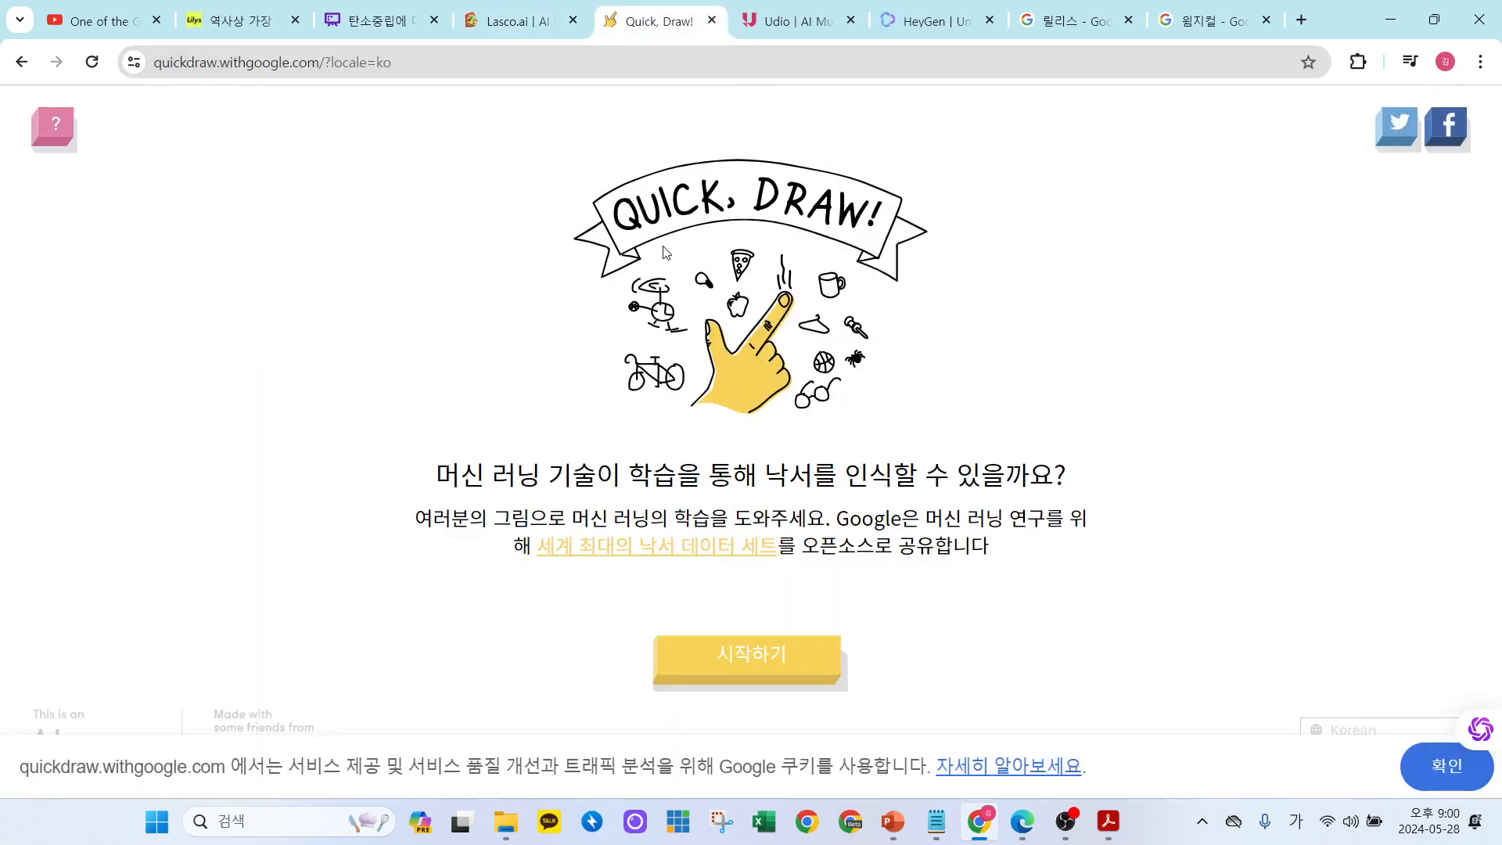
{"action": "left_click", "coordinate": [1198, 21]}
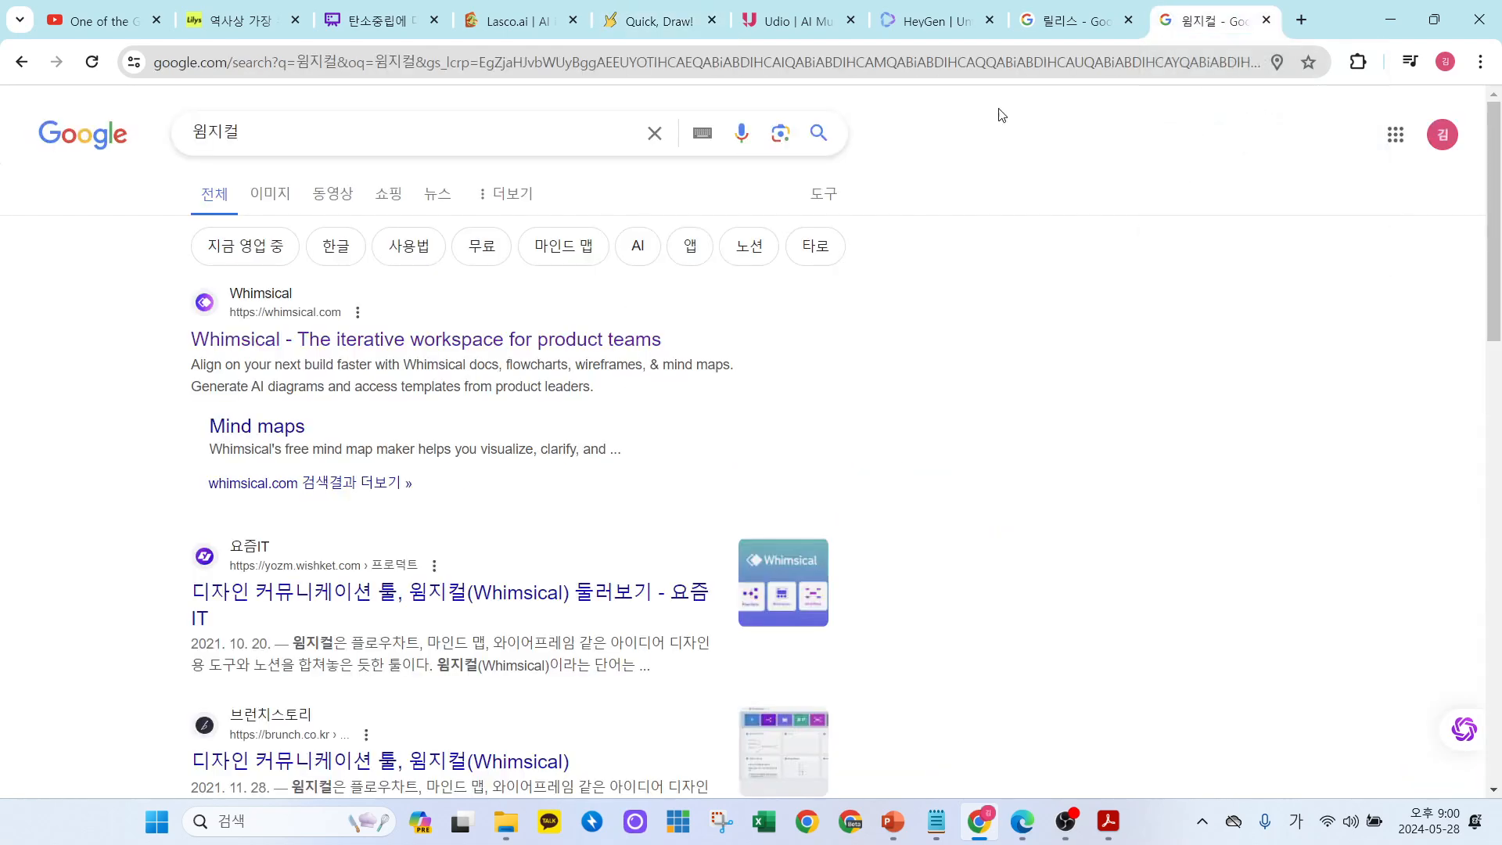
{"action": "left_click_drag", "start_coordinate": [239, 134], "coordinate": [126, 141]}
{"action": "type", "text": "퀵디"}
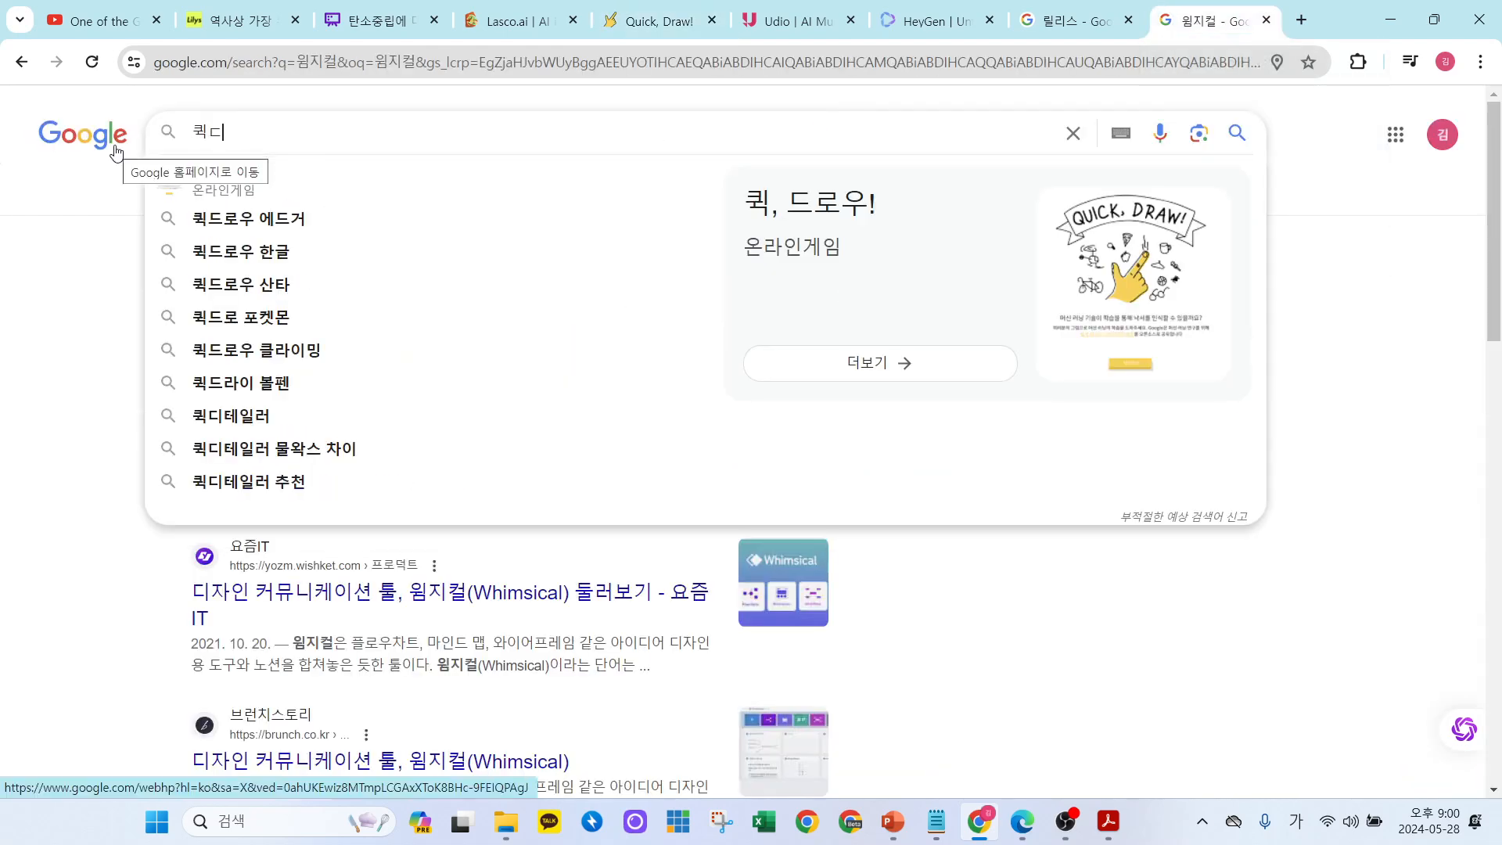
{"action": "key", "text": "BackSpace"}
{"action": "type", "text": "드로우"}
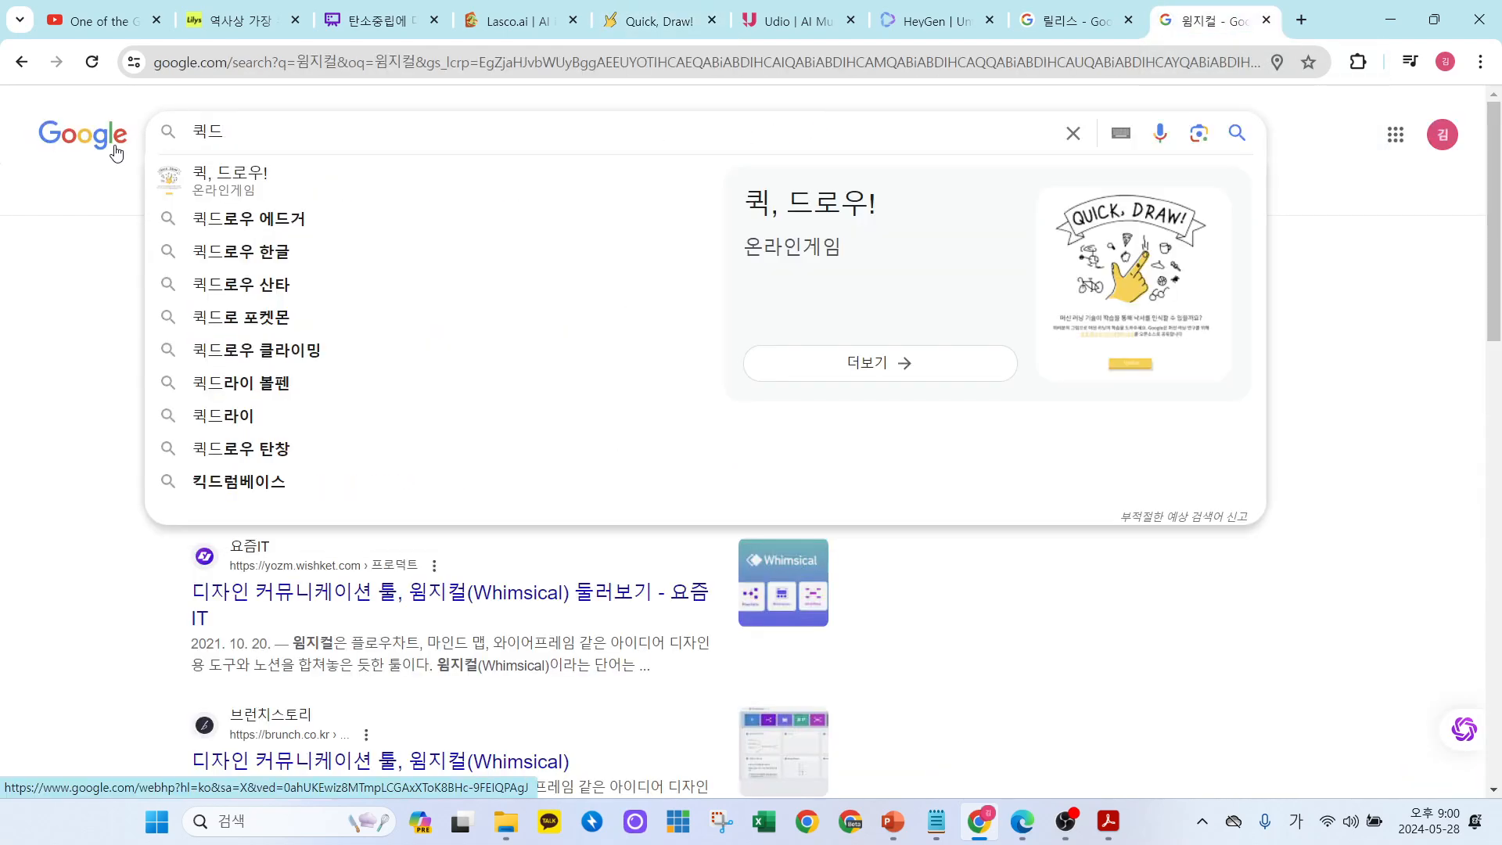
{"action": "key", "text": "Return"}
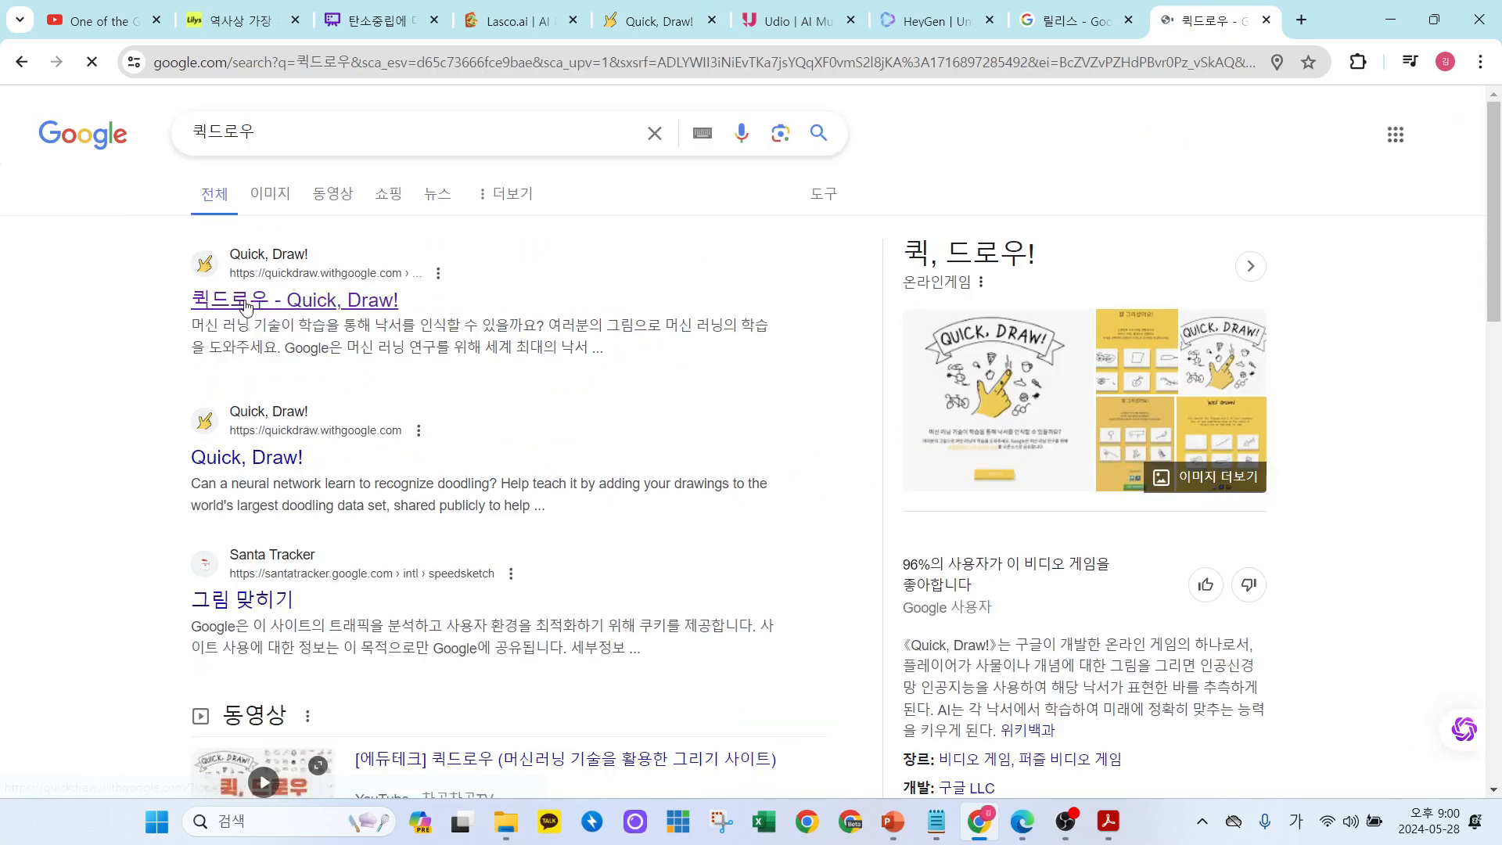
Start a game on the Quick, Draw! site and draw the mountain (산) as three adjoining peaks.
{"action": "left_click", "coordinate": [640, 20]}
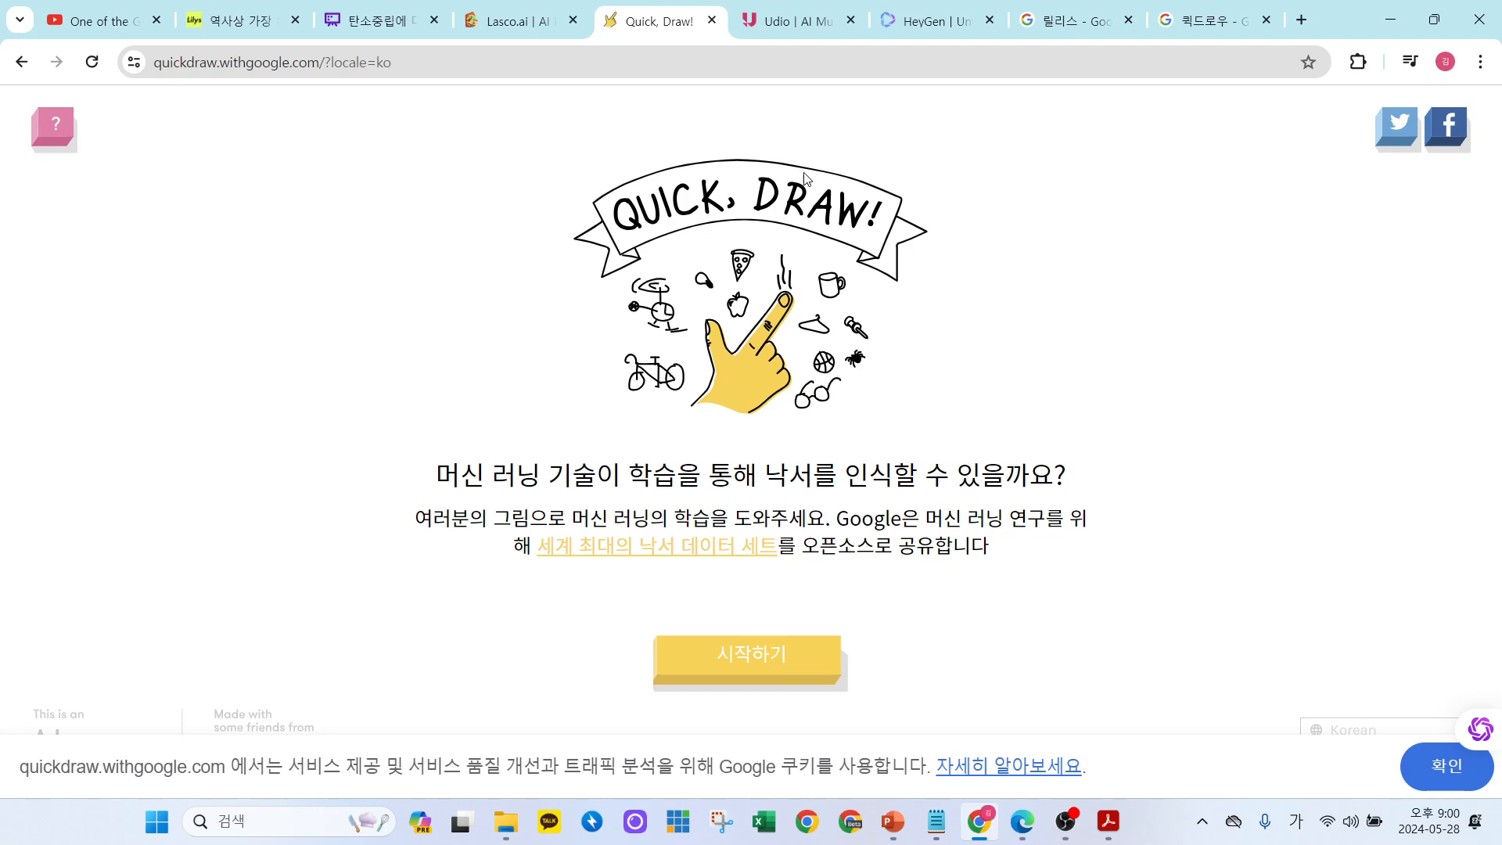
{"action": "left_click", "coordinate": [772, 665]}
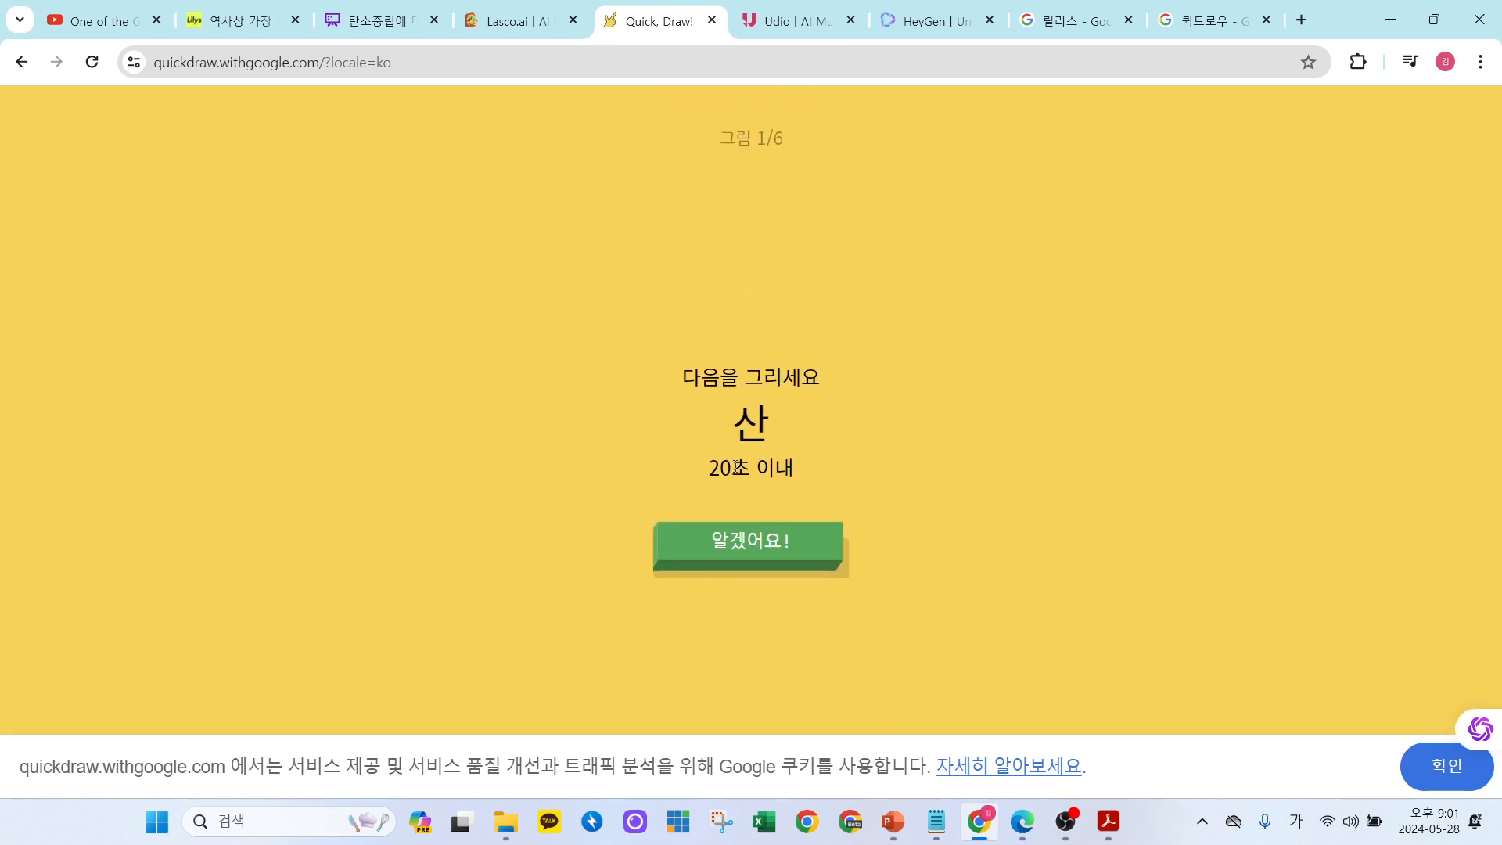
{"action": "left_click", "coordinate": [763, 554]}
{"action": "mouse_move", "coordinate": [403, 608]}
{"action": "left_mouse_down"}
{"action": "mouse_move", "coordinate": [437, 470]}
{"action": "mouse_move", "coordinate": [603, 466]}
{"action": "mouse_move", "coordinate": [781, 559]}
{"action": "left_mouse_up"}
{"action": "mouse_move", "coordinate": [718, 520]}
{"action": "left_mouse_down"}
{"action": "mouse_move", "coordinate": [874, 286]}
{"action": "mouse_move", "coordinate": [1117, 530]}
{"action": "left_mouse_up"}
{"action": "left_click_drag", "start_coordinate": [1038, 452], "coordinate": [1195, 294]}
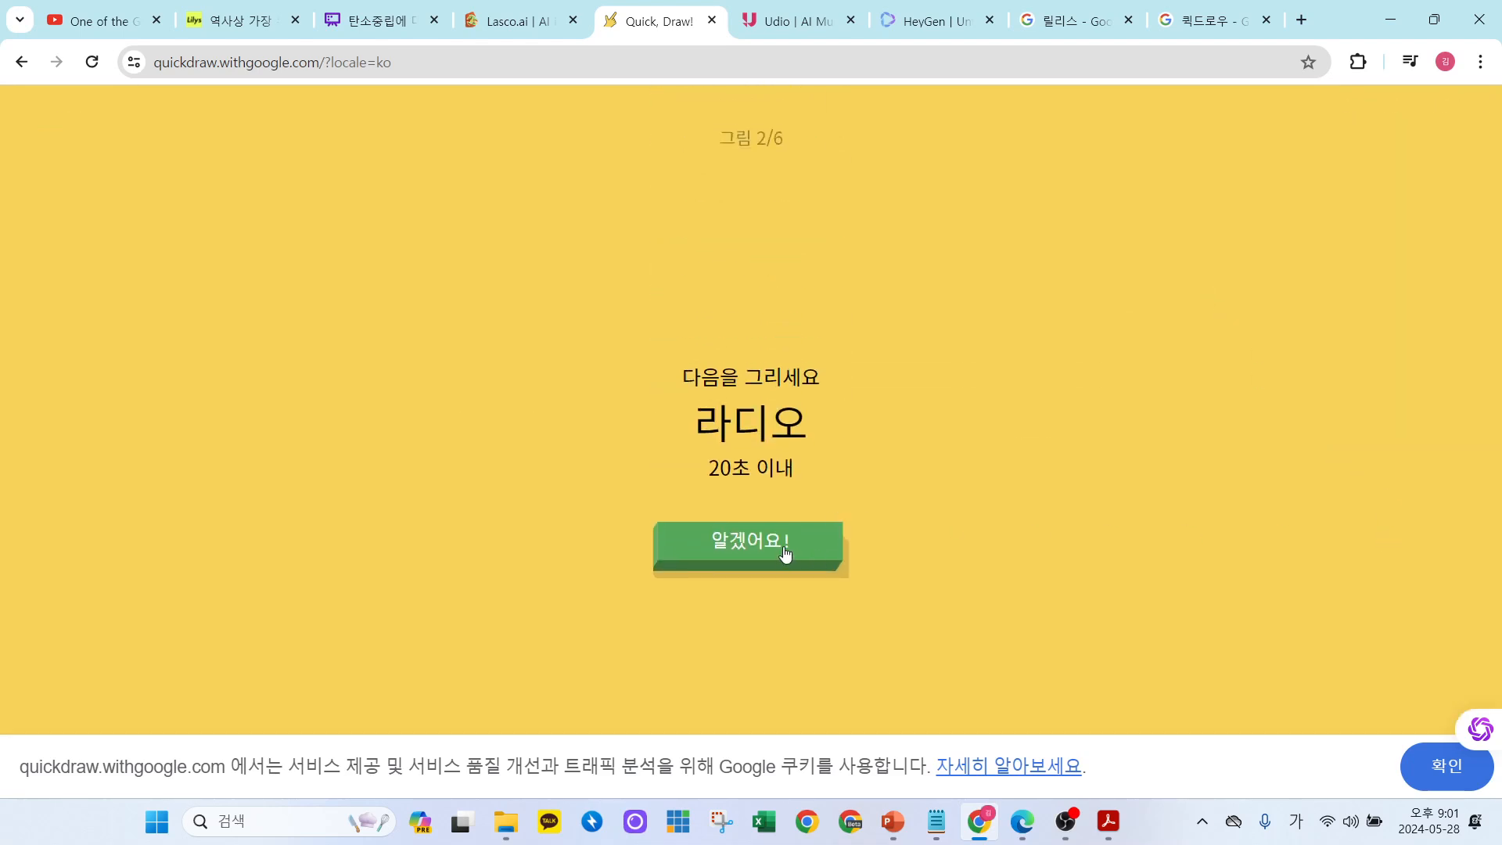
Draw the radio (라디오) as a rectangular box with two antennas, a horizontal divider and small details on its upper half.
{"action": "left_click", "coordinate": [785, 552]}
{"action": "left_click_drag", "start_coordinate": [512, 357], "coordinate": [546, 627]}
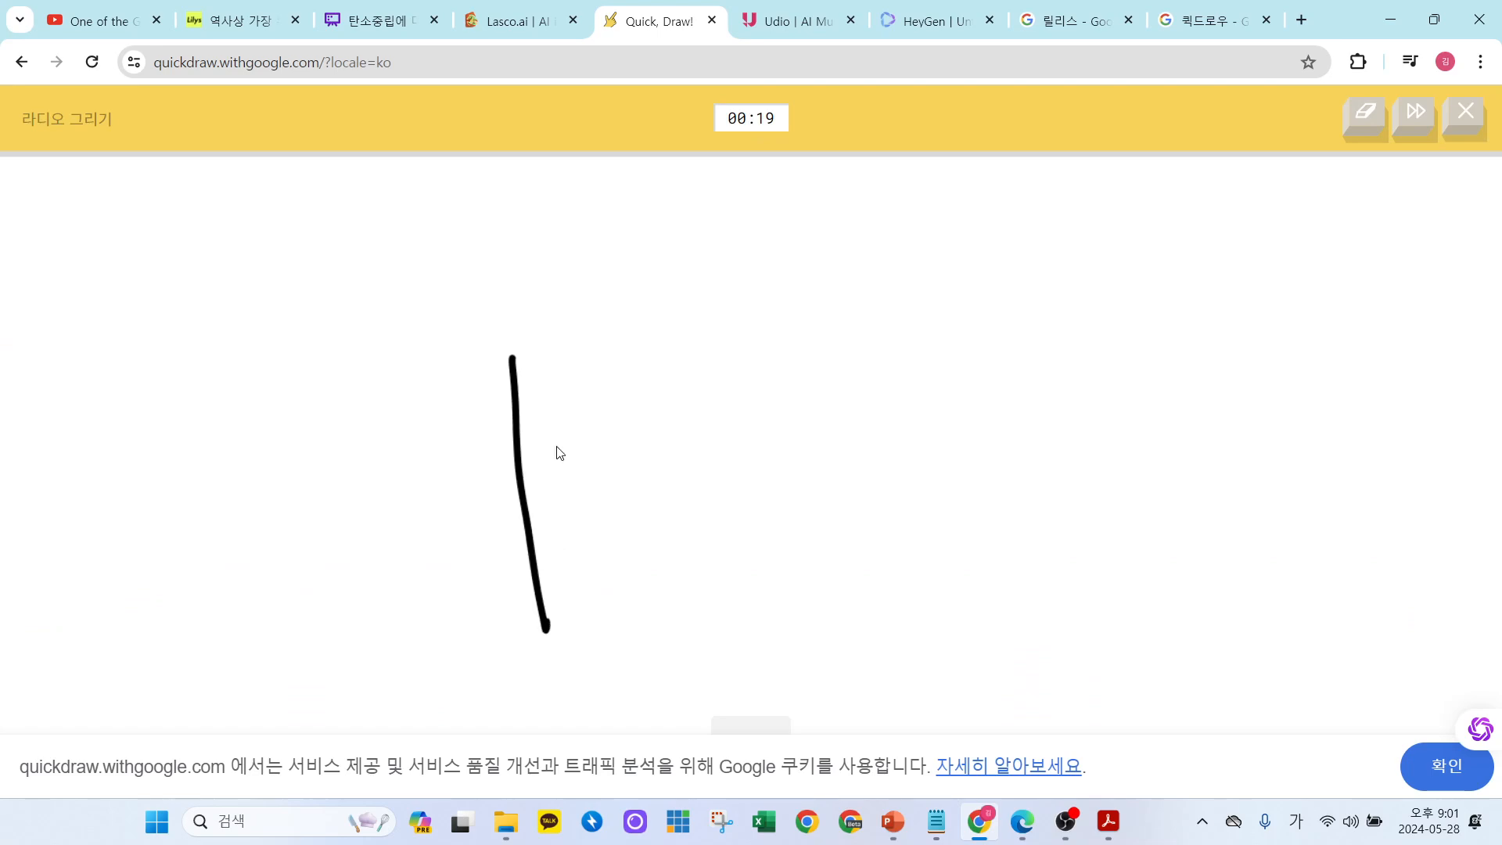
{"action": "mouse_move", "coordinate": [511, 352]}
{"action": "left_mouse_down"}
{"action": "mouse_move", "coordinate": [1036, 612]}
{"action": "mouse_move", "coordinate": [522, 604]}
{"action": "left_mouse_up"}
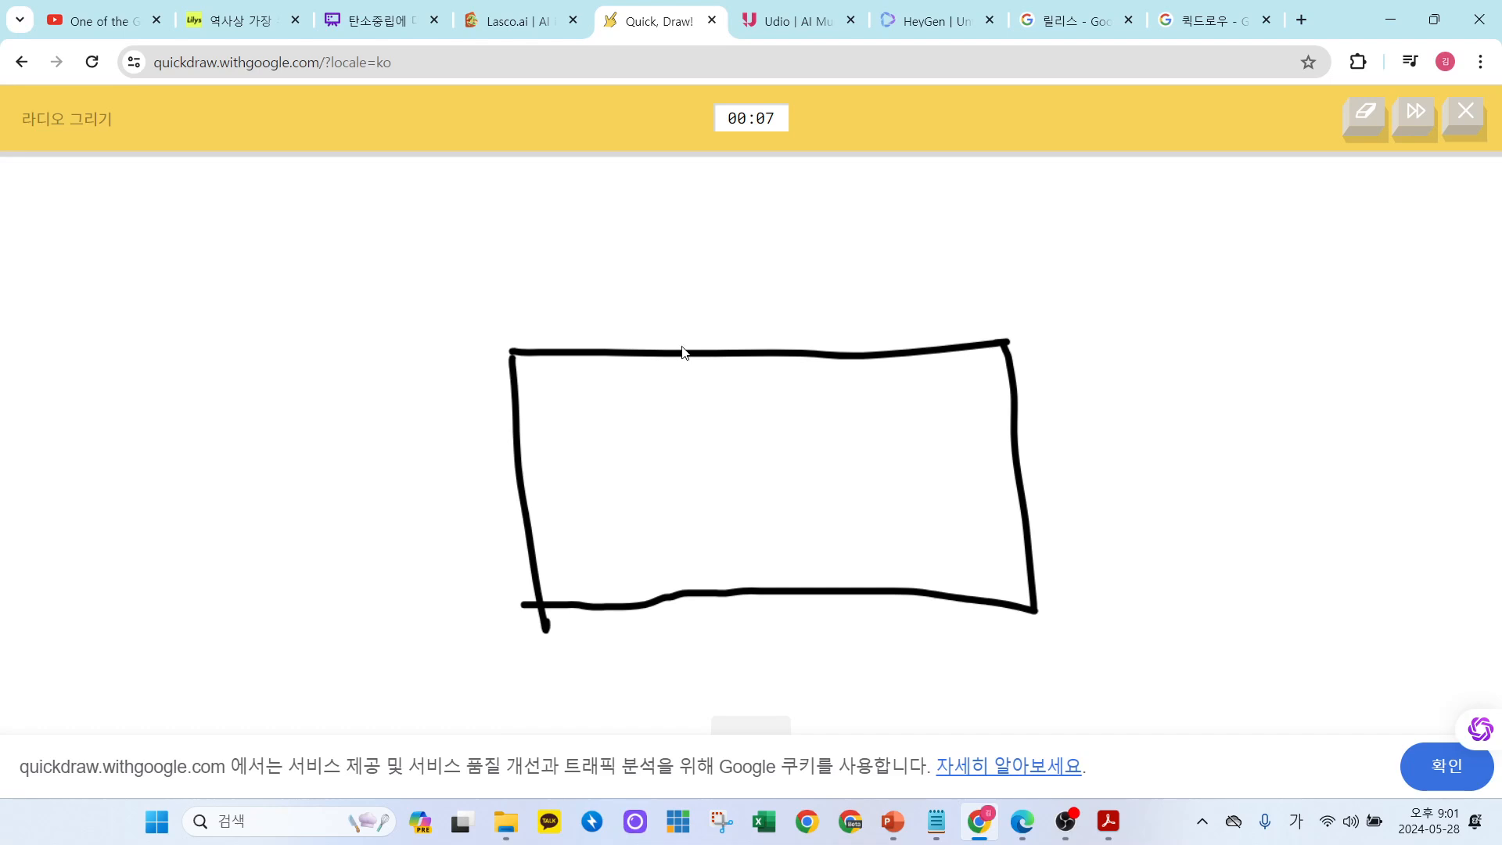
{"action": "left_click_drag", "start_coordinate": [682, 352], "coordinate": [610, 249]}
{"action": "left_click_drag", "start_coordinate": [870, 356], "coordinate": [940, 247]}
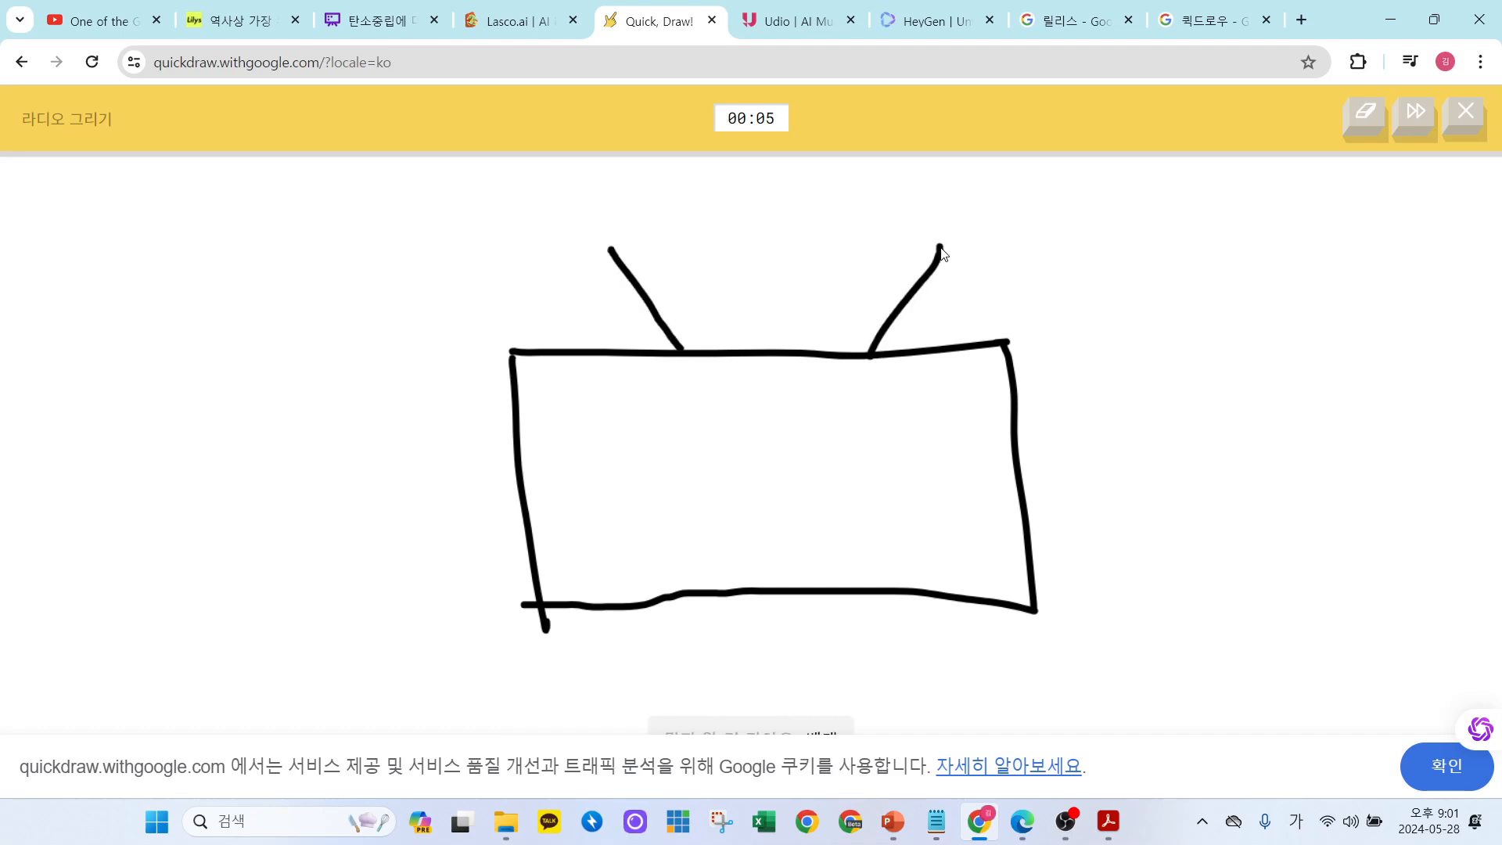
{"action": "left_click_drag", "start_coordinate": [537, 501], "coordinate": [1028, 480]}
{"action": "mouse_move", "coordinate": [685, 378]}
{"action": "left_mouse_down"}
{"action": "mouse_move", "coordinate": [698, 479]}
{"action": "mouse_move", "coordinate": [848, 368]}
{"action": "mouse_move", "coordinate": [641, 471]}
{"action": "left_mouse_up"}
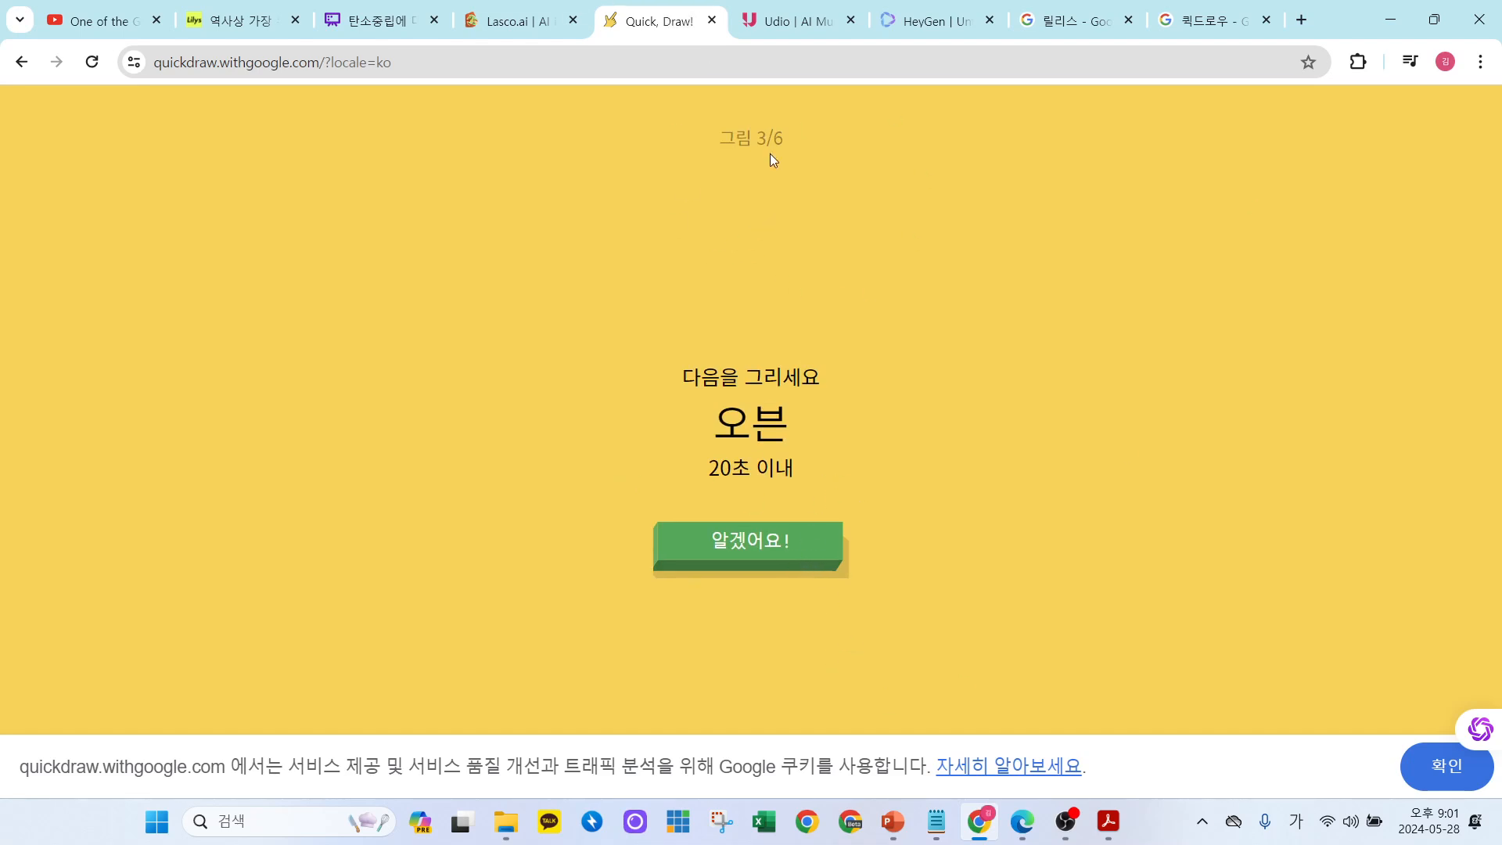
Draw the oven (오븐) as a three-dimensional box with two round burners on top and a vertical handle on the front.
{"action": "left_click", "coordinate": [792, 548]}
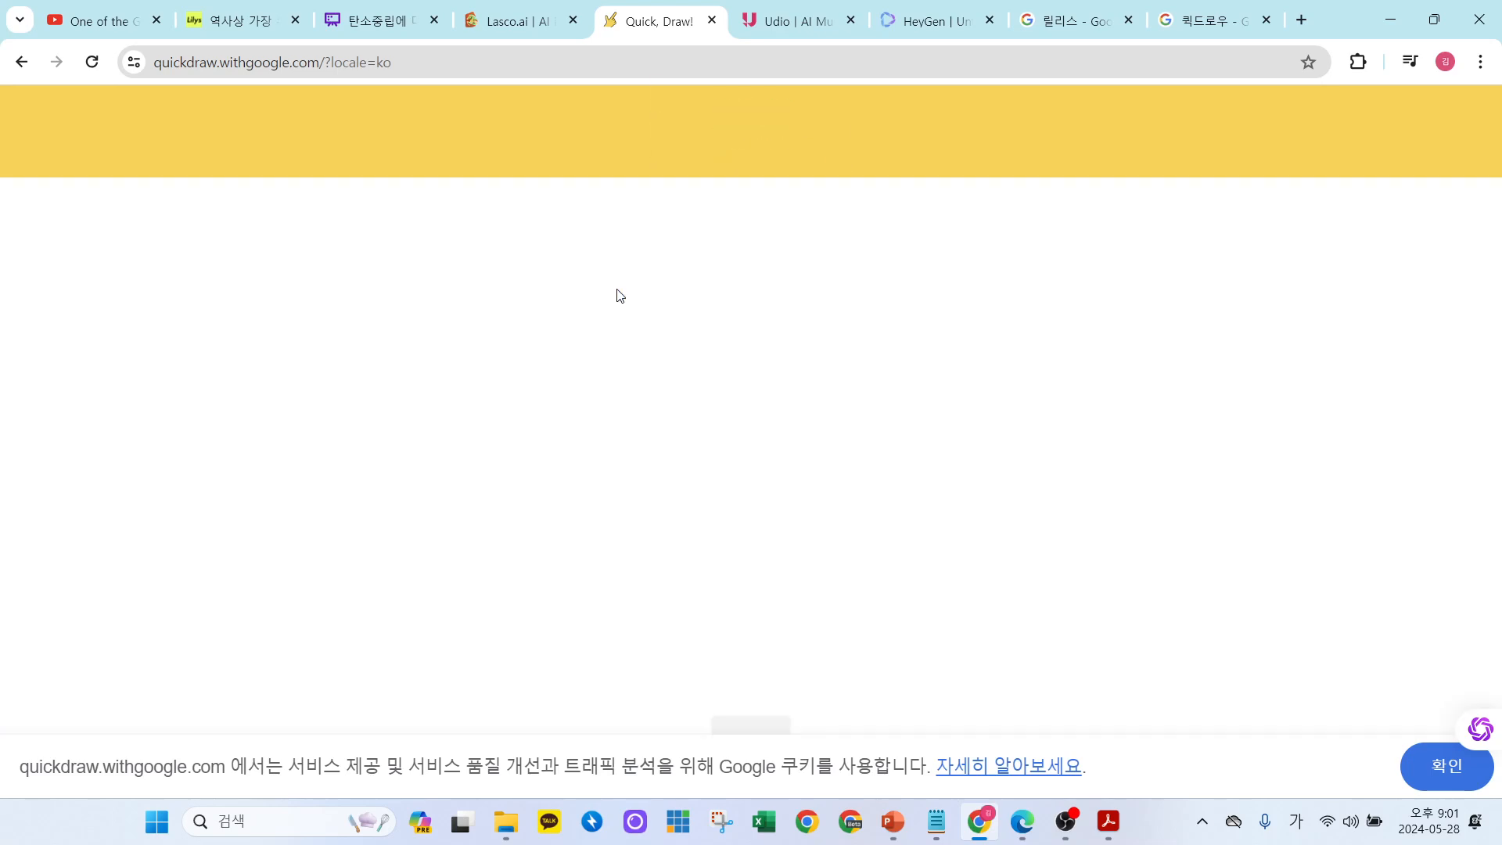
{"action": "mouse_move", "coordinate": [661, 261]}
{"action": "left_mouse_down"}
{"action": "mouse_move", "coordinate": [587, 389]}
{"action": "mouse_move", "coordinate": [994, 243]}
{"action": "mouse_move", "coordinate": [1096, 438]}
{"action": "mouse_move", "coordinate": [563, 420]}
{"action": "mouse_move", "coordinate": [576, 389]}
{"action": "mouse_move", "coordinate": [647, 660]}
{"action": "mouse_move", "coordinate": [1106, 610]}
{"action": "mouse_move", "coordinate": [1075, 415]}
{"action": "left_mouse_up"}
{"action": "mouse_move", "coordinate": [1091, 249]}
{"action": "left_mouse_down"}
{"action": "mouse_move", "coordinate": [1129, 543]}
{"action": "mouse_move", "coordinate": [1087, 626]}
{"action": "left_mouse_up"}
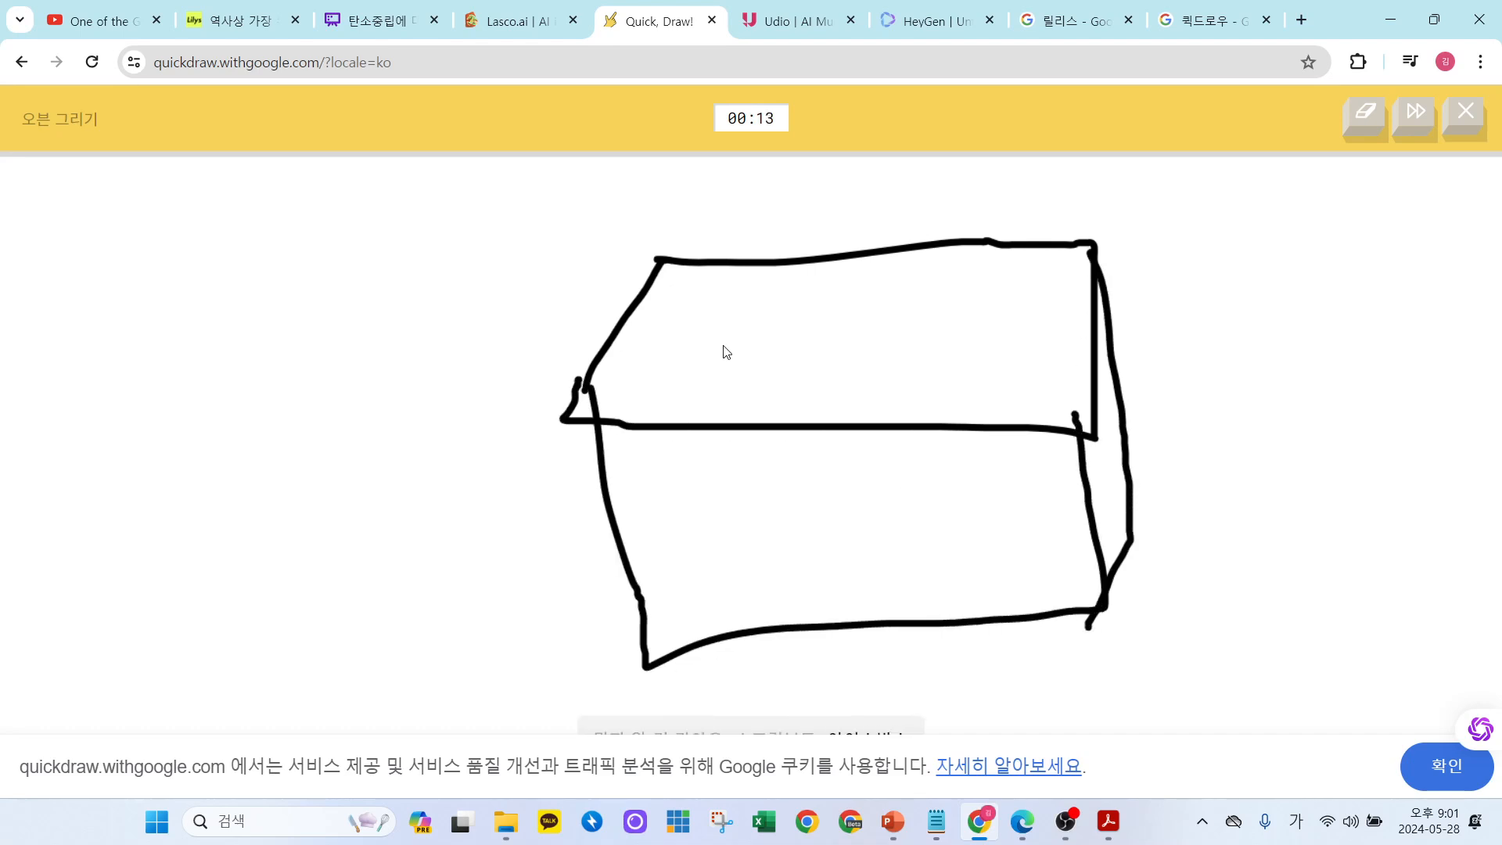
{"action": "mouse_move", "coordinate": [712, 277]}
{"action": "left_mouse_down"}
{"action": "mouse_move", "coordinate": [798, 328]}
{"action": "mouse_move", "coordinate": [710, 297]}
{"action": "left_mouse_up"}
{"action": "mouse_move", "coordinate": [912, 289]}
{"action": "left_mouse_down"}
{"action": "mouse_move", "coordinate": [882, 306]}
{"action": "mouse_move", "coordinate": [949, 291]}
{"action": "left_mouse_up"}
{"action": "left_click_drag", "start_coordinate": [738, 499], "coordinate": [740, 603]}
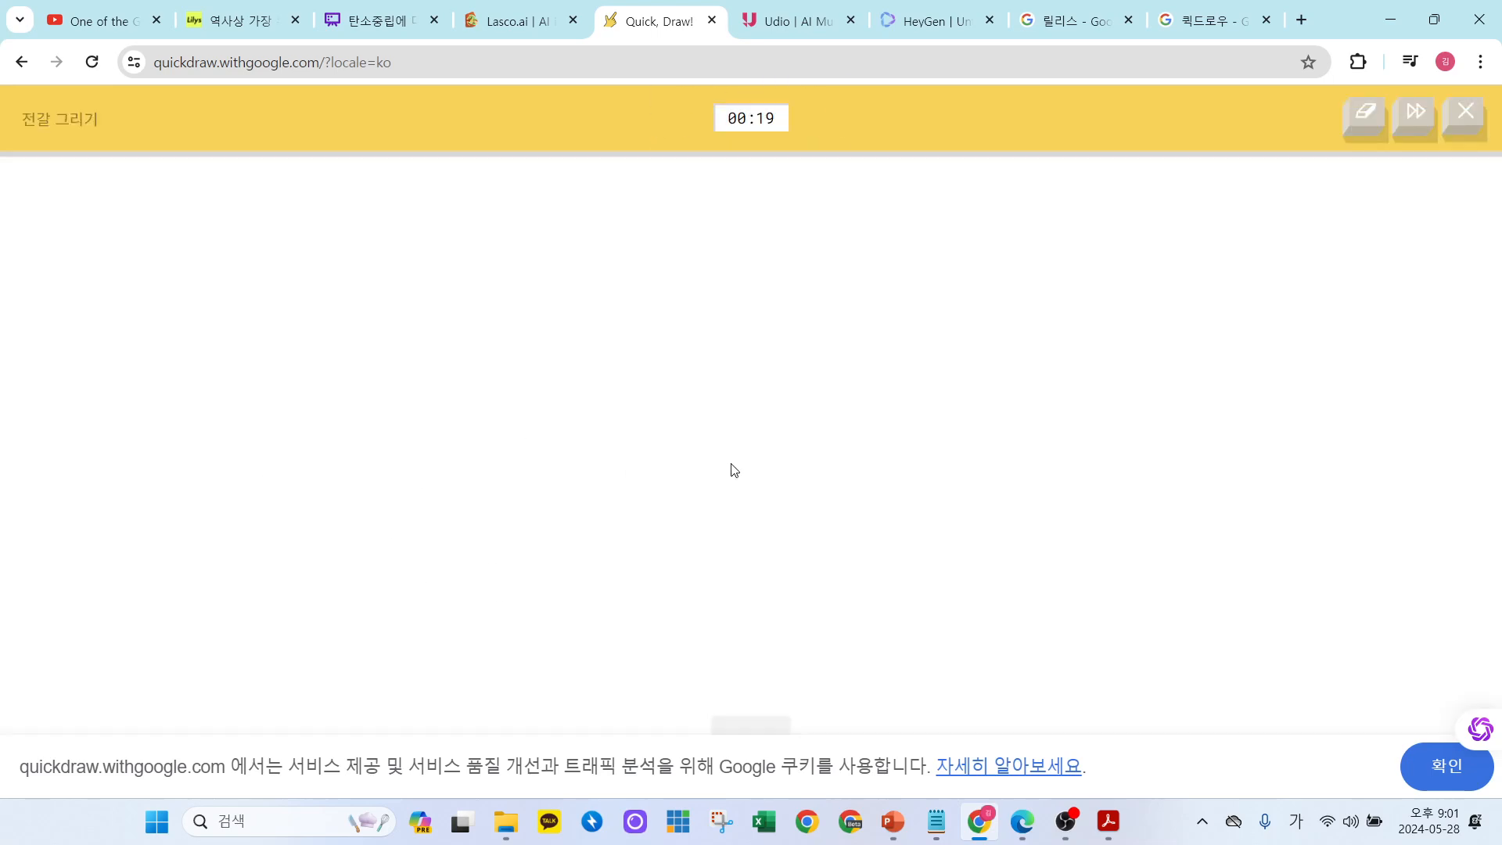
Draw the scorpion (전갈) with an oval body, two pincers, three legs on each side and a long curved tail.
{"action": "mouse_move", "coordinate": [876, 538]}
{"action": "left_mouse_down"}
{"action": "mouse_move", "coordinate": [702, 428]}
{"action": "mouse_move", "coordinate": [943, 523]}
{"action": "mouse_move", "coordinate": [814, 542]}
{"action": "left_mouse_up"}
{"action": "mouse_move", "coordinate": [1040, 435]}
{"action": "left_mouse_down"}
{"action": "mouse_move", "coordinate": [1110, 289]}
{"action": "mouse_move", "coordinate": [1128, 333]}
{"action": "mouse_move", "coordinate": [1125, 311]}
{"action": "left_mouse_up"}
{"action": "mouse_move", "coordinate": [1046, 490]}
{"action": "left_mouse_down"}
{"action": "mouse_move", "coordinate": [1161, 518]}
{"action": "mouse_move", "coordinate": [1196, 475]}
{"action": "mouse_move", "coordinate": [1188, 522]}
{"action": "left_mouse_up"}
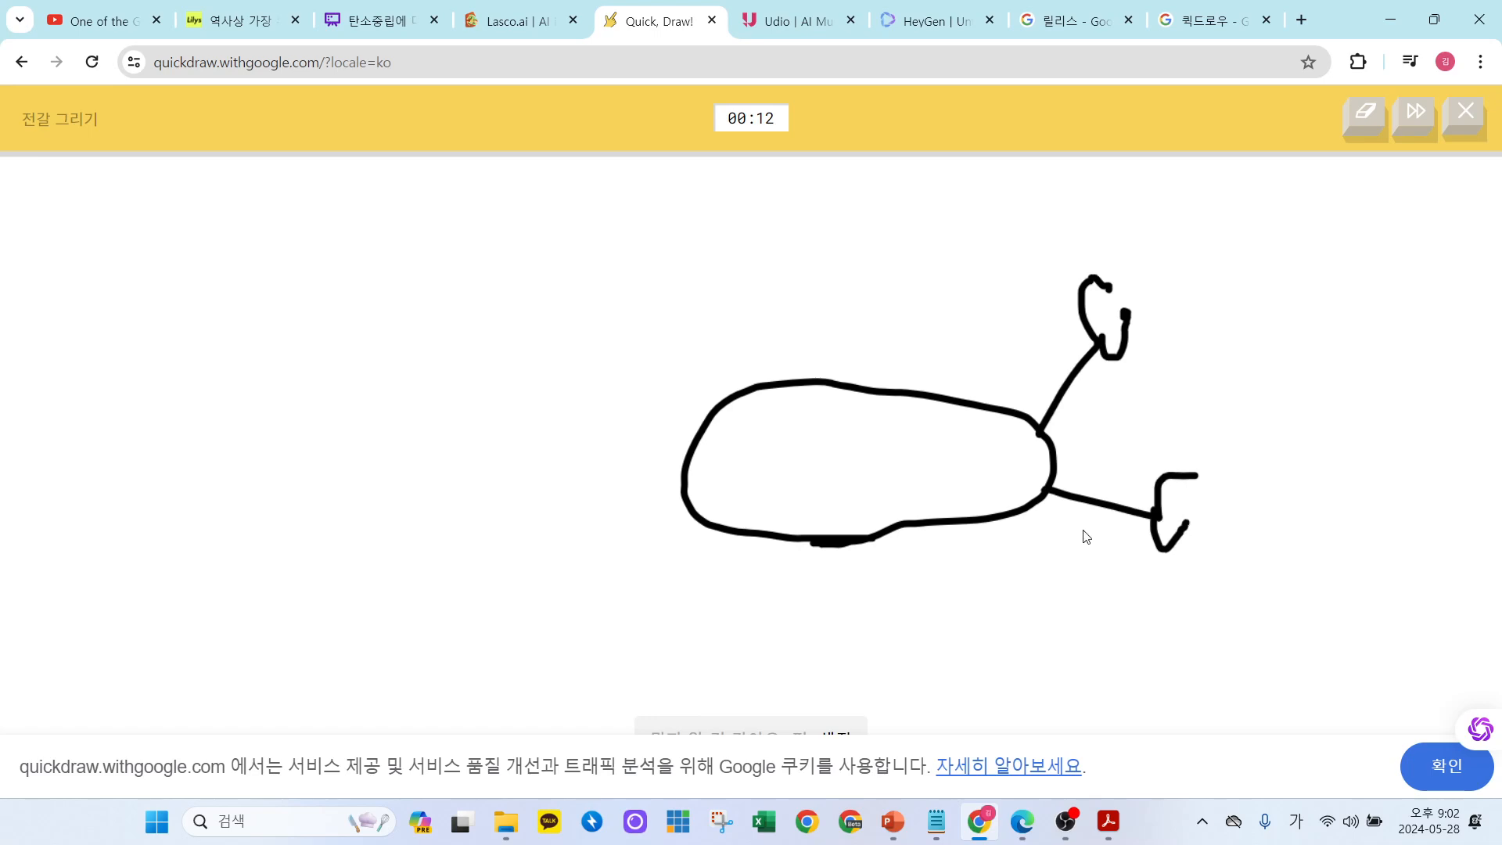
{"action": "left_click_drag", "start_coordinate": [909, 393], "coordinate": [923, 341]}
{"action": "left_click_drag", "start_coordinate": [814, 404], "coordinate": [823, 321]}
{"action": "left_click_drag", "start_coordinate": [713, 396], "coordinate": [728, 301]}
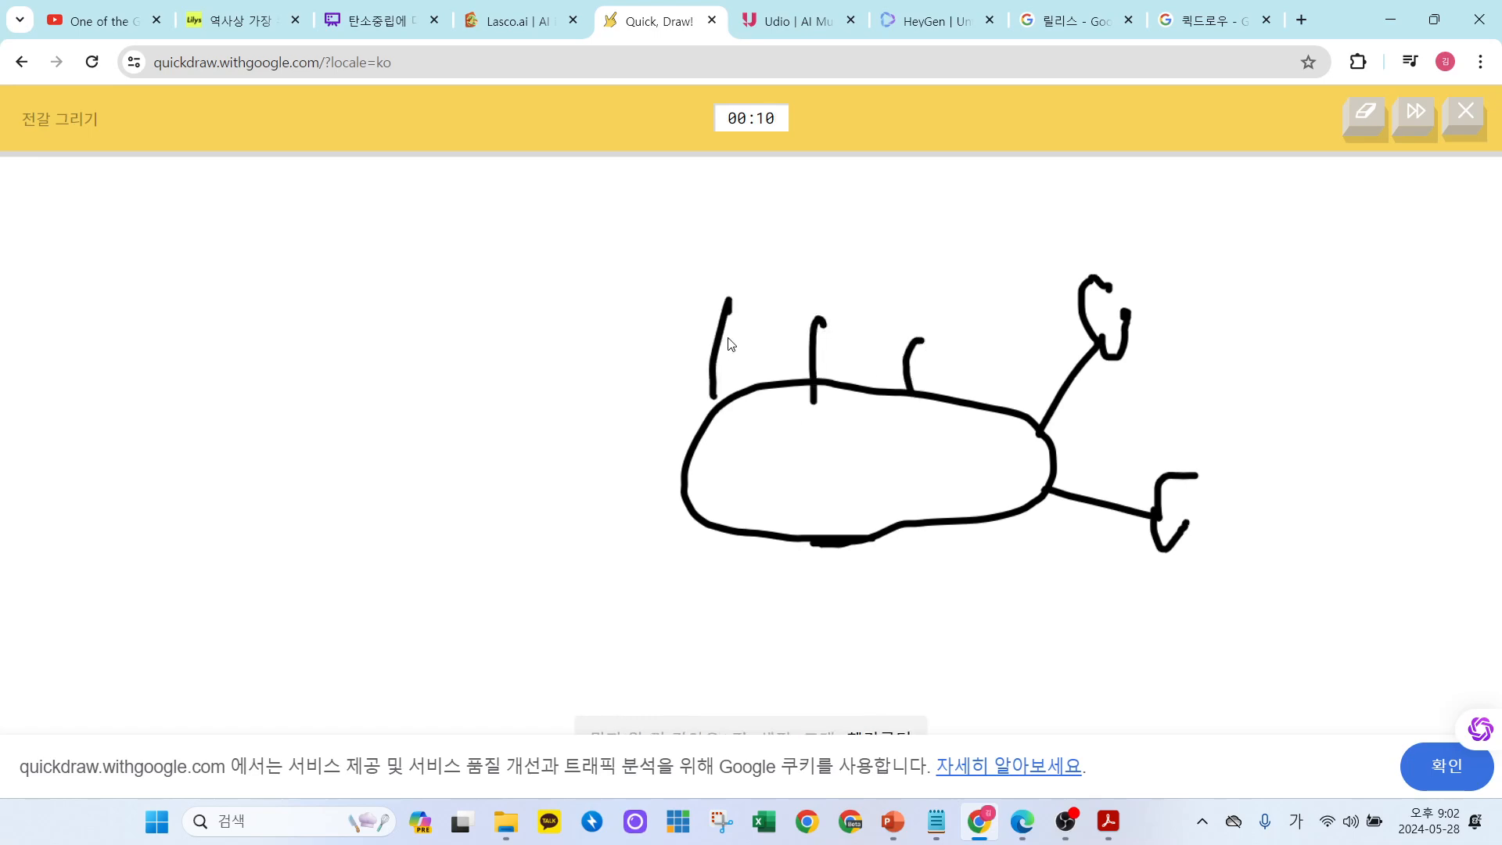
{"action": "mouse_move", "coordinate": [681, 485]}
{"action": "left_mouse_down"}
{"action": "mouse_move", "coordinate": [437, 334]}
{"action": "mouse_move", "coordinate": [475, 374]}
{"action": "mouse_move", "coordinate": [452, 403]}
{"action": "mouse_move", "coordinate": [469, 387]}
{"action": "left_mouse_up"}
{"action": "left_click_drag", "start_coordinate": [779, 522], "coordinate": [782, 607]}
{"action": "left_click_drag", "start_coordinate": [843, 532], "coordinate": [856, 620]}
{"action": "left_click_drag", "start_coordinate": [915, 516], "coordinate": [962, 618]}
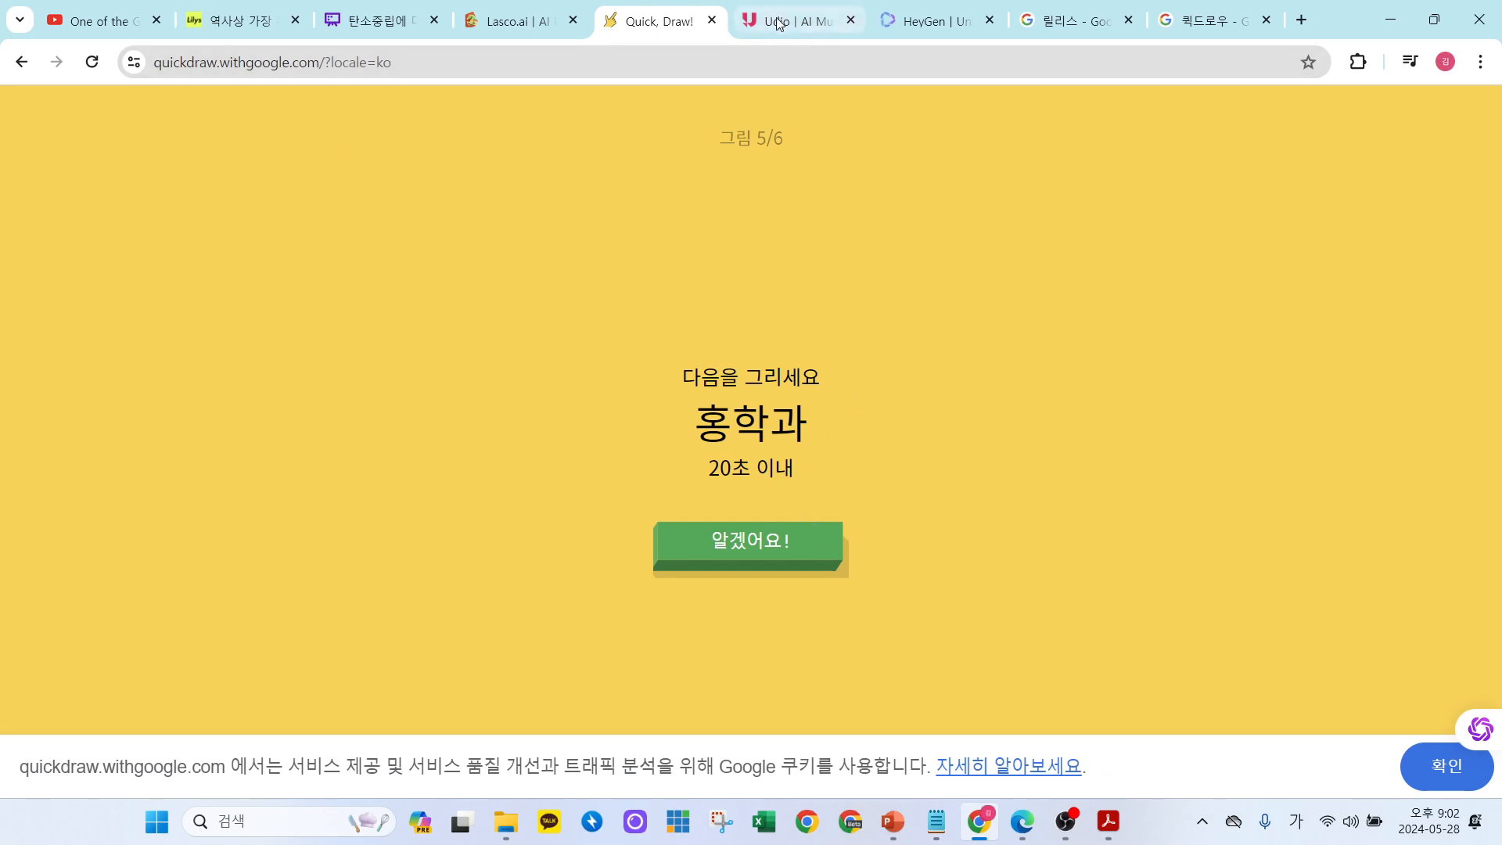
Draw the flamingo (홍학과) with a beaked head, long upright neck, elongated body, wing and two legs.
{"action": "left_click", "coordinate": [779, 552]}
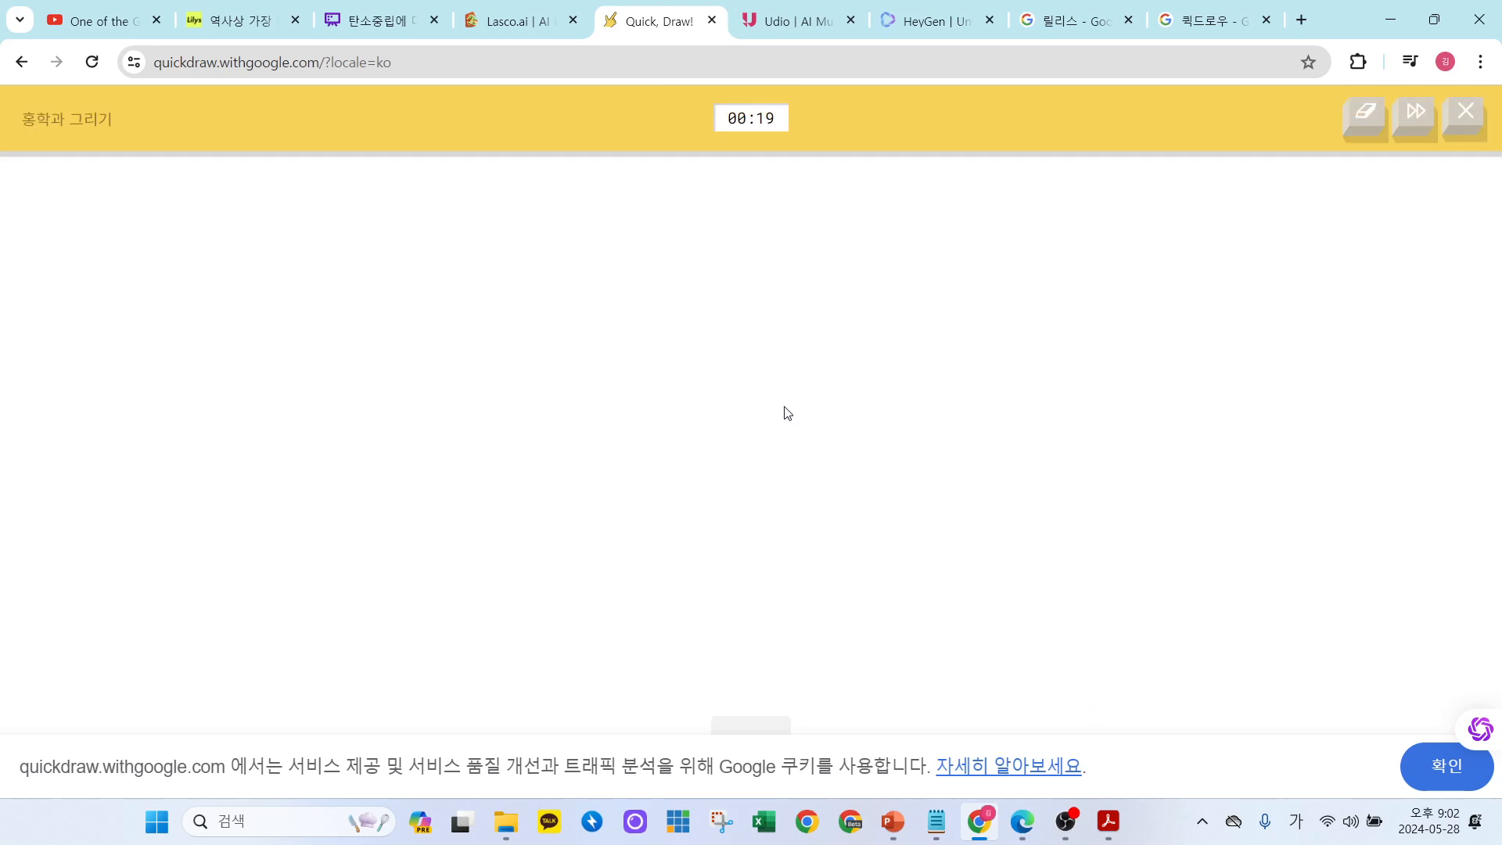
{"action": "mouse_move", "coordinate": [904, 335]}
{"action": "left_mouse_down"}
{"action": "mouse_move", "coordinate": [845, 301]}
{"action": "mouse_move", "coordinate": [1006, 301]}
{"action": "mouse_move", "coordinate": [881, 338]}
{"action": "left_mouse_up"}
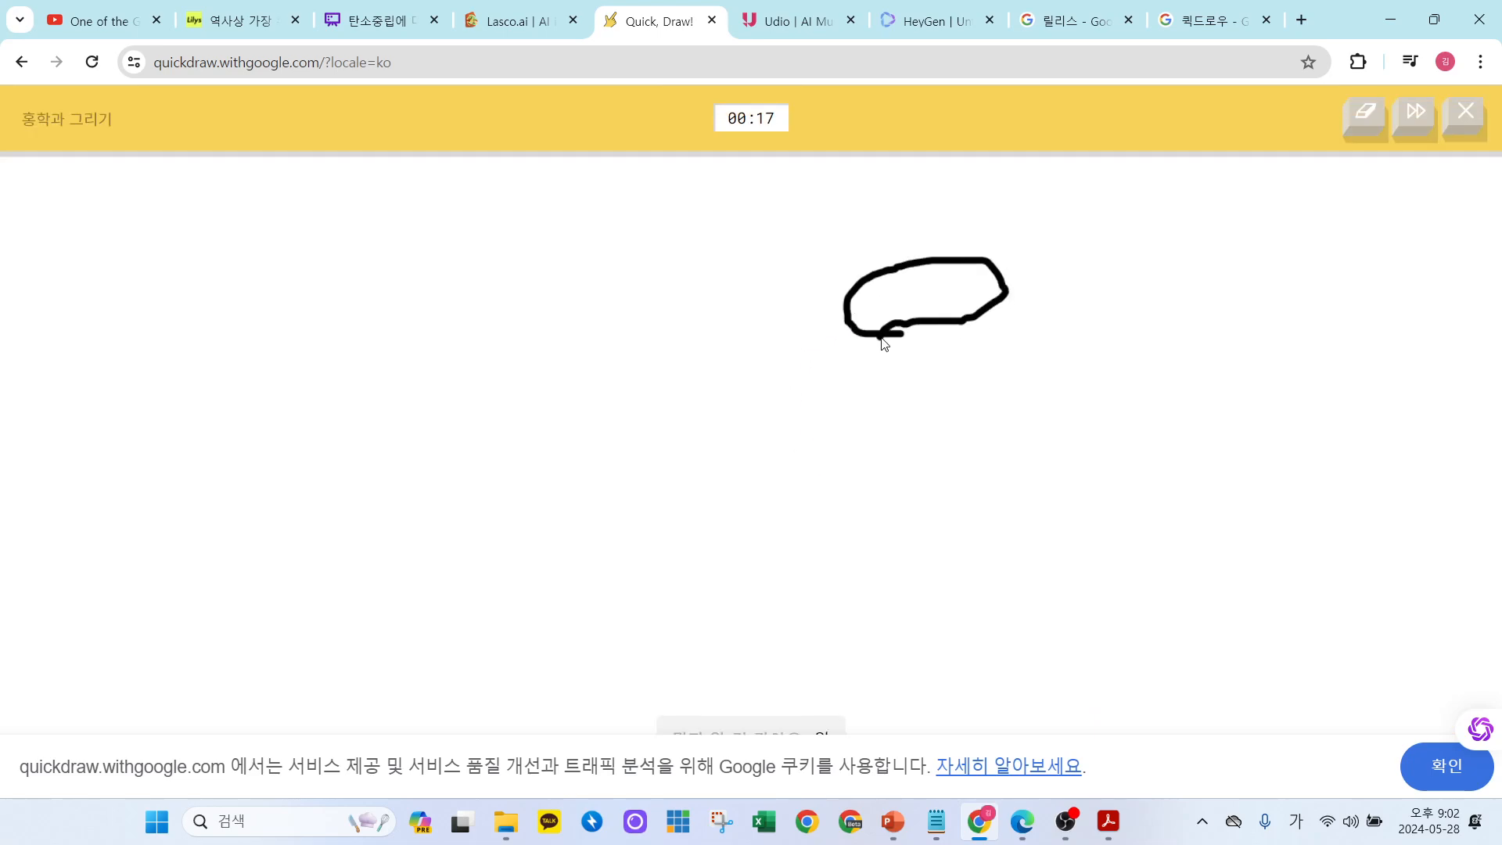
{"action": "mouse_move", "coordinate": [1000, 301]}
{"action": "left_mouse_down"}
{"action": "mouse_move", "coordinate": [1021, 268]}
{"action": "mouse_move", "coordinate": [1003, 303]}
{"action": "left_mouse_up"}
{"action": "mouse_move", "coordinate": [866, 316]}
{"action": "left_mouse_down"}
{"action": "mouse_move", "coordinate": [861, 425]}
{"action": "mouse_move", "coordinate": [925, 446]}
{"action": "mouse_move", "coordinate": [873, 308]}
{"action": "left_mouse_up"}
{"action": "mouse_move", "coordinate": [851, 610]}
{"action": "left_mouse_down"}
{"action": "mouse_move", "coordinate": [326, 604]}
{"action": "mouse_move", "coordinate": [861, 647]}
{"action": "mouse_move", "coordinate": [895, 636]}
{"action": "left_mouse_up"}
{"action": "mouse_move", "coordinate": [520, 602]}
{"action": "left_mouse_down"}
{"action": "mouse_move", "coordinate": [553, 613]}
{"action": "mouse_move", "coordinate": [592, 678]}
{"action": "left_mouse_up"}
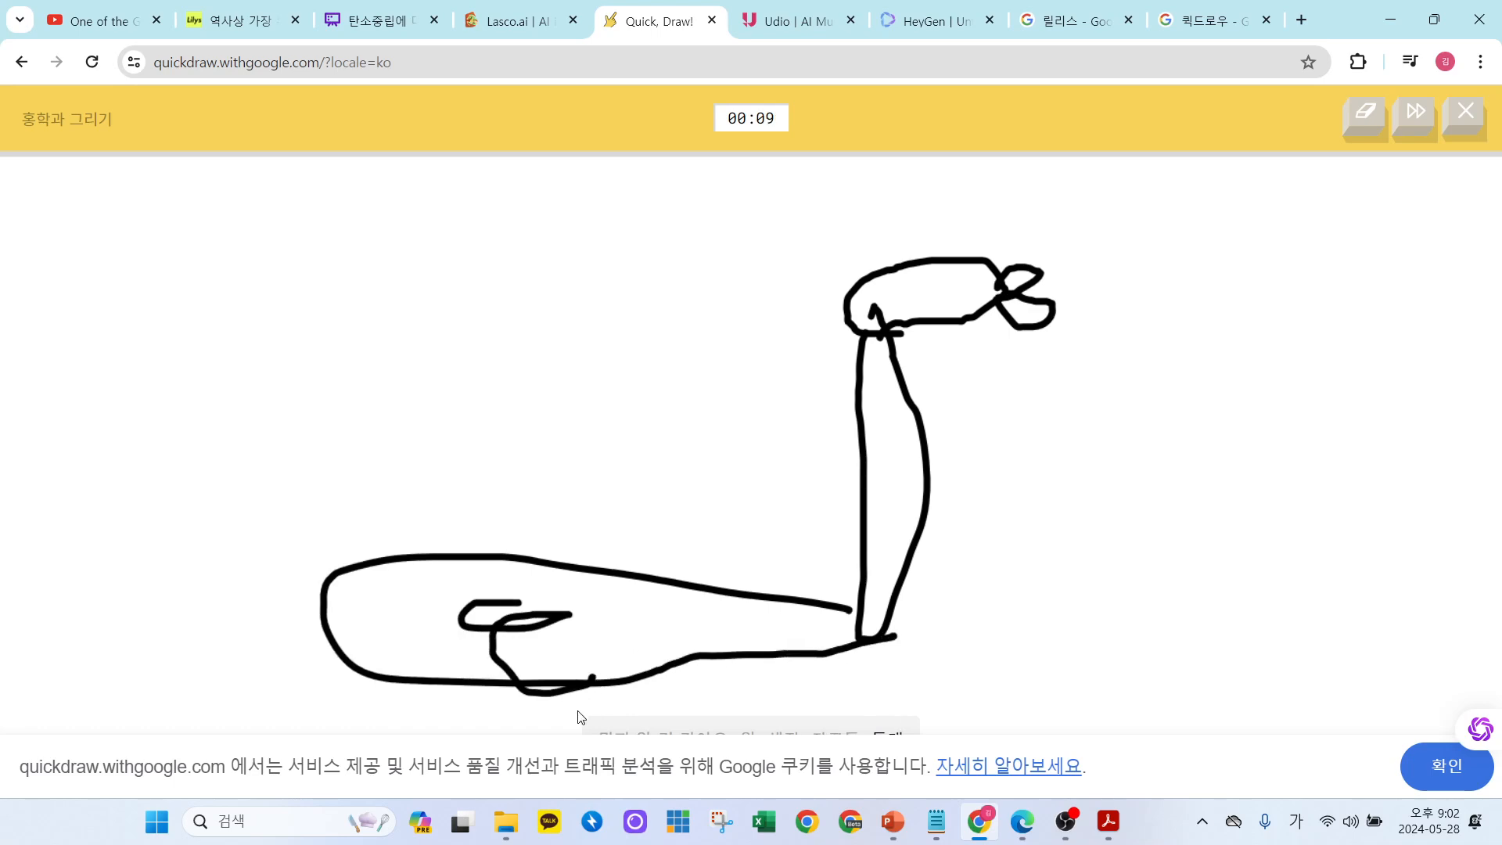
{"action": "left_click_drag", "start_coordinate": [427, 664], "coordinate": [434, 733]}
{"action": "left_click_drag", "start_coordinate": [682, 646], "coordinate": [694, 714]}
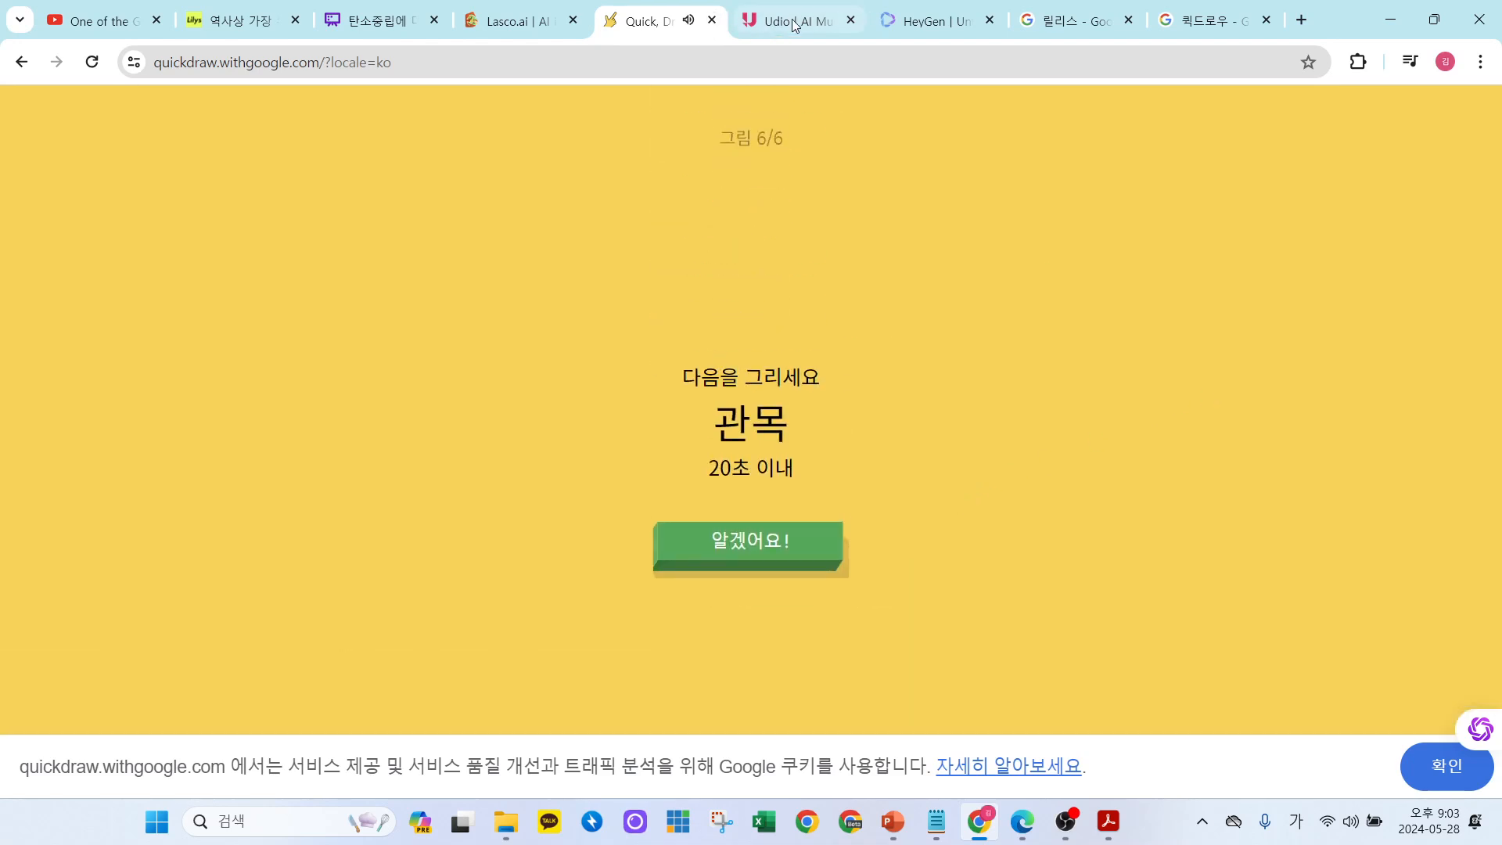
Draw the bush (관목) with a short trunk, spreading branches and a leafy crown to finish the game.
{"action": "left_click", "coordinate": [769, 558]}
{"action": "mouse_move", "coordinate": [693, 630]}
{"action": "left_mouse_down"}
{"action": "mouse_move", "coordinate": [533, 345]}
{"action": "mouse_move", "coordinate": [607, 335]}
{"action": "mouse_move", "coordinate": [710, 372]}
{"action": "mouse_move", "coordinate": [795, 375]}
{"action": "mouse_move", "coordinate": [748, 626]}
{"action": "left_mouse_up"}
{"action": "mouse_move", "coordinate": [609, 471]}
{"action": "left_mouse_down"}
{"action": "mouse_move", "coordinate": [464, 401]}
{"action": "mouse_move", "coordinate": [478, 226]}
{"action": "mouse_move", "coordinate": [539, 182]}
{"action": "mouse_move", "coordinate": [649, 178]}
{"action": "mouse_move", "coordinate": [769, 205]}
{"action": "mouse_move", "coordinate": [907, 267]}
{"action": "mouse_move", "coordinate": [873, 426]}
{"action": "mouse_move", "coordinate": [763, 493]}
{"action": "left_mouse_up"}
{"action": "mouse_move", "coordinate": [731, 580]}
{"action": "left_mouse_down"}
{"action": "mouse_move", "coordinate": [699, 589]}
{"action": "mouse_move", "coordinate": [732, 613]}
{"action": "mouse_move", "coordinate": [678, 595]}
{"action": "mouse_move", "coordinate": [741, 601]}
{"action": "left_mouse_up"}
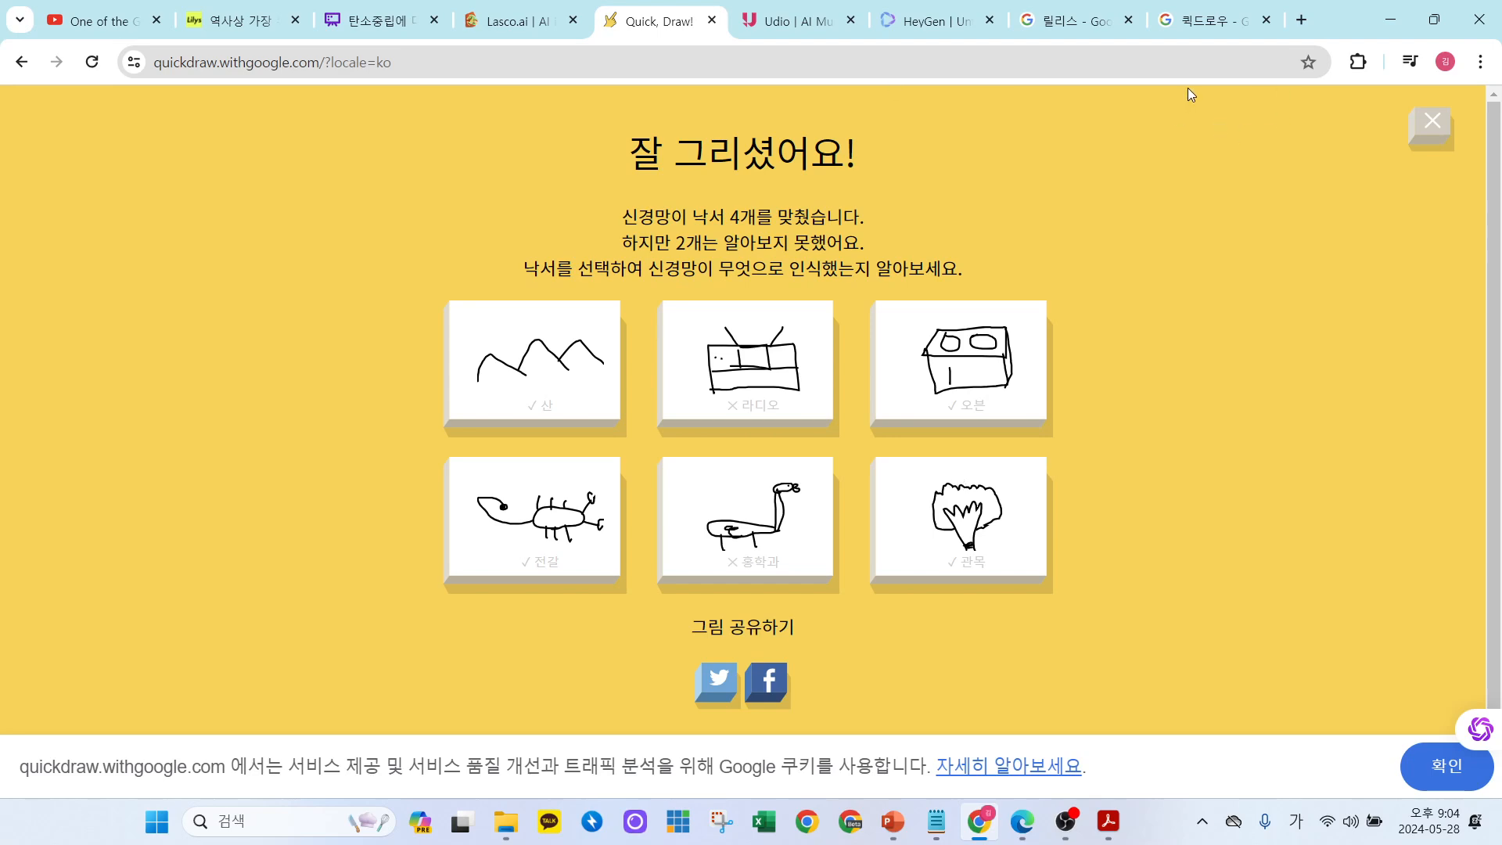
Search Google for "유디오" to show how to find Udio, and return to the Udio site.
{"action": "left_click", "coordinate": [799, 20]}
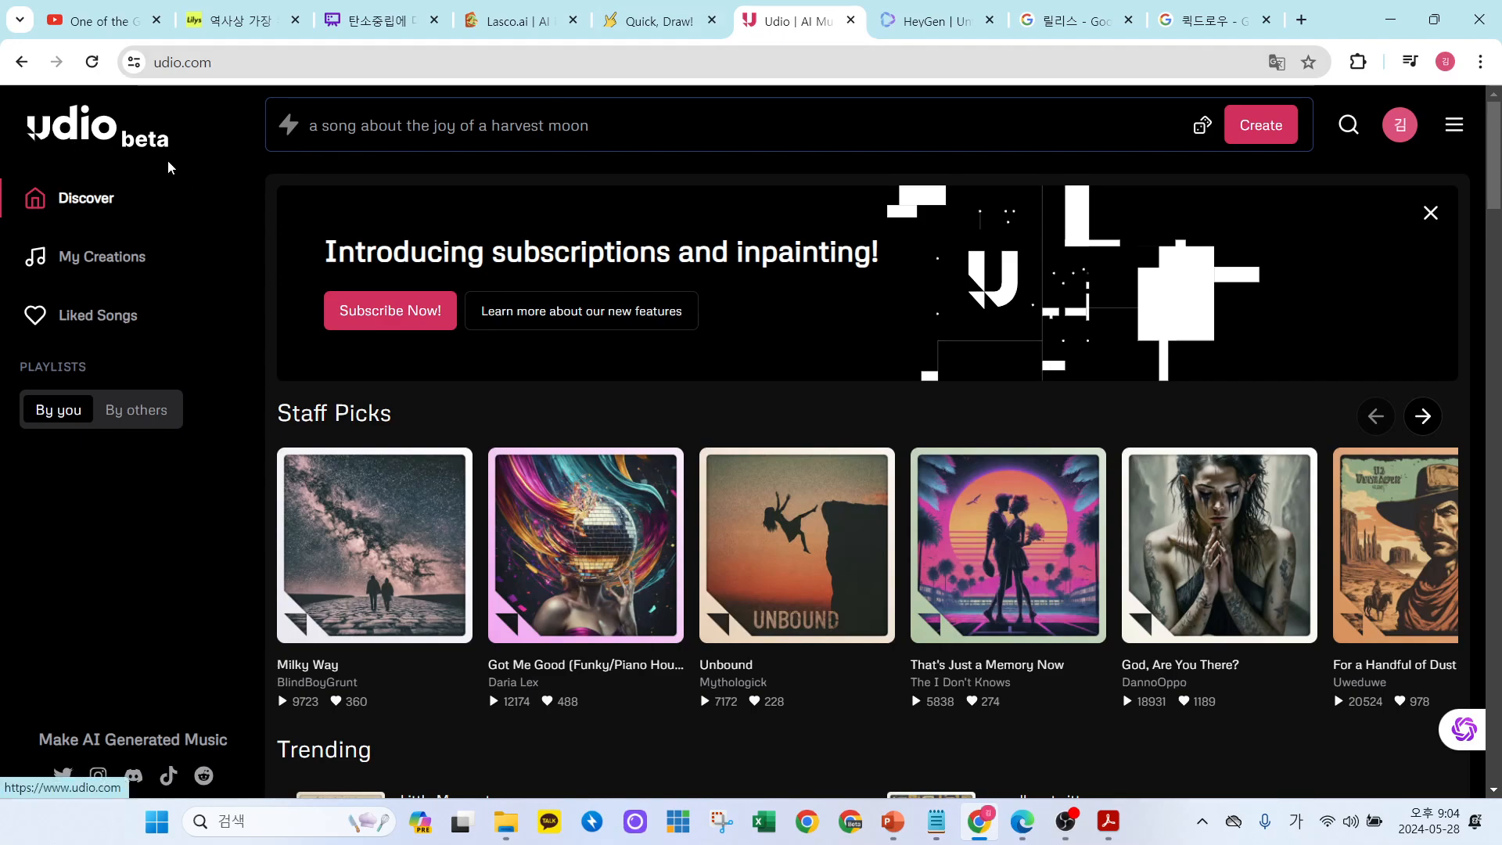
{"action": "left_click", "coordinate": [1181, 19]}
{"action": "type", "text": "유디오"}
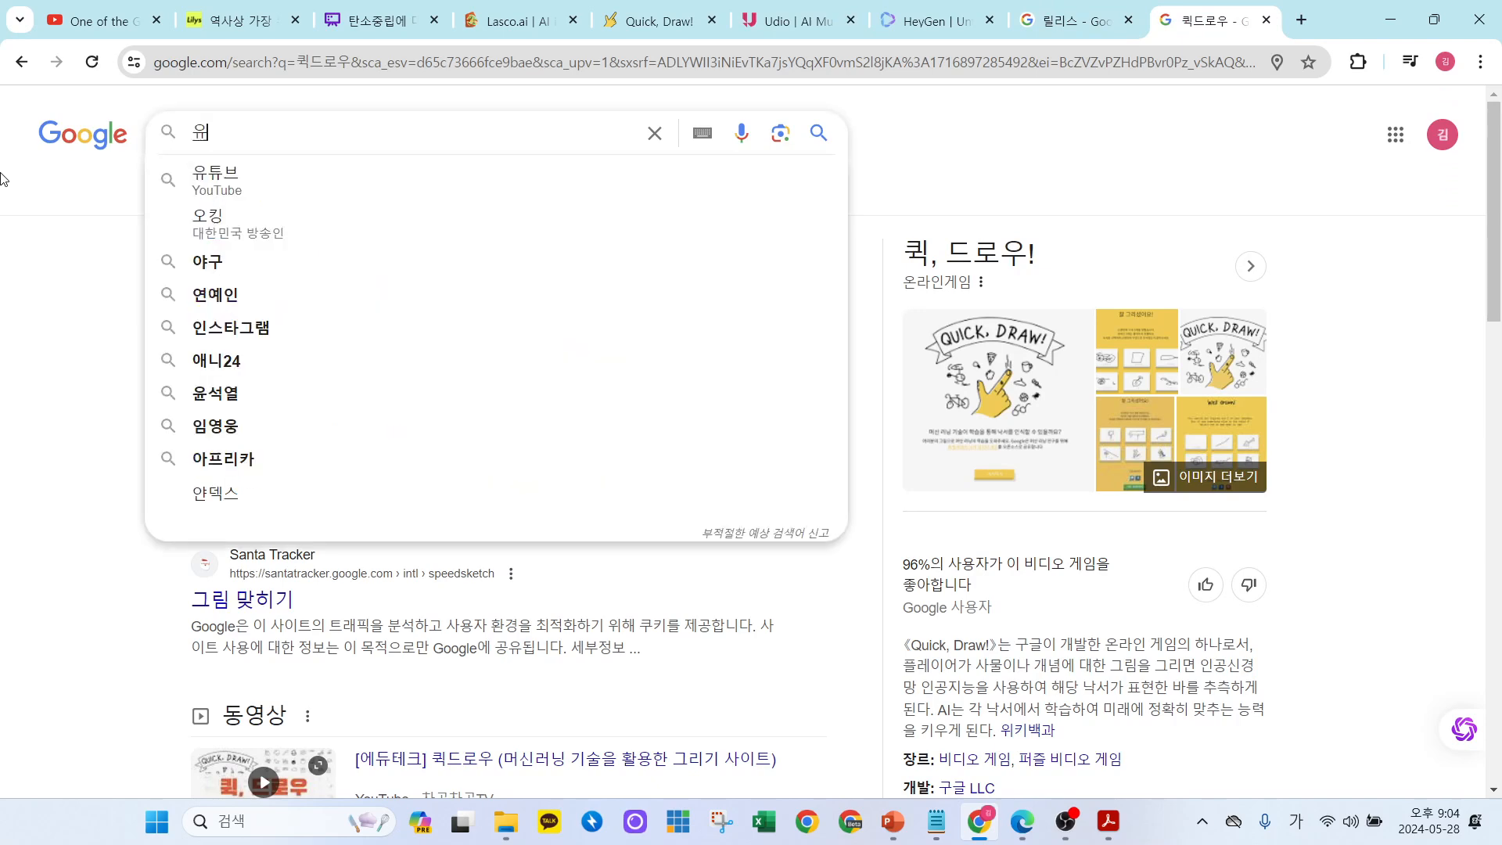
{"action": "key", "text": "Return"}
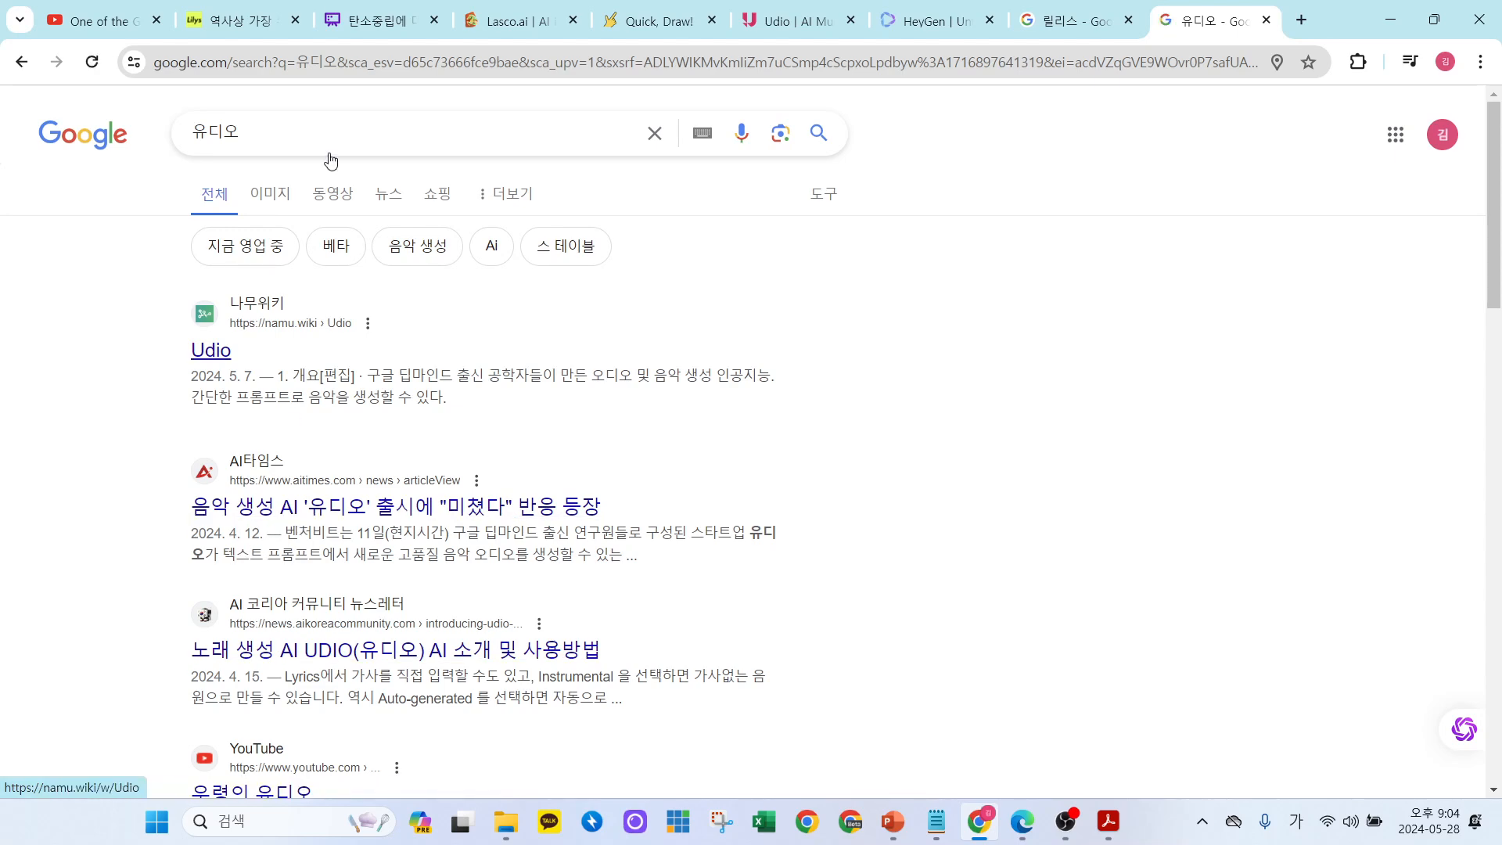
{"action": "left_click", "coordinate": [1068, 24]}
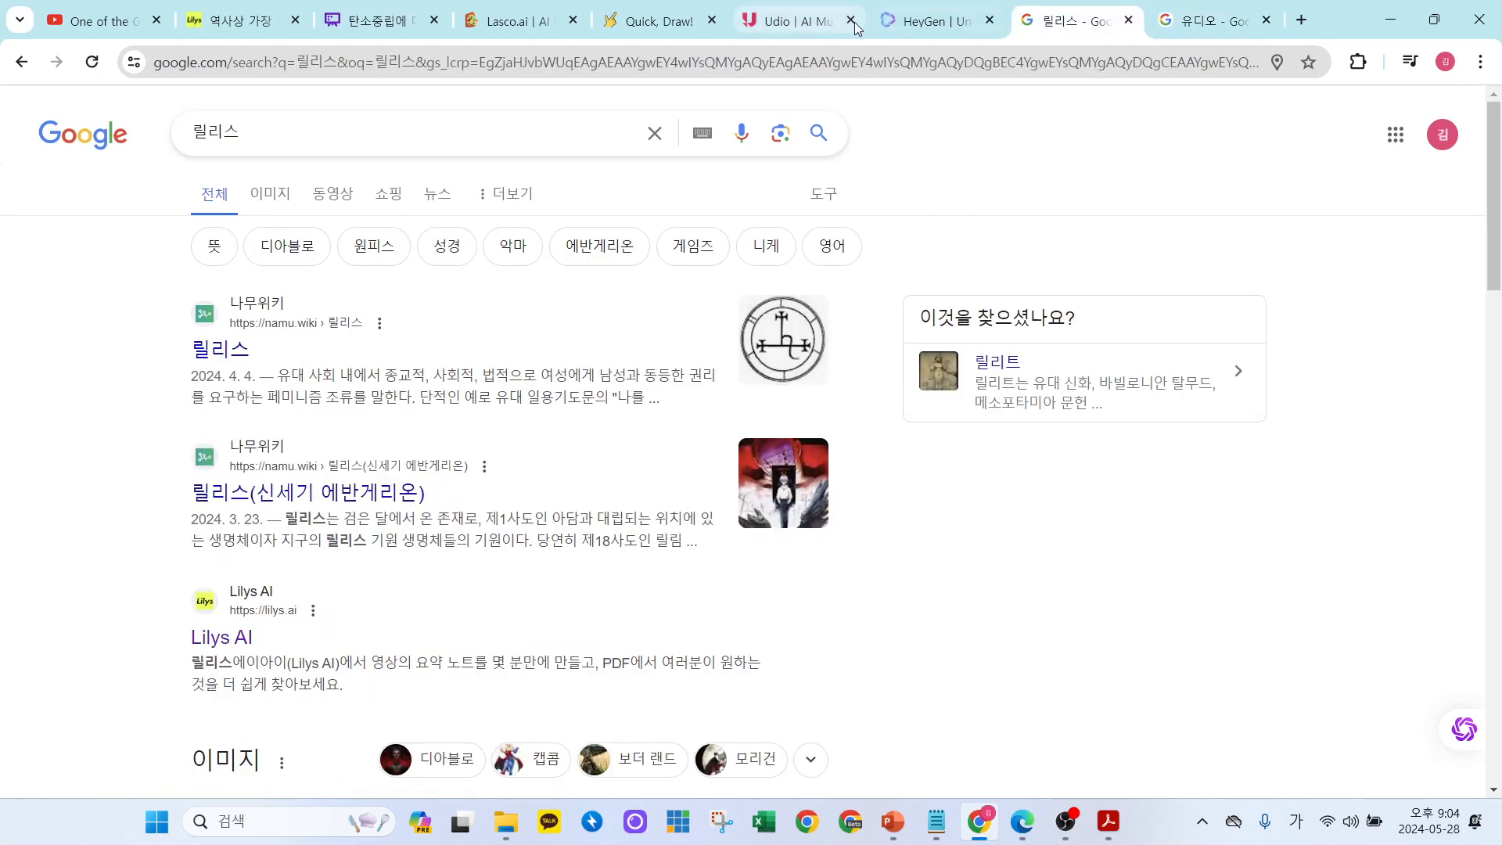
{"action": "left_click", "coordinate": [796, 23]}
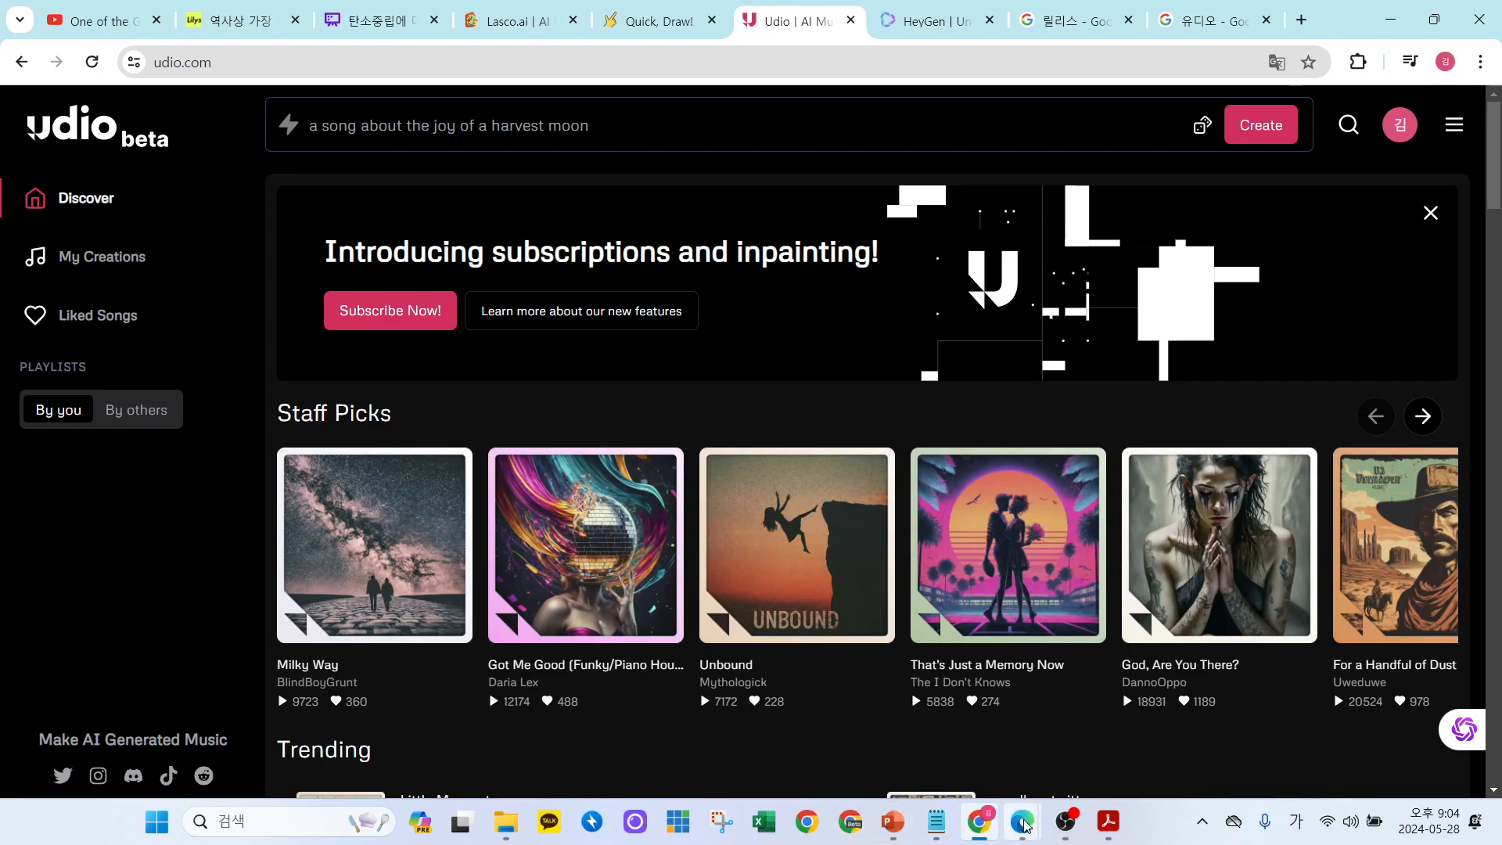
Switch to Microsoft Edge and open the Bing Copilot chat page from a new tab.
{"action": "mouse_move", "coordinate": [1022, 821]}
{"action": "left_click", "coordinate": [1001, 751]}
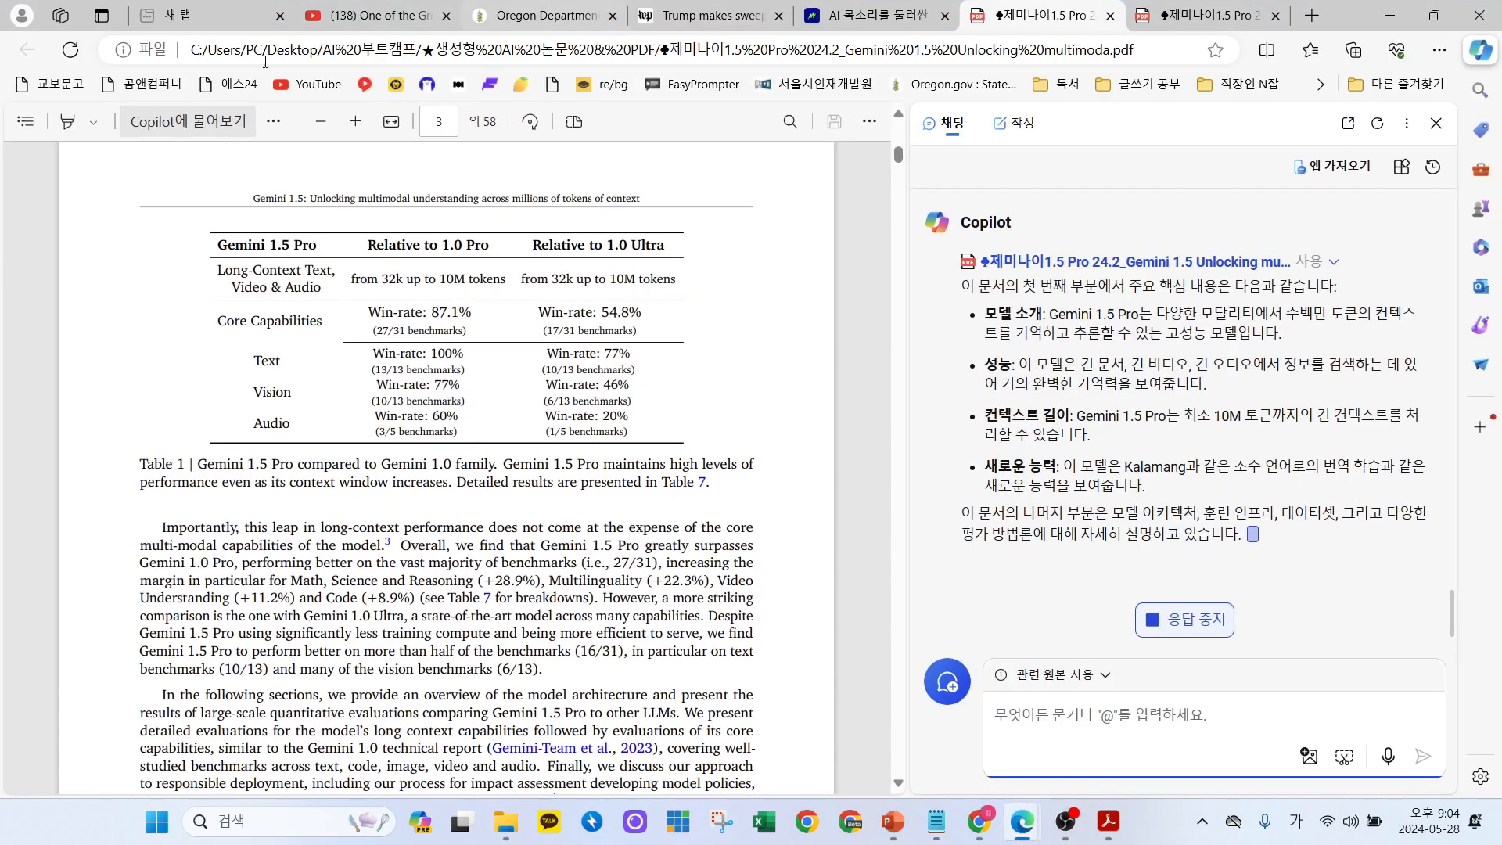
{"action": "key", "text": "ctrl+t"}
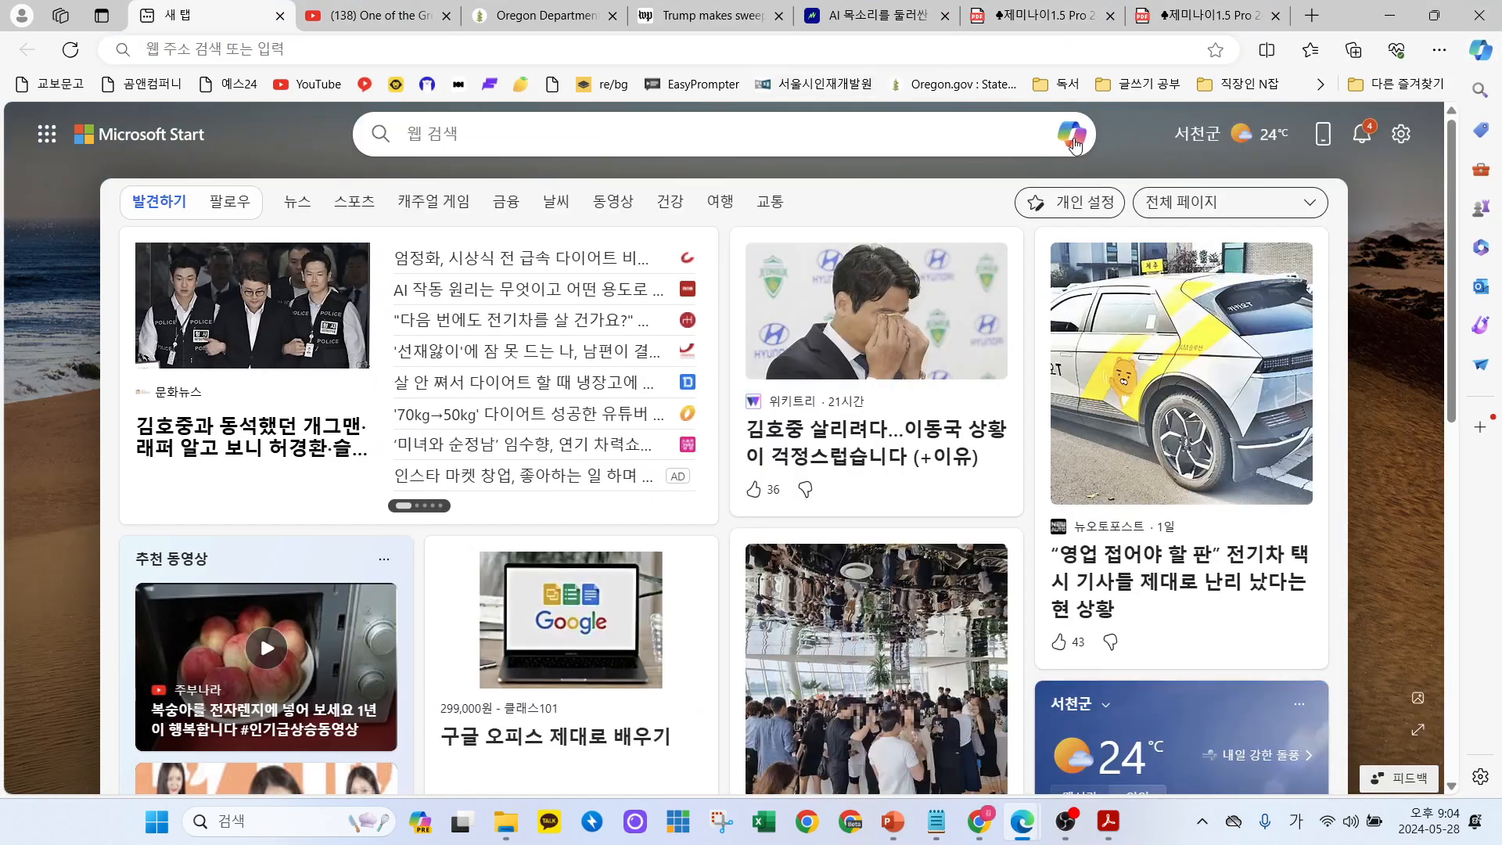
{"action": "left_click", "coordinate": [1073, 137]}
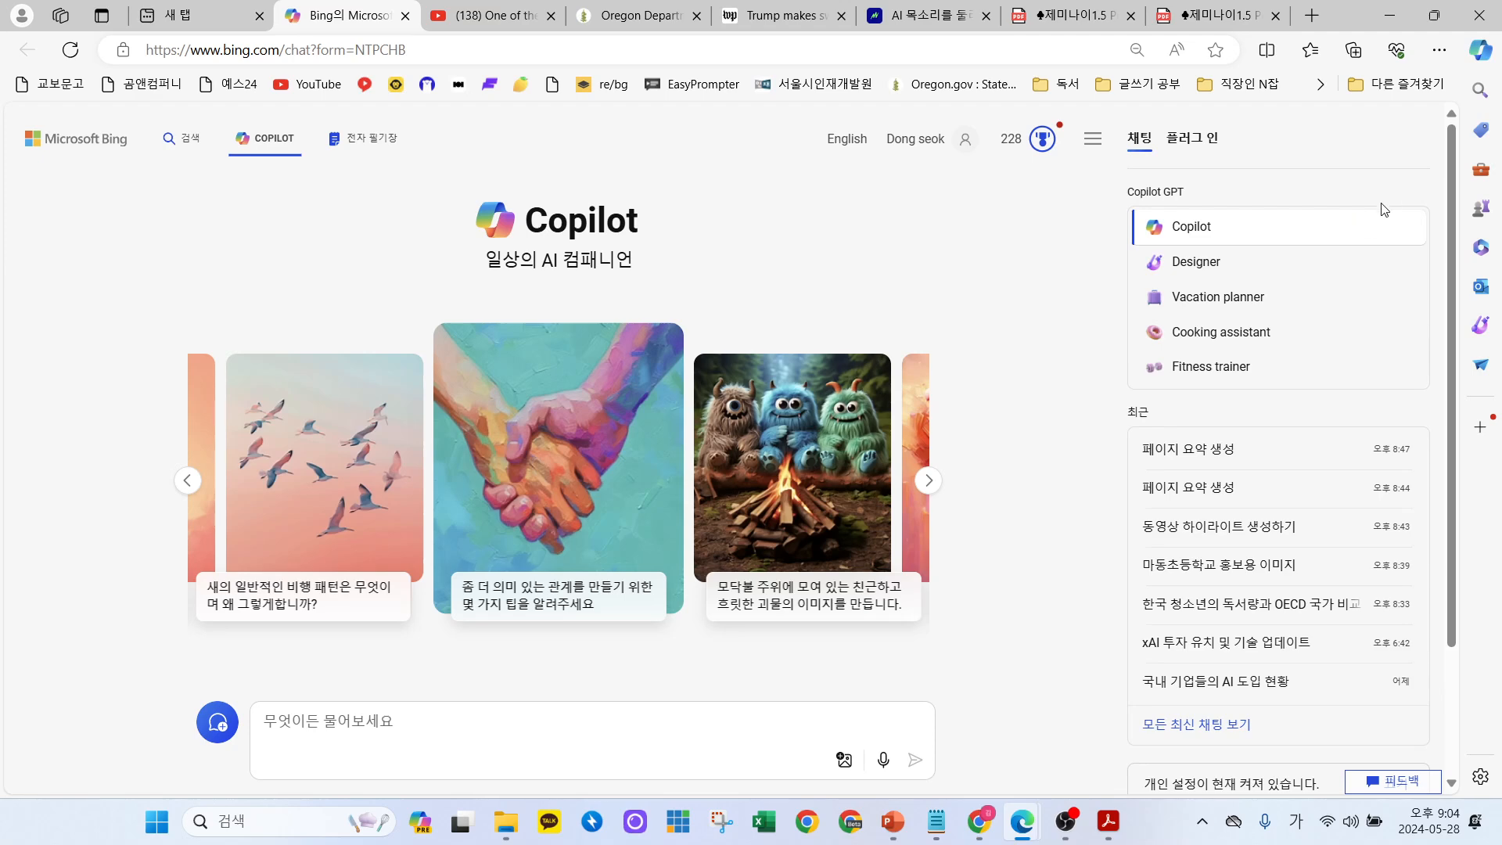
Enable the Suno plug-in for Copilot and return to the chat list.
{"action": "left_click", "coordinate": [1202, 145]}
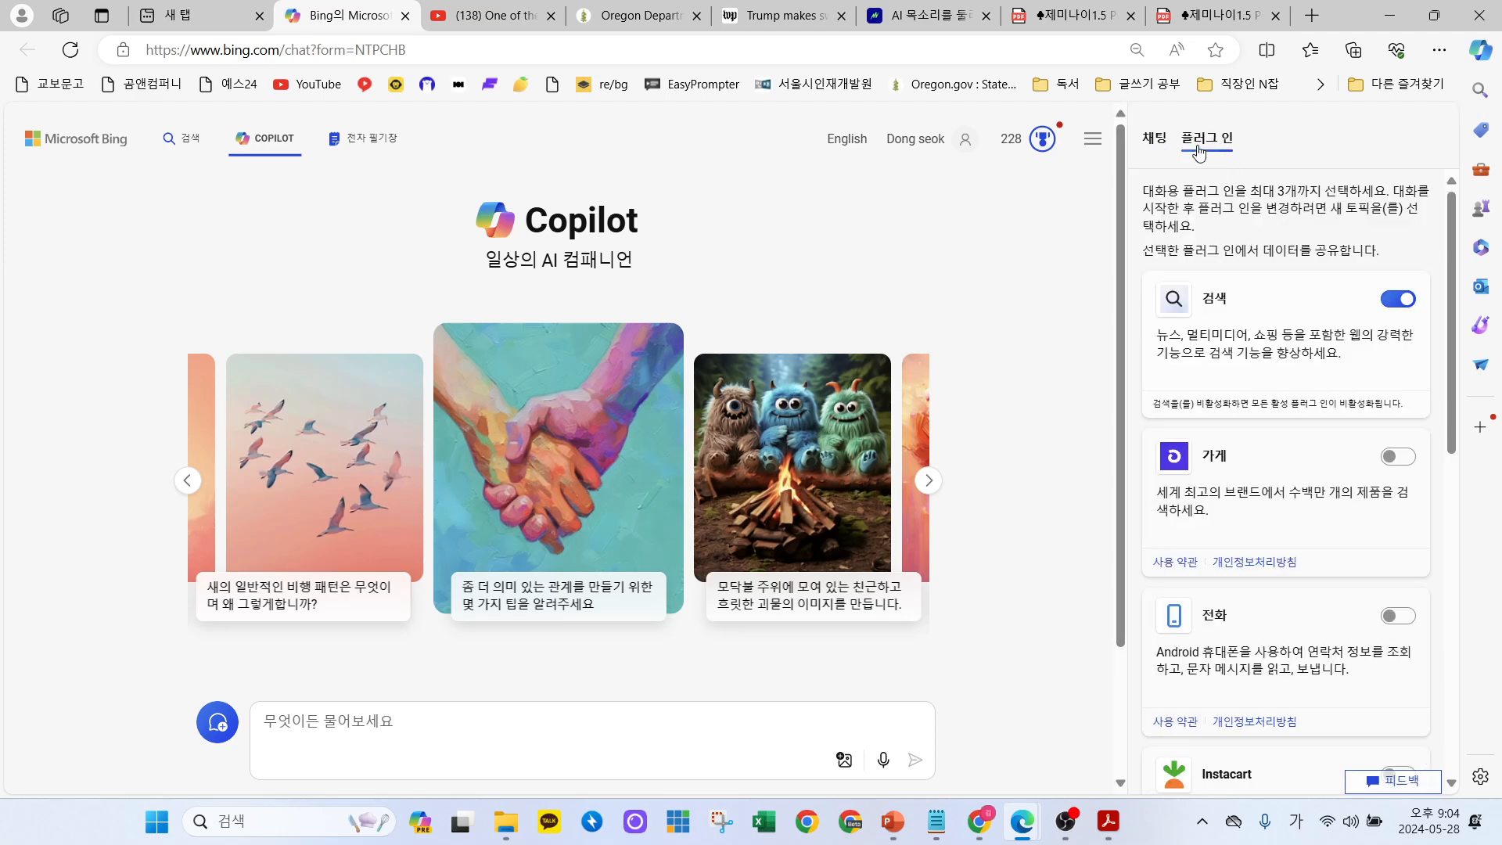
{"action": "left_click", "coordinate": [1157, 142]}
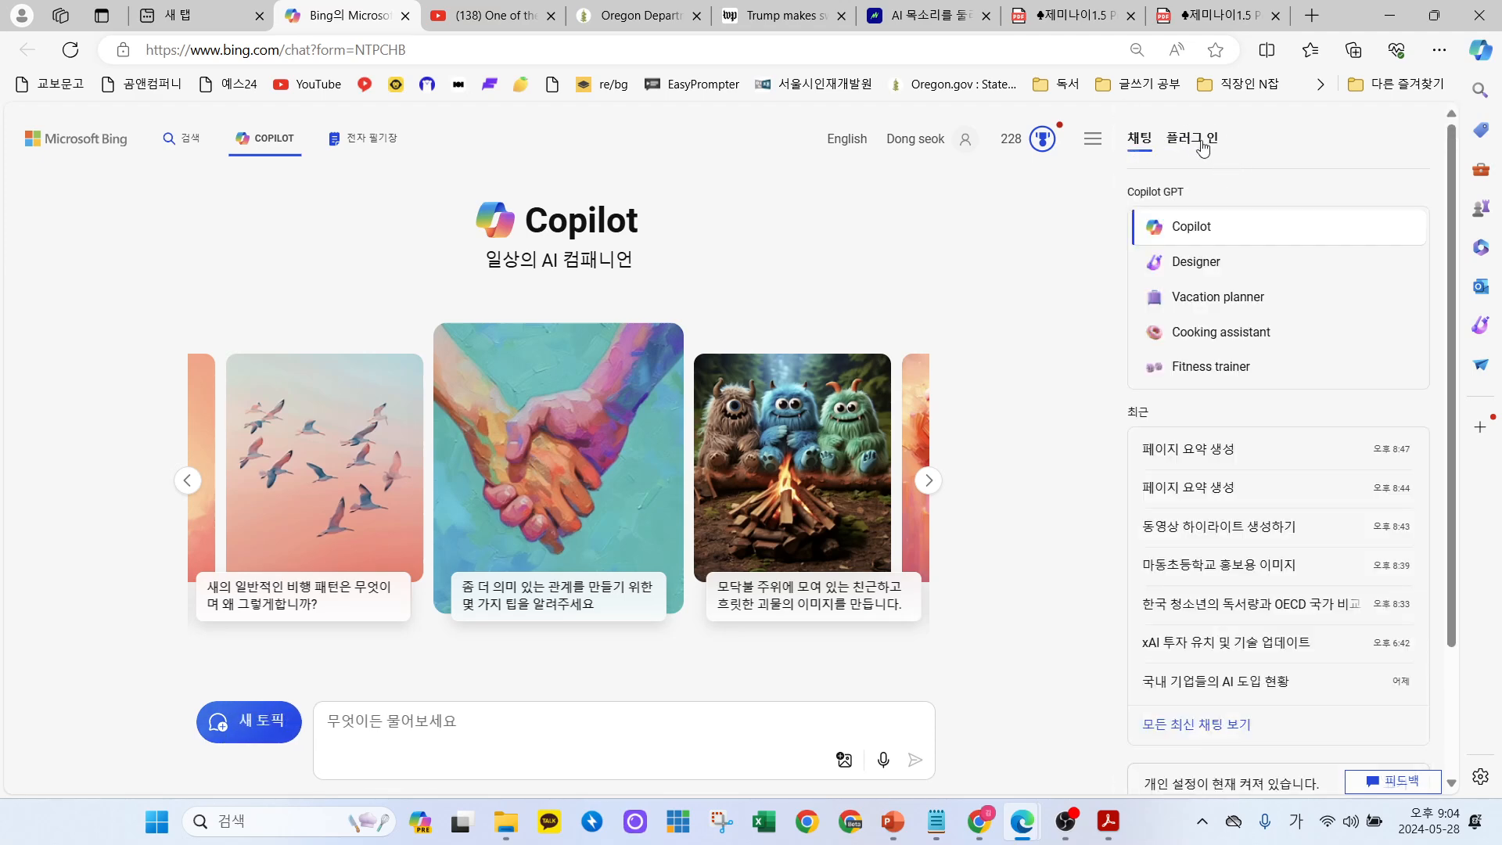
{"action": "left_click", "coordinate": [1205, 145]}
{"action": "scroll", "coordinate": [1226, 383], "scroll_direction": "down", "scroll_amount": 5}
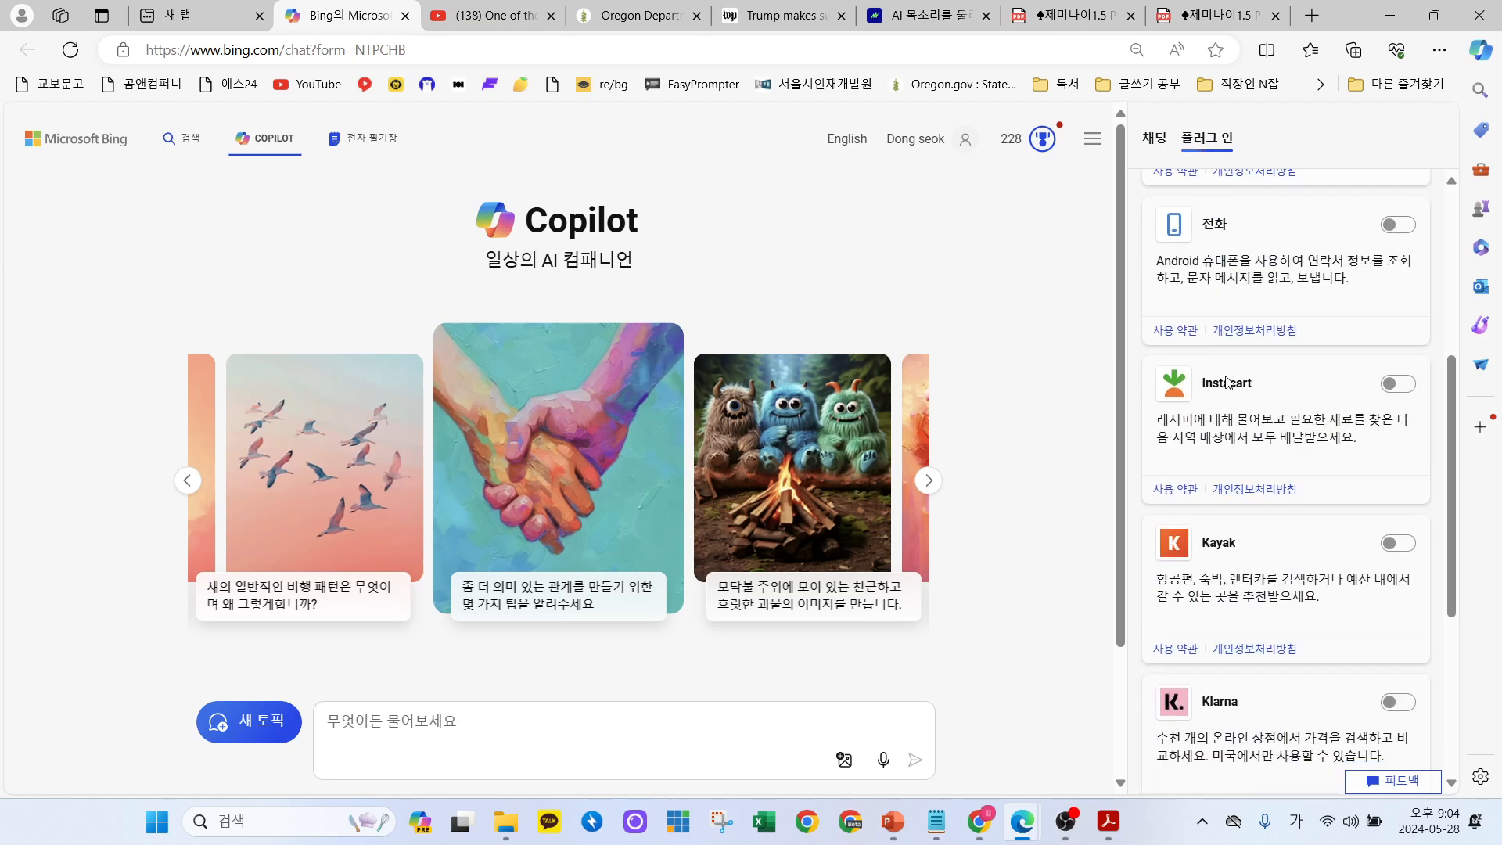
{"action": "scroll", "coordinate": [1226, 384], "scroll_direction": "down", "scroll_amount": 3}
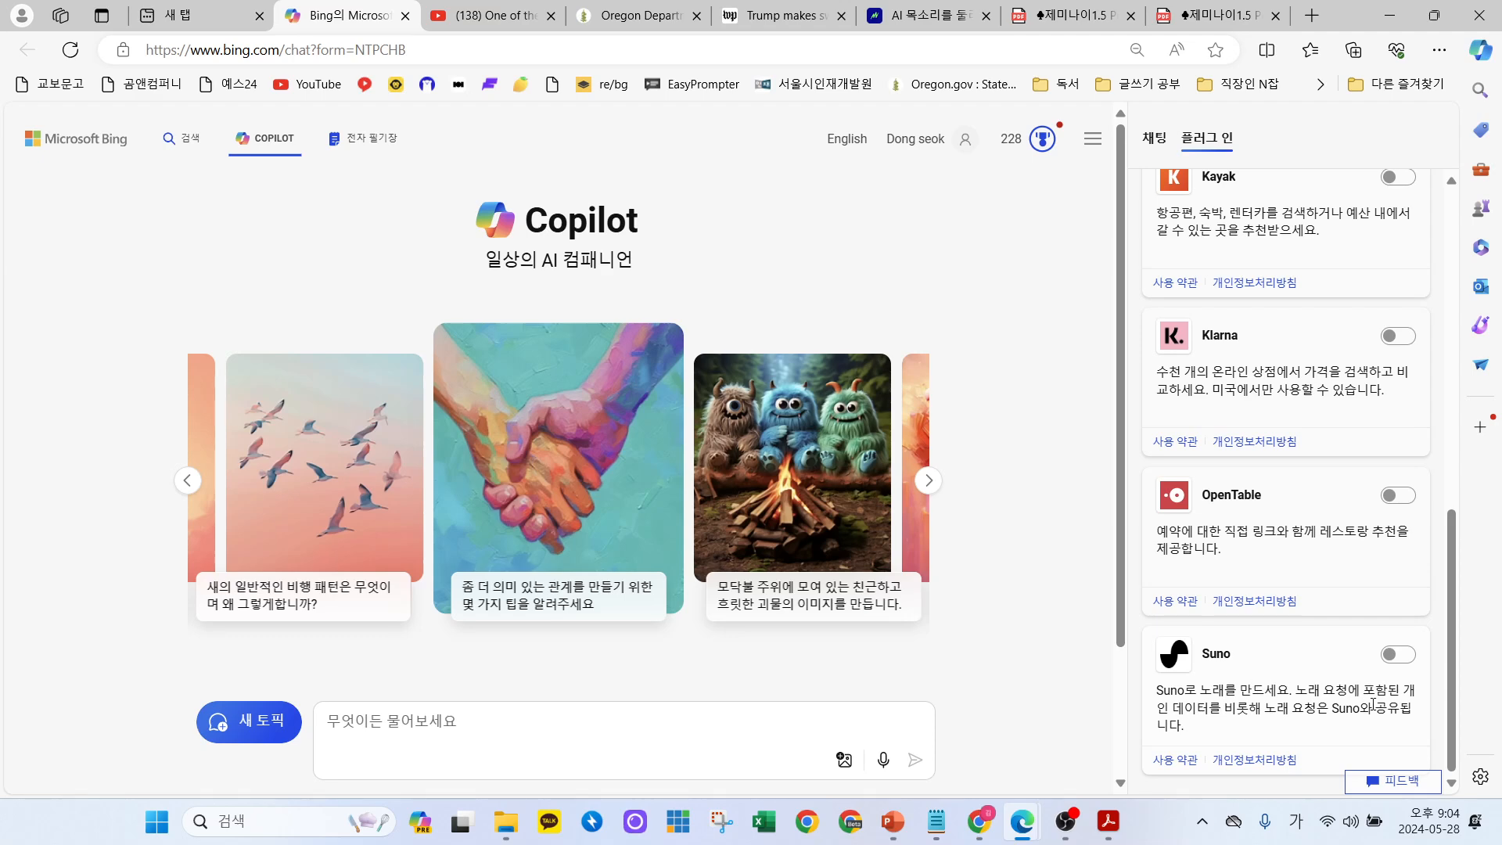
{"action": "left_click", "coordinate": [1405, 664]}
{"action": "left_click", "coordinate": [1159, 144]}
Ask Copilot "ai 시대 우리 아이들에게 다양한 경험이 중요하다는 것을 알리는 노래 가사를 k-pop 스타일로 써줘".
{"action": "left_click", "coordinate": [452, 725]}
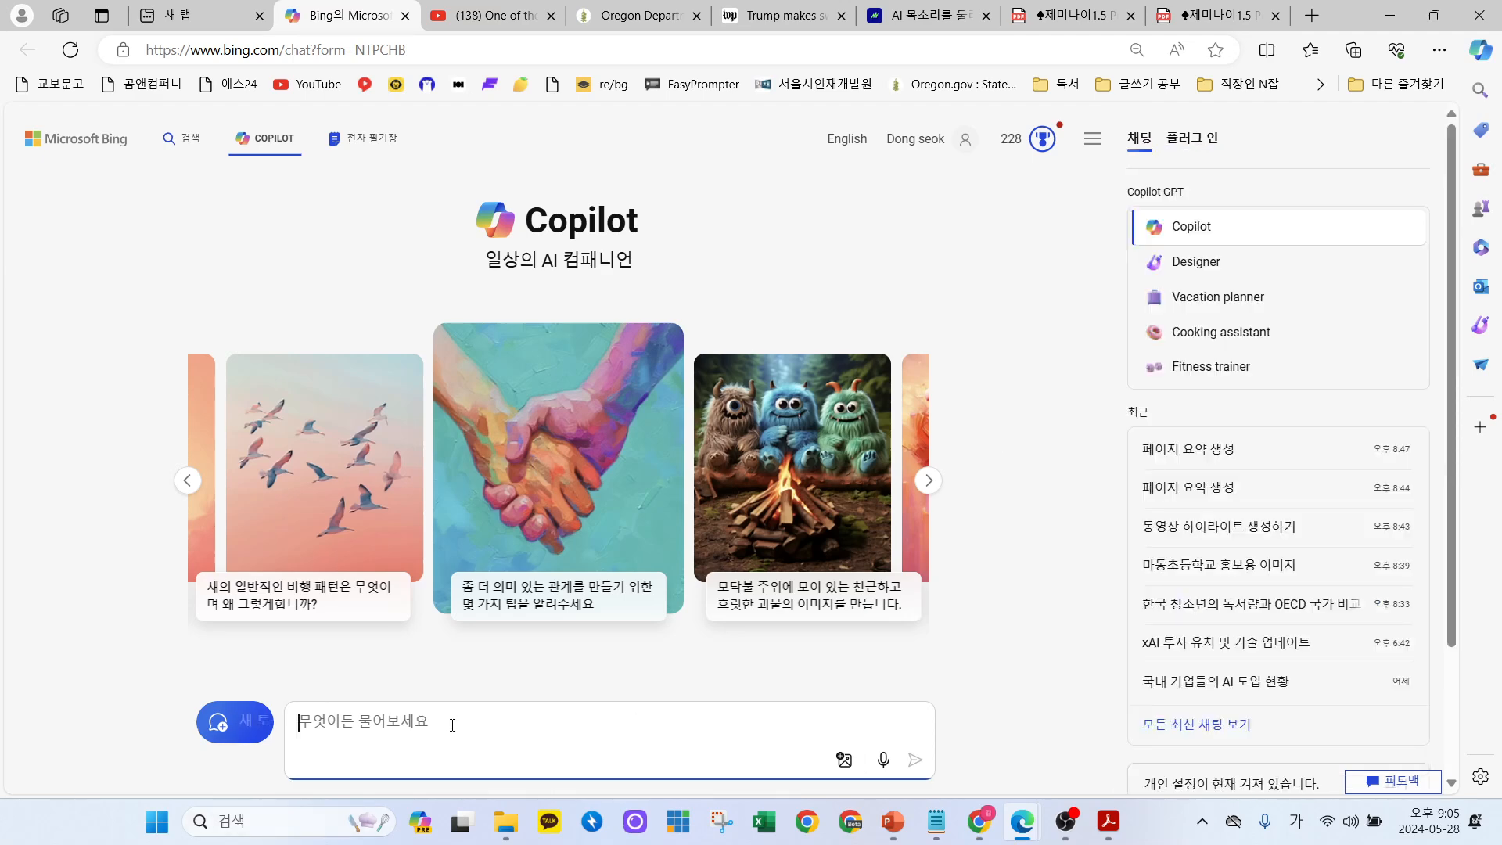
{"action": "type", "text": "ai 시대 우리 아이"}
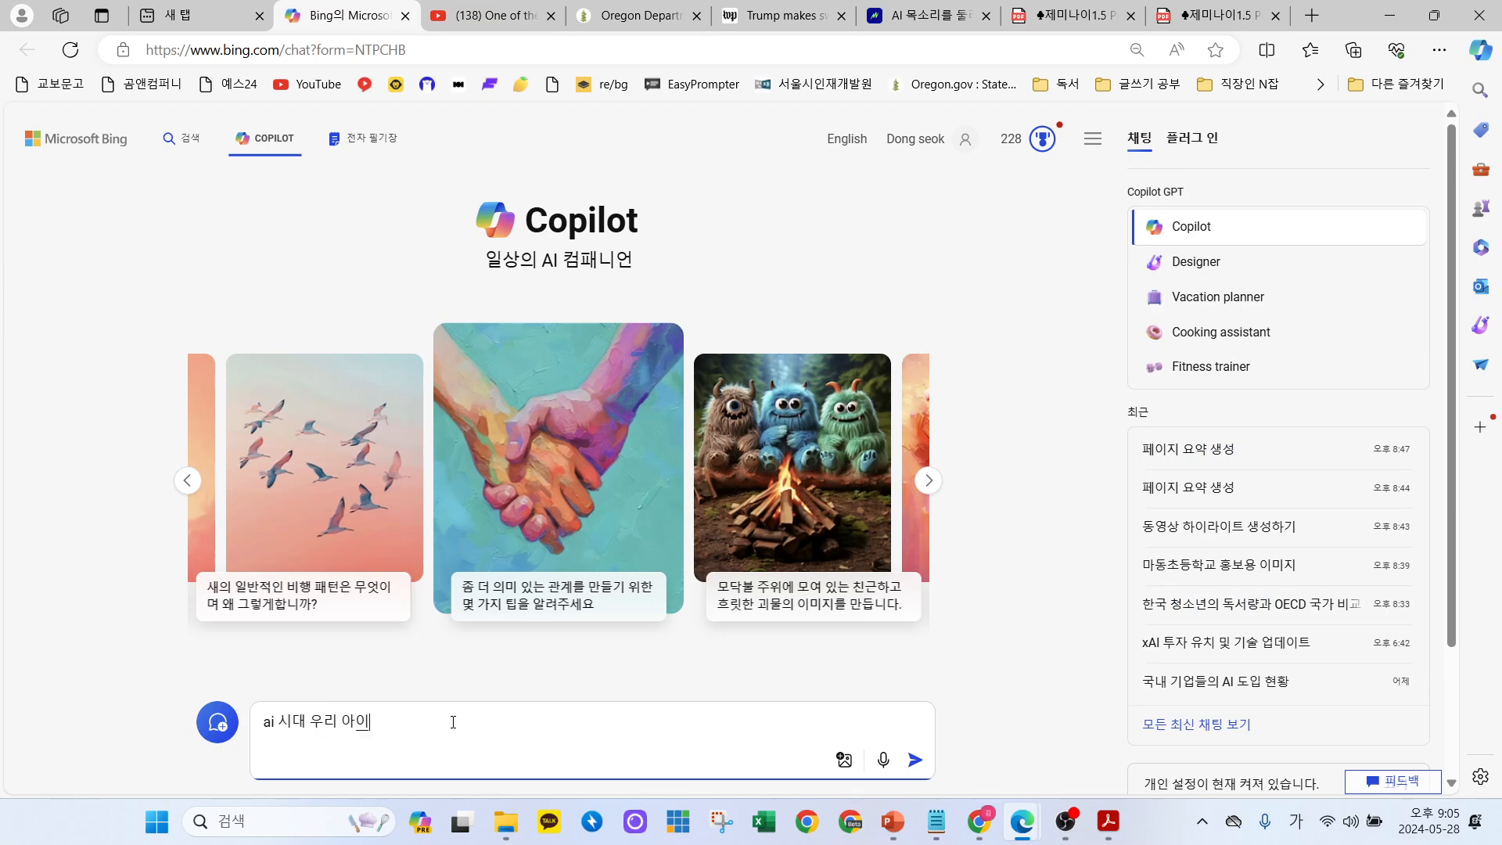
{"action": "type", "text": "들에게 다양한 경험이 주중요하다는"}
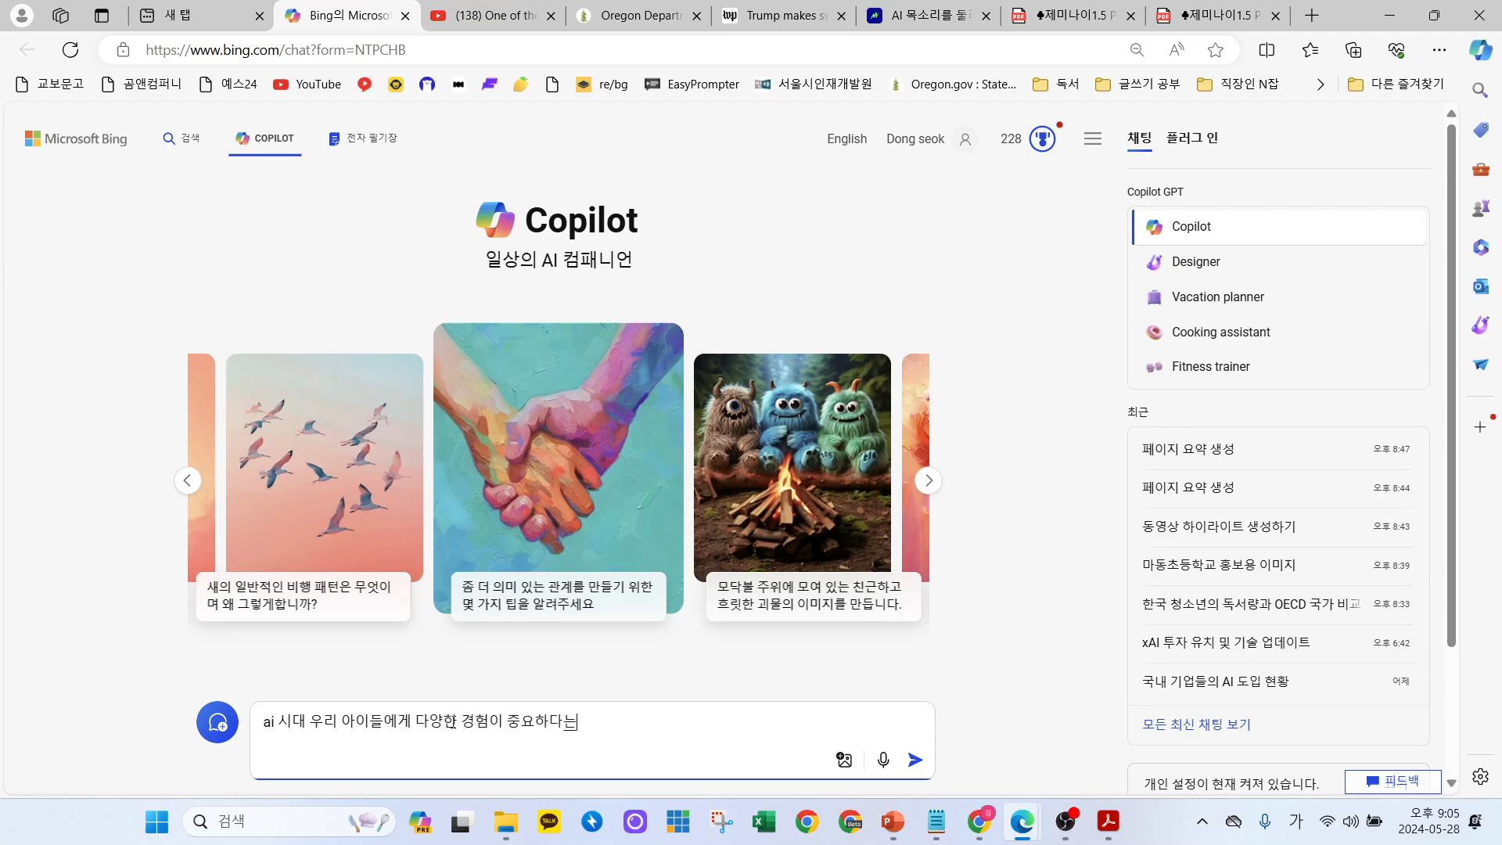
{"action": "type", "text": " 것을 알리는 노래 가사를"}
{"action": "key", "text": "Hangul"}
{"action": "type", "text": "k"}
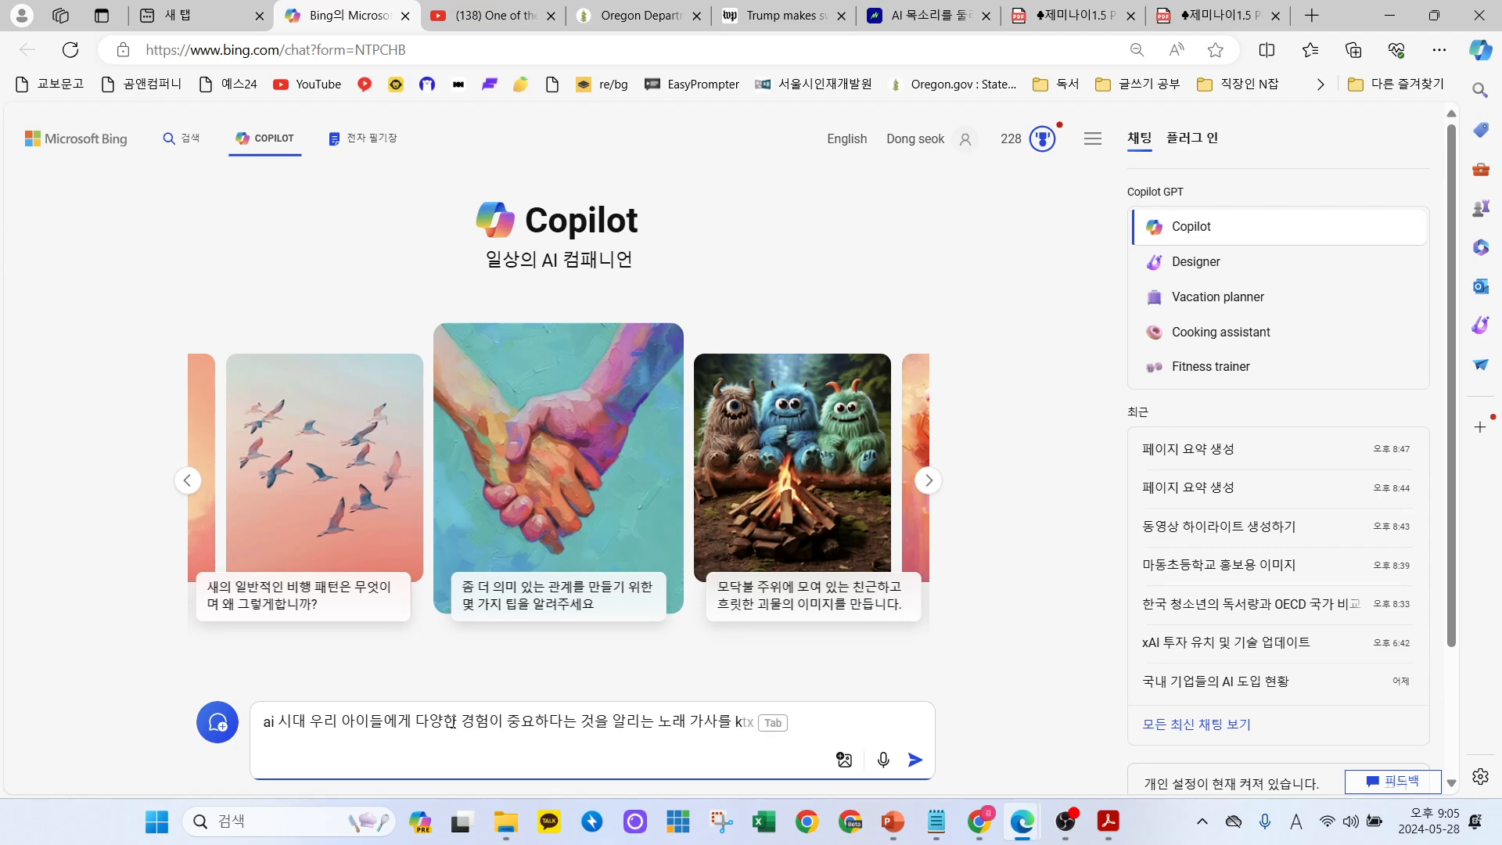
{"action": "type", "text": "-pop"}
{"action": "key", "text": "Hangul"}
{"action": "type", "text": "스타일로"}
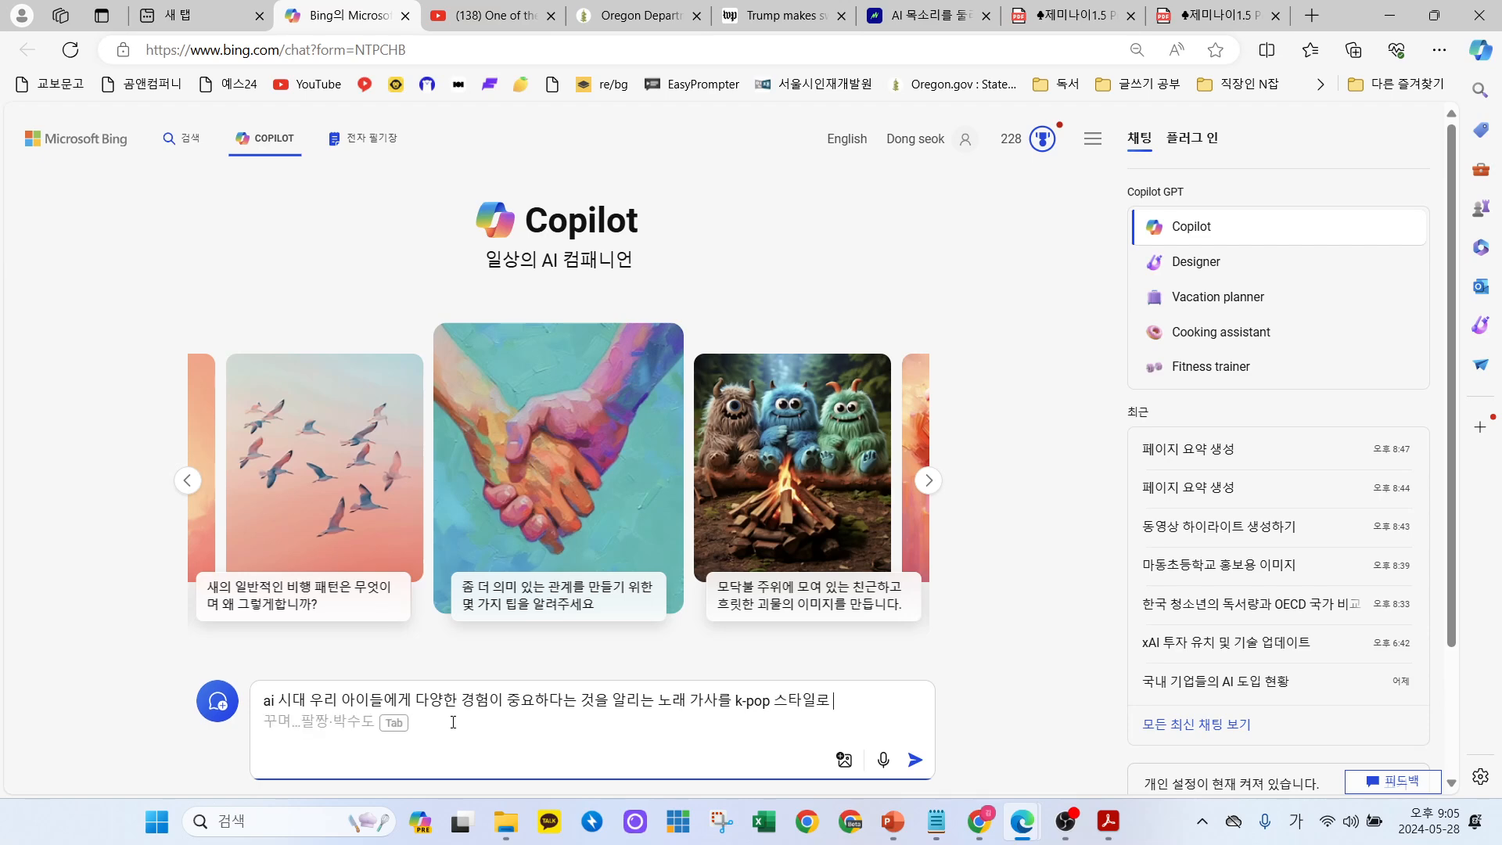
{"action": "type", "text": " 써줘"}
{"action": "key", "text": "Return"}
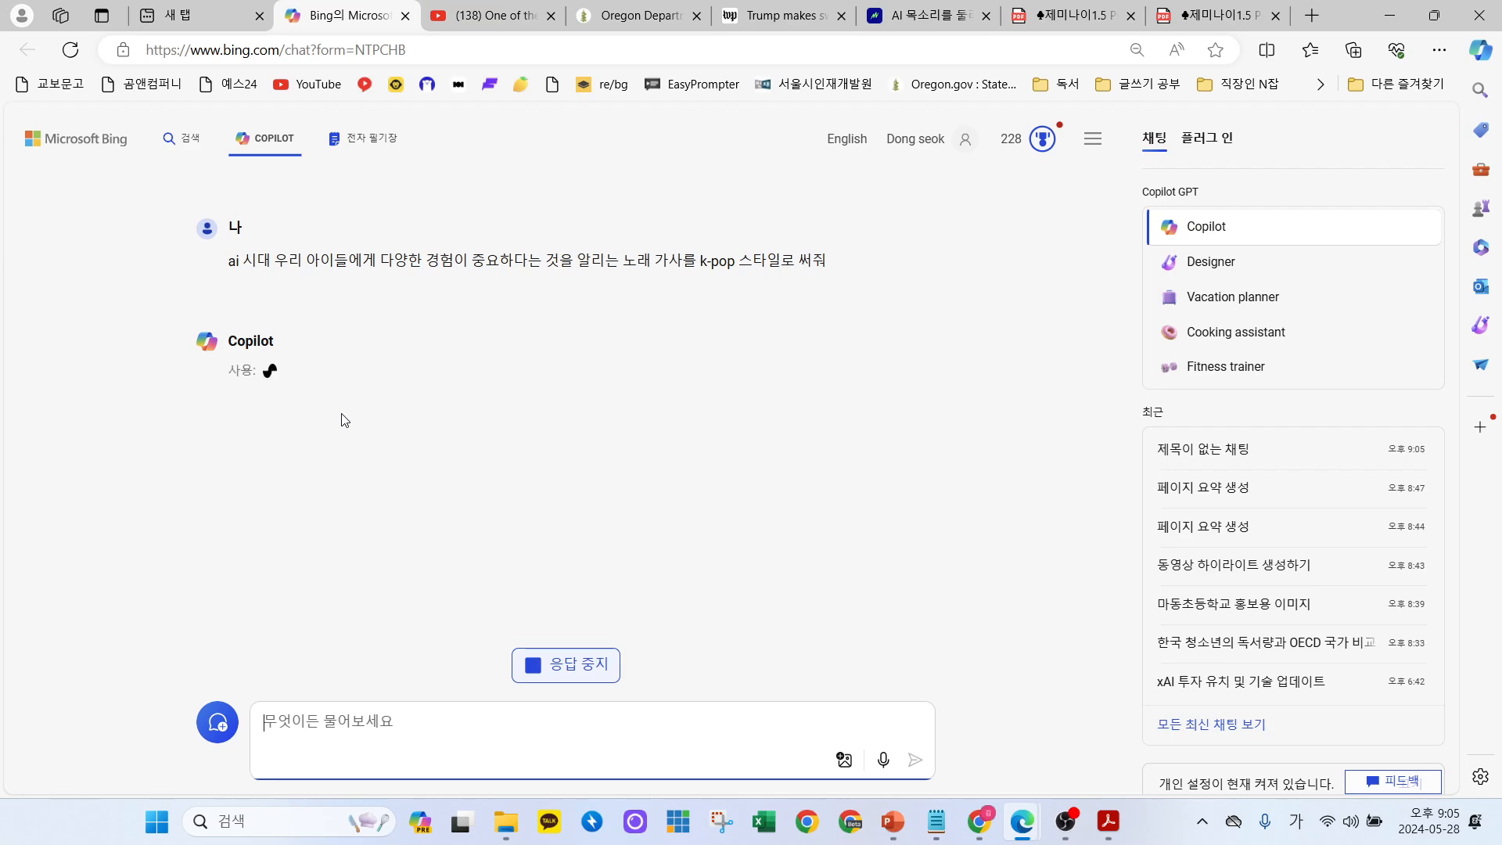
Switch to Chrome with the personal profile, open ChatGPT in a new tab and open the "마동초등 노래 제작" conversation.
{"action": "left_click", "coordinate": [811, 831]}
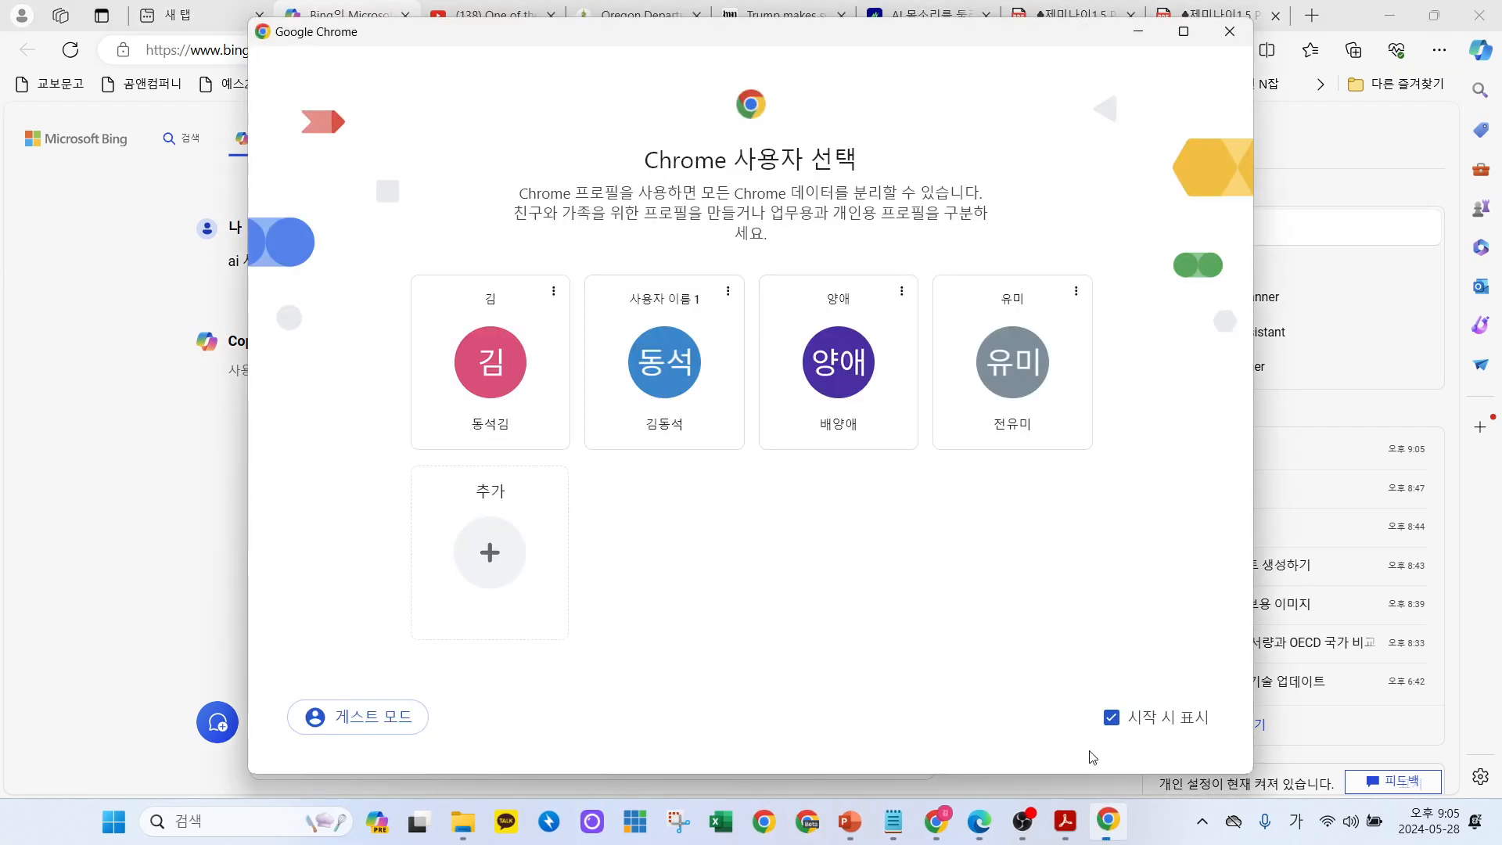
{"action": "left_click", "coordinate": [686, 392]}
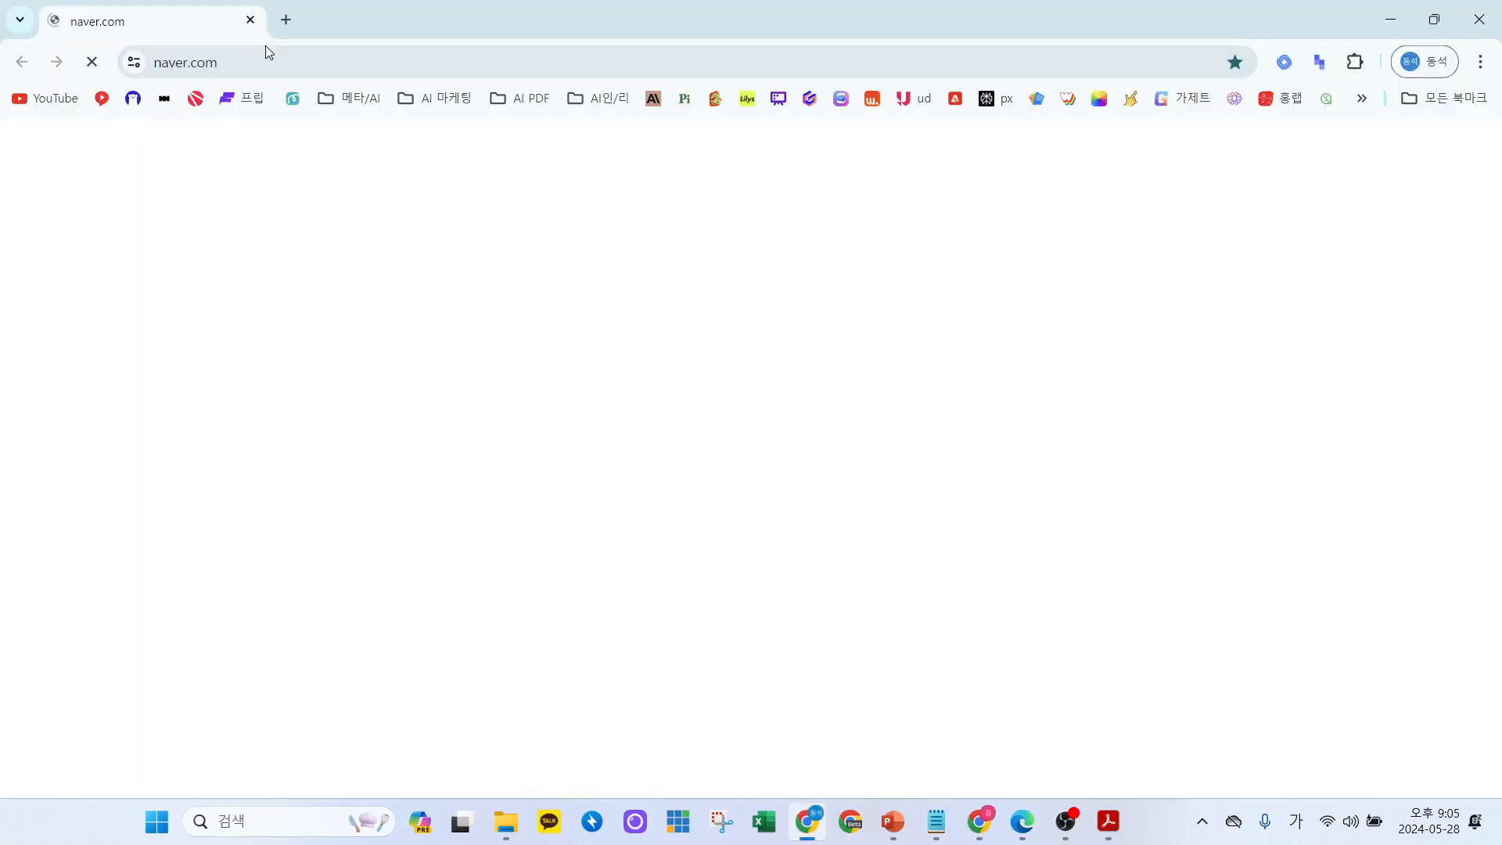
{"action": "left_click", "coordinate": [284, 18]}
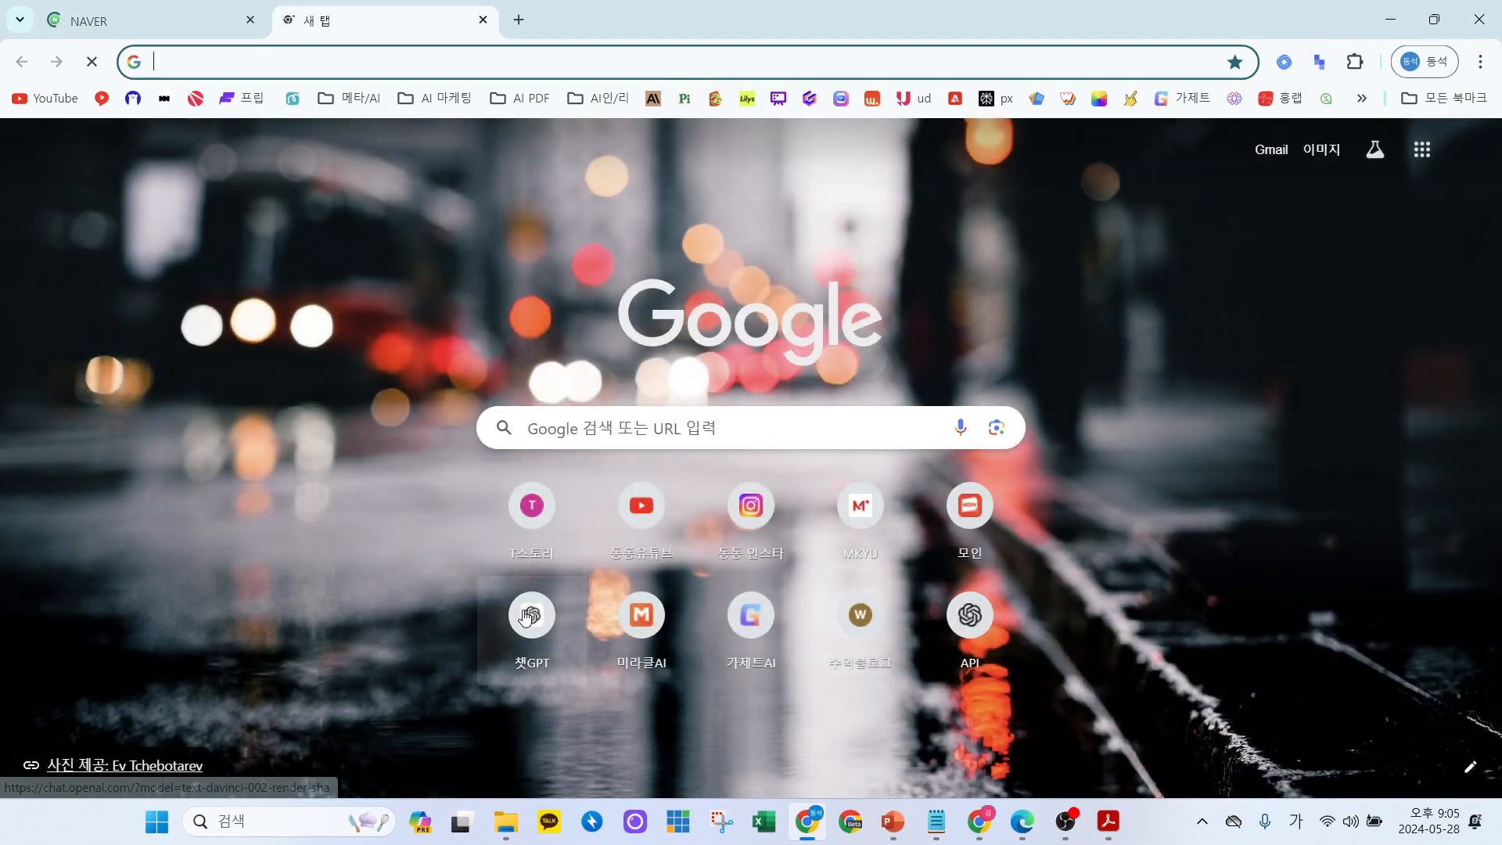
{"action": "left_click", "coordinate": [532, 615]}
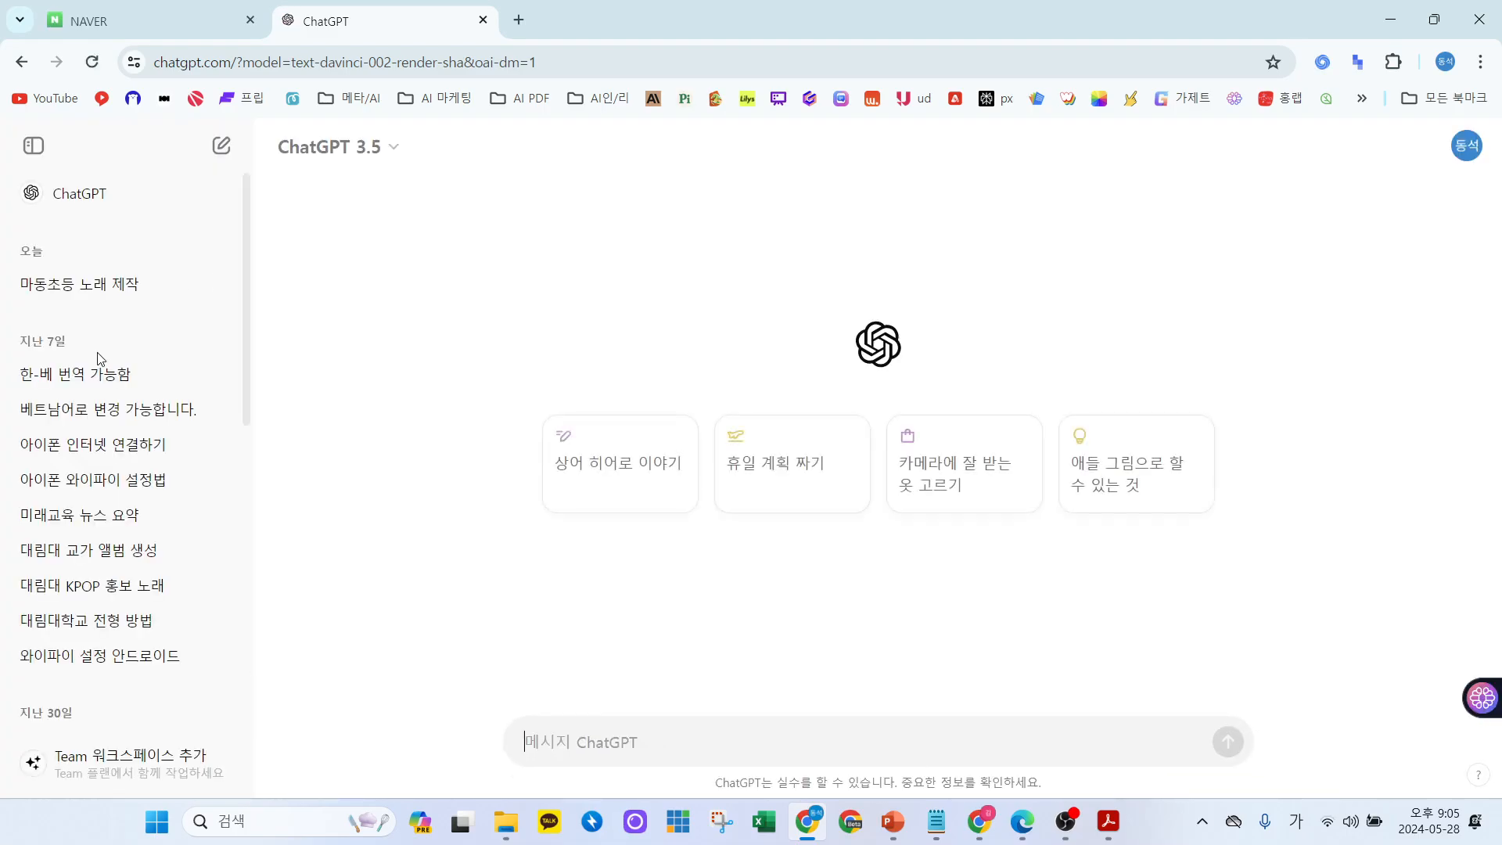
{"action": "left_click", "coordinate": [77, 298]}
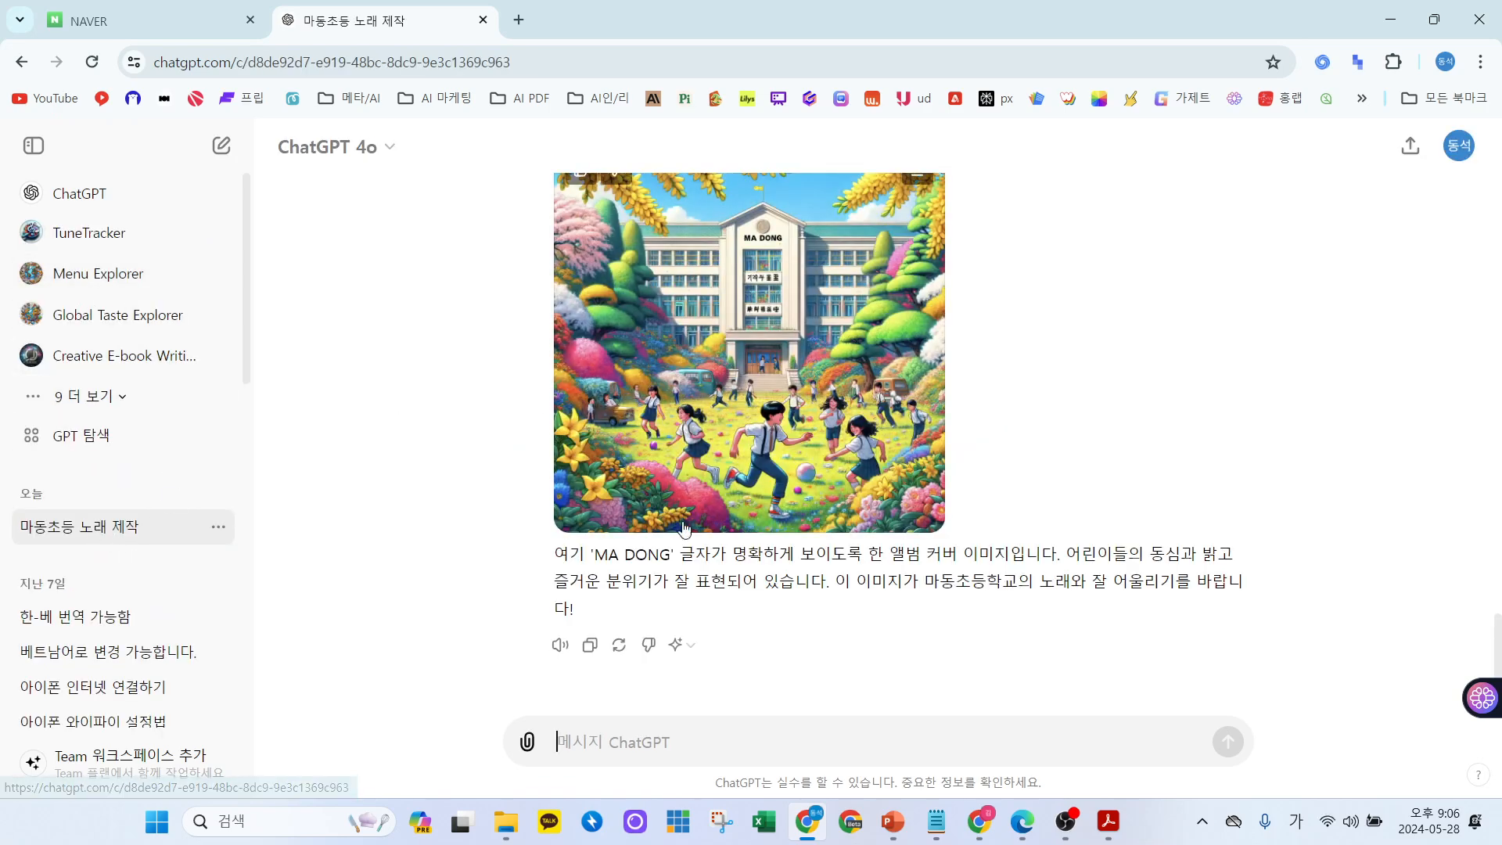
Review the conversation's school song prompt, the generated lyrics and the successive album cover images with their redraw requests.
{"action": "scroll", "coordinate": [802, 365], "scroll_direction": "up", "scroll_amount": 20}
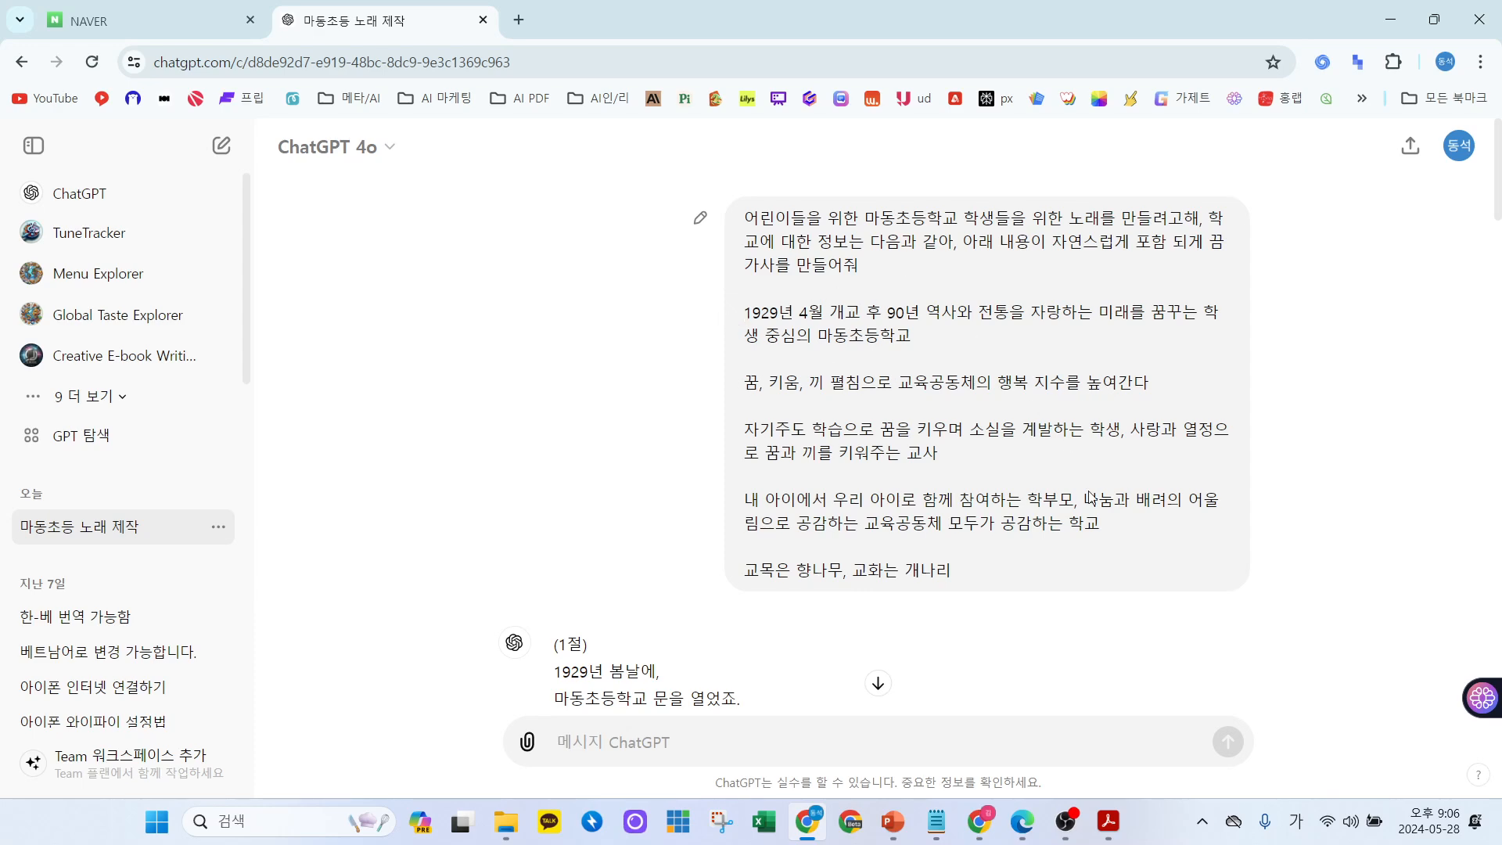
{"action": "scroll", "coordinate": [959, 477], "scroll_direction": "down", "scroll_amount": 5}
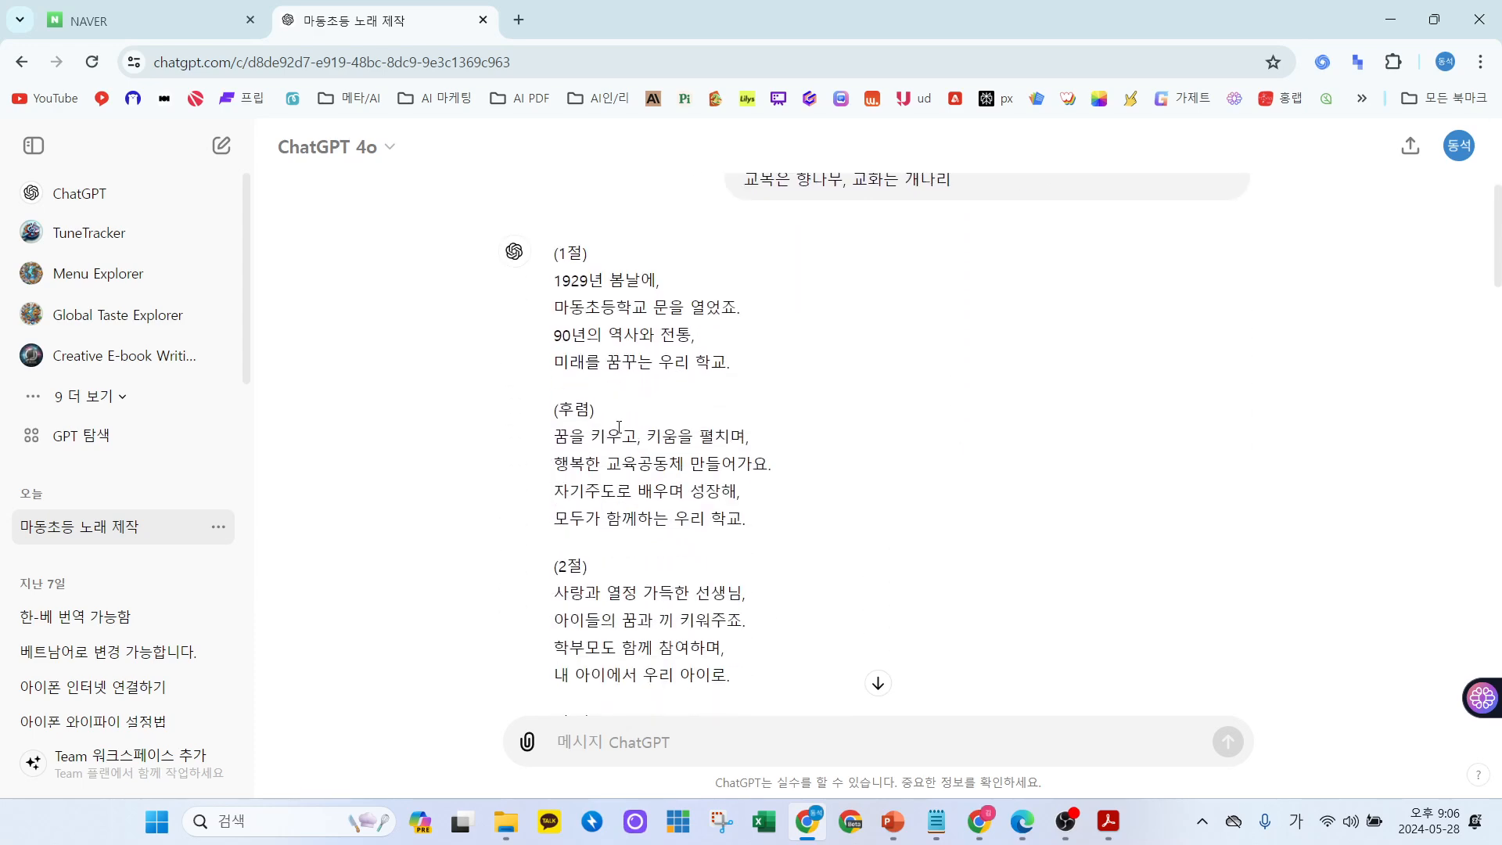
{"action": "scroll", "coordinate": [613, 398], "scroll_direction": "down", "scroll_amount": 6}
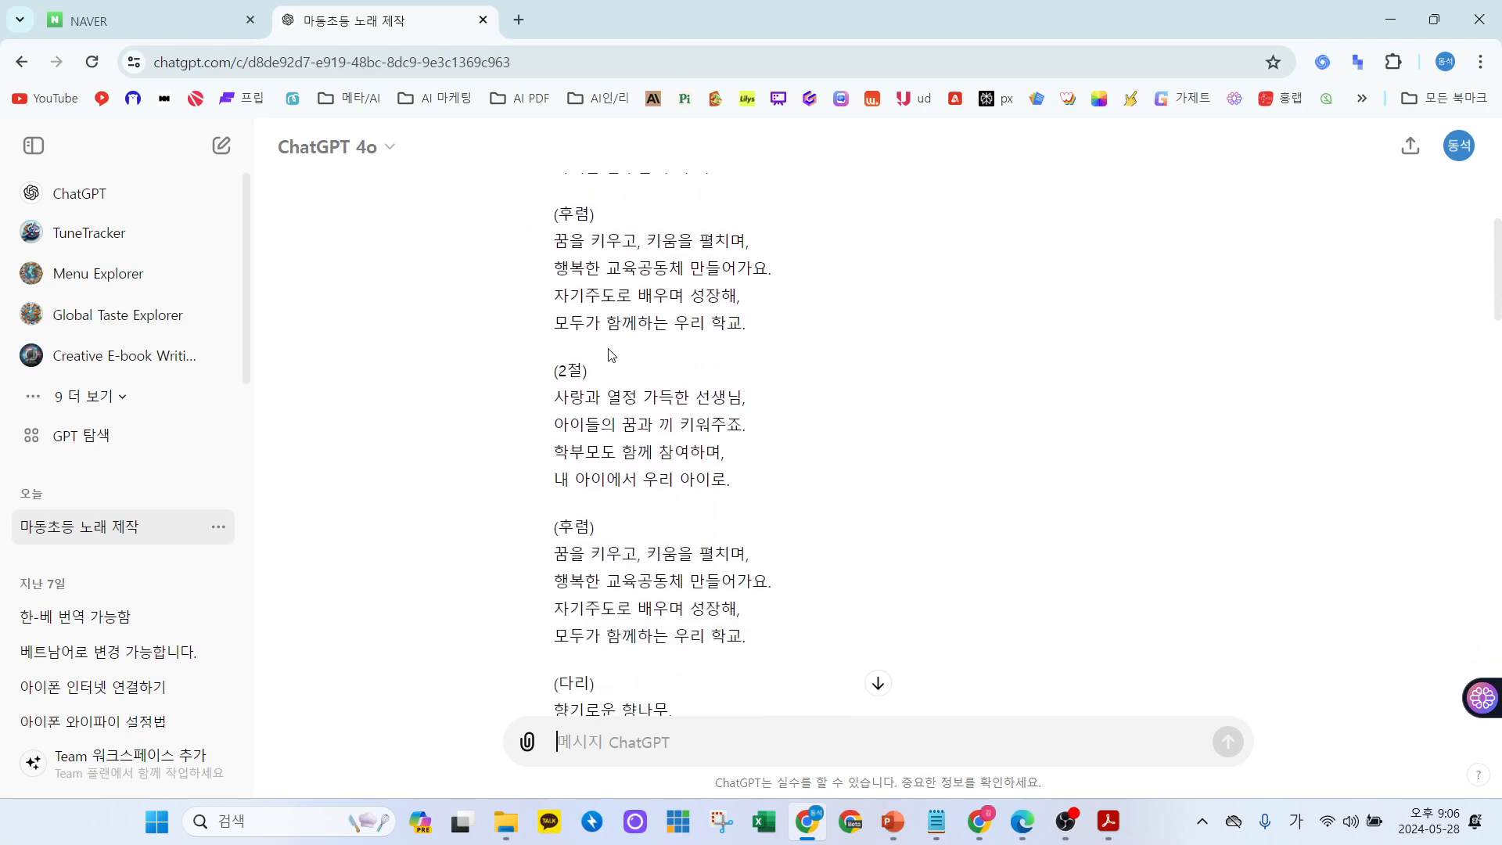
{"action": "scroll", "coordinate": [622, 366], "scroll_direction": "down", "scroll_amount": 4}
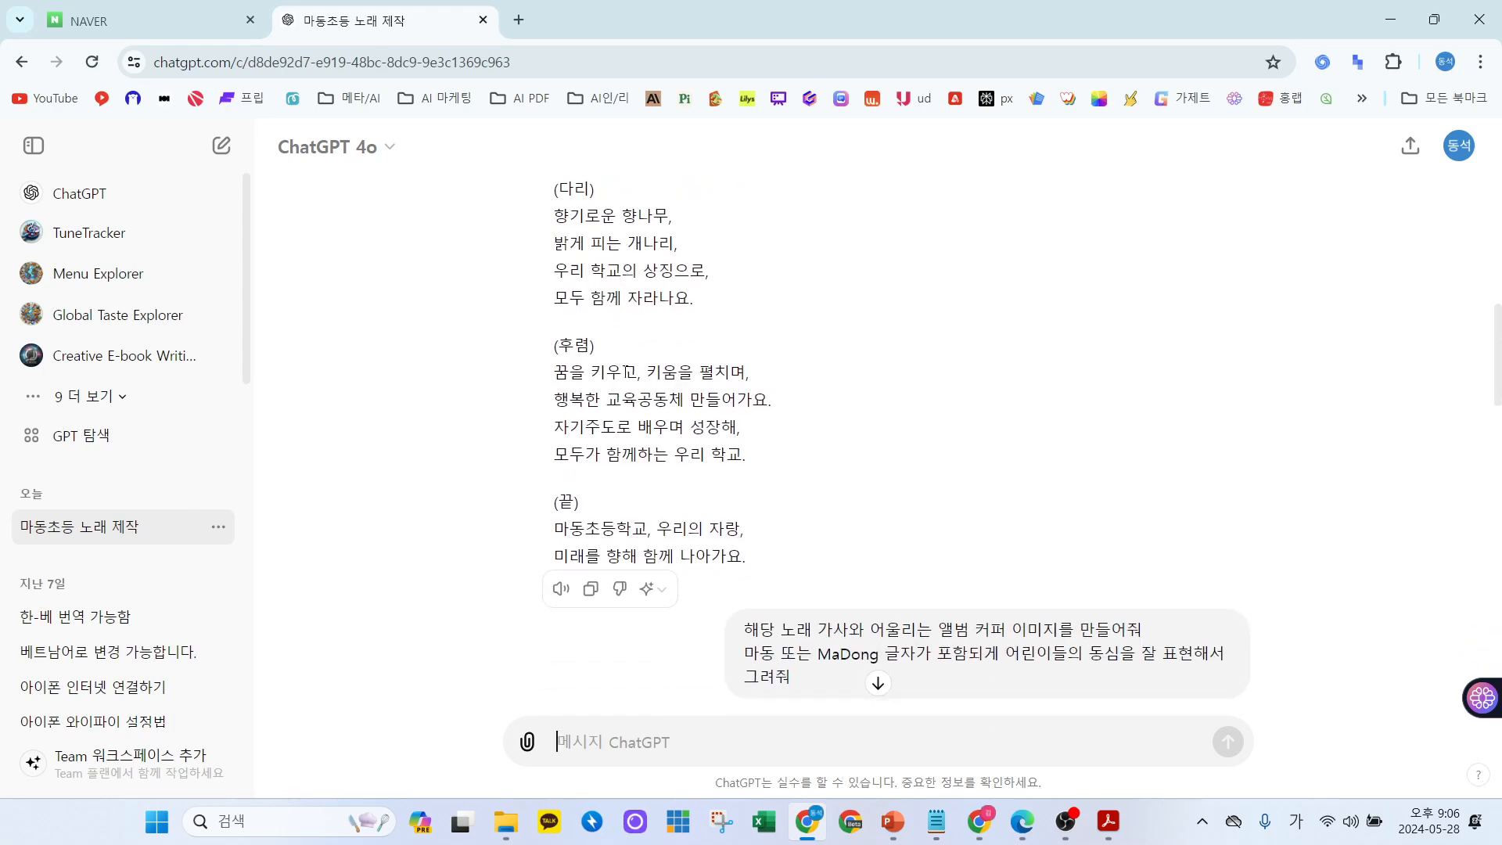
{"action": "scroll", "coordinate": [631, 367], "scroll_direction": "down", "scroll_amount": 2}
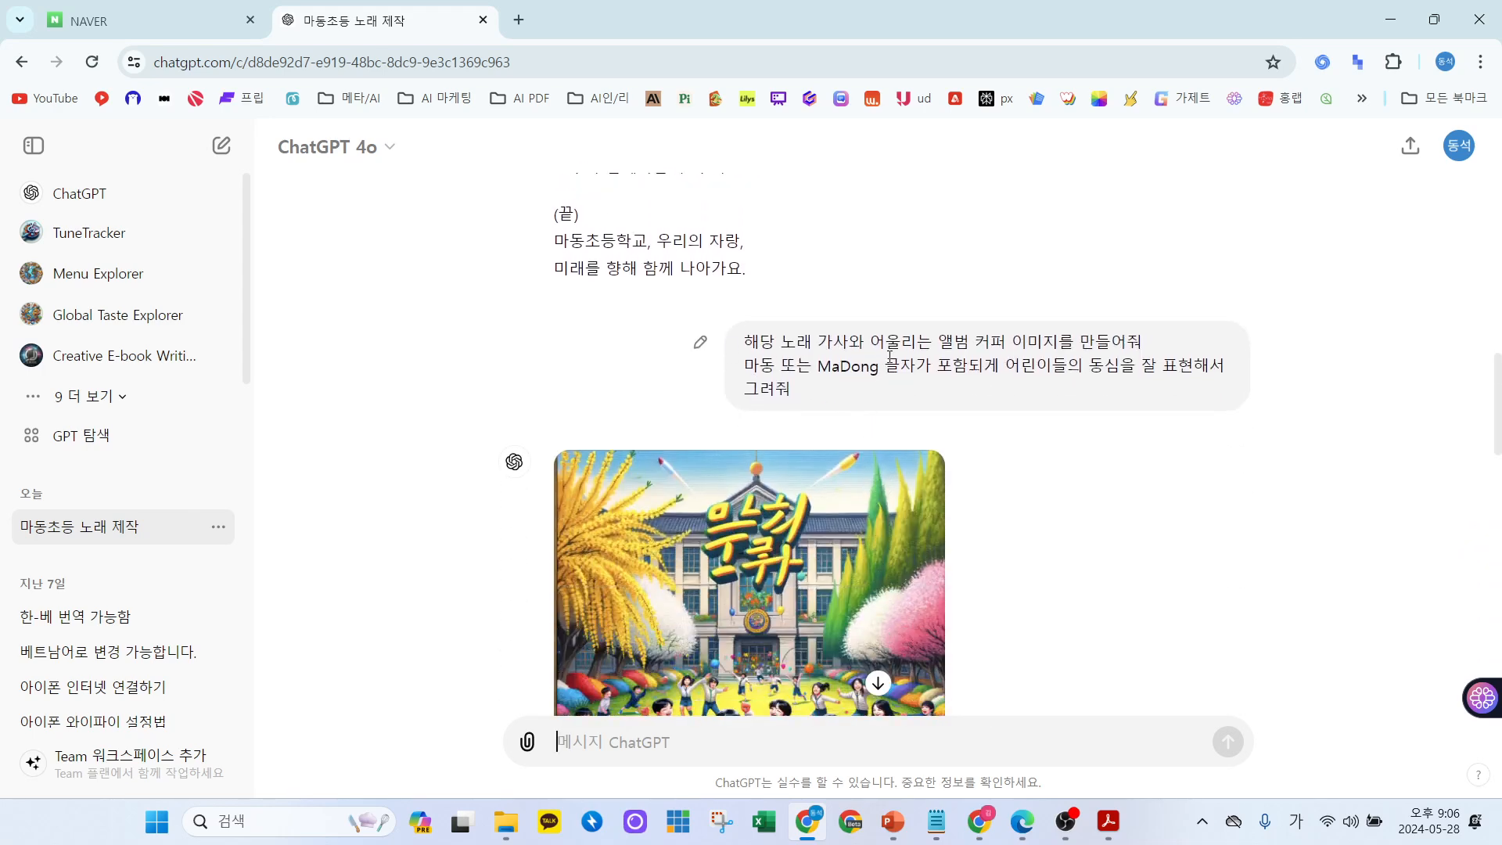
{"action": "scroll", "coordinate": [1017, 345], "scroll_direction": "down", "scroll_amount": 2}
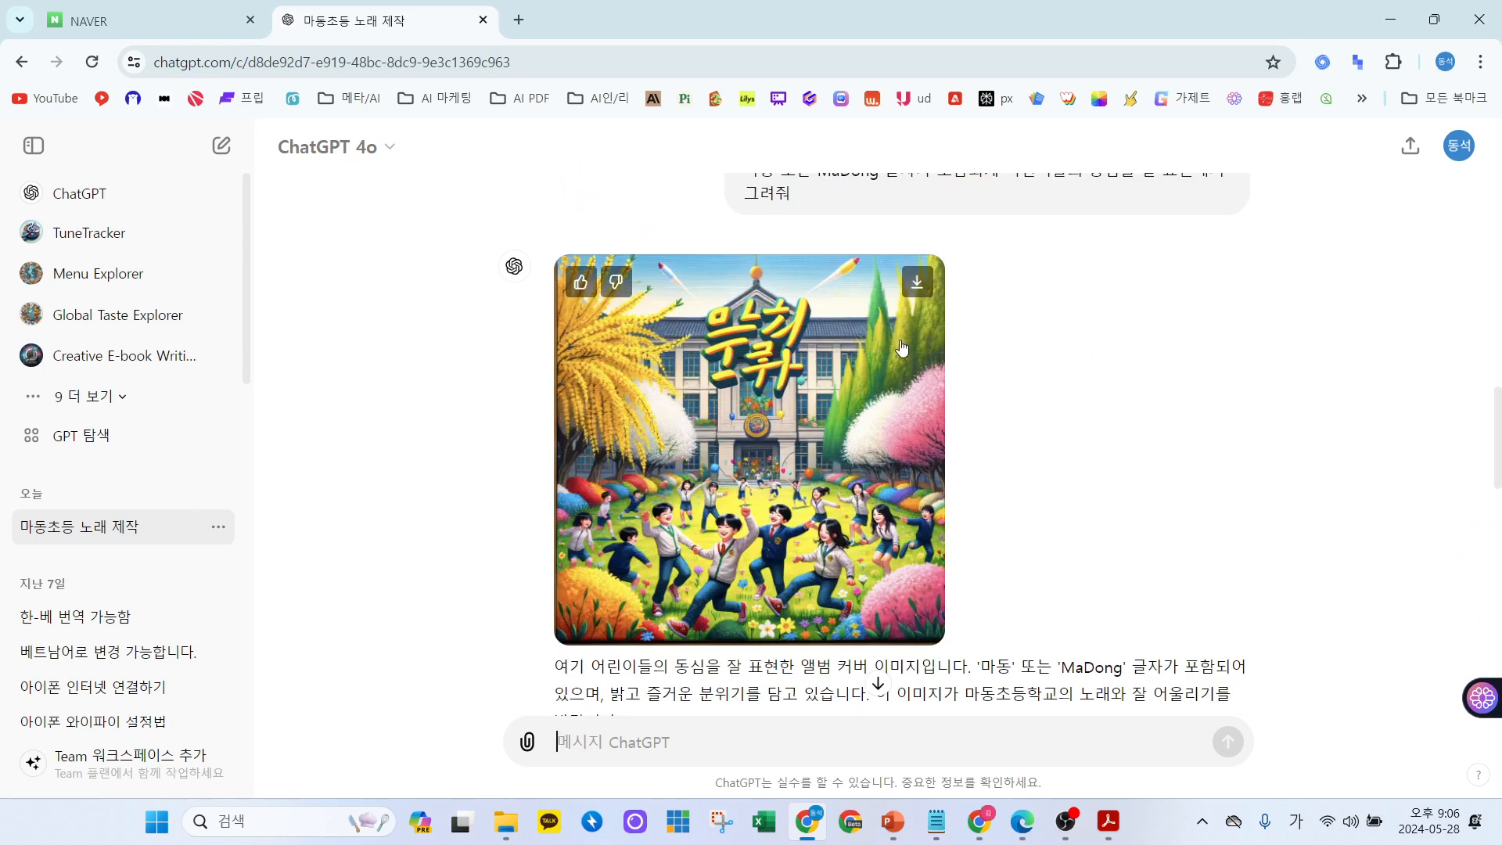
{"action": "scroll", "coordinate": [796, 359], "scroll_direction": "down", "scroll_amount": 4}
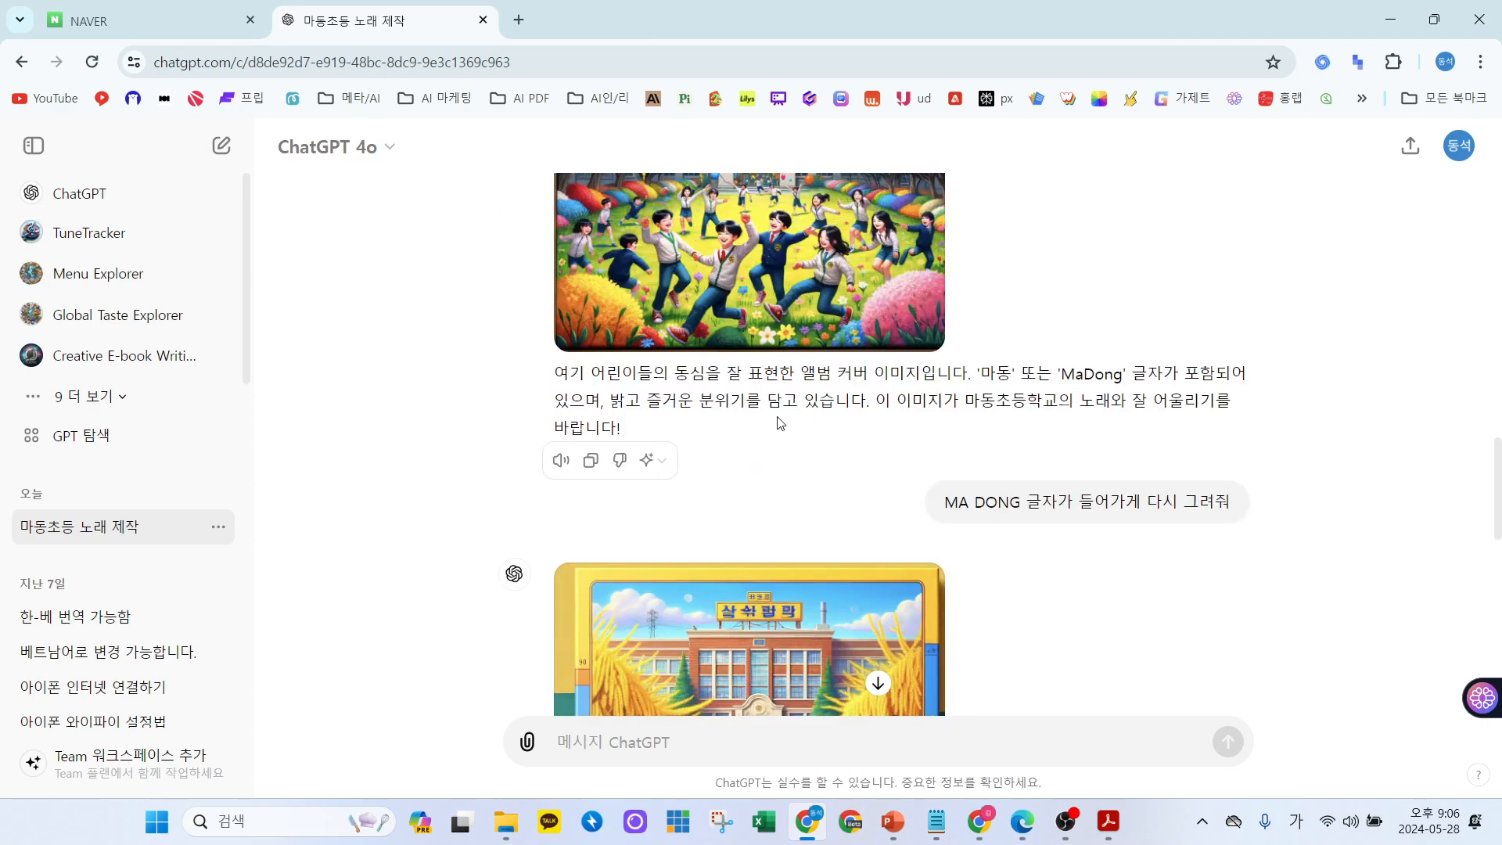
{"action": "scroll", "coordinate": [932, 340], "scroll_direction": "down", "scroll_amount": 2}
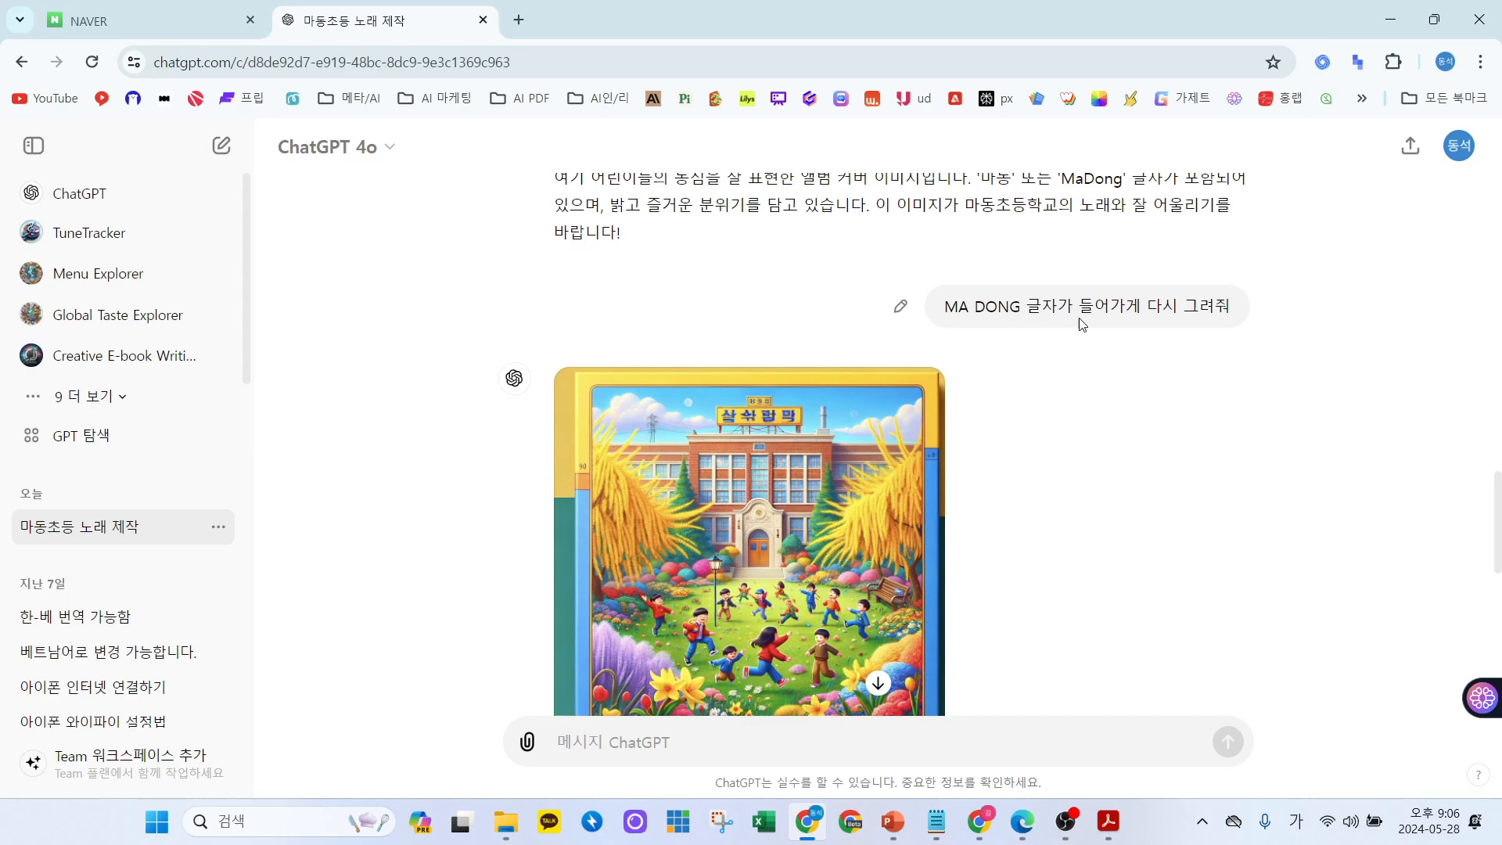
{"action": "scroll", "coordinate": [1056, 406], "scroll_direction": "down", "scroll_amount": 5}
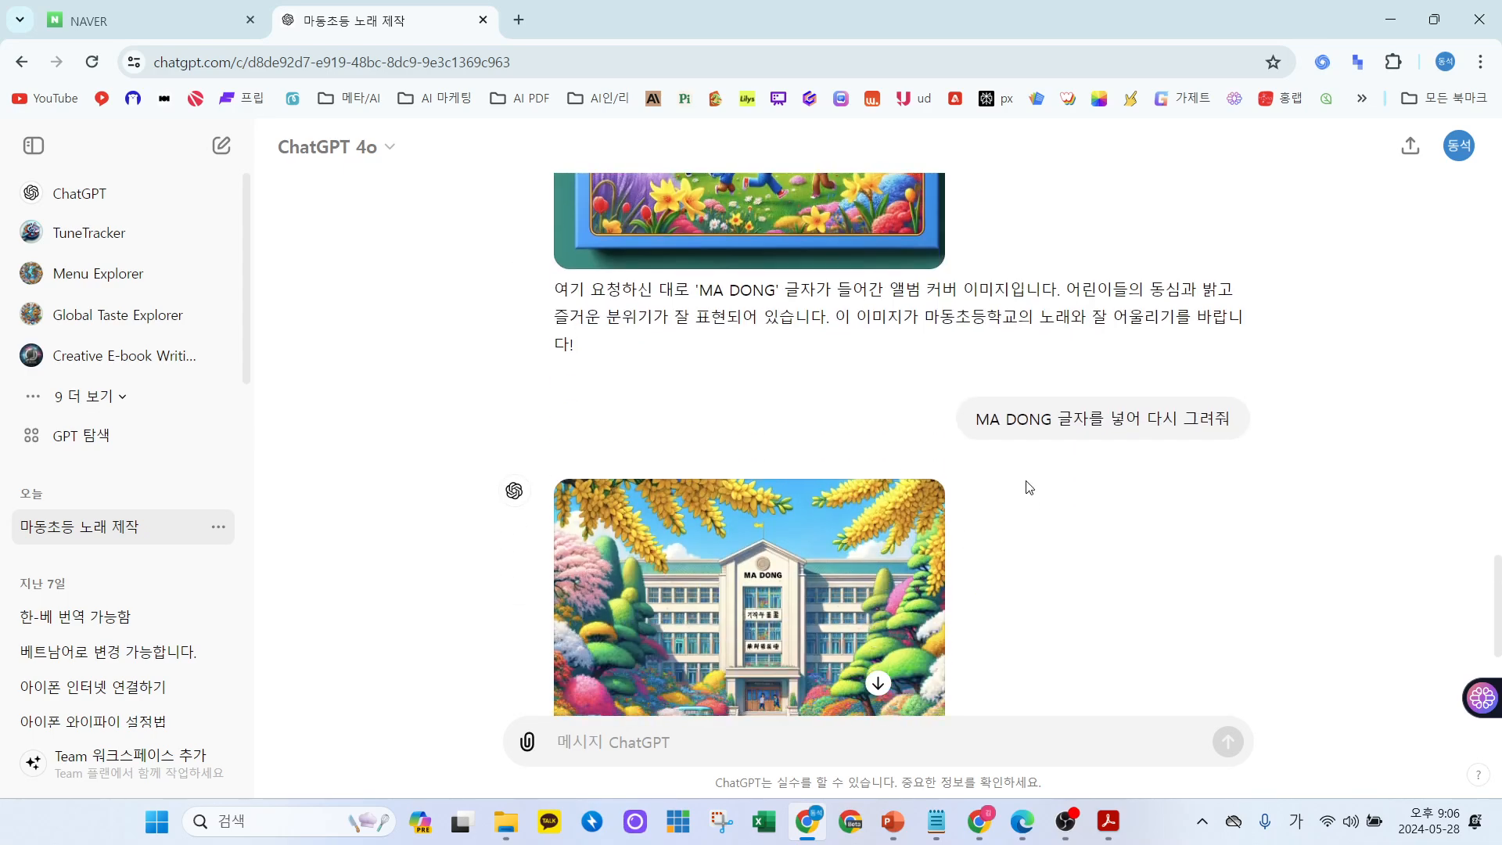
{"action": "scroll", "coordinate": [1017, 469], "scroll_direction": "down", "scroll_amount": 2}
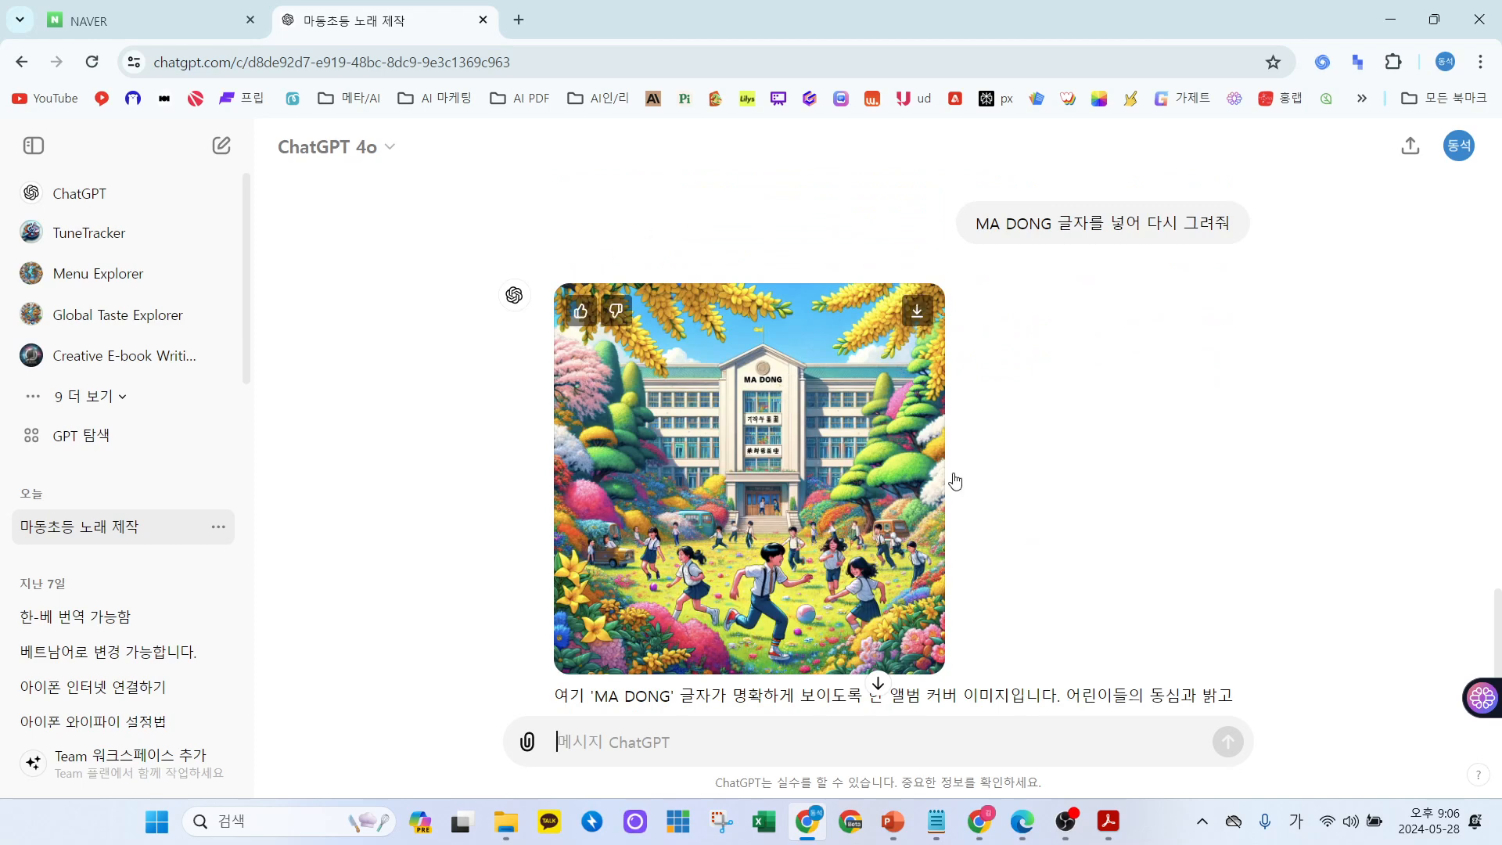
{"action": "scroll", "coordinate": [733, 510], "scroll_direction": "down", "scroll_amount": 2}
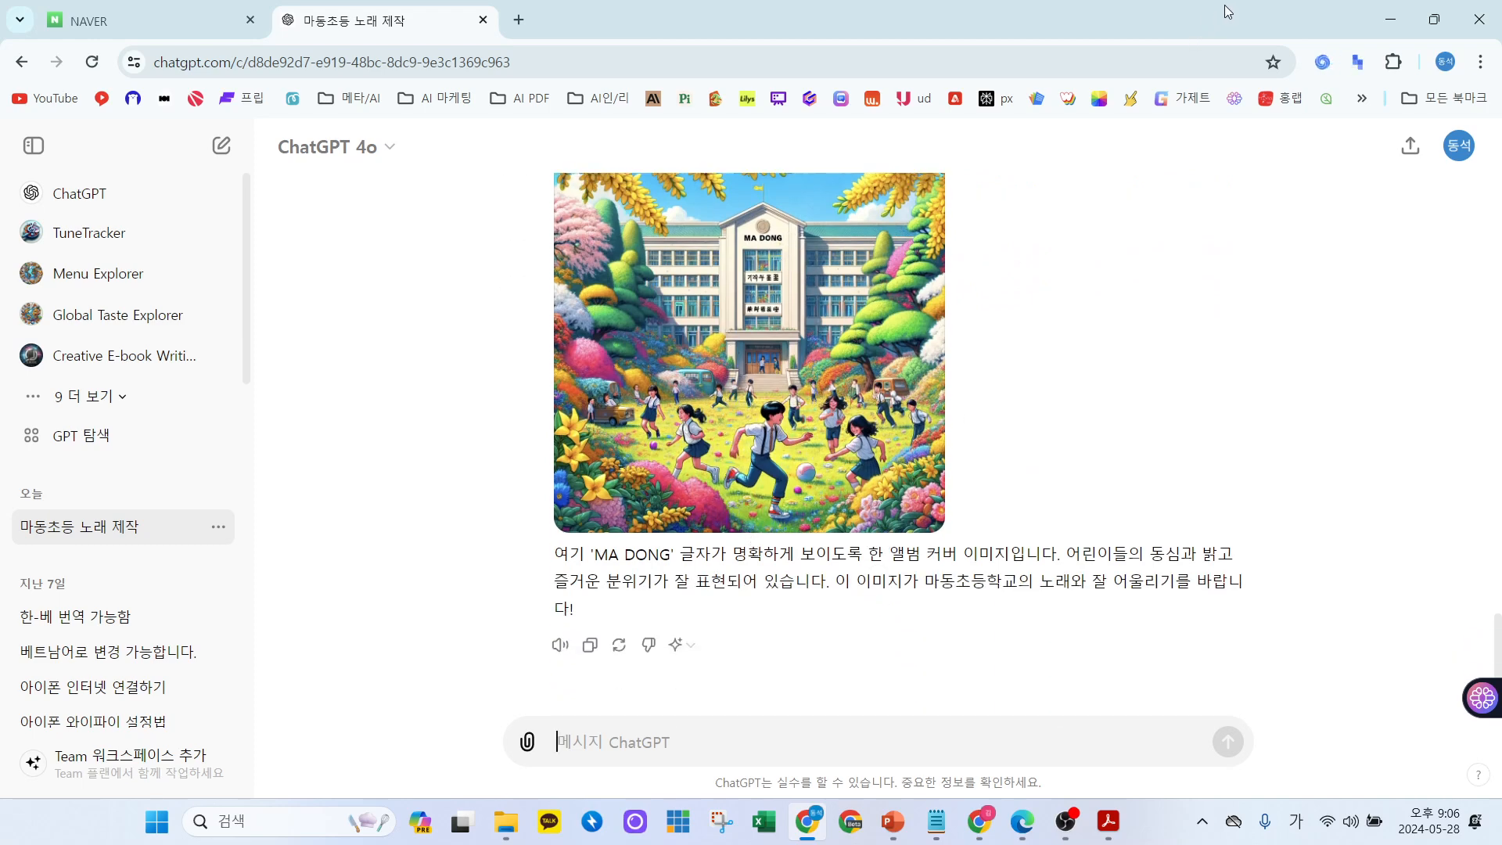
Return to the generated song lyrics and highlight the lines of the first verse (1절).
{"action": "scroll", "coordinate": [703, 515], "scroll_direction": "up", "scroll_amount": 15}
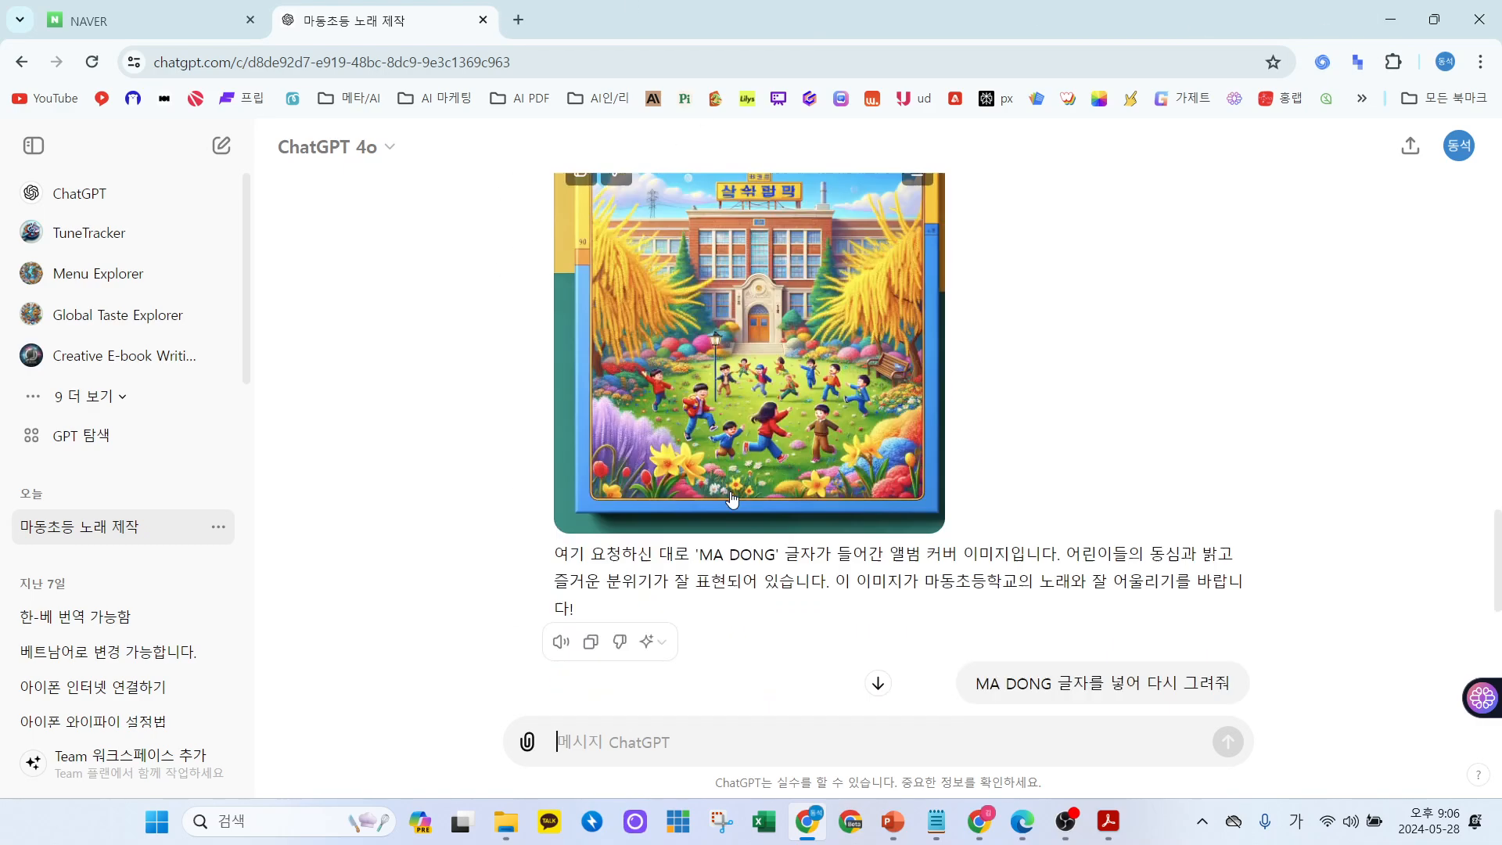
{"action": "scroll", "coordinate": [704, 515], "scroll_direction": "up", "scroll_amount": 10}
{"action": "scroll", "coordinate": [650, 528], "scroll_direction": "down", "scroll_amount": 6}
{"action": "scroll", "coordinate": [604, 396], "scroll_direction": "up", "scroll_amount": 2}
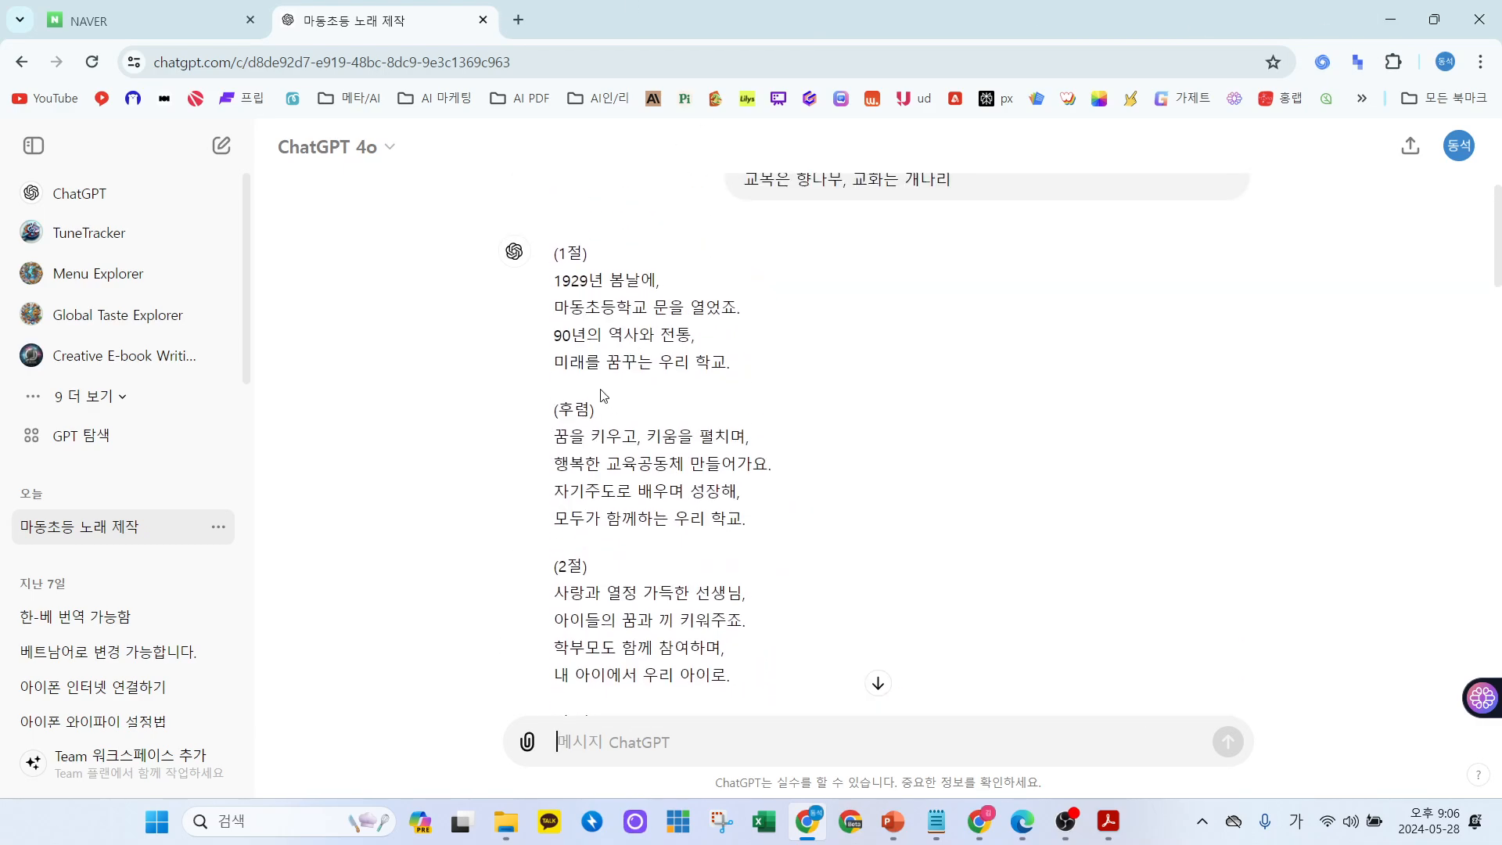
{"action": "left_click_drag", "start_coordinate": [558, 282], "coordinate": [747, 352]}
{"action": "left_click", "coordinate": [573, 249]}
Start a new chat and begin the prompt "모험심 강한 토끼 주인공 잭과 겁쟁이 곰 프레드의 보물섬을 향해 꿈을 찾아 항해하는 동화책을".
{"action": "left_click", "coordinate": [220, 147]}
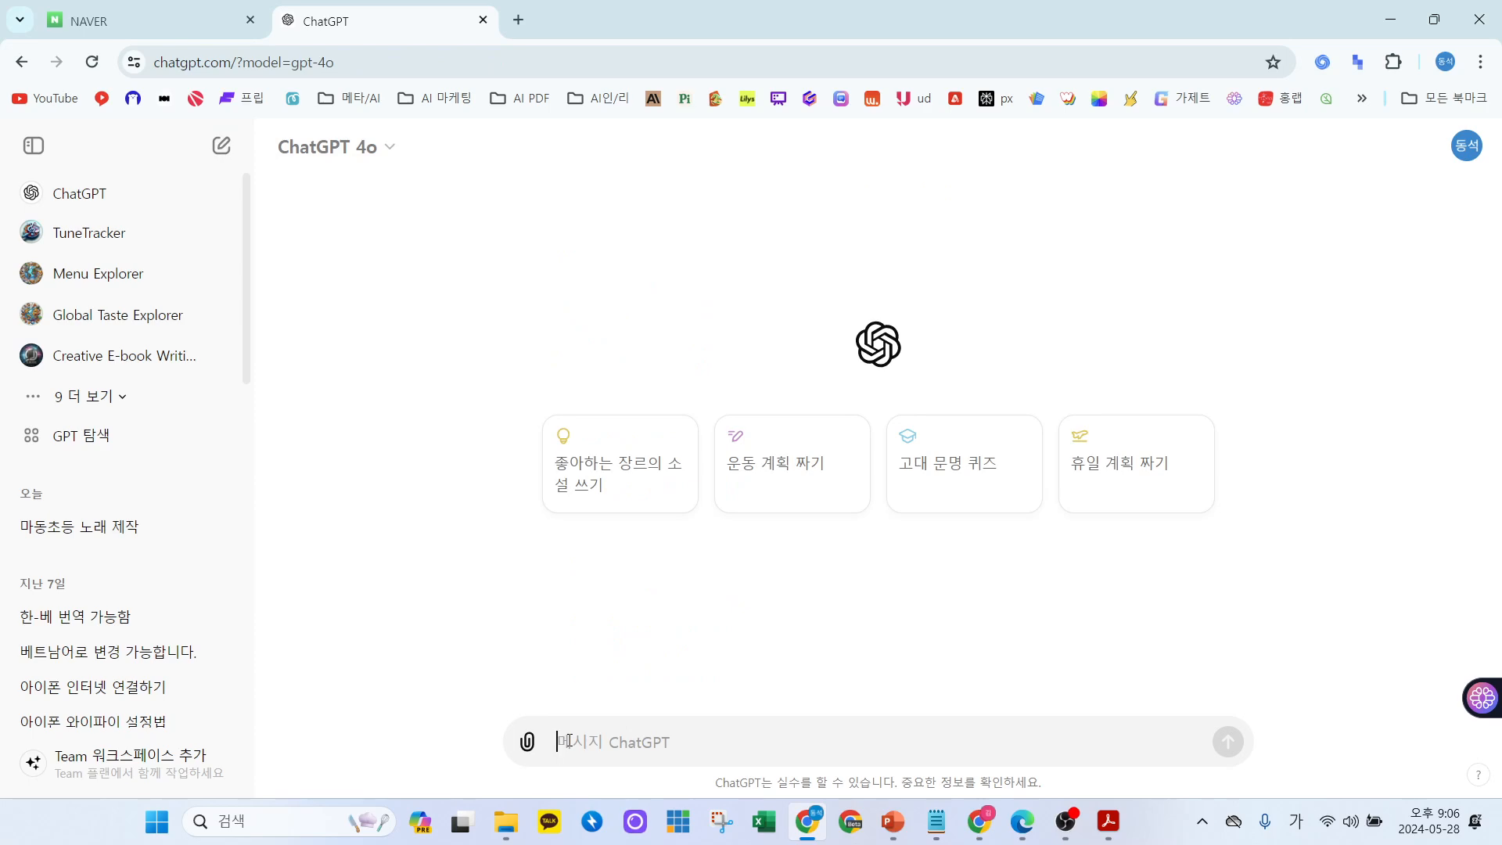
{"action": "type", "text": "모험심 강핸"}
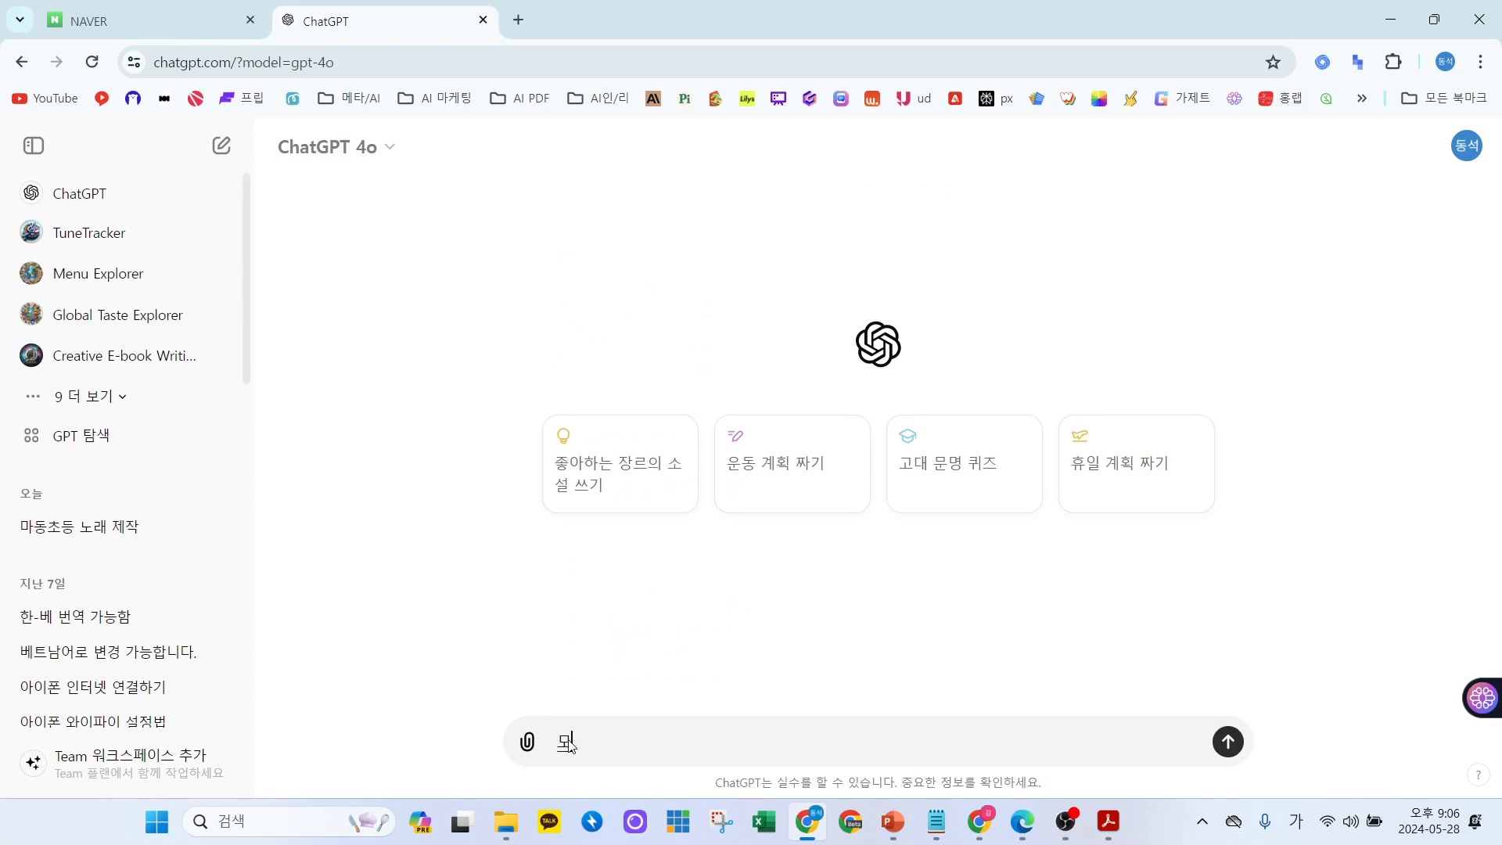
{"action": "type", "text": " 토"}
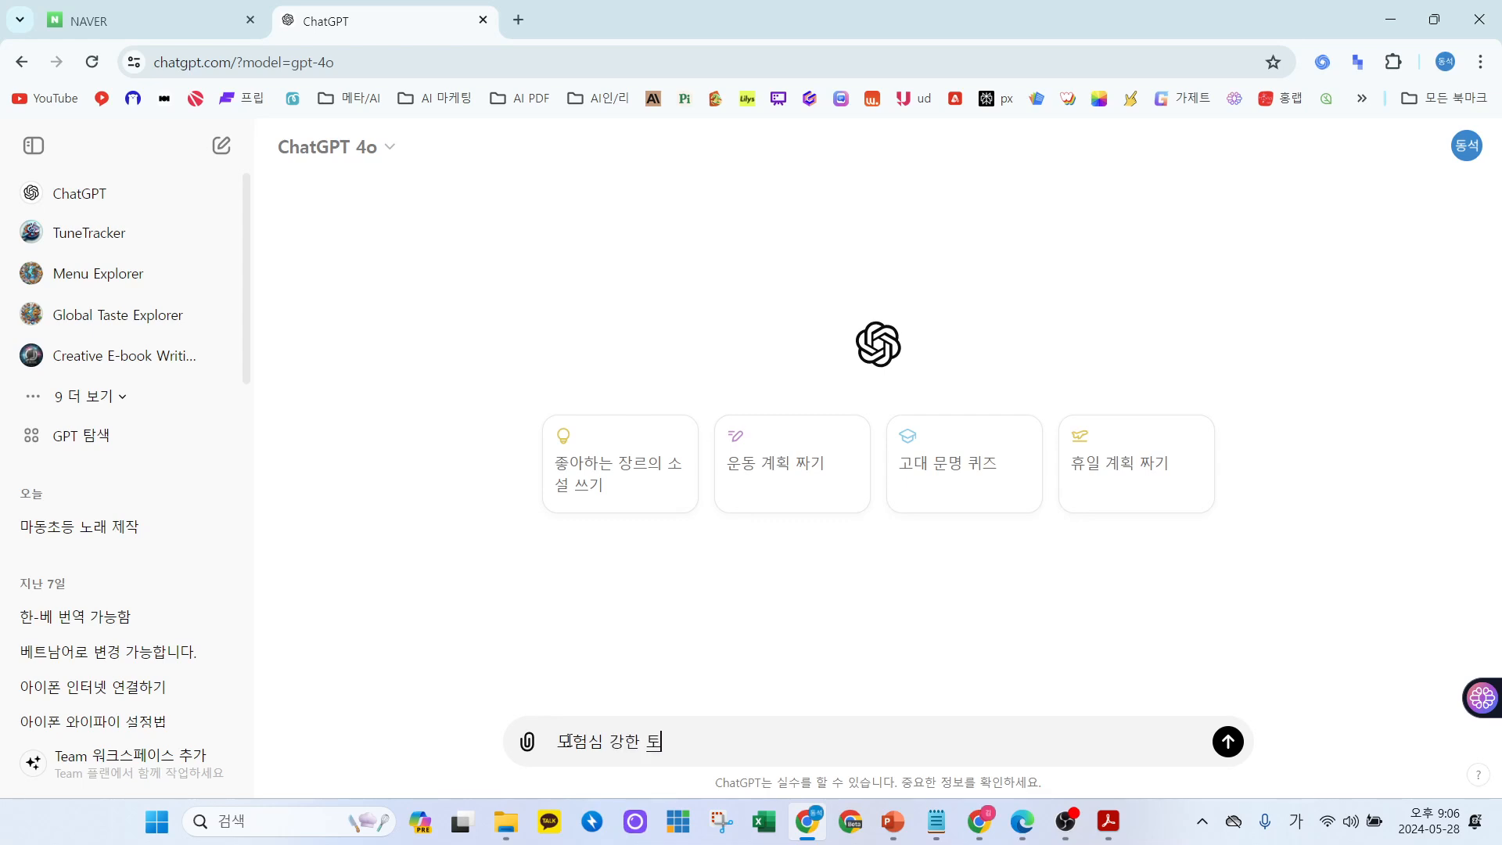
{"action": "type", "text": "끼 주인공 책과 "}
{"action": "type", "text": "겁쟁ㅇ"}
{"action": "type", "text": "곰 프레드의 "}
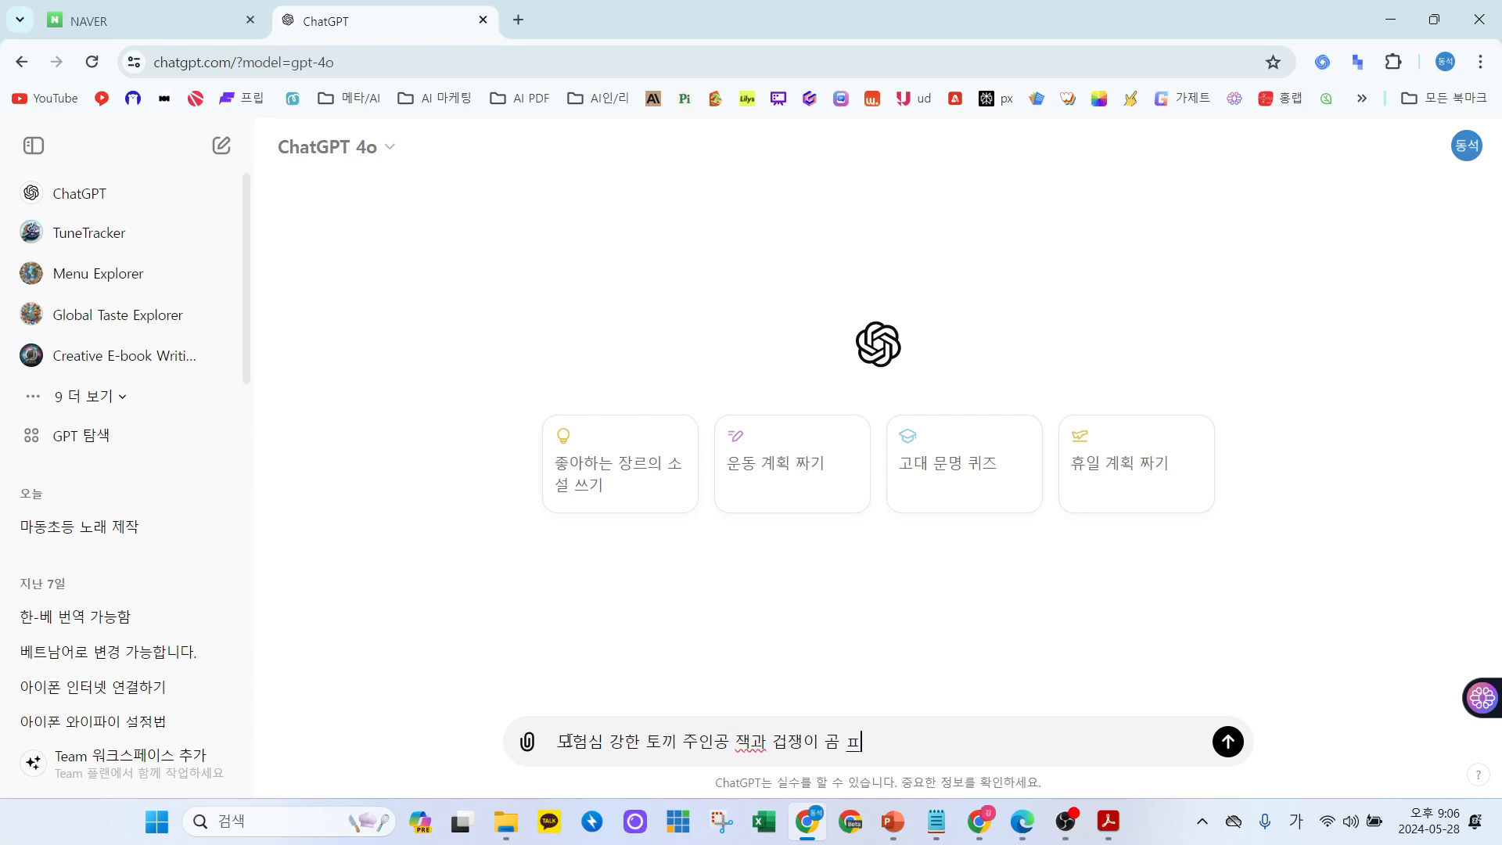
{"action": "type", "text": "보물섬을"}
{"action": "type", "text": " 향ㅎ"}
{"action": "type", "text": " 꿈을"}
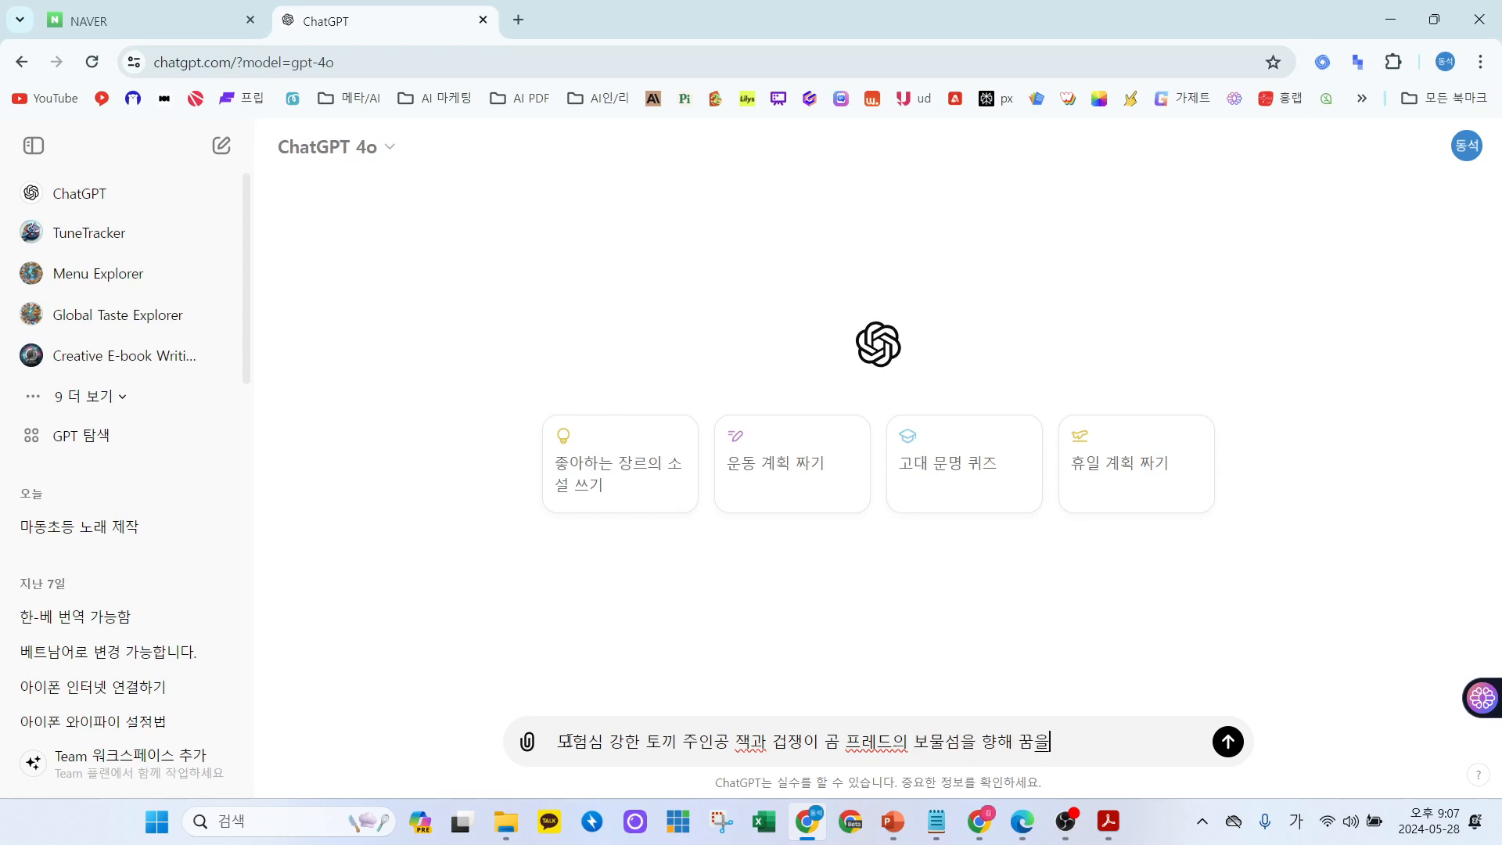
{"action": "type", "text": " 찾아 항해하는 "}
{"action": "type", "text": "동화 책을"}
Complete the prompt with "8페이지로 제작하는데 각각의 페이지에 들어갈 본문의 내용을 만들어줘 각 페이지에는 100~150자 이내로 작성을 해줘" and send it.
{"action": "type", "text": " 8페이"}
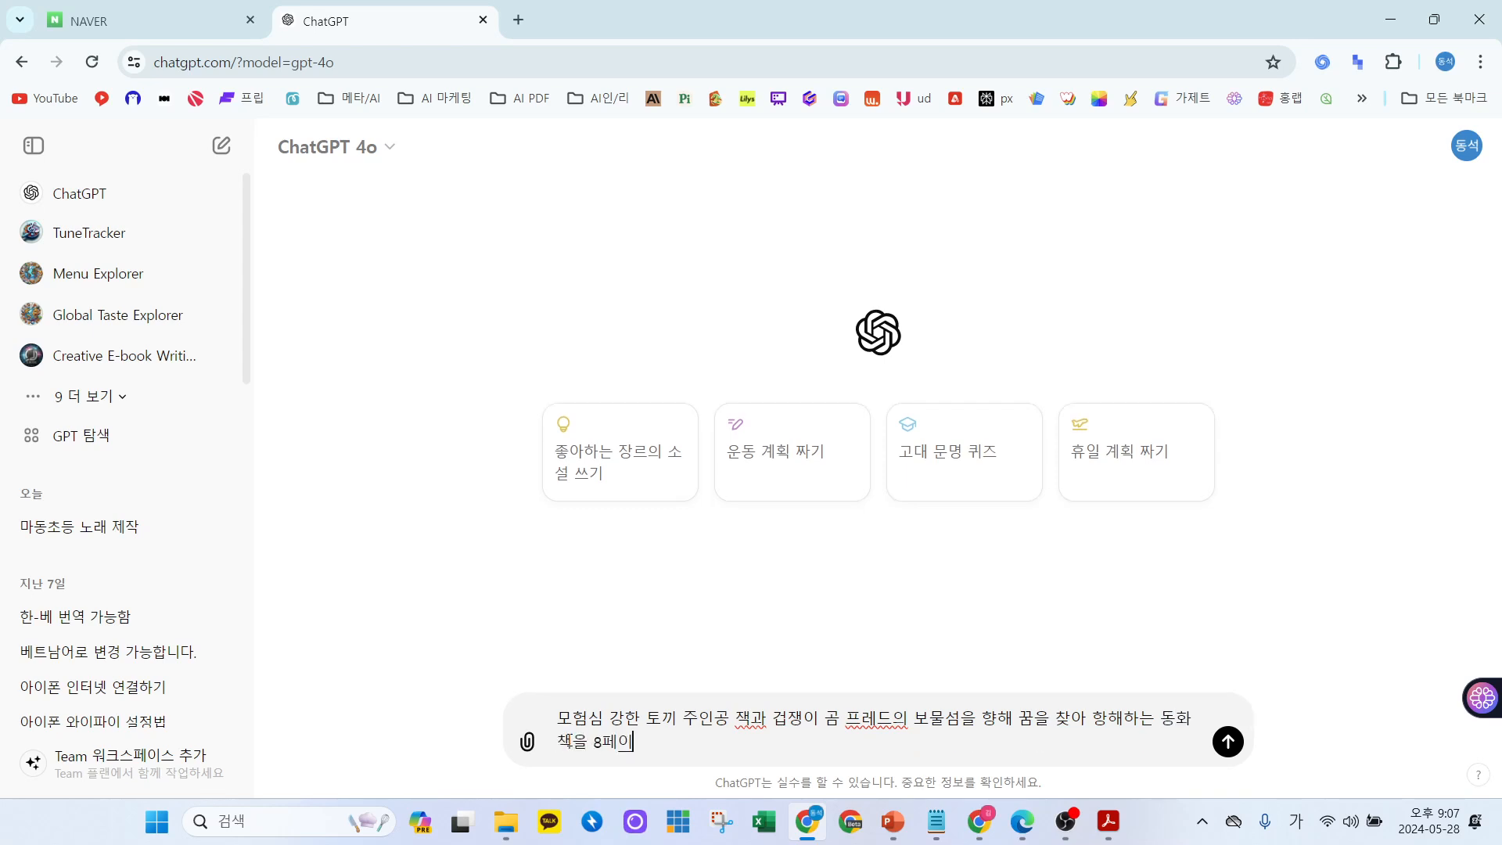
{"action": "type", "text": "지로 제작하는데 각각의 페이지에 들어갈 본문의 내용을 "}
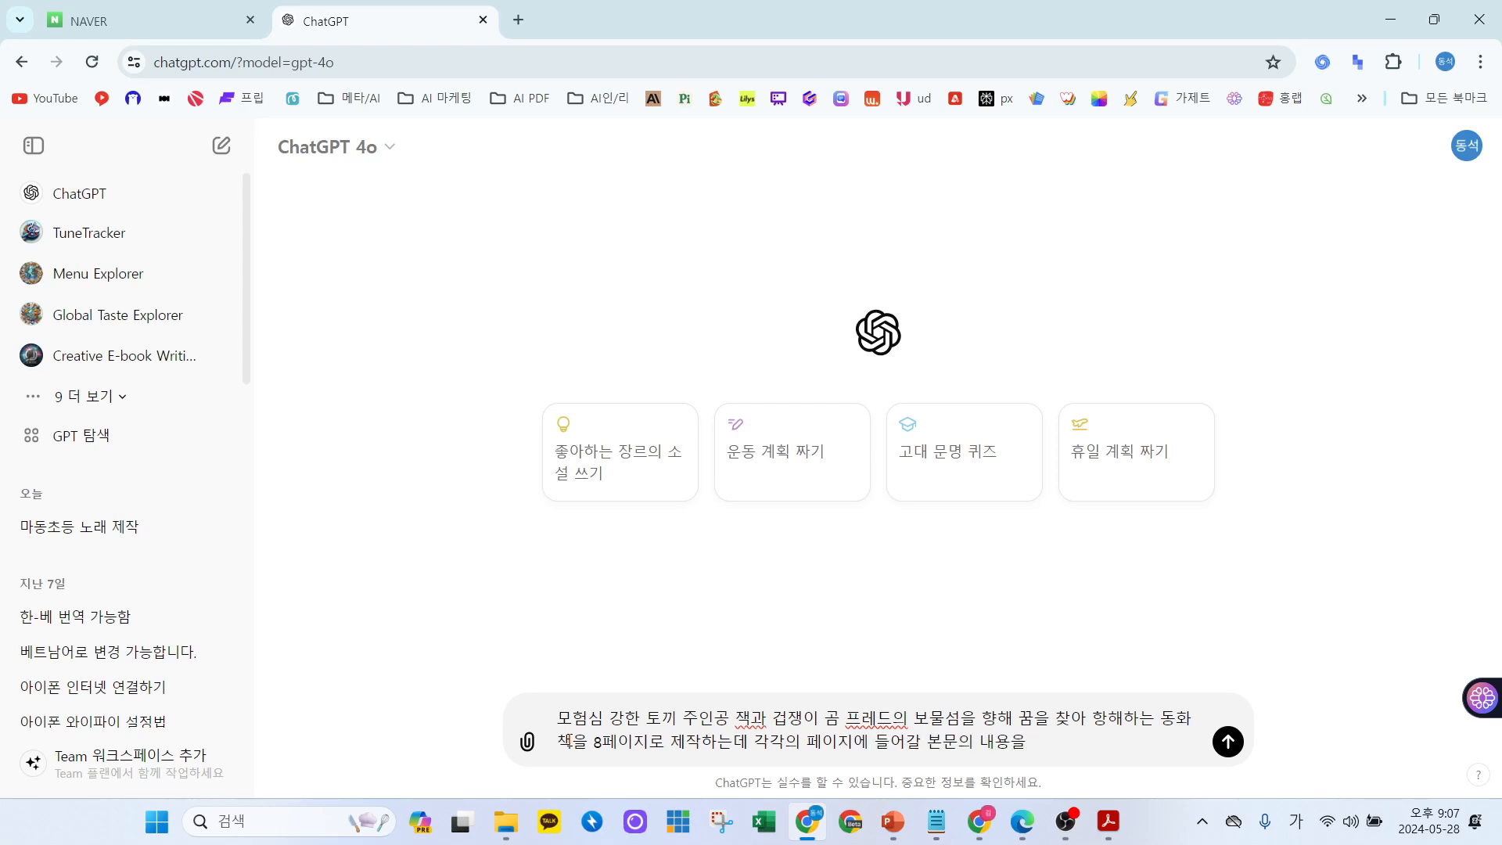
{"action": "type", "text": "만들어주 각 페이지에 넏 100"}
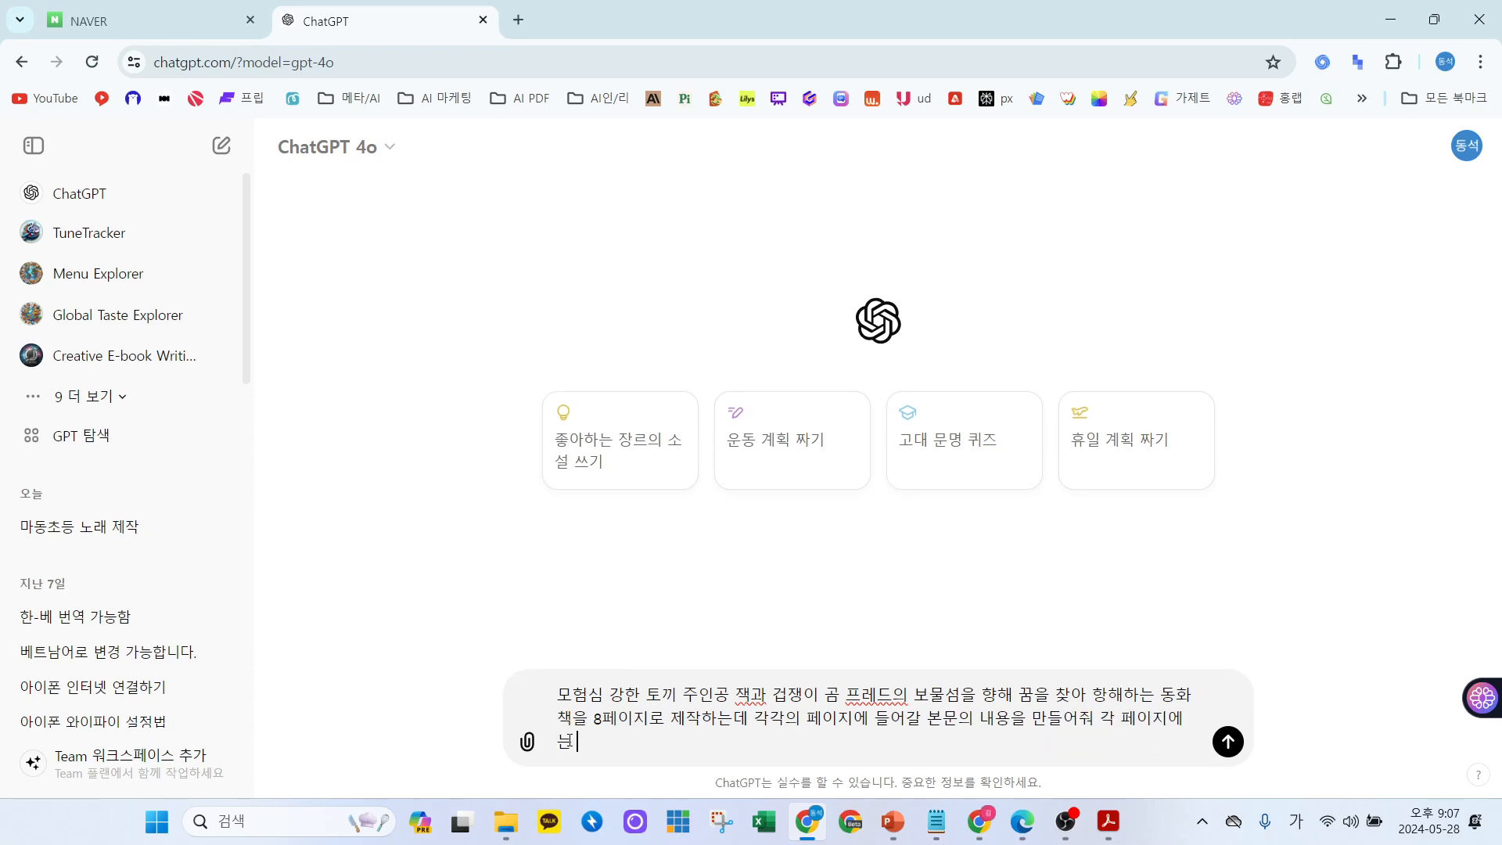
{"action": "type", "text": "~150자 이내로 작성을 해줘"}
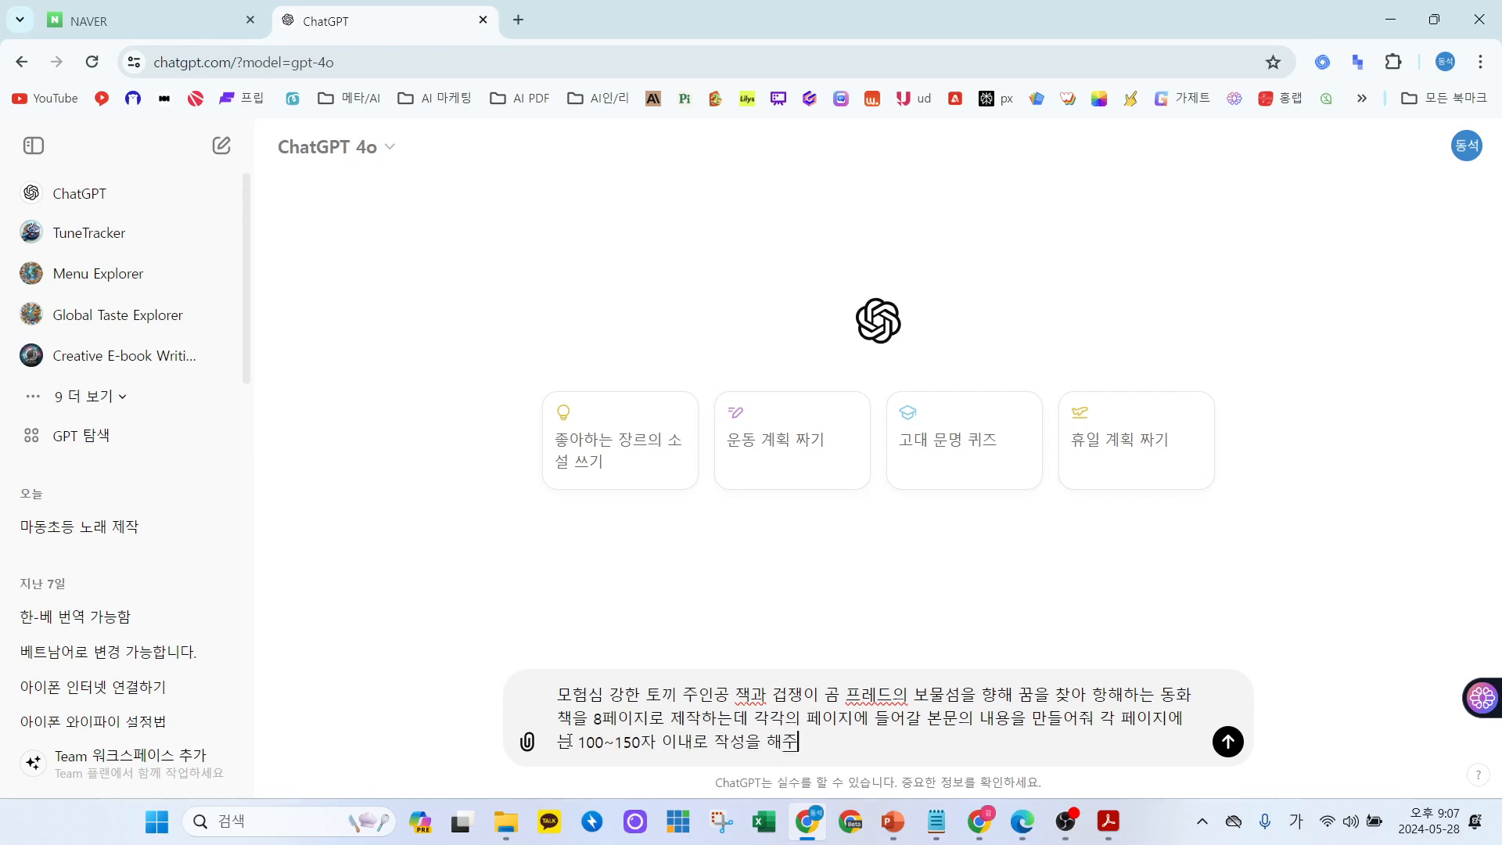
{"action": "key", "text": "Return"}
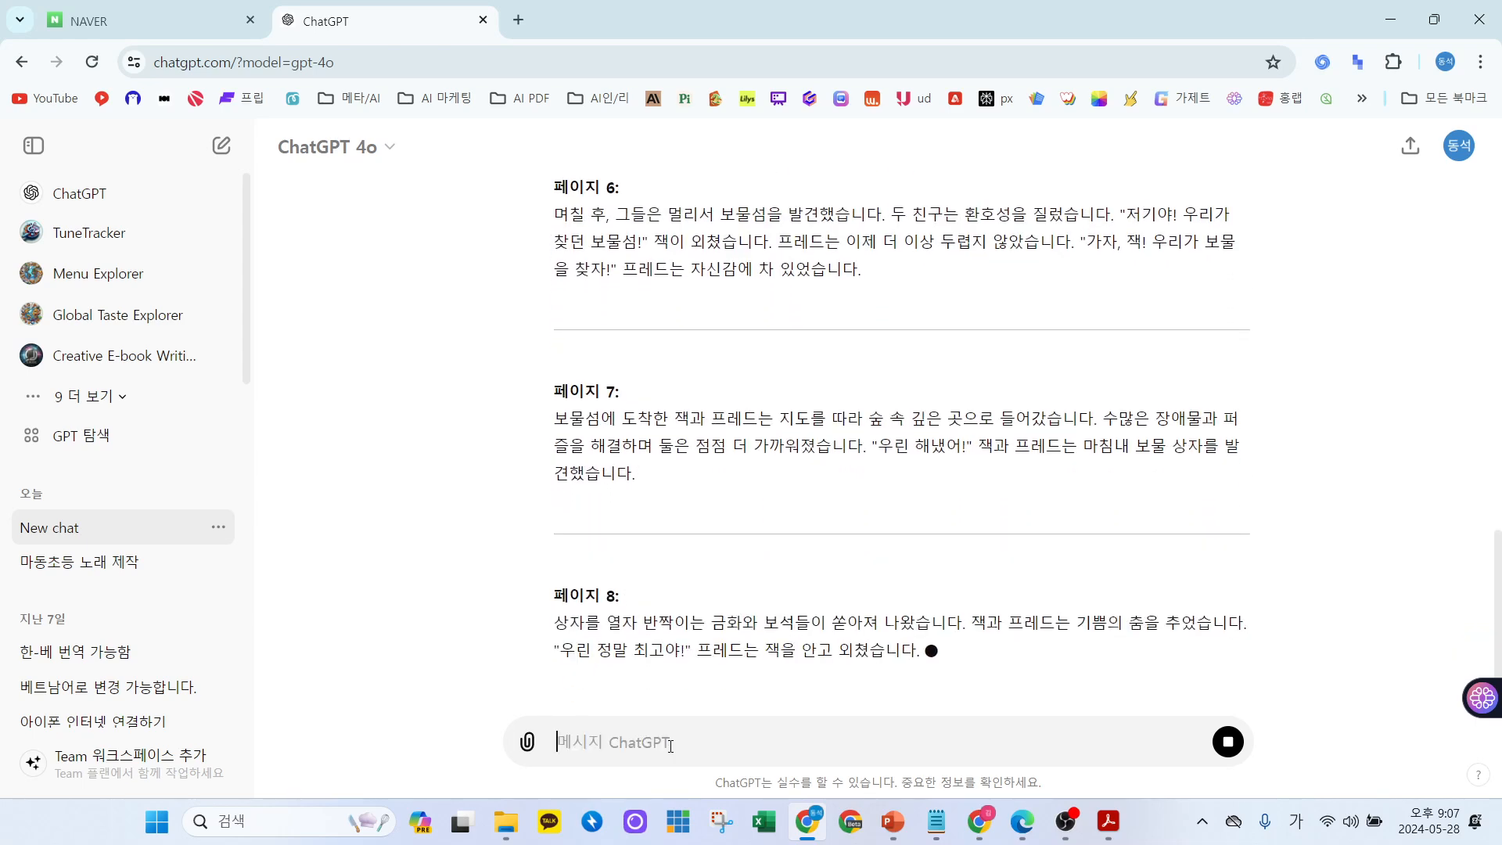
Ask for page illustrations with "각 페이지에 어울리는 이미지도 함께 생성해줘, 1페이지부터 생성을 하고 파스텔 톤의 컬러감이 포함 되었으면 좋겠어".
{"action": "type", "text": "각 페이지에 어울리는 이미지도 함께 생성해줘, 1페이지"}
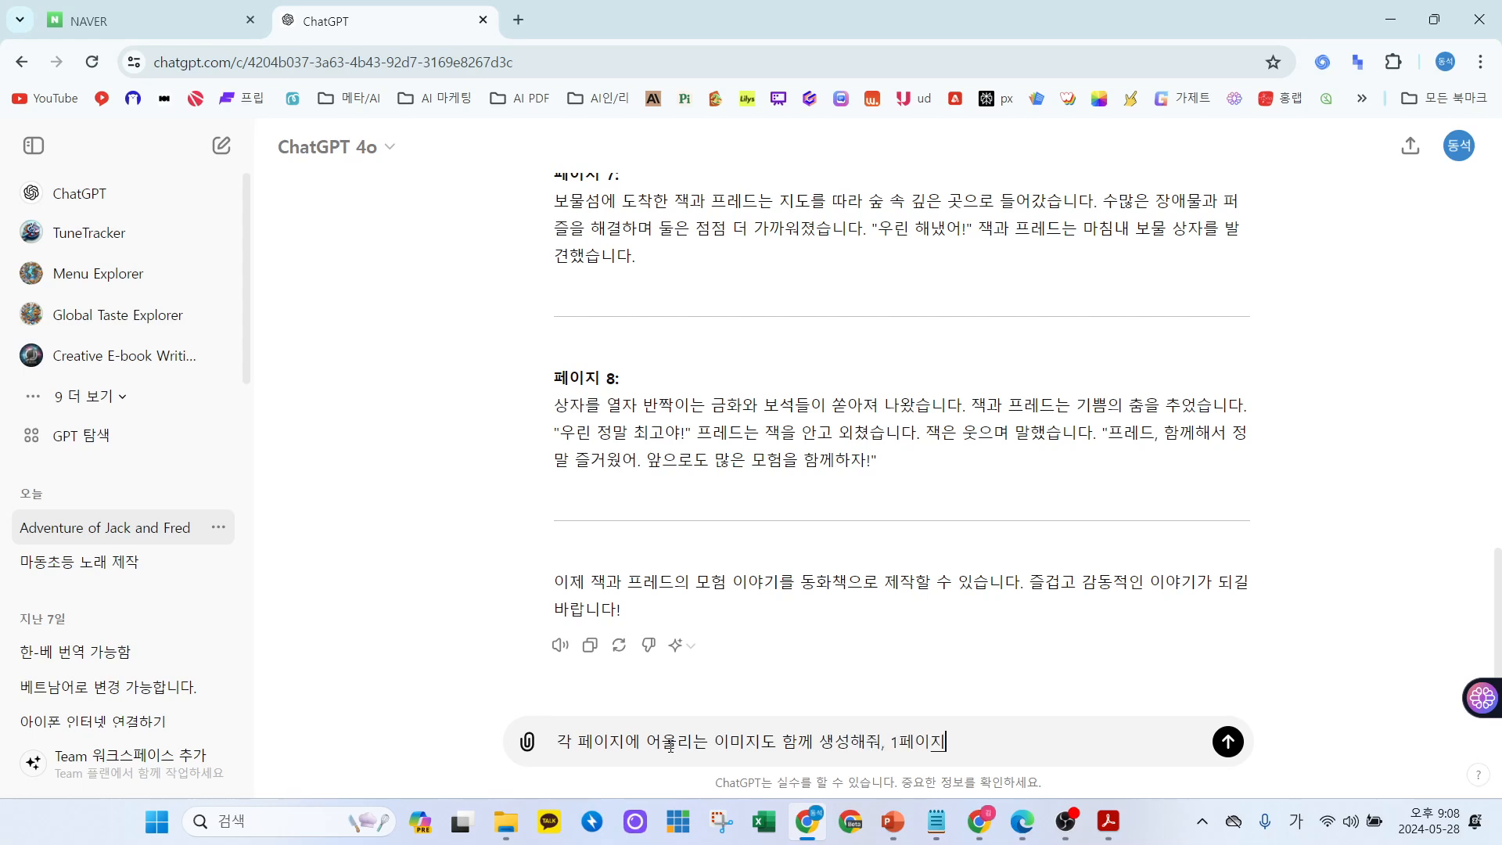
{"action": "type", "text": "부터 생성르을 하고 파스텔 톤의"}
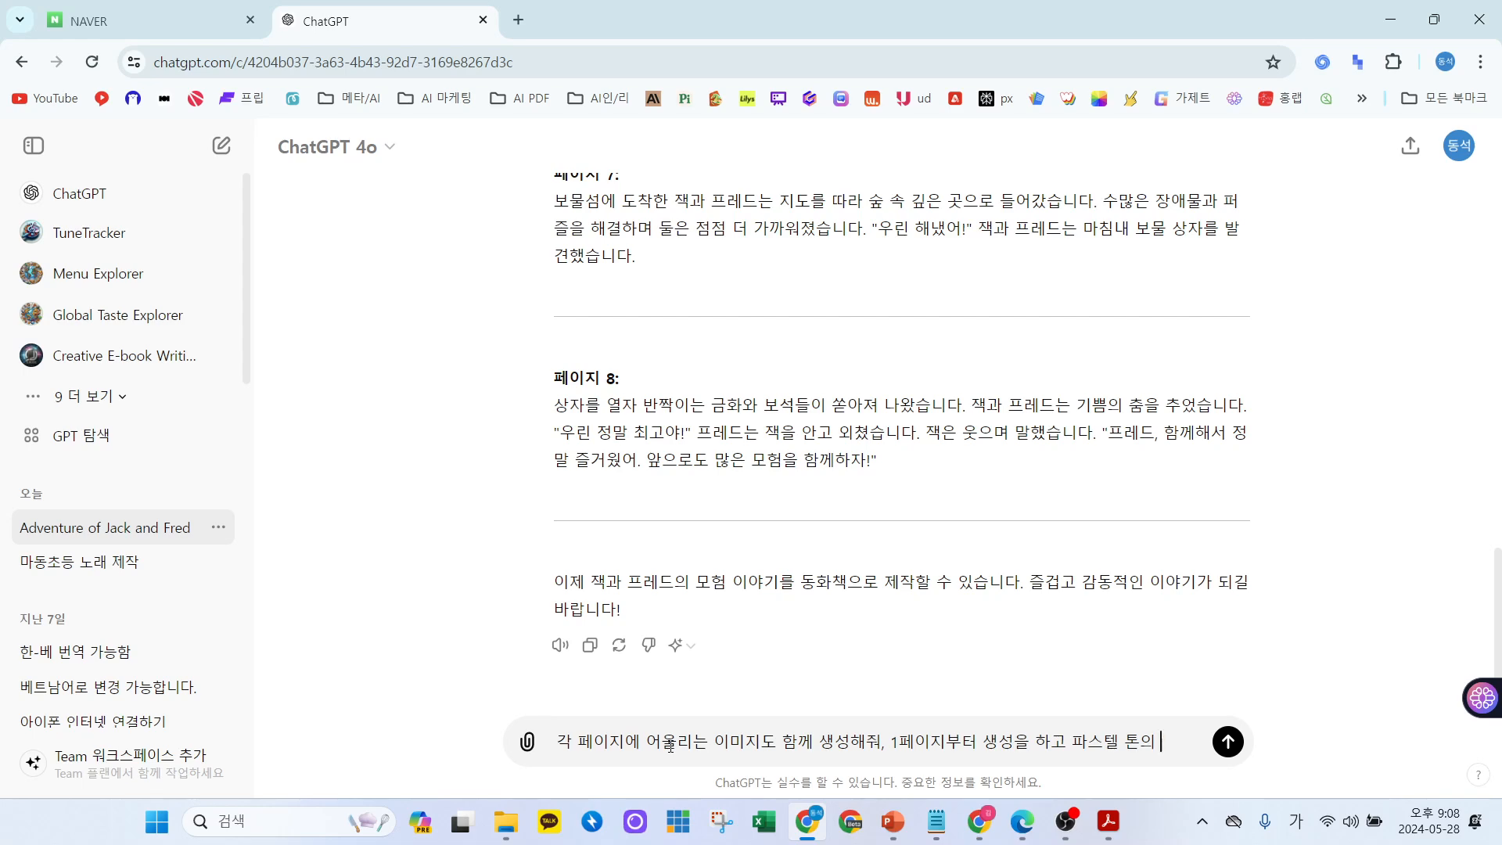
{"action": "type", "text": " 이미지"}
{"action": "key", "text": "BackSpace"}
{"action": "key", "text": "BackSpace"}
{"action": "key", "text": "BackSpace"}
{"action": "key", "text": "BackSpace"}
{"action": "type", "text": "컬러감"}
{"action": "type", "text": "이 포함 되었으면 지"}
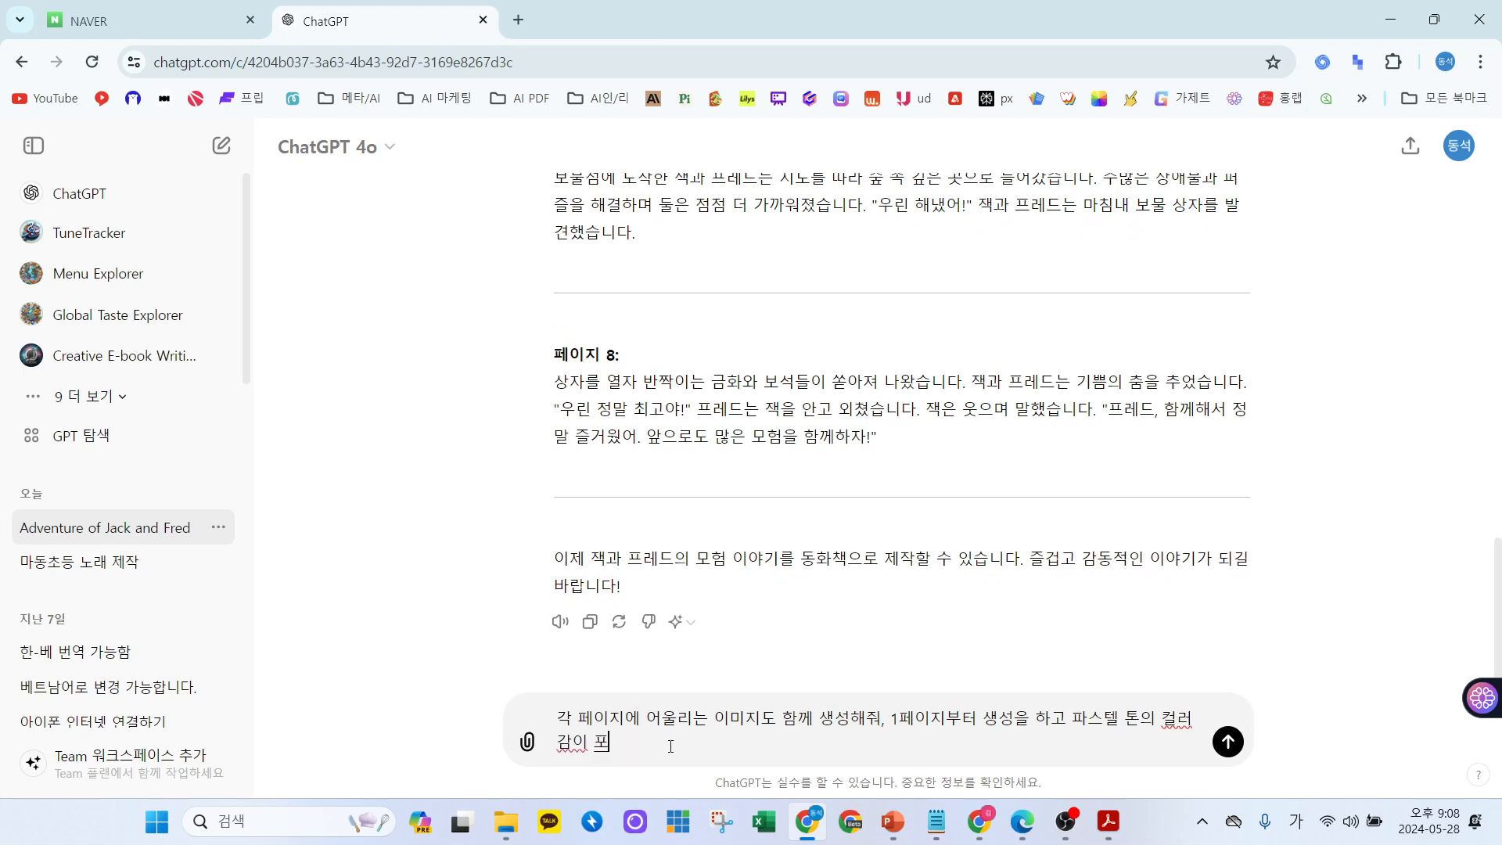
{"action": "key", "text": "BackSpace"}
{"action": "type", "text": "좋겠어"}
{"action": "key", "text": "Return"}
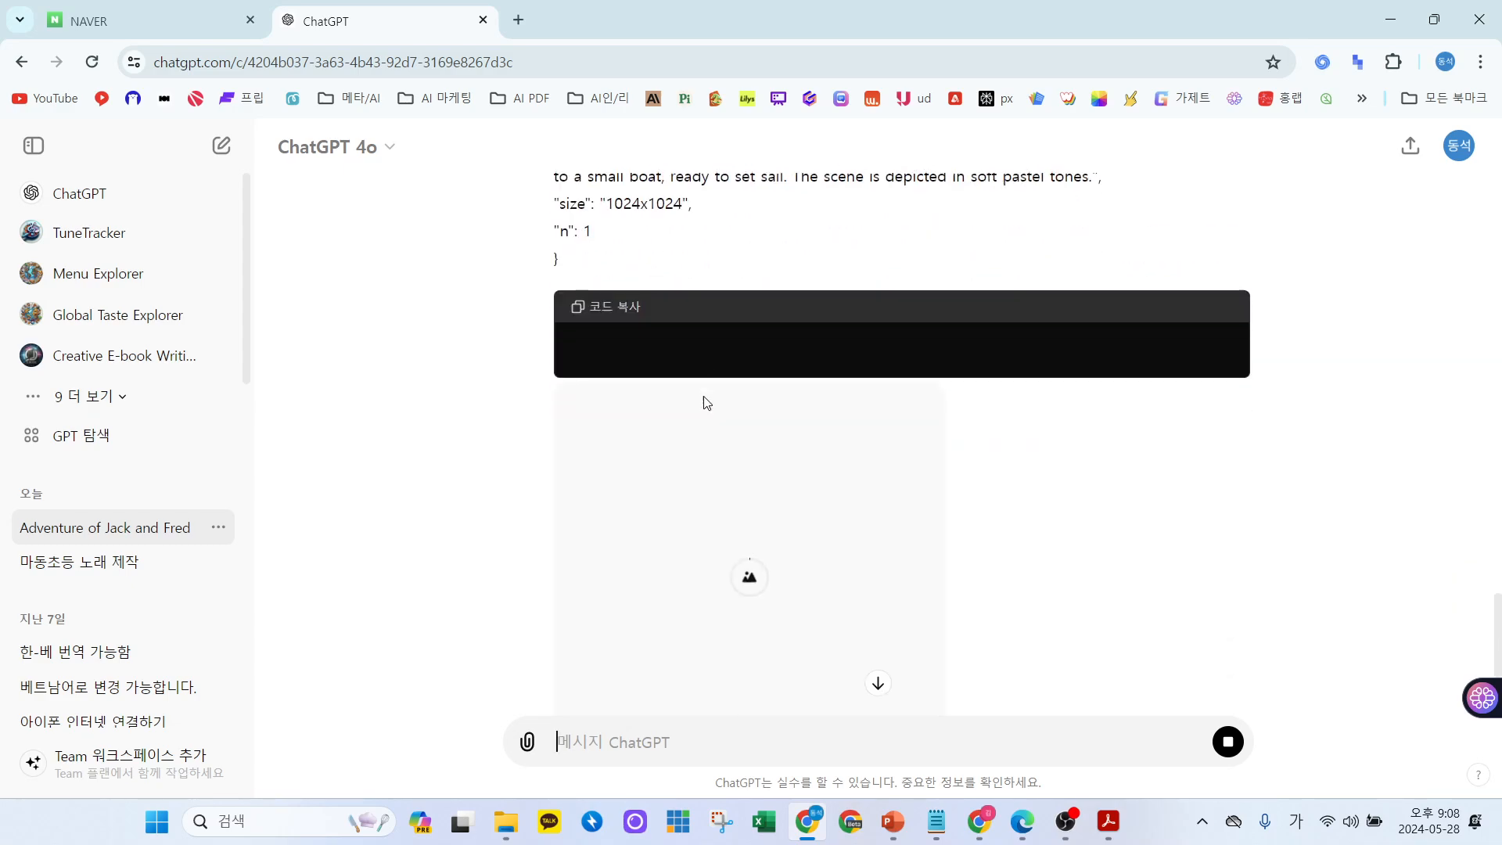
Review the illustrations and image prompts for the storybook's first pages while the remaining images are being generated.
{"action": "scroll", "coordinate": [626, 372], "scroll_direction": "up", "scroll_amount": 5}
{"action": "scroll", "coordinate": [790, 448], "scroll_direction": "down", "scroll_amount": 5}
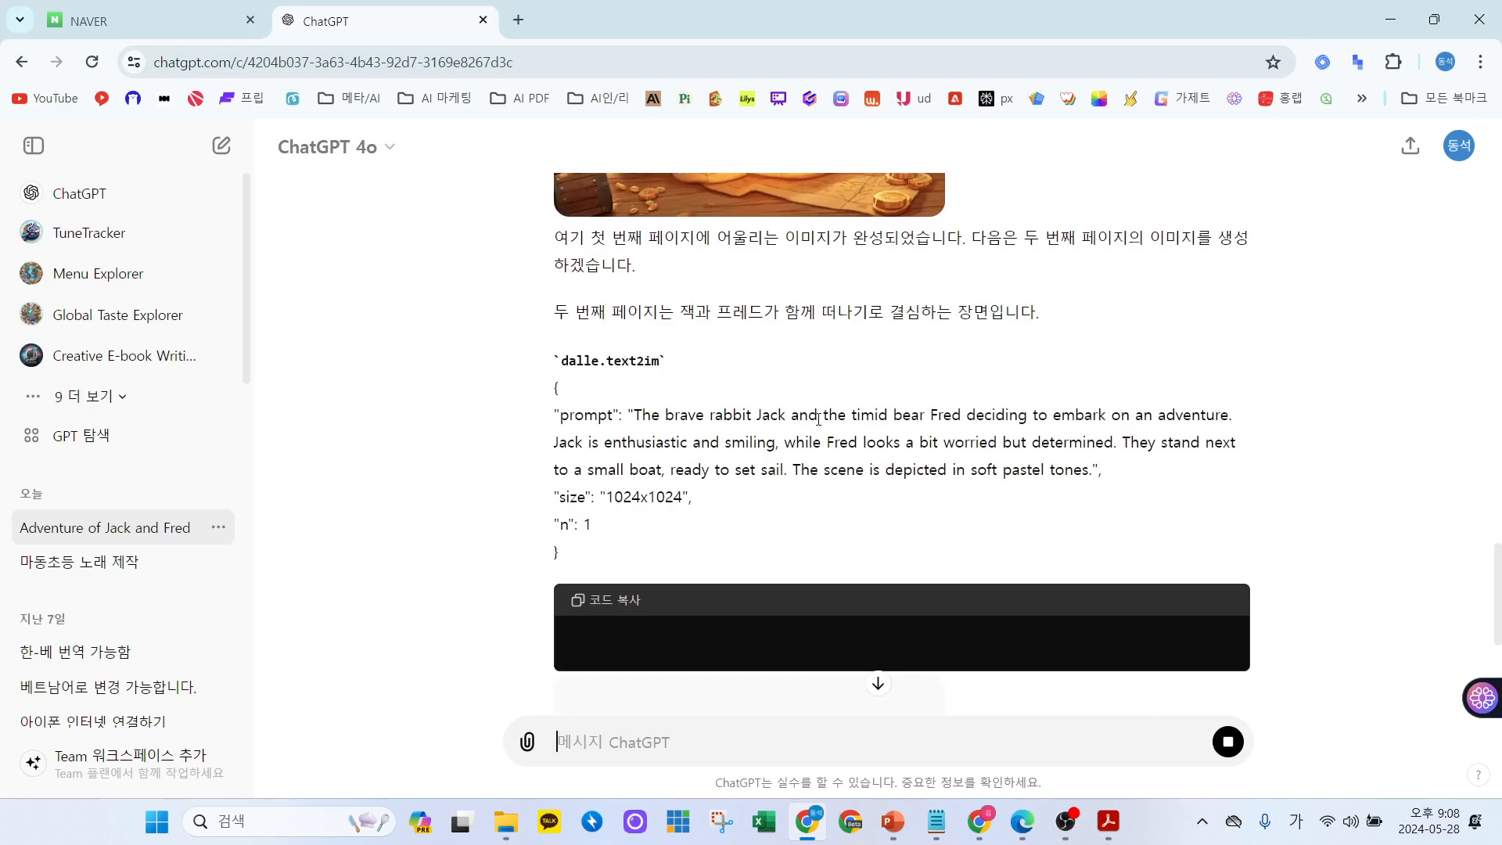
{"action": "scroll", "coordinate": [816, 415], "scroll_direction": "up", "scroll_amount": 4}
{"action": "scroll", "coordinate": [710, 464], "scroll_direction": "down", "scroll_amount": 3}
{"action": "scroll", "coordinate": [715, 474], "scroll_direction": "down", "scroll_amount": 5}
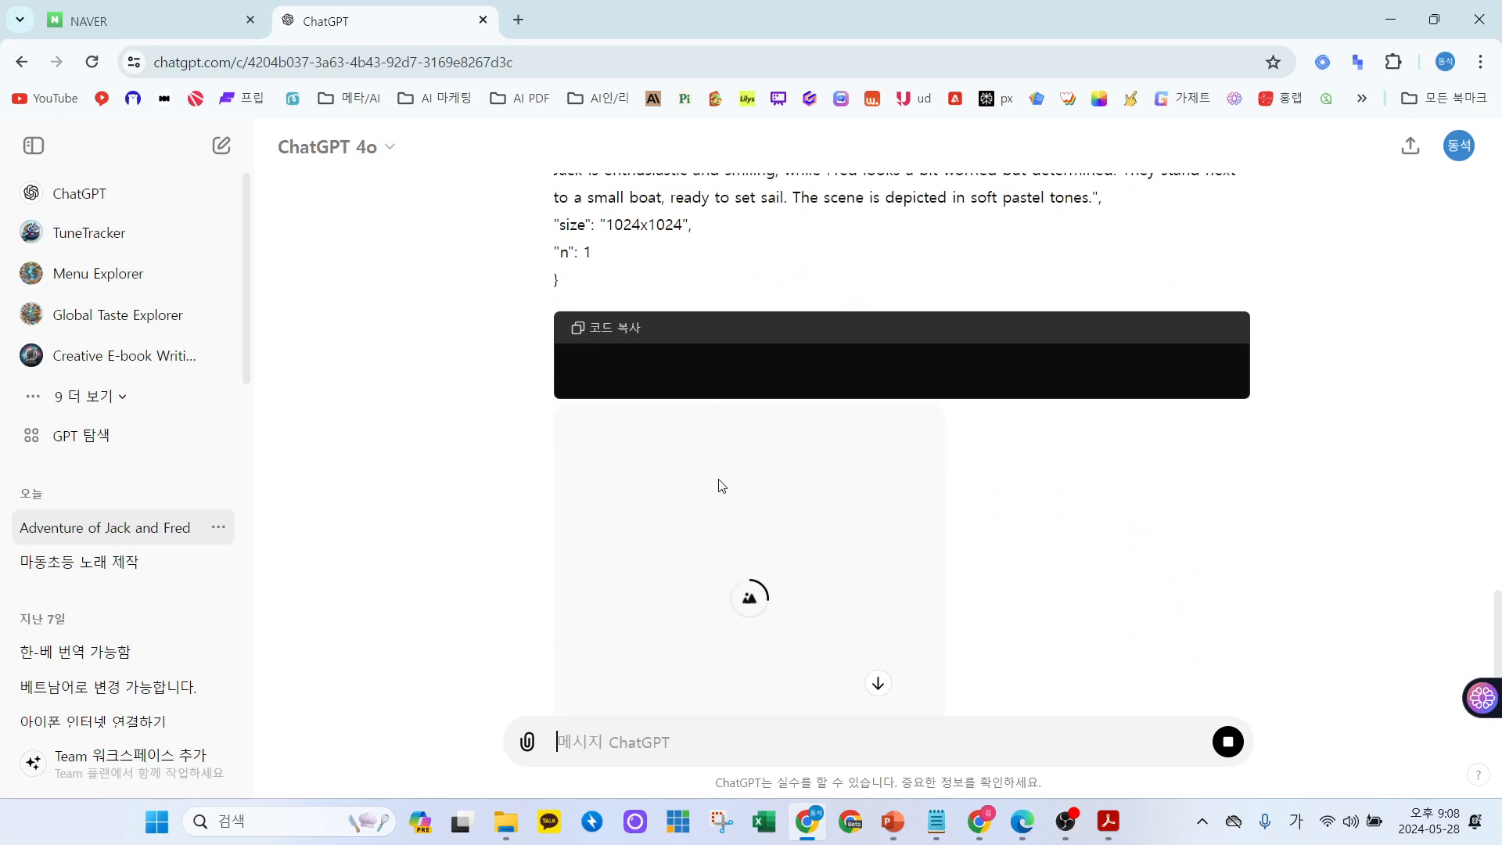
{"action": "scroll", "coordinate": [770, 540], "scroll_direction": "down", "scroll_amount": 2}
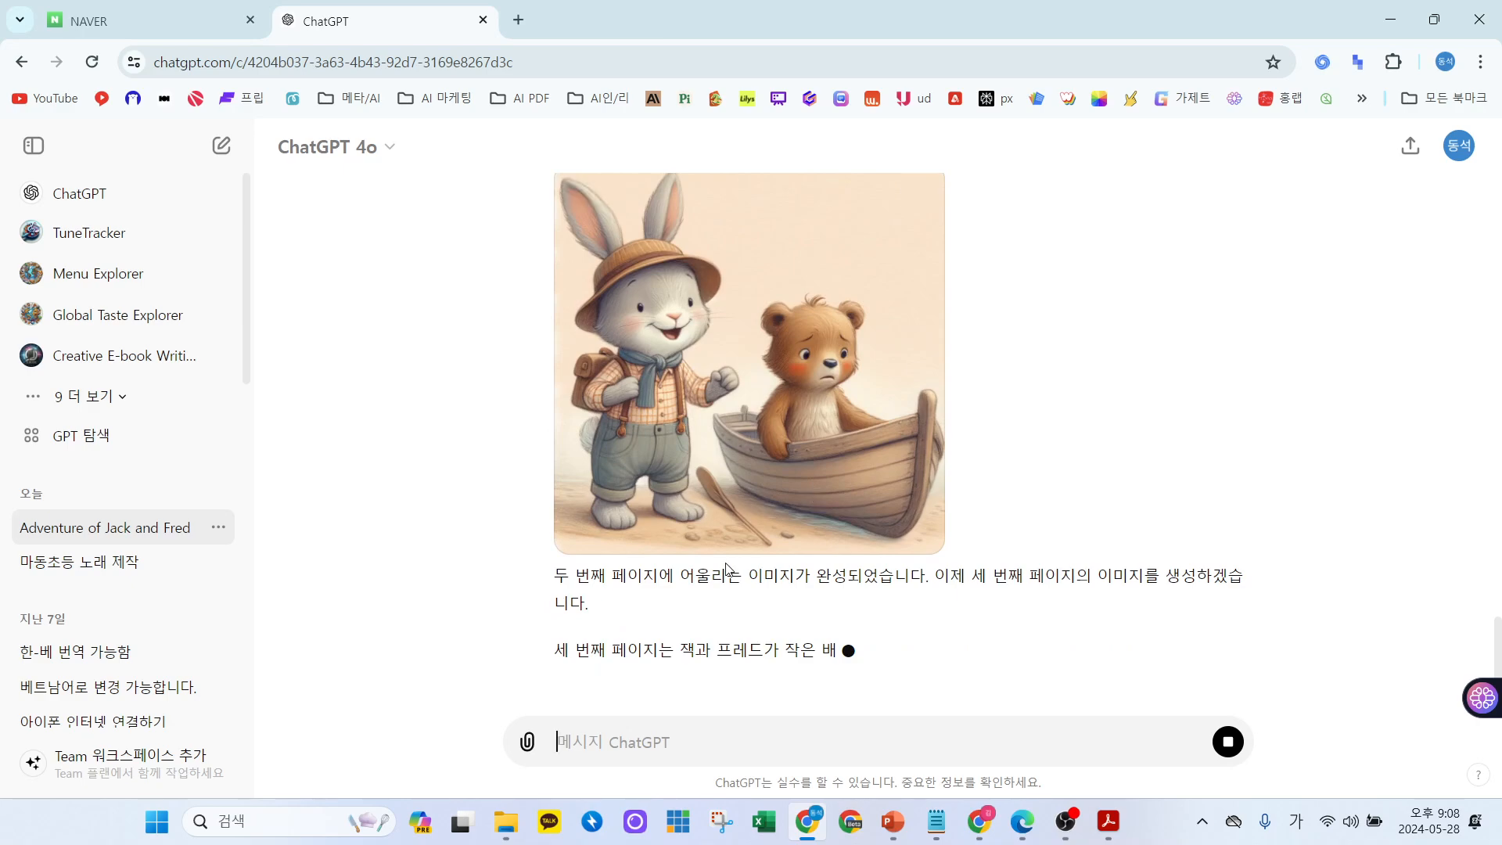
{"action": "scroll", "coordinate": [899, 464], "scroll_direction": "up", "scroll_amount": 5}
{"action": "scroll", "coordinate": [900, 465], "scroll_direction": "up", "scroll_amount": 9}
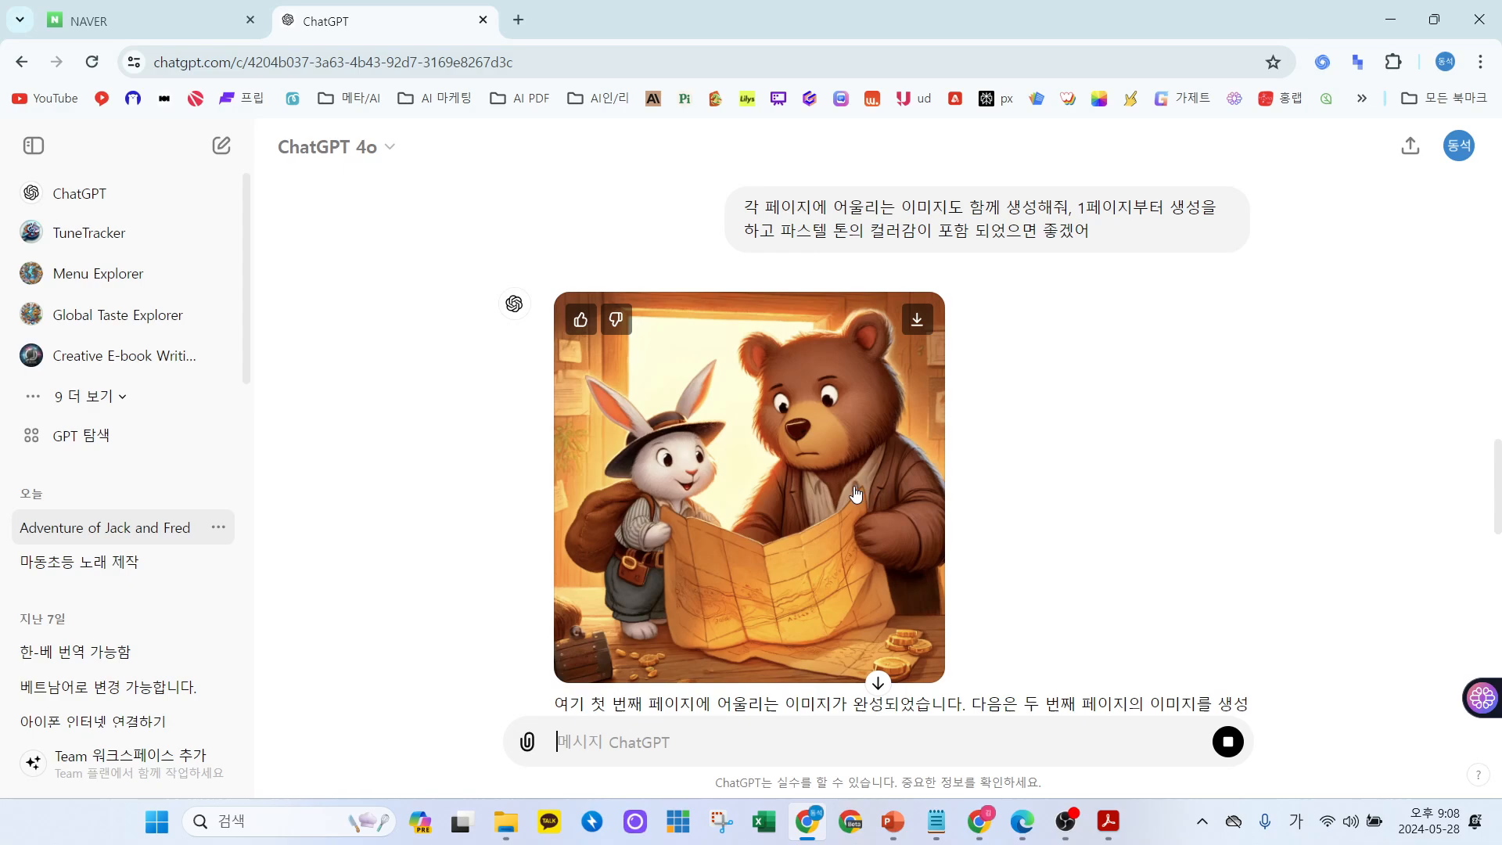
{"action": "scroll", "coordinate": [879, 475], "scroll_direction": "down", "scroll_amount": 12}
{"action": "scroll", "coordinate": [1179, 412], "scroll_direction": "down", "scroll_amount": 8}
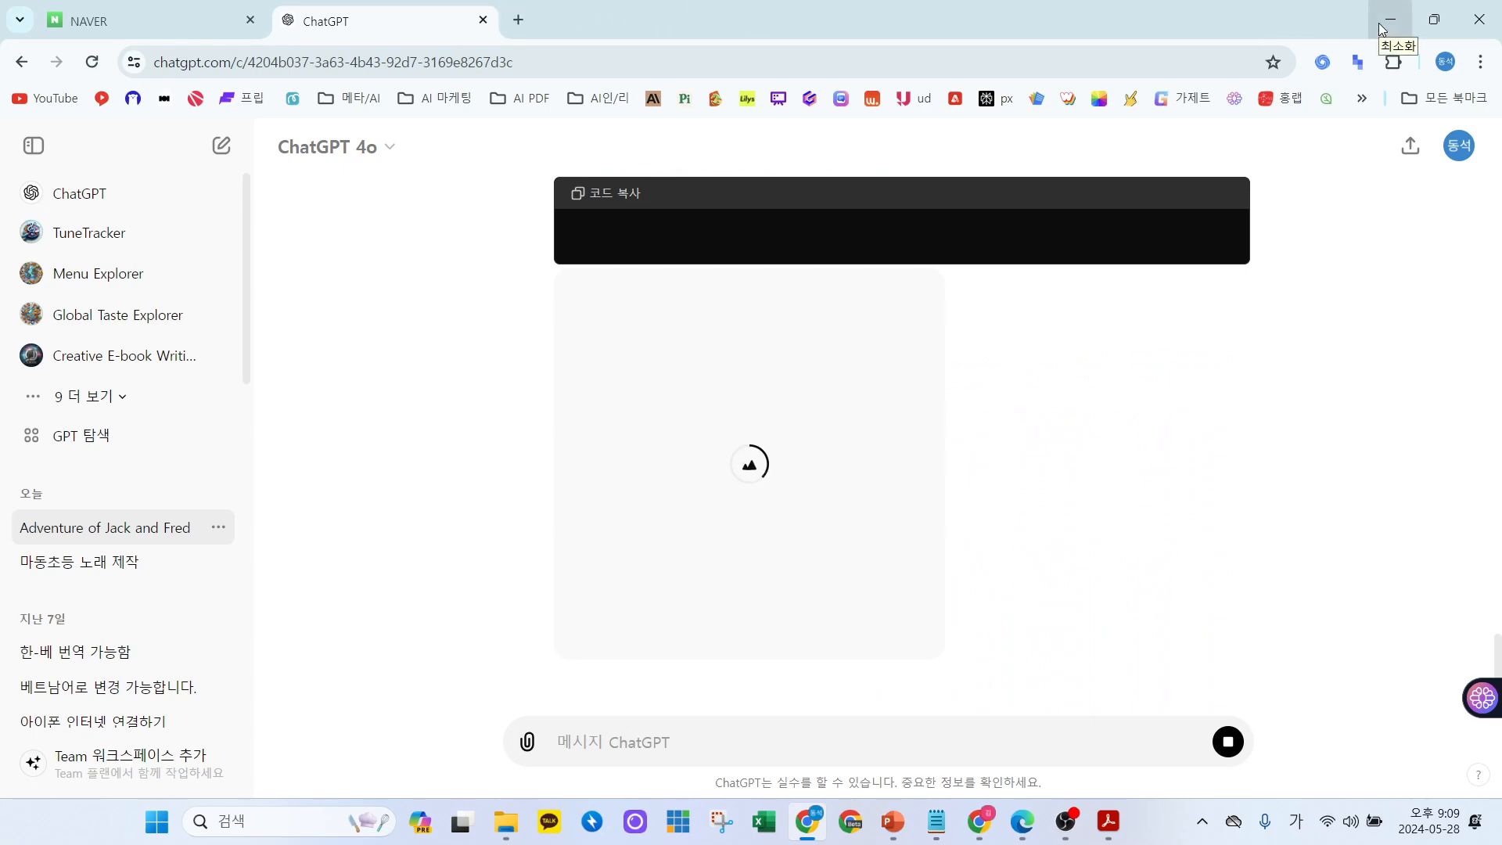
{"action": "scroll", "coordinate": [822, 555], "scroll_direction": "up", "scroll_amount": 5}
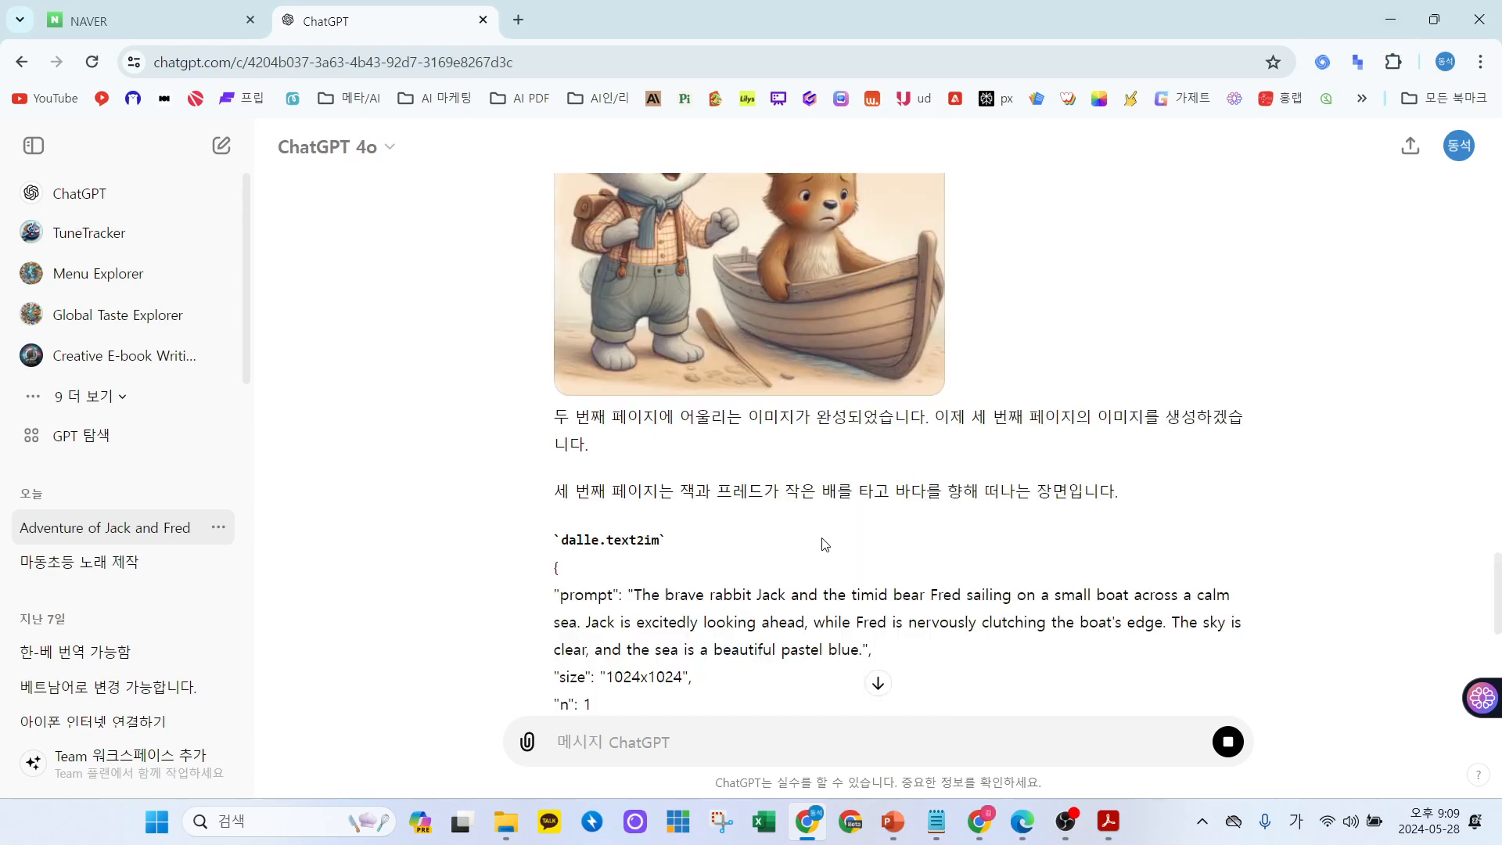
{"action": "scroll", "coordinate": [828, 536], "scroll_direction": "up", "scroll_amount": 4}
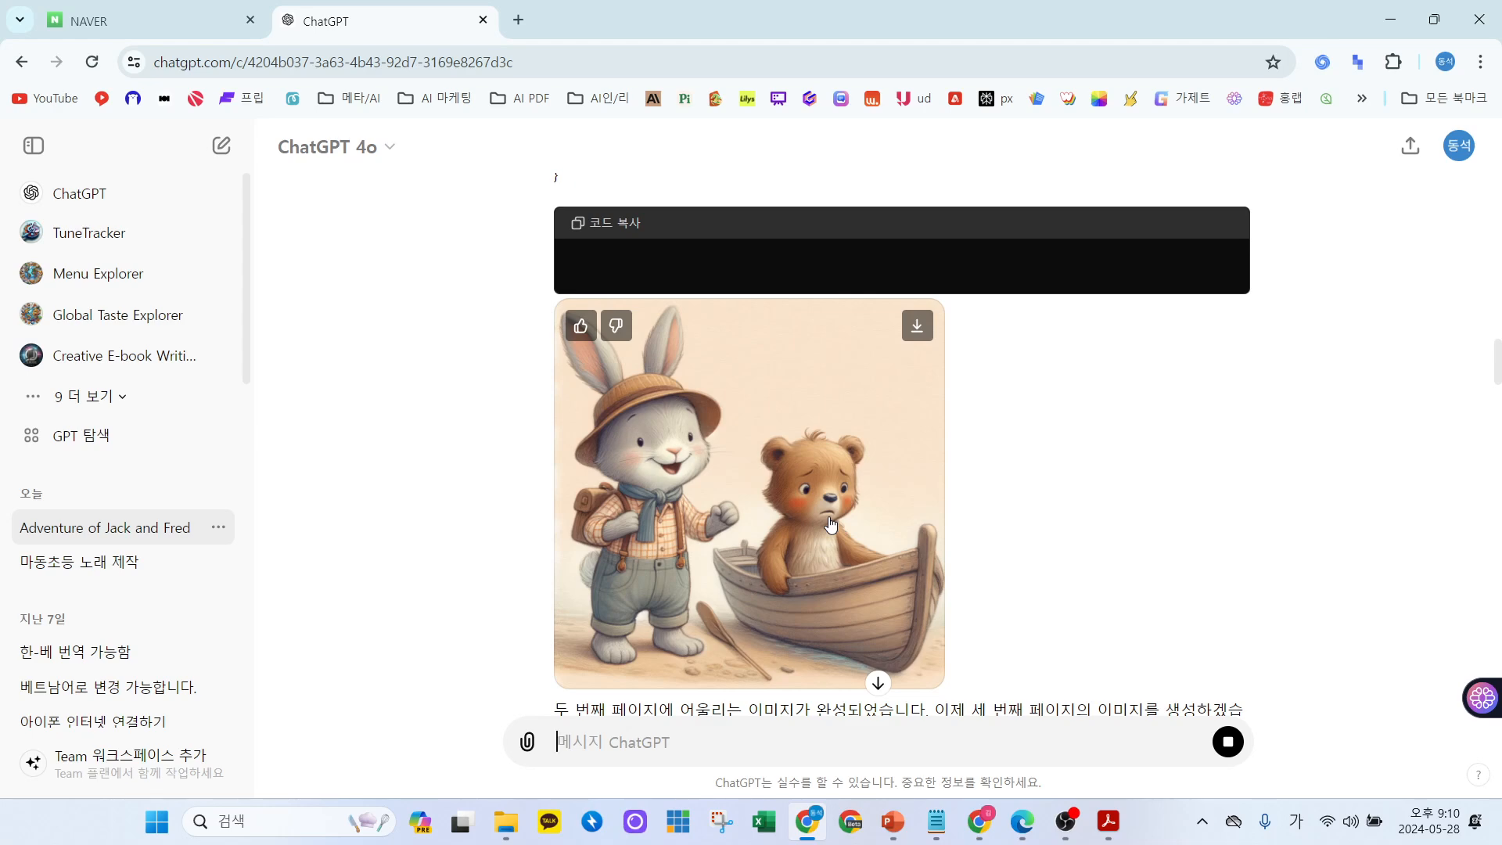
Compare how the rabbit and bear are drawn across the storybook illustrations for pages 1 to 5.
{"action": "scroll", "coordinate": [910, 460], "scroll_direction": "down", "scroll_amount": 14}
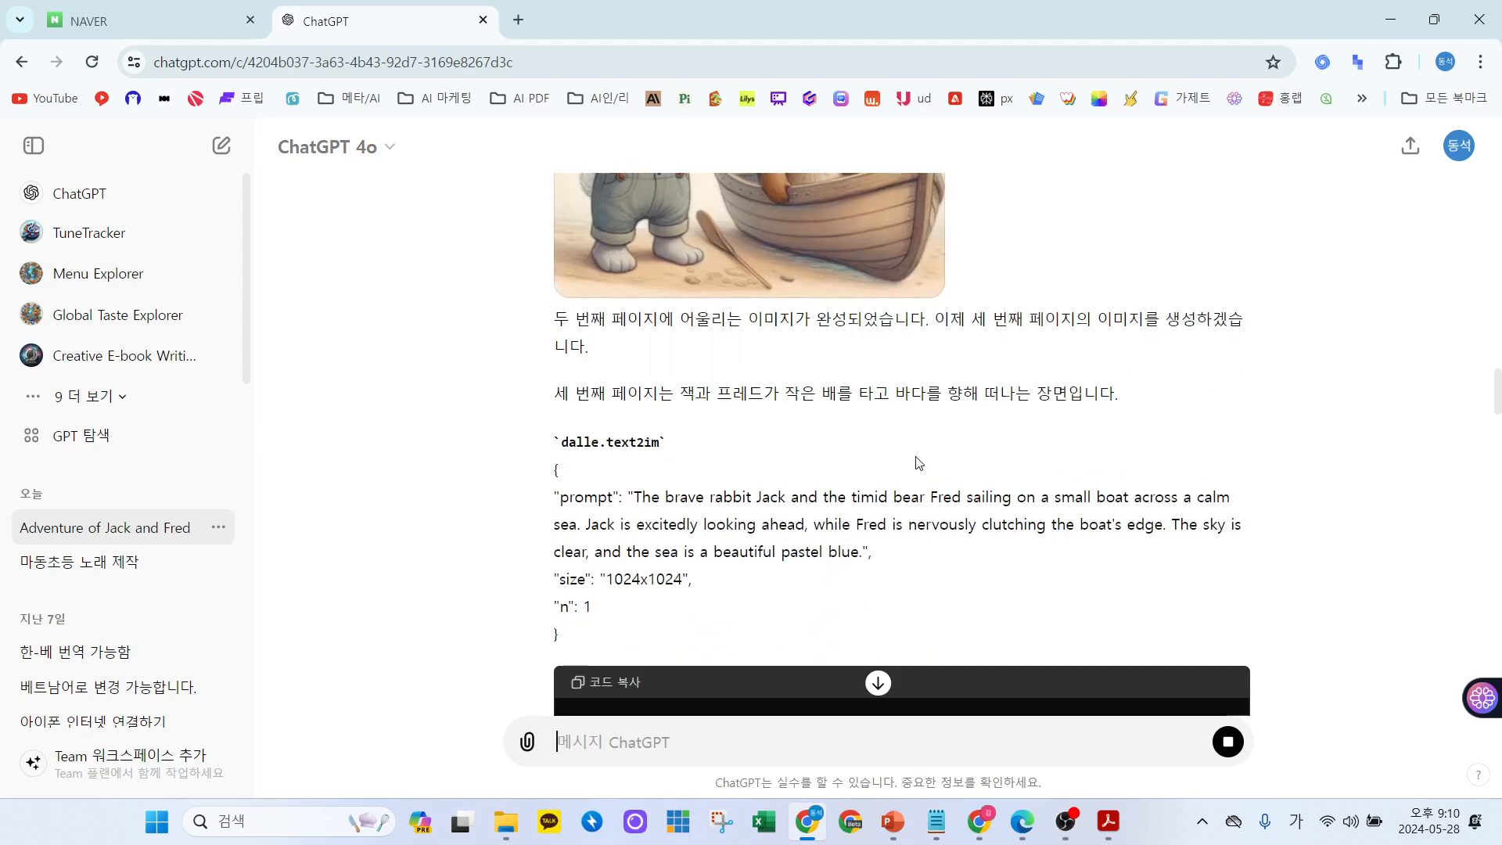
{"action": "scroll", "coordinate": [905, 452], "scroll_direction": "down", "scroll_amount": 1}
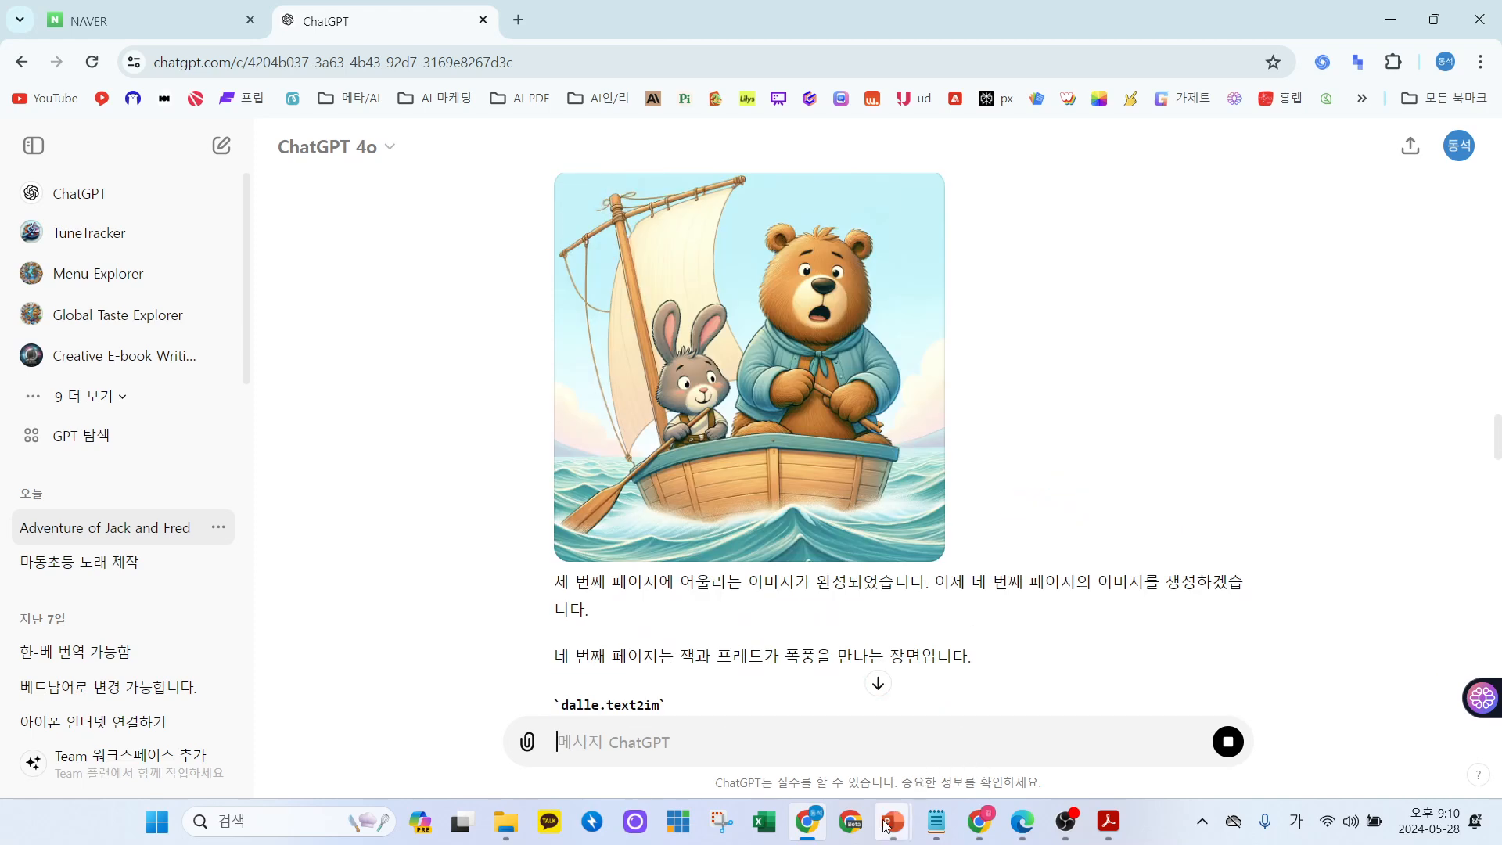
{"action": "mouse_move", "coordinate": [881, 818]}
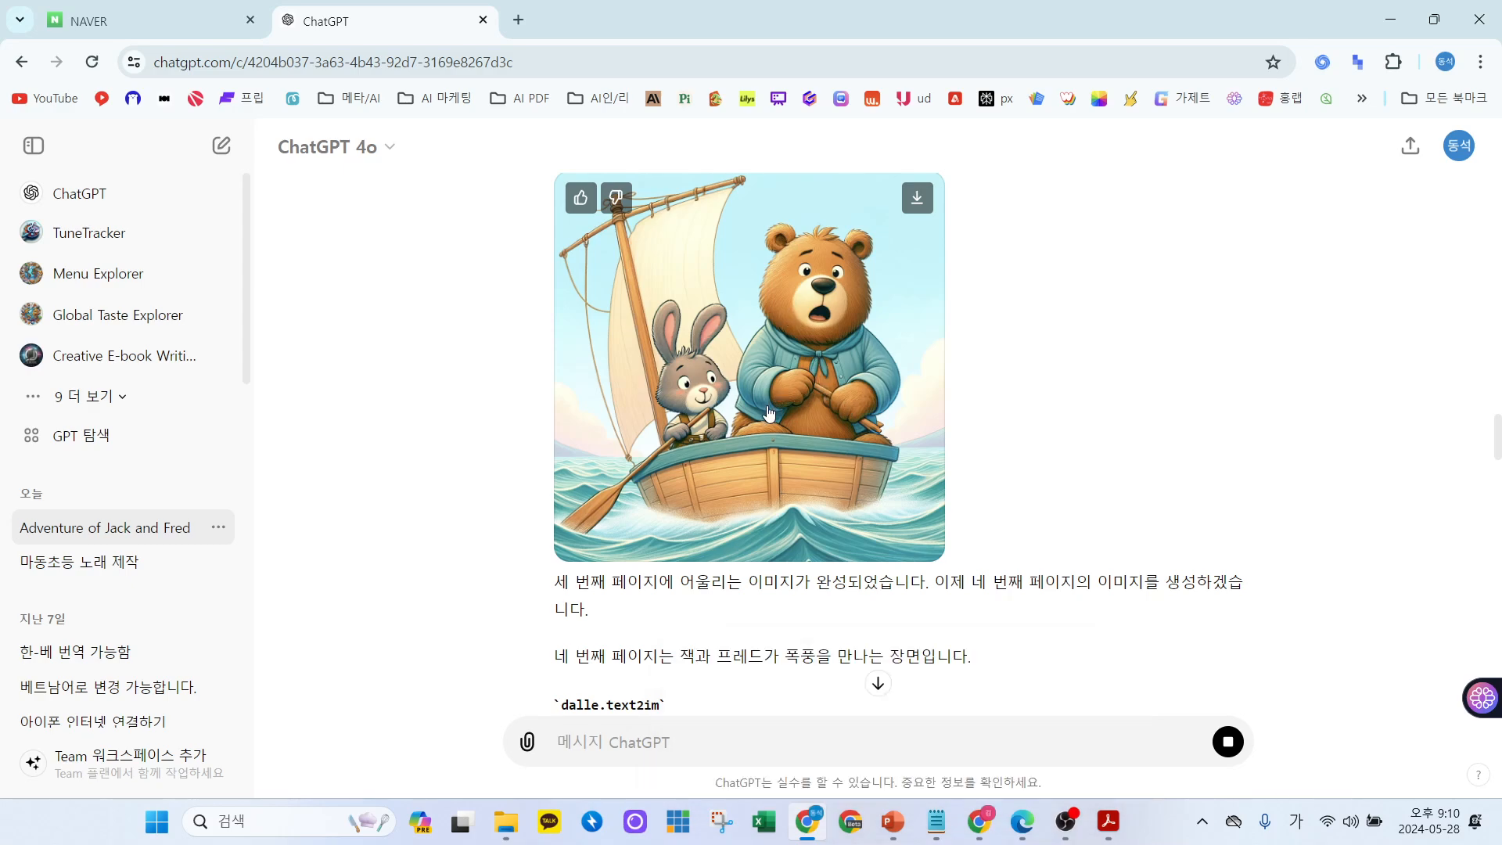
{"action": "scroll", "coordinate": [770, 424], "scroll_direction": "up", "scroll_amount": 10}
{"action": "scroll", "coordinate": [770, 424], "scroll_direction": "up", "scroll_amount": 10}
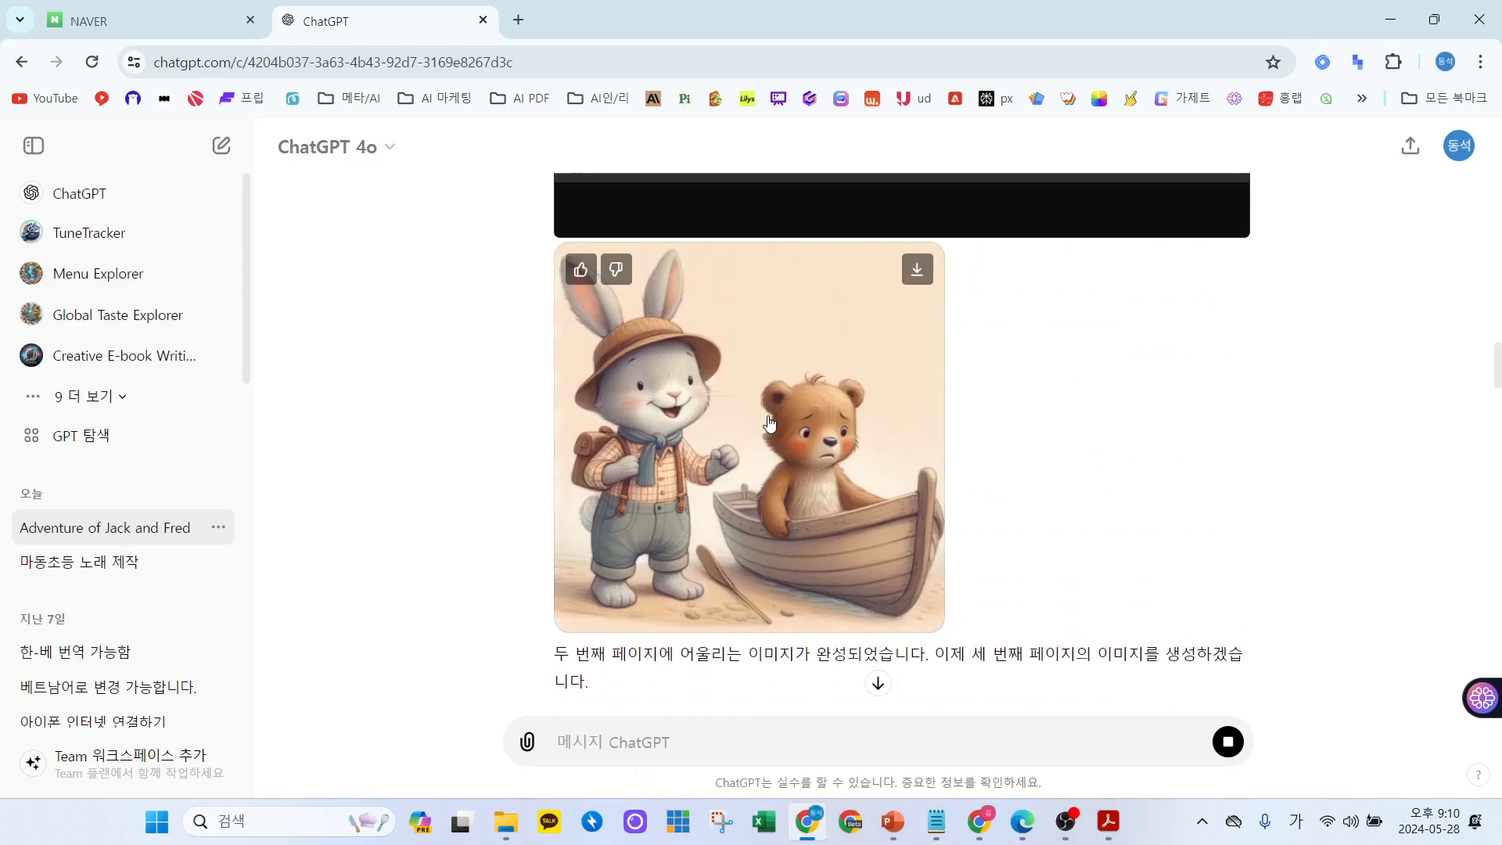
{"action": "scroll", "coordinate": [770, 417], "scroll_direction": "down", "scroll_amount": 20}
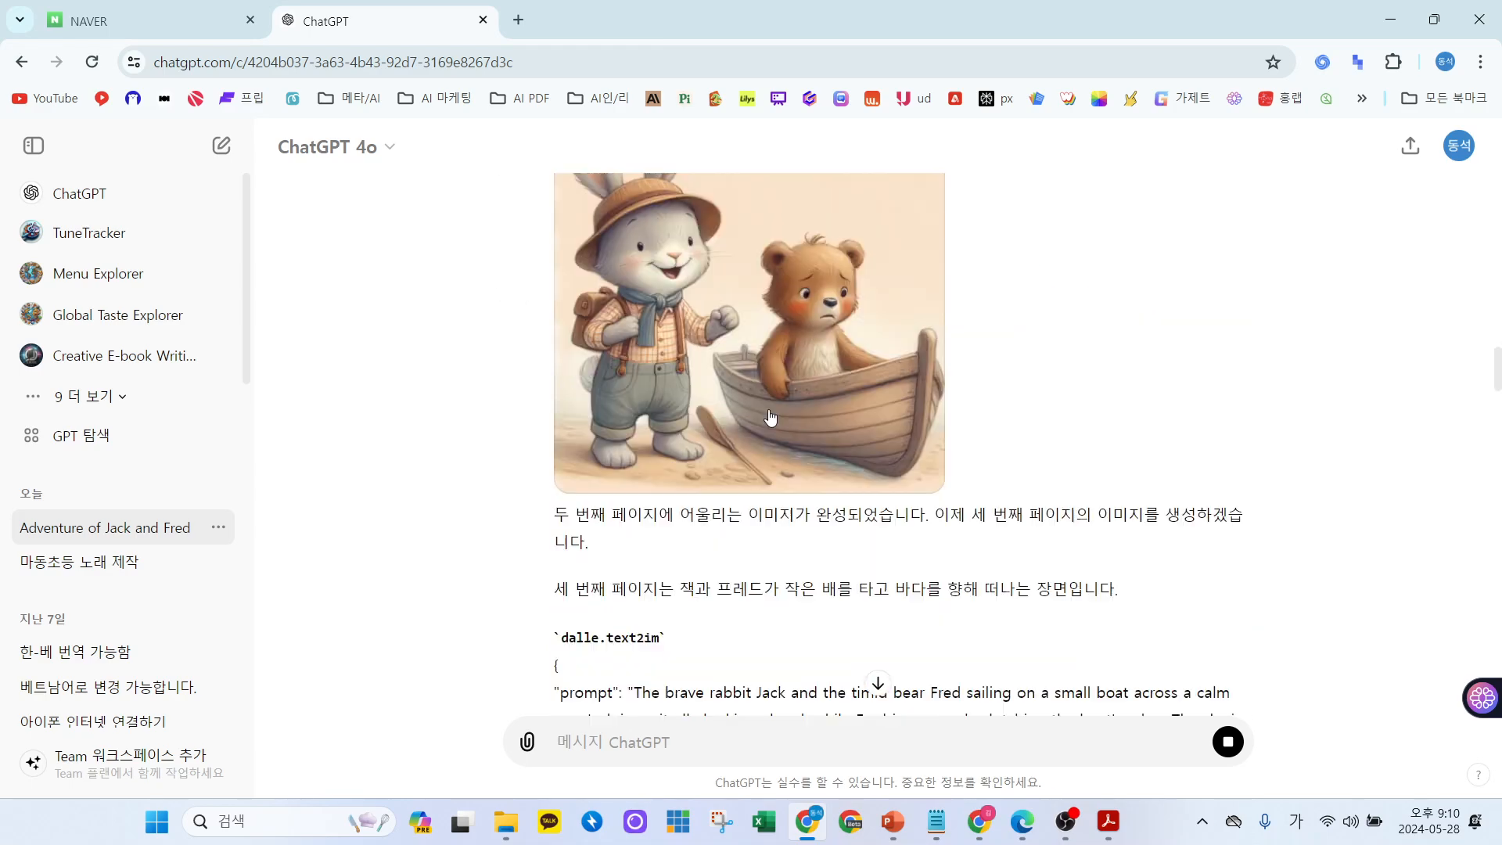
{"action": "scroll", "coordinate": [772, 416], "scroll_direction": "down", "scroll_amount": 8}
{"action": "scroll", "coordinate": [741, 486], "scroll_direction": "up", "scroll_amount": 20}
{"action": "scroll", "coordinate": [740, 485], "scroll_direction": "up", "scroll_amount": 20}
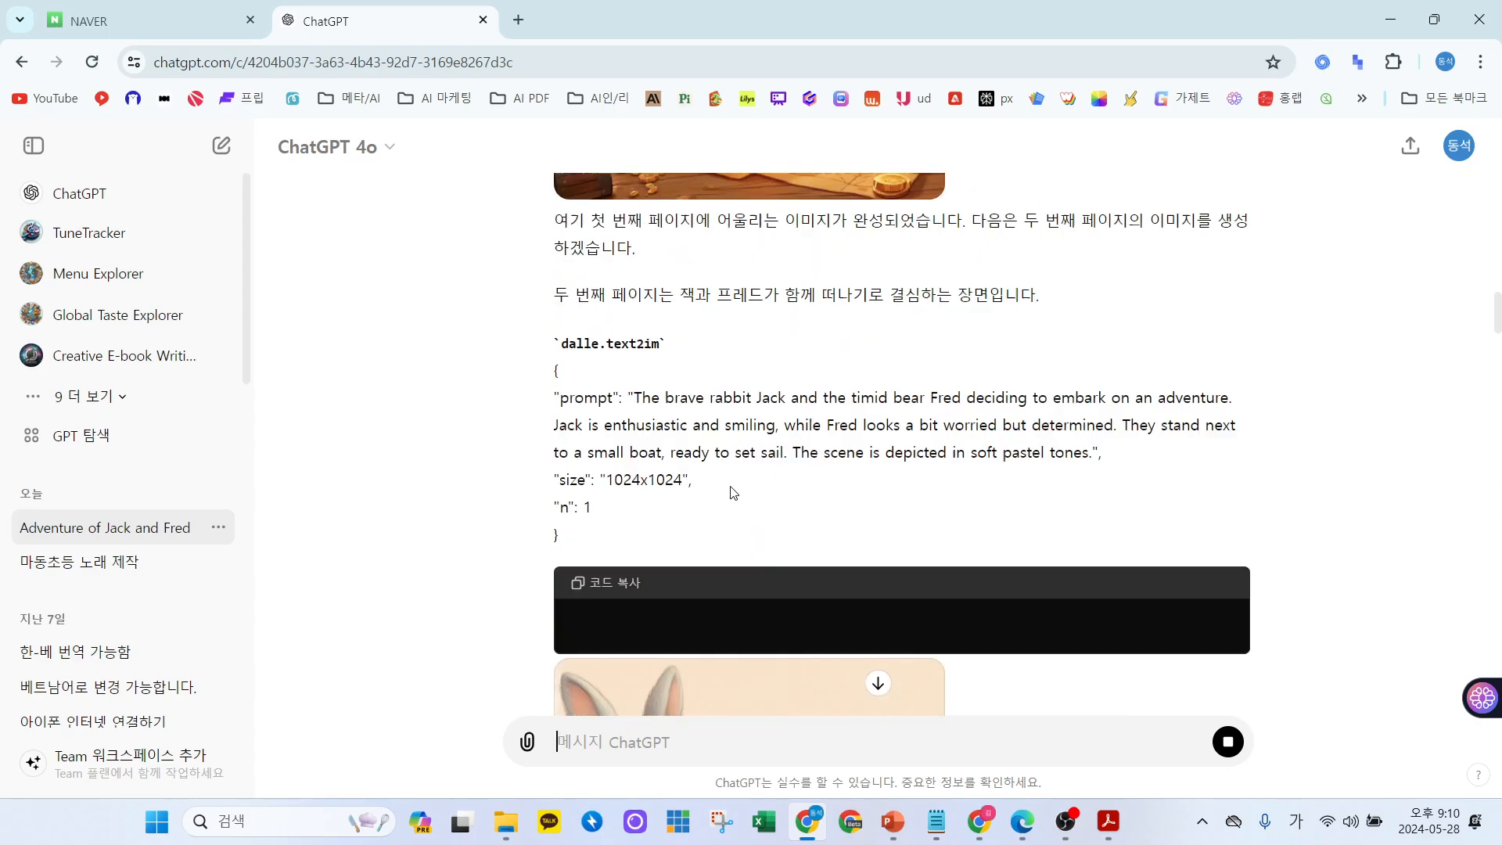
{"action": "scroll", "coordinate": [708, 489], "scroll_direction": "down", "scroll_amount": 10}
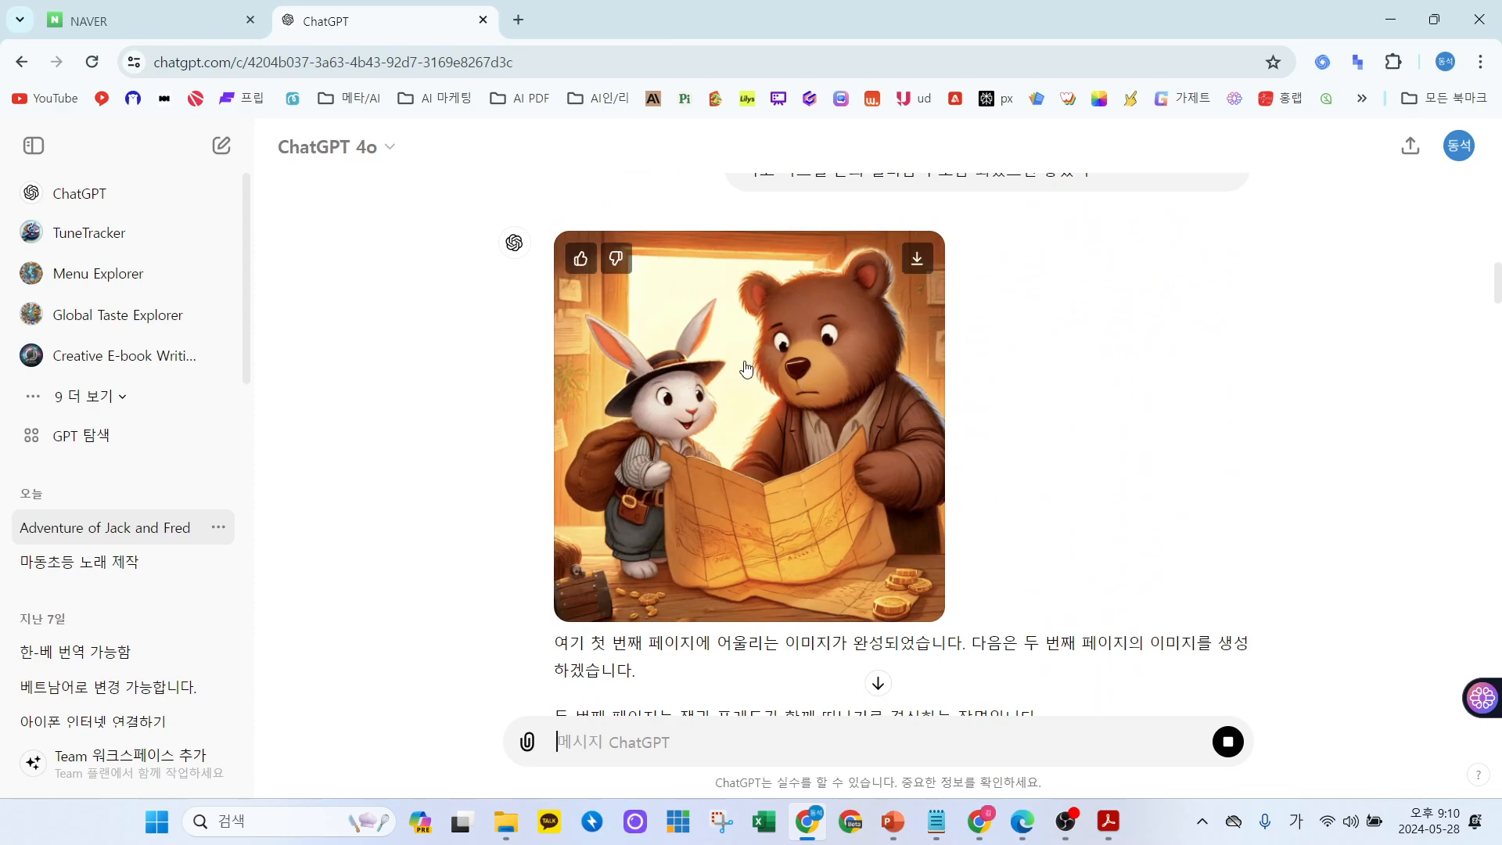
{"action": "scroll", "coordinate": [739, 372], "scroll_direction": "down", "scroll_amount": 10}
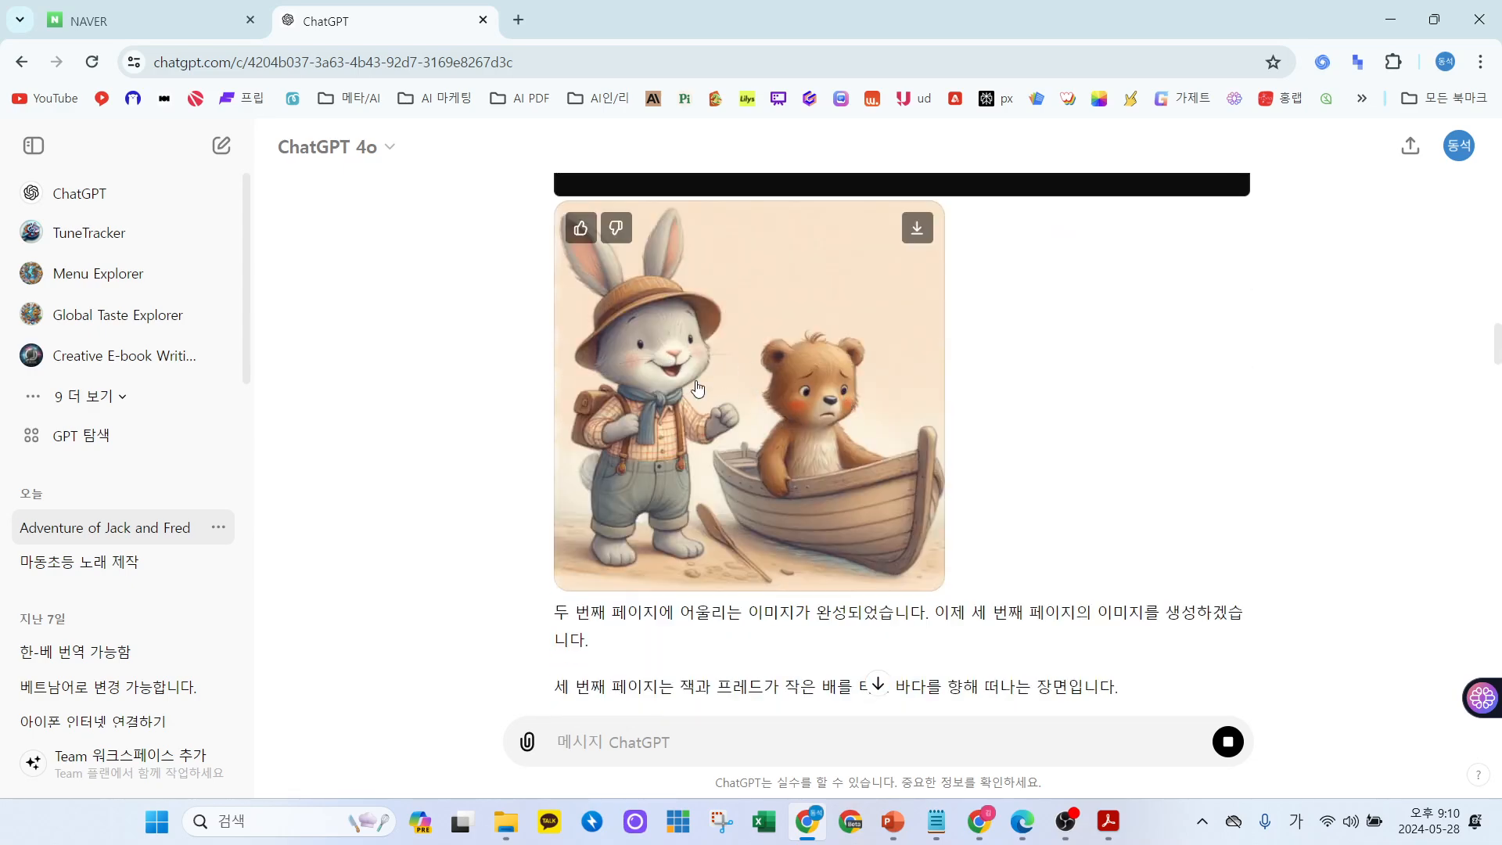
{"action": "scroll", "coordinate": [814, 399], "scroll_direction": "down", "scroll_amount": 10}
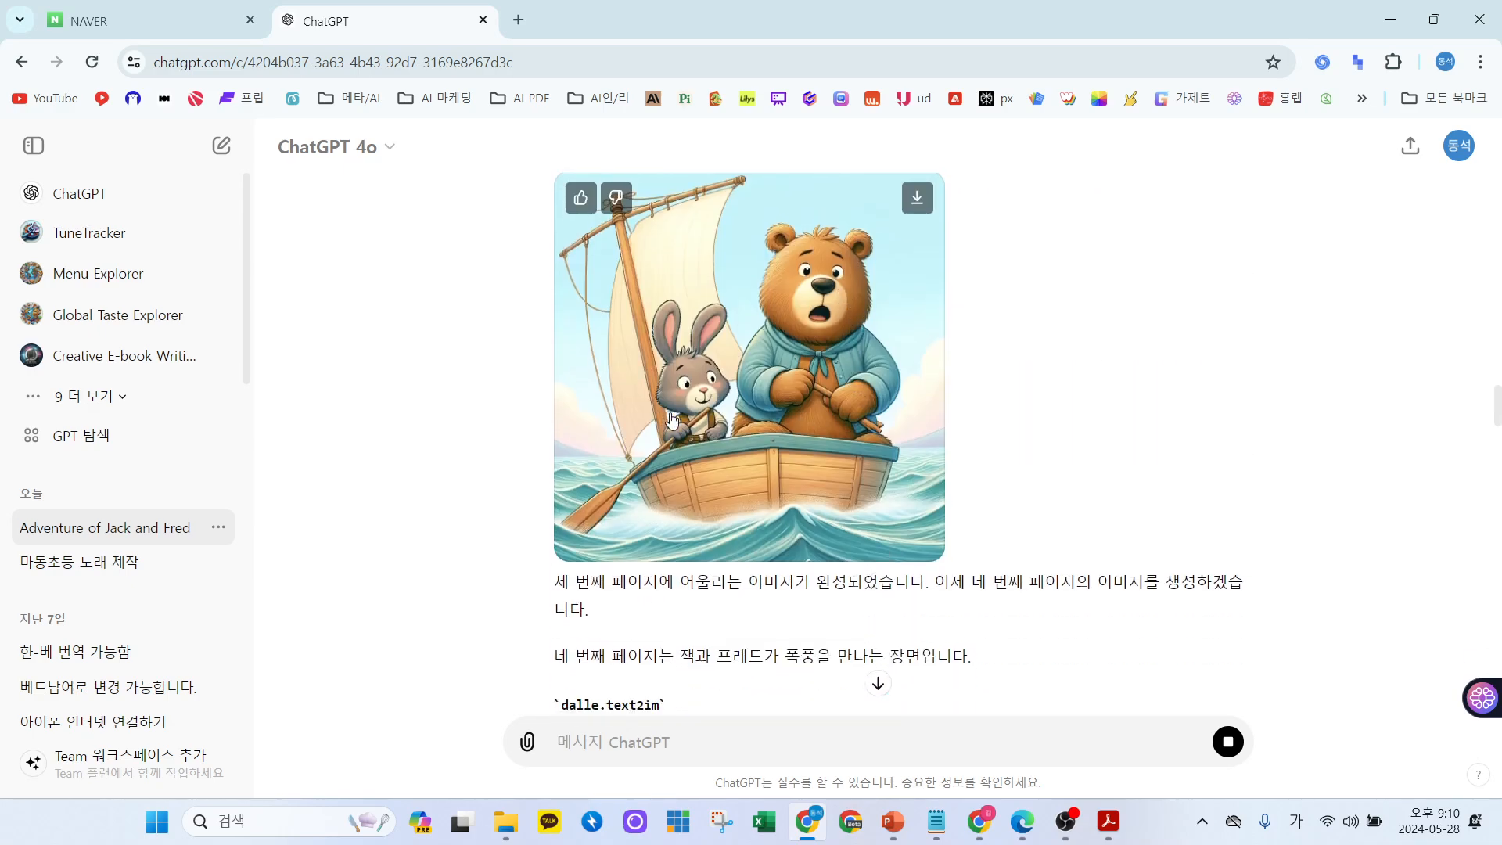
{"action": "scroll", "coordinate": [775, 391], "scroll_direction": "up", "scroll_amount": 10}
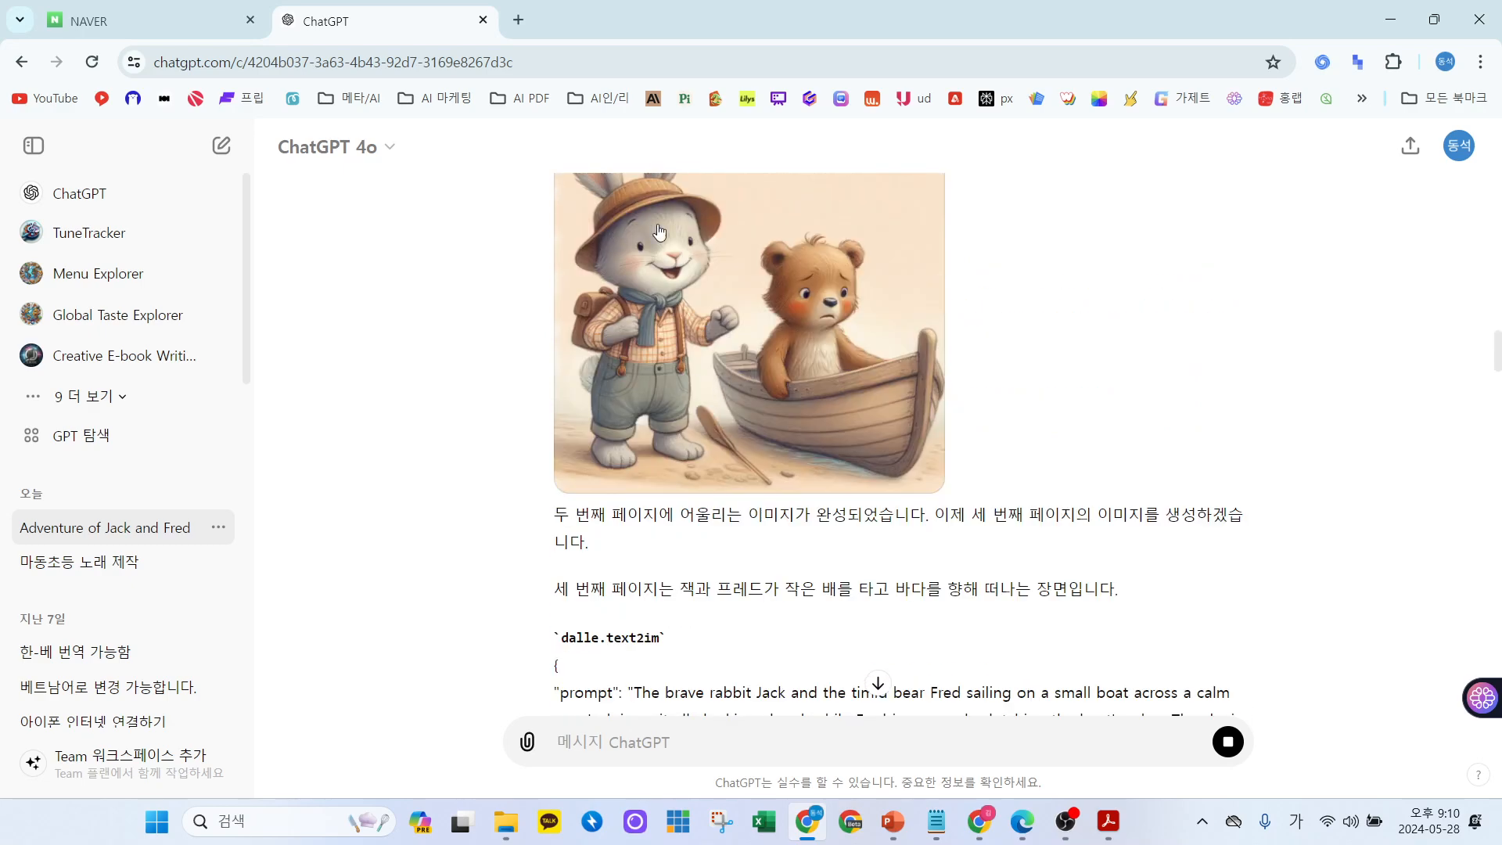
{"action": "scroll", "coordinate": [731, 361], "scroll_direction": "down", "scroll_amount": 10}
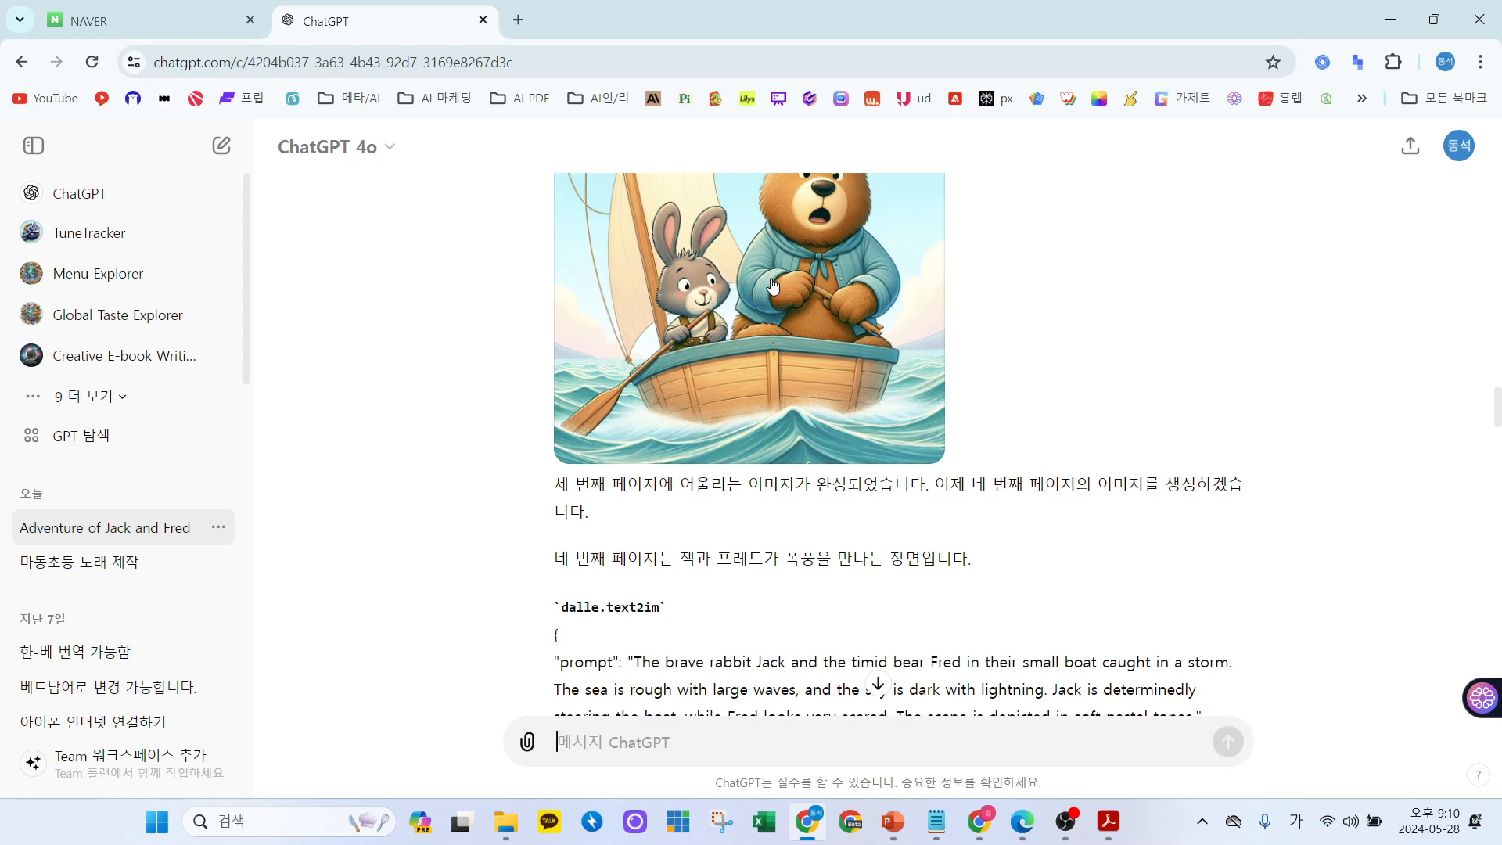
{"action": "scroll", "coordinate": [755, 329], "scroll_direction": "up", "scroll_amount": 1}
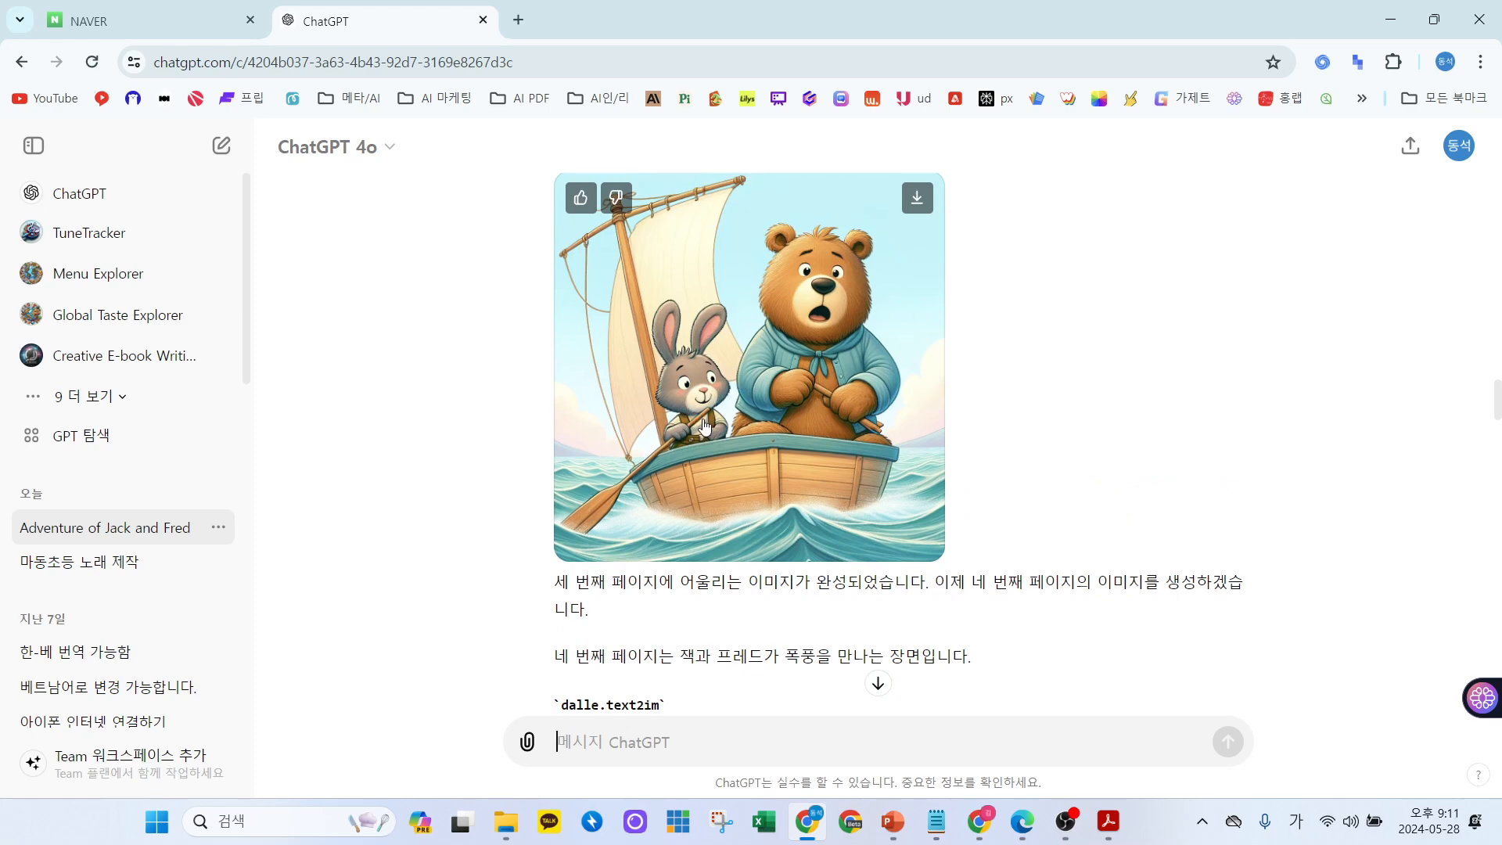
{"action": "scroll", "coordinate": [708, 431], "scroll_direction": "down", "scroll_amount": 10}
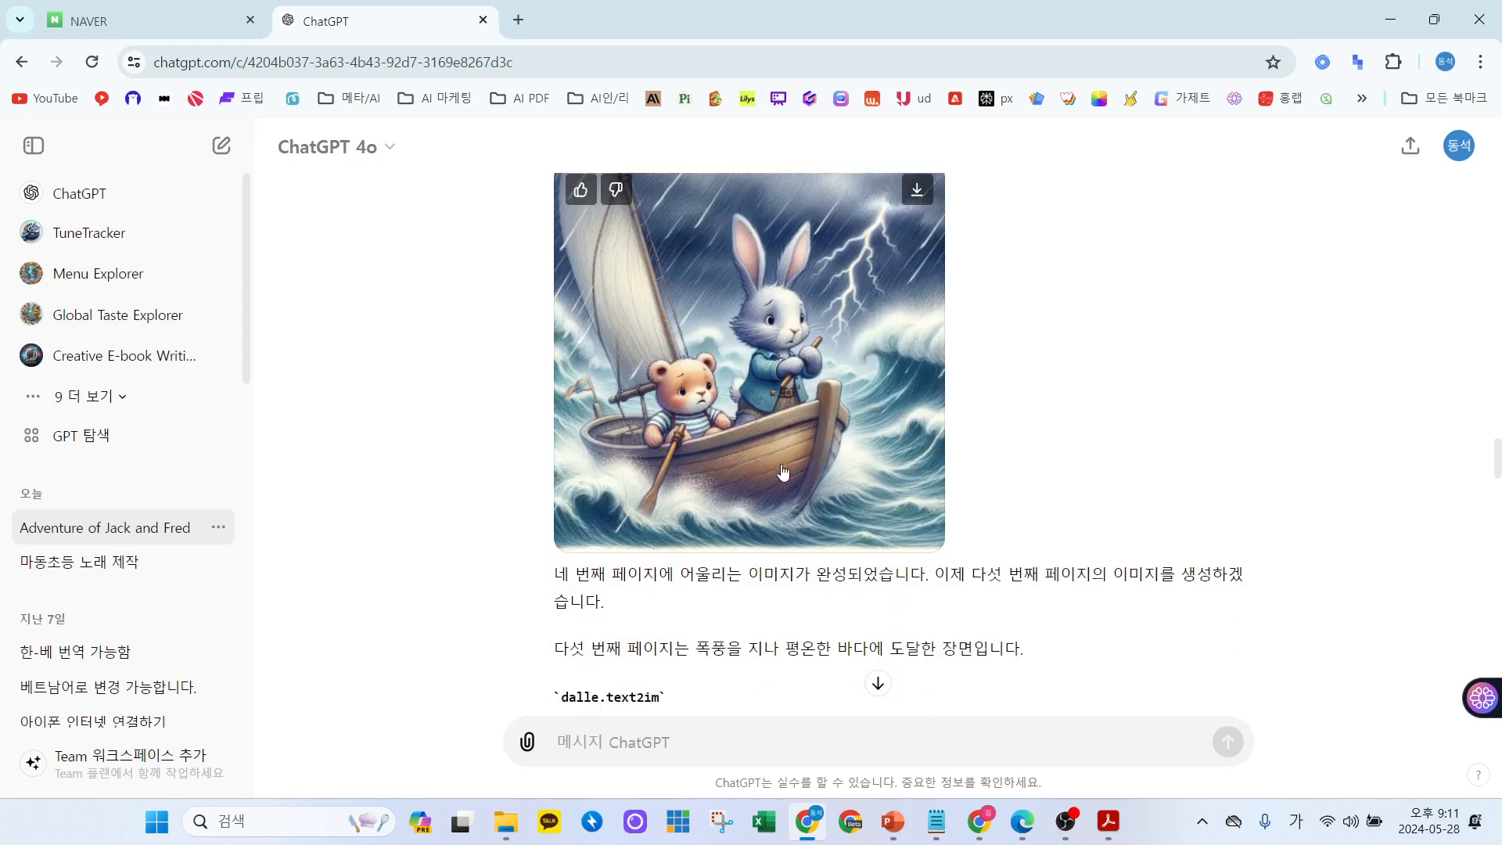
{"action": "scroll", "coordinate": [815, 379], "scroll_direction": "down", "scroll_amount": 8}
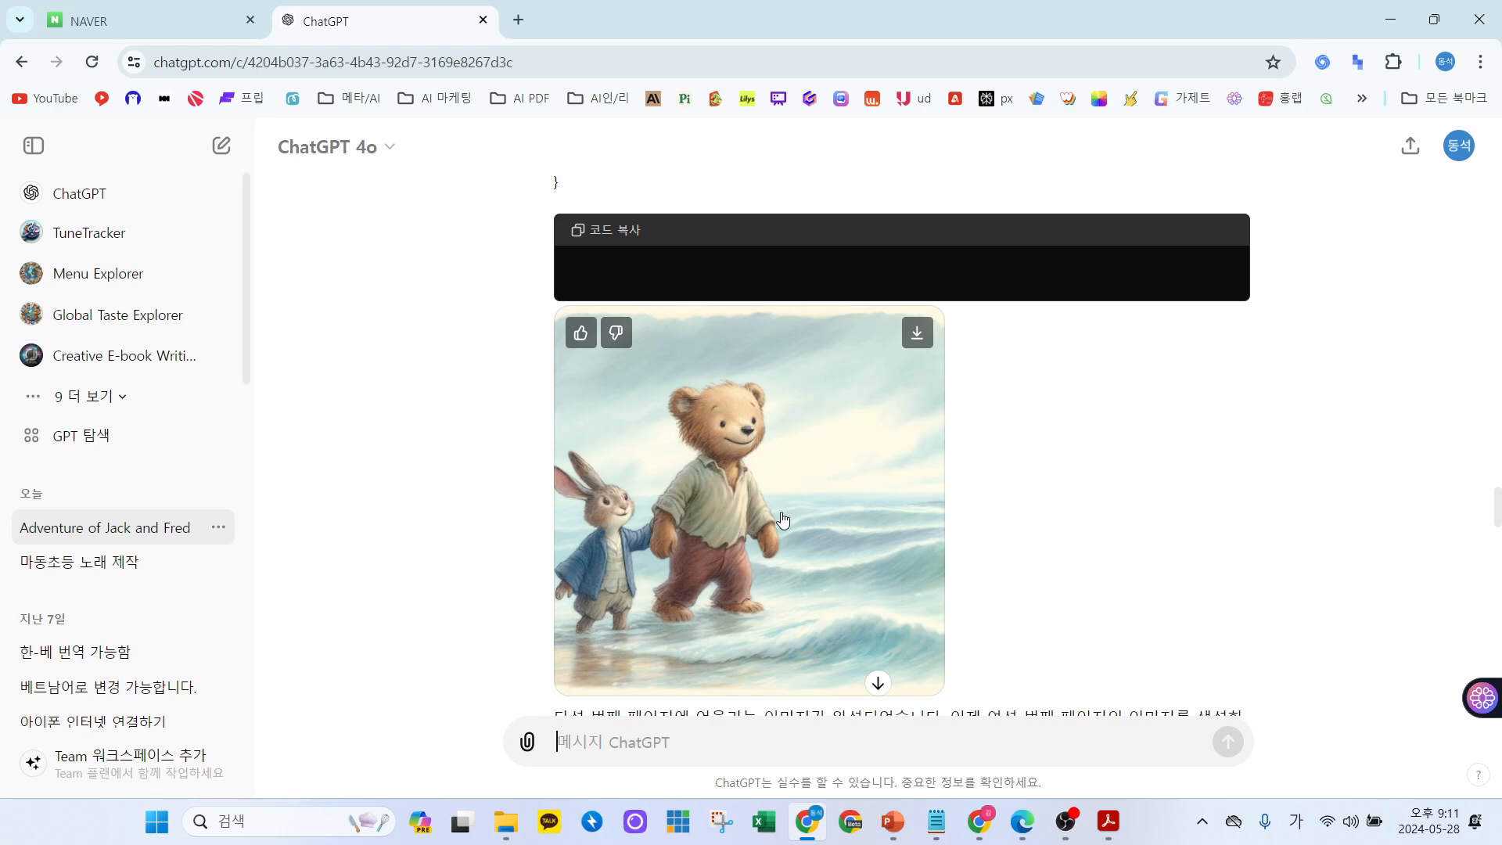
Ask for the seed of the last storybook illustration with "마지막 이미지에 대한 씨드값을 제공해줘".
{"action": "scroll", "coordinate": [783, 519], "scroll_direction": "down", "scroll_amount": 10}
{"action": "scroll", "coordinate": [759, 408], "scroll_direction": "down", "scroll_amount": 20}
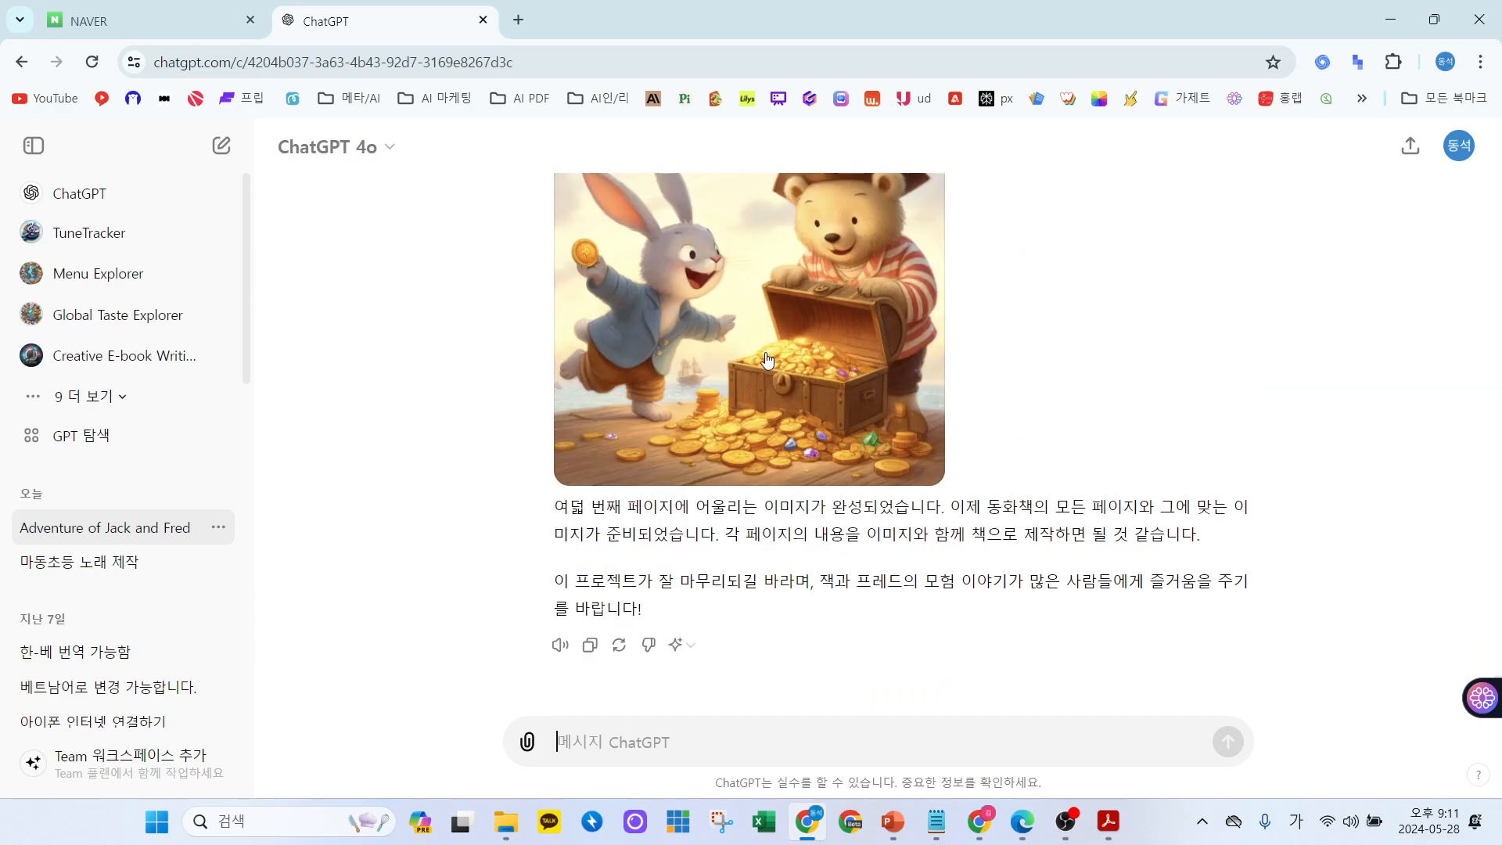
{"action": "scroll", "coordinate": [762, 407], "scroll_direction": "up", "scroll_amount": 1}
{"action": "left_click", "coordinate": [684, 743]}
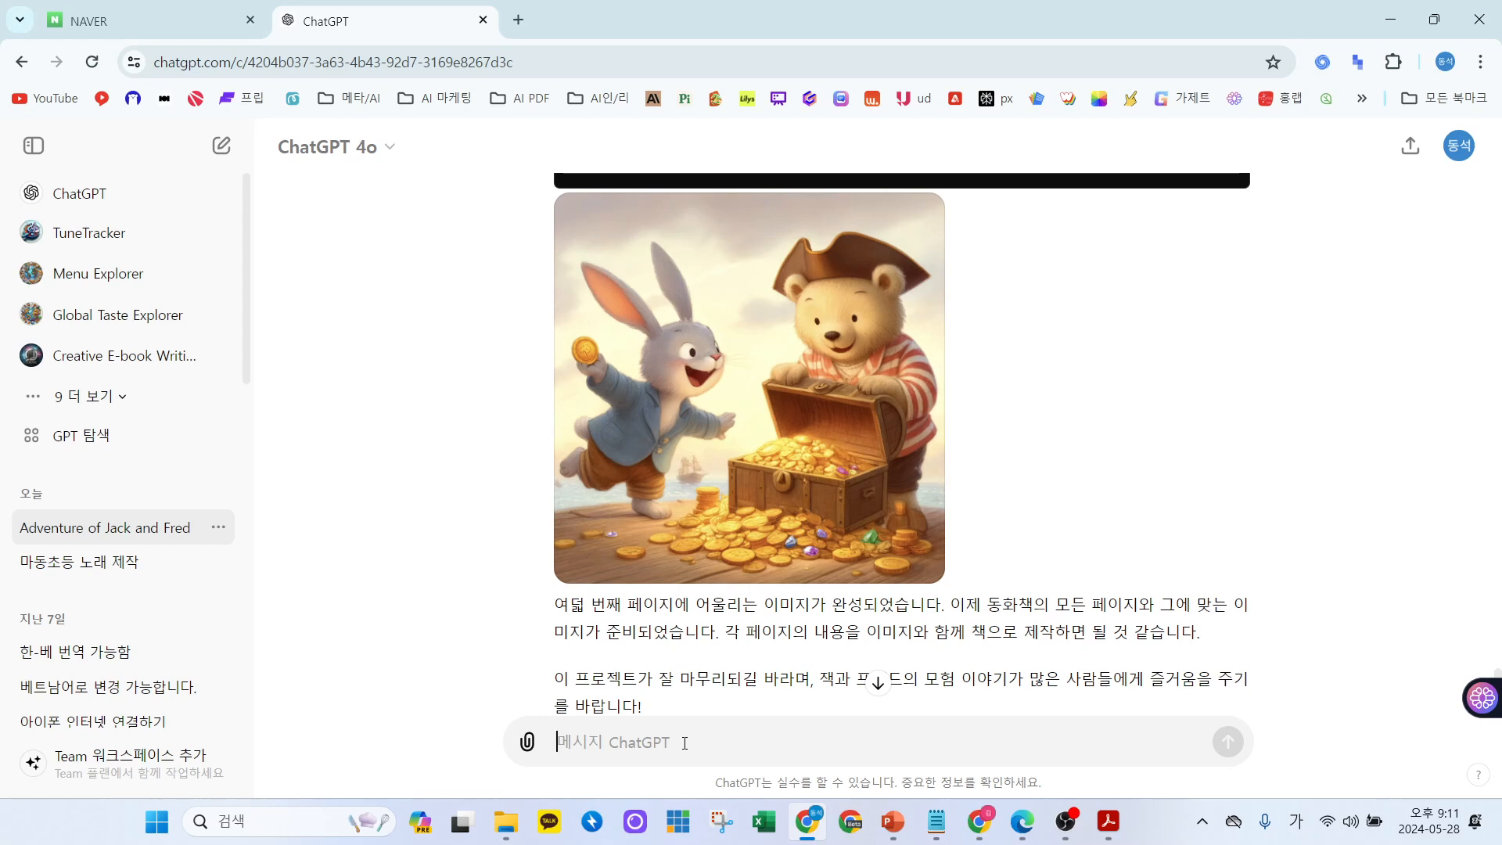
{"action": "type", "text": "마지막 이미"}
{"action": "type", "text": "지에 "}
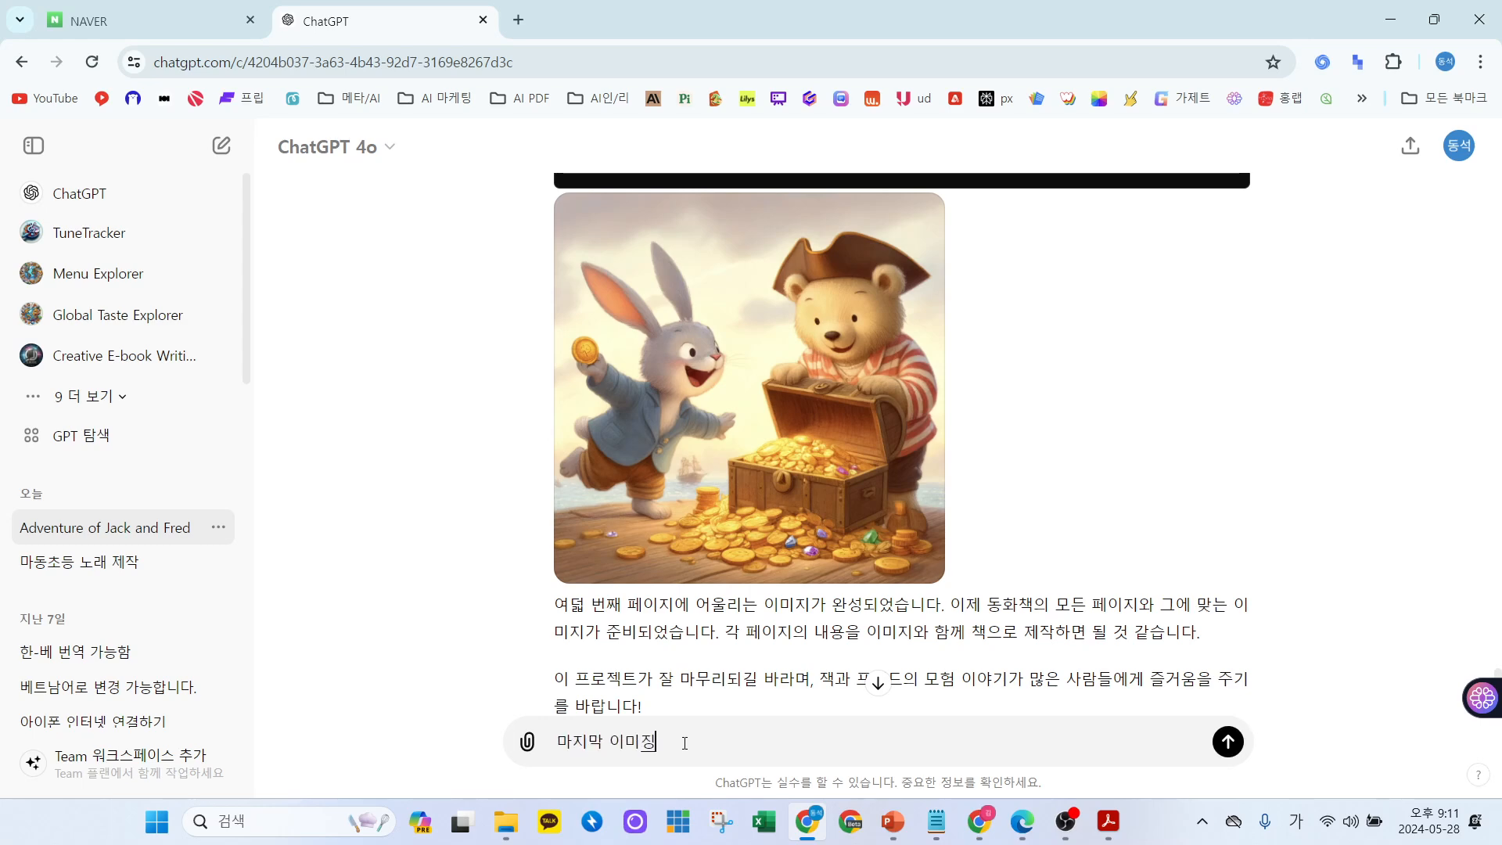
{"action": "type", "text": "대한 씨드값을 제공해줘"}
{"action": "key", "text": "Return"}
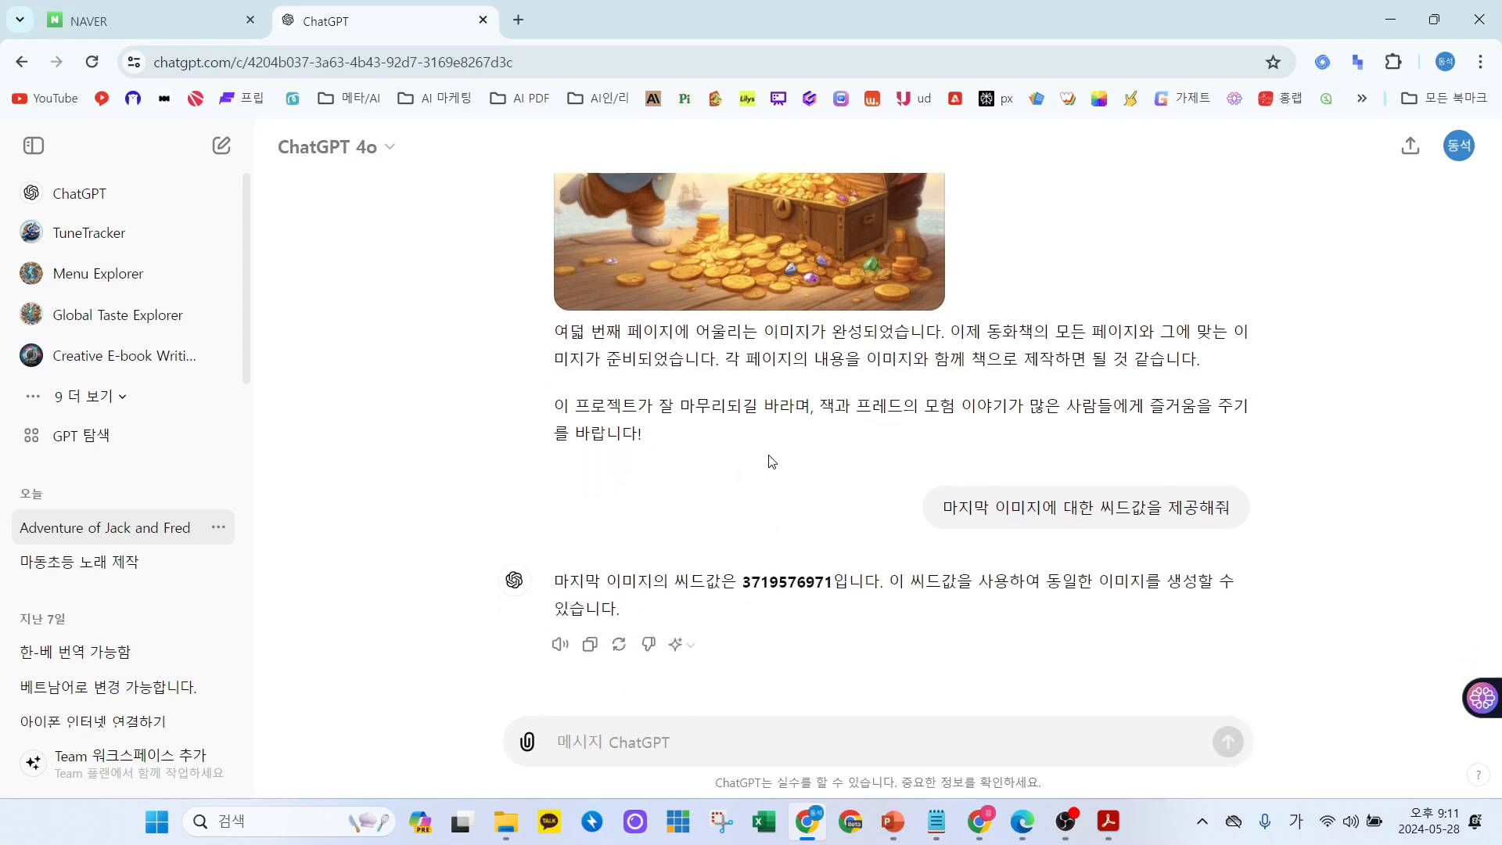
{"action": "left_click_drag", "start_coordinate": [743, 679], "coordinate": [834, 679]}
{"action": "key", "text": "ctrl+c"}
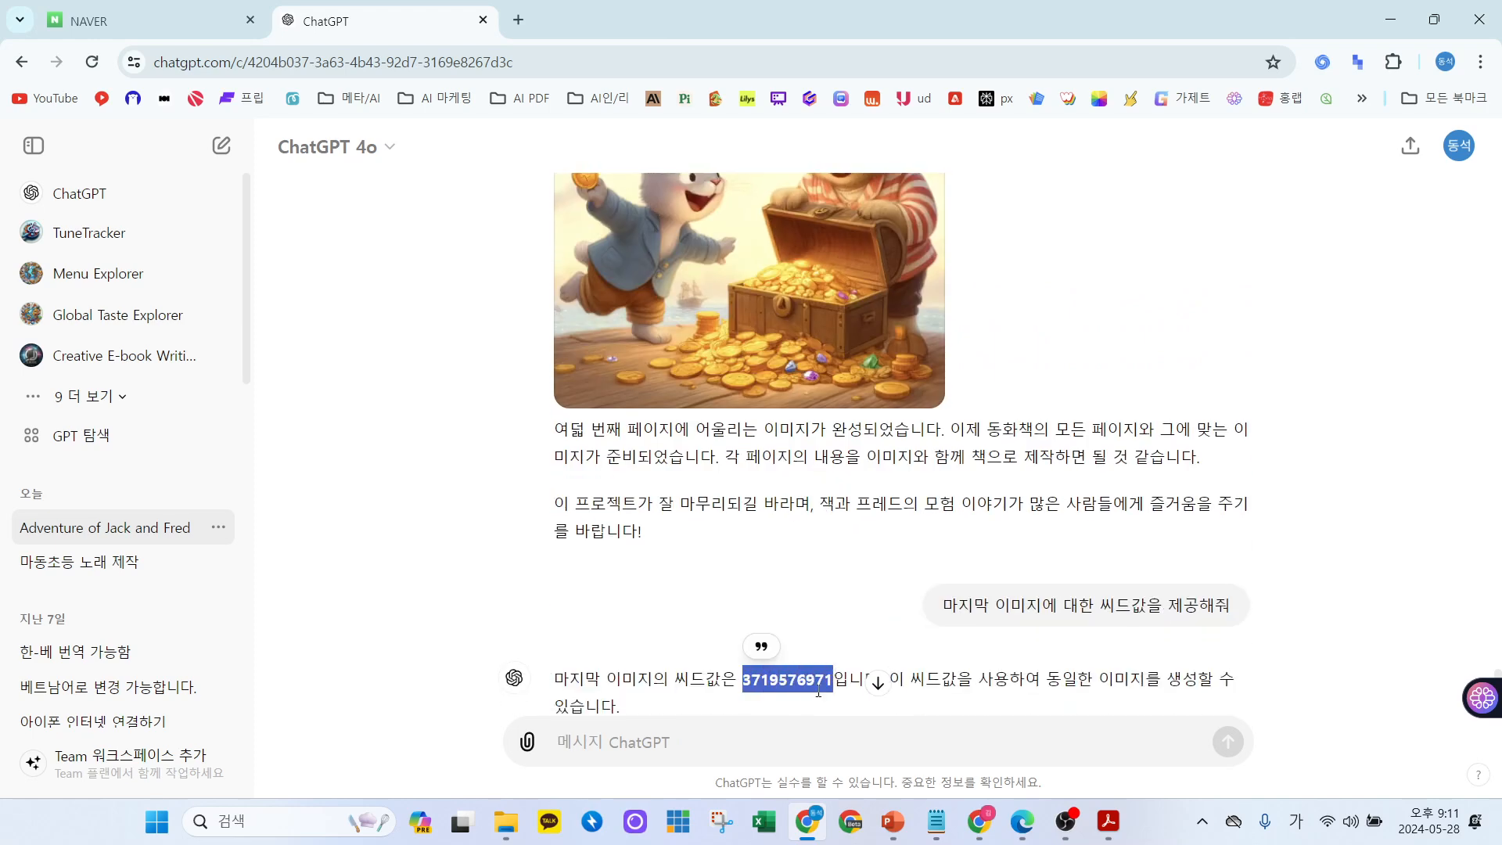
{"action": "left_click", "coordinate": [706, 740]}
{"action": "key", "text": "ctrl+v"}
{"action": "type", "text": "이"}
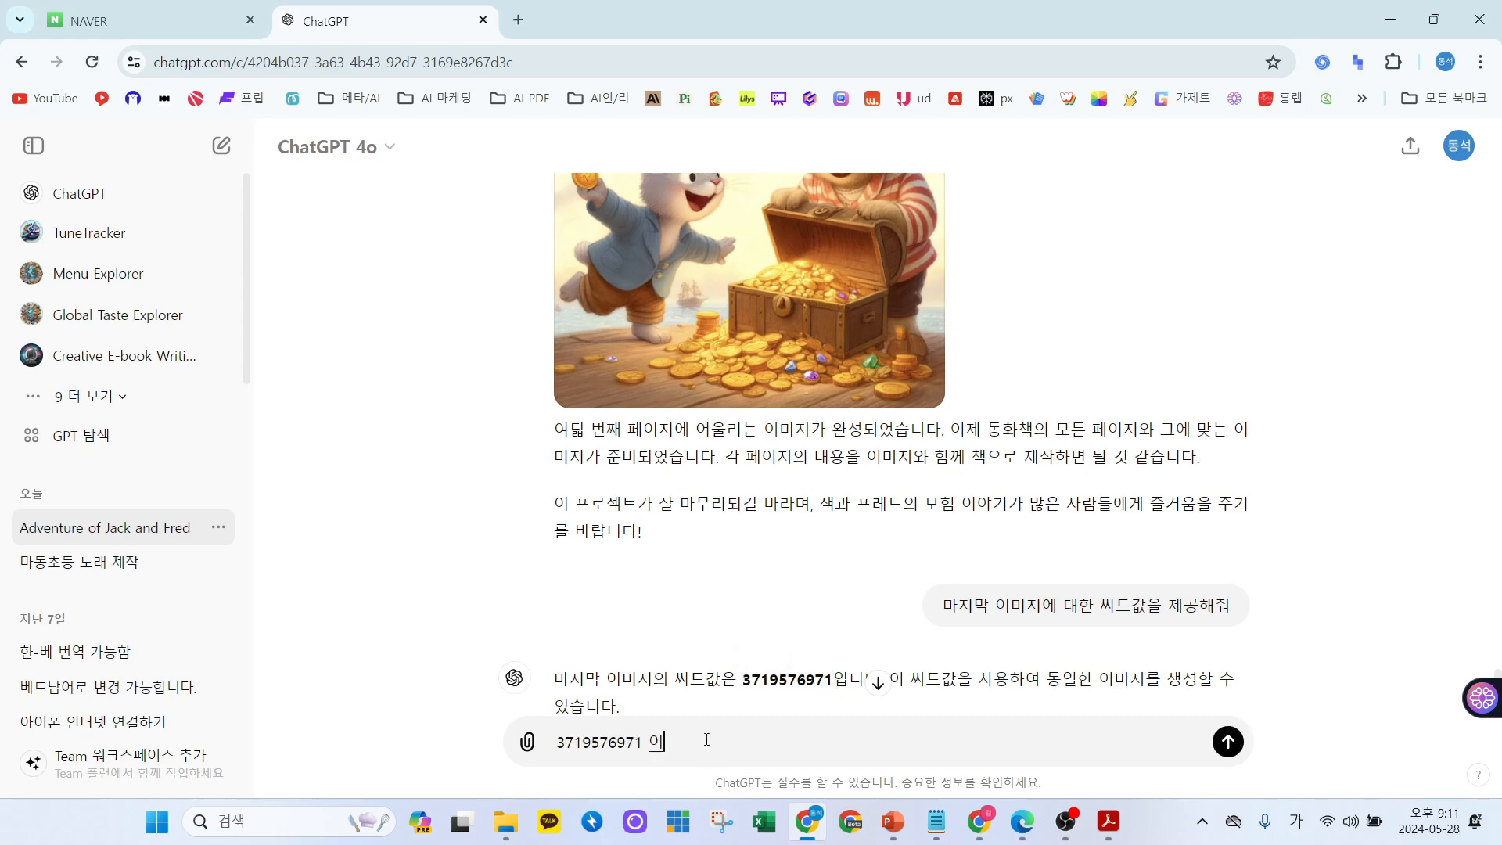
{"action": "type", "text": " 이미치를 기반을로해서 캐릭"}
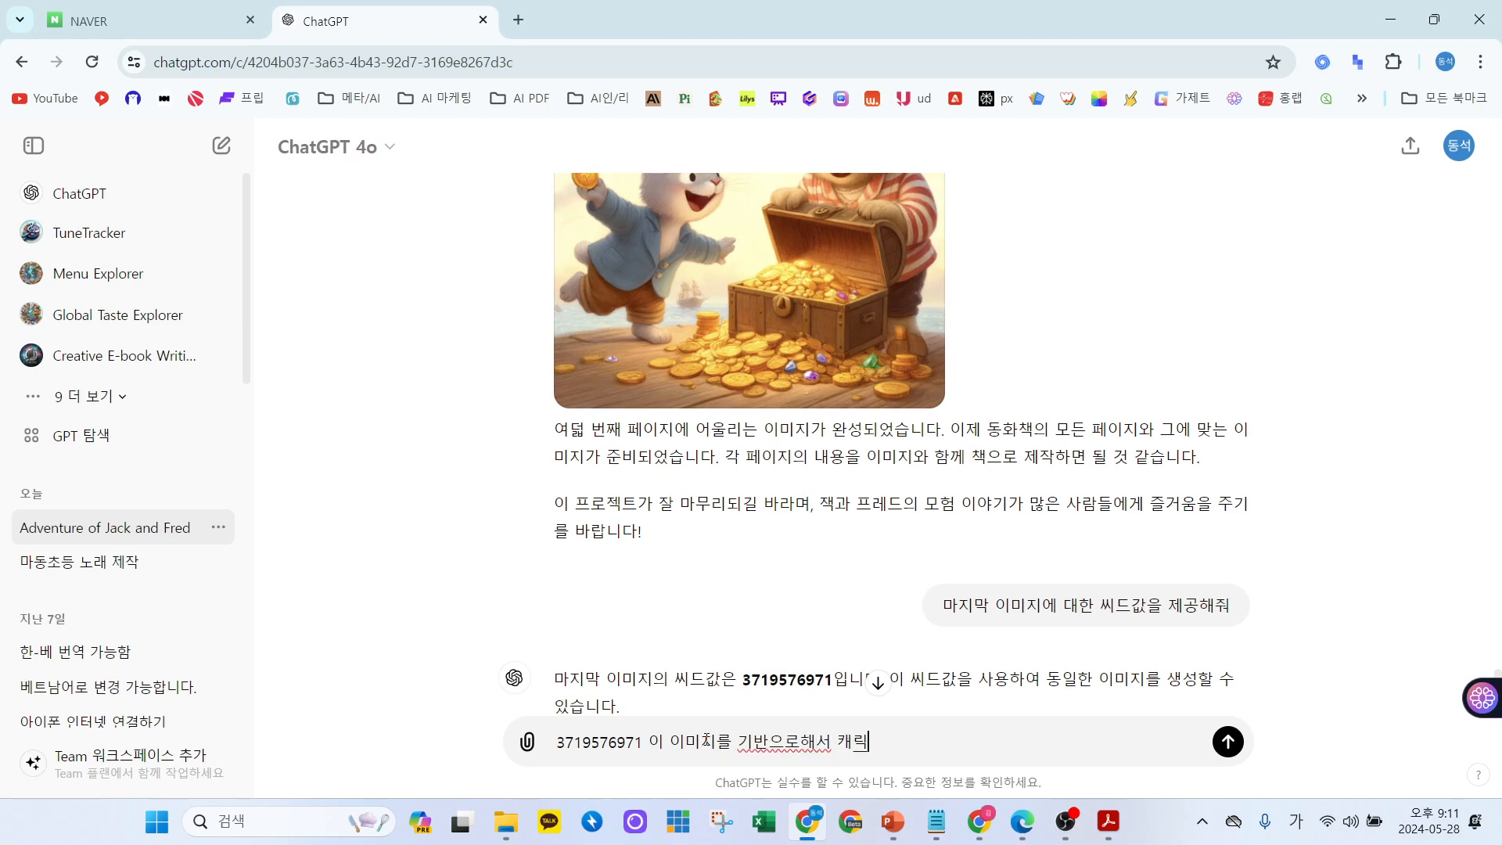
{"action": "type", "text": "터의 일관성을 유지 하면서 1페"}
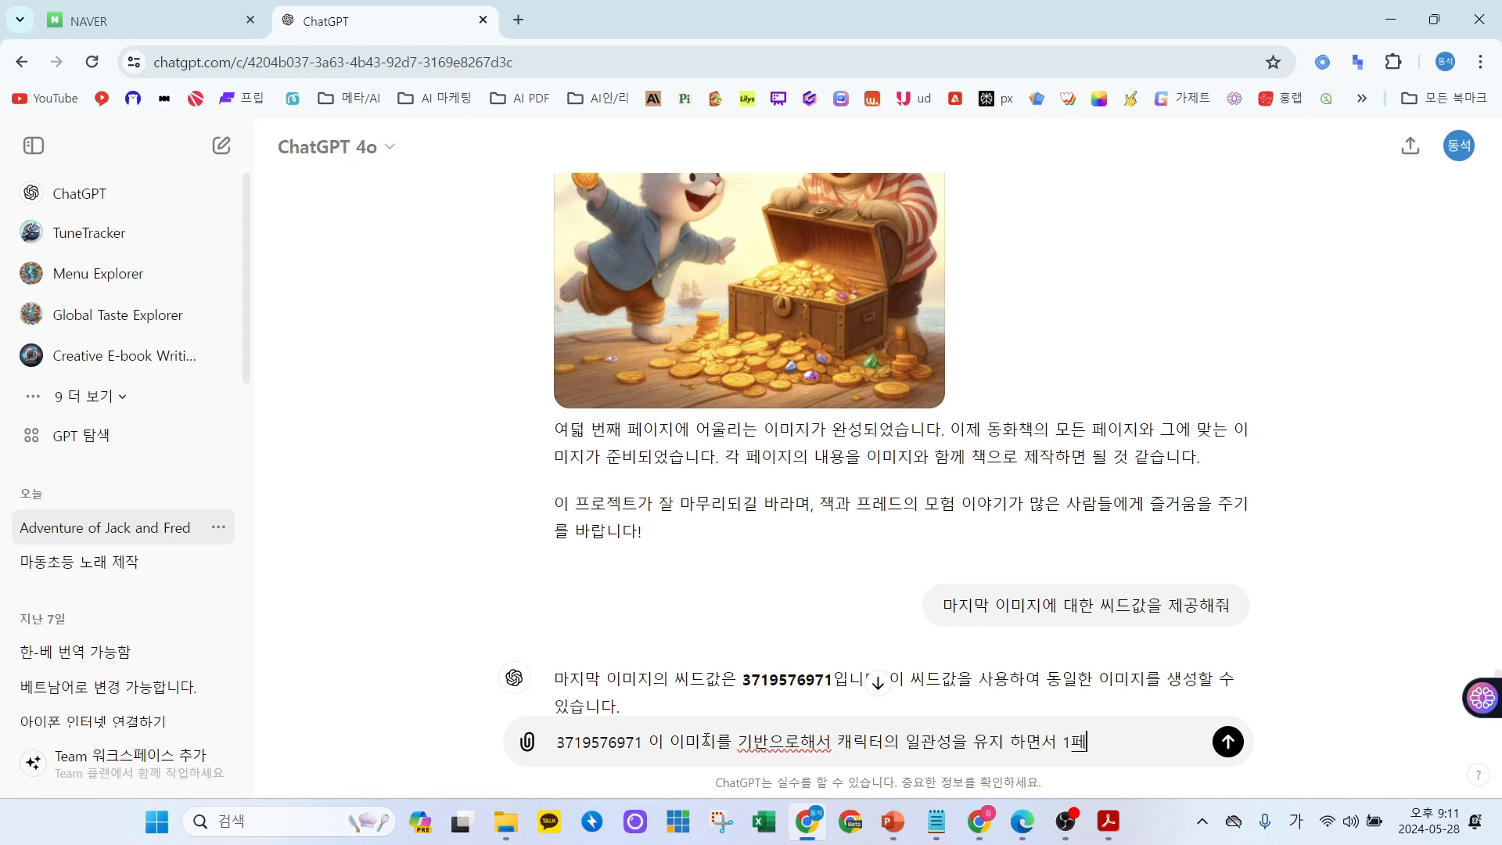
{"action": "type", "text": "이지의 그리ㅁ만 다시 그려줘"}
{"action": "key", "text": "Return"}
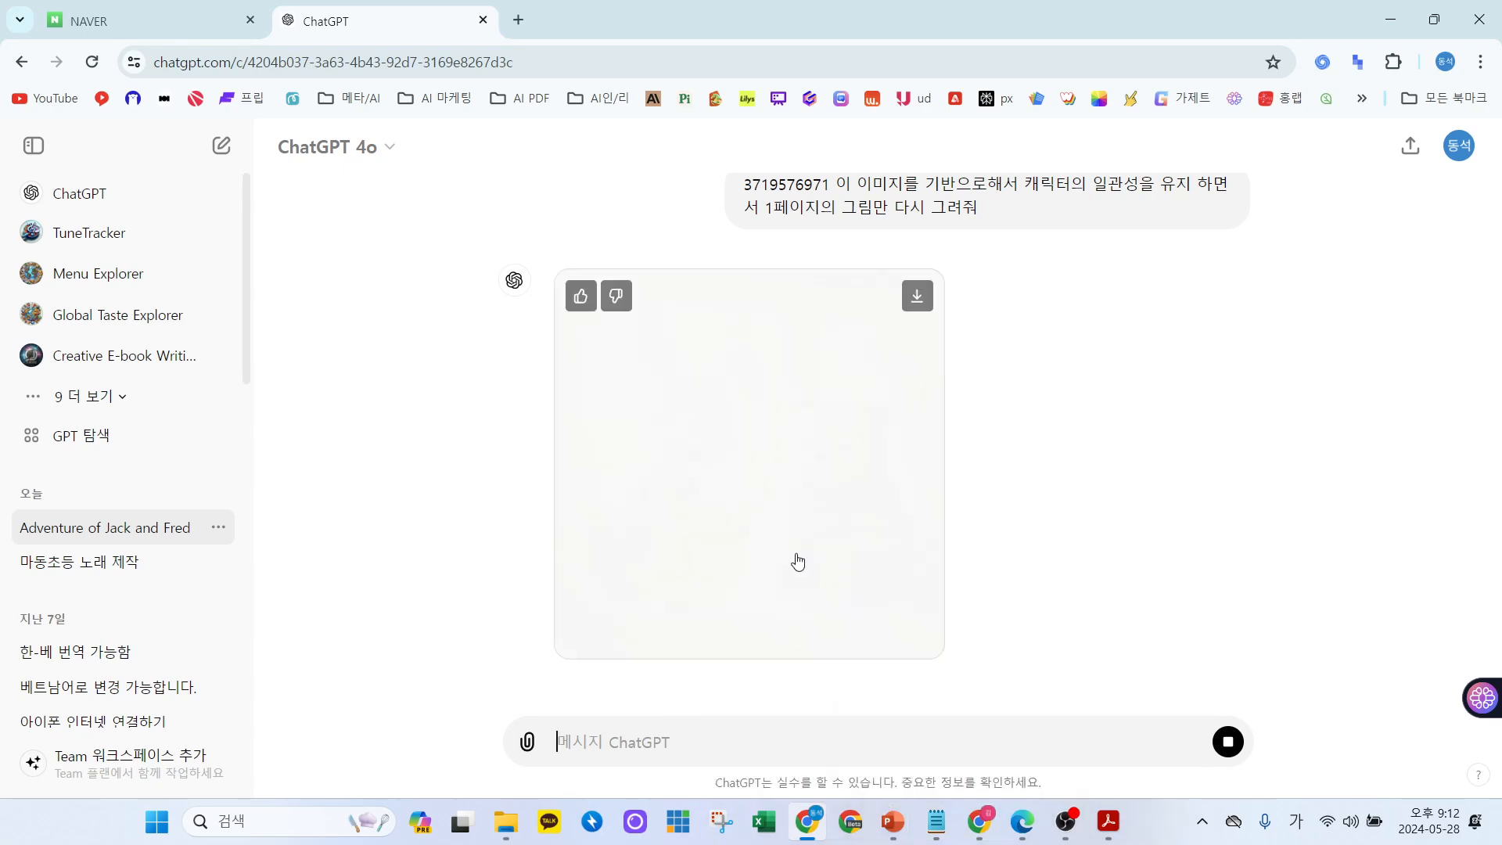
Compare the redrawn page 1 illustration with the page 8 treasure-chest picture, and enlarge the redrawn one.
{"action": "scroll", "coordinate": [802, 567], "scroll_direction": "up", "scroll_amount": 5}
{"action": "scroll", "coordinate": [837, 577], "scroll_direction": "up", "scroll_amount": 5}
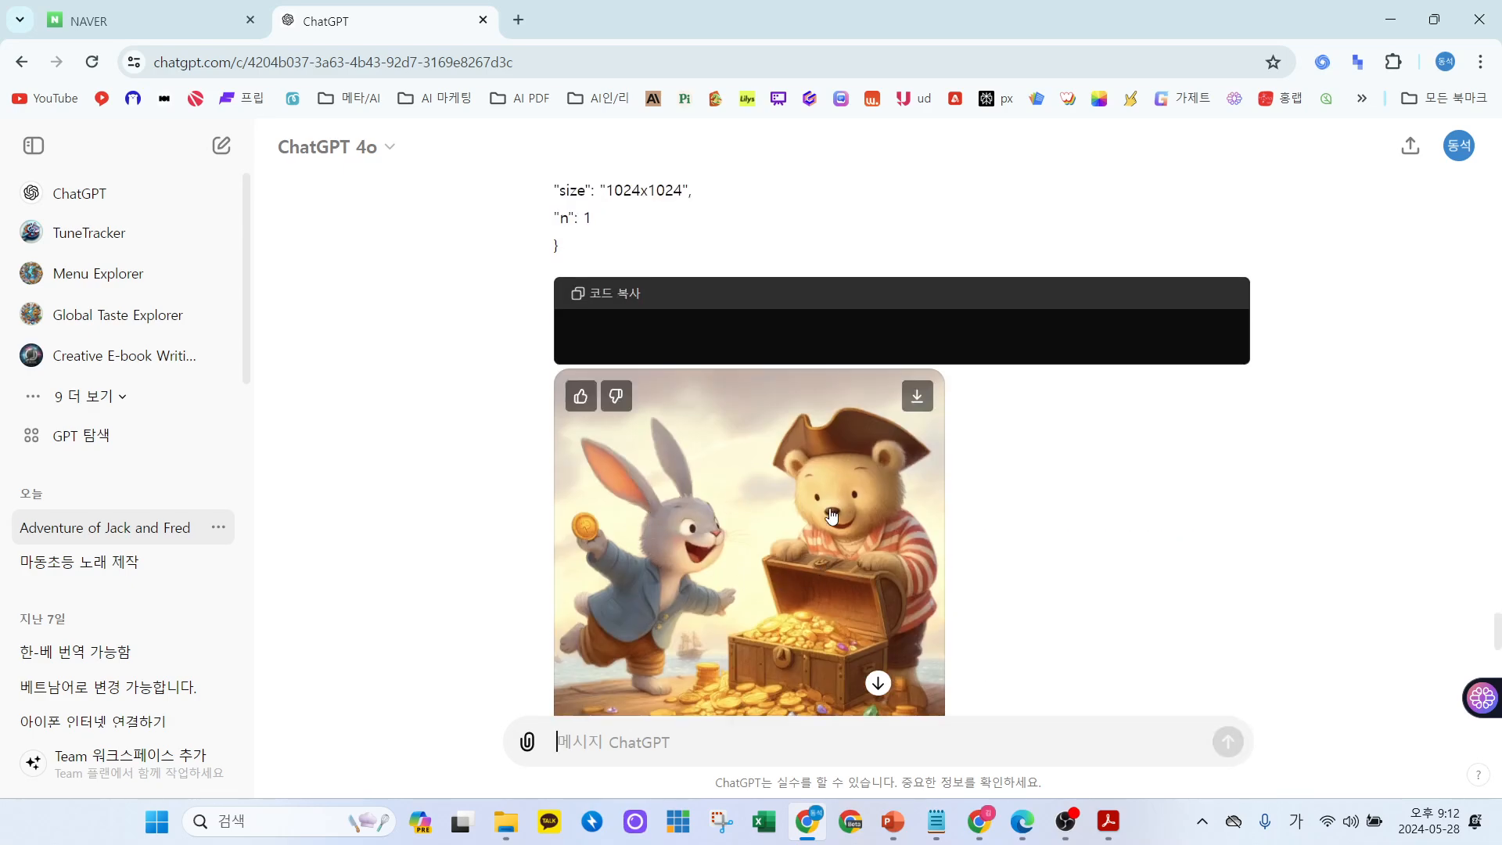
{"action": "scroll", "coordinate": [653, 497], "scroll_direction": "down", "scroll_amount": 10}
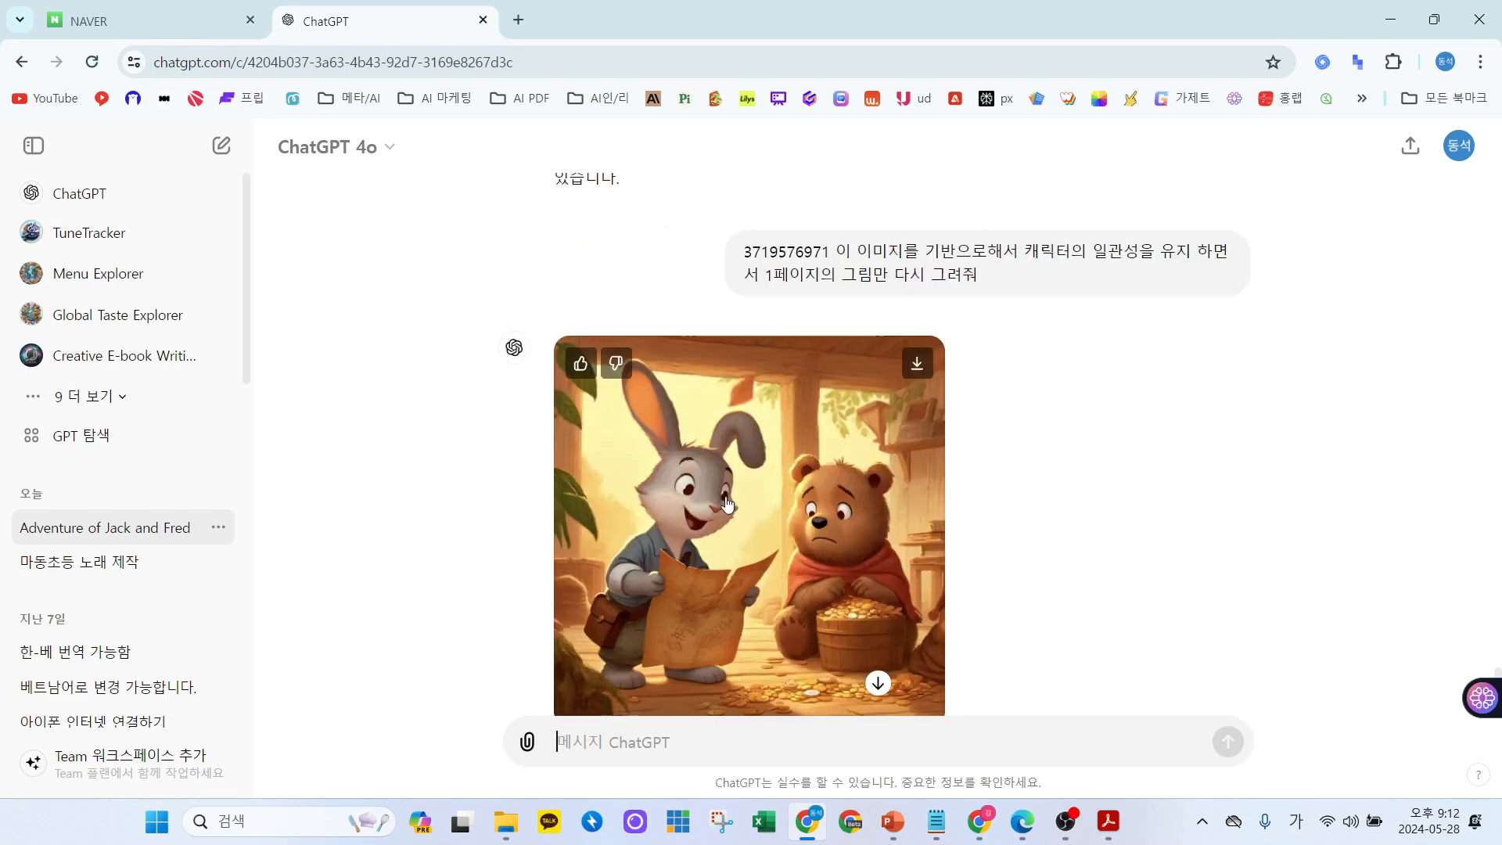
{"action": "scroll", "coordinate": [845, 552], "scroll_direction": "up", "scroll_amount": 9}
{"action": "scroll", "coordinate": [851, 552], "scroll_direction": "down", "scroll_amount": 5}
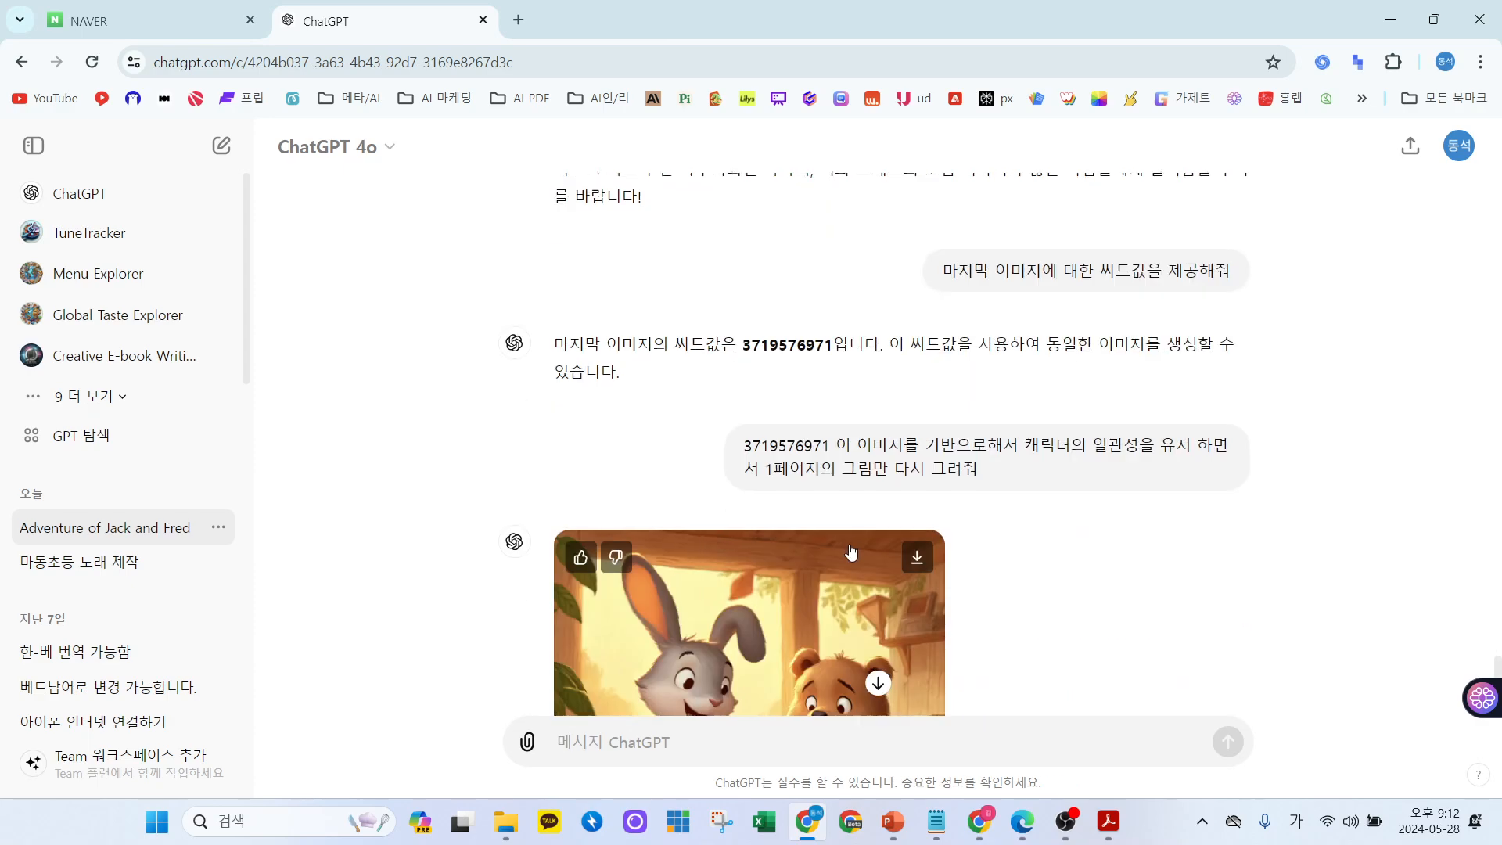
{"action": "scroll", "coordinate": [852, 552], "scroll_direction": "down", "scroll_amount": 5}
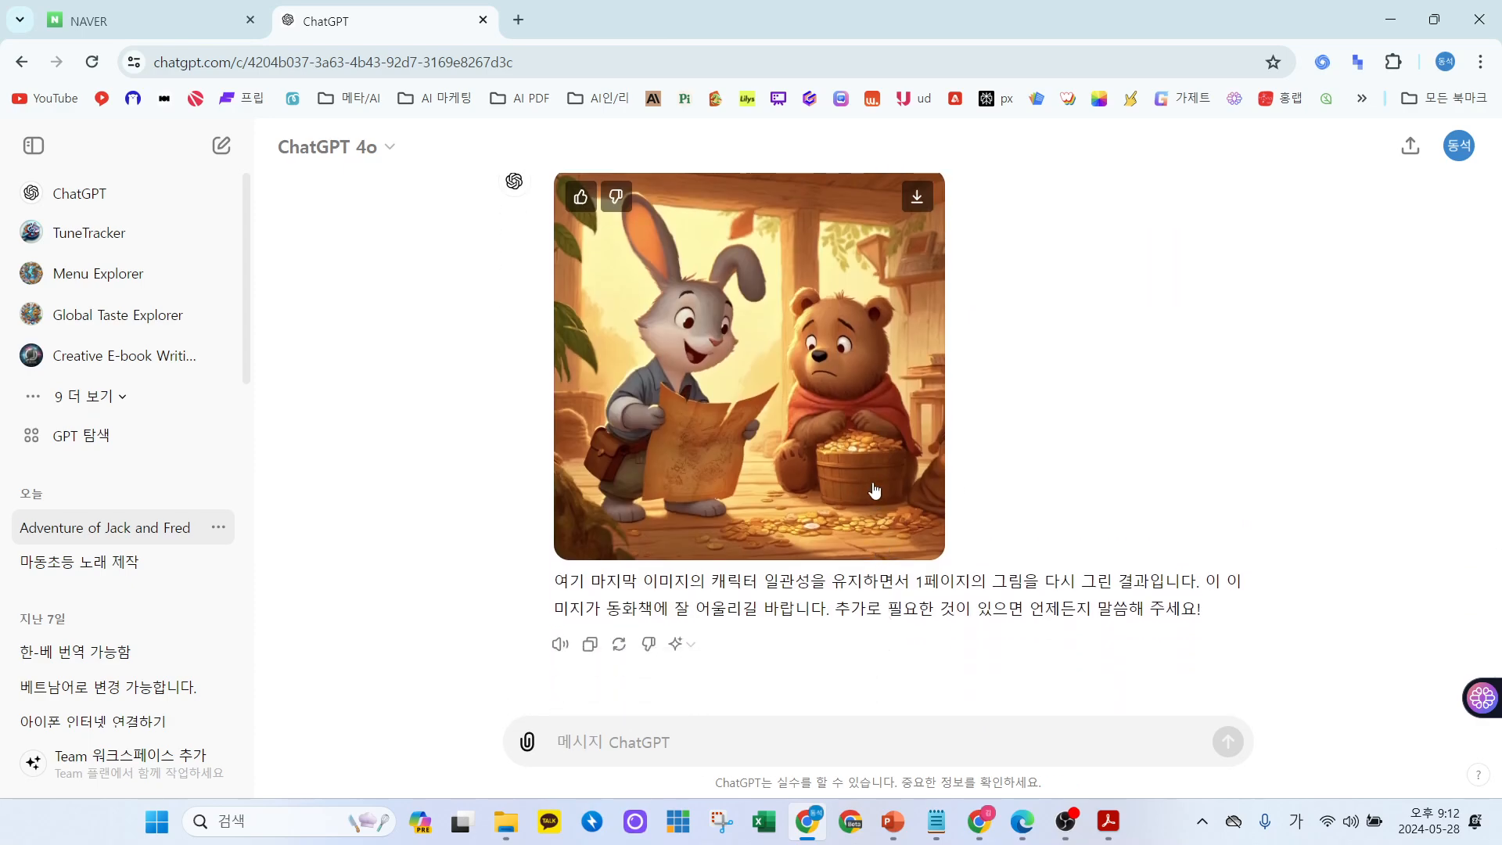
{"action": "left_click", "coordinate": [838, 401]}
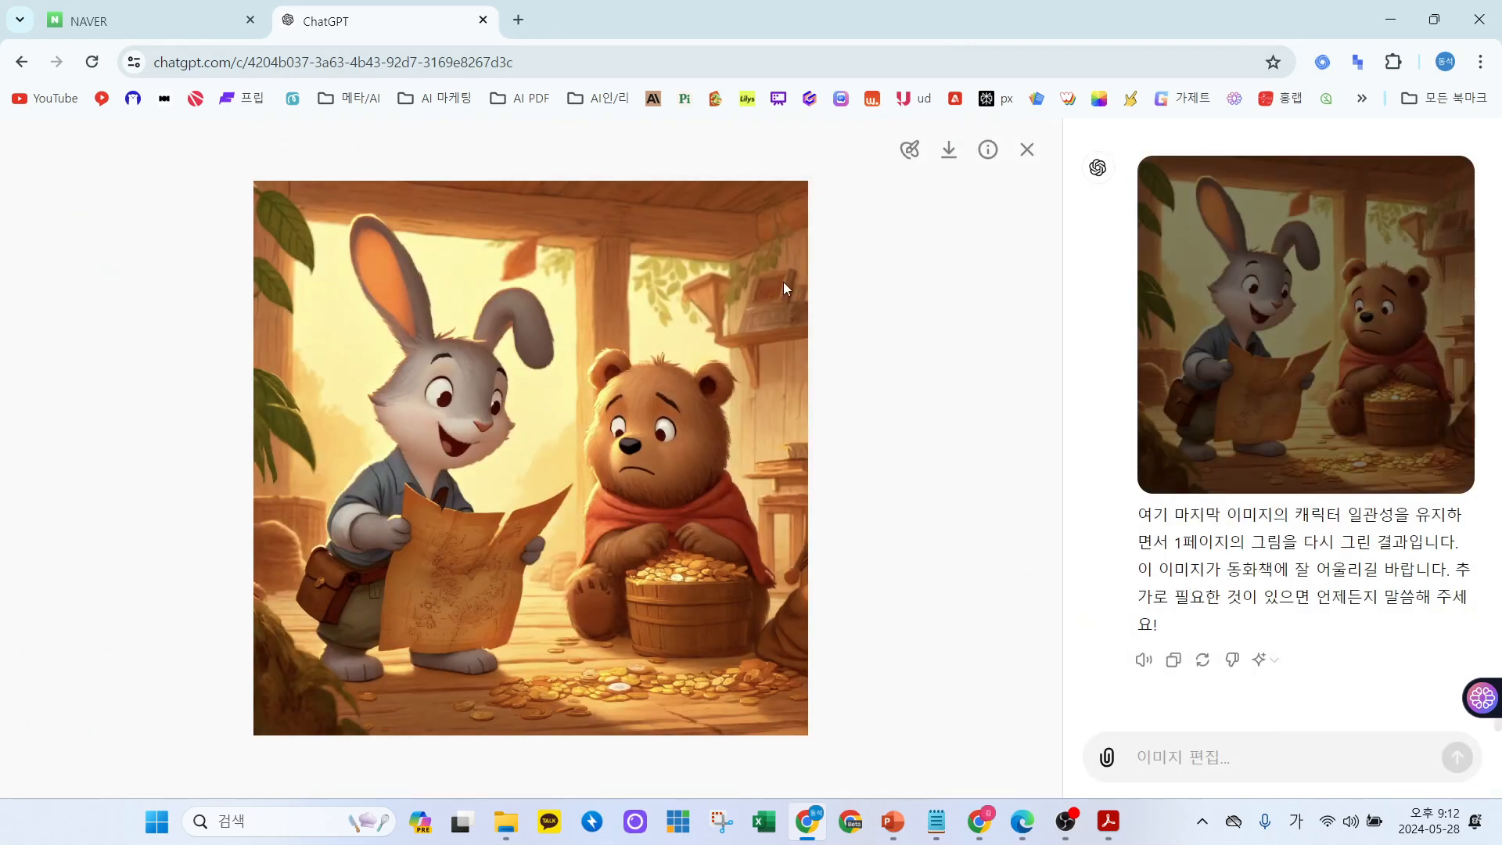
Switch to Udio in the other browser window and open the song prompt's options.
{"action": "left_click", "coordinate": [1390, 19]}
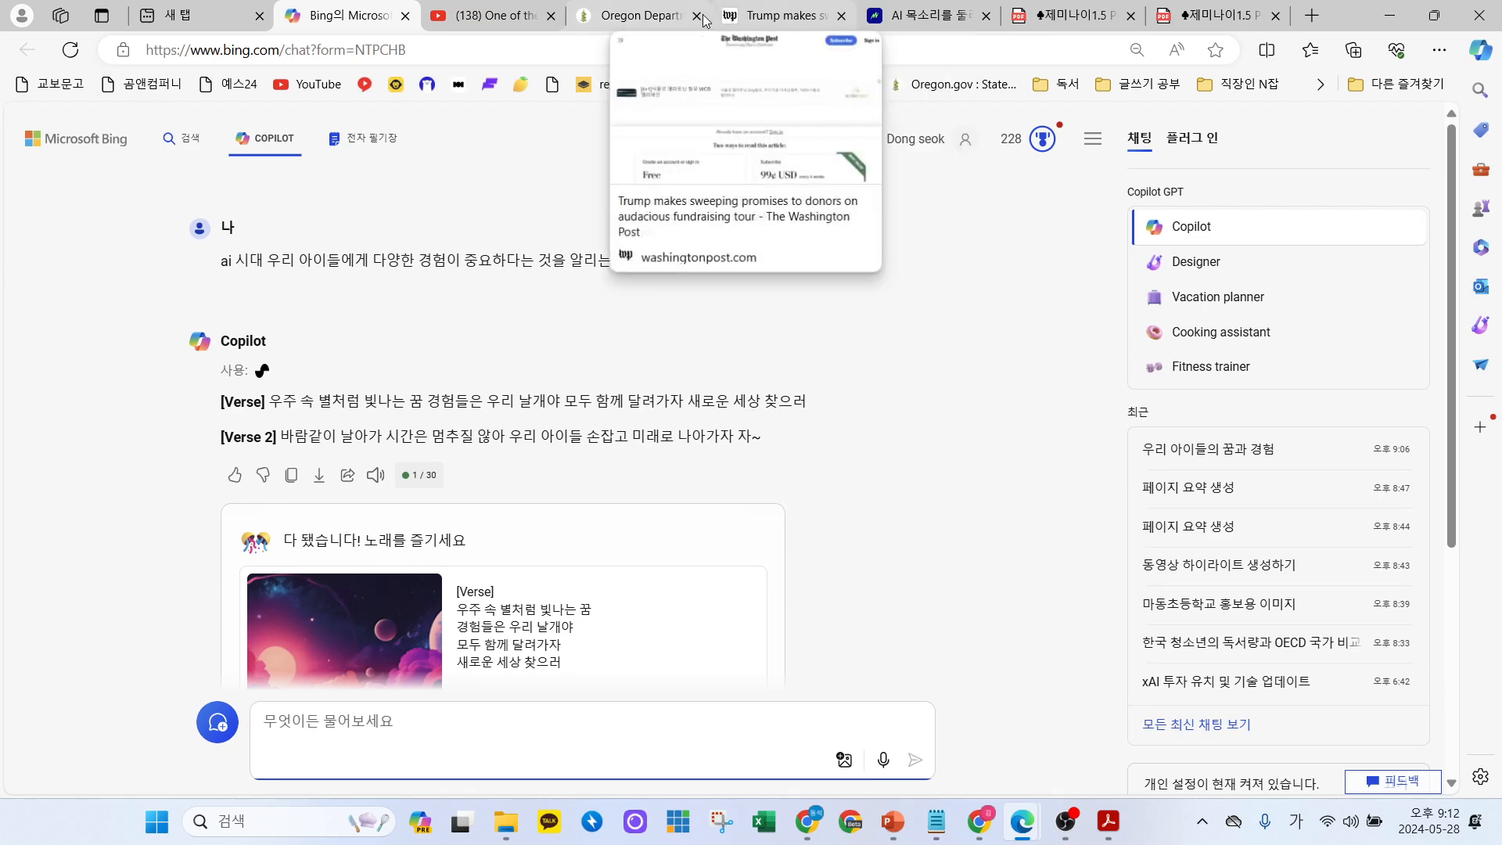
{"action": "left_click", "coordinate": [627, 17]}
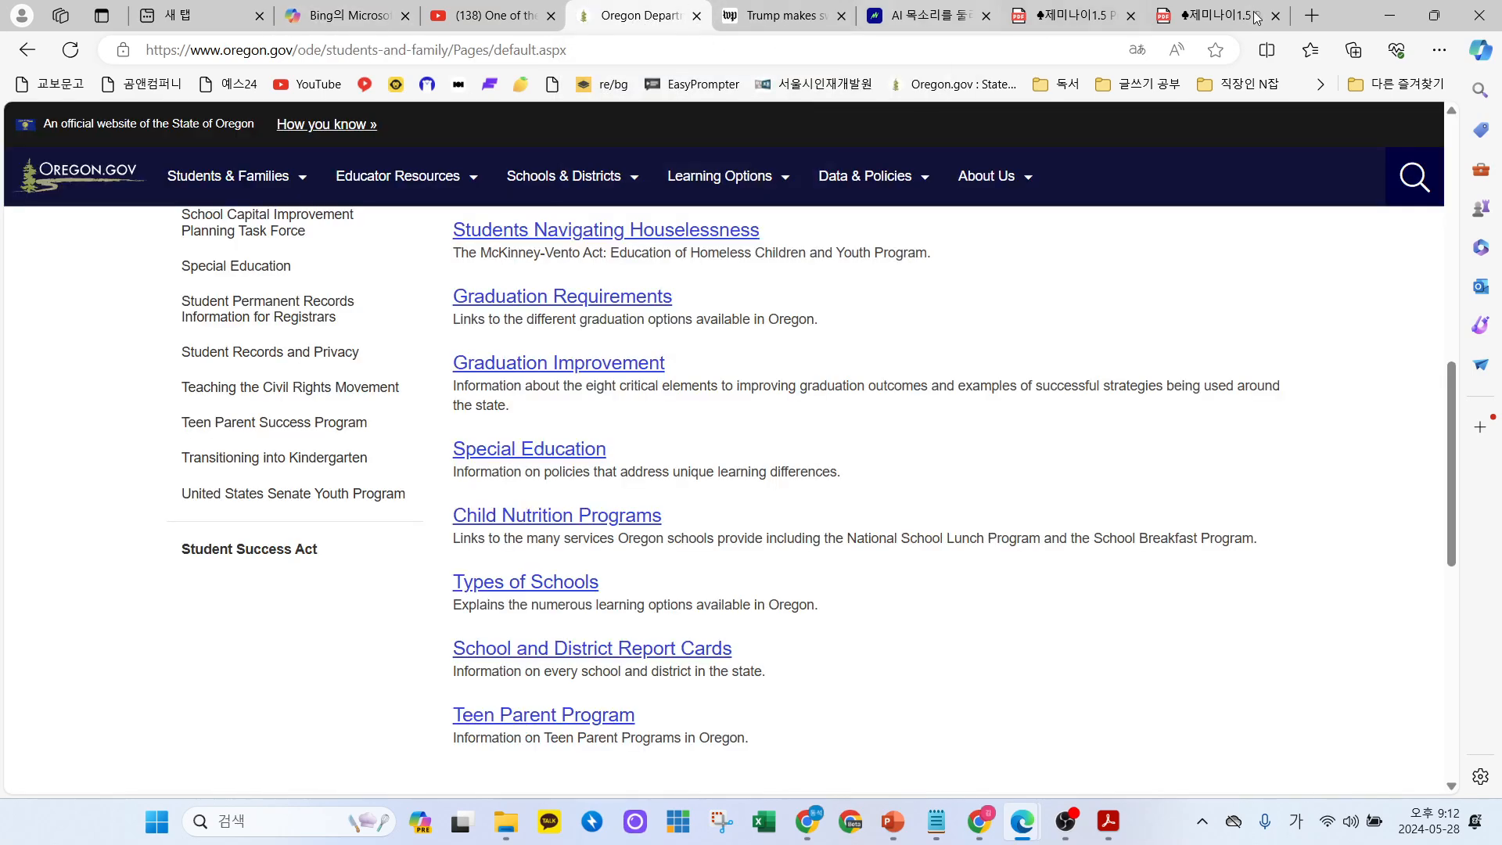
{"action": "left_click", "coordinate": [1390, 16]}
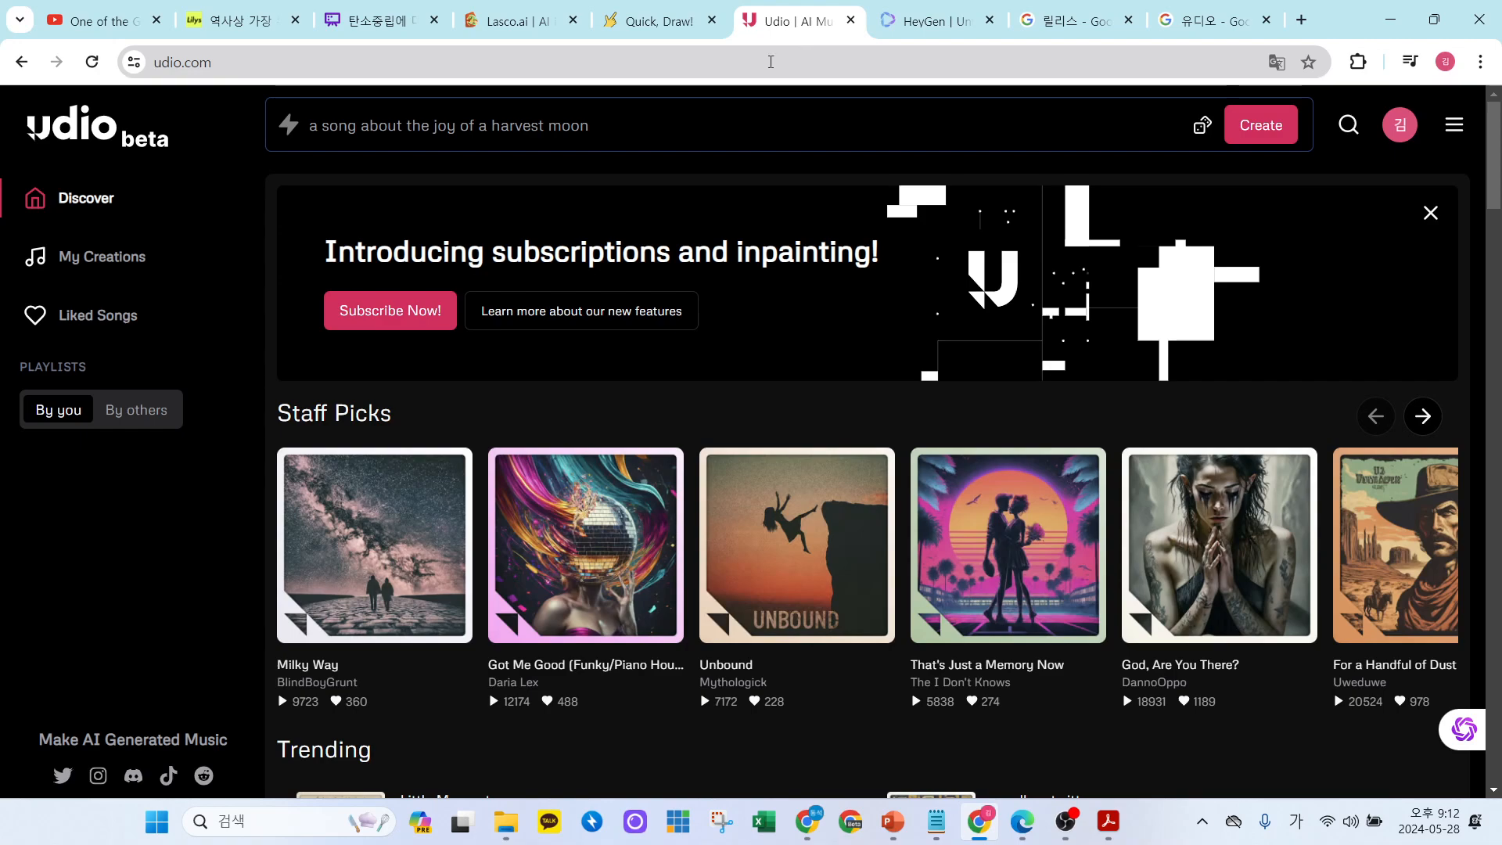
{"action": "left_click", "coordinate": [573, 133]}
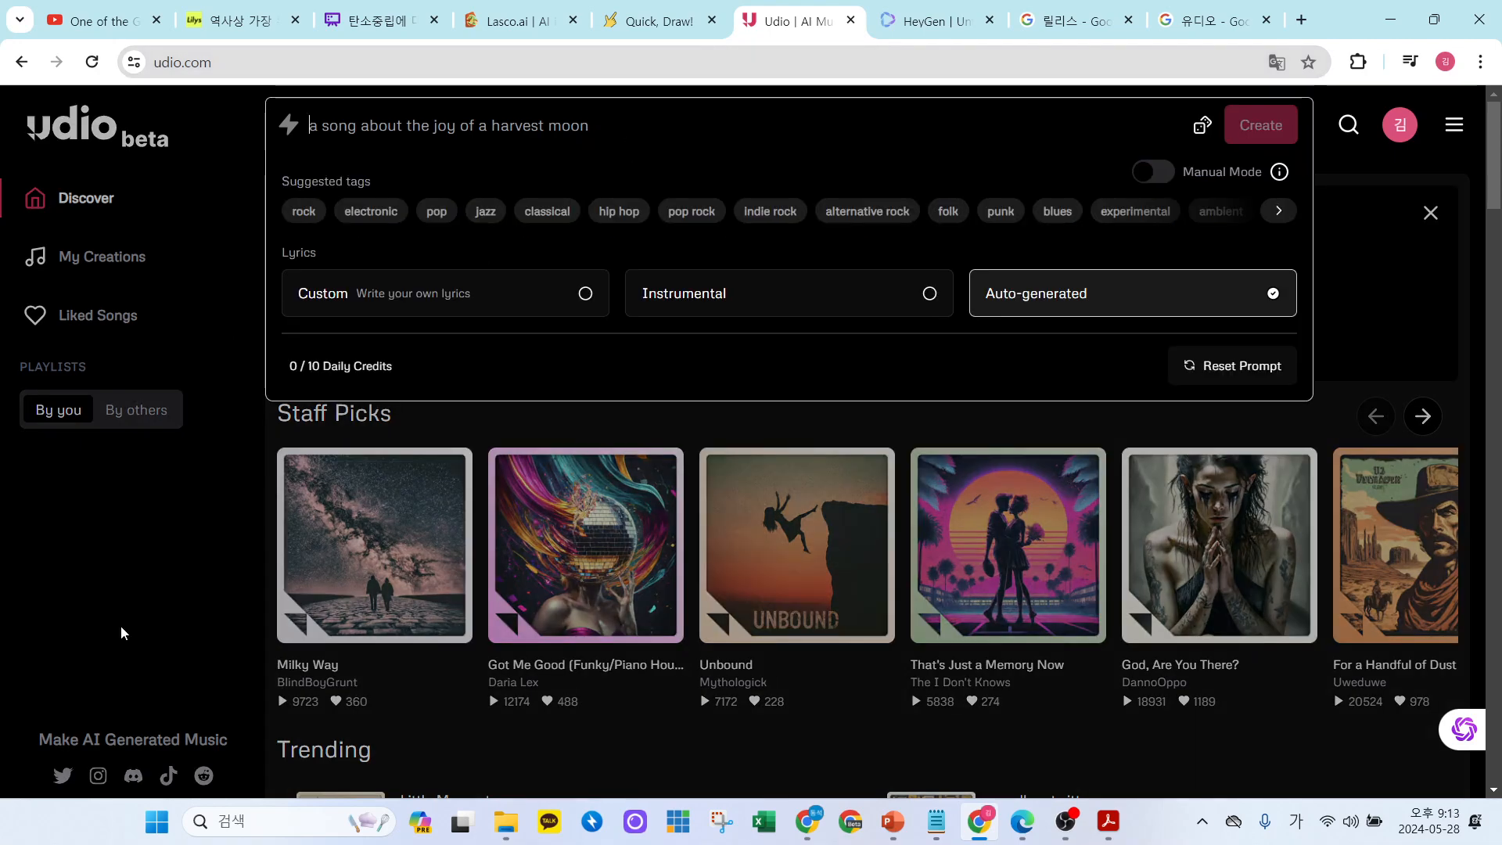
{"action": "left_click", "coordinate": [120, 634]}
{"action": "left_click", "coordinate": [611, 129]}
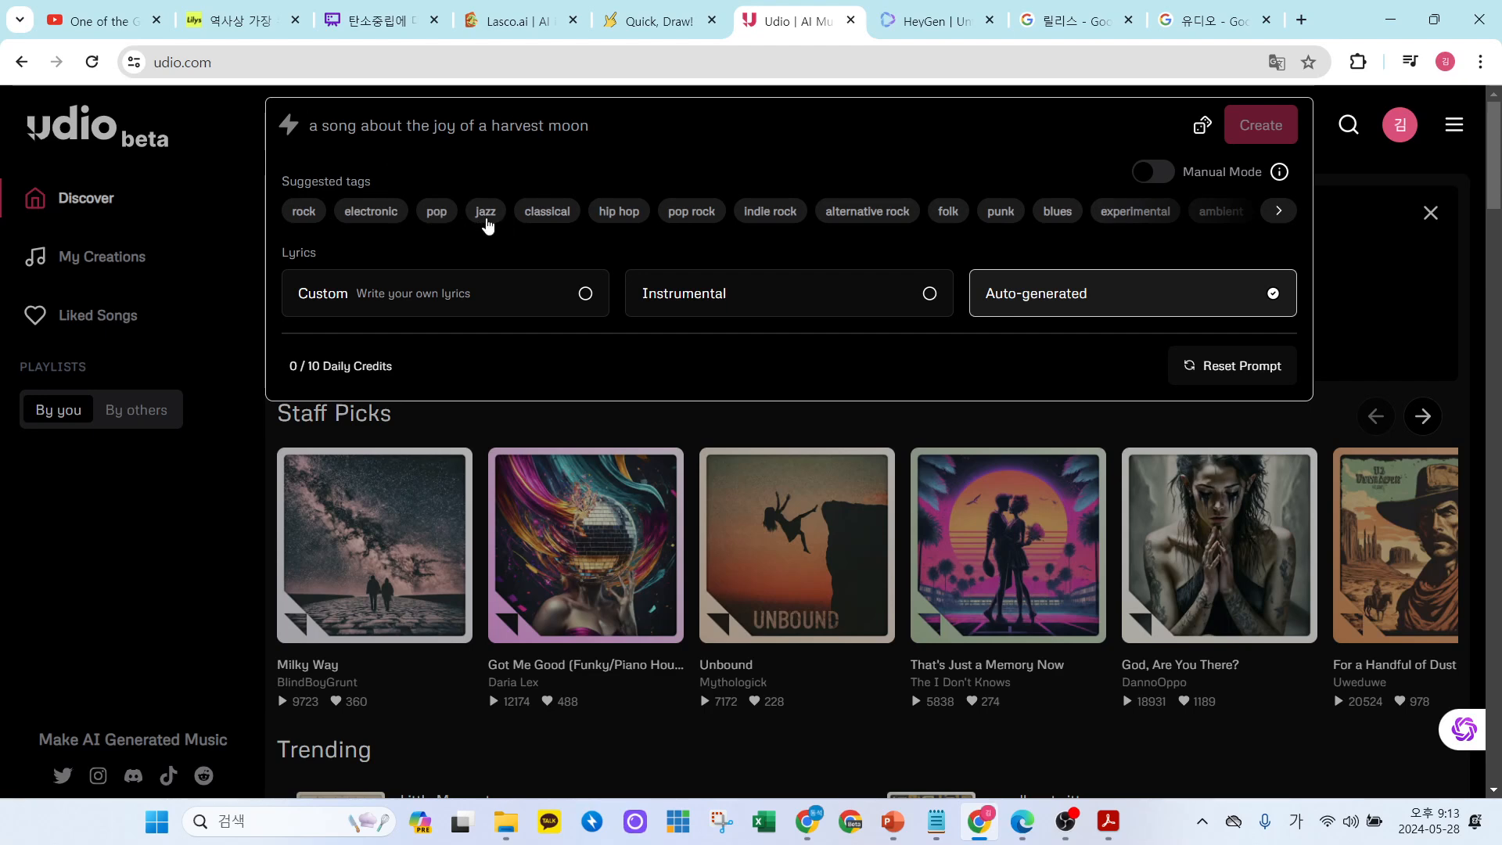
Create a song from the suggested tags jazz, vocal jazz, piano and trumpet.
{"action": "left_click", "coordinate": [485, 216]}
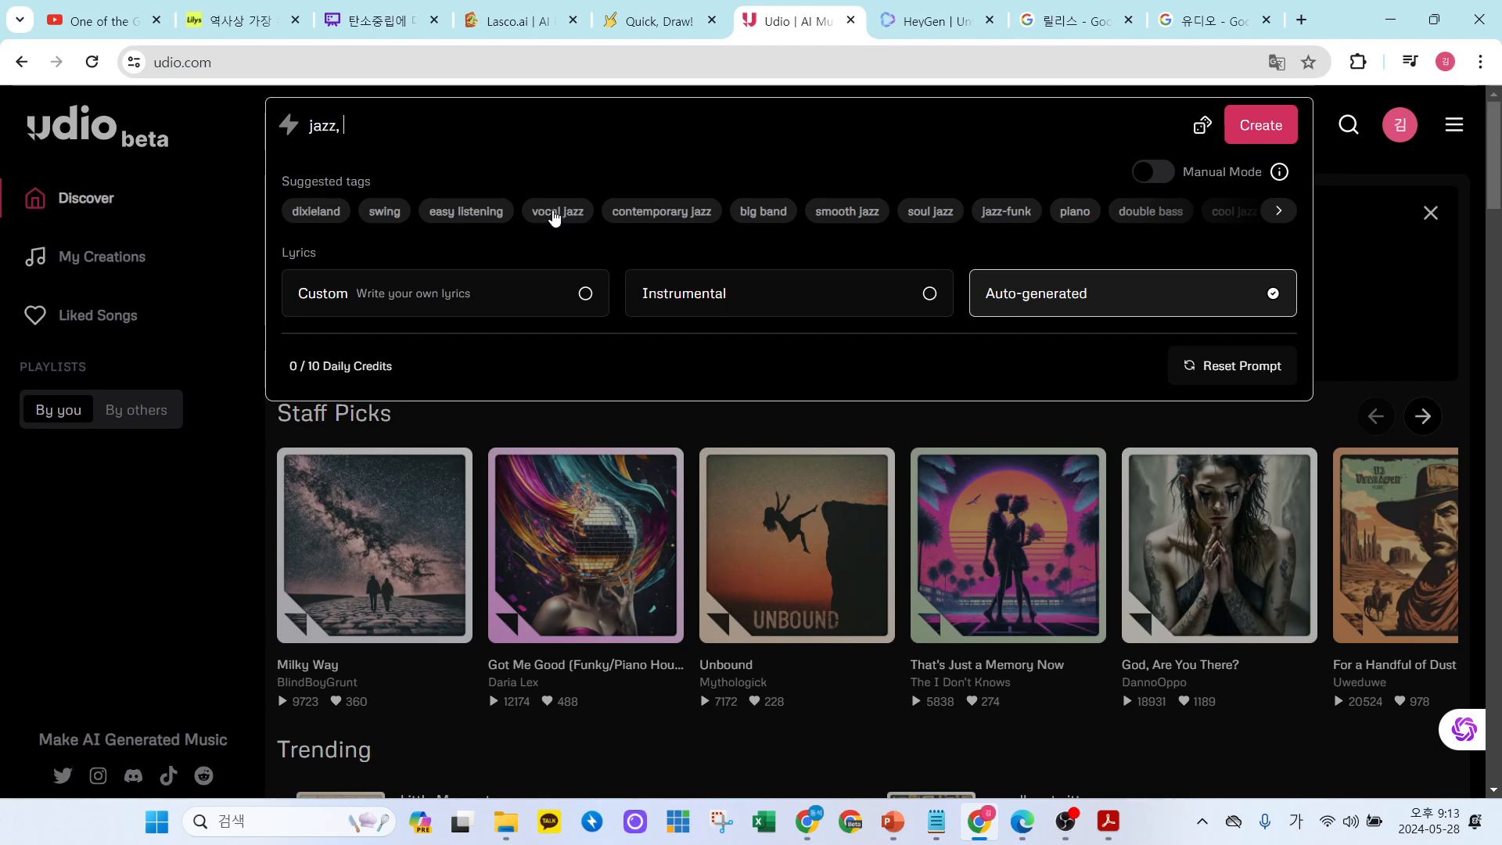
{"action": "left_click", "coordinate": [539, 213]}
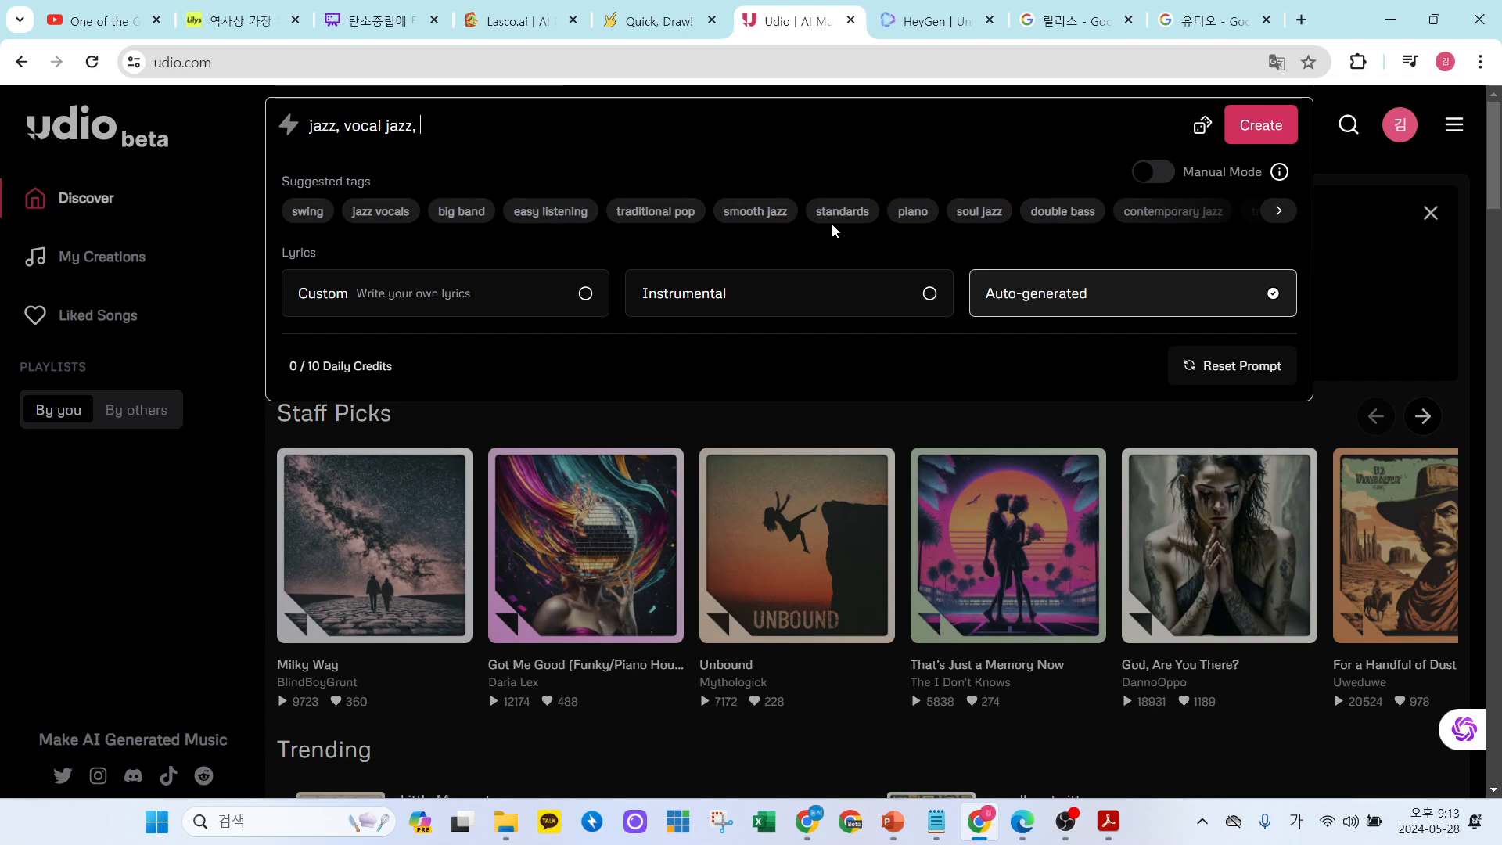
{"action": "left_click", "coordinate": [915, 214]}
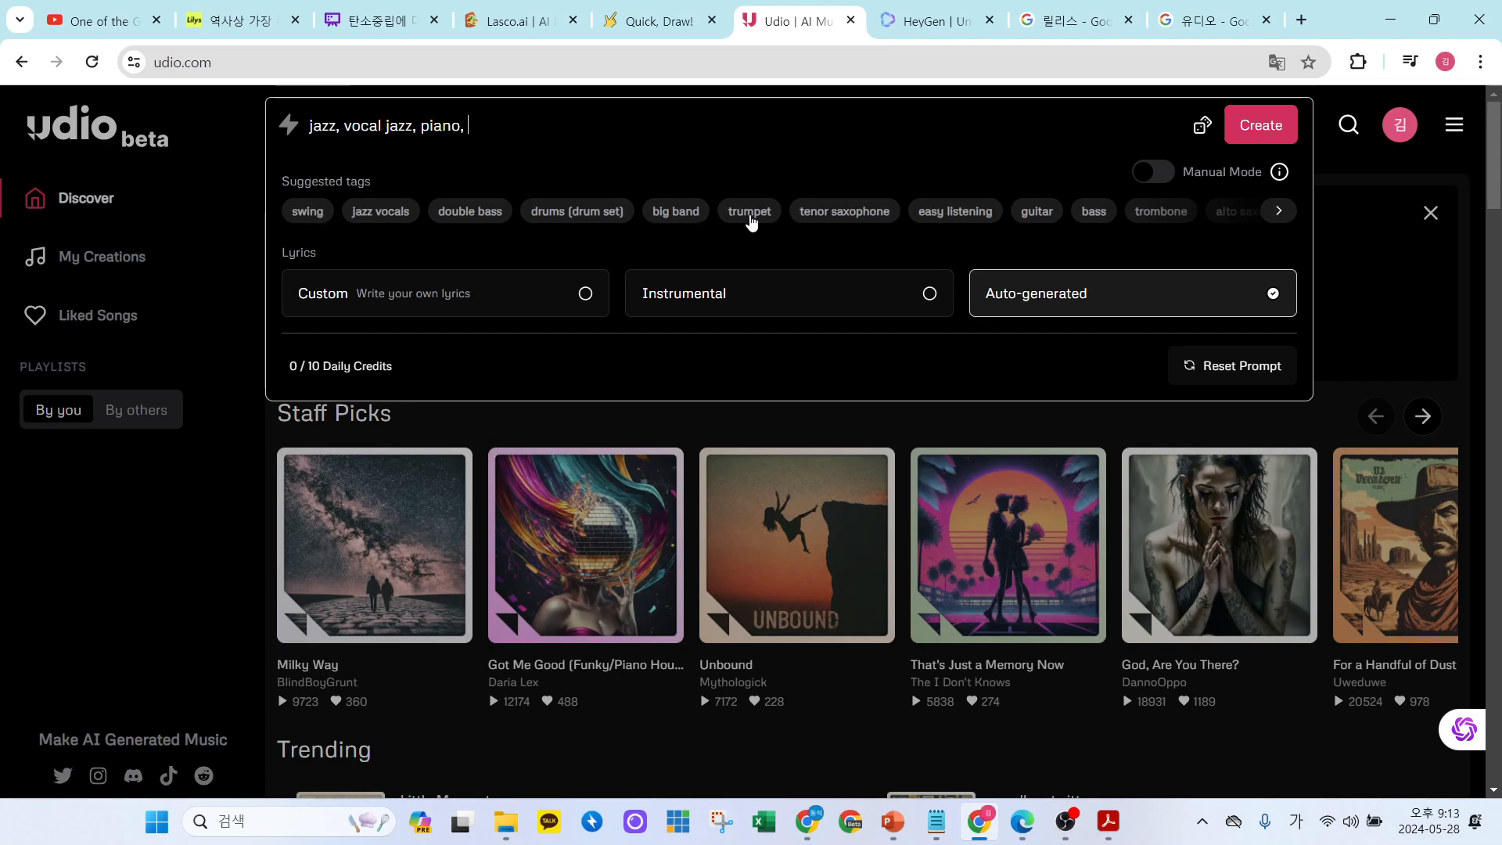
{"action": "left_click", "coordinate": [751, 211]}
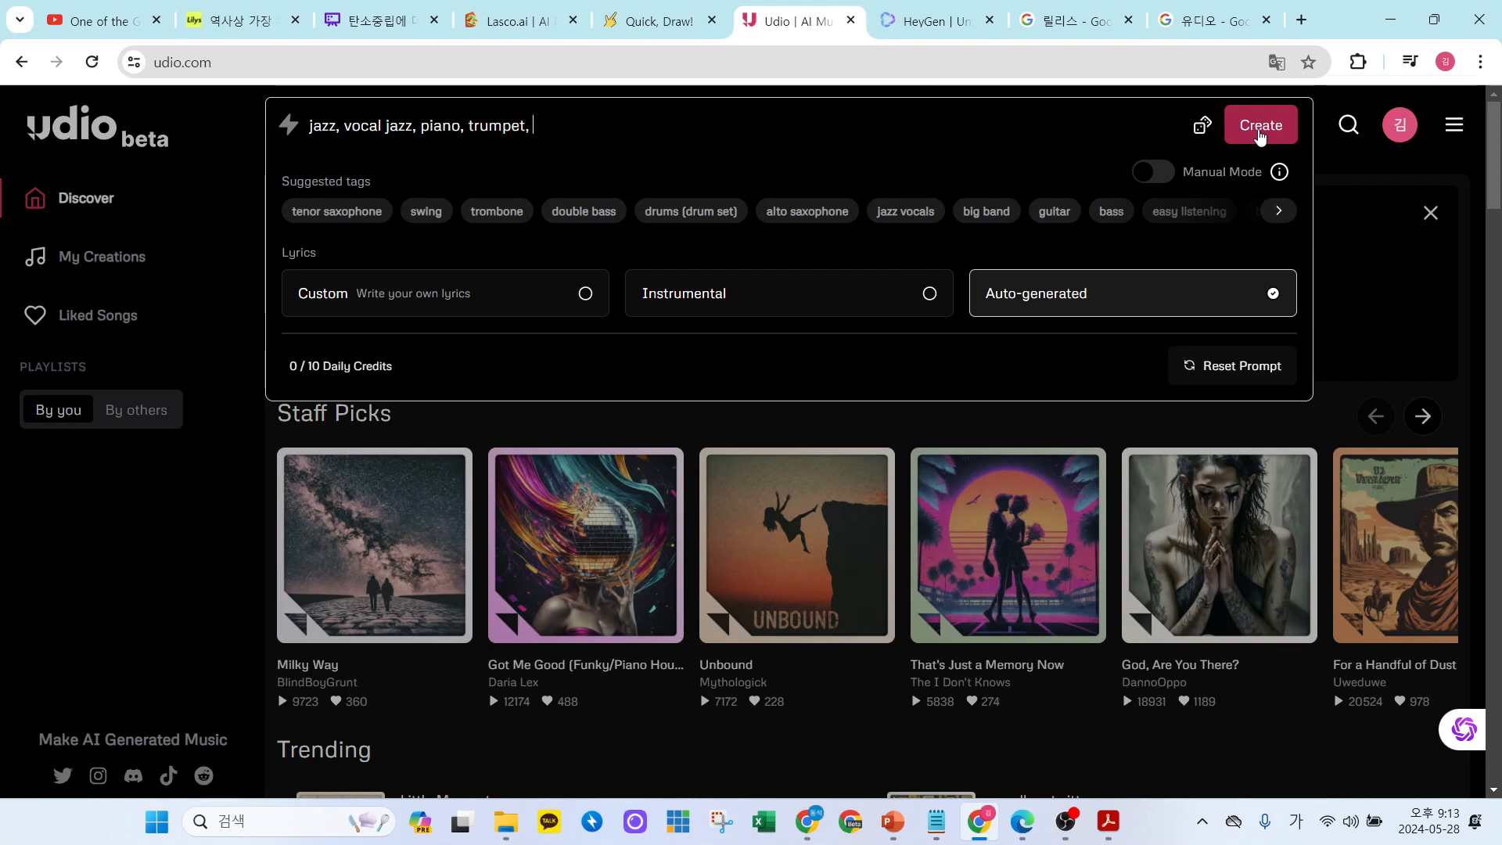
{"action": "left_click", "coordinate": [1260, 133]}
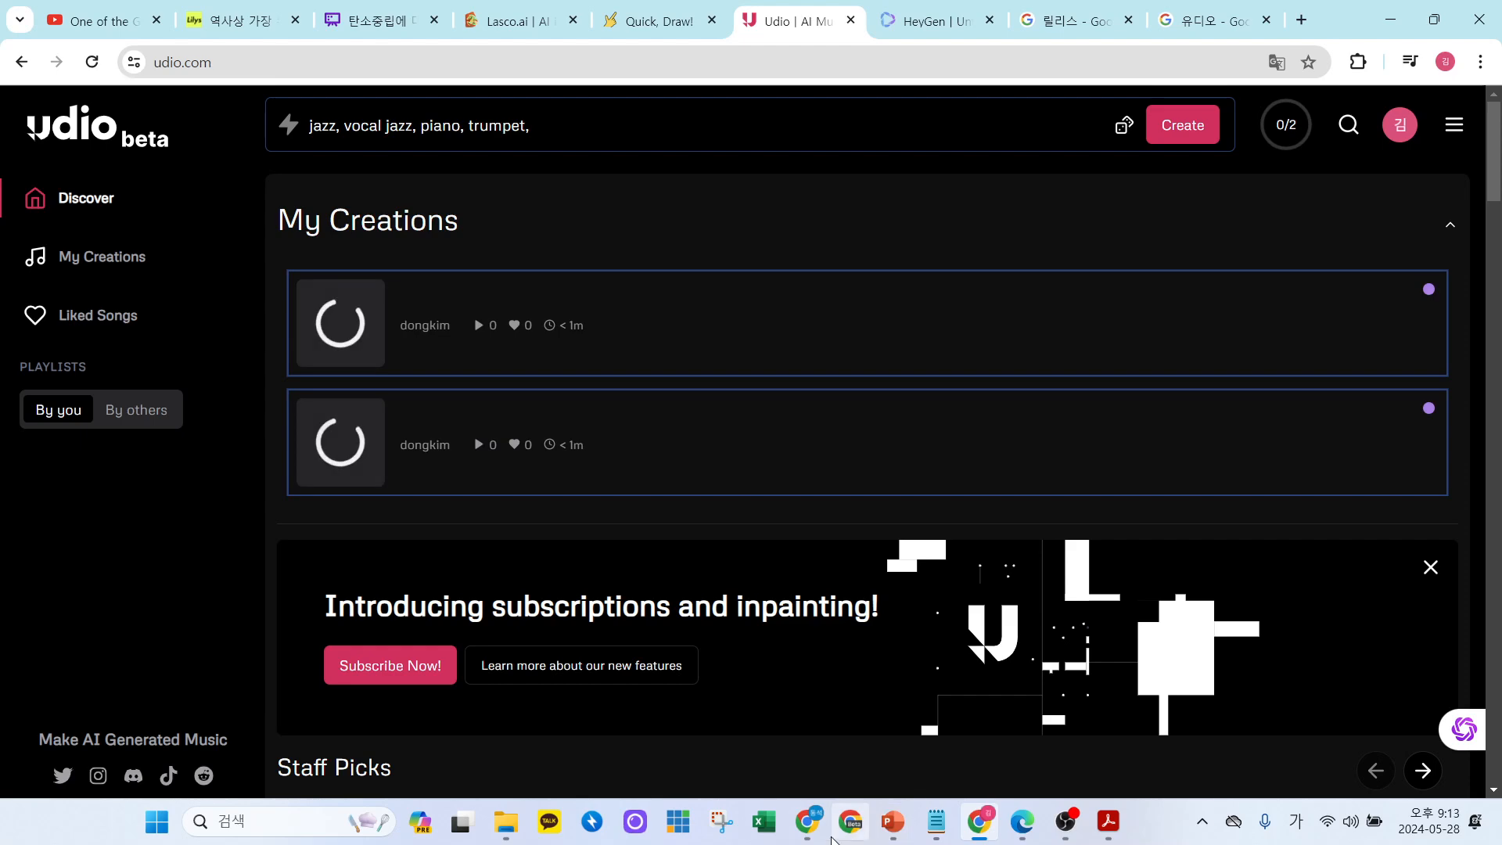
Switch back to ChatGPT, leave the enlarged illustration and start a new chat.
{"action": "left_click", "coordinate": [807, 822]}
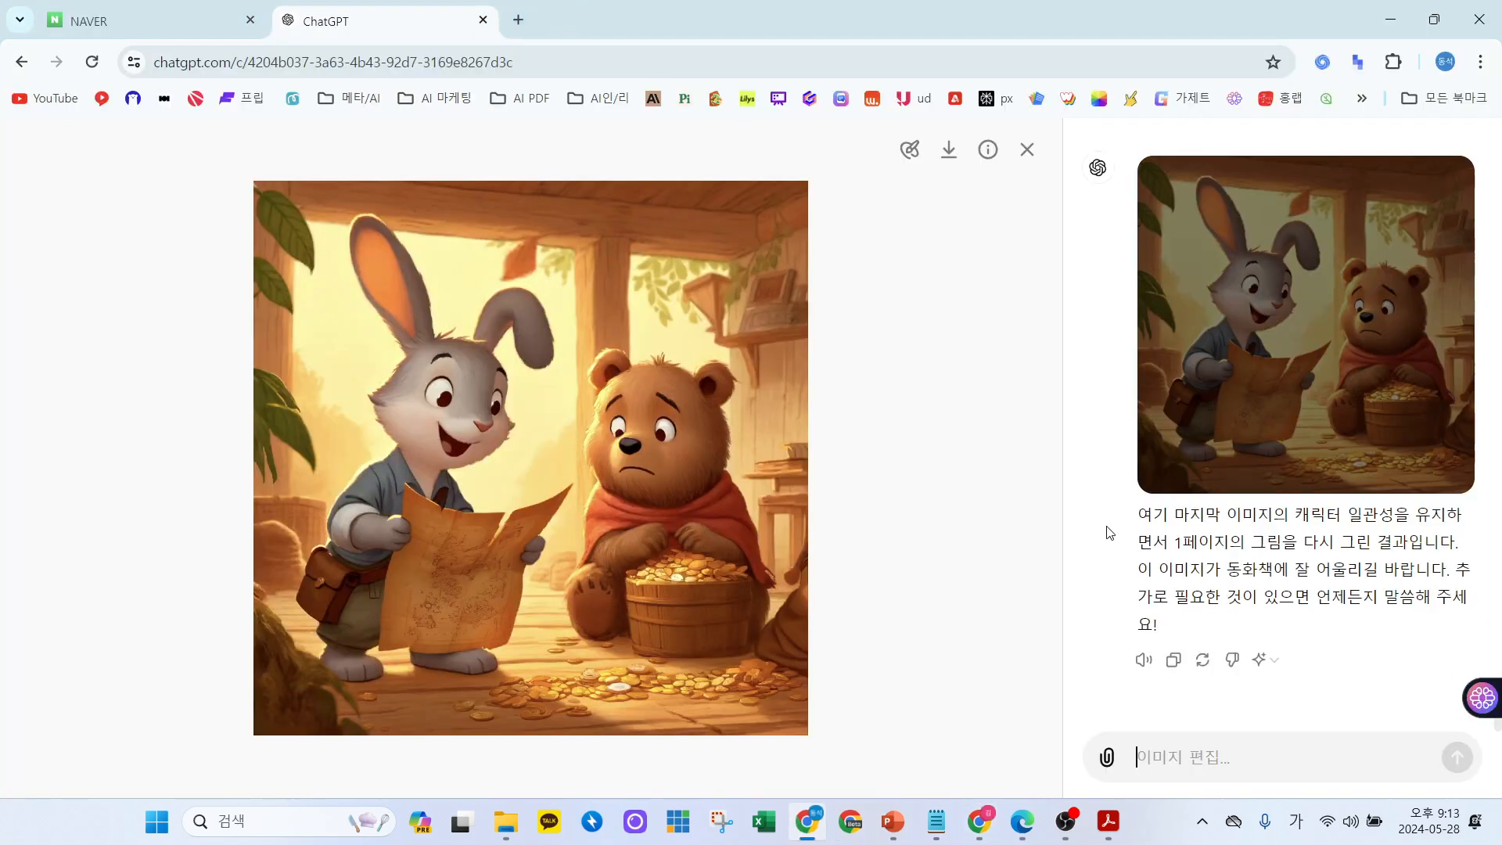
{"action": "left_click", "coordinate": [1027, 149]}
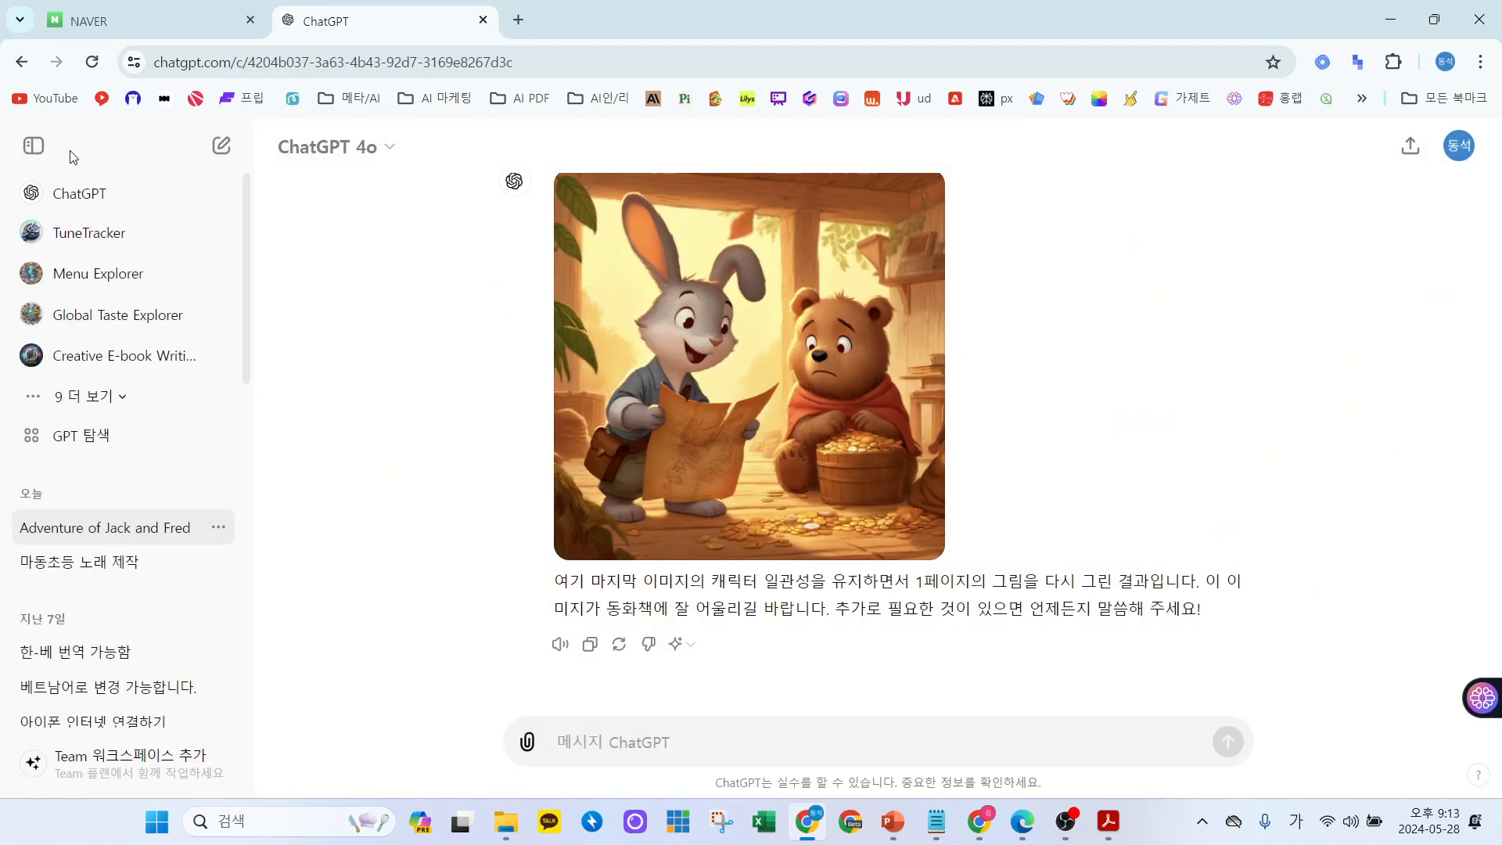
{"action": "left_click", "coordinate": [221, 147]}
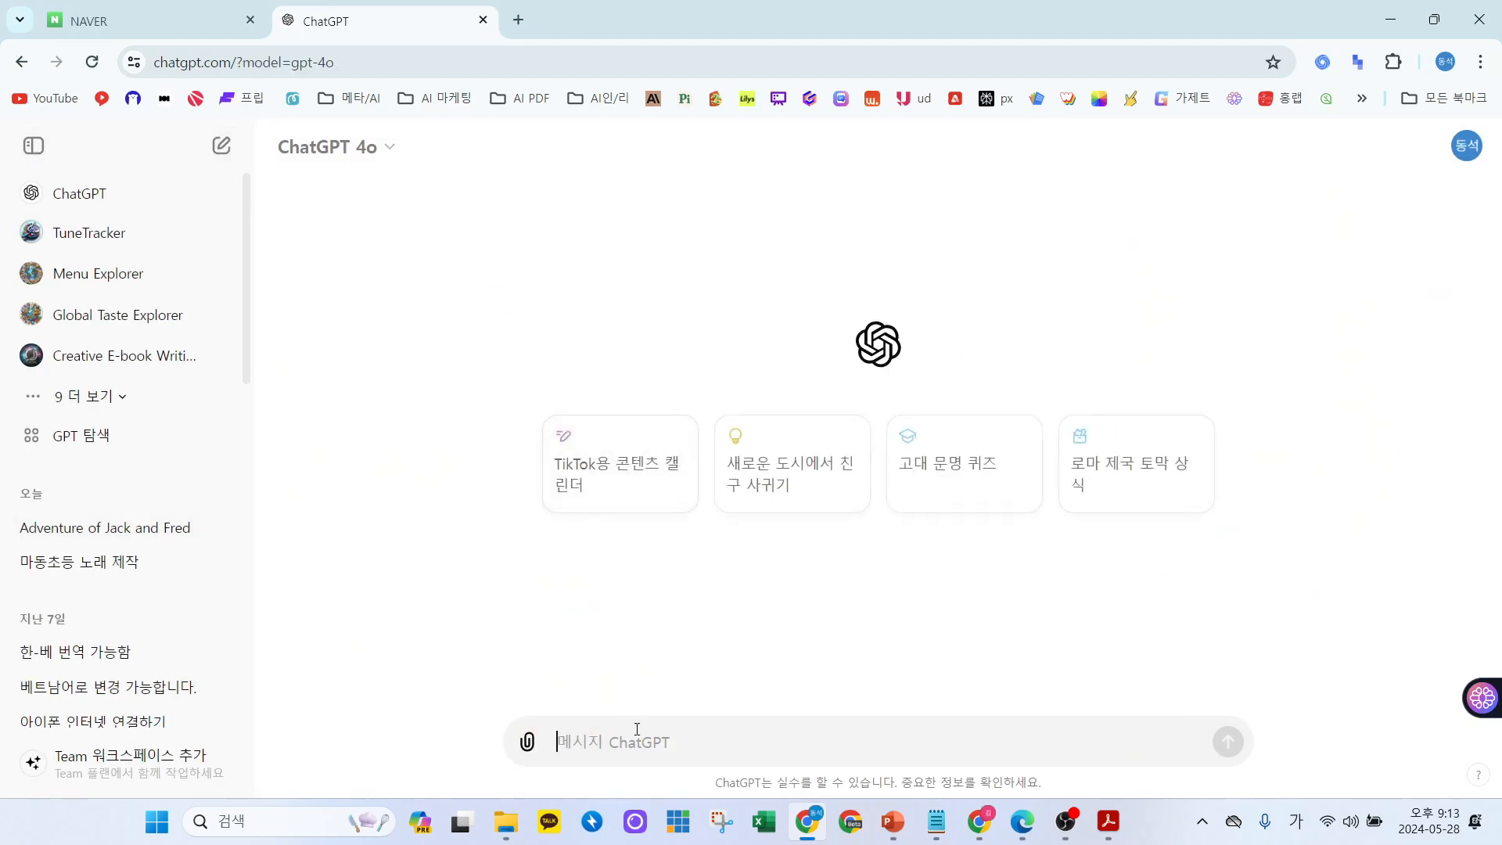
{"action": "type", "text": "도심이 야경"}
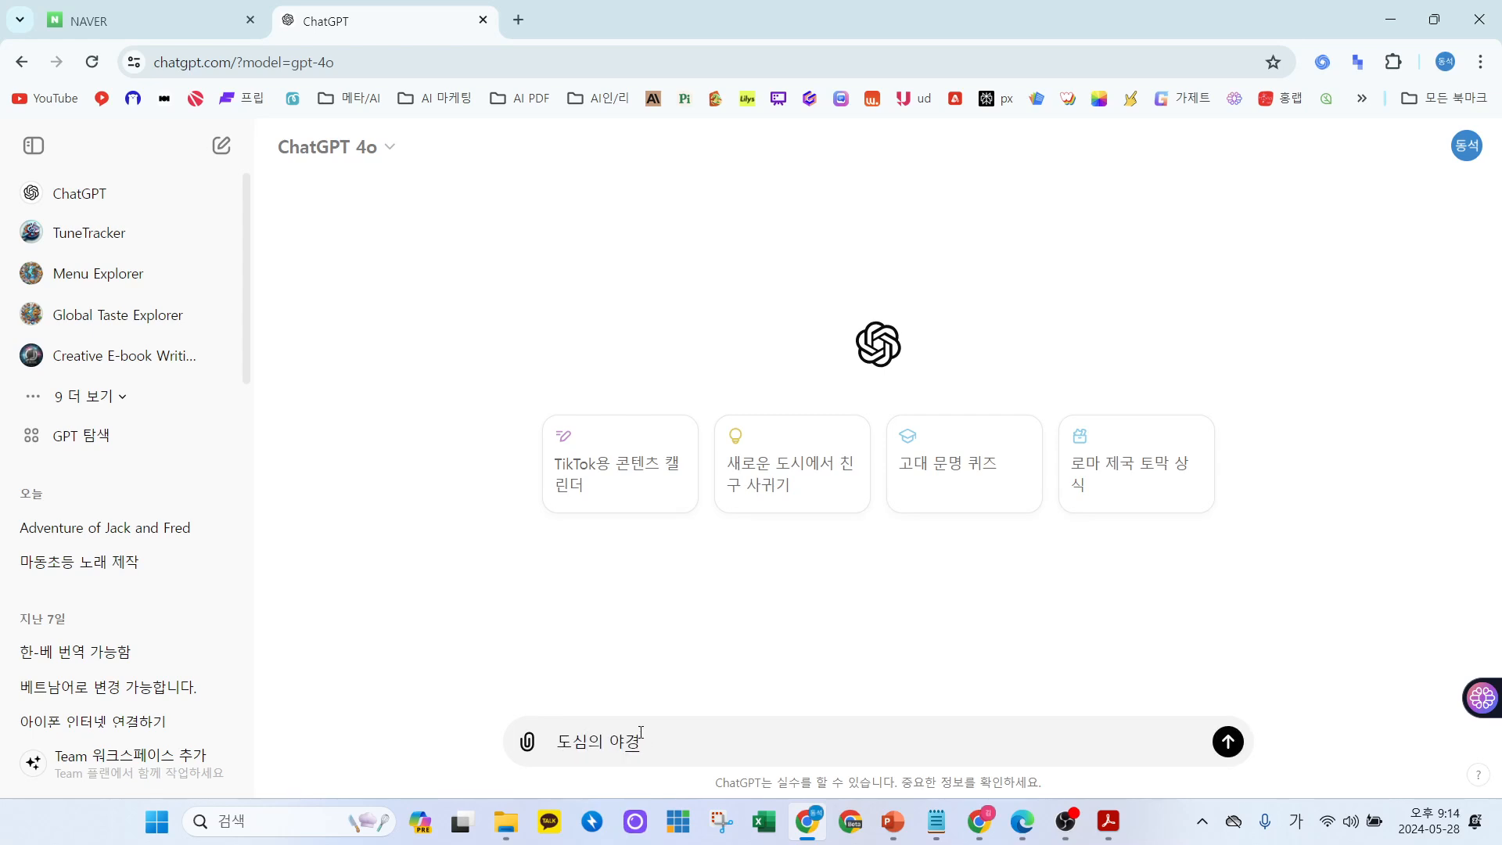
{"action": "type", "text": "속"}
{"action": "key", "text": "ctrl+a"}
Begin the lyrics prompt with "비내리는 뉴욕의 도심 야경속에서 바에 앉아".
{"action": "type", "text": "비내리는 뉴욕이"}
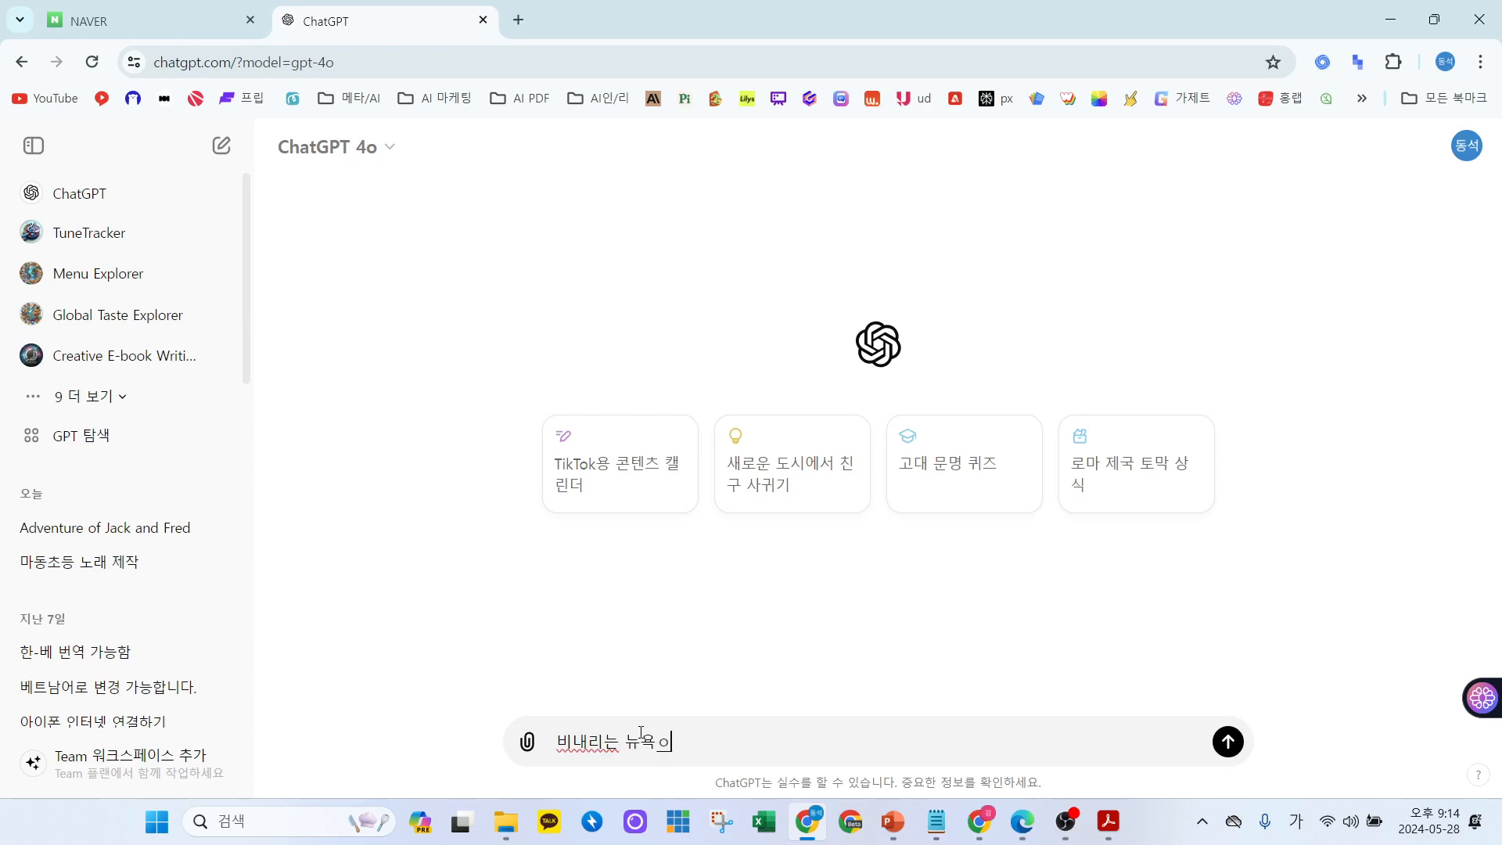
{"action": "type", "text": " 도심 야경속에서"}
{"action": "key", "text": "BackSpace"}
{"action": "key", "text": "BackSpace"}
{"action": "type", "text": "서 바에 앉아"}
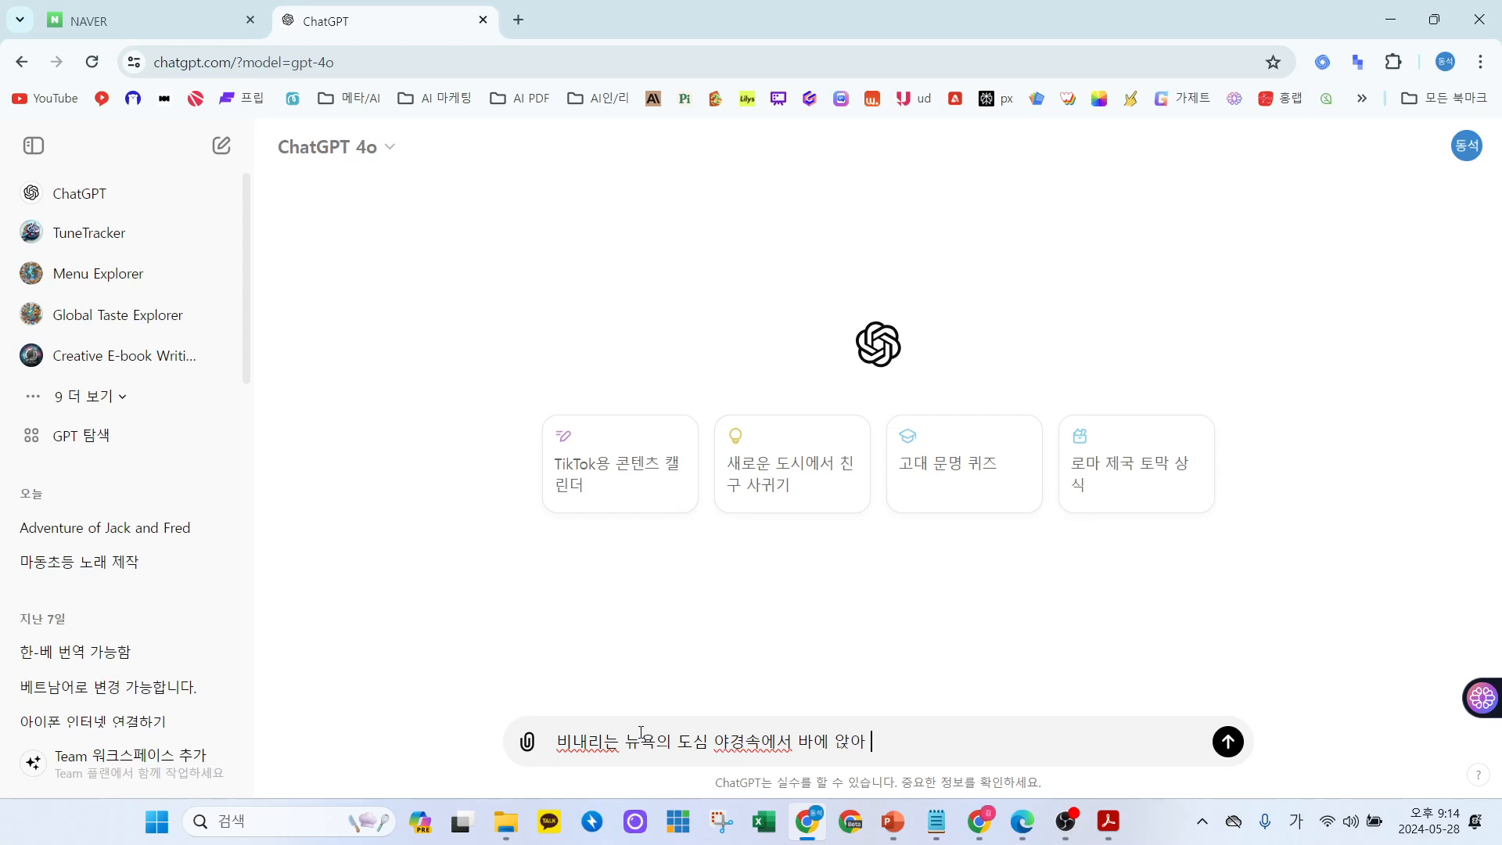
Complete the prompt with "와인 한잔을 하면서 들으면 좋을 것 같은 재즈 음악을 만들려고해 여기에 어울리는 영어 가사를 작성해줘" and send it.
{"action": "type", "text": "을 하면서 들으면 ㅈ"}
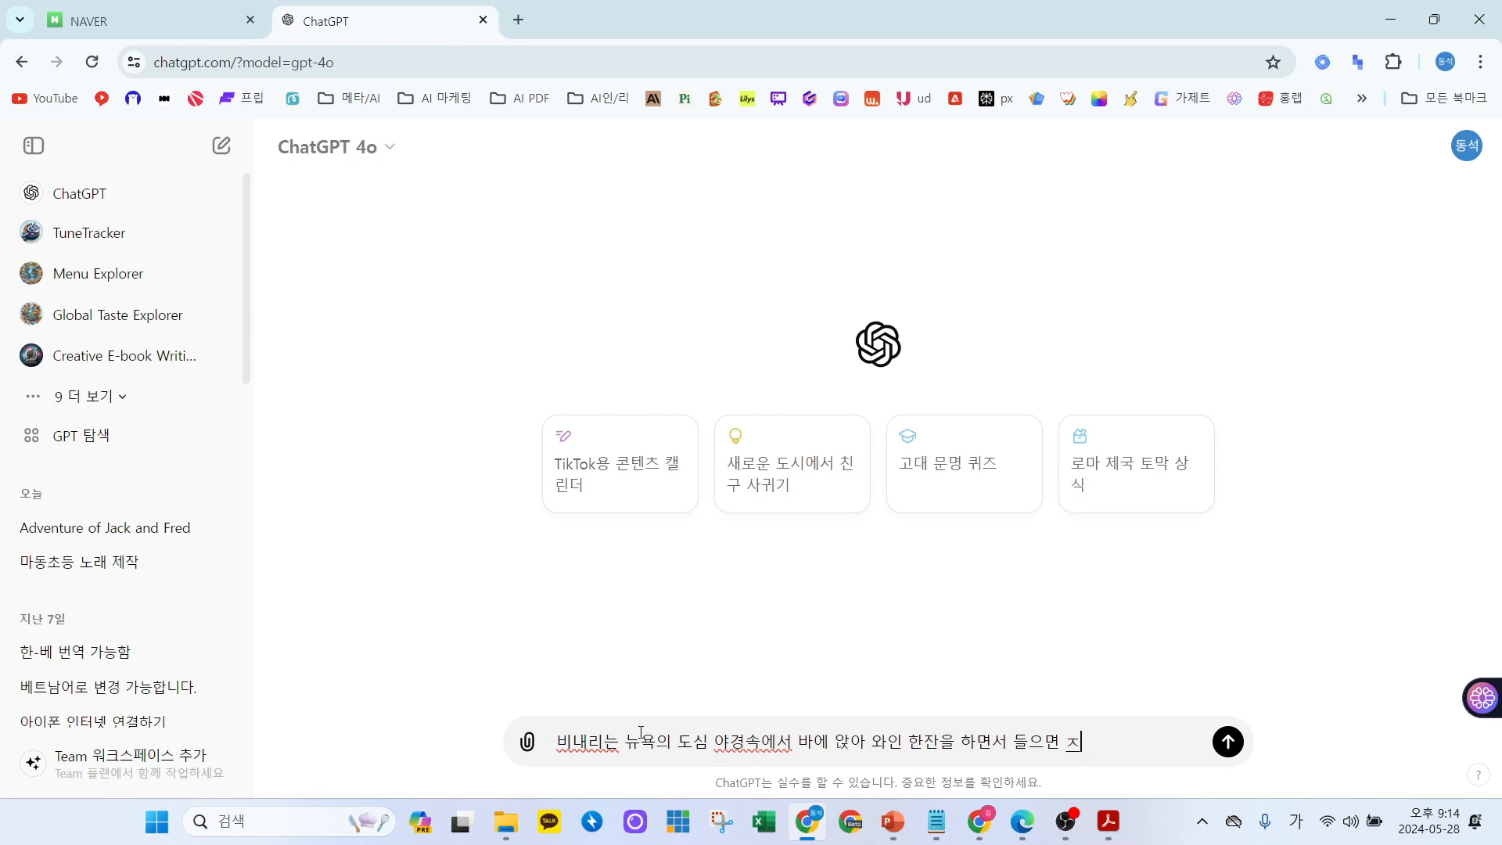
{"action": "type", "text": "좋을 것 같으는 재"}
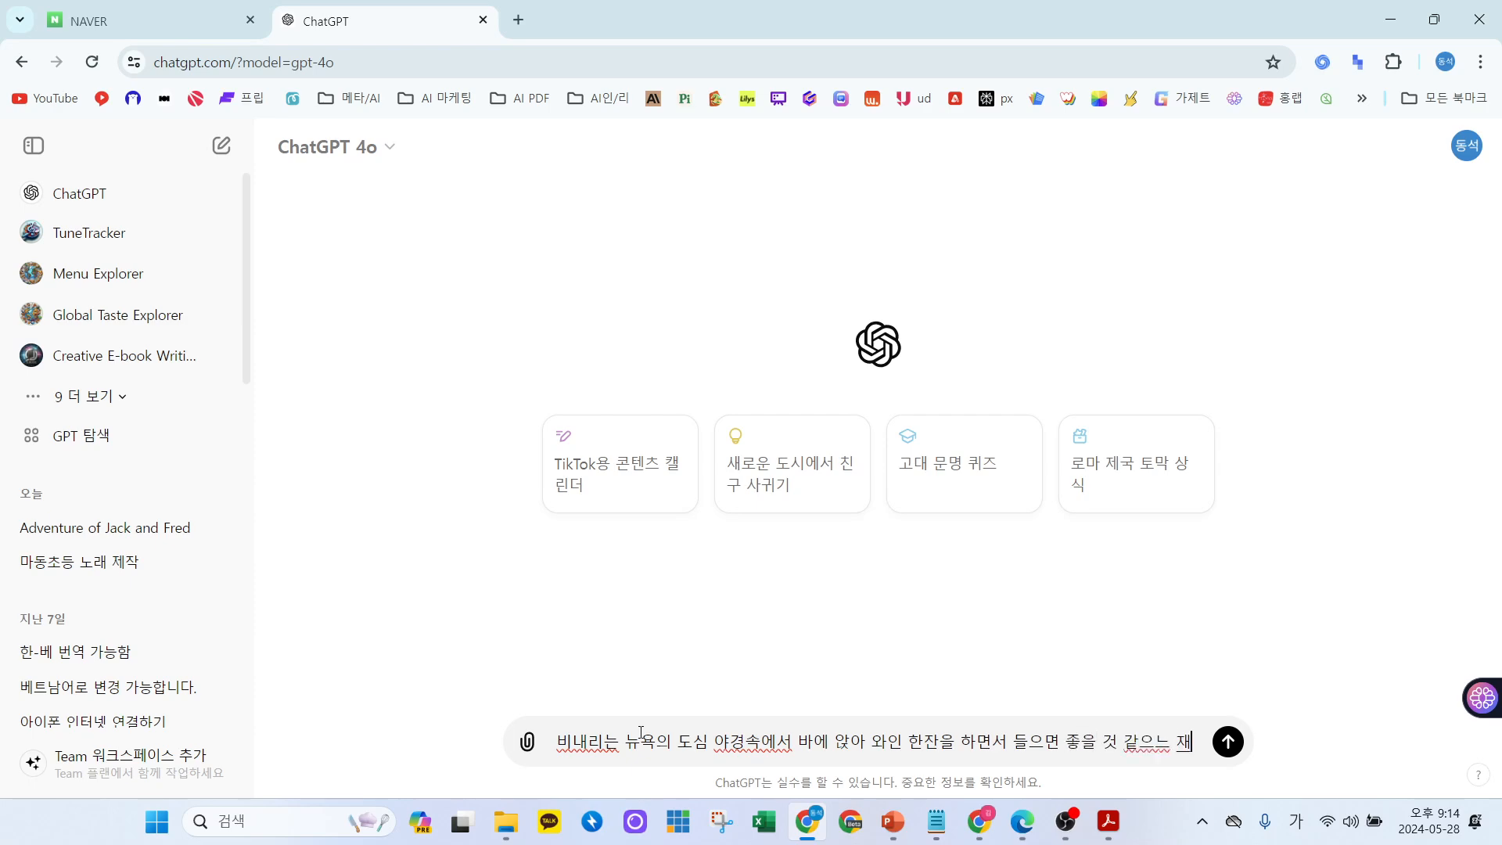
{"action": "key", "text": "BackSpace"}
{"action": "key", "text": "BackSpace"}
{"action": "type", "text": "ㅇ"}
{"action": "key", "text": "BackSpace"}
{"action": "key", "text": "BackSpace"}
{"action": "type", "text": "은 재즈 음악을 만들려고"}
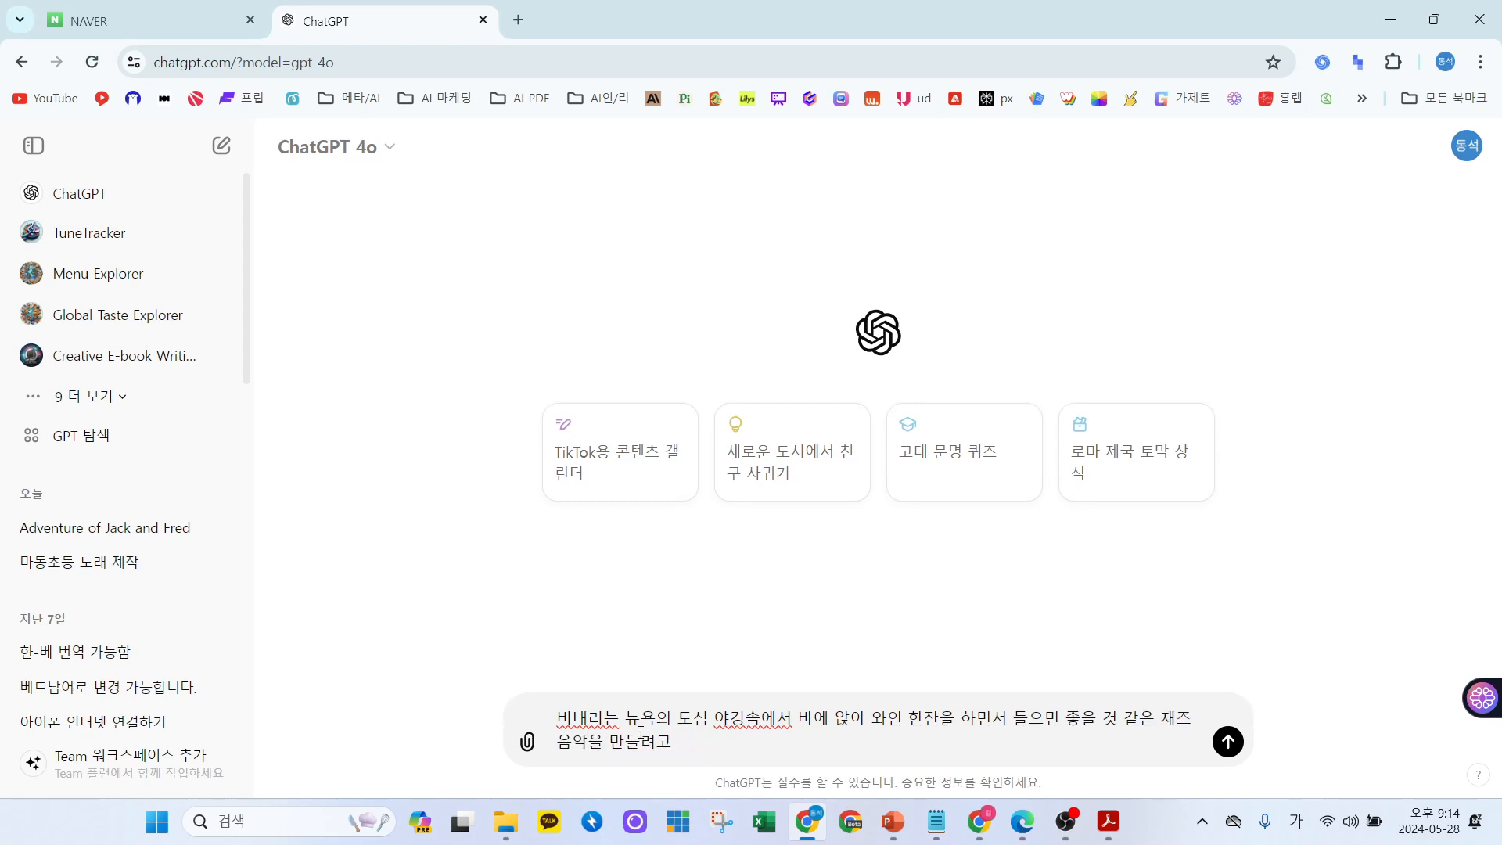
{"action": "type", "text": "ㅛ해해 여기에 어우"}
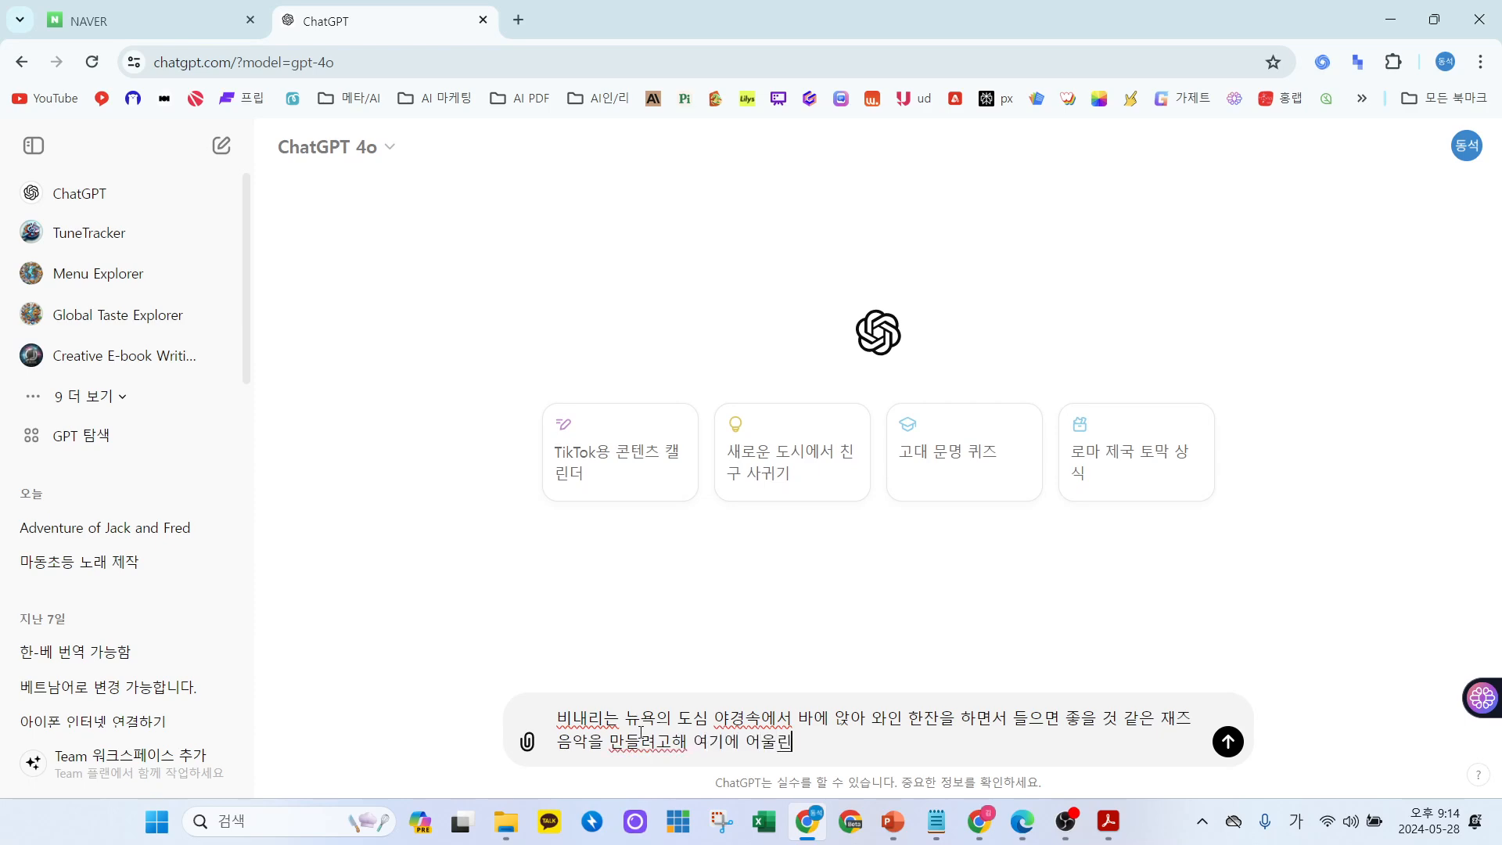
{"action": "type", "text": "울리는 영어 가사를 작성해줘"}
{"action": "key", "text": "Return"}
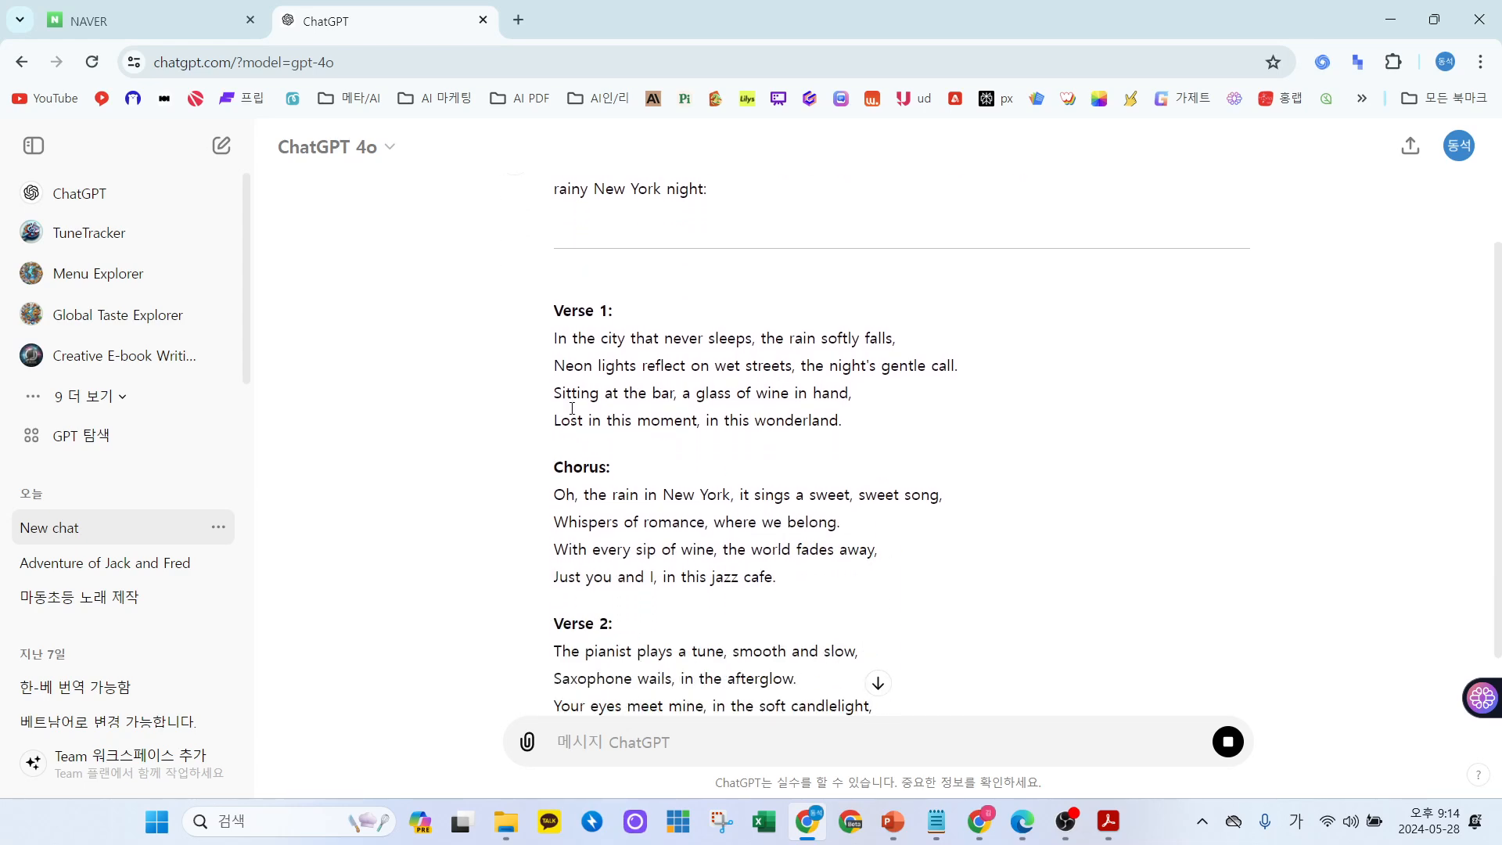
Copy Verse 1 and the Chorus from the ChatGPT lyrics and switch back to Udio.
{"action": "left_click_drag", "start_coordinate": [557, 338], "coordinate": [881, 582]}
{"action": "left_click", "coordinate": [1040, 505]}
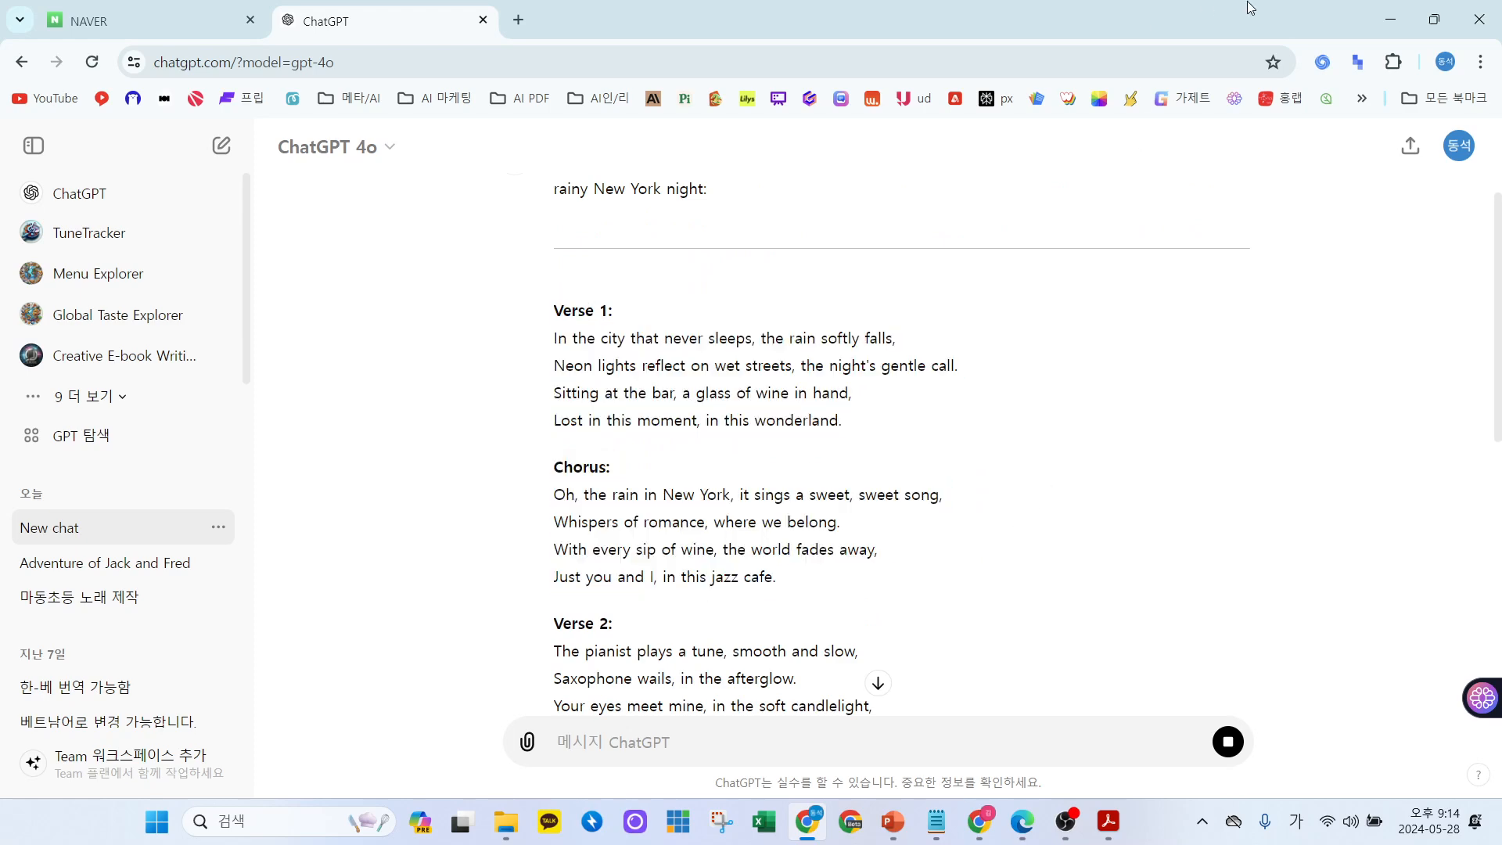
{"action": "left_click", "coordinate": [1390, 20]}
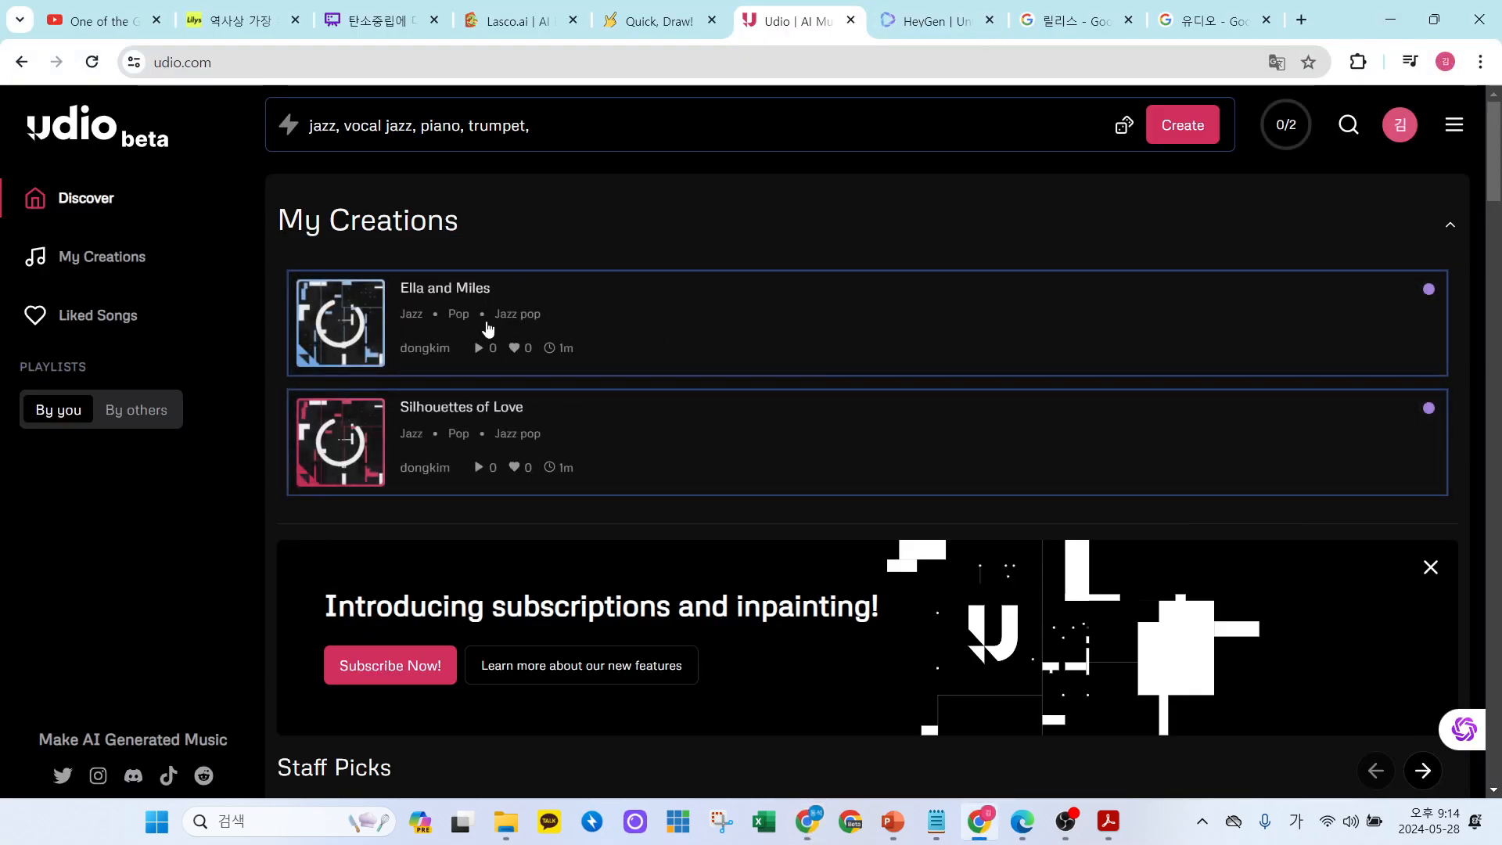
Set the song's lyrics to Custom, paste the copied verse and chorus, and delete the "Chorus:" label.
{"action": "left_click", "coordinate": [607, 123]}
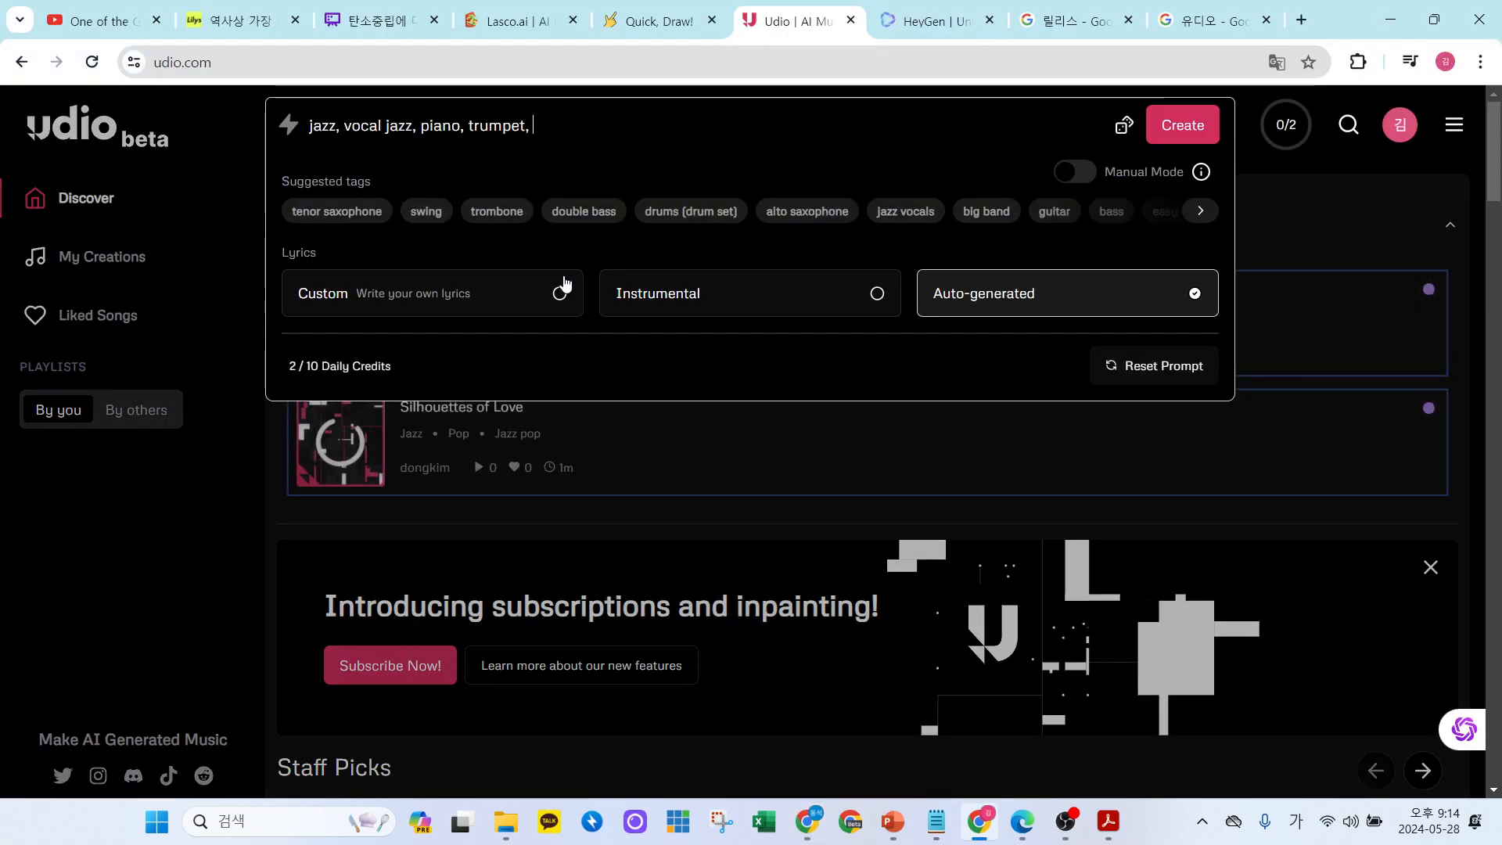
{"action": "left_click", "coordinate": [547, 294]}
{"action": "left_click", "coordinate": [479, 379]}
{"action": "key", "text": "ctrl+v"}
{"action": "key", "text": "BackSpace"}
{"action": "key", "text": "BackSpace"}
{"action": "key", "text": "BackSpace"}
{"action": "key", "text": "BackSpace"}
{"action": "key", "text": "BackSpace"}
{"action": "key", "text": "BackSpace"}
{"action": "key", "text": "BackSpace"}
{"action": "key", "text": "BackSpace"}
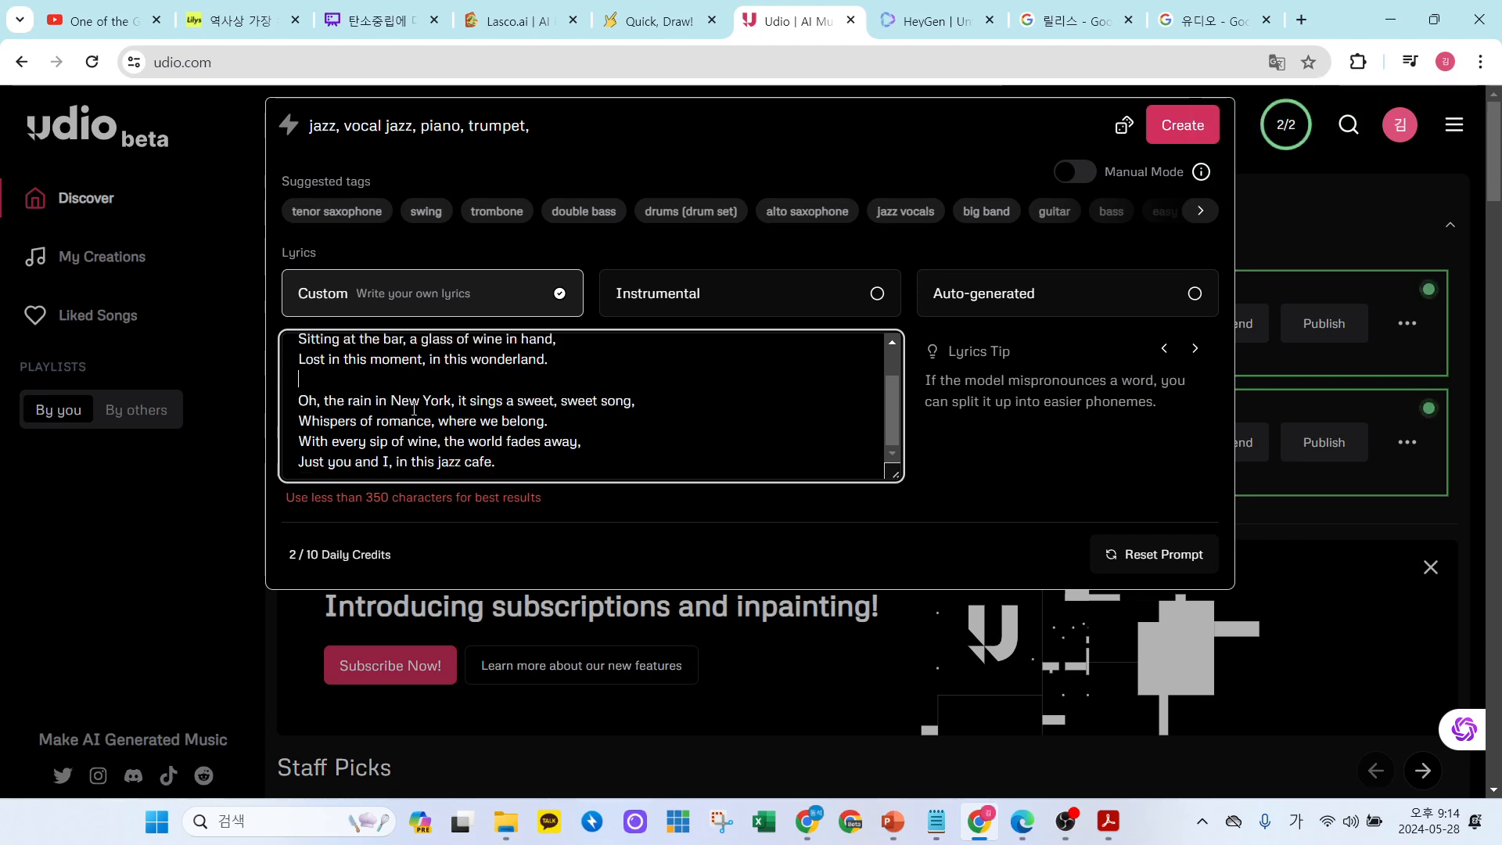
Review the custom lyrics and create the song with the jazz, vocal jazz, piano and trumpet prompt.
{"action": "scroll", "coordinate": [395, 350], "scroll_direction": "up", "scroll_amount": 2}
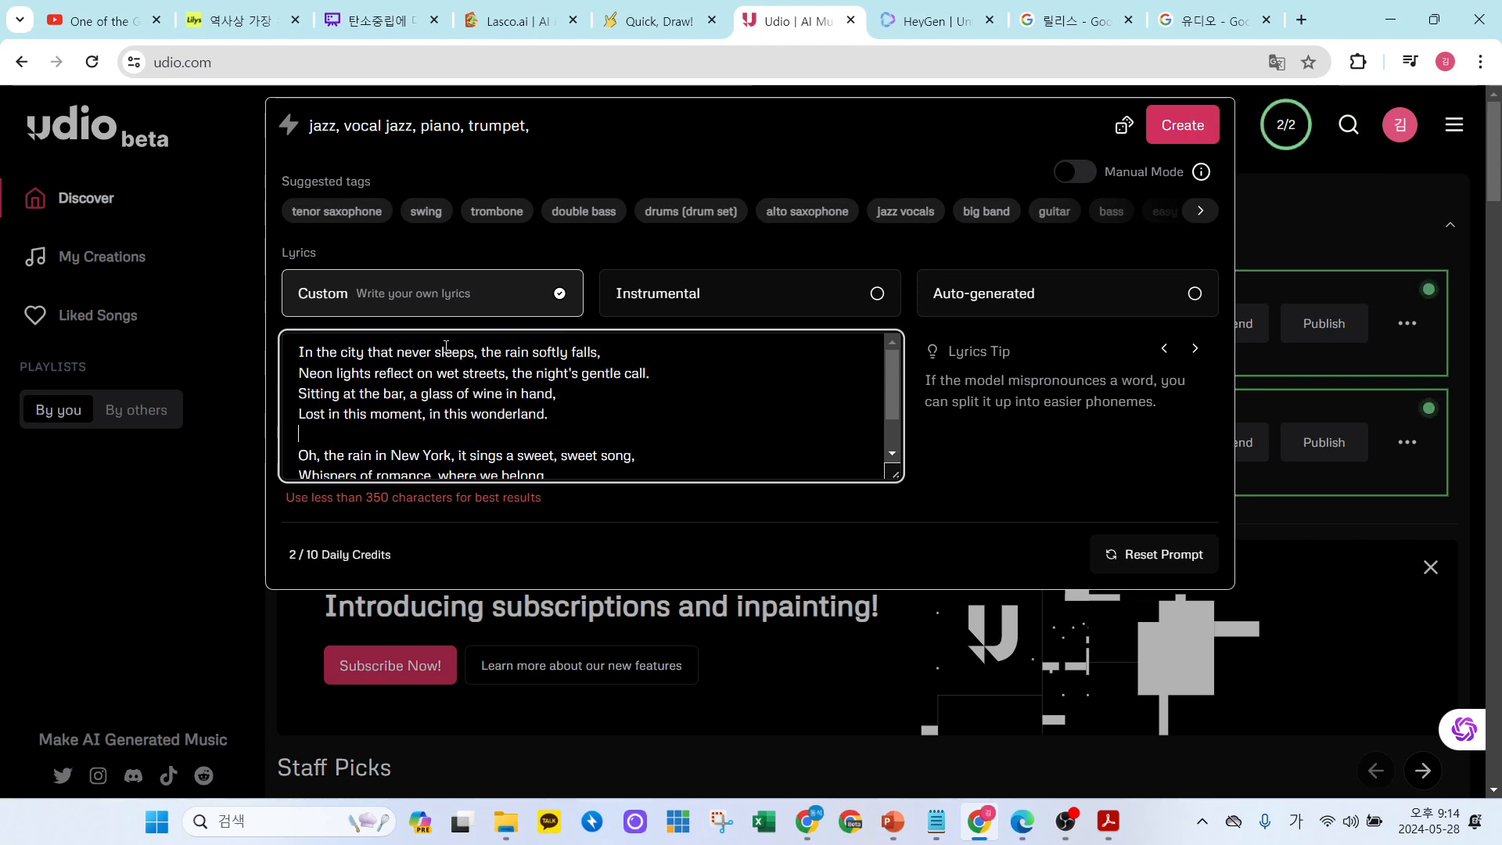
{"action": "scroll", "coordinate": [395, 350], "scroll_direction": "down", "scroll_amount": 4}
{"action": "left_click", "coordinate": [1180, 127]}
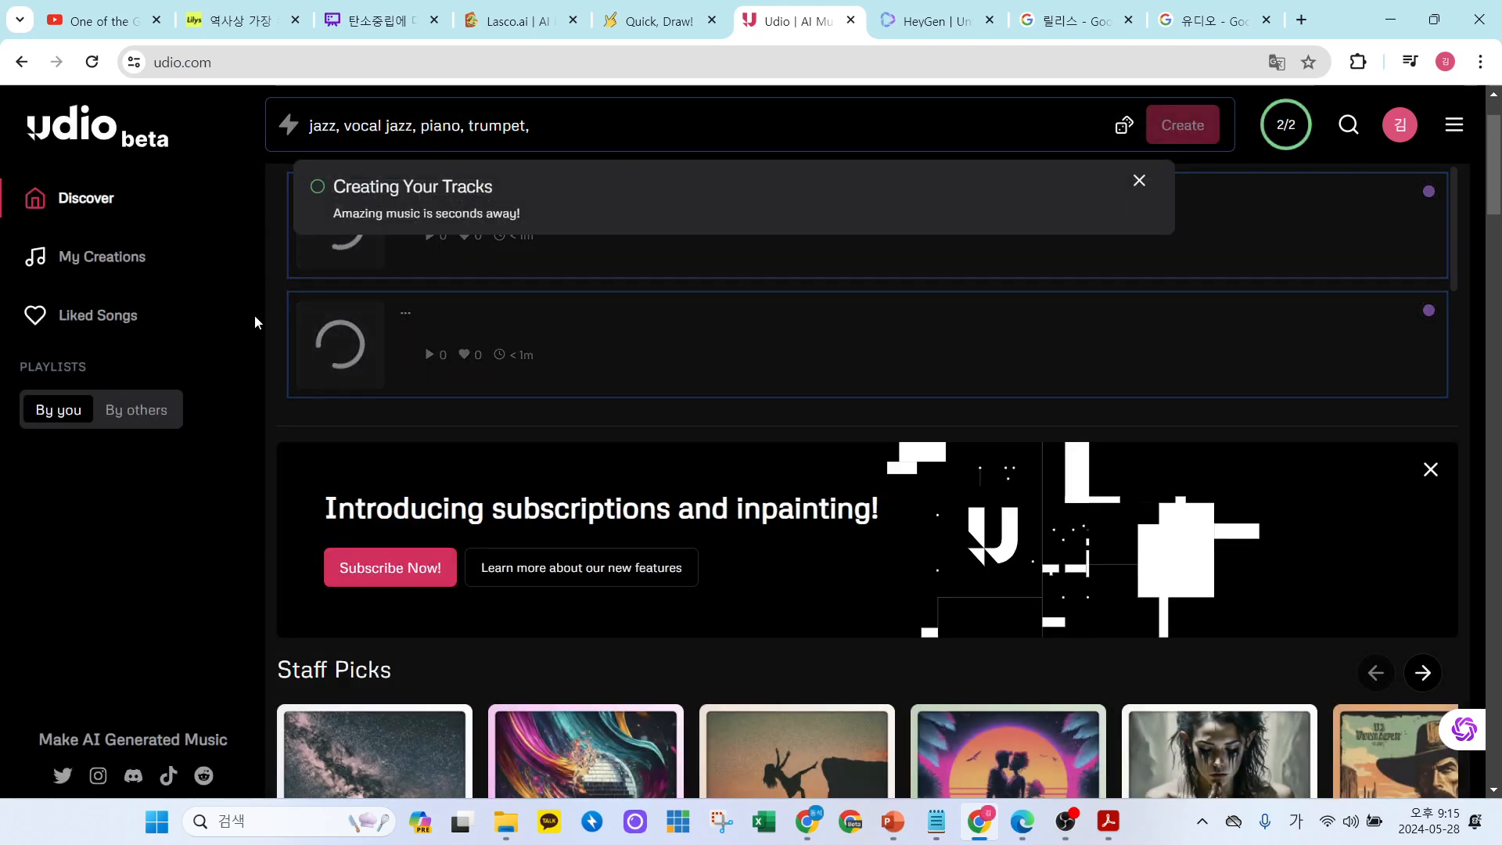
Open Silhouettes of Love from My Creations, listen to part of it and pause playback.
{"action": "left_click", "coordinate": [108, 259]}
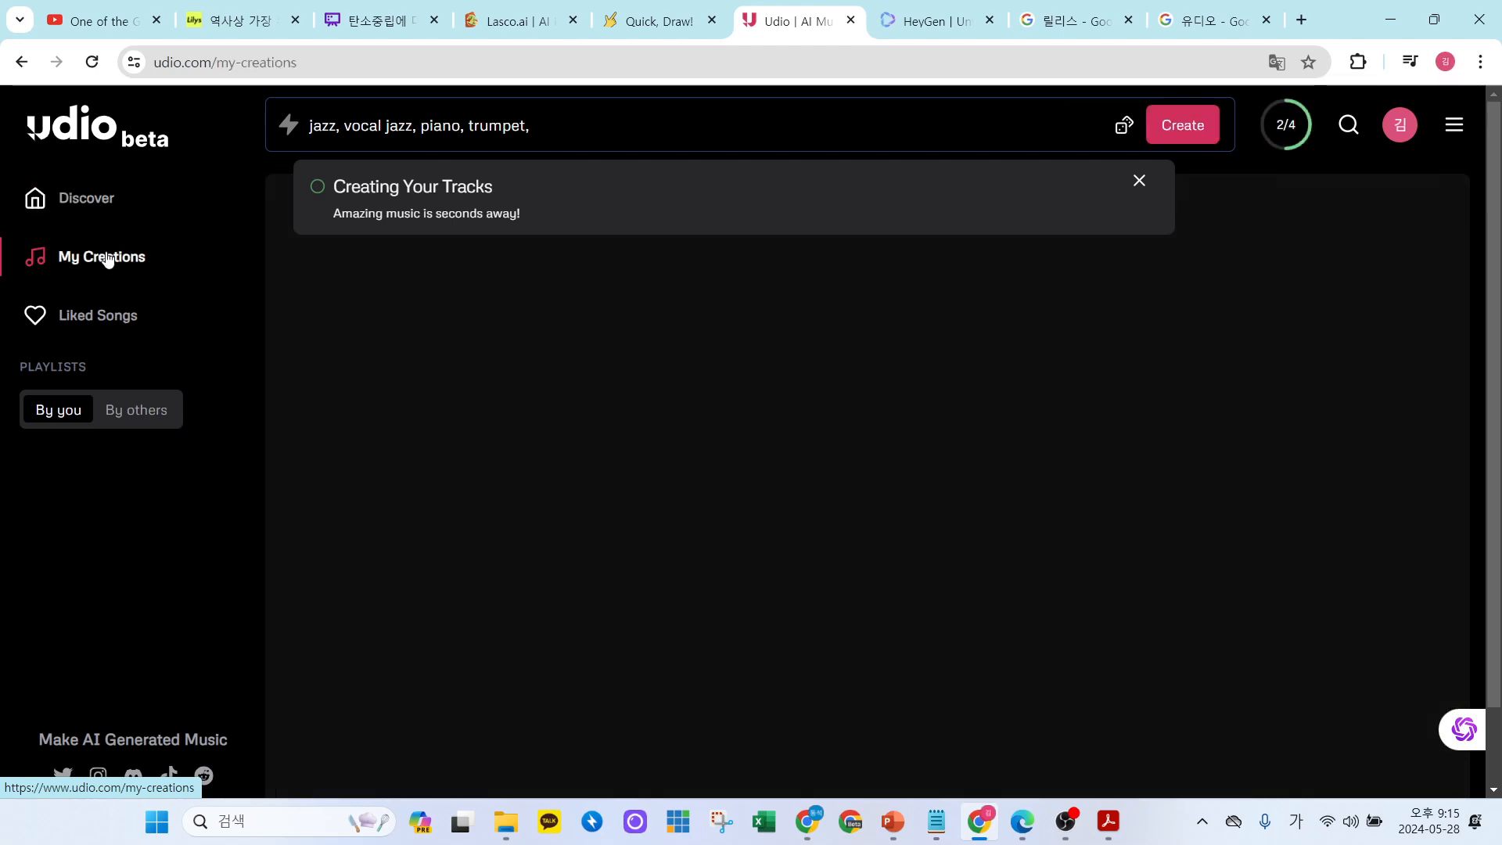
{"action": "scroll", "coordinate": [563, 586], "scroll_direction": "down", "scroll_amount": 3}
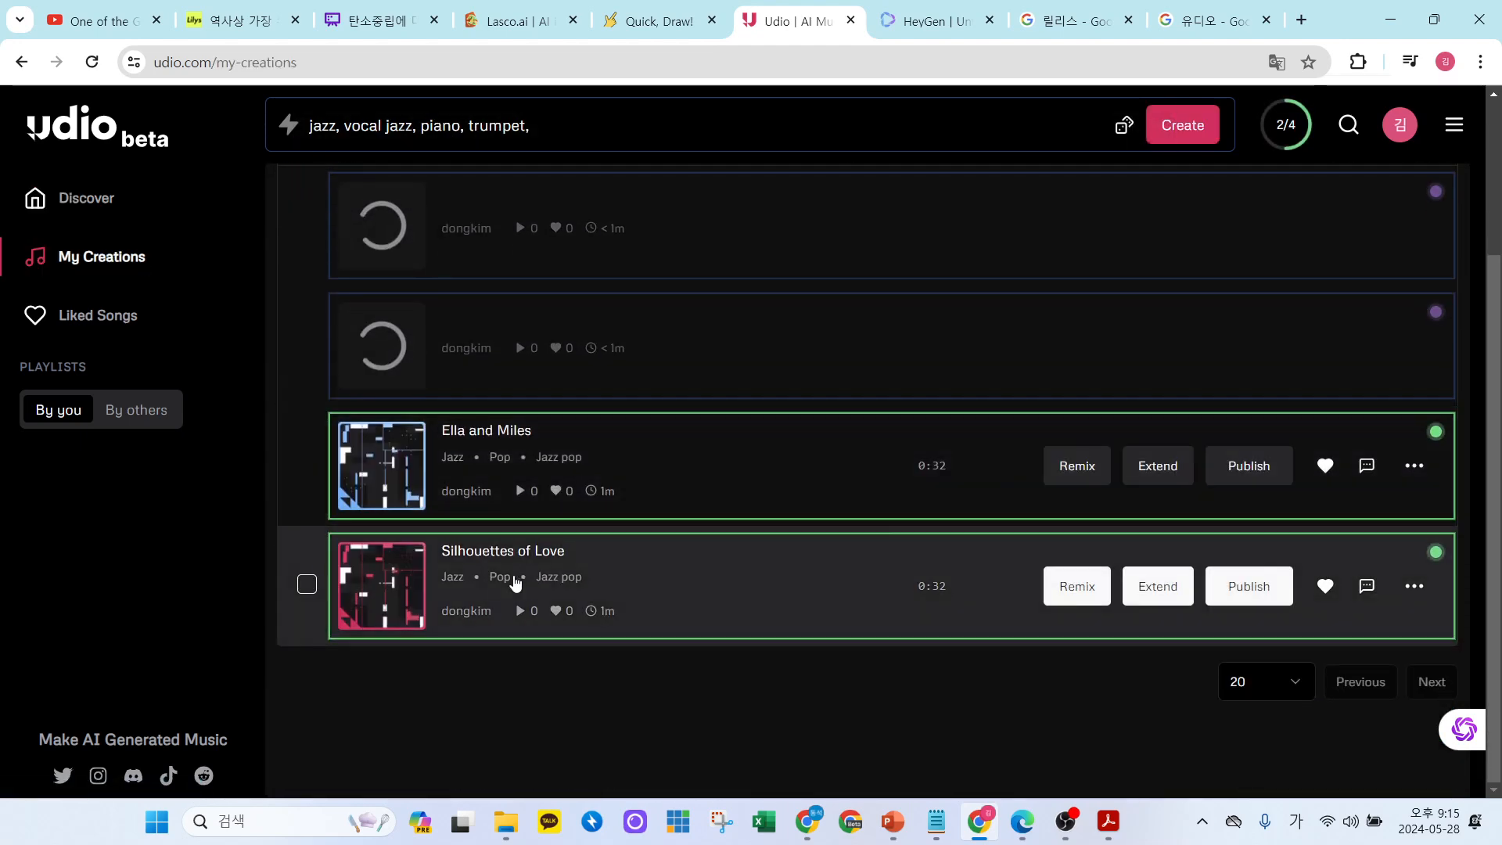
{"action": "left_click", "coordinate": [470, 553]}
{"action": "left_click", "coordinate": [700, 462]}
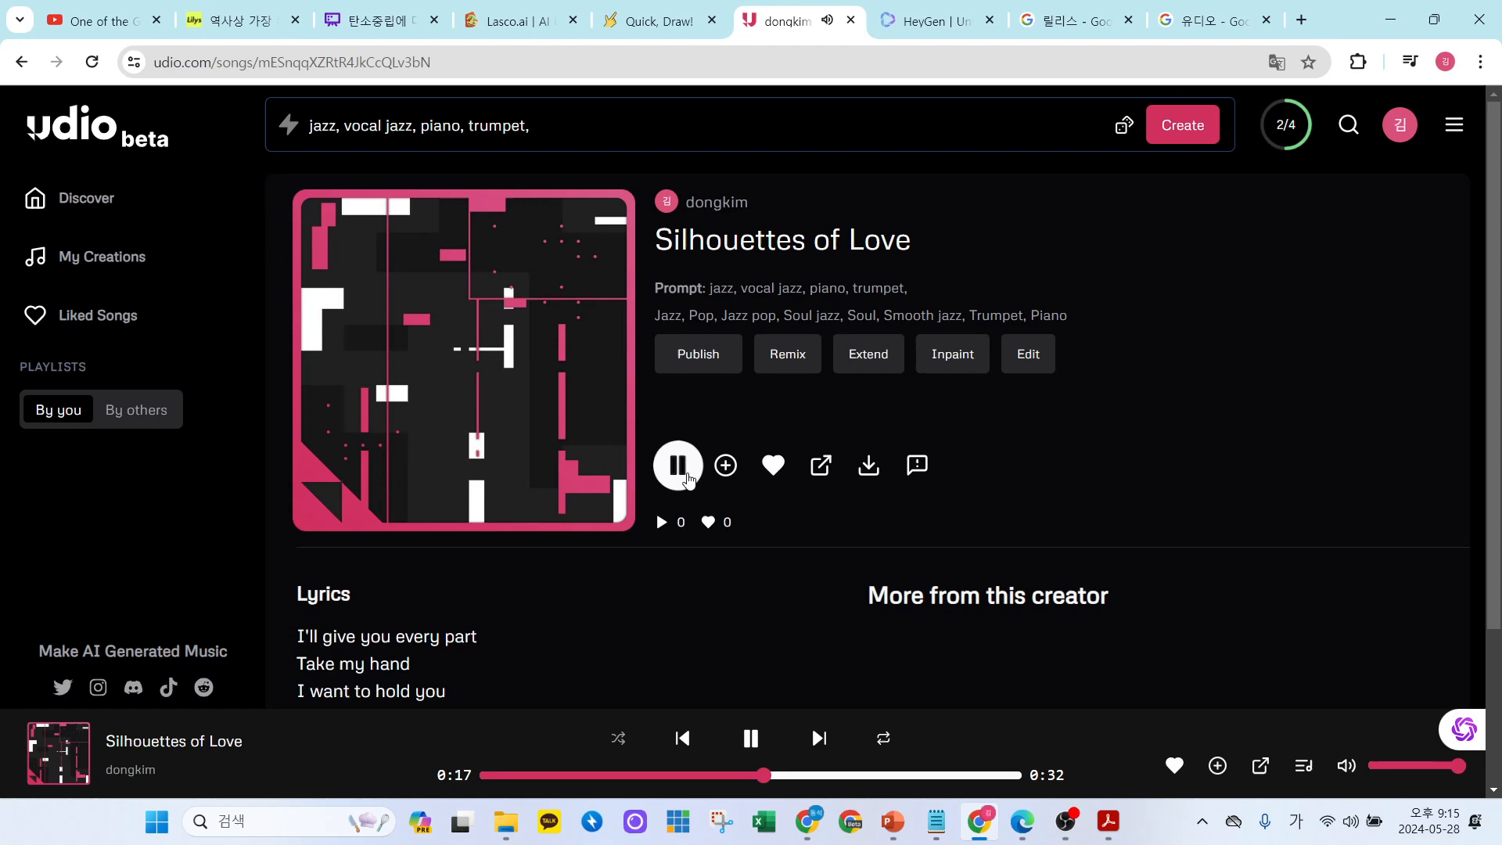
{"action": "left_click", "coordinate": [679, 470]}
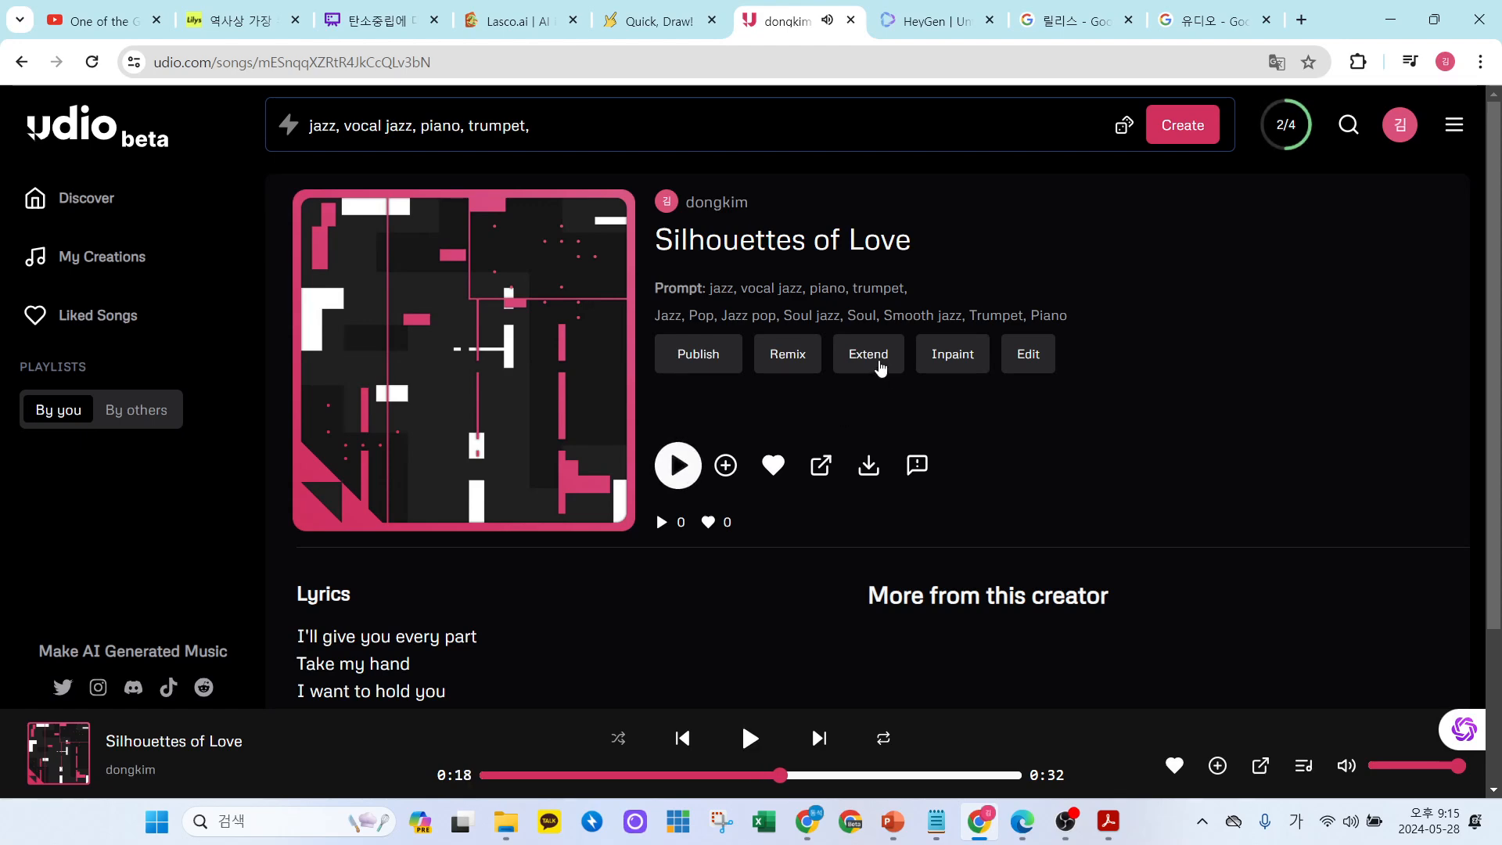
View the Extend options for Silhouettes of Love, then return to the Discover page without extending the song.
{"action": "left_click", "coordinate": [878, 360]}
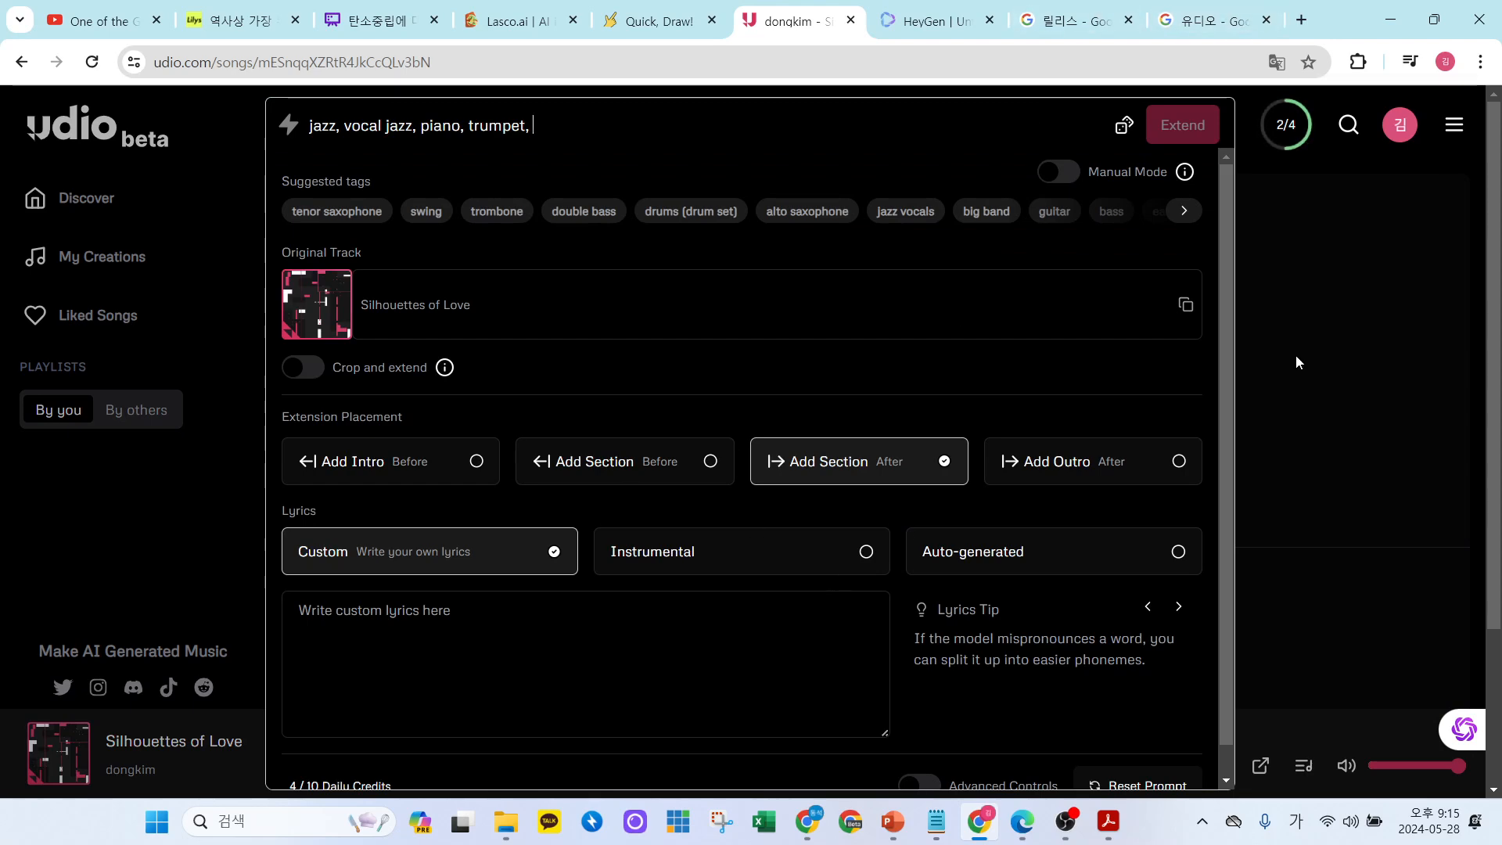
{"action": "left_click", "coordinate": [28, 69]}
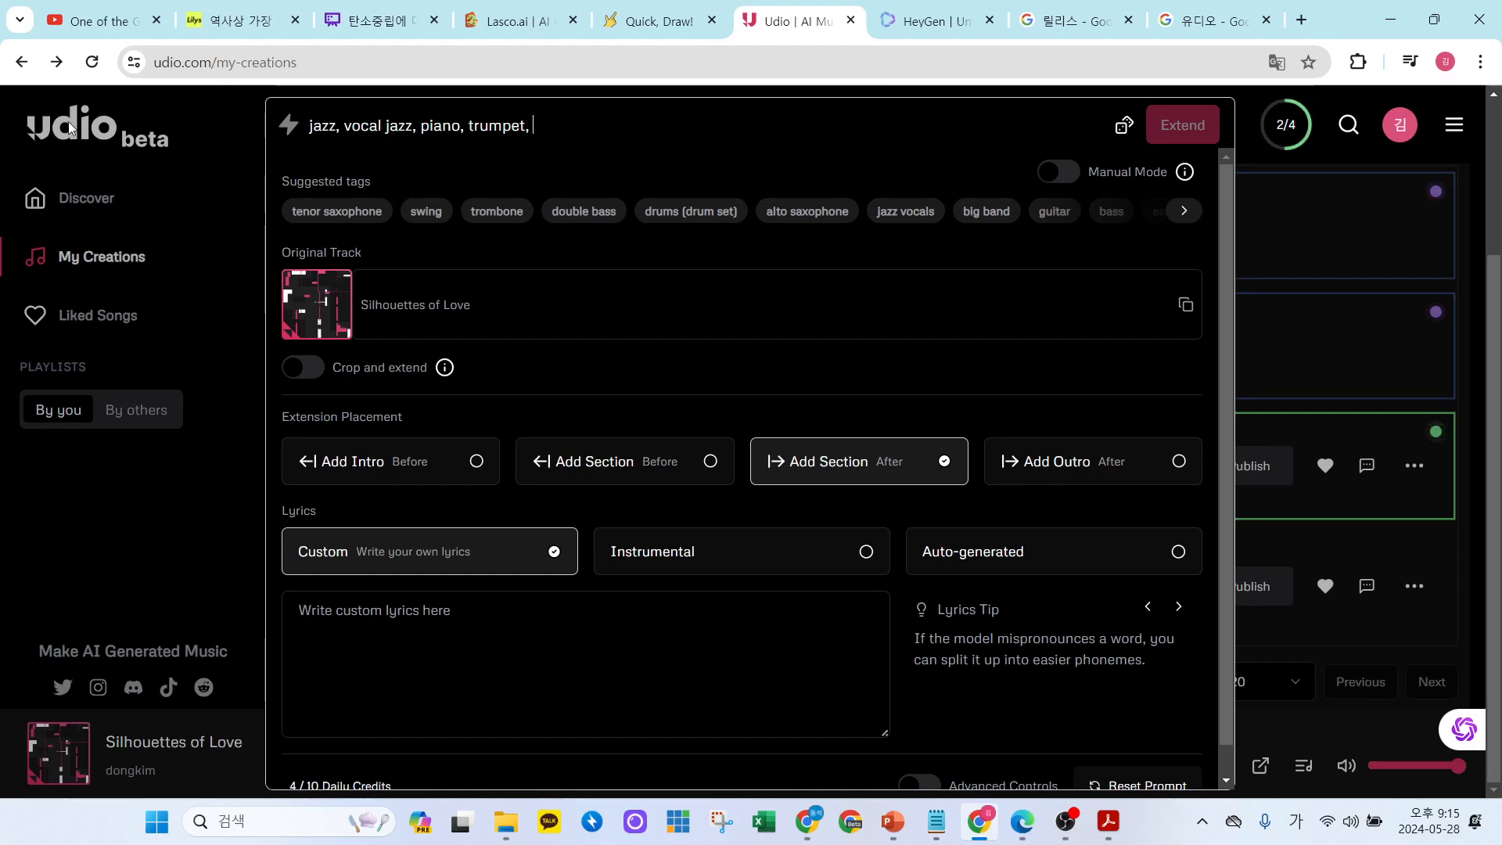
{"action": "left_click", "coordinate": [21, 62]}
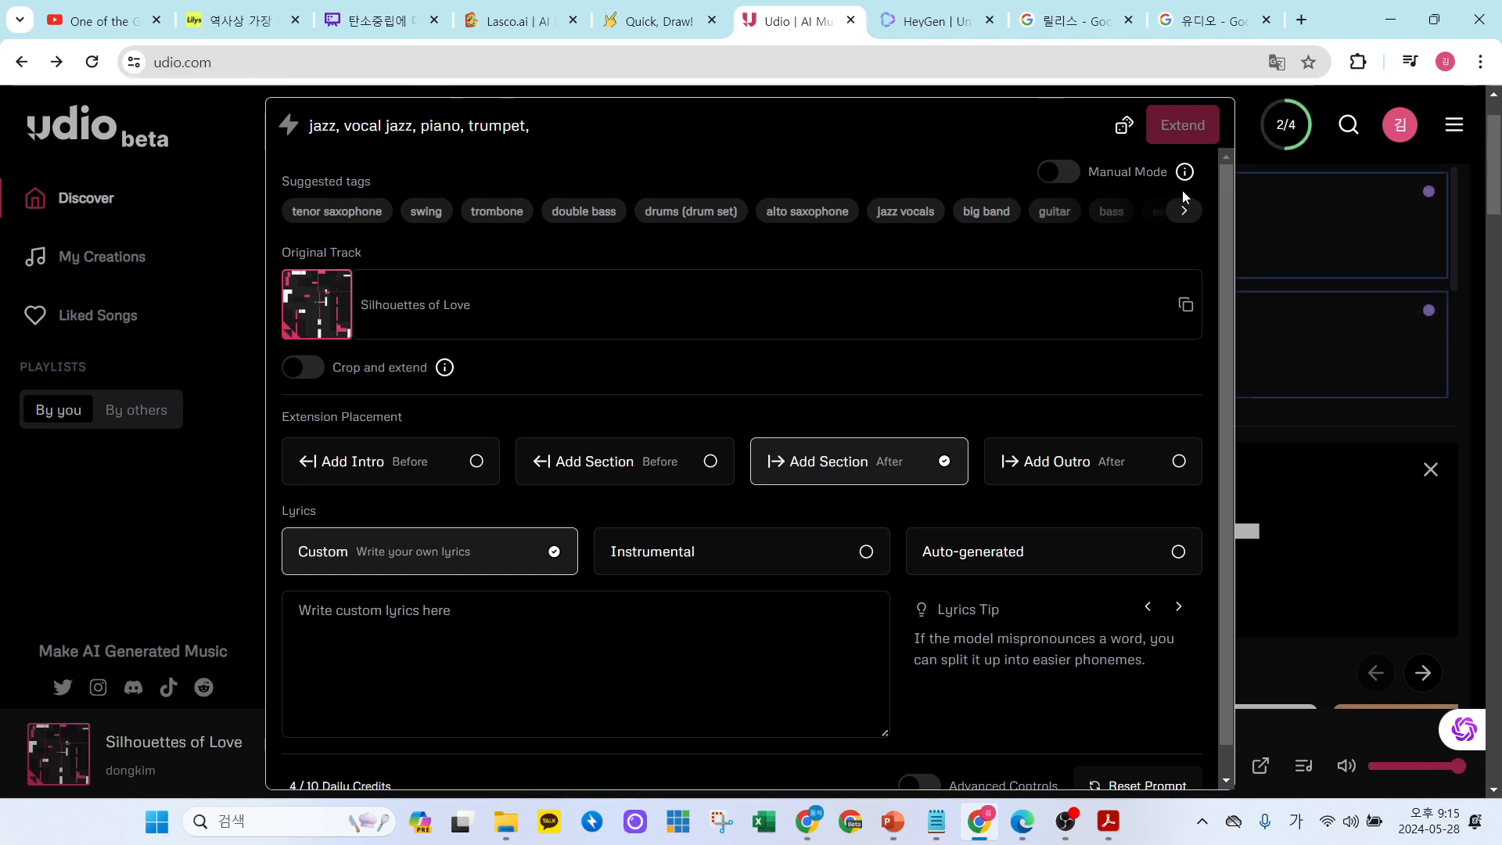
{"action": "left_click", "coordinate": [518, 731]}
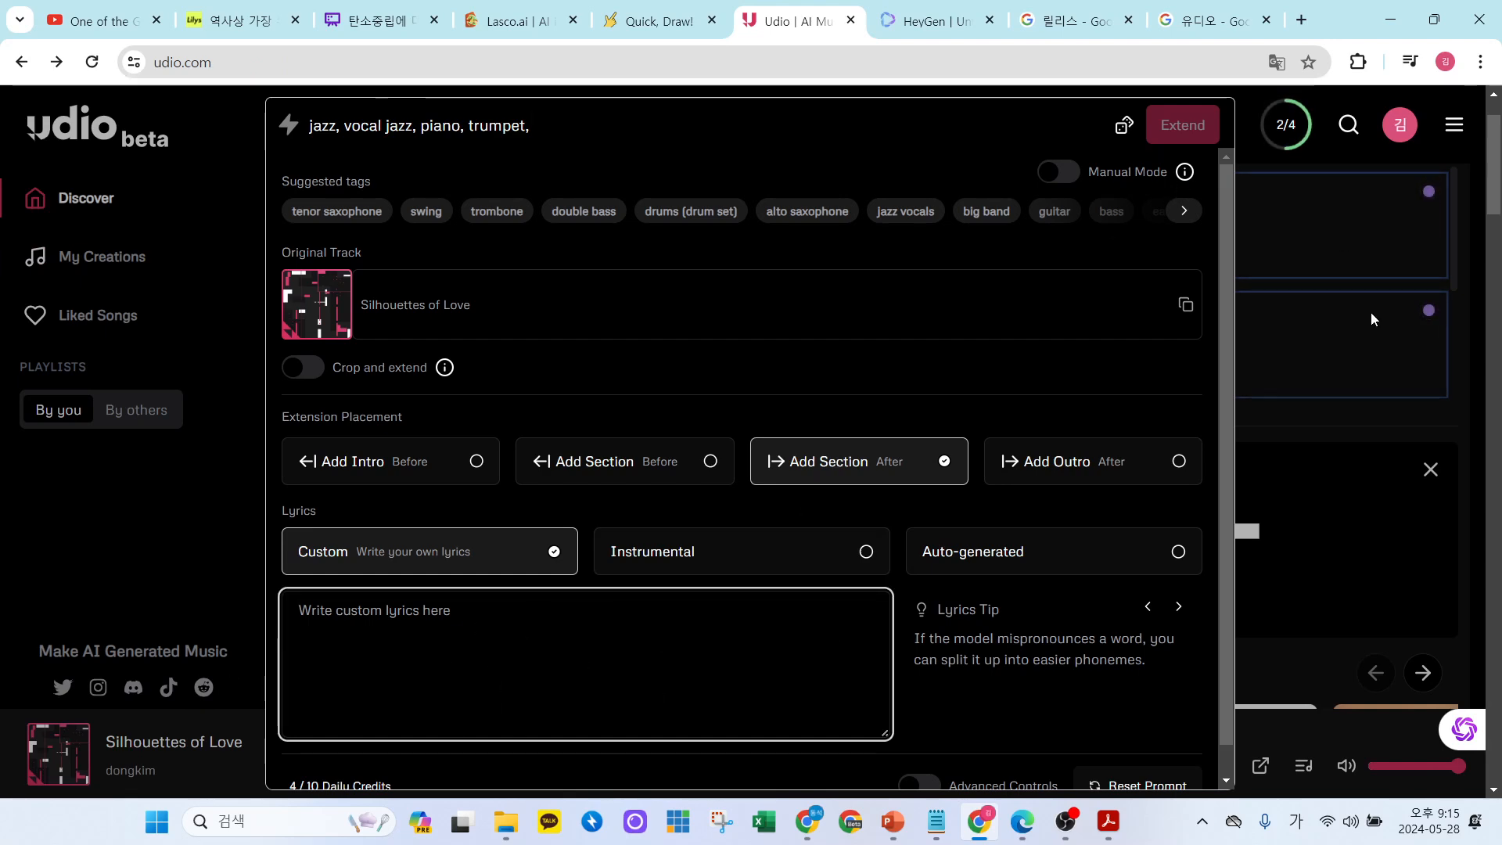
{"action": "left_click", "coordinate": [62, 543]}
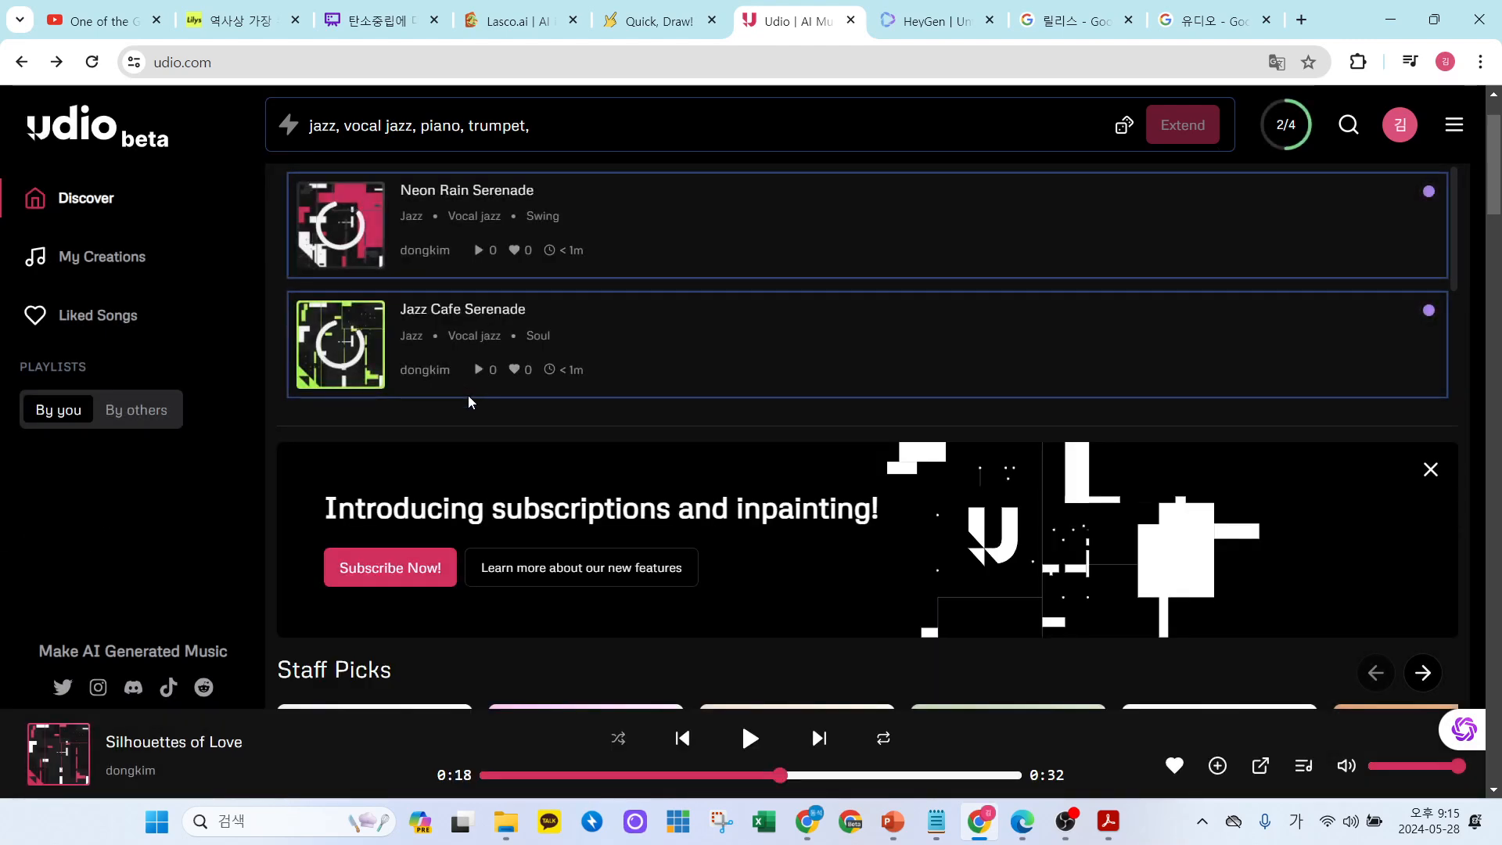
Open Ella and Miles from My Creations, listen to part of it and pause playback.
{"action": "left_click", "coordinate": [102, 259]}
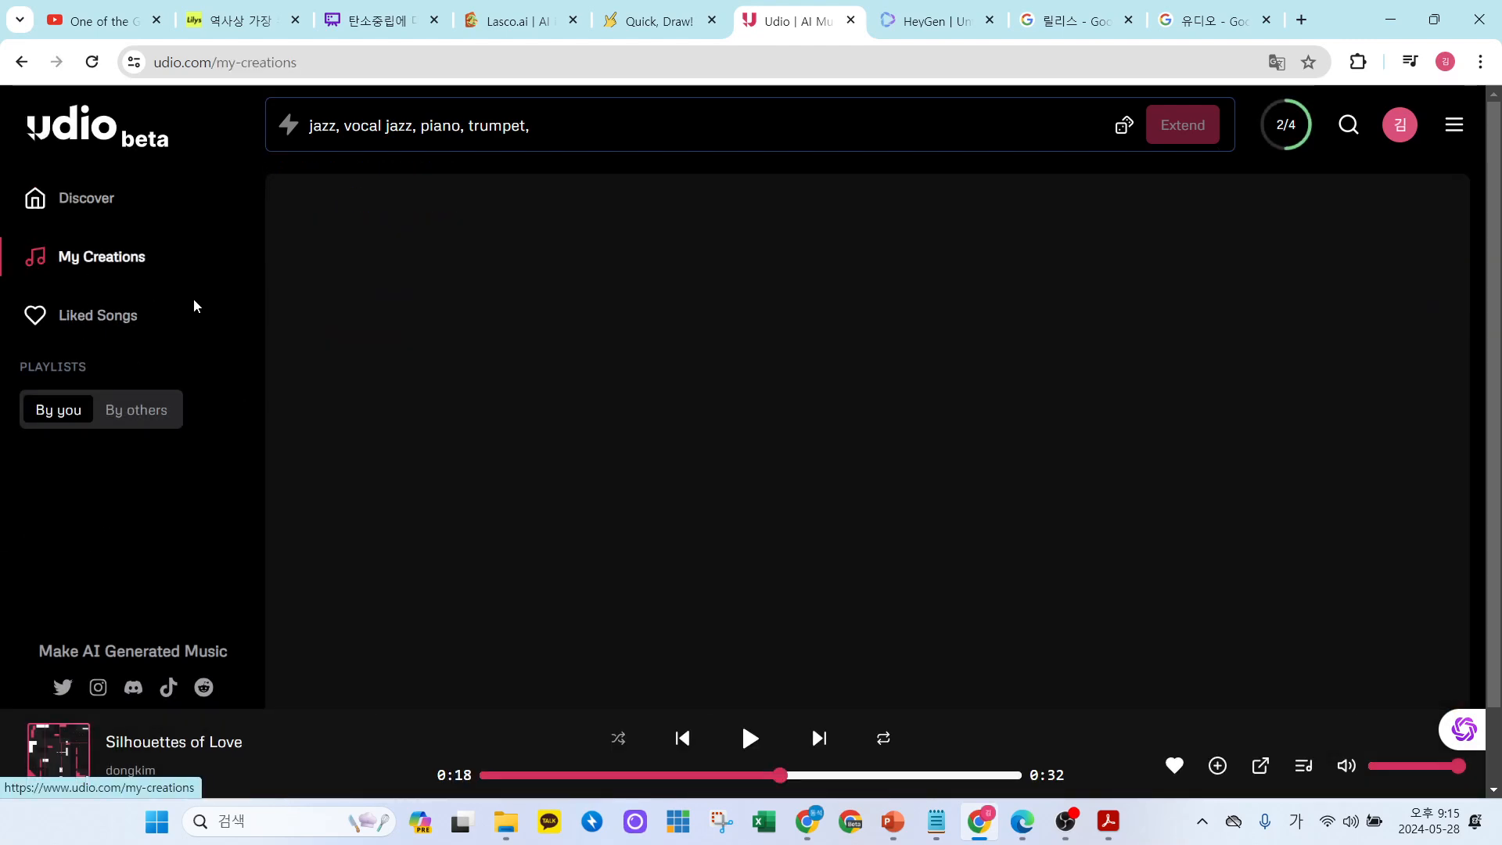
{"action": "scroll", "coordinate": [509, 452], "scroll_direction": "down", "scroll_amount": 3}
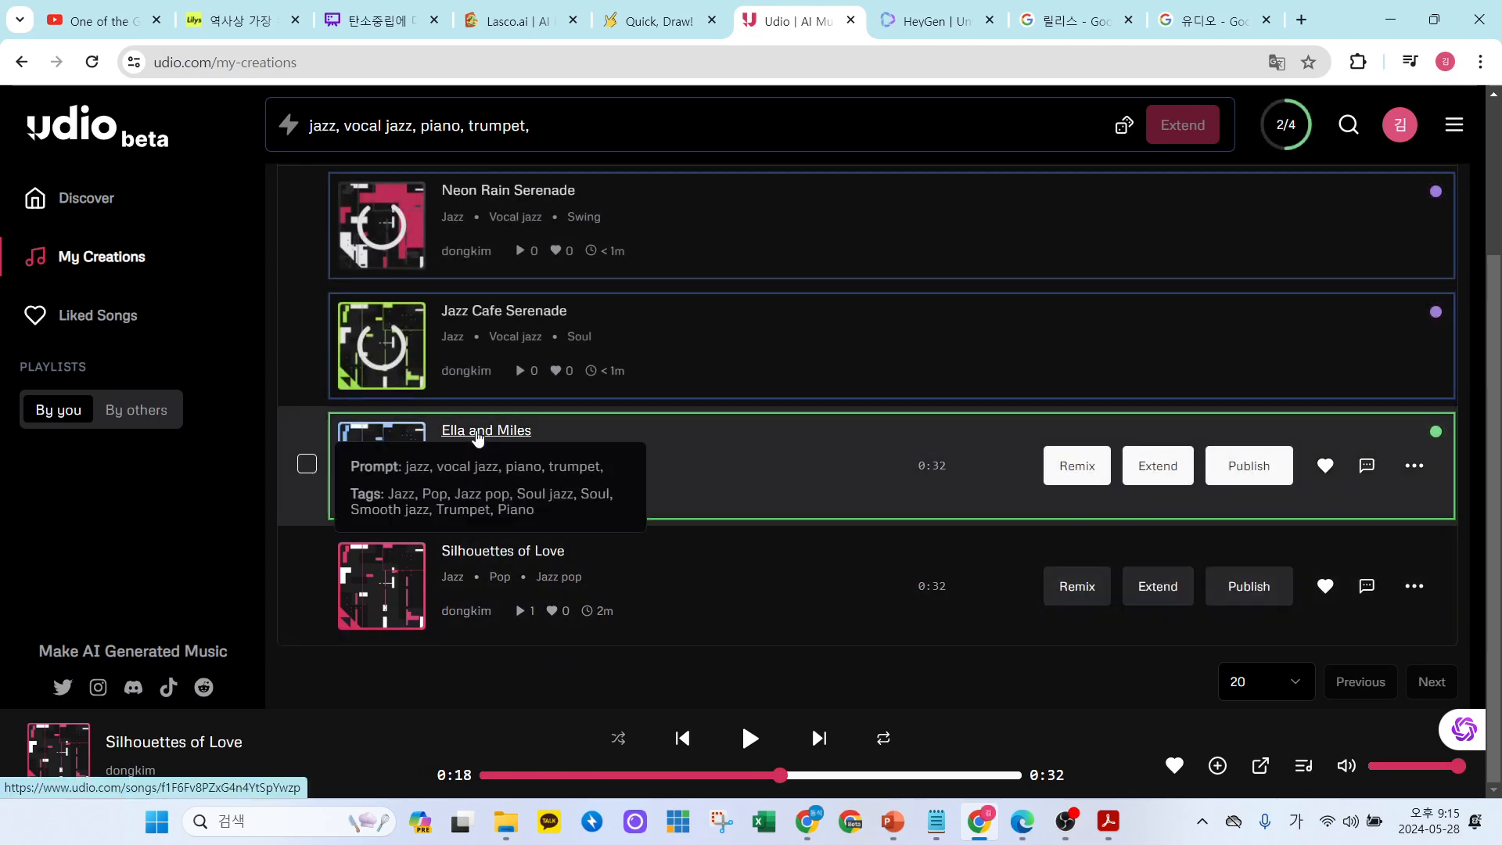
{"action": "left_click", "coordinate": [478, 433]}
{"action": "left_click", "coordinate": [678, 465]}
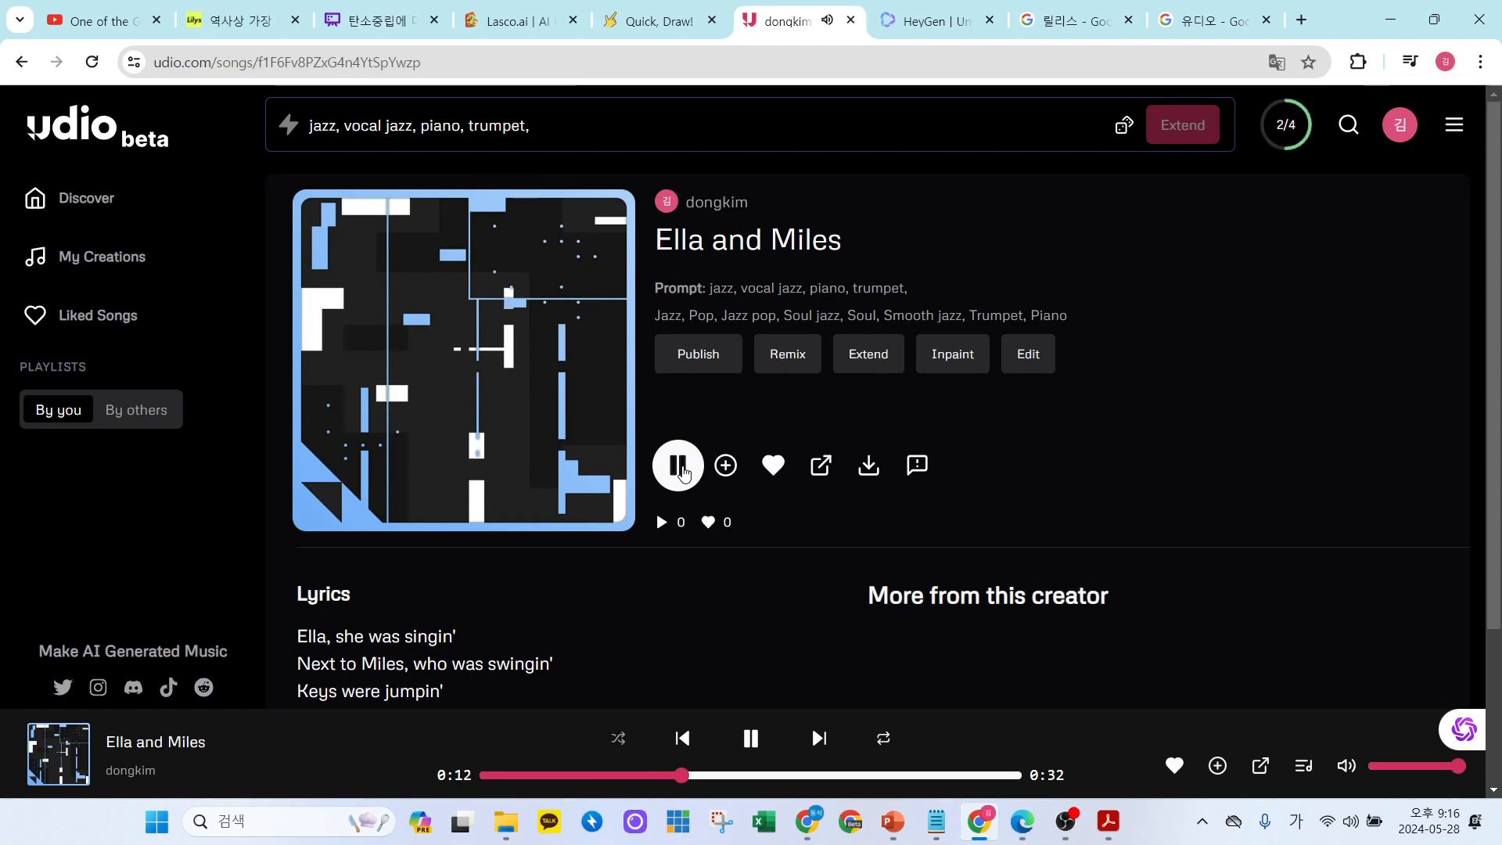
{"action": "left_click", "coordinate": [679, 466]}
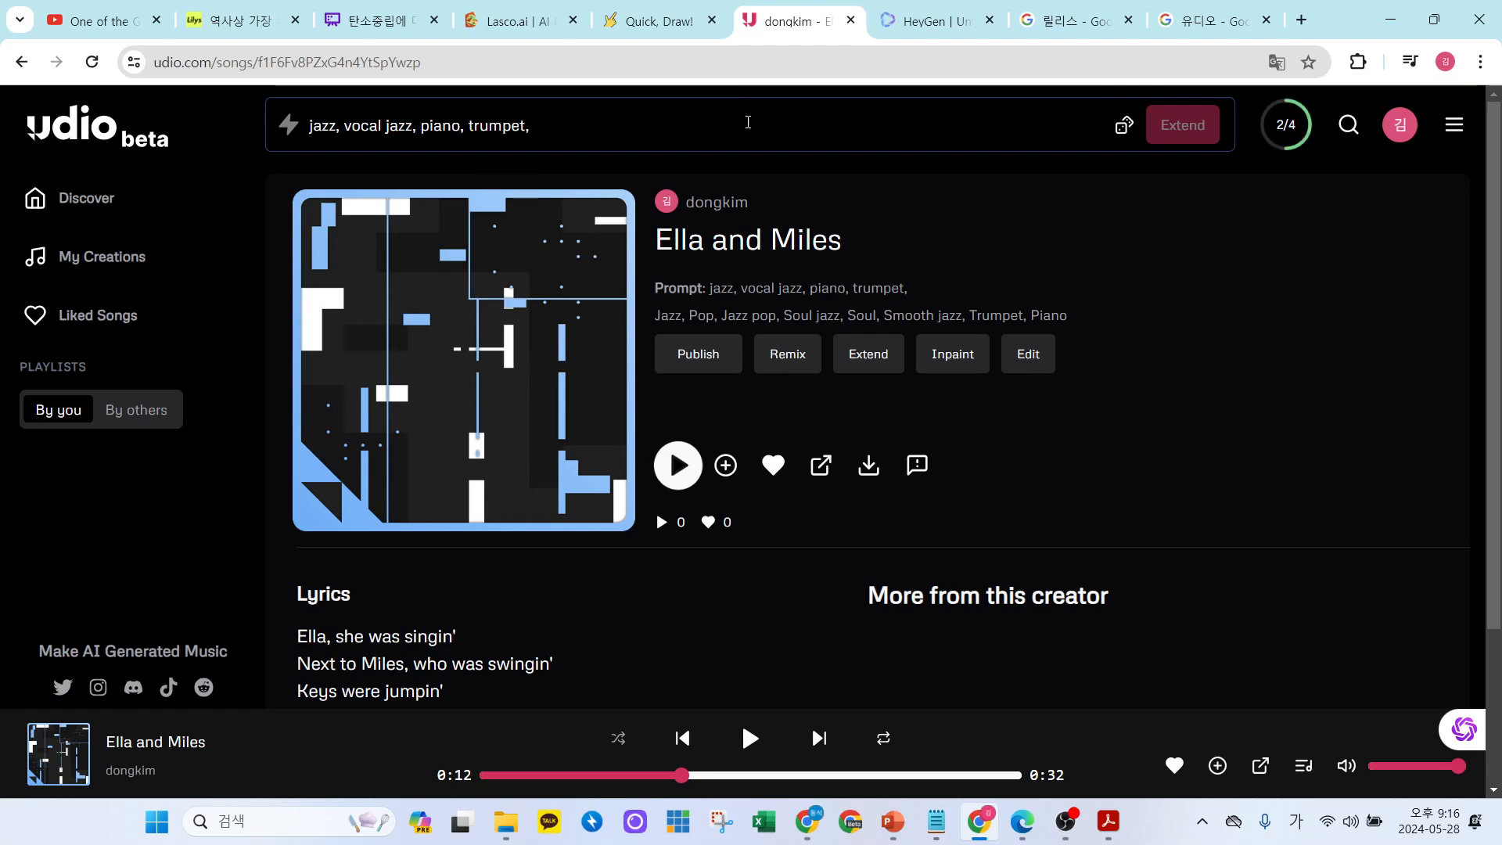
View the song page of Neon Rain Serenade and return to My Creations.
{"action": "key", "text": "alt+Left"}
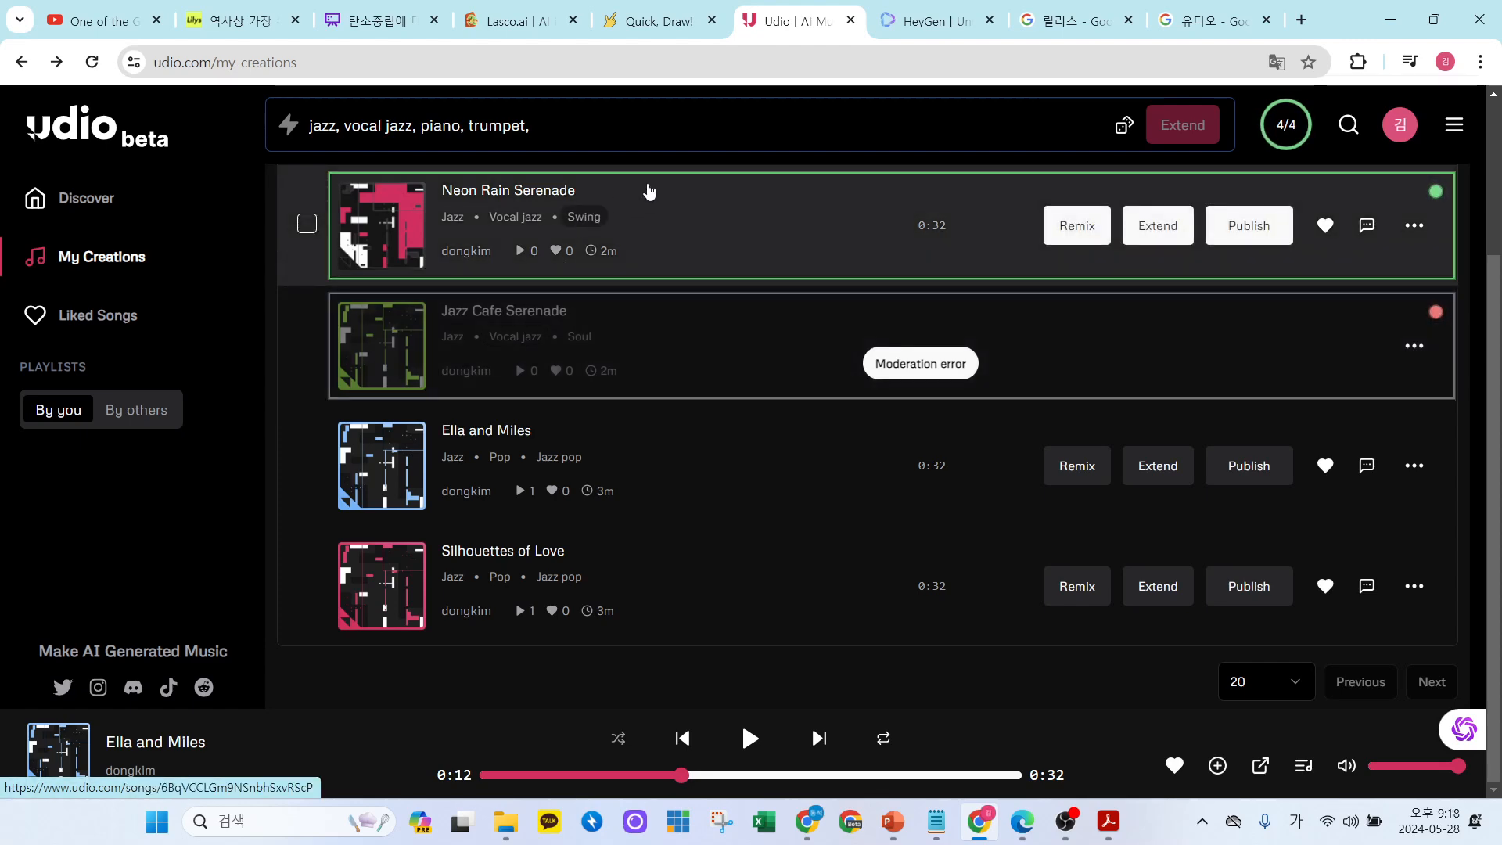
{"action": "left_click", "coordinate": [565, 195]}
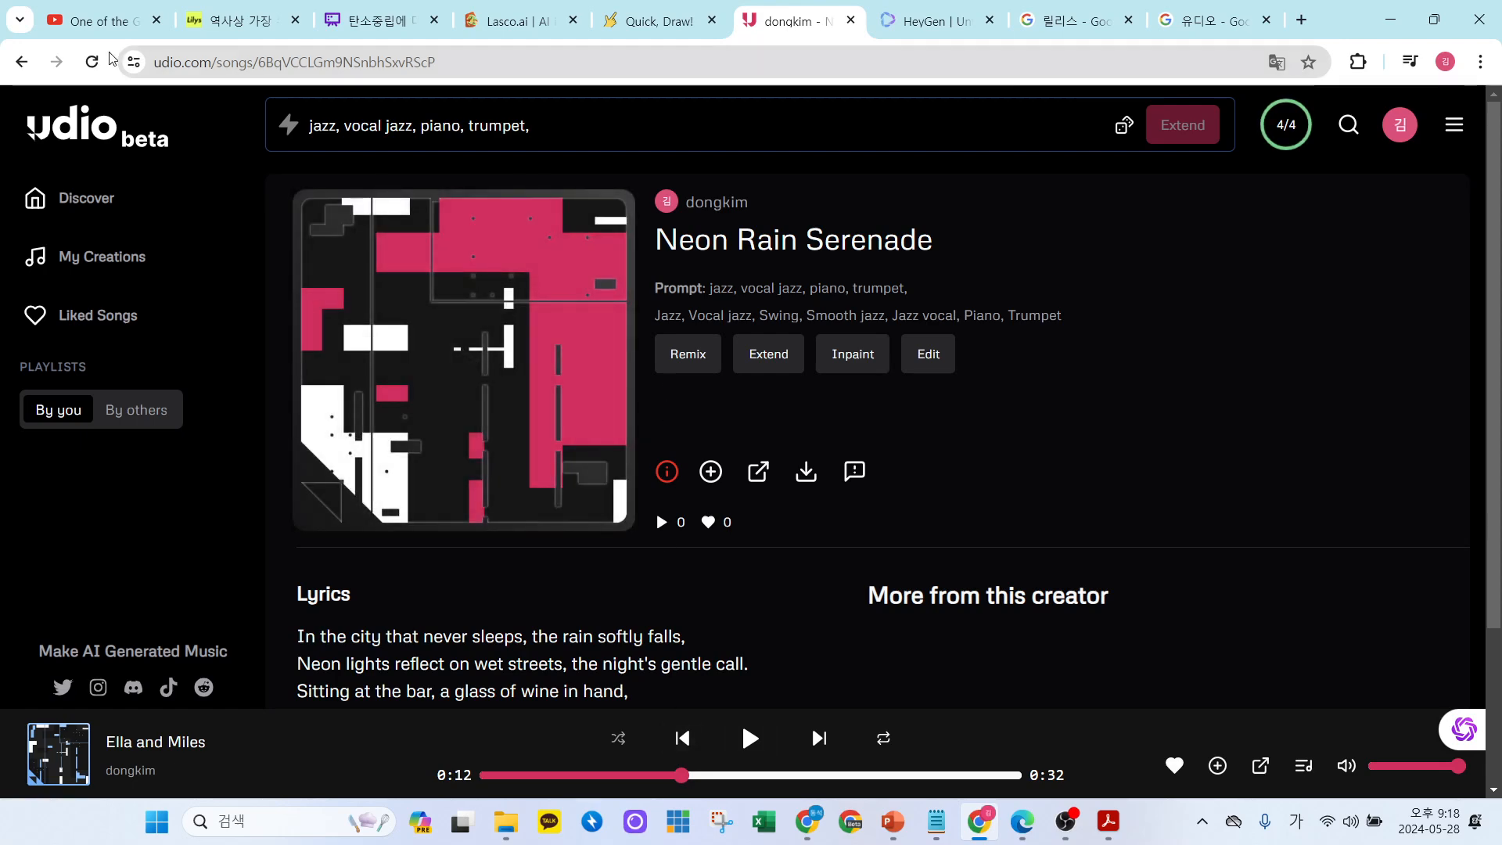
{"action": "left_click", "coordinate": [21, 62]}
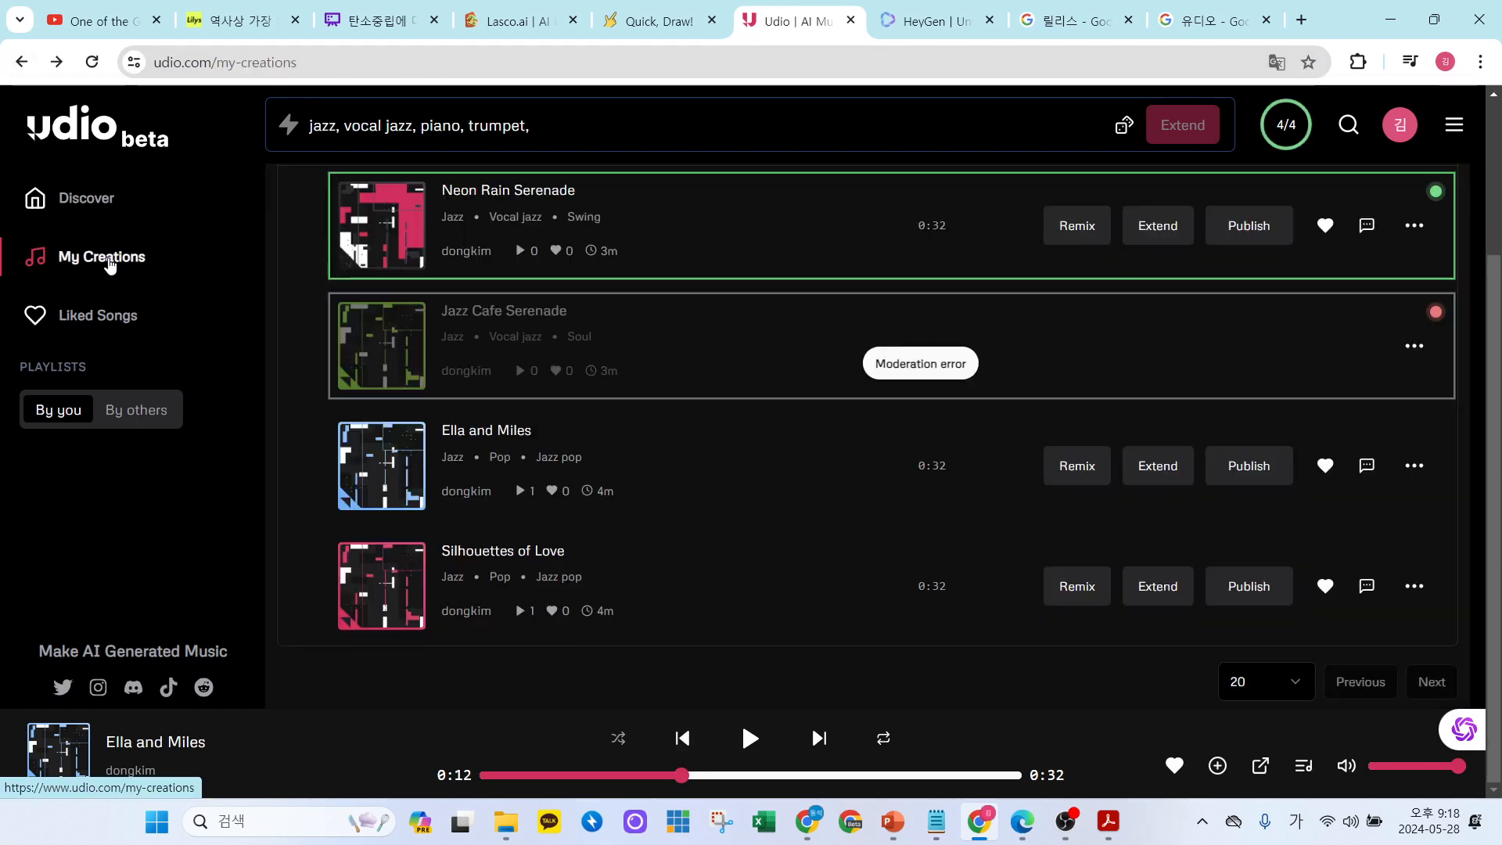
{"action": "left_click", "coordinate": [114, 260]}
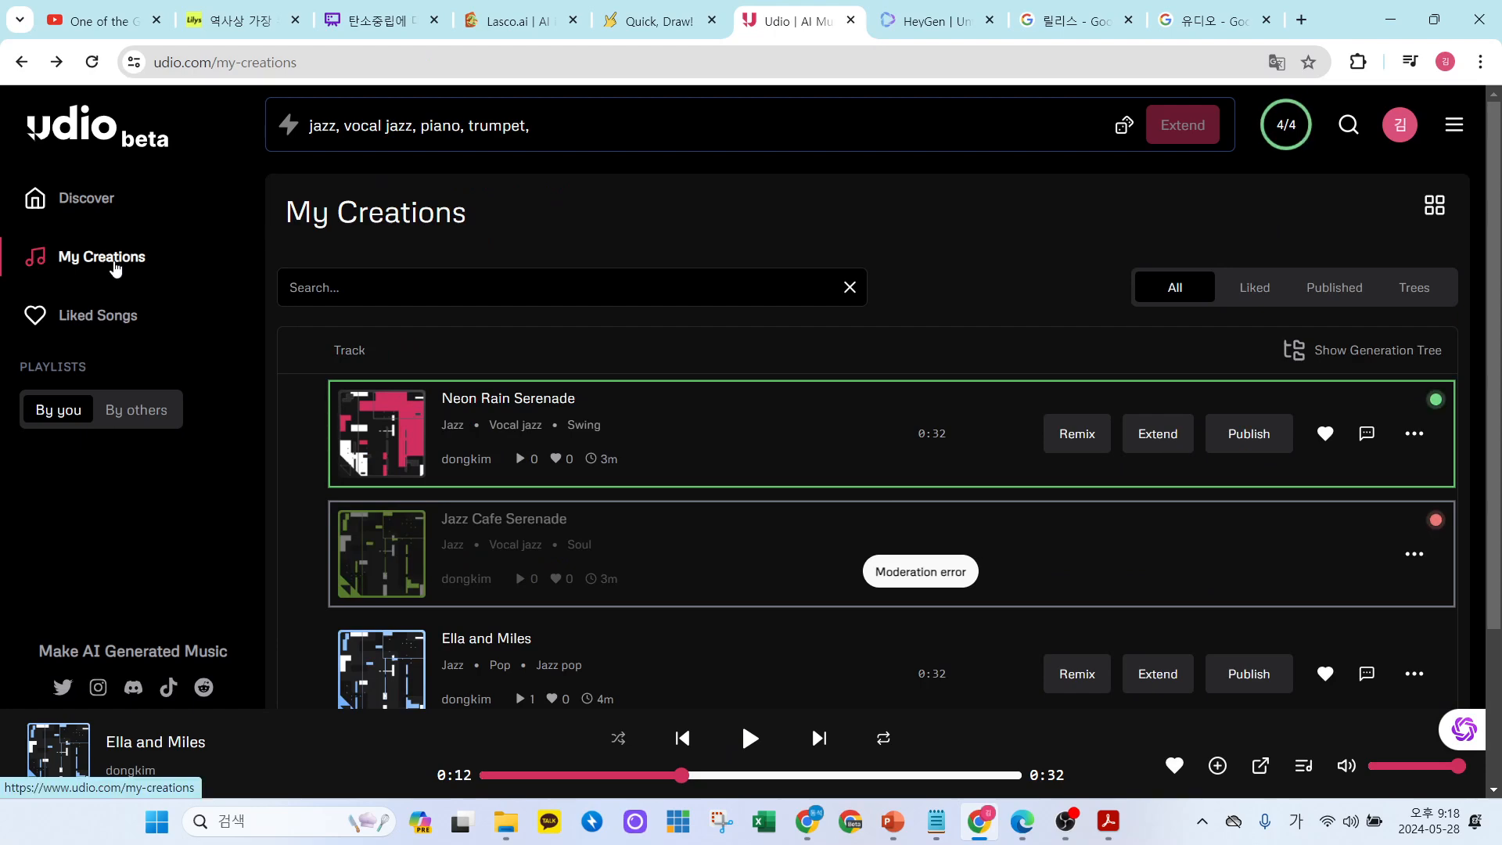
Play part of Neon Rain Serenade from the Discover page and pause it.
{"action": "left_click", "coordinate": [104, 201]}
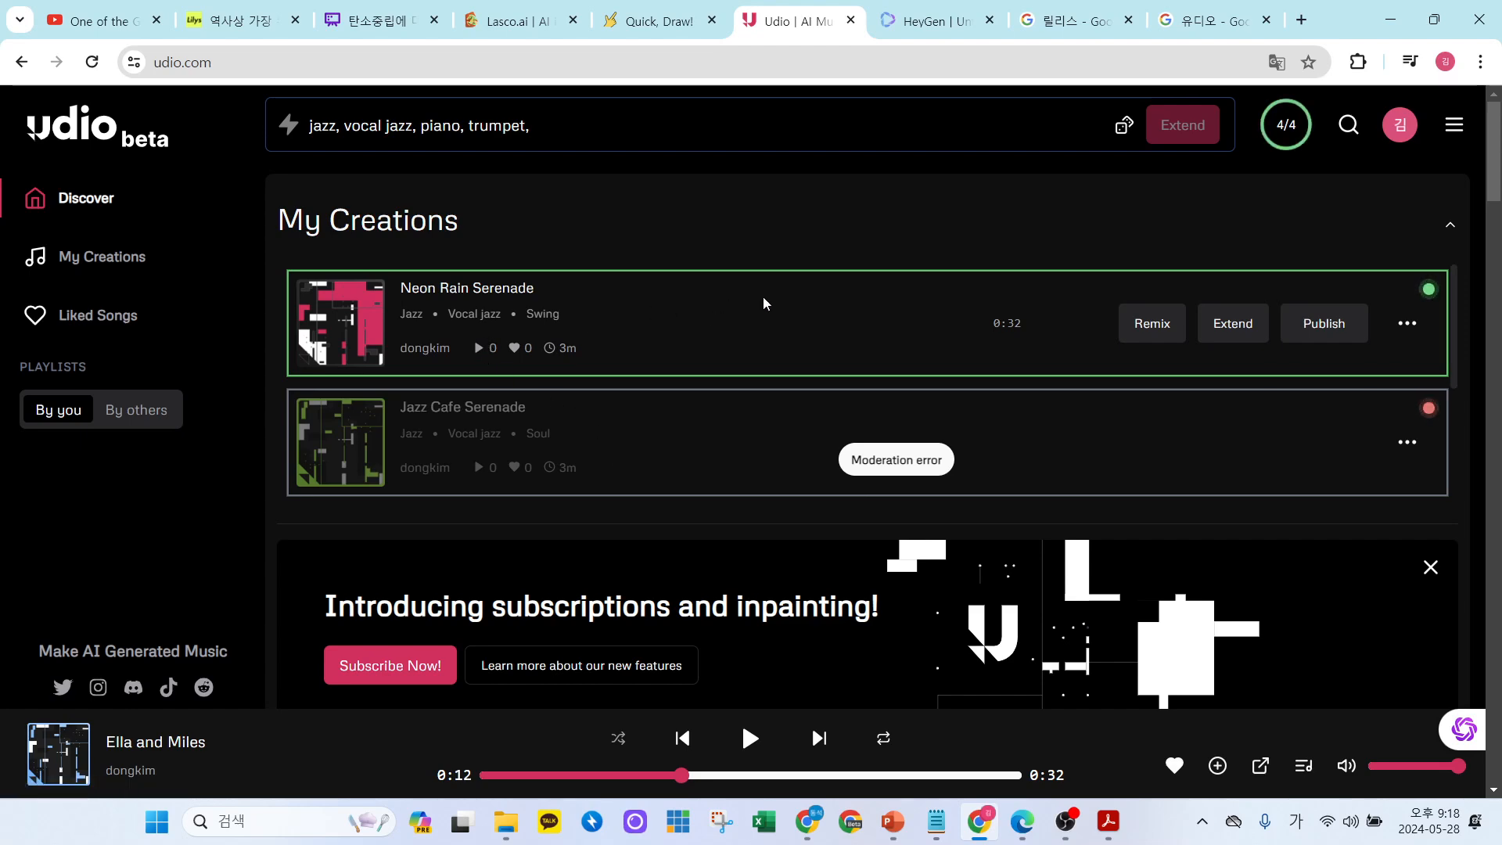
{"action": "left_click", "coordinate": [335, 329]}
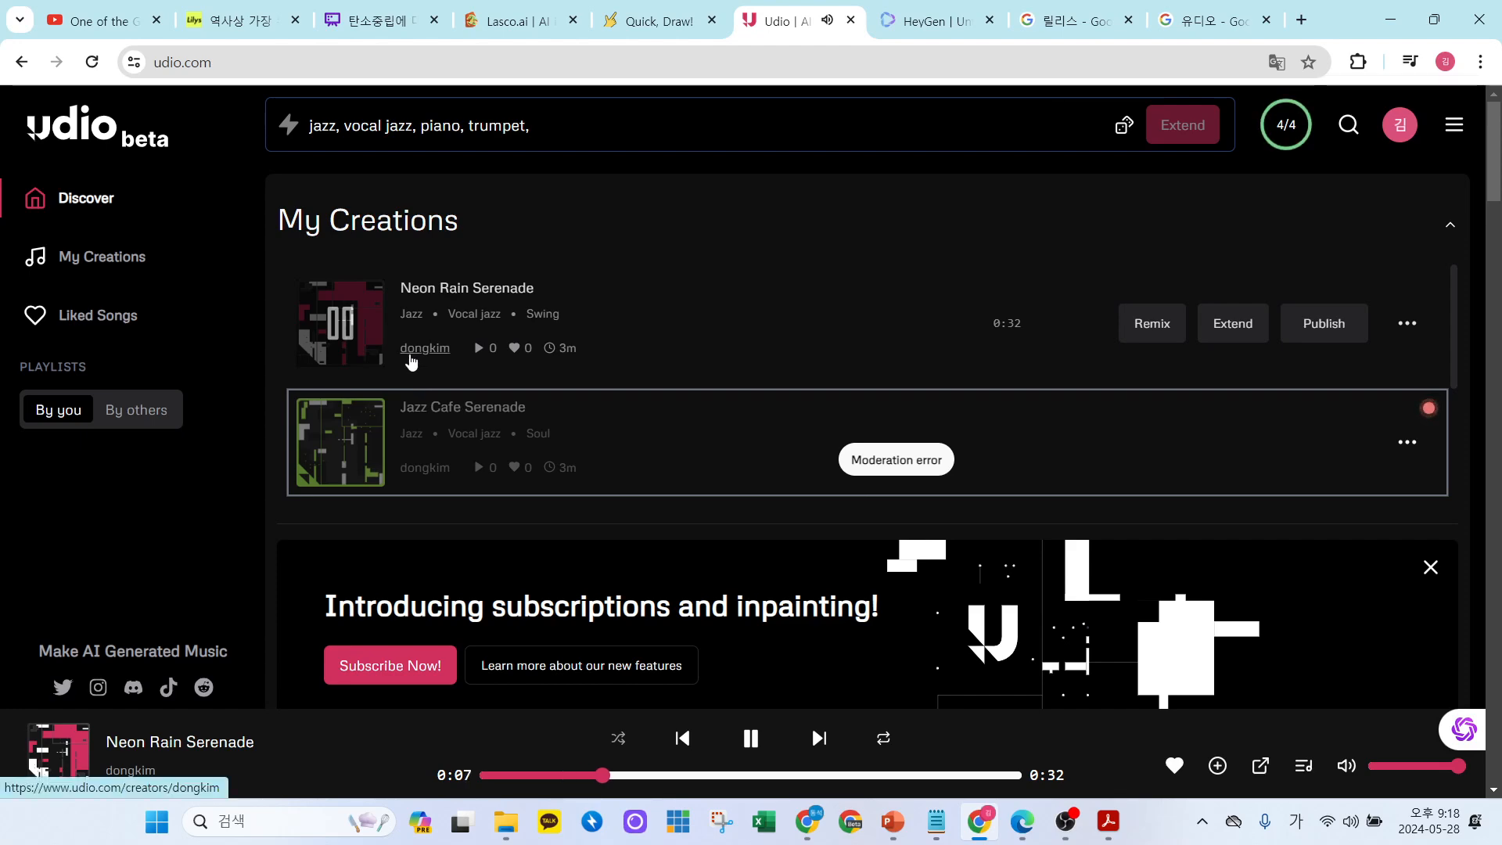
{"action": "left_click", "coordinate": [347, 329]}
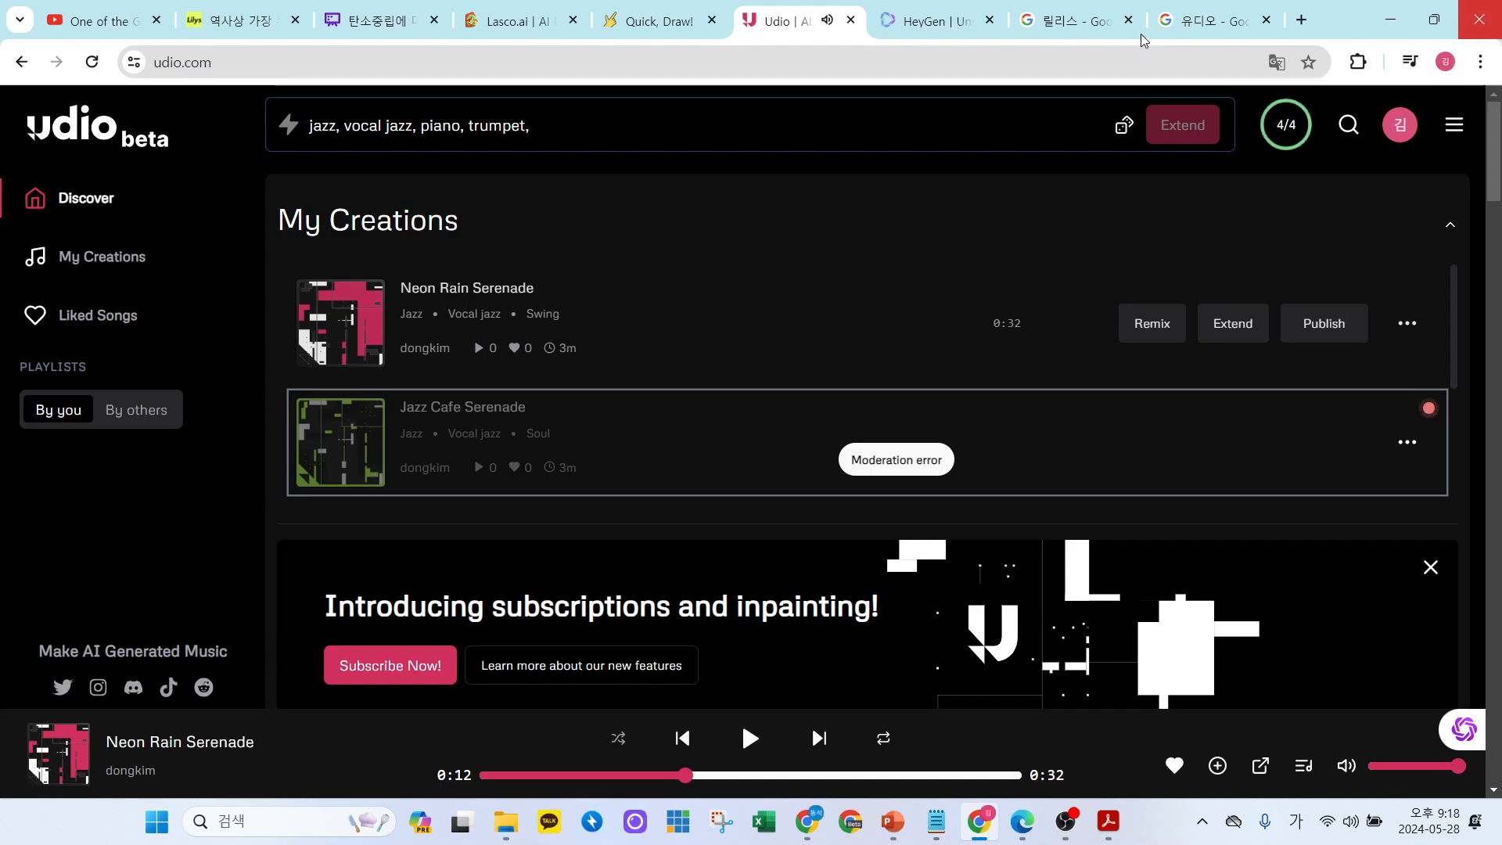
Minimize the browser and switch to OBS.
{"action": "left_click", "coordinate": [1390, 17]}
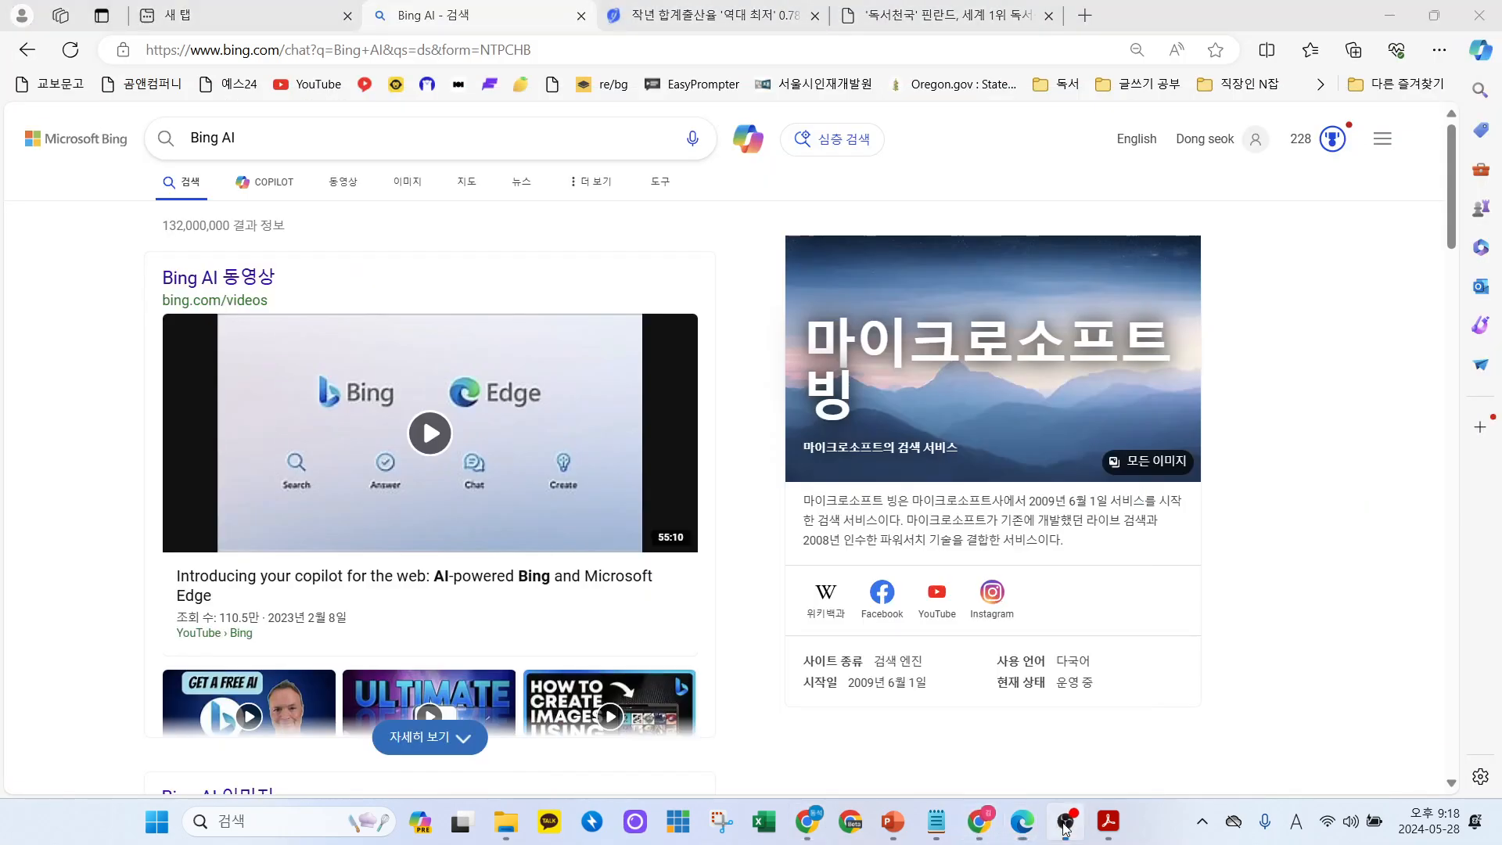
{"action": "left_click", "coordinate": [1065, 823]}
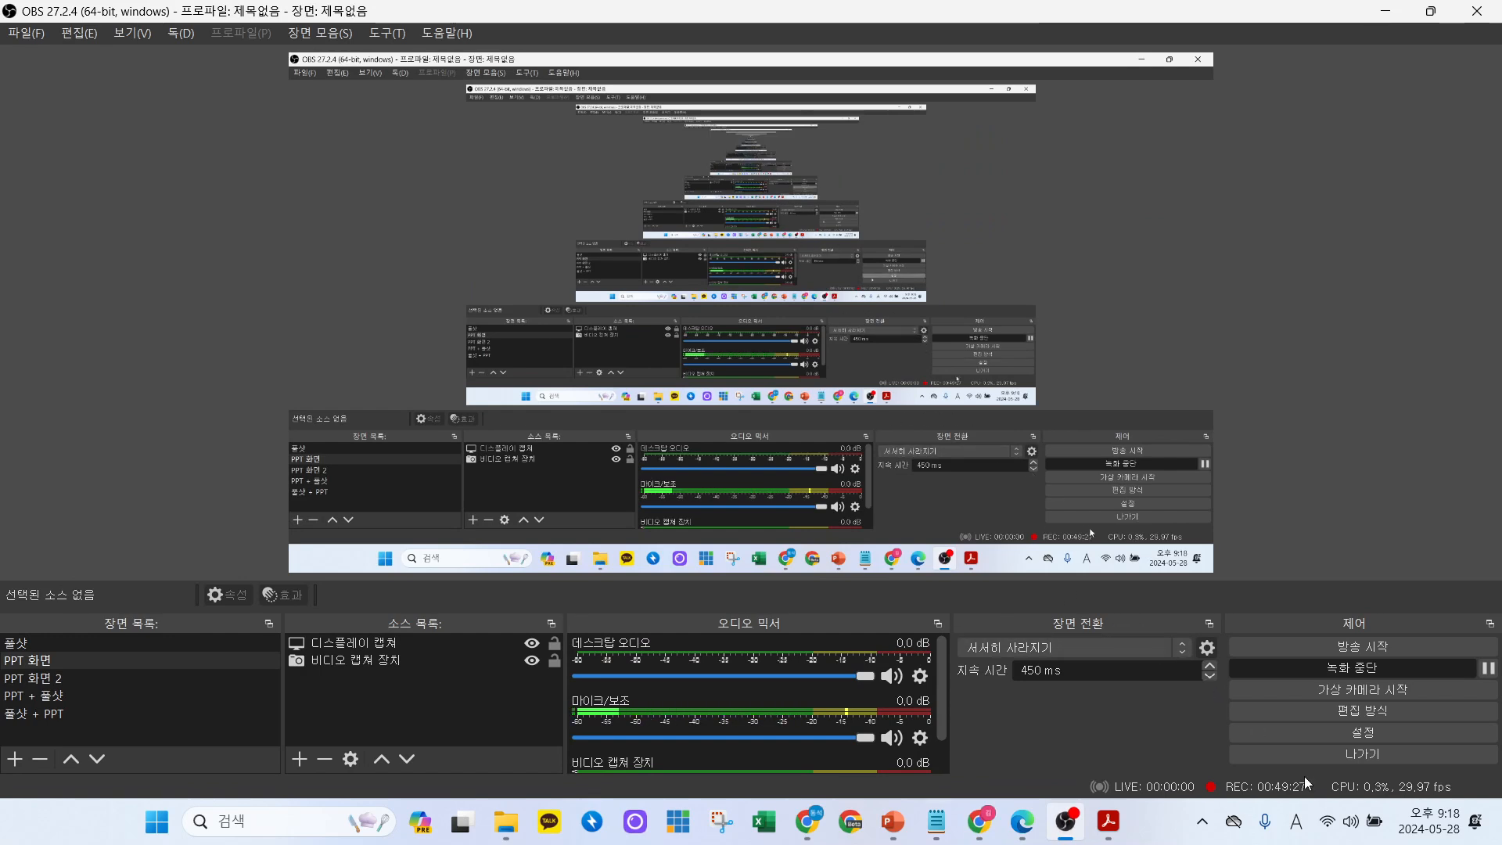